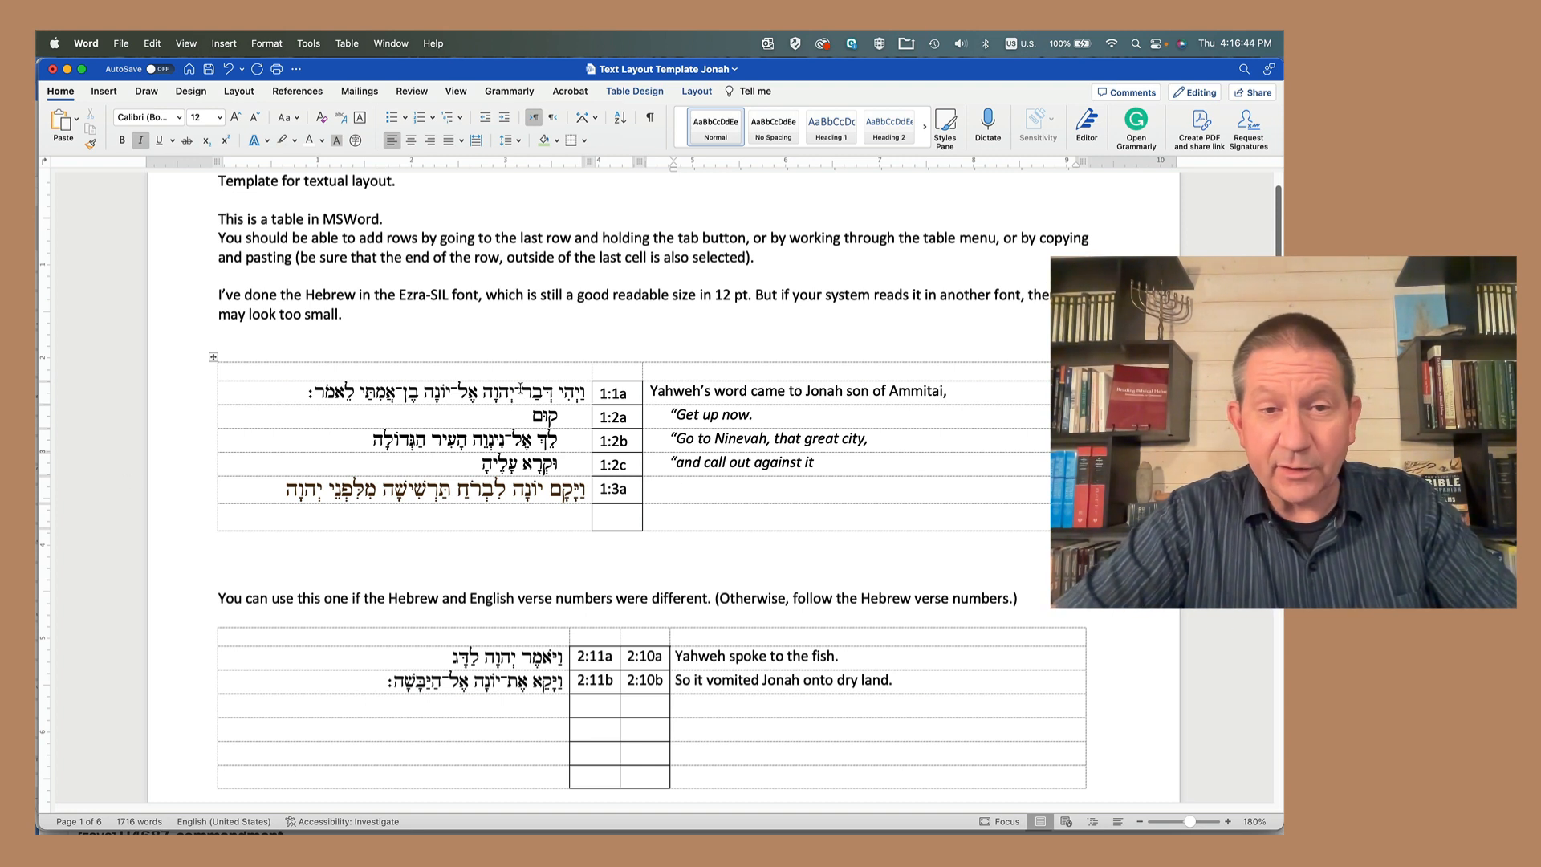
Step: Examine the Hebrew, verse-number and English columns of the first layout table and the available options for inserting table rows
{"action": "left_click_drag", "start_coordinate": [520, 389], "coordinate": [590, 396]}
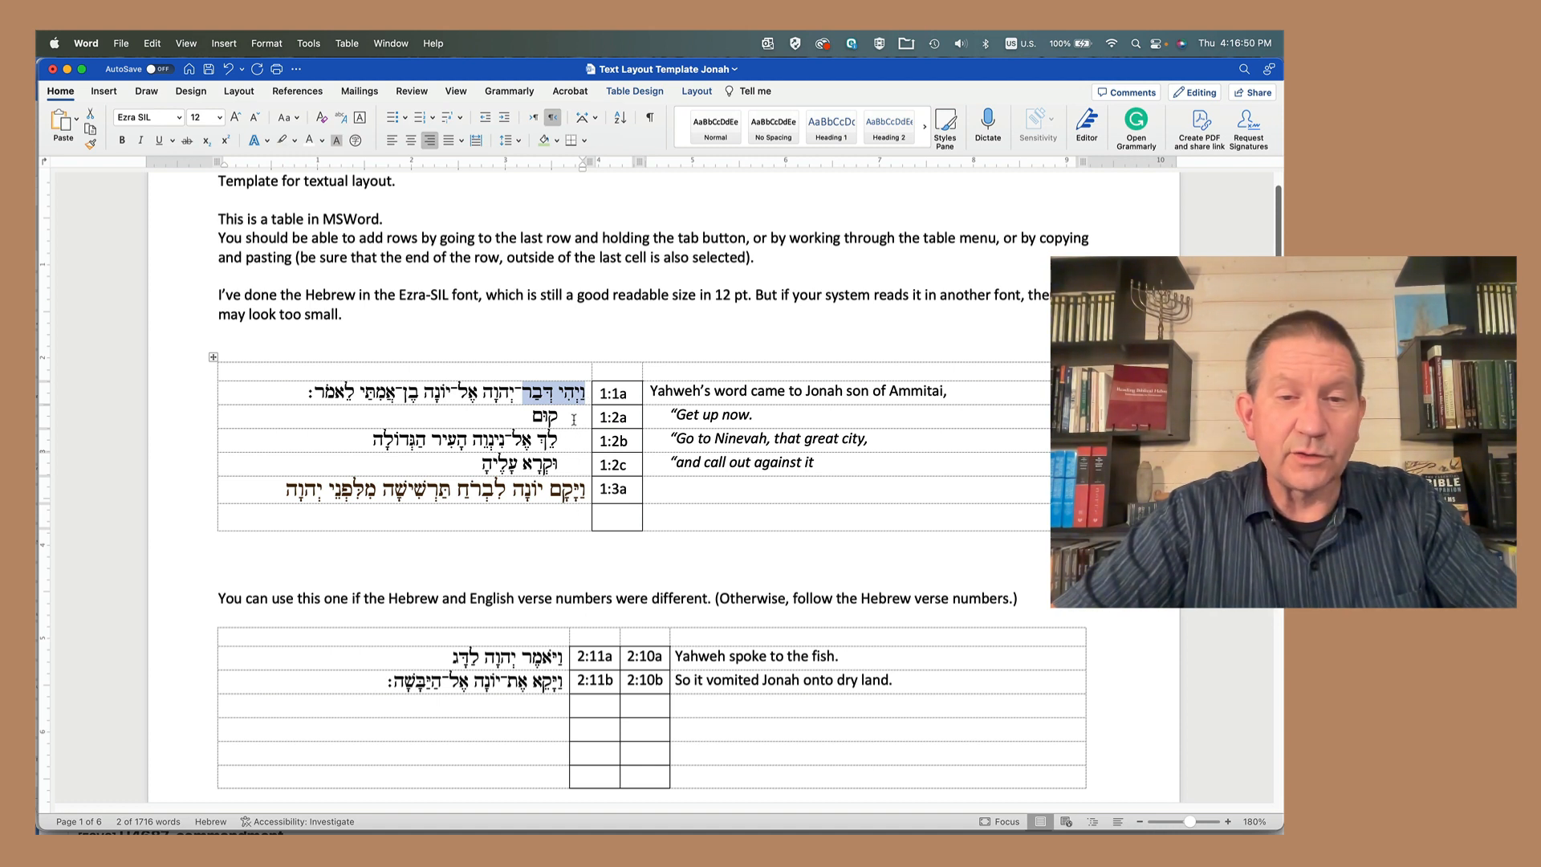
{"action": "left_click_drag", "start_coordinate": [574, 419], "coordinate": [570, 465]}
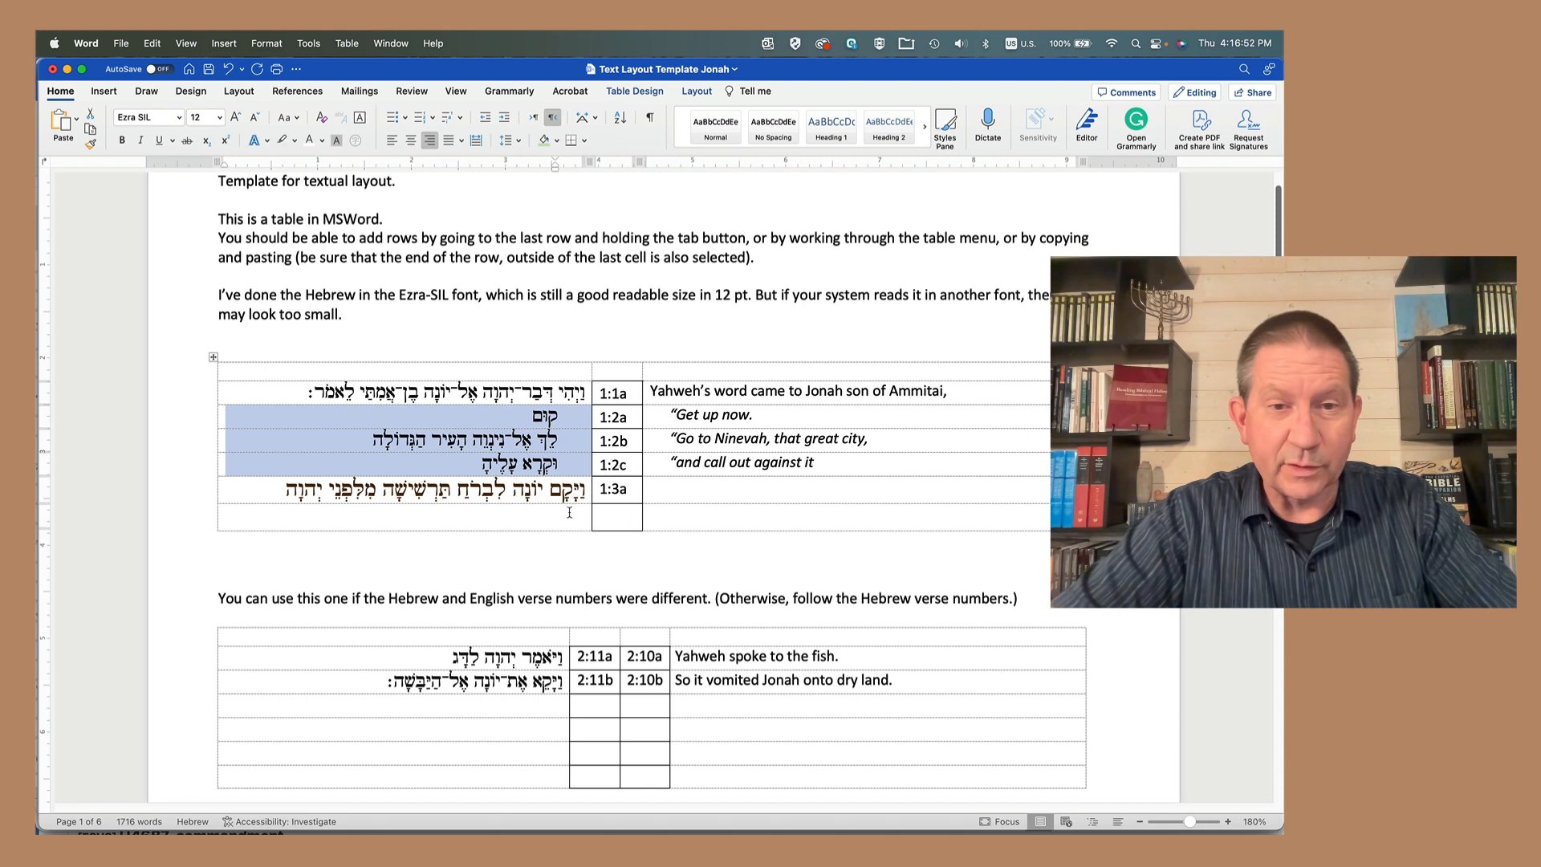
{"action": "left_click", "coordinate": [572, 490]}
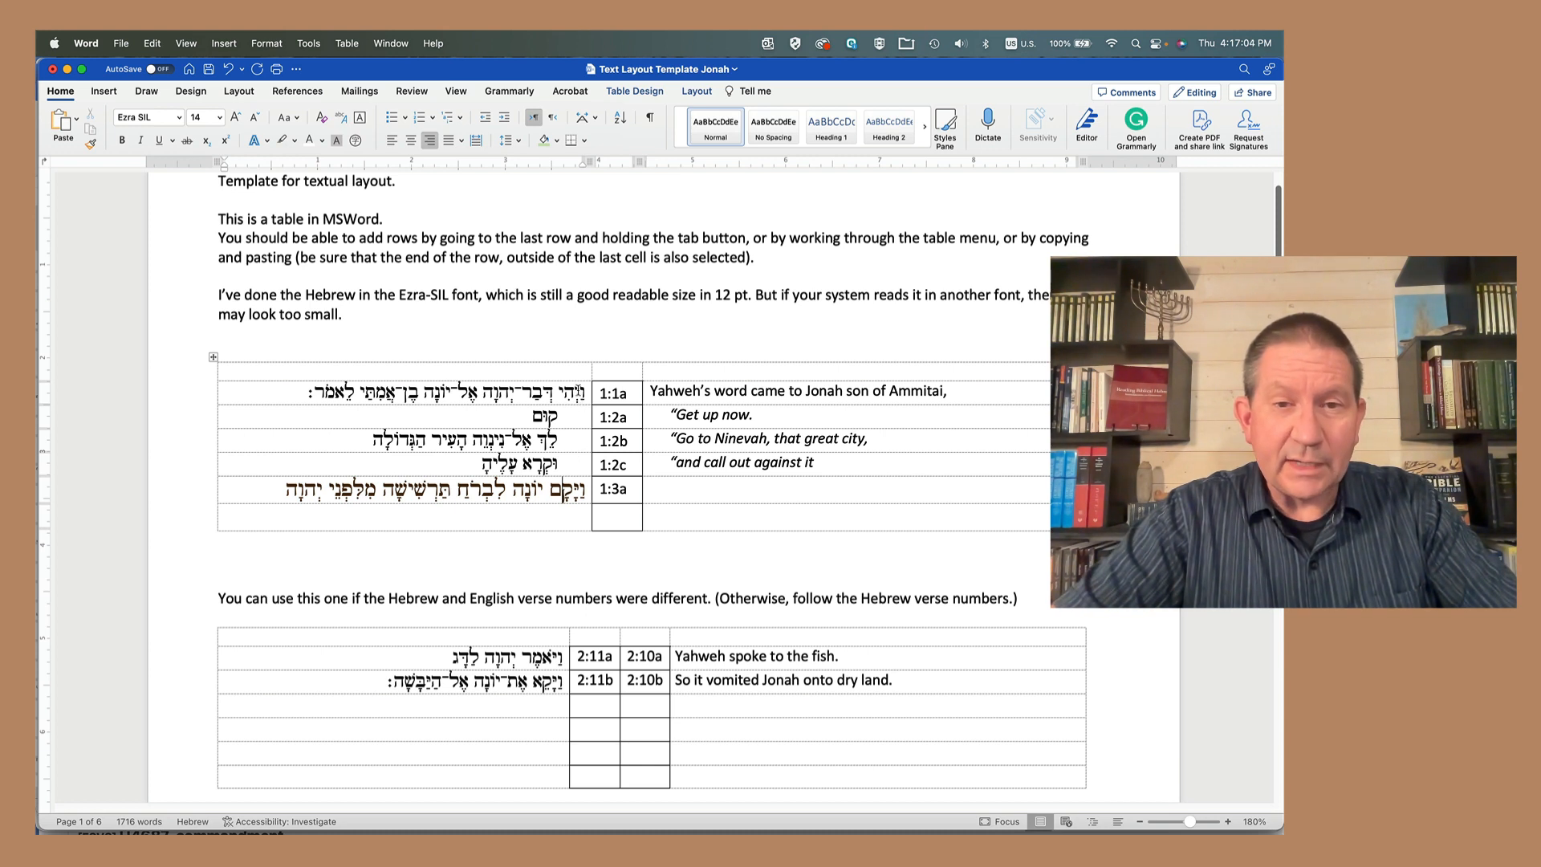
{"action": "left_click_drag", "start_coordinate": [578, 390], "coordinate": [672, 524]}
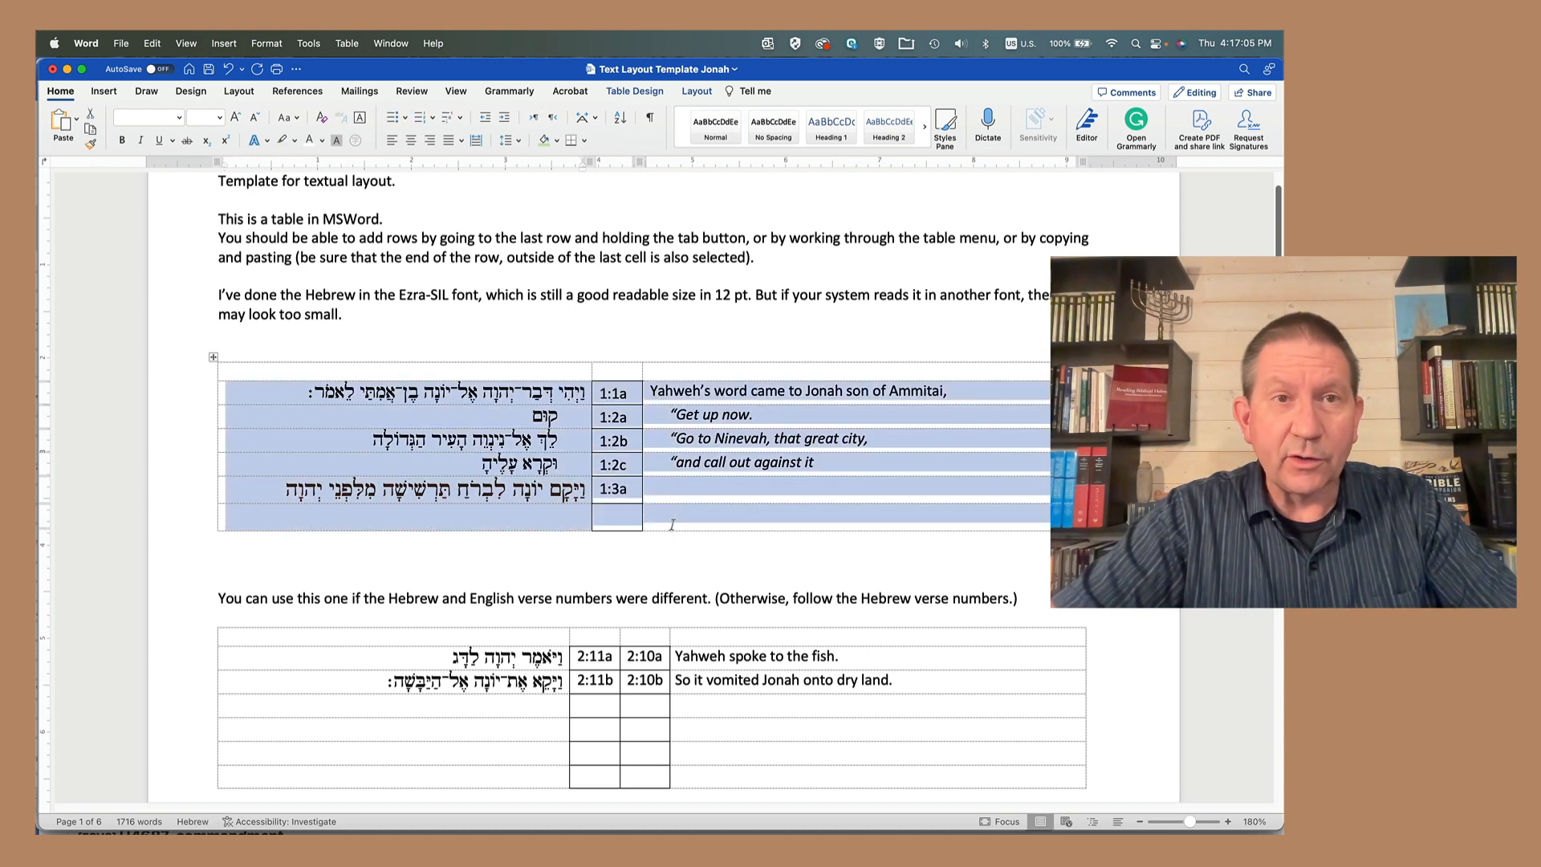
{"action": "left_click", "coordinate": [675, 466]}
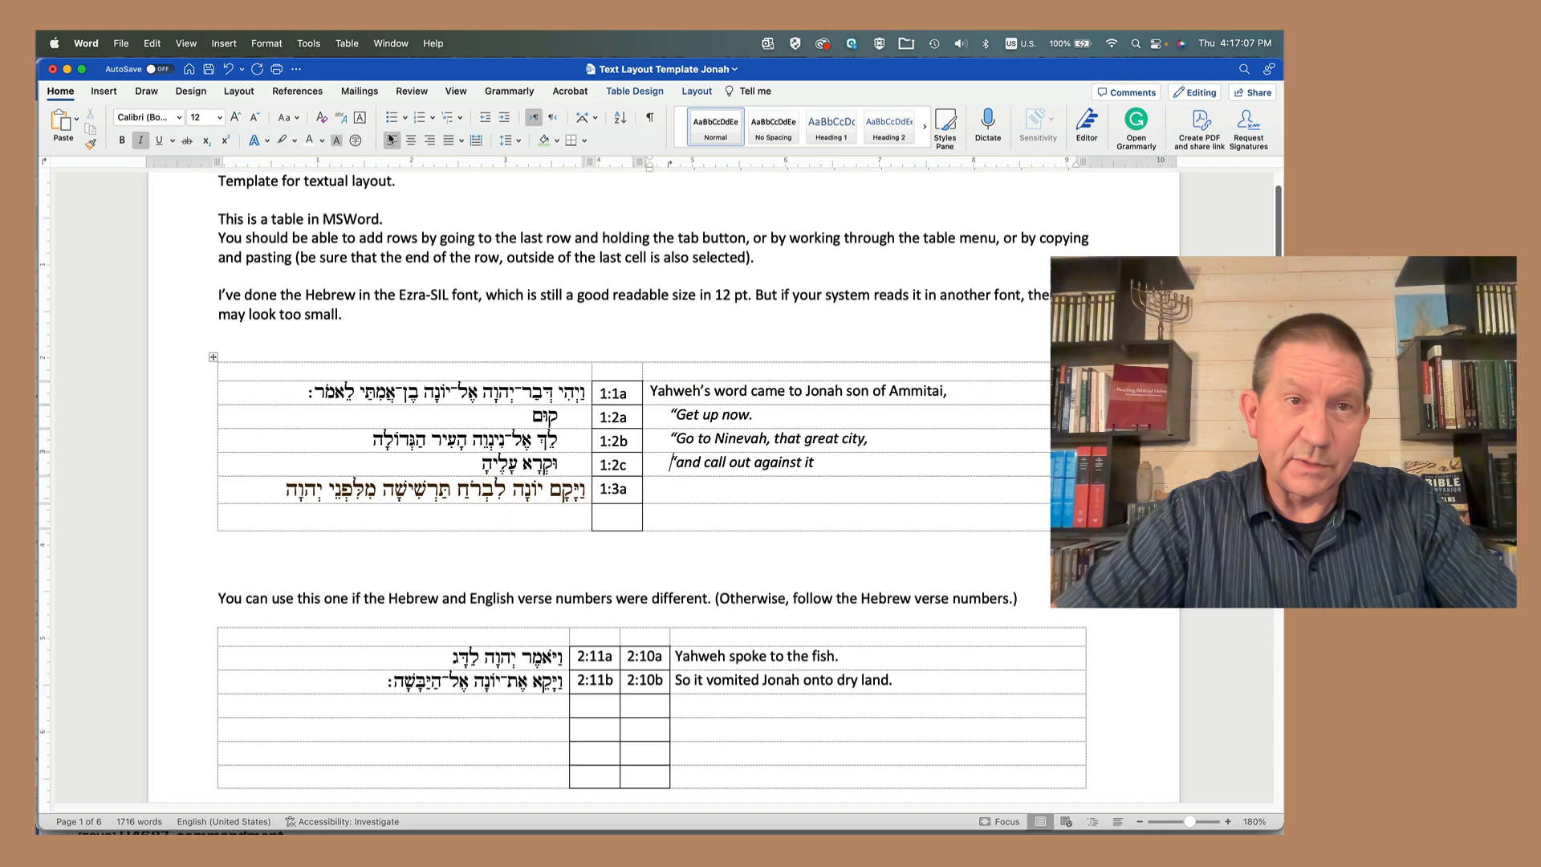
{"action": "left_click", "coordinate": [350, 44]}
{"action": "mouse_move", "coordinate": [351, 92]}
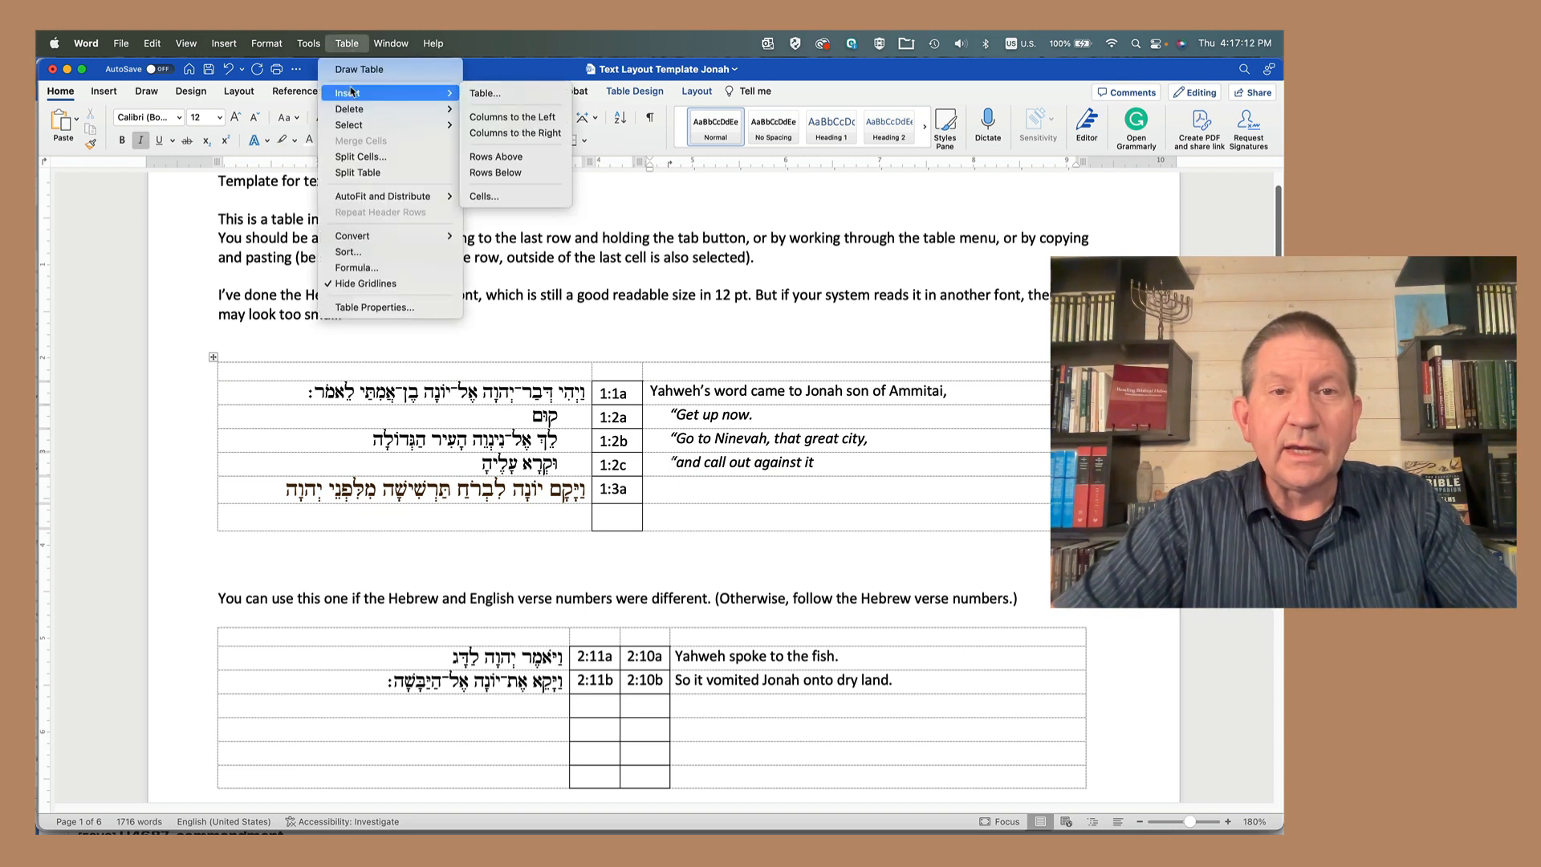
{"action": "left_click", "coordinate": [568, 464]}
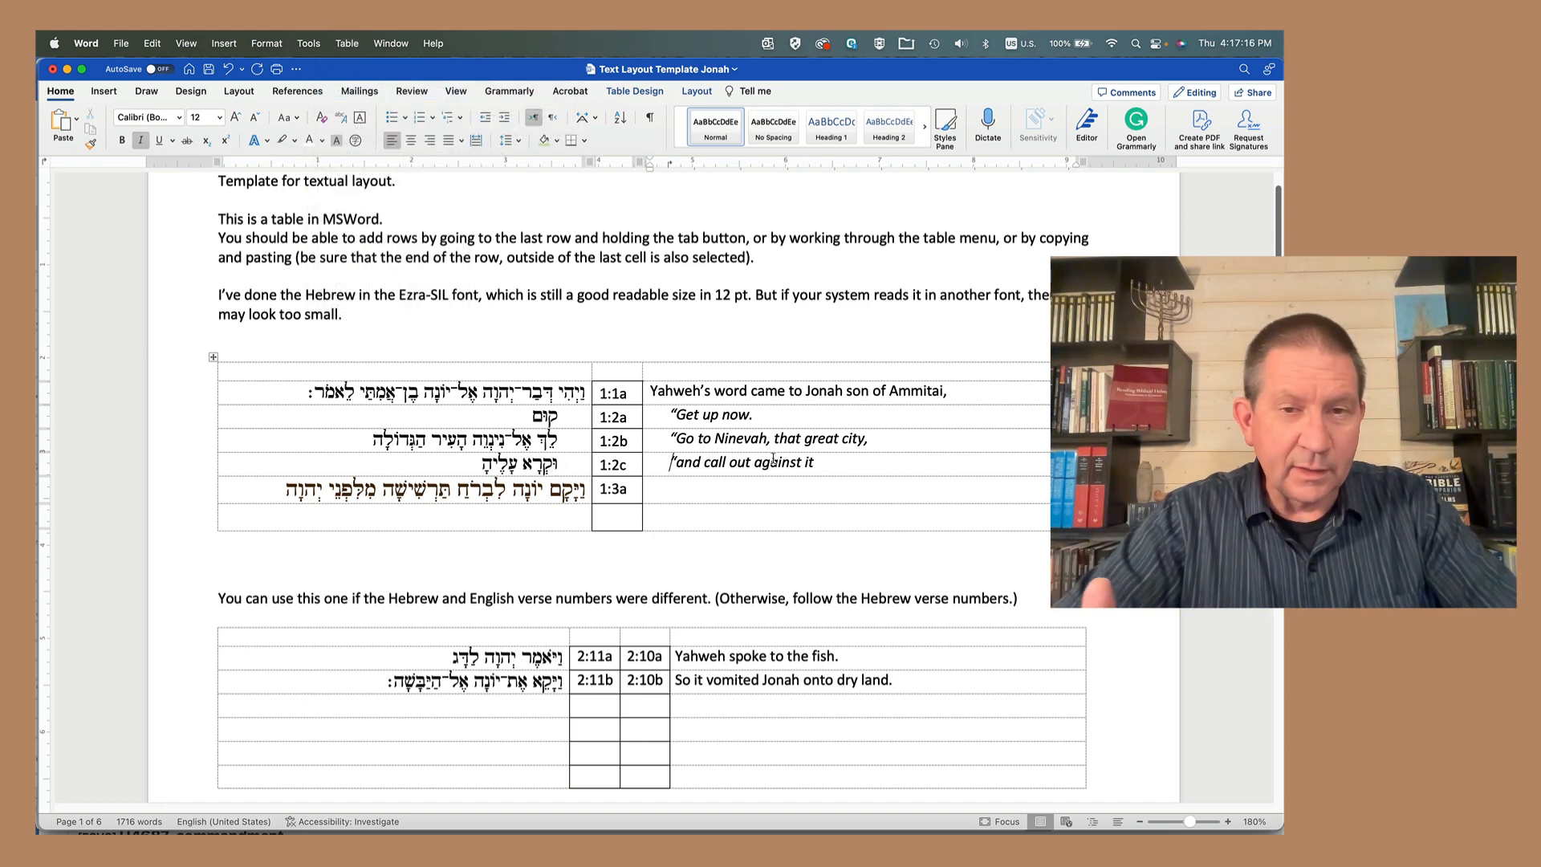
Step: Add two blank rows at the end of the first layout table and undo the addition
{"action": "left_click", "coordinate": [771, 522]}
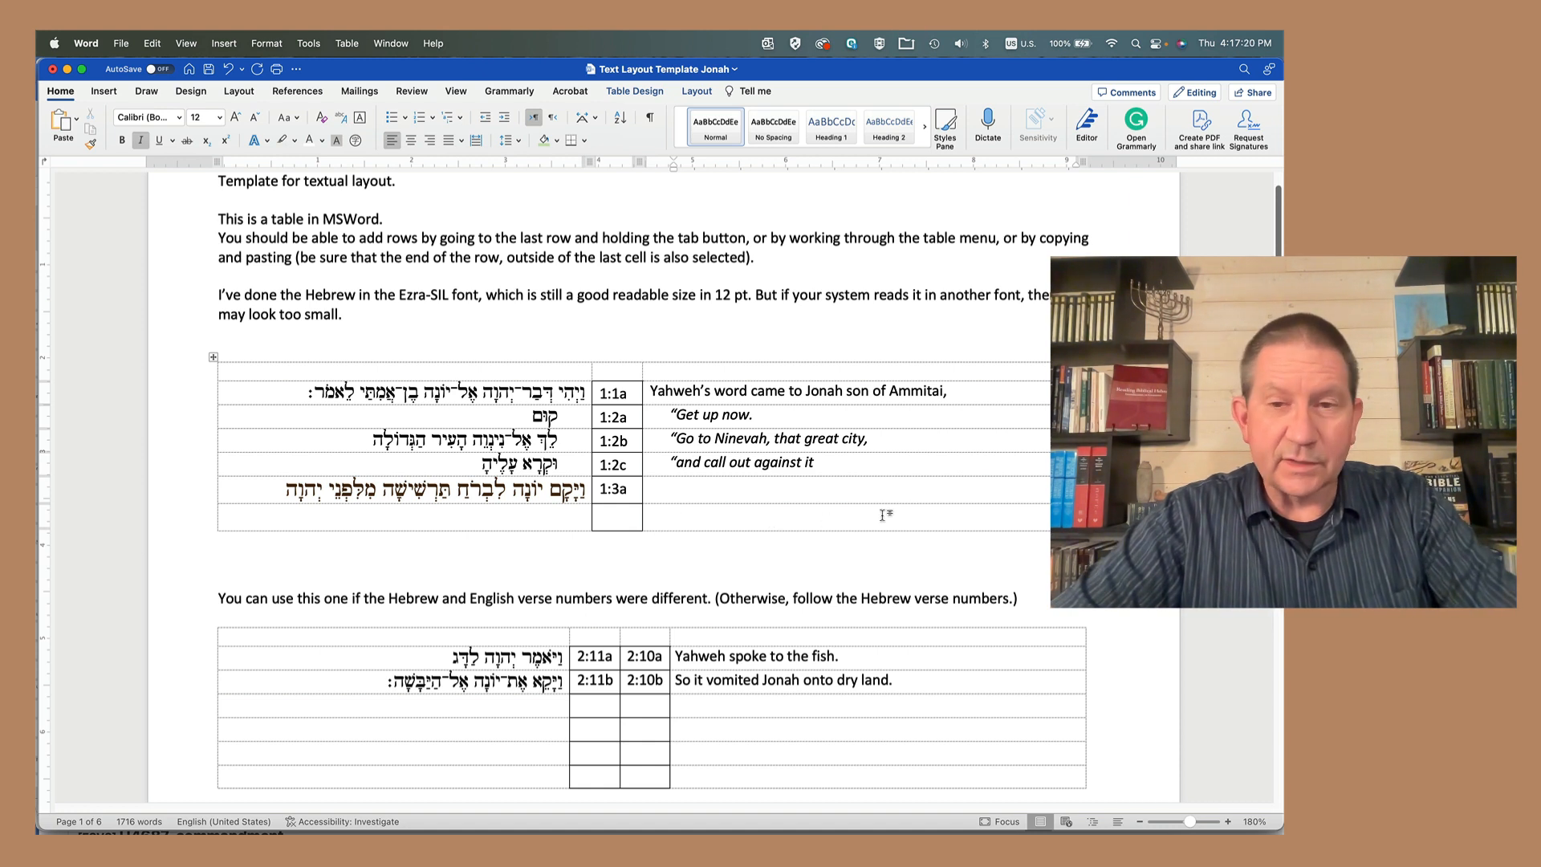
{"action": "key", "text": "Tab"}
{"action": "key", "text": "Tab"}
{"action": "key", "text": "Tab"}
{"action": "key", "text": "Tab"}
{"action": "key", "text": "Tab"}
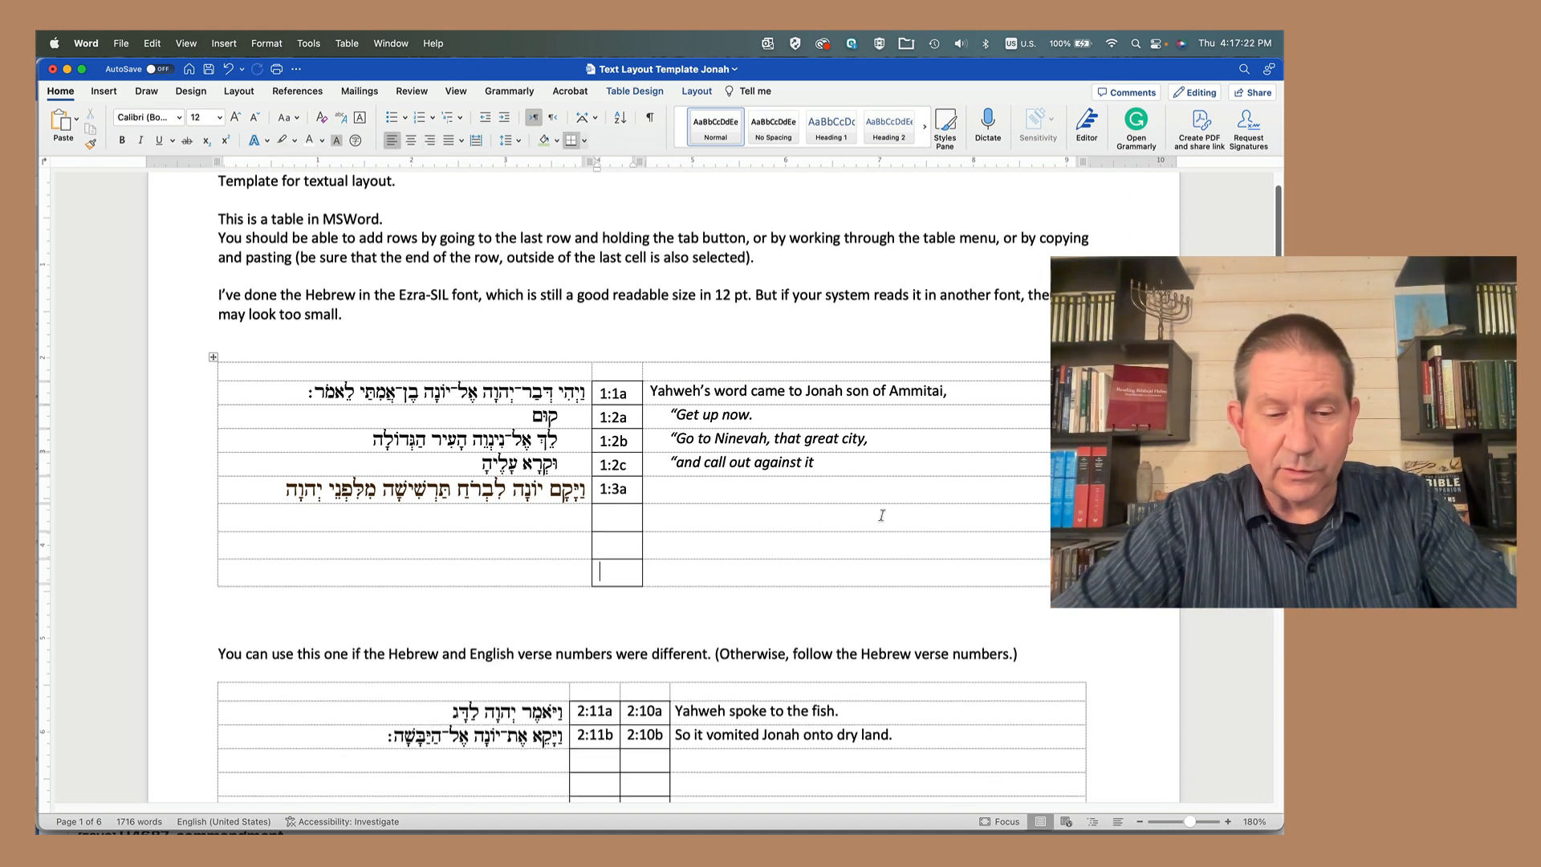
{"action": "key", "text": "Tab"}
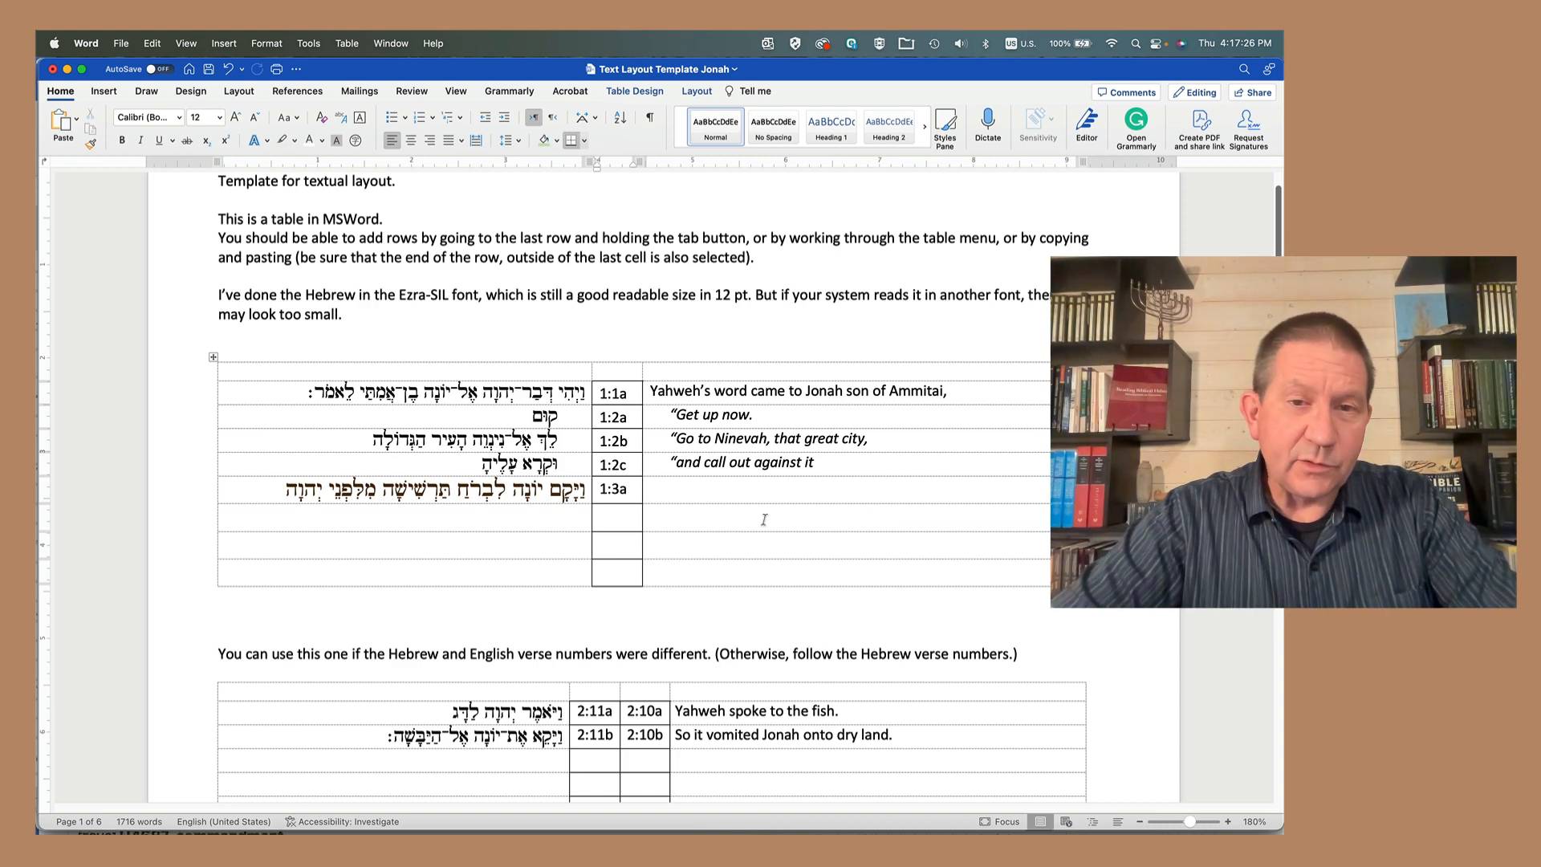
{"action": "key", "text": "super+z"}
{"action": "key", "text": "super+z"}
Step: Examine the second table's separate Hebrew and English verse-number columns and the highlighted marks in the Jonah text with TC notations
{"action": "scroll", "coordinate": [764, 520], "scroll_direction": "down", "scroll_amount": 3}
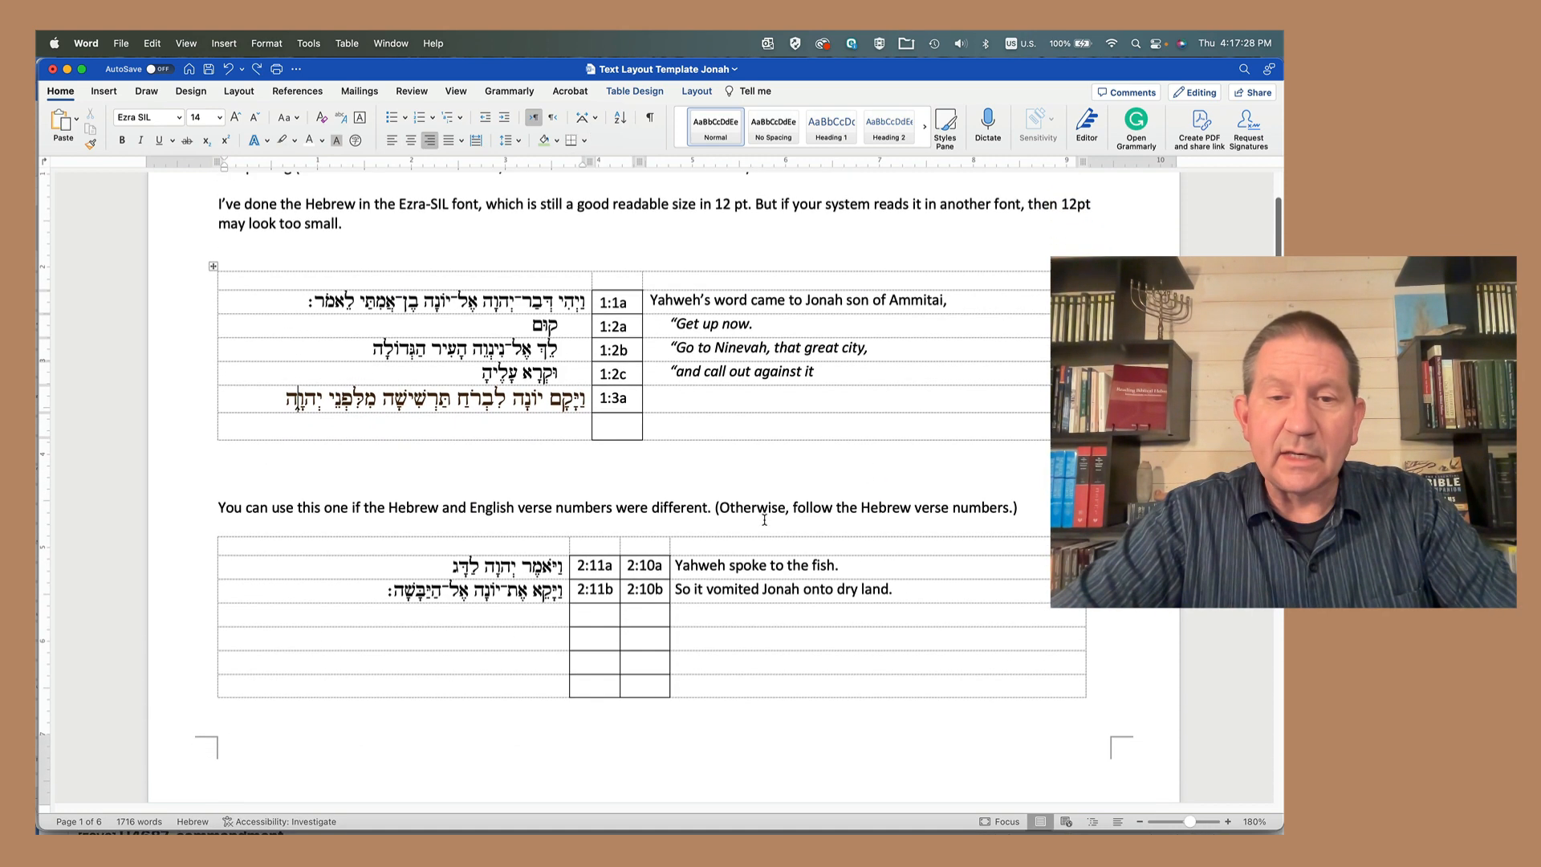
{"action": "left_click_drag", "start_coordinate": [575, 562], "coordinate": [647, 595]}
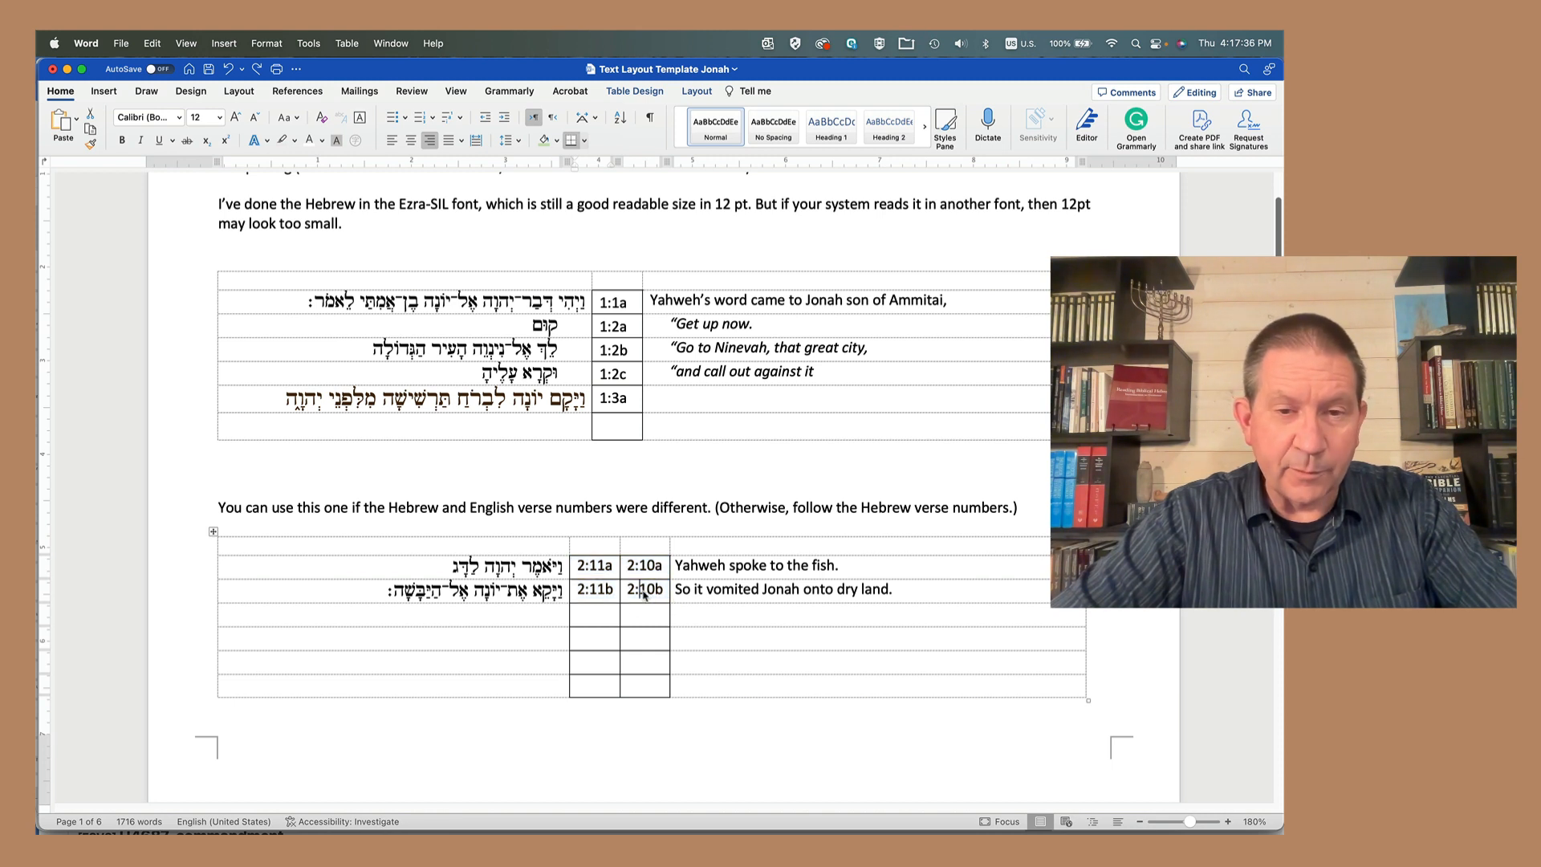
{"action": "left_click", "coordinate": [640, 592]}
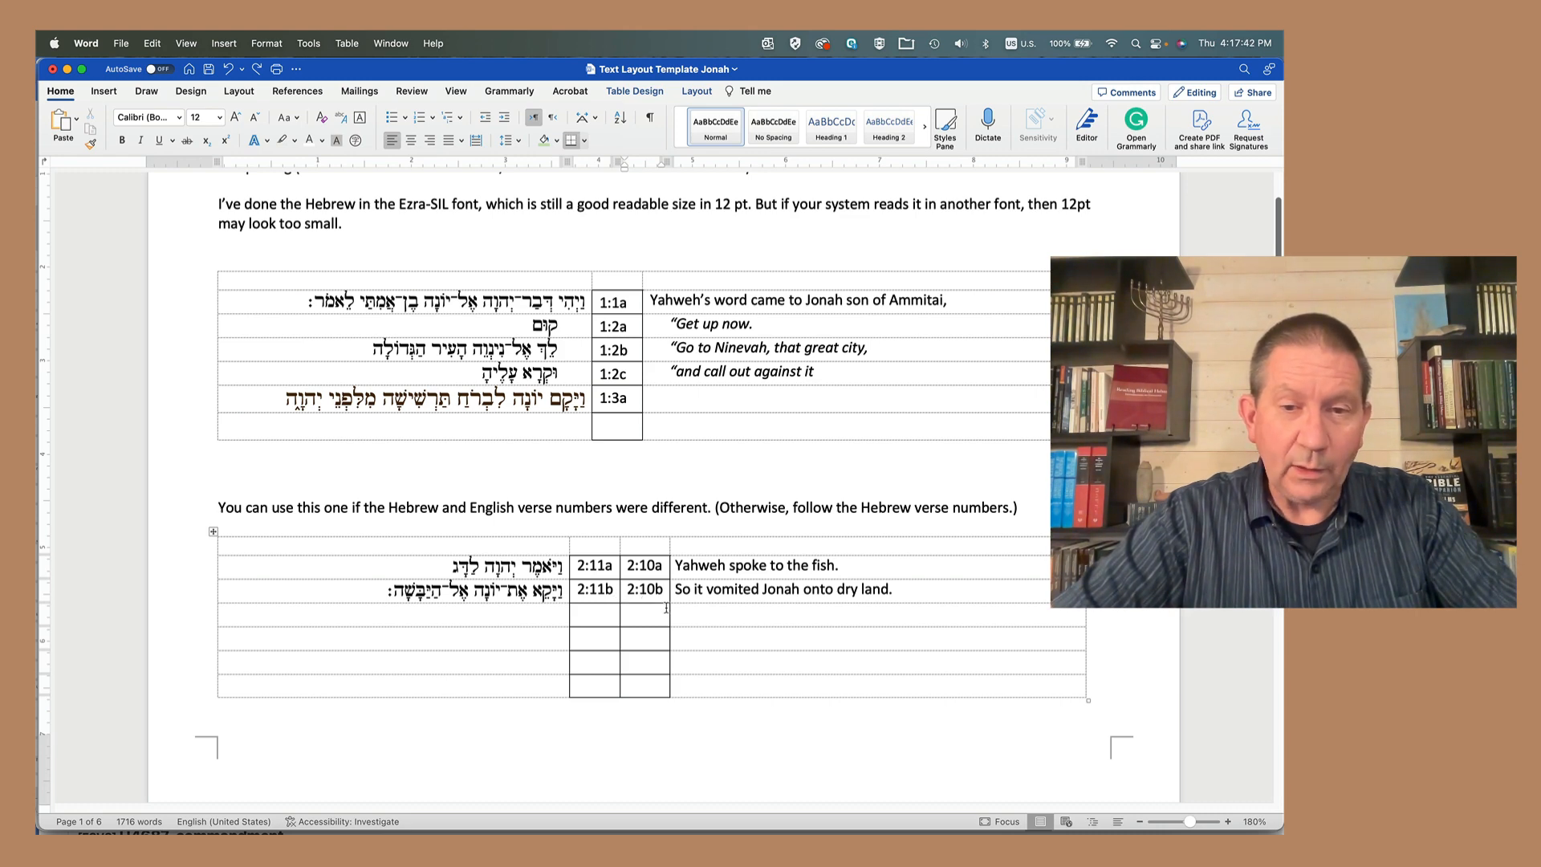
{"action": "scroll", "coordinate": [666, 608], "scroll_direction": "down", "scroll_amount": 10}
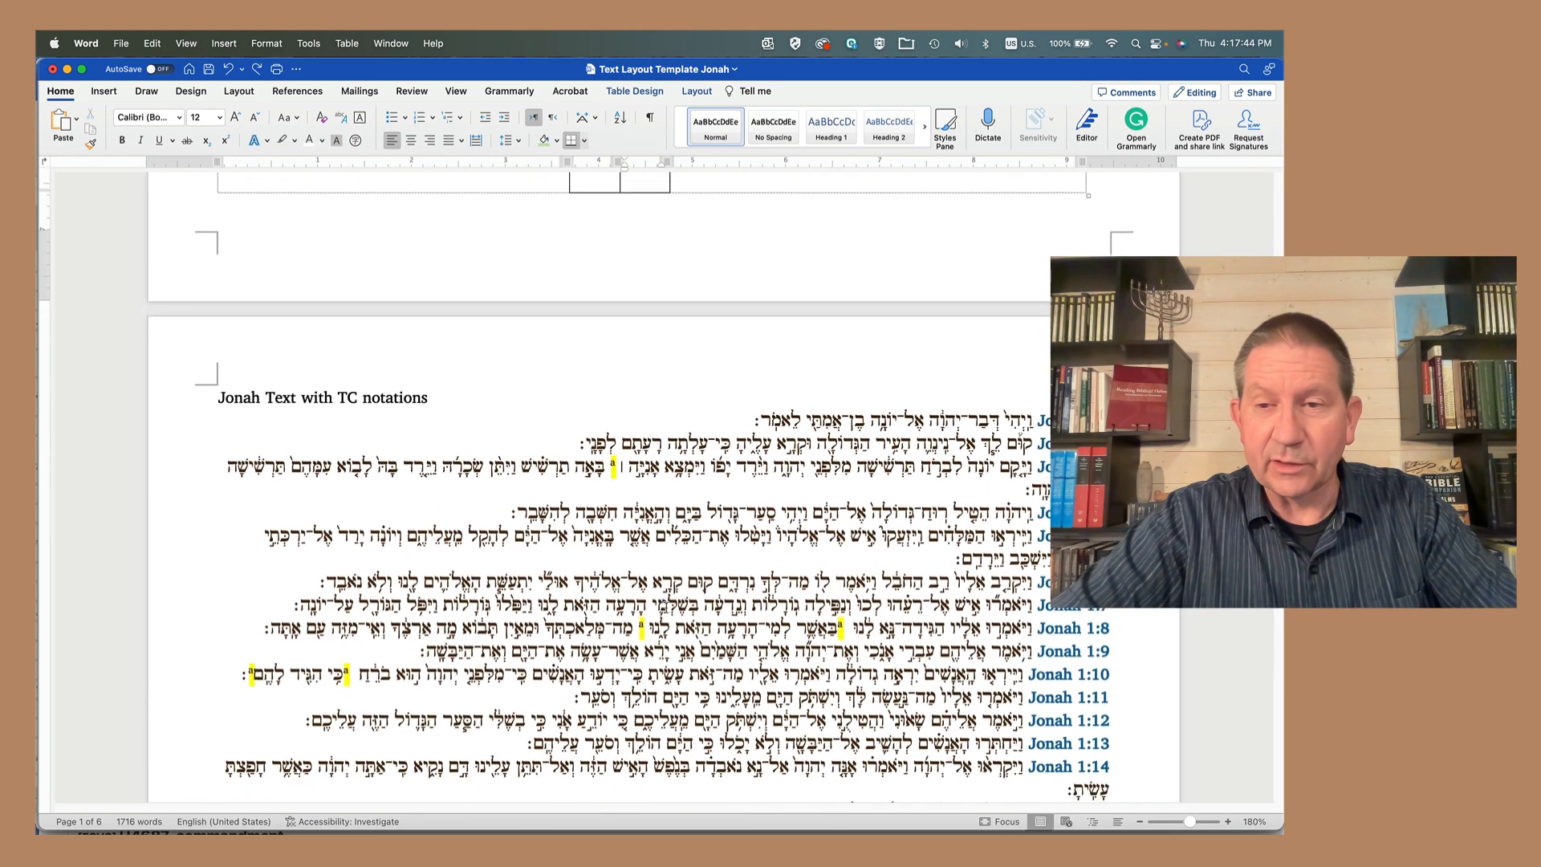
{"action": "scroll", "coordinate": [835, 518], "scroll_direction": "down", "scroll_amount": 3}
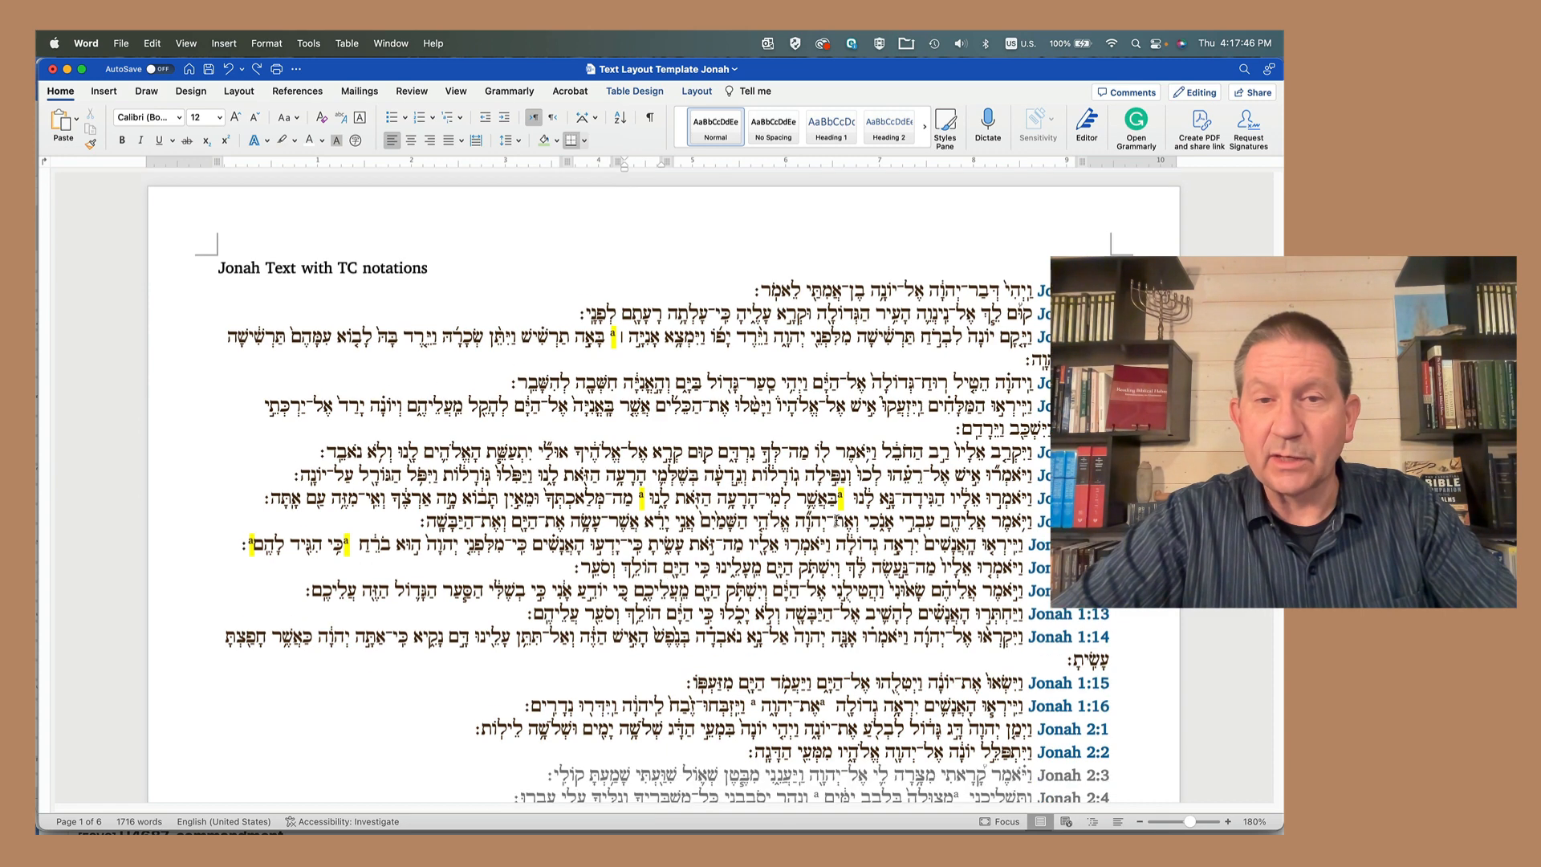
{"action": "scroll", "coordinate": [835, 519], "scroll_direction": "down", "scroll_amount": 1}
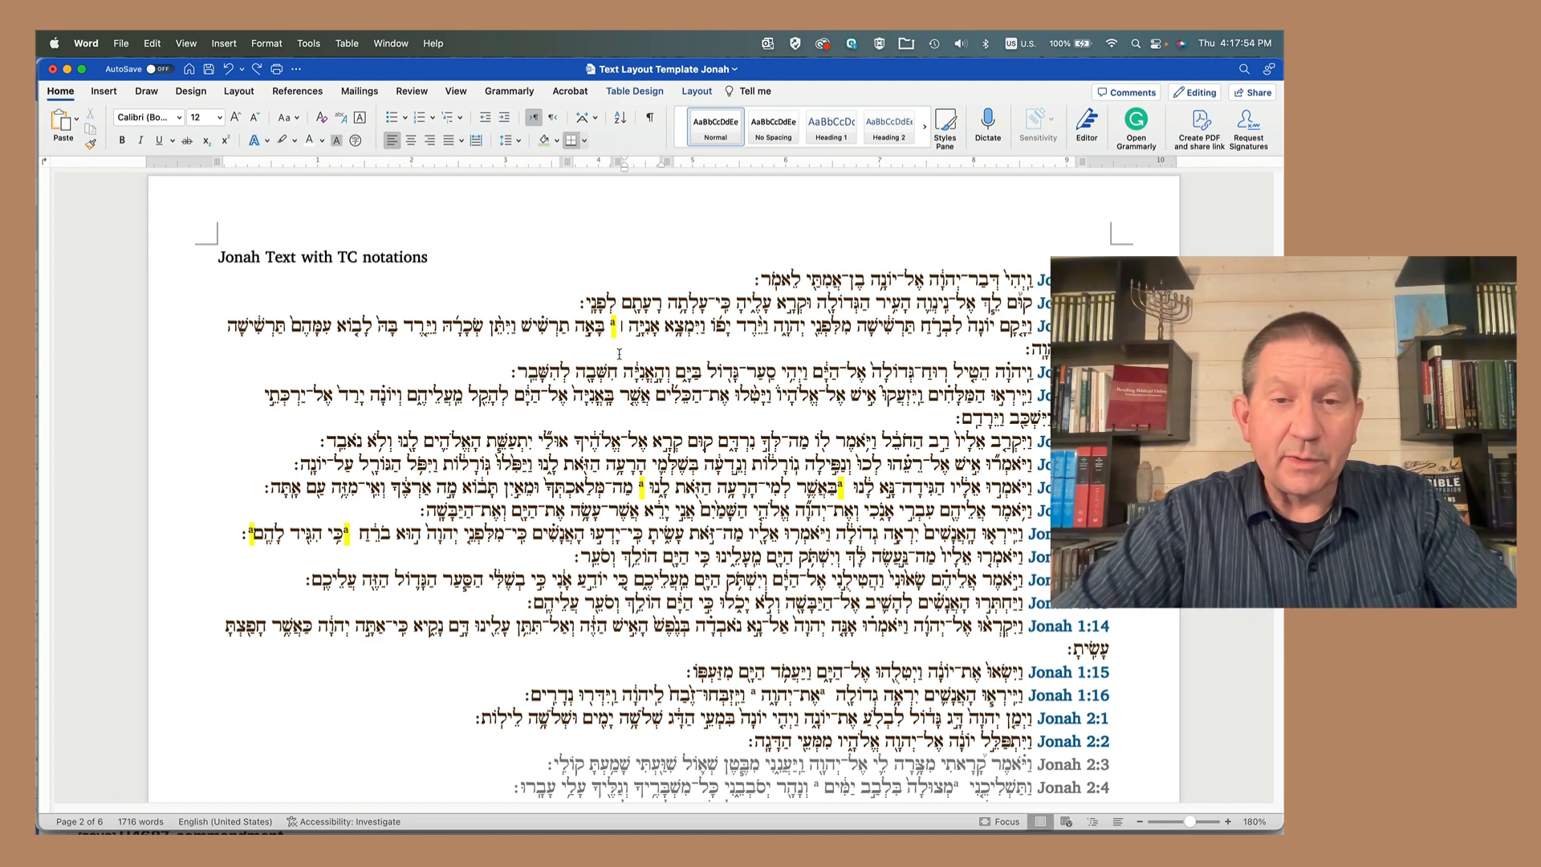
{"action": "left_click", "coordinate": [613, 328]}
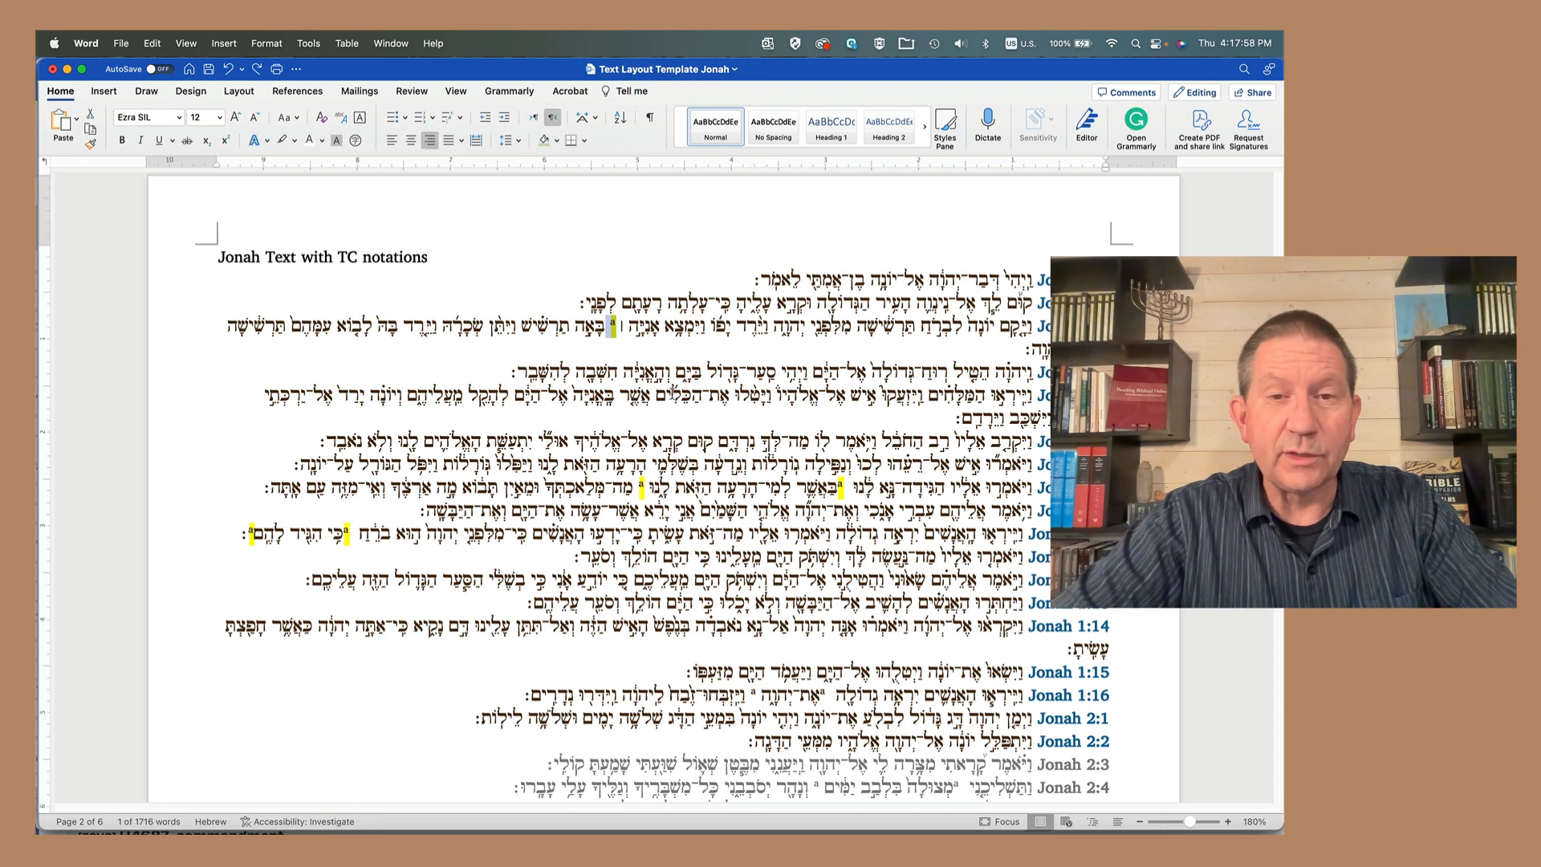
{"action": "left_click", "coordinate": [629, 330]}
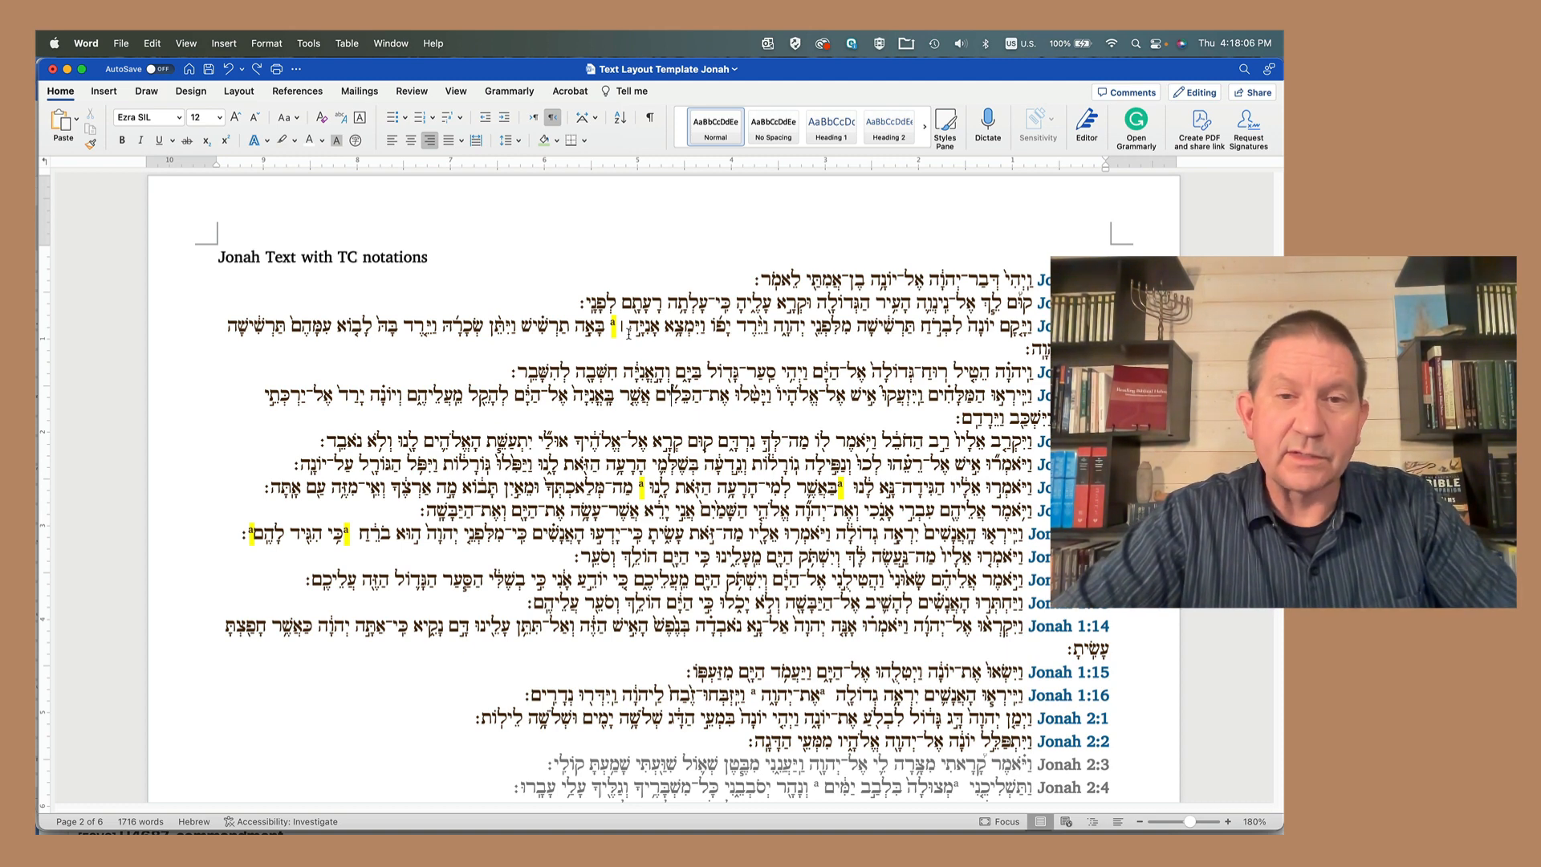
Step: Review the Jonah text without TC notations and the last-page copy of Jonah 1:1–1:9 against the Hebrew in the first table
{"action": "scroll", "coordinate": [657, 377], "scroll_direction": "down", "scroll_amount": 15}
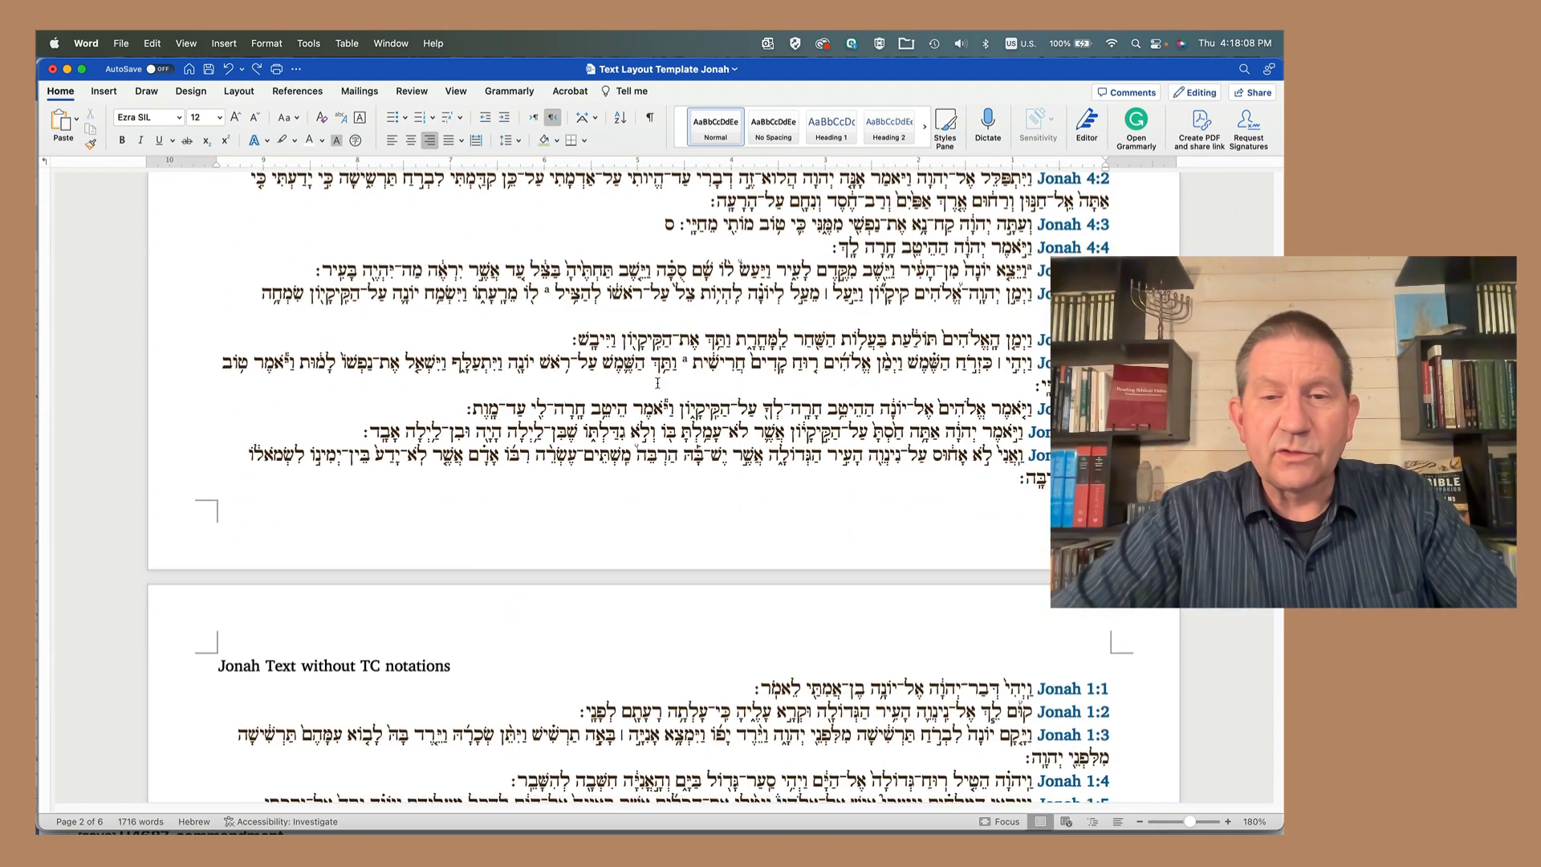
{"action": "scroll", "coordinate": [657, 383], "scroll_direction": "down", "scroll_amount": 6}
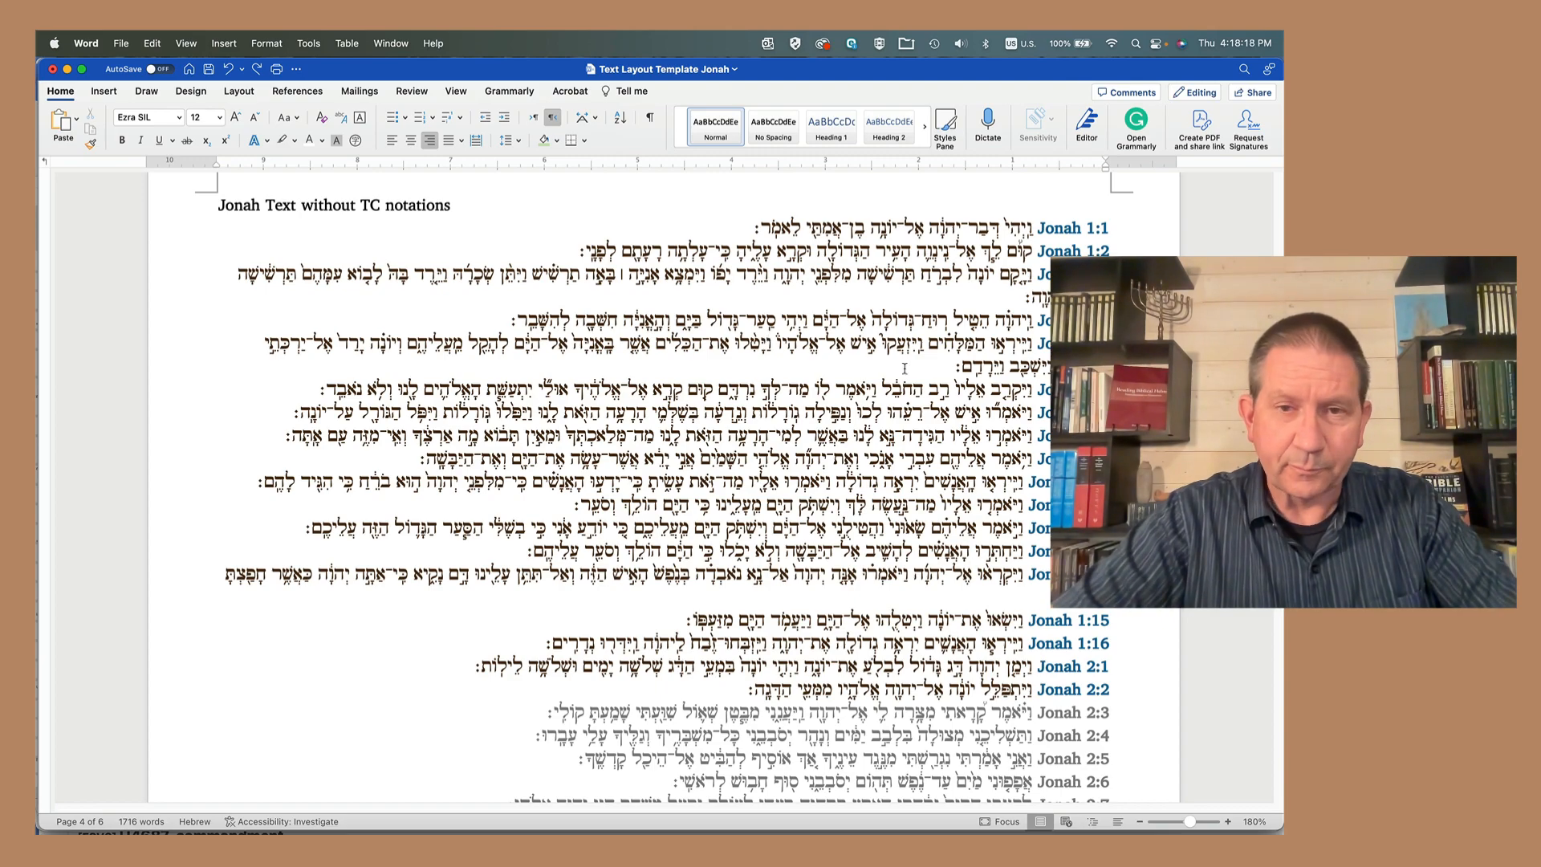
{"action": "scroll", "coordinate": [916, 379], "scroll_direction": "down", "scroll_amount": 20}
{"action": "scroll", "coordinate": [916, 379], "scroll_direction": "down", "scroll_amount": 15}
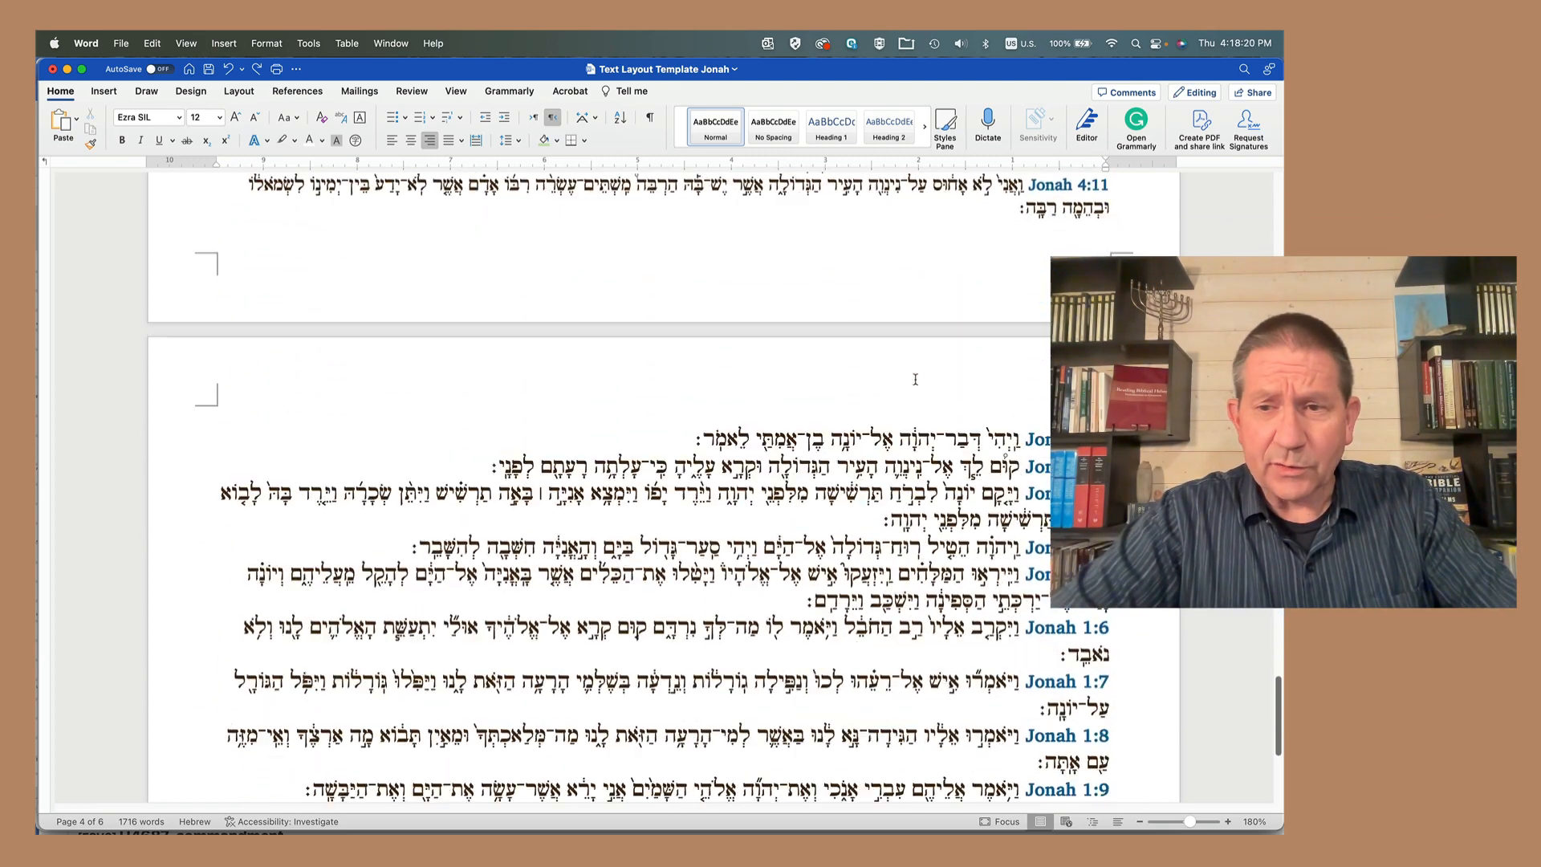
{"action": "scroll", "coordinate": [916, 379], "scroll_direction": "up", "scroll_amount": 3}
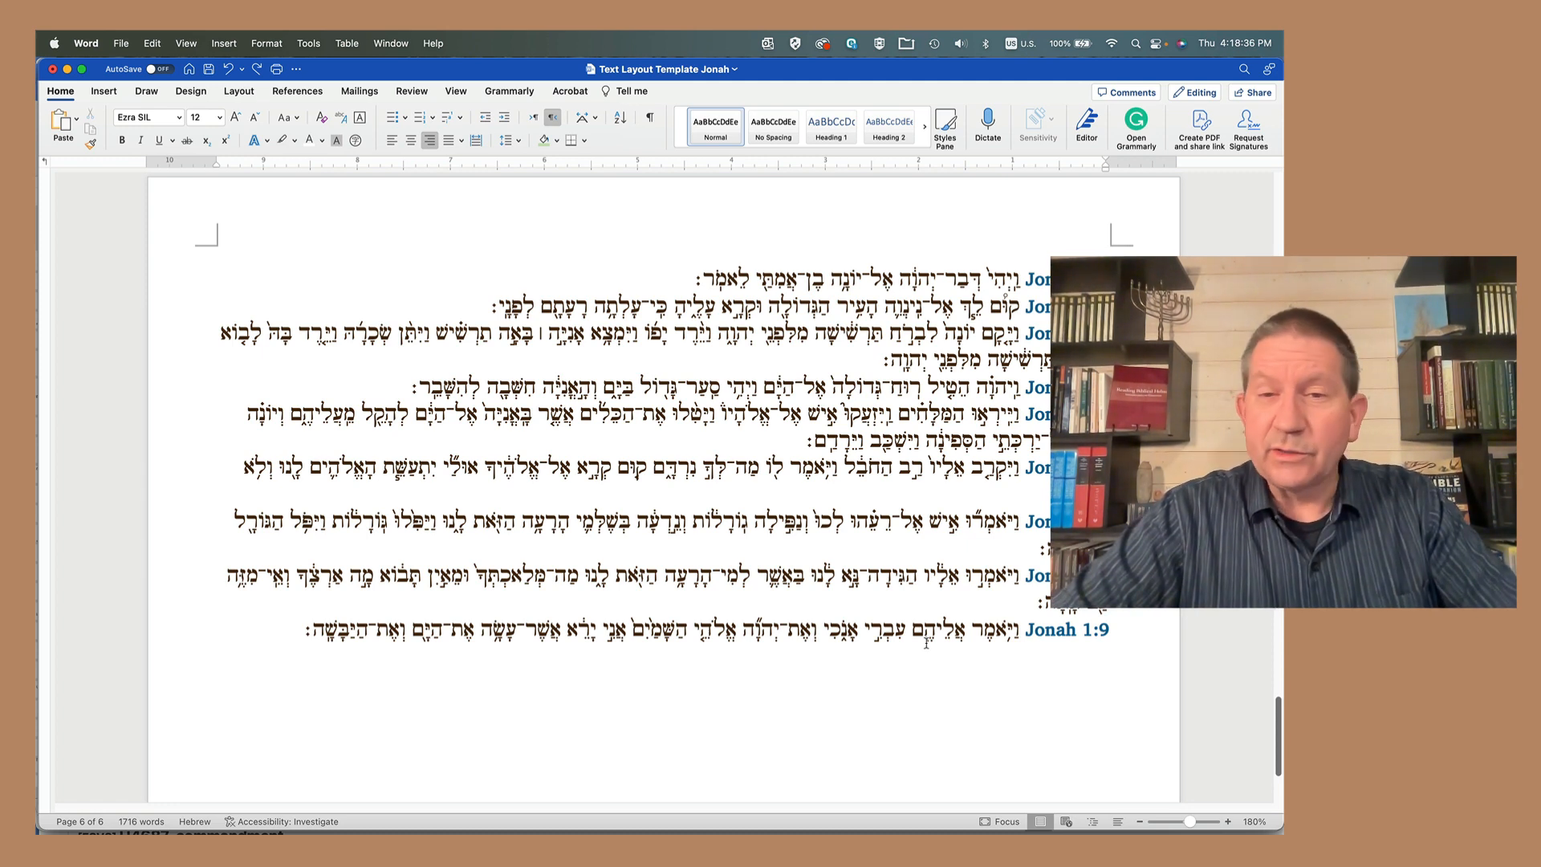
{"action": "left_click_drag", "start_coordinate": [1022, 304], "coordinate": [772, 310]}
{"action": "scroll", "coordinate": [772, 310], "scroll_direction": "up", "scroll_amount": 20}
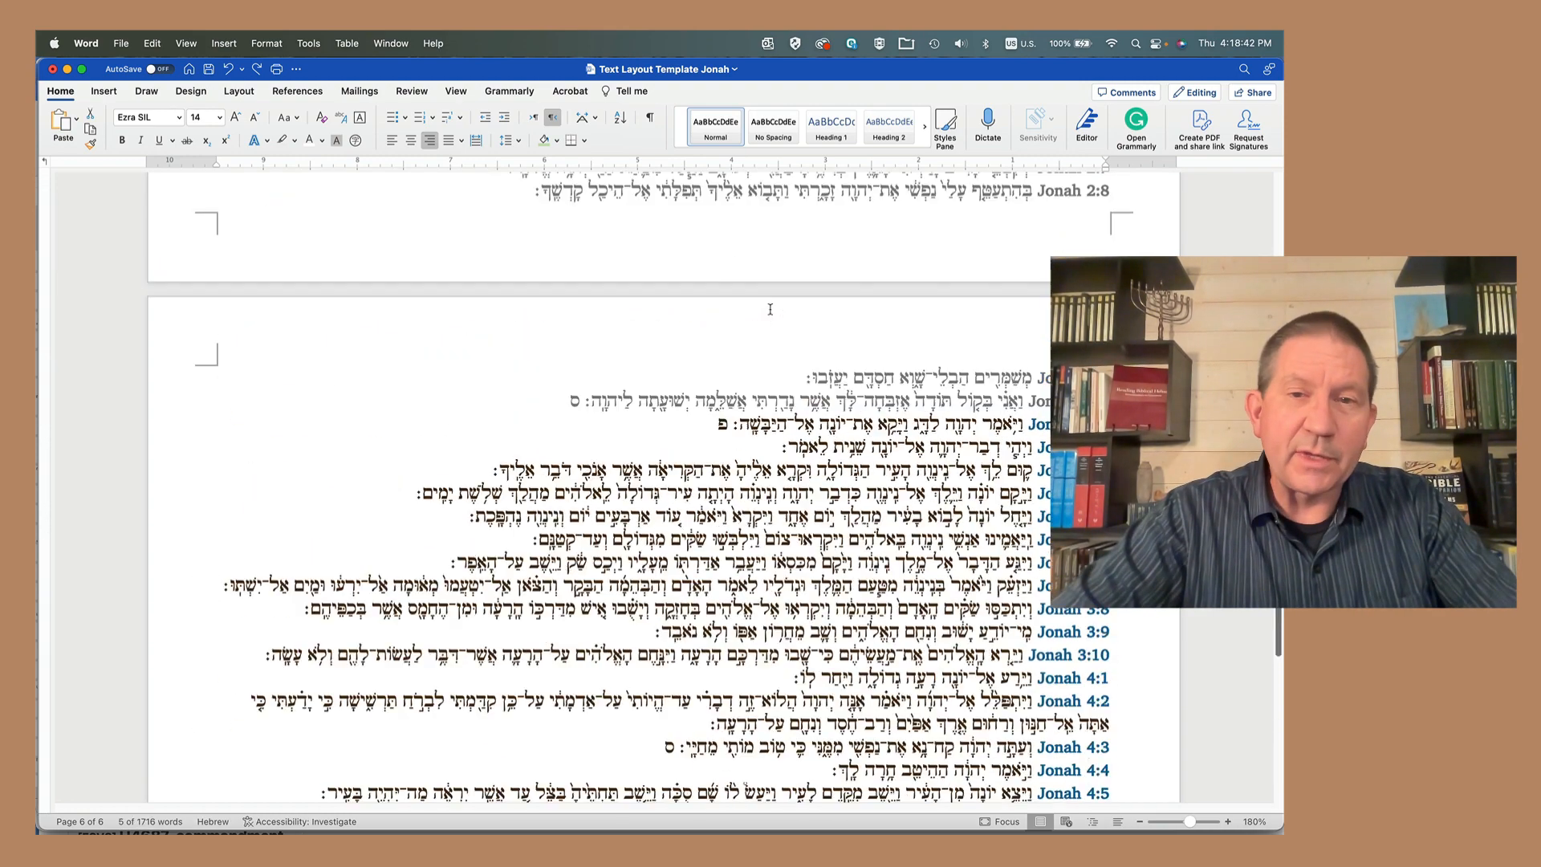
{"action": "left_click", "coordinate": [478, 482]}
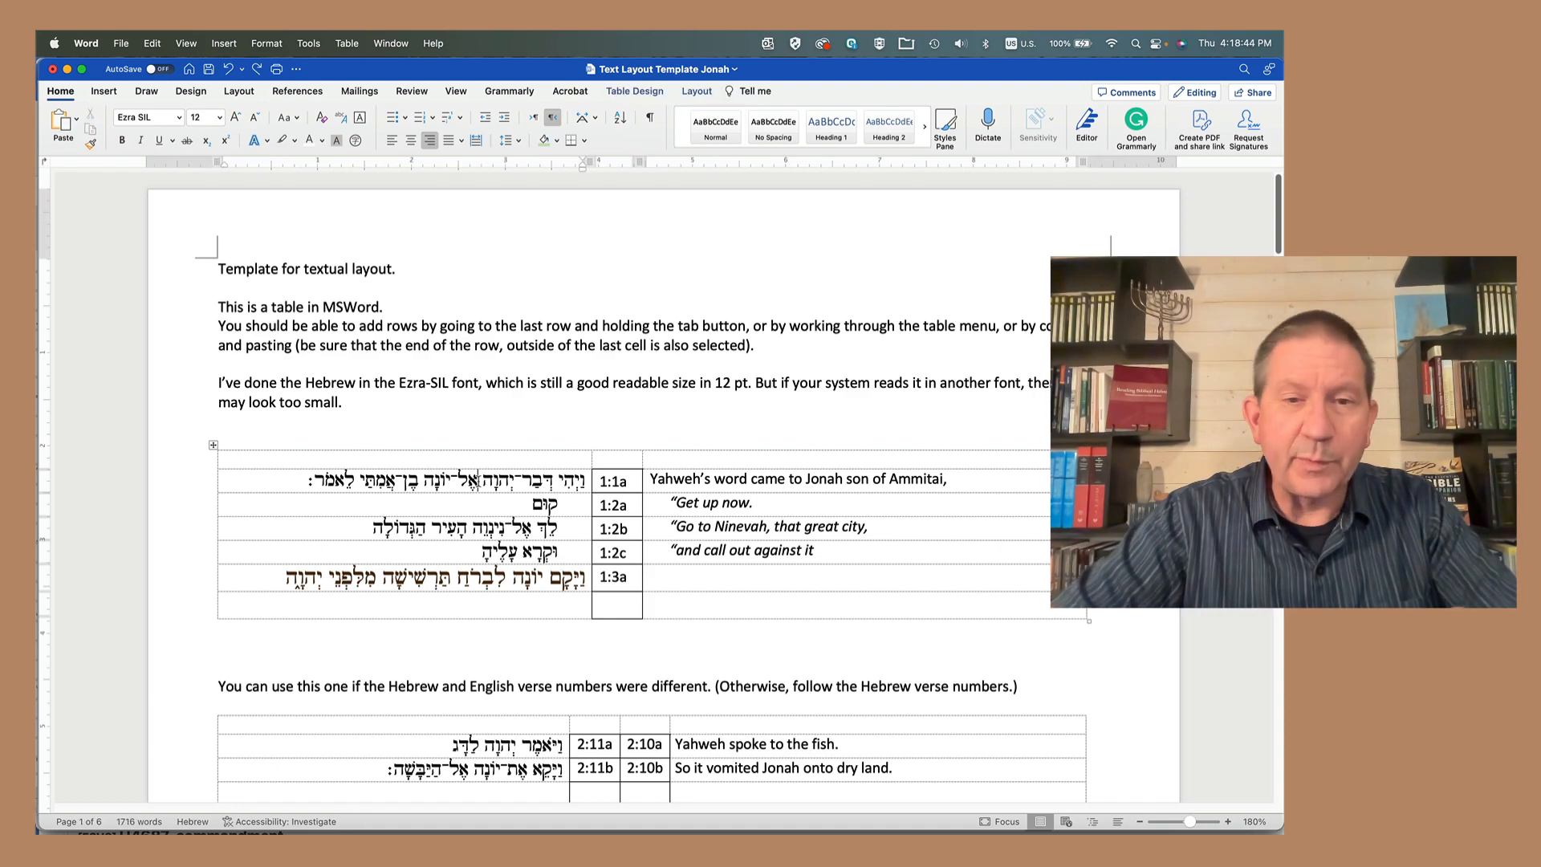
Step: Show the formatting marks and insert a tab between each verse reference and its Hebrew text in the last-page Jonah 1:1–1:9 passage
{"action": "scroll", "coordinate": [478, 482], "scroll_direction": "down", "scroll_amount": 20}
{"action": "scroll", "coordinate": [478, 482], "scroll_direction": "up", "scroll_amount": 5}
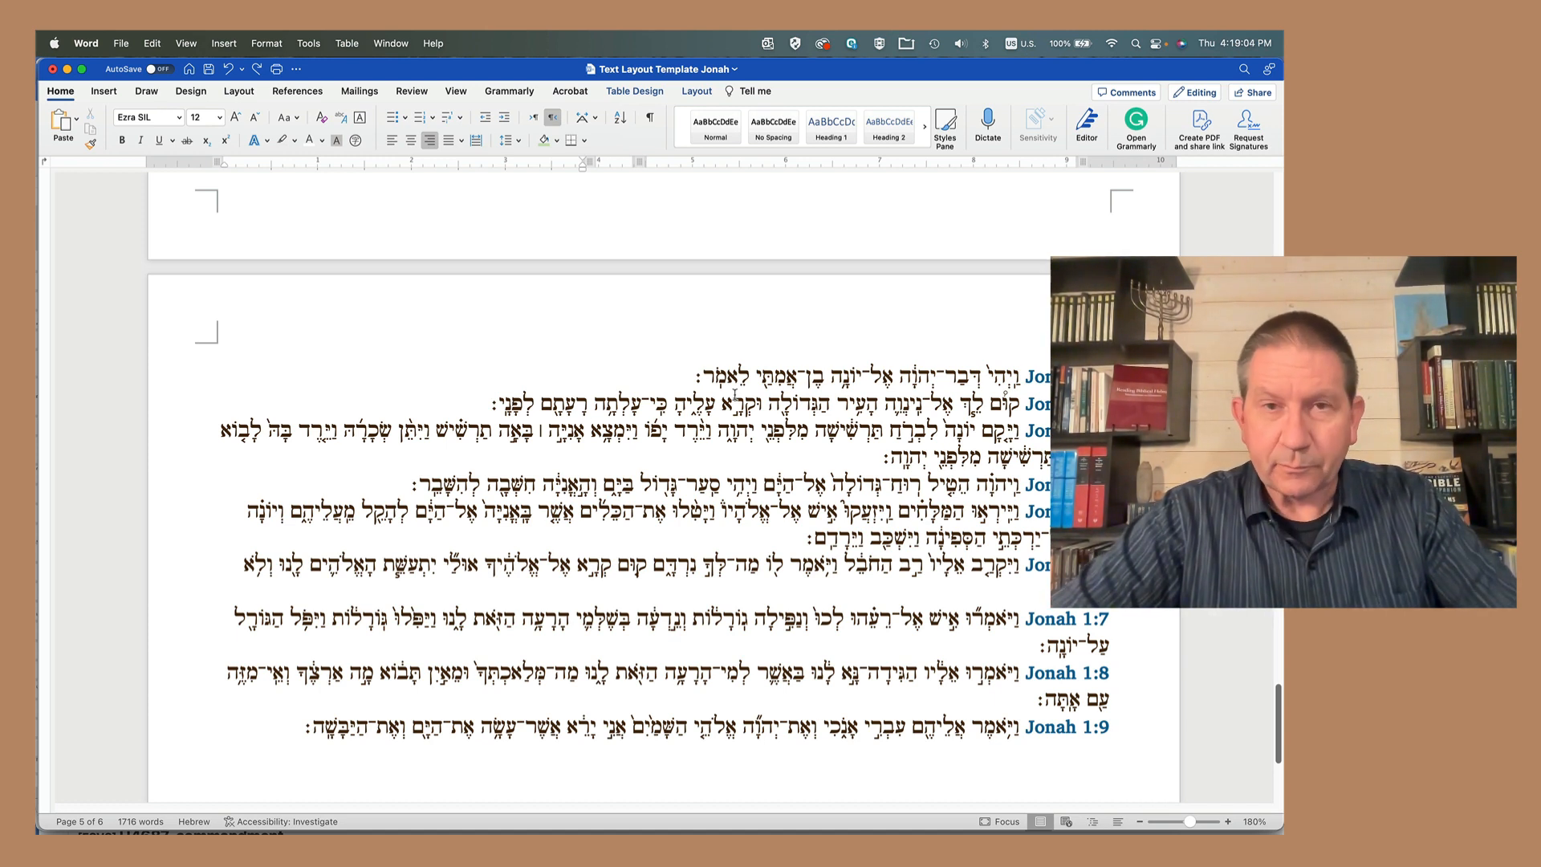
{"action": "left_click", "coordinate": [651, 119]}
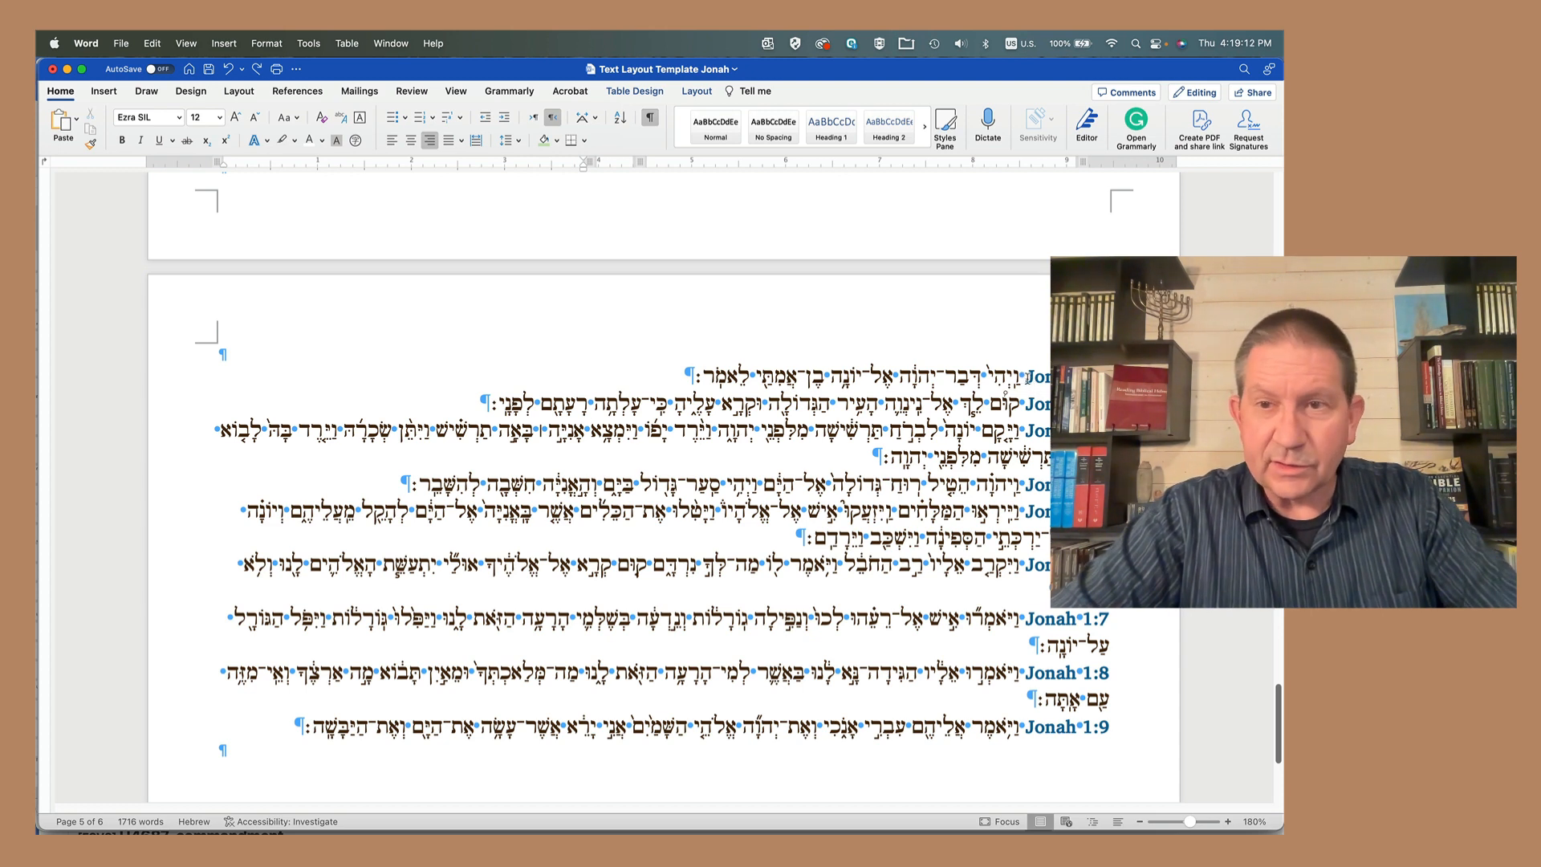
{"action": "left_click", "coordinate": [1020, 376]}
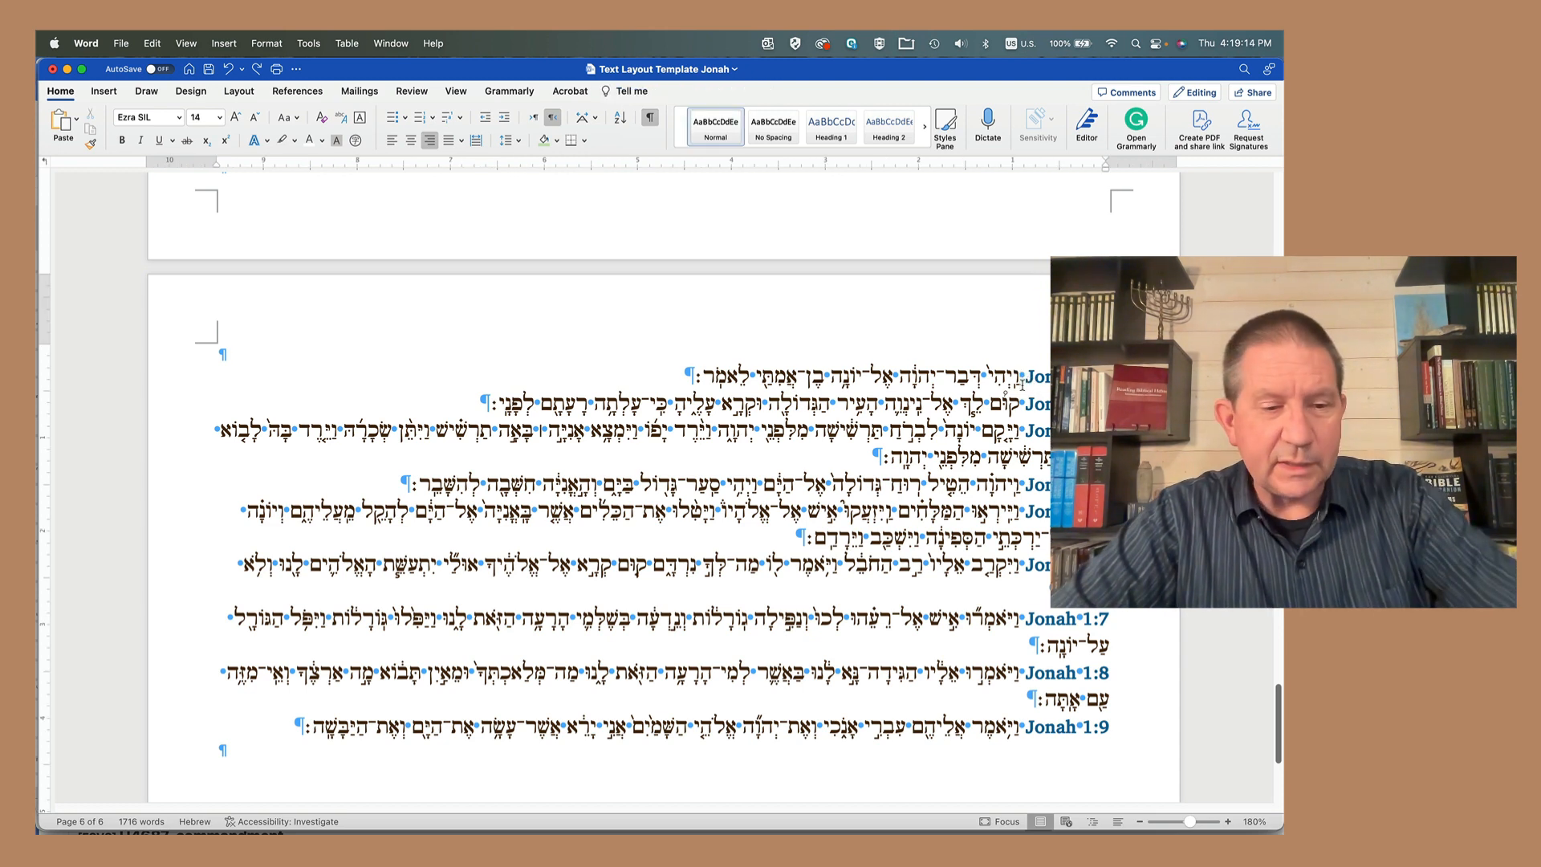
{"action": "left_click", "coordinate": [1022, 403]}
{"action": "key", "text": "Tab"}
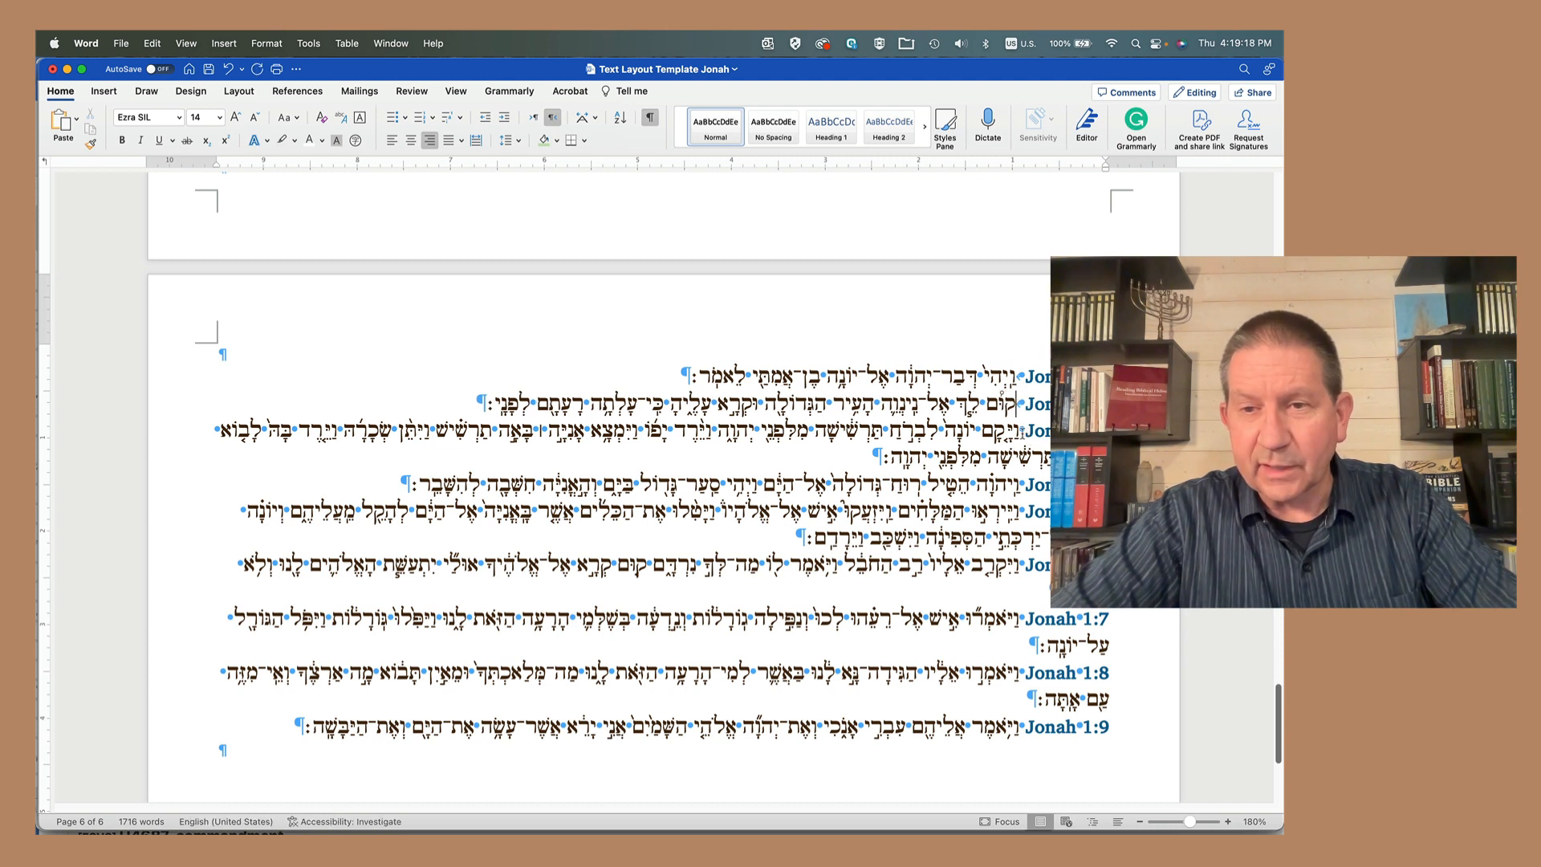
{"action": "left_click", "coordinate": [1021, 434]}
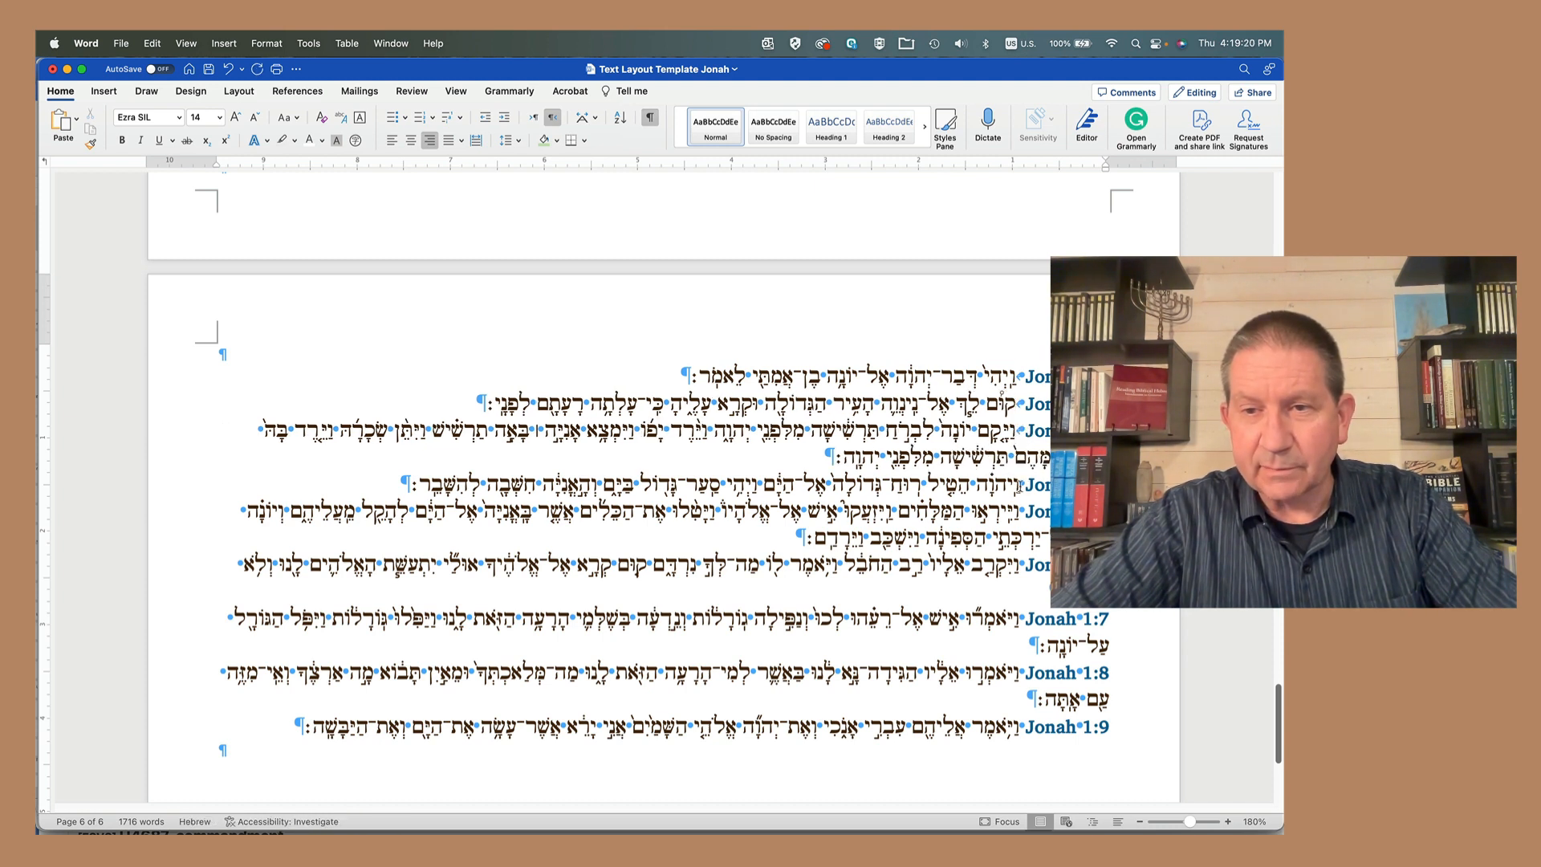
{"action": "left_click", "coordinate": [1021, 482]}
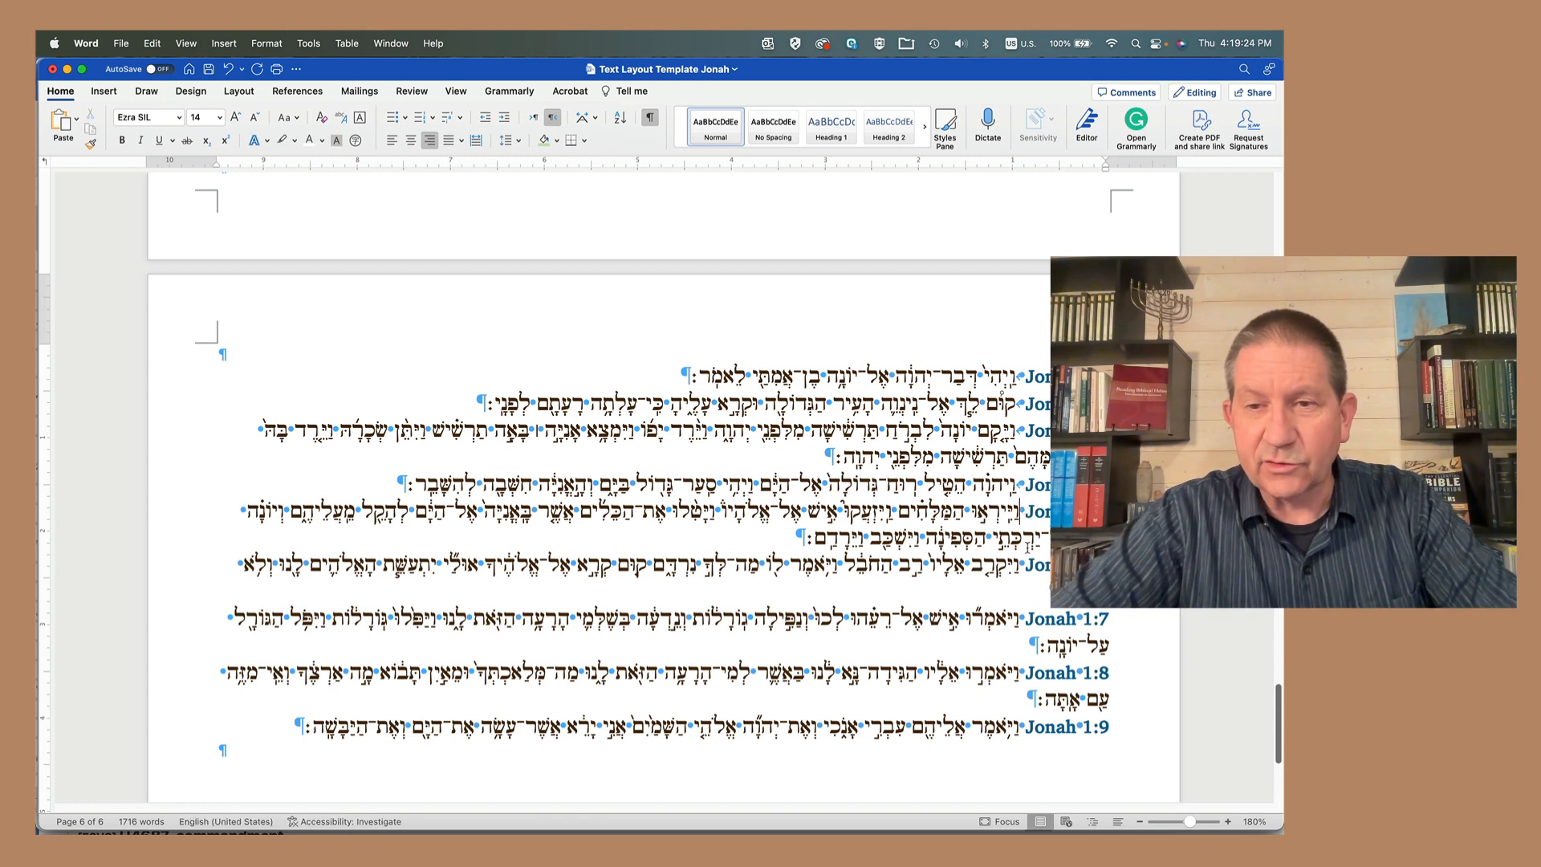
{"action": "left_click", "coordinate": [1021, 565]}
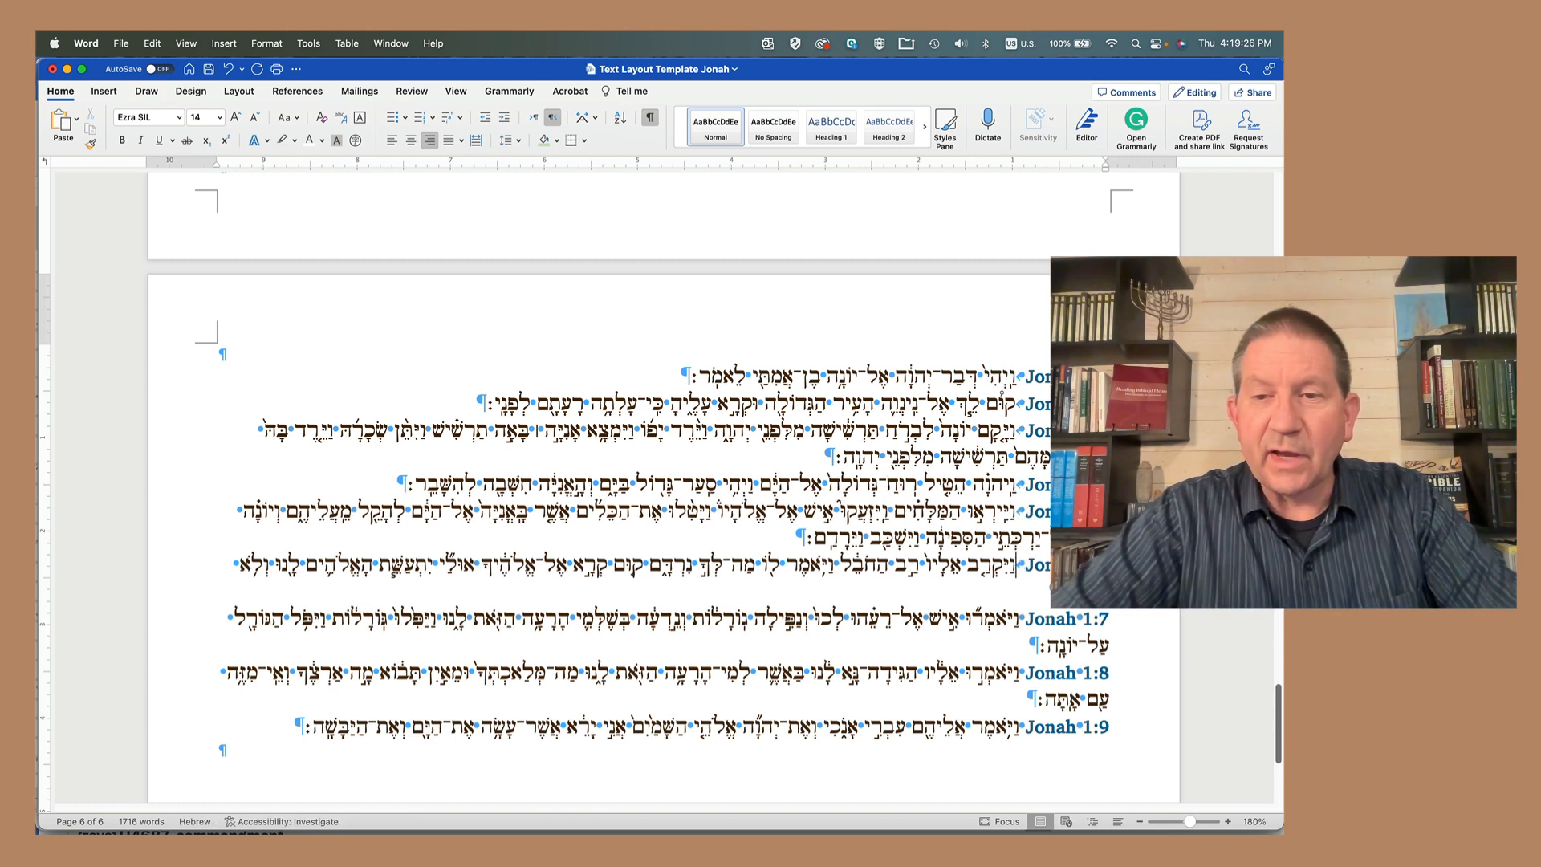
{"action": "left_click", "coordinate": [1028, 622]}
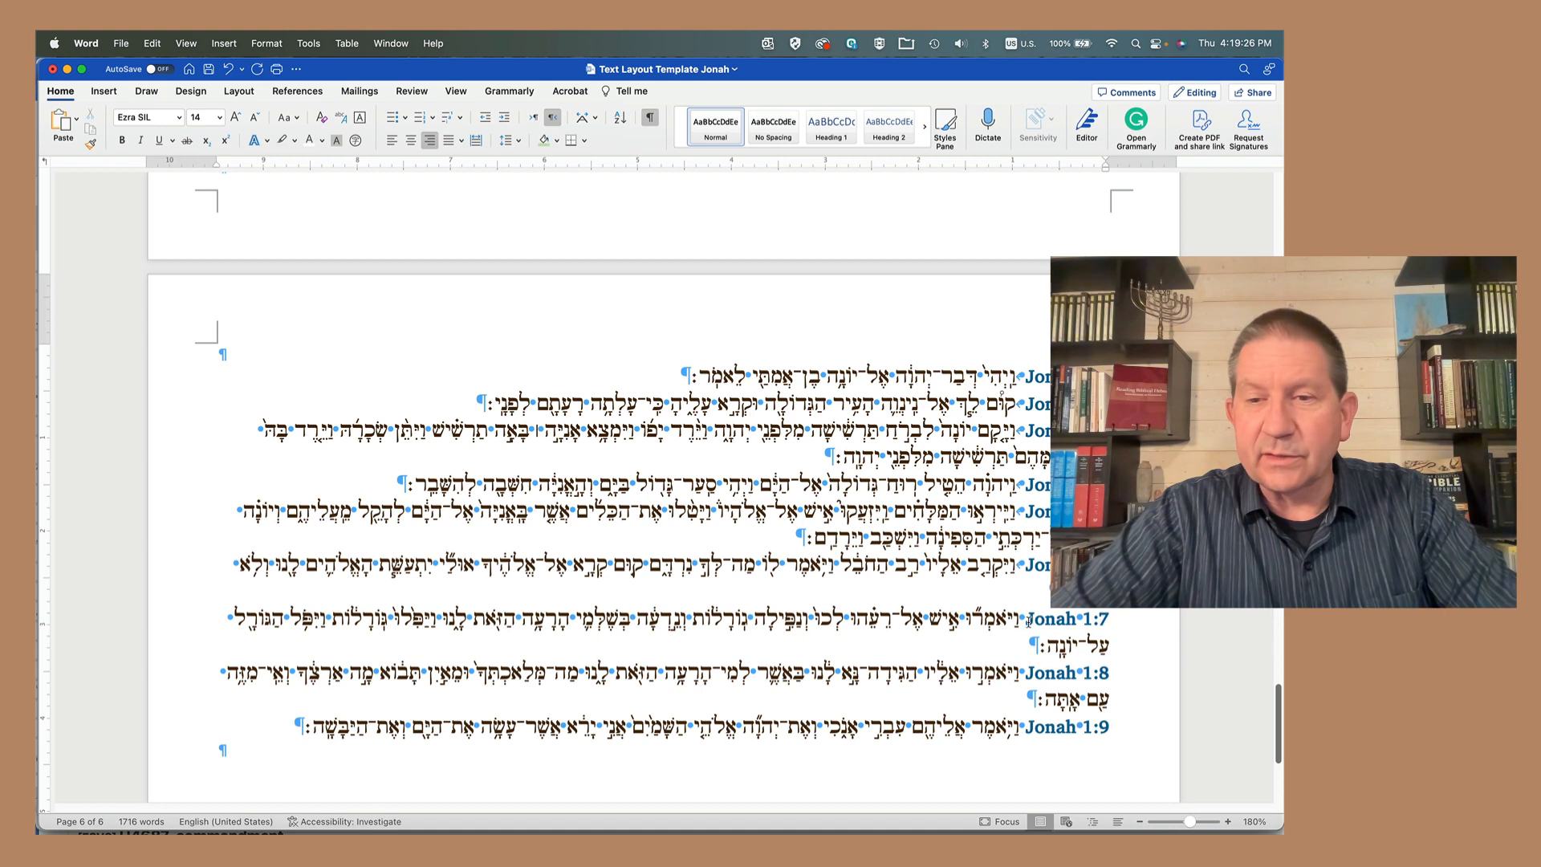
{"action": "left_click", "coordinate": [1023, 674]}
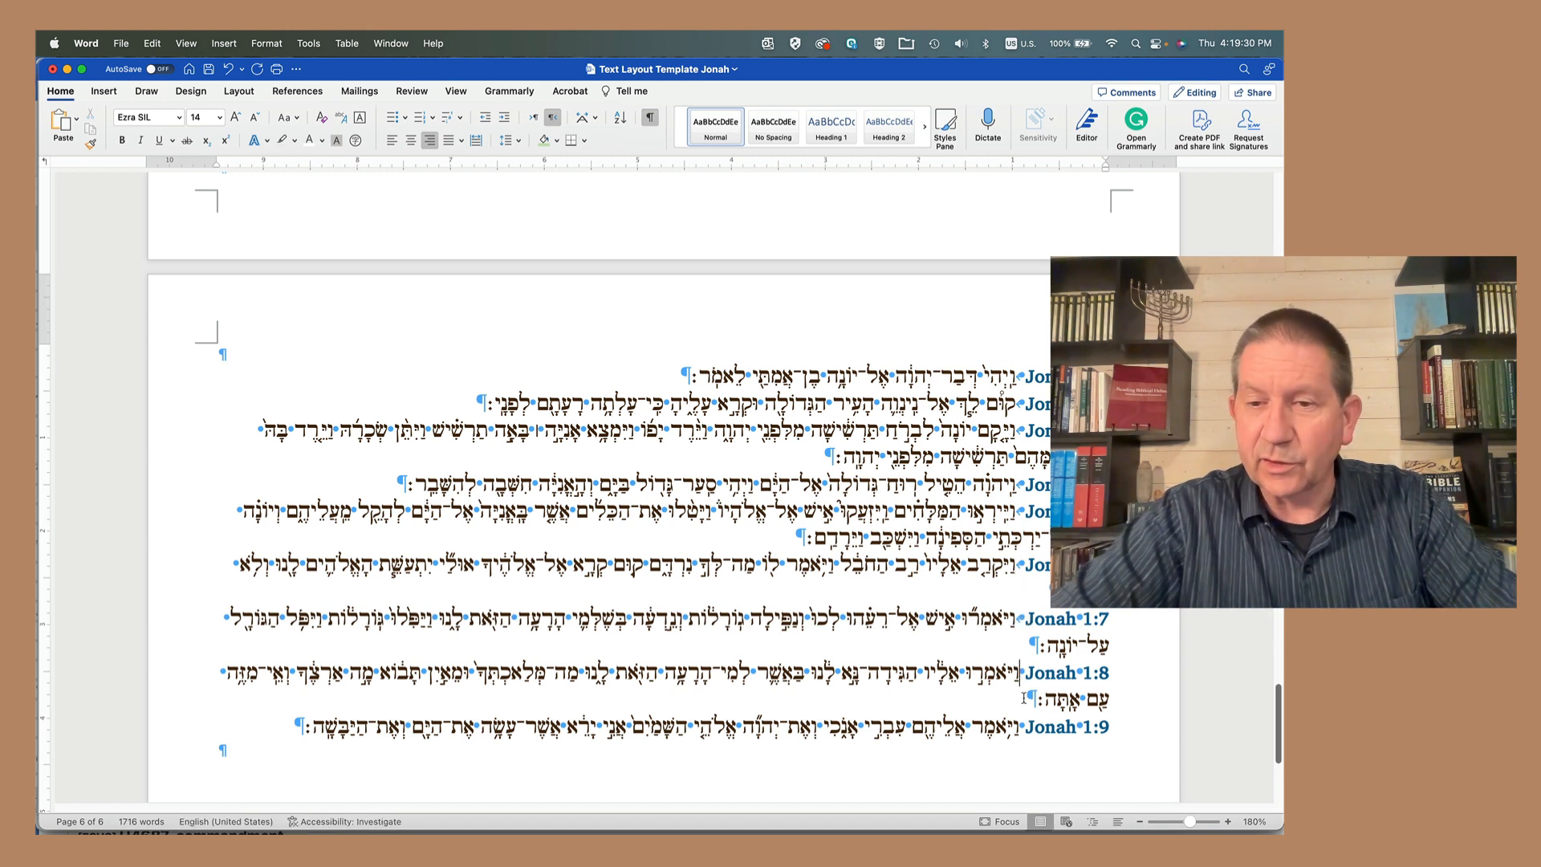
{"action": "left_click", "coordinate": [1021, 728]}
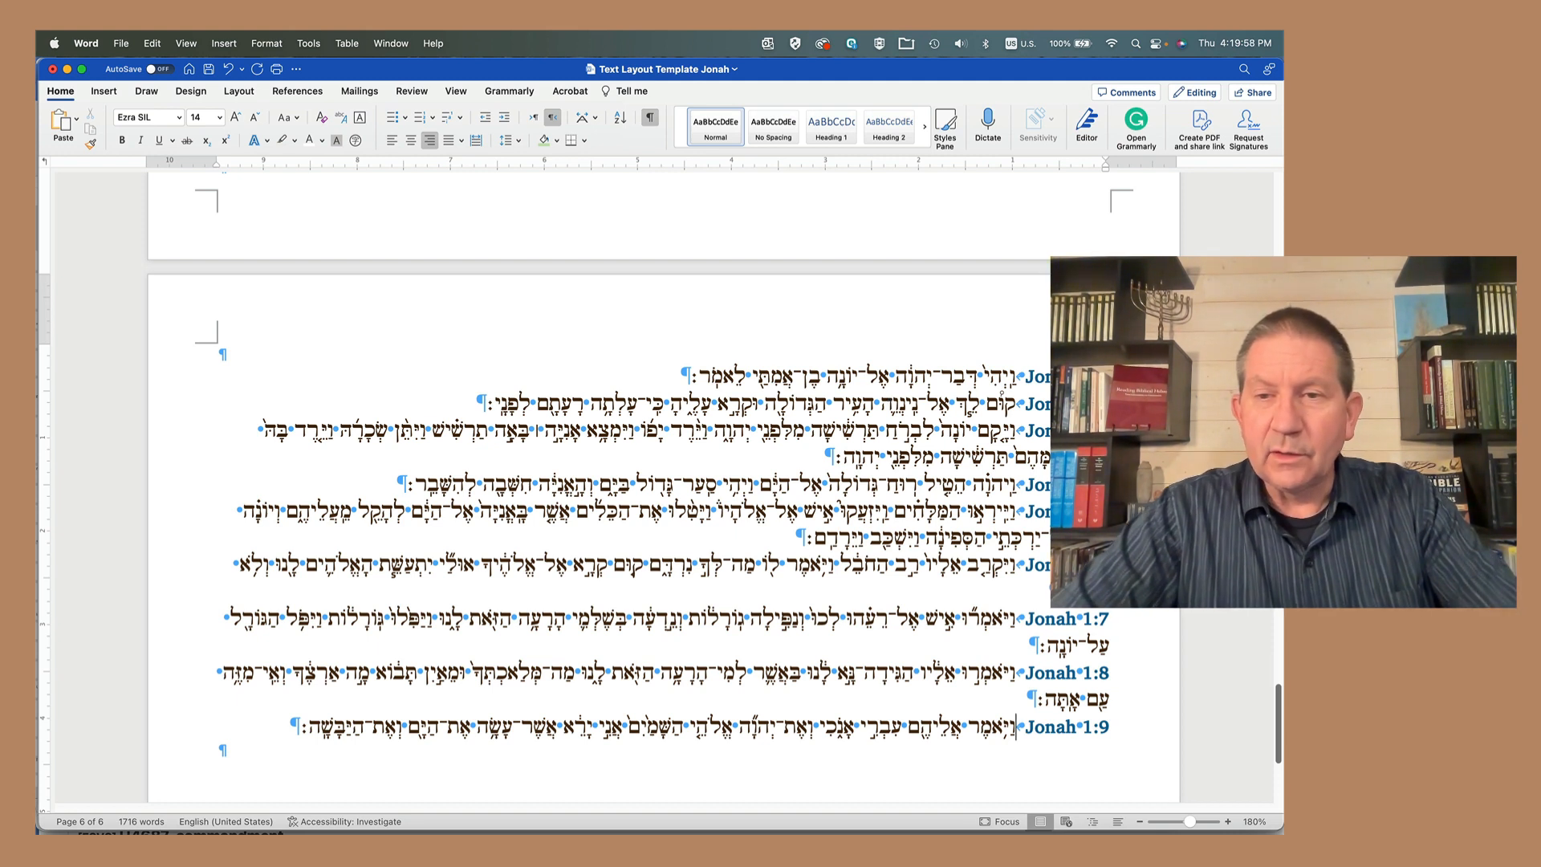
Step: Split Jonah 1:2 after its first word קום, starting the לך clause on a new tab-indented line
{"action": "left_click_drag", "start_coordinate": [1013, 375], "coordinate": [688, 371]}
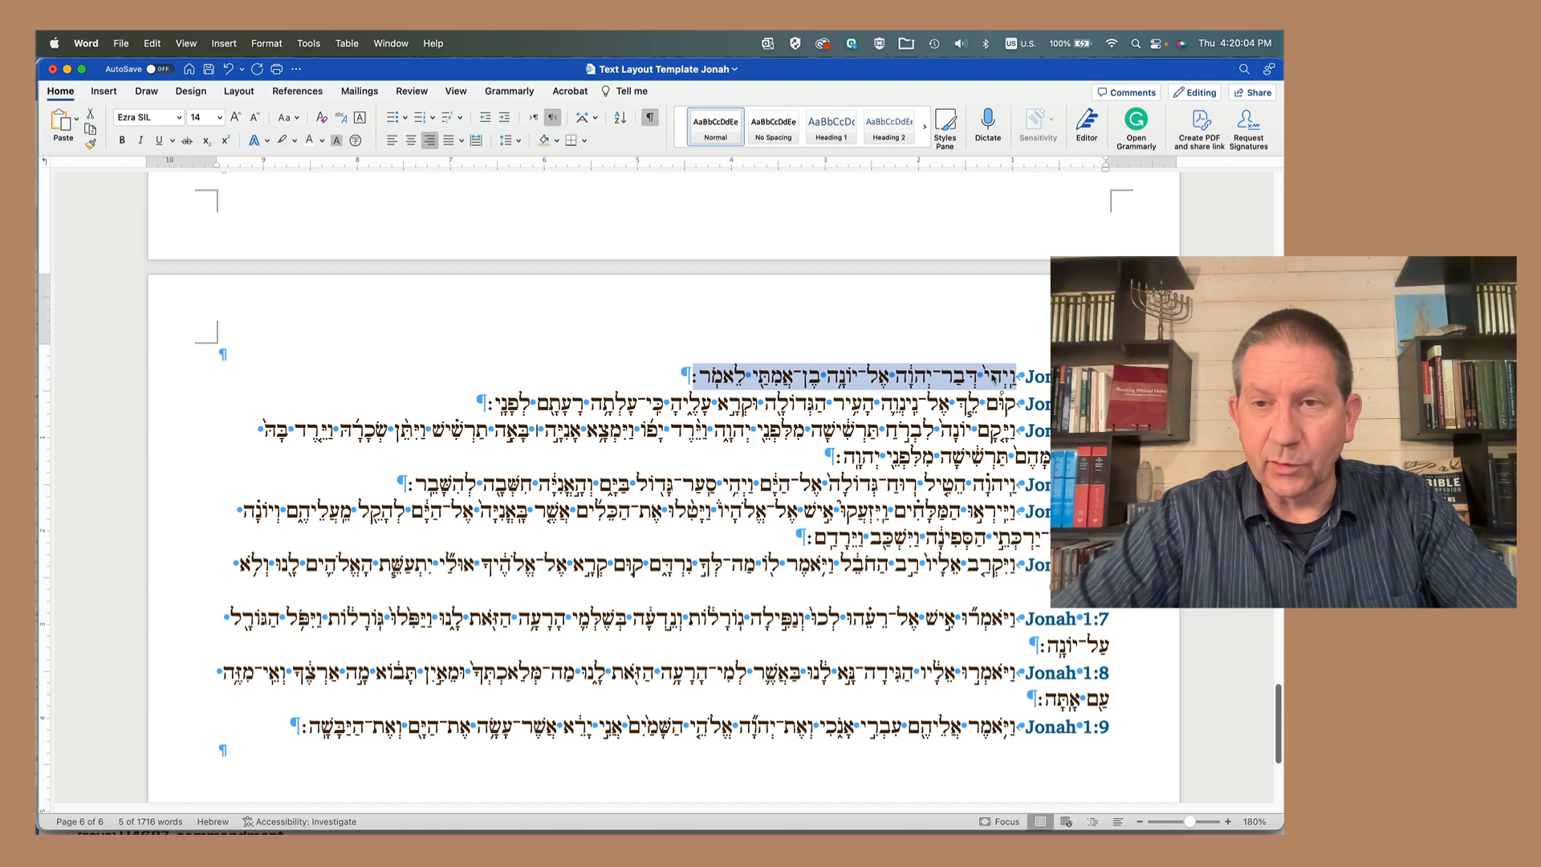
{"action": "left_click", "coordinate": [995, 377]}
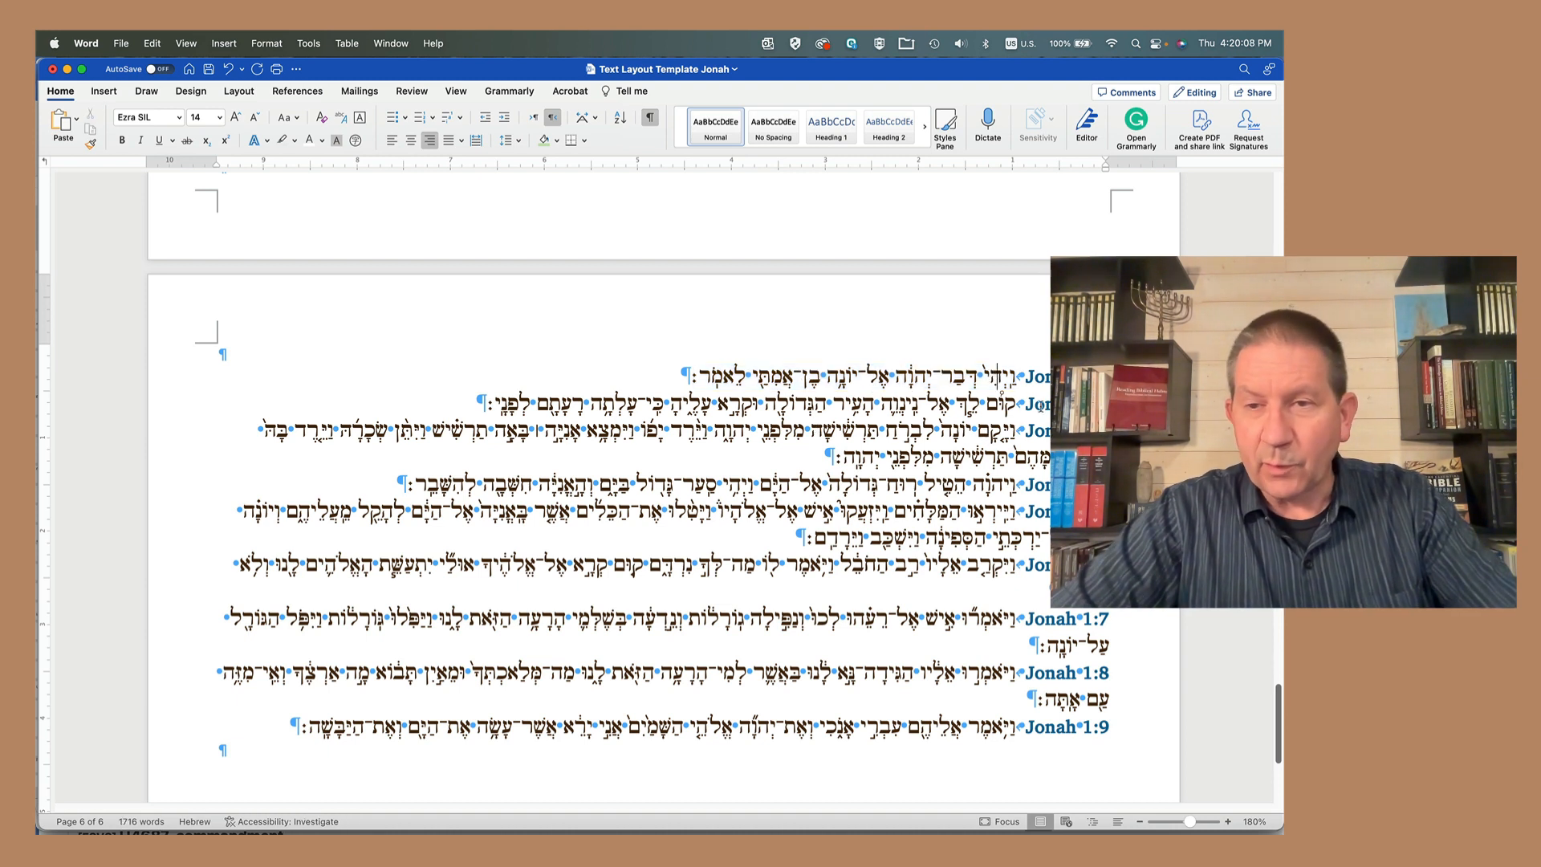
{"action": "left_click_drag", "start_coordinate": [1017, 403], "coordinate": [986, 406]}
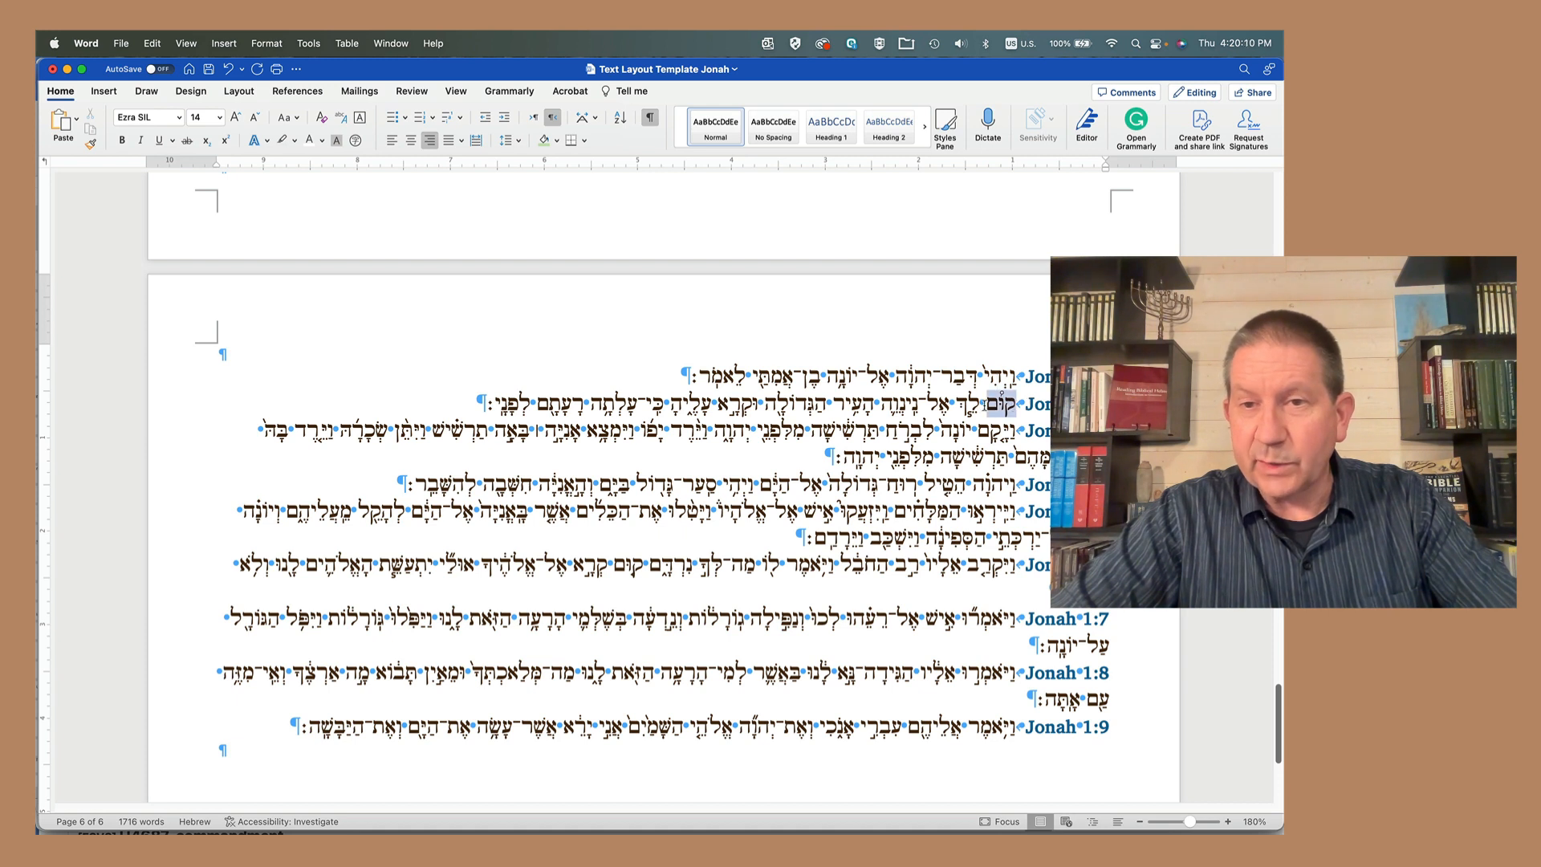
{"action": "left_click", "coordinate": [983, 404]}
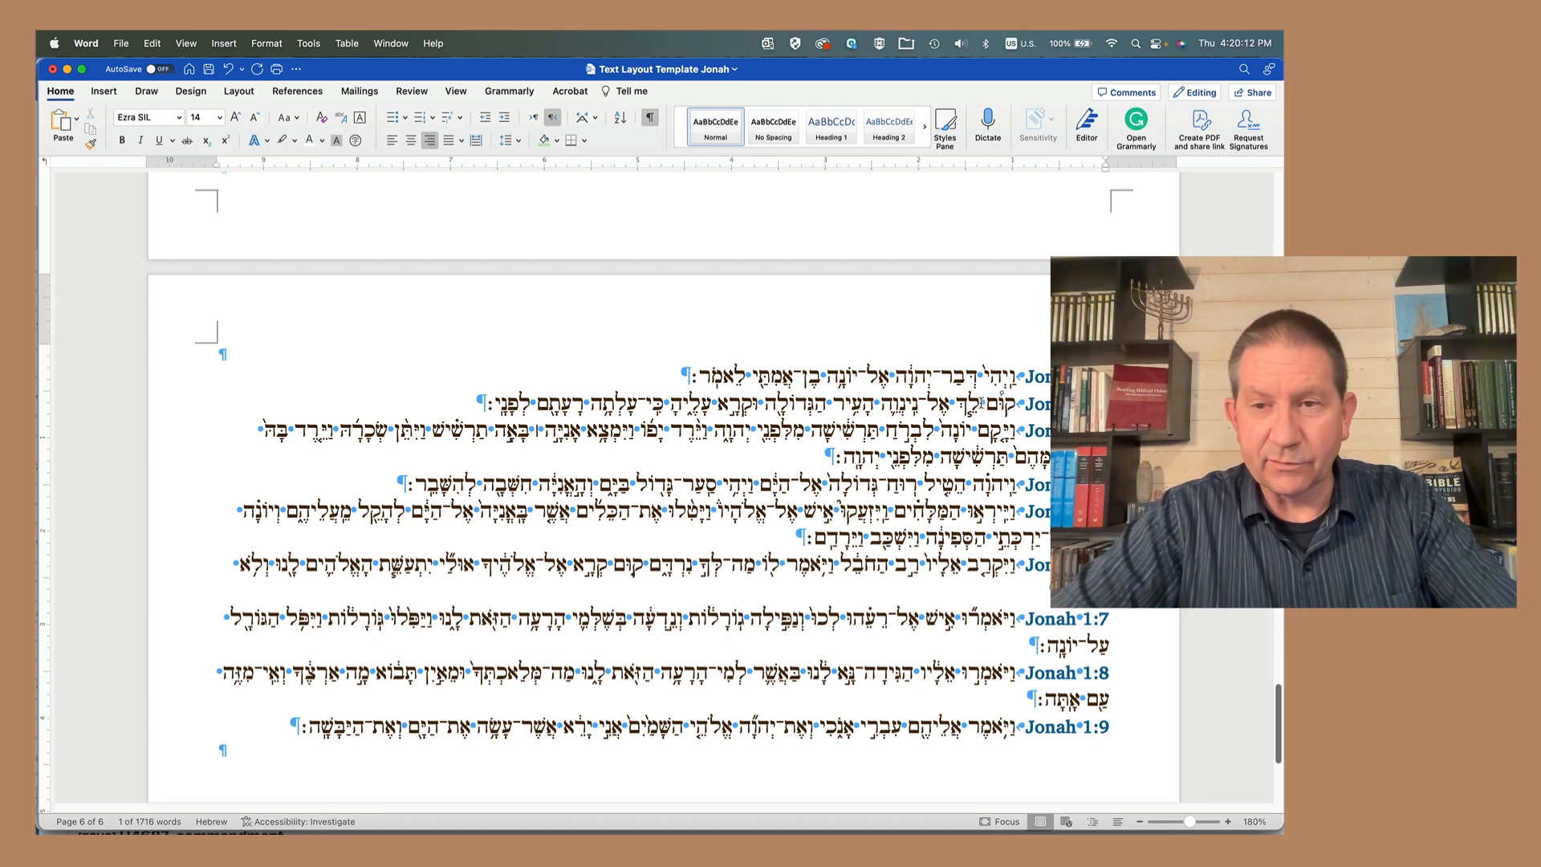
{"action": "left_click_drag", "start_coordinate": [980, 403], "coordinate": [956, 402]}
{"action": "left_click", "coordinate": [956, 402]}
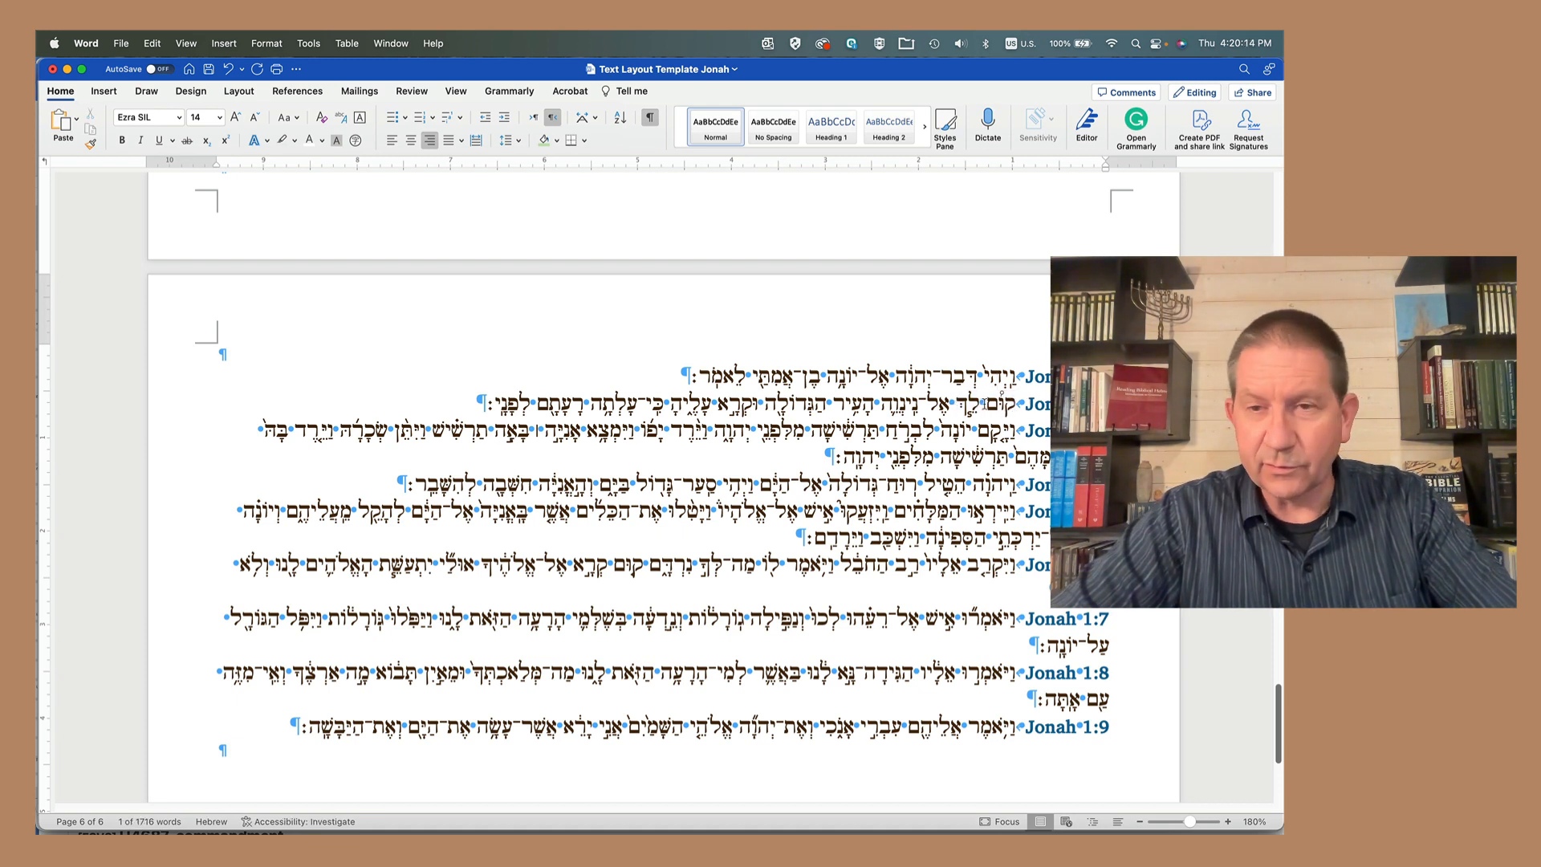
{"action": "left_click", "coordinate": [981, 404]}
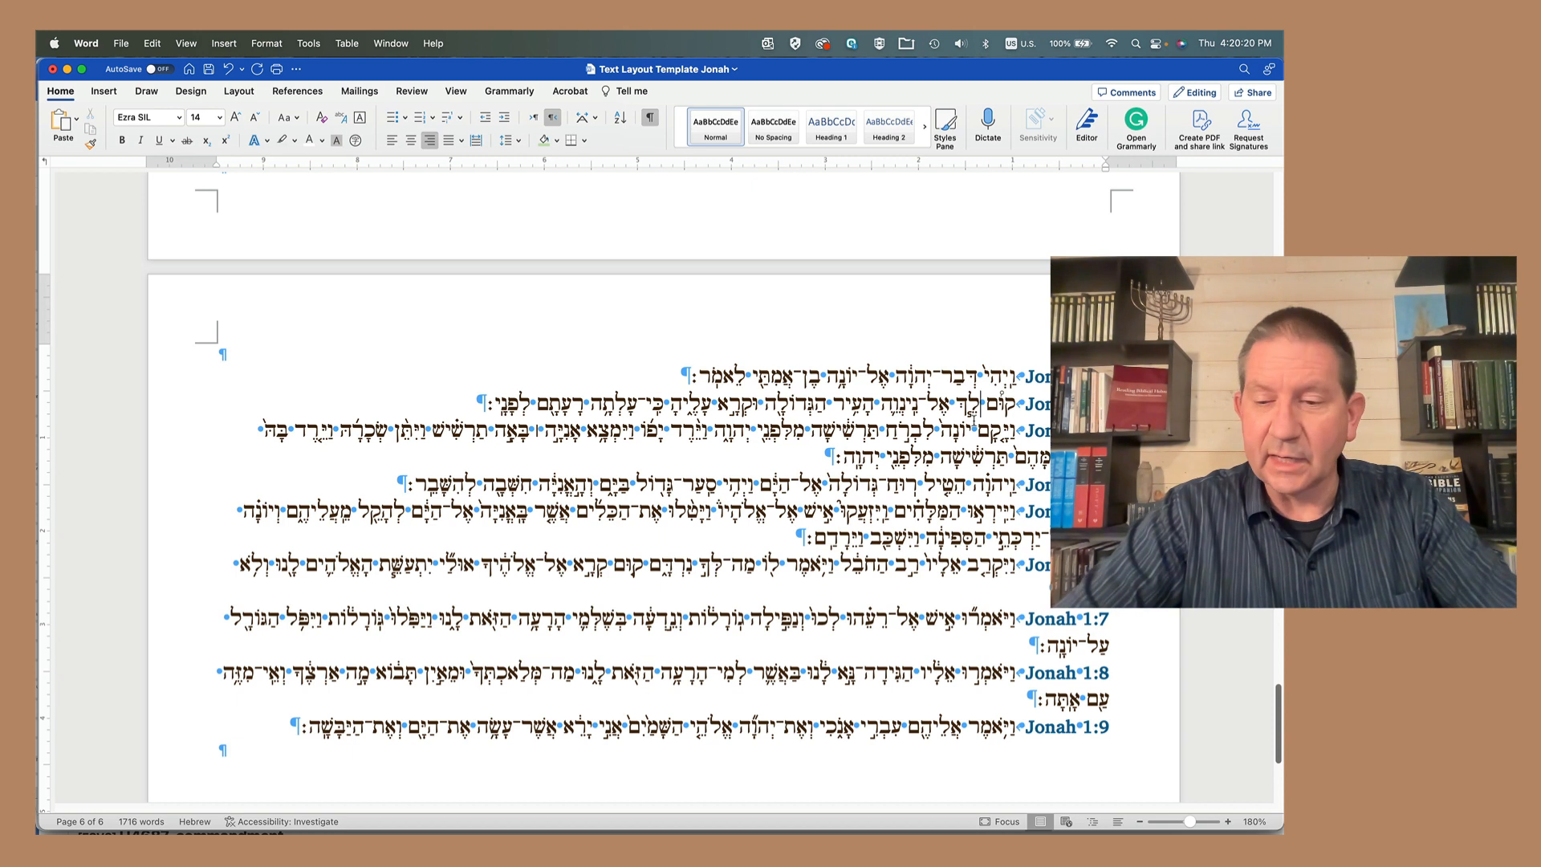
{"action": "key", "text": "Return"}
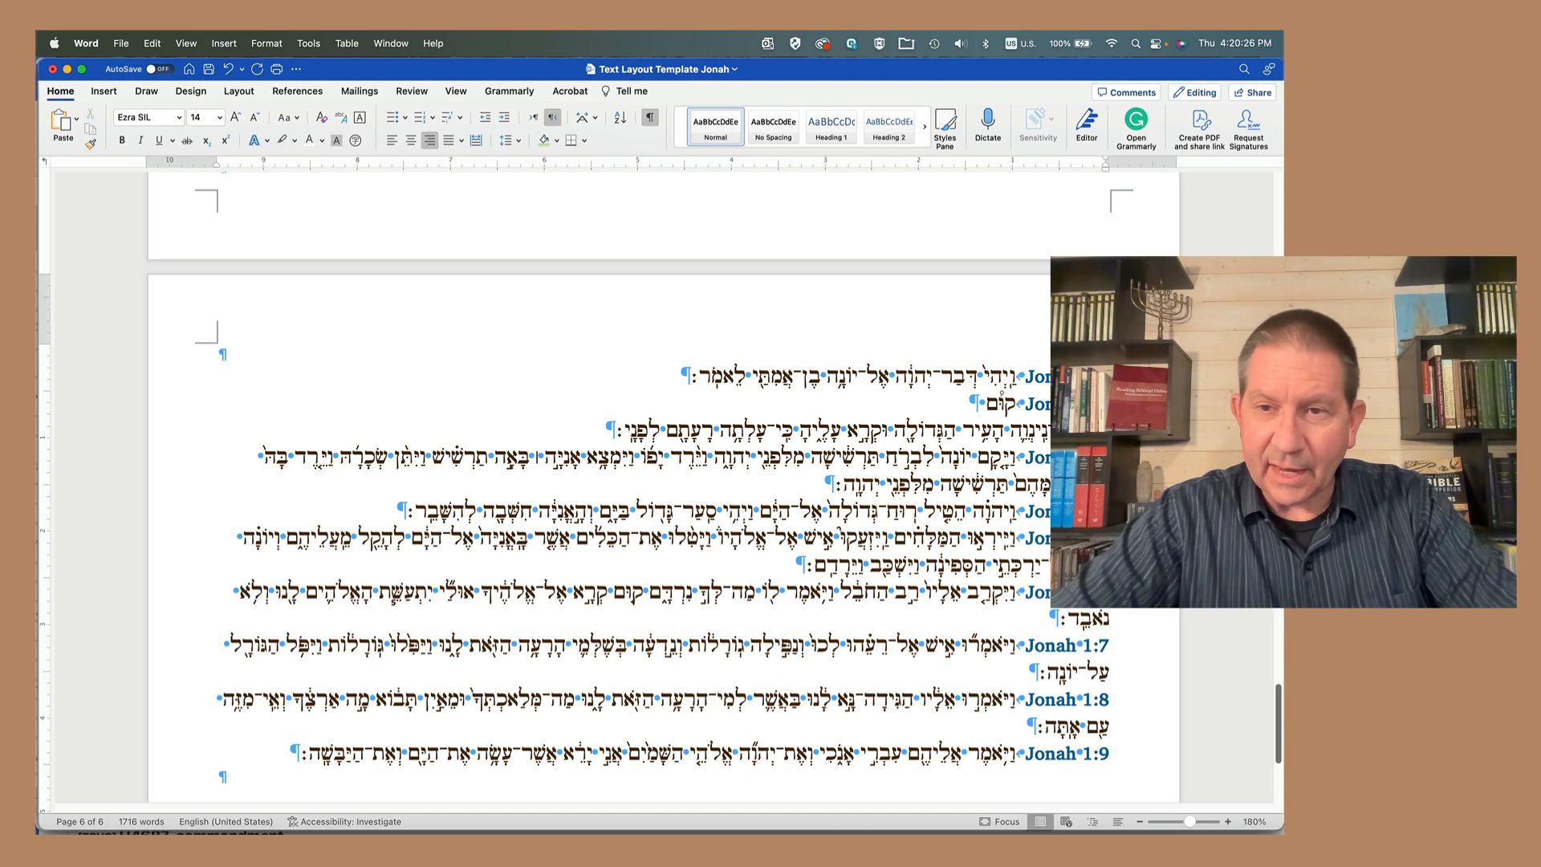
{"action": "key", "text": "Tab"}
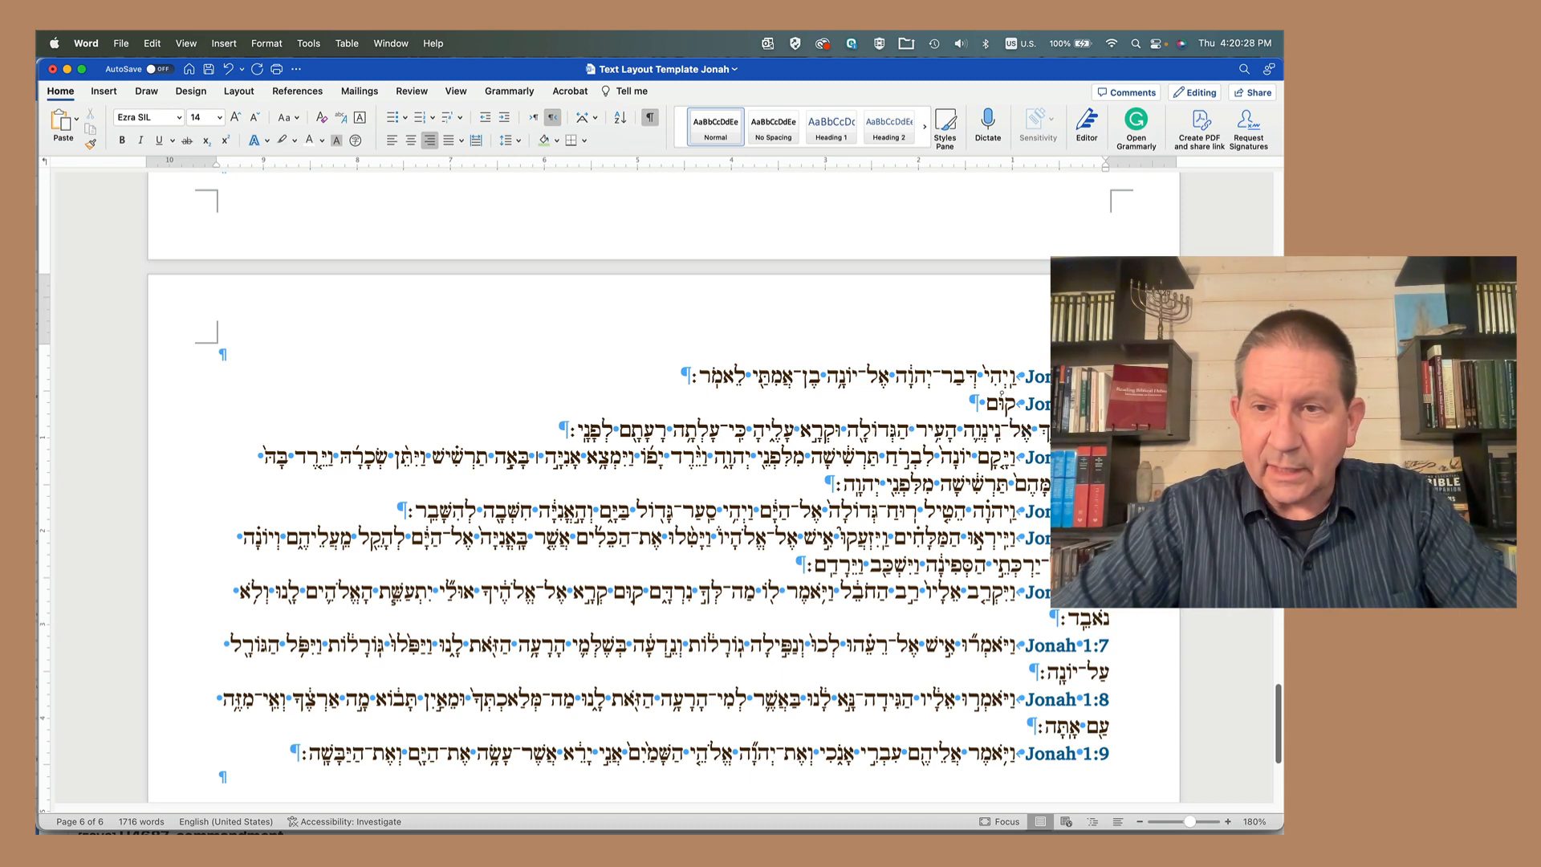
Step: Split the rest of Jonah 1:2 into tab-indented lines beginning at וקרא עליה and at כי־עלתה
{"action": "left_click", "coordinate": [1017, 405]}
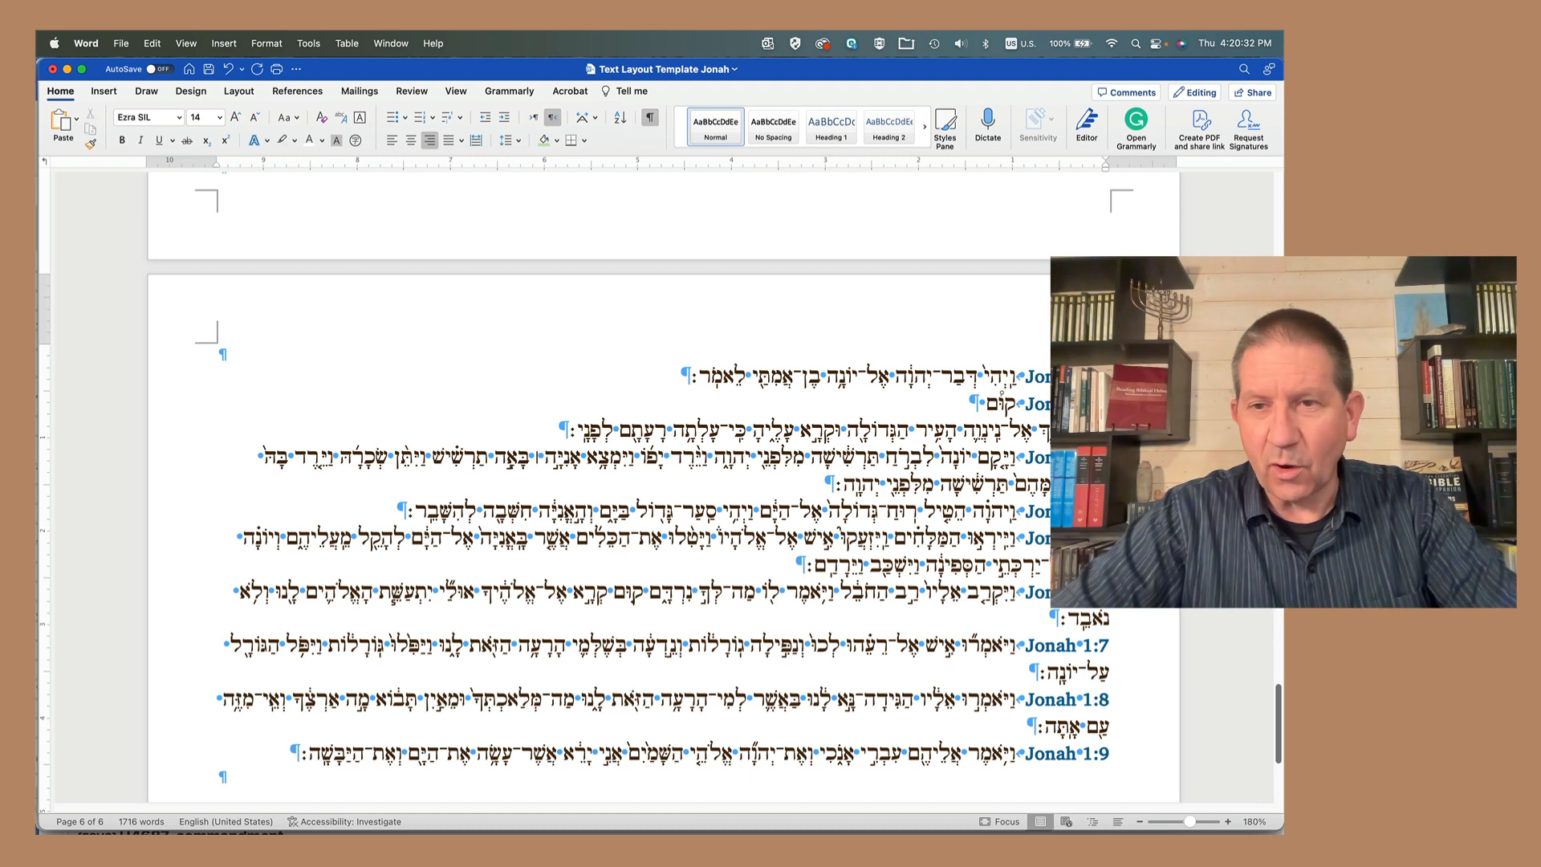
{"action": "left_click_drag", "start_coordinate": [1108, 430], "coordinate": [1066, 430]}
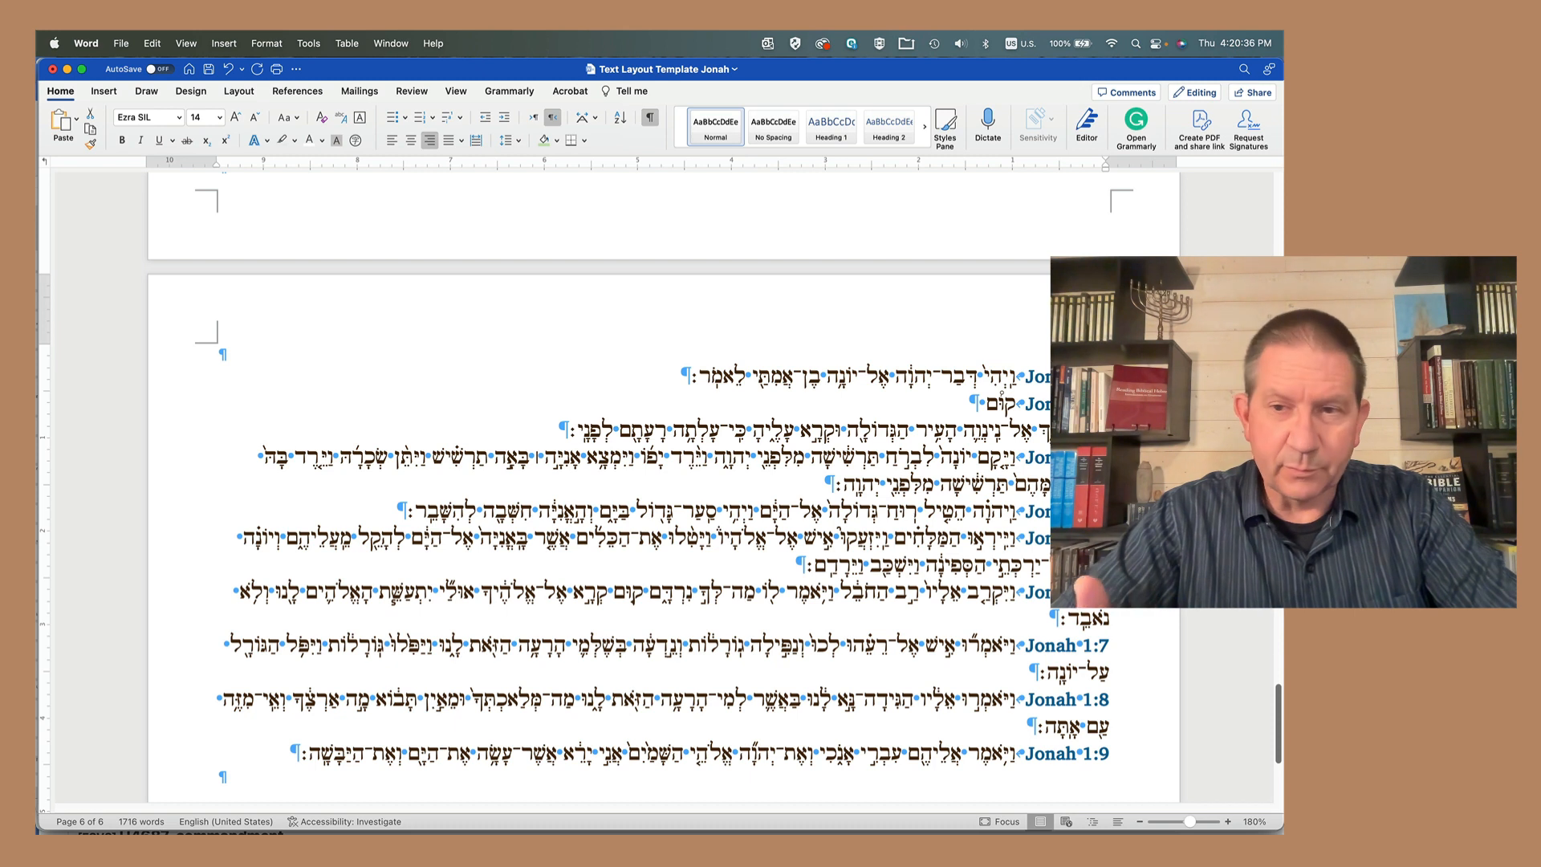
{"action": "left_click", "coordinate": [1075, 431]}
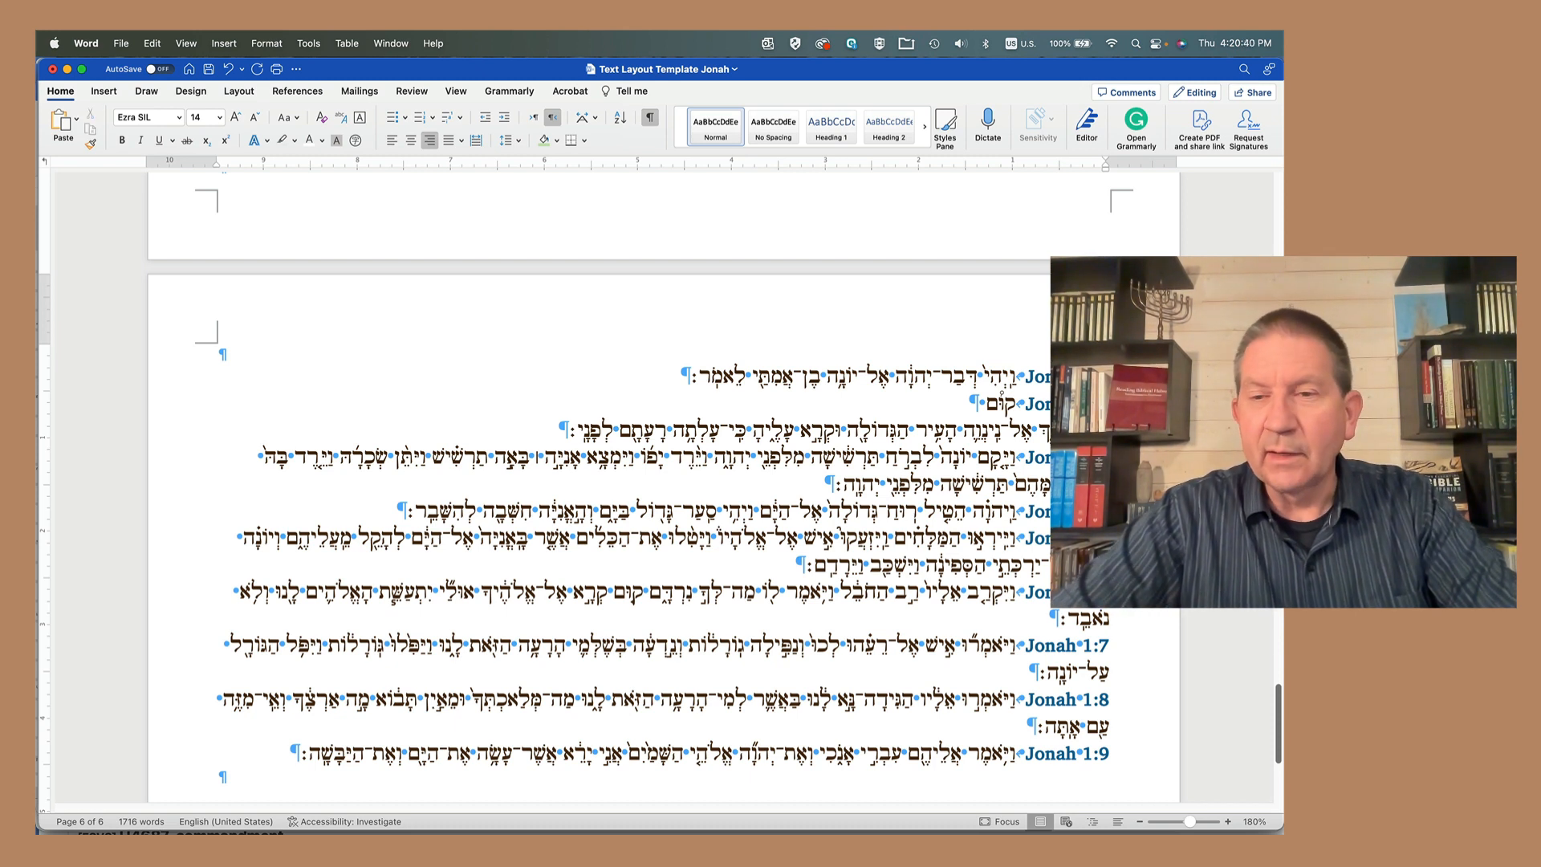
{"action": "left_click_drag", "start_coordinate": [1076, 430], "coordinate": [831, 431]}
{"action": "left_click", "coordinate": [846, 431]}
{"action": "left_click", "coordinate": [841, 430]}
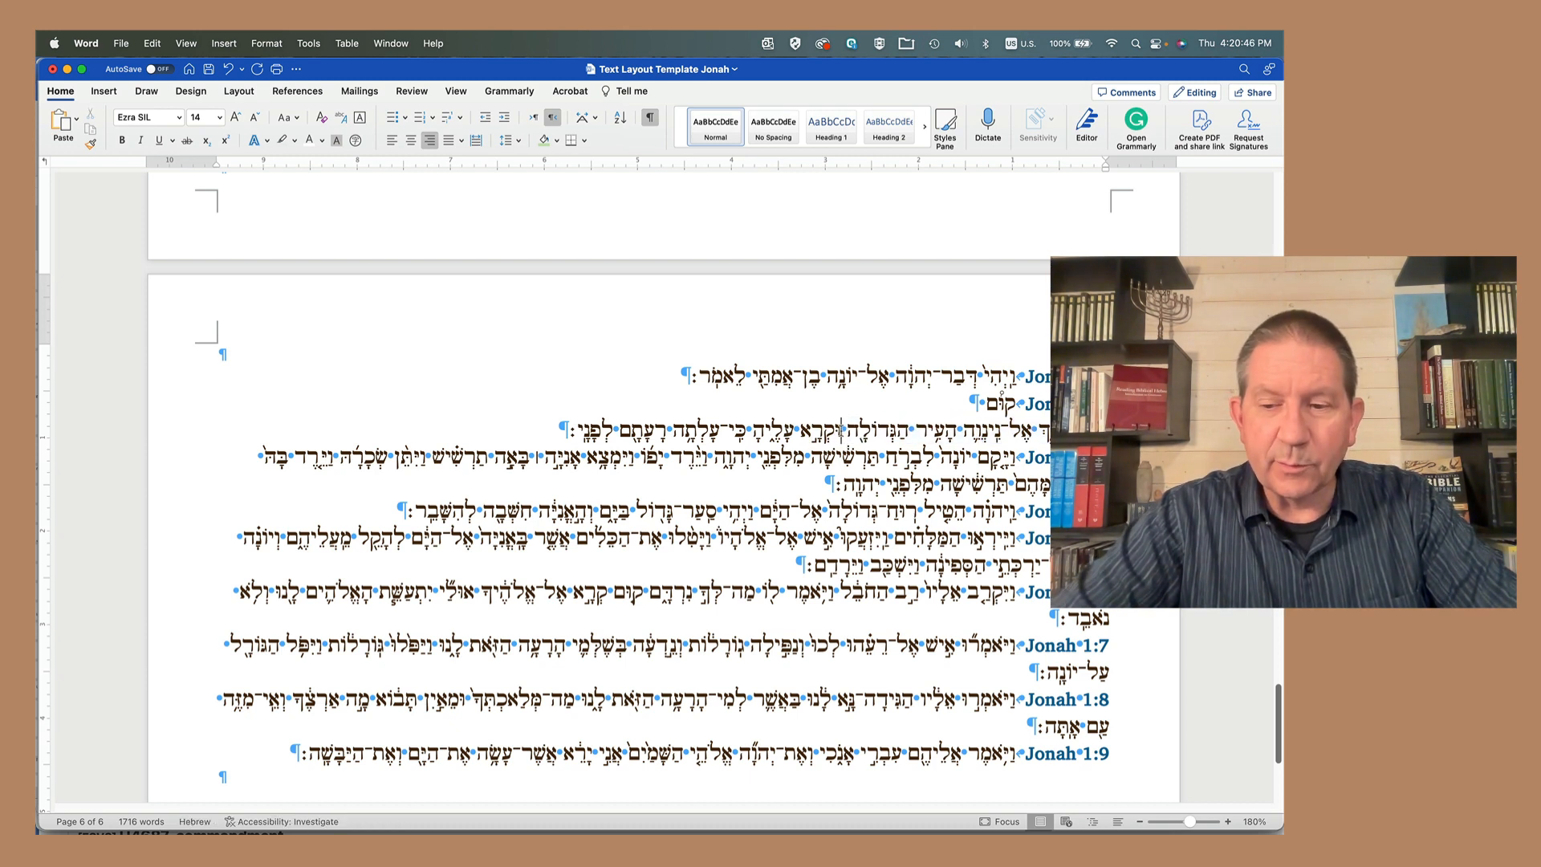
{"action": "key", "text": "Return"}
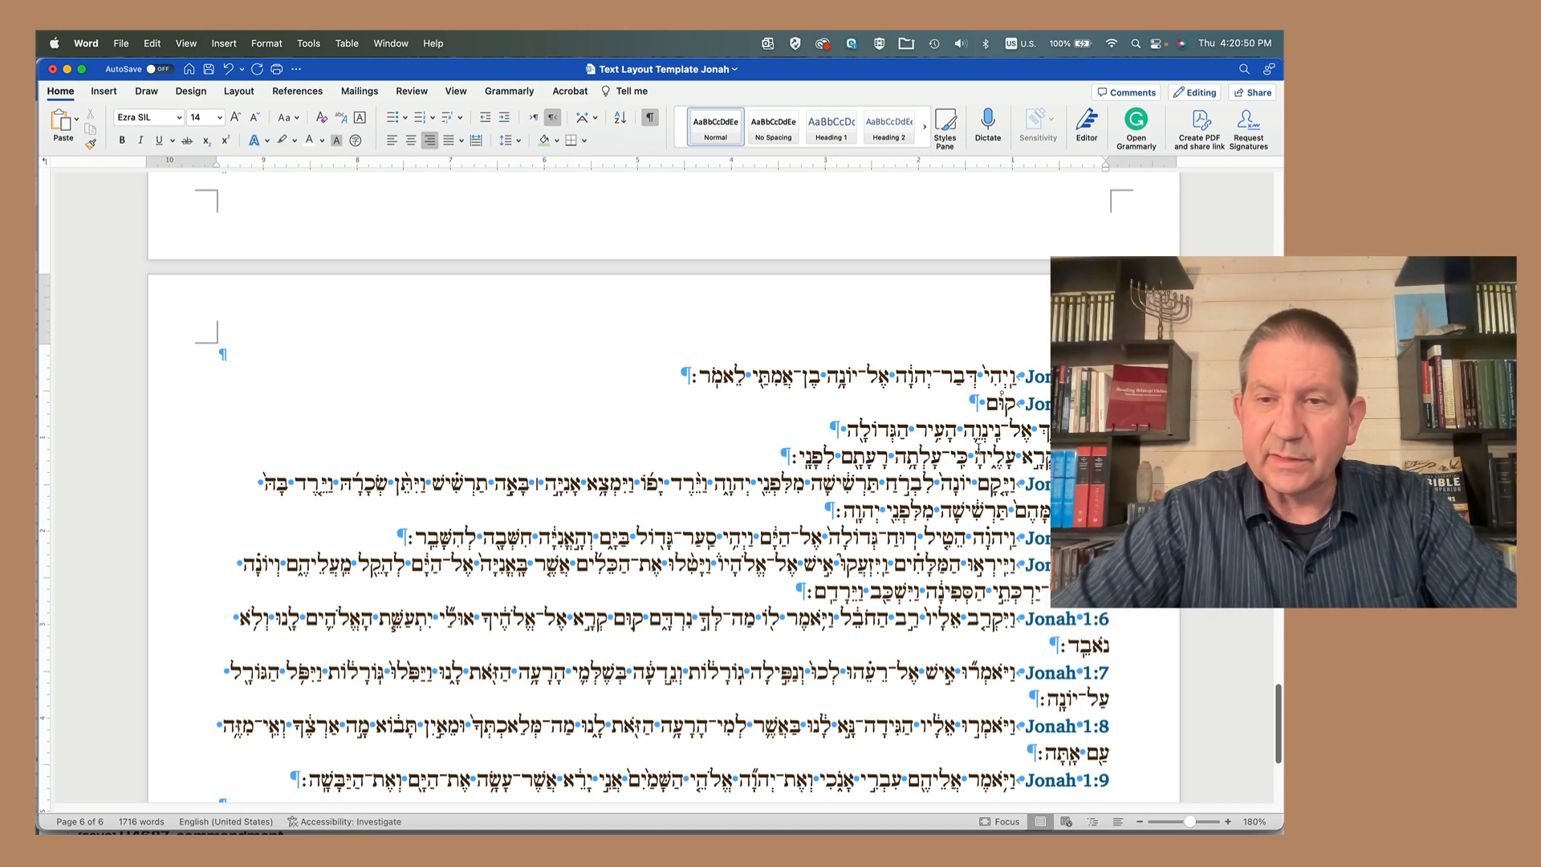
{"action": "left_click", "coordinate": [971, 455]}
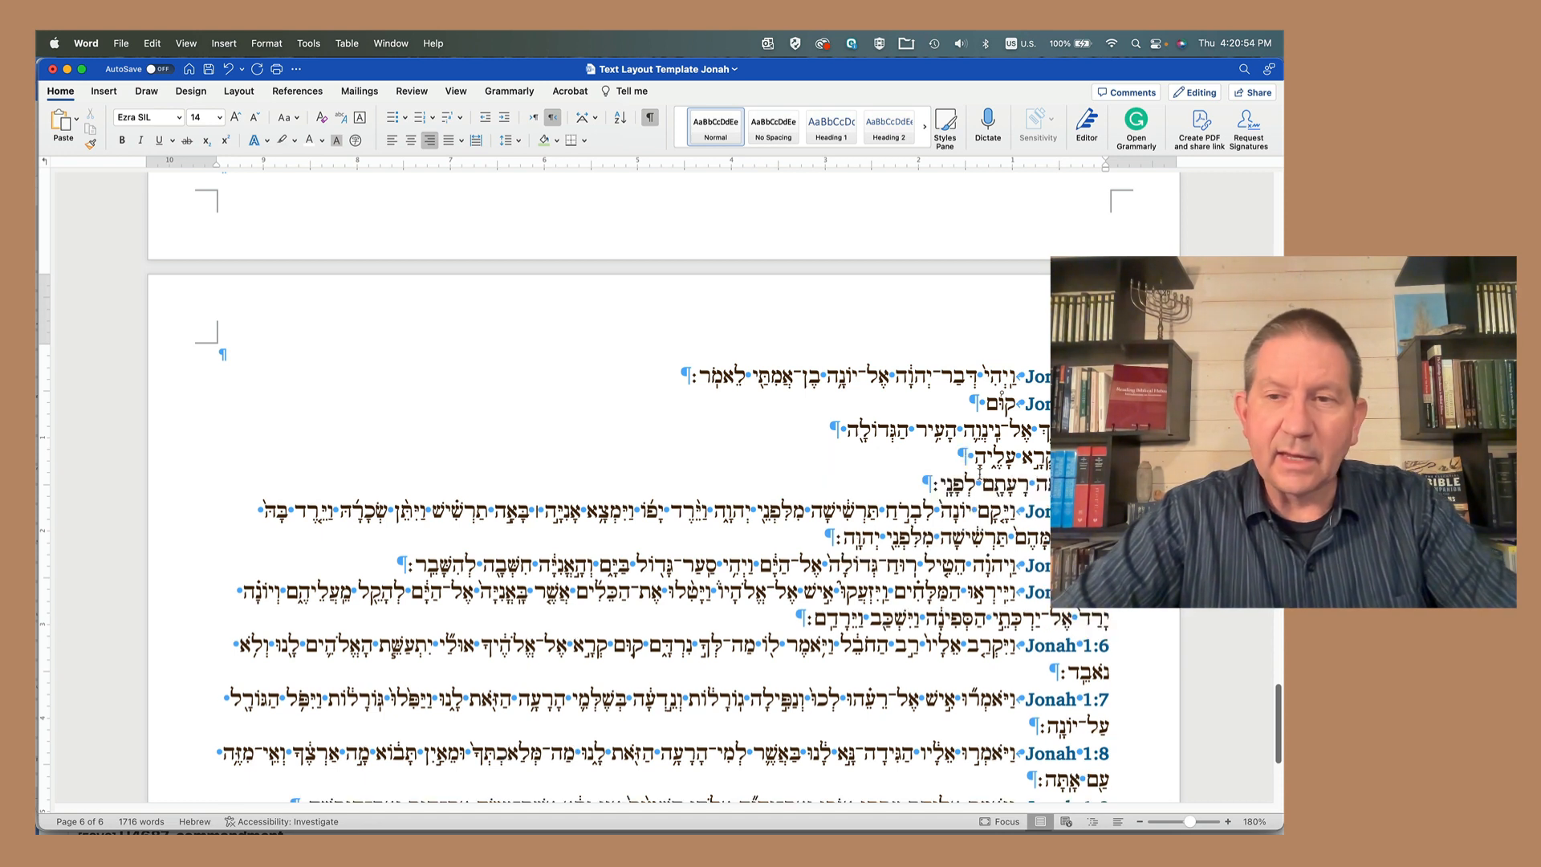
{"action": "key", "text": "Return"}
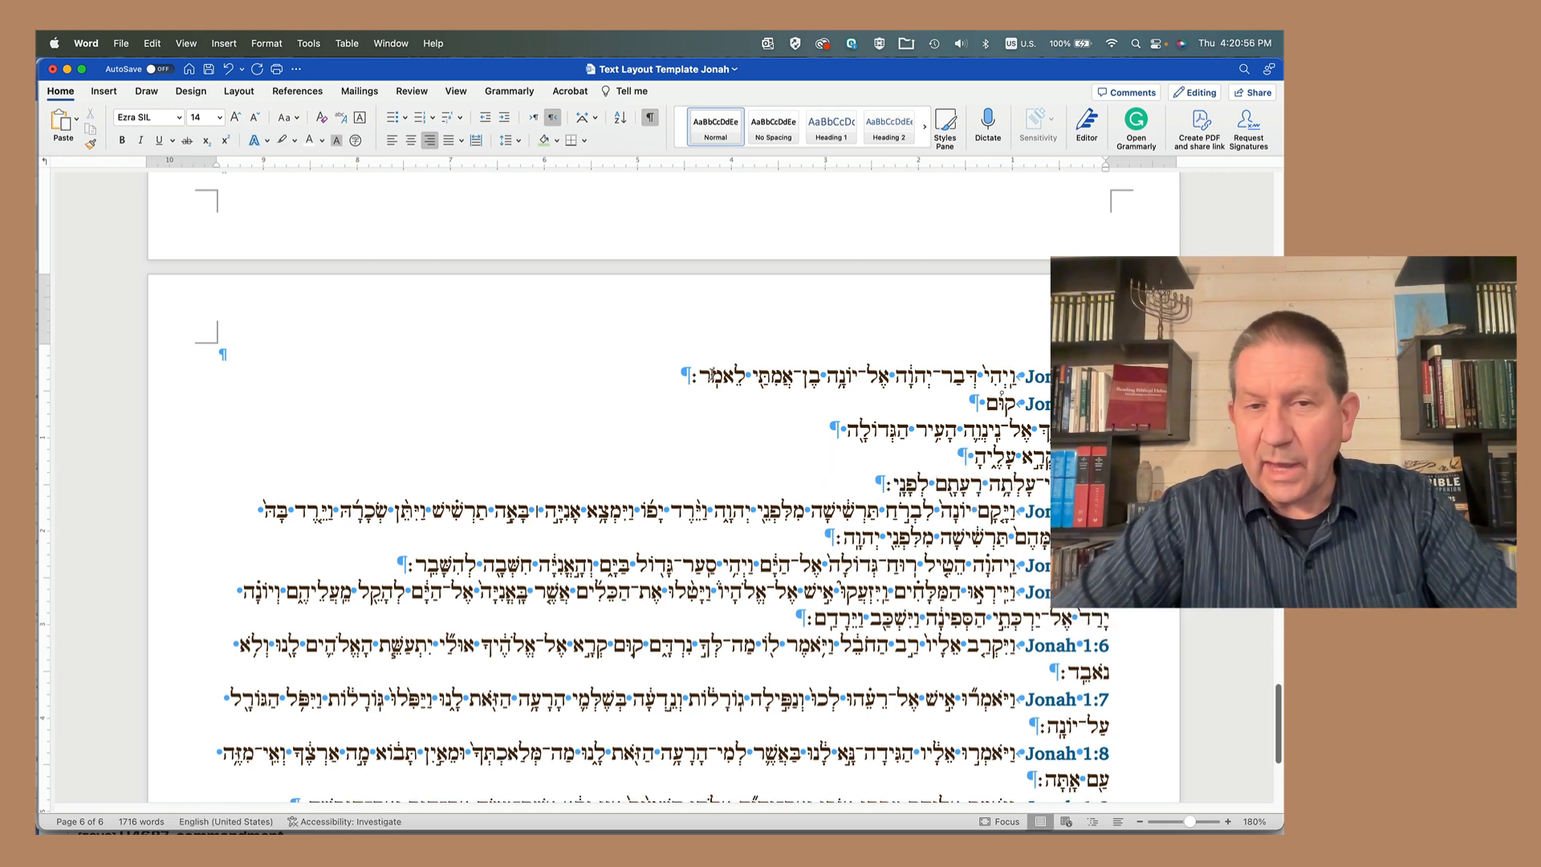
{"action": "left_click_drag", "start_coordinate": [680, 374], "coordinate": [959, 459]}
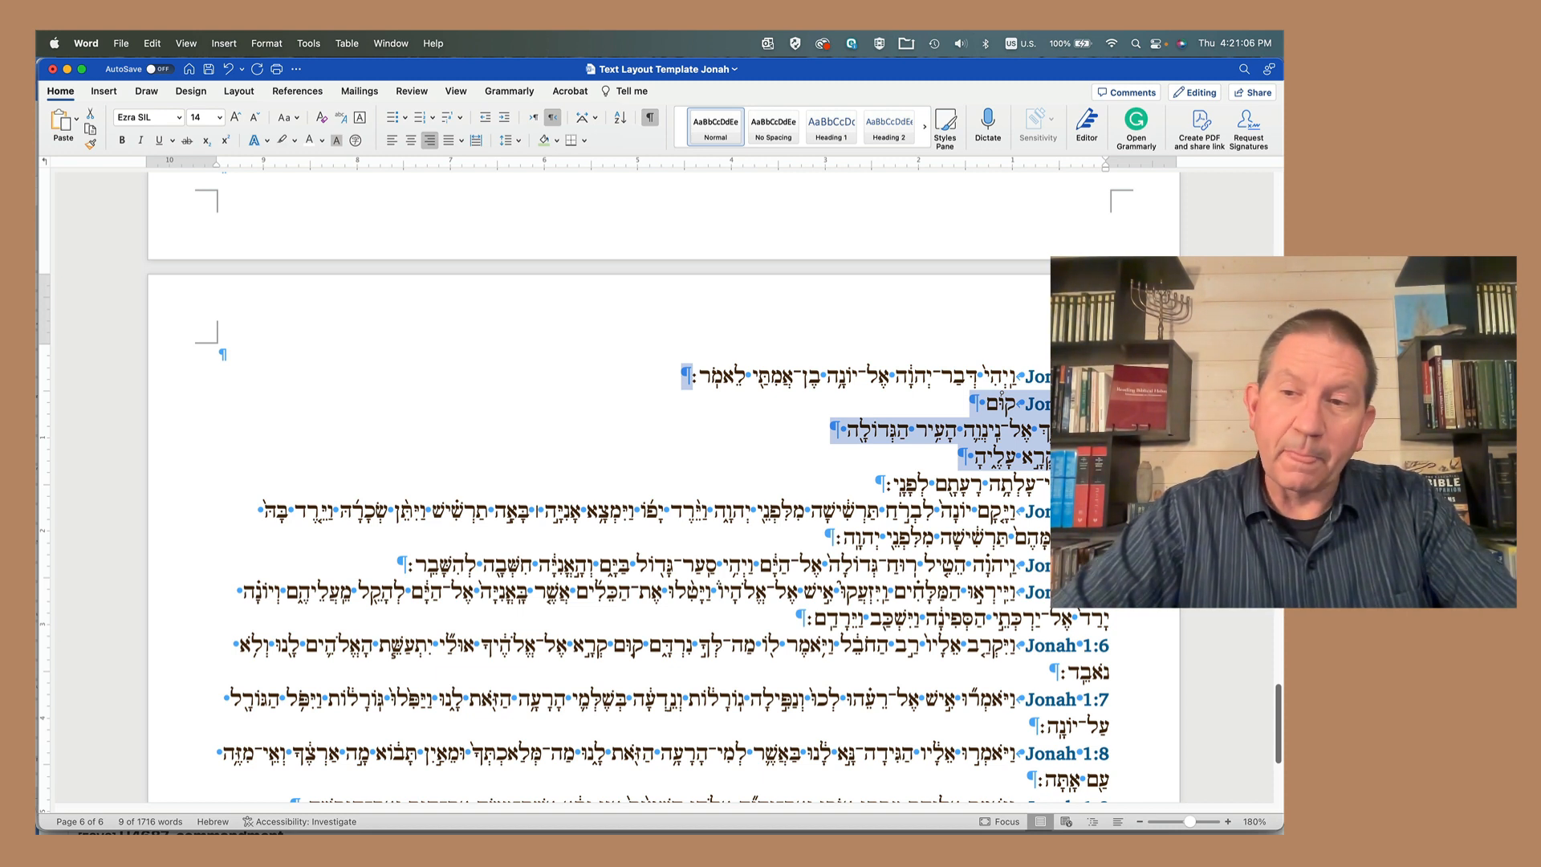
{"action": "left_click", "coordinate": [1014, 455]}
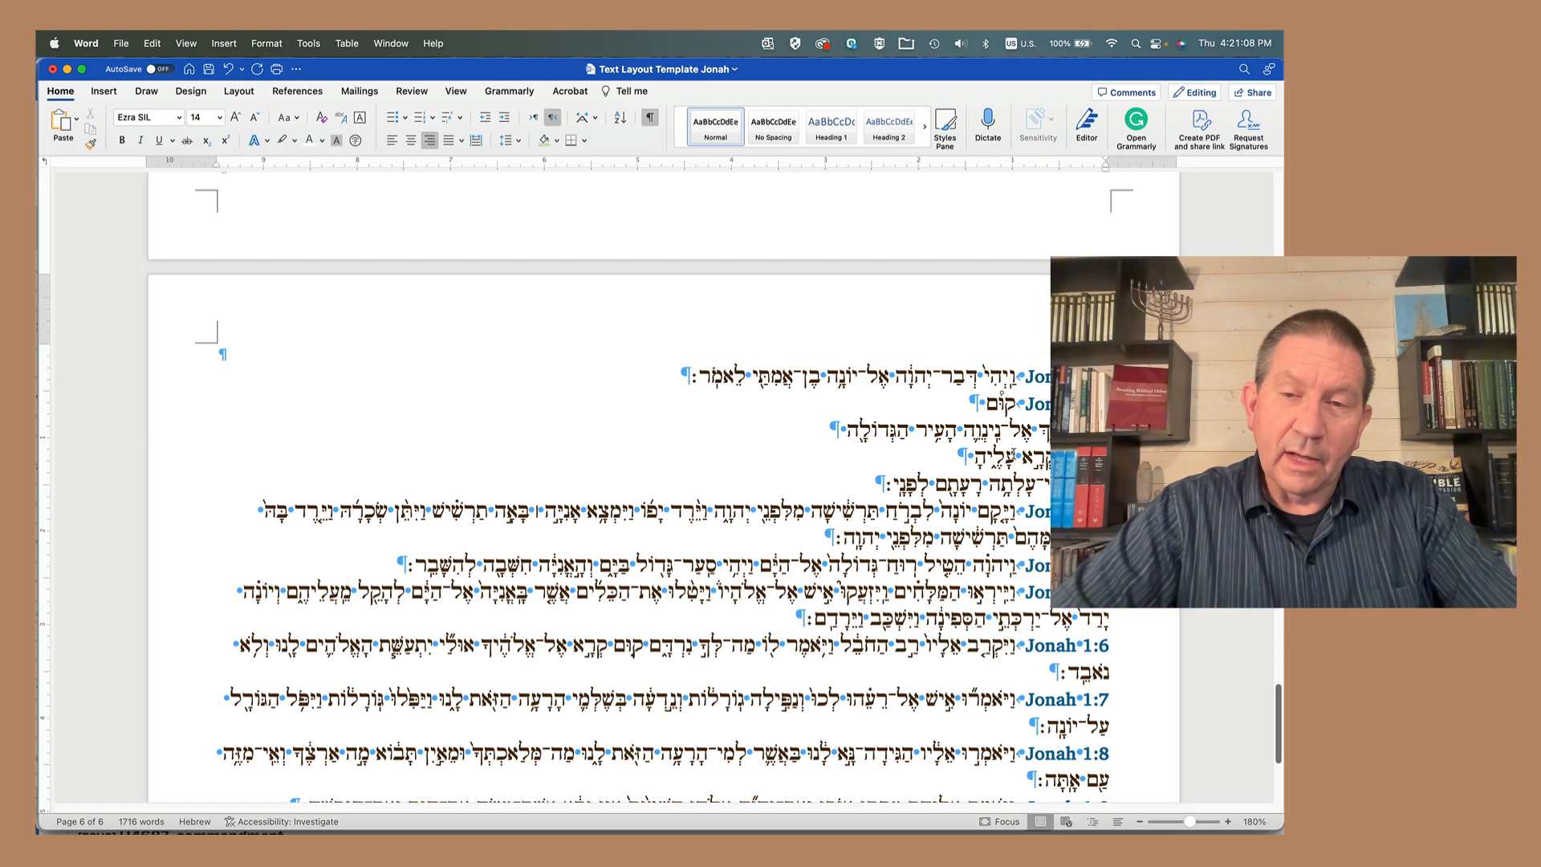
Step: Split Jonah 1:3 after the first מלפני יהוה, placing the text from וירד יפו on a new tab-indented line
{"action": "scroll", "coordinate": [1014, 455], "scroll_direction": "down", "scroll_amount": 3}
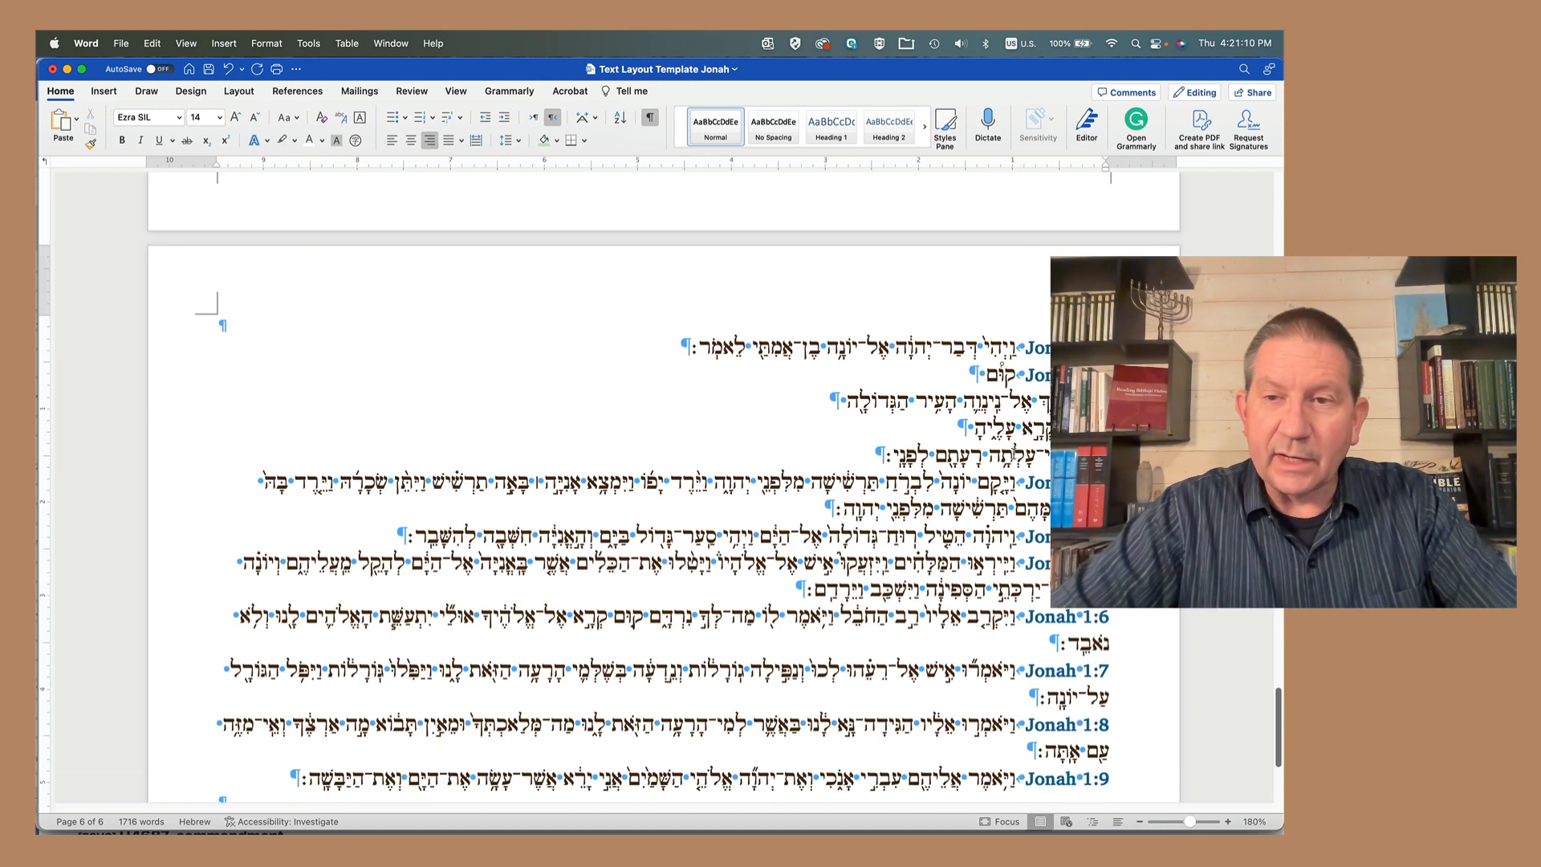
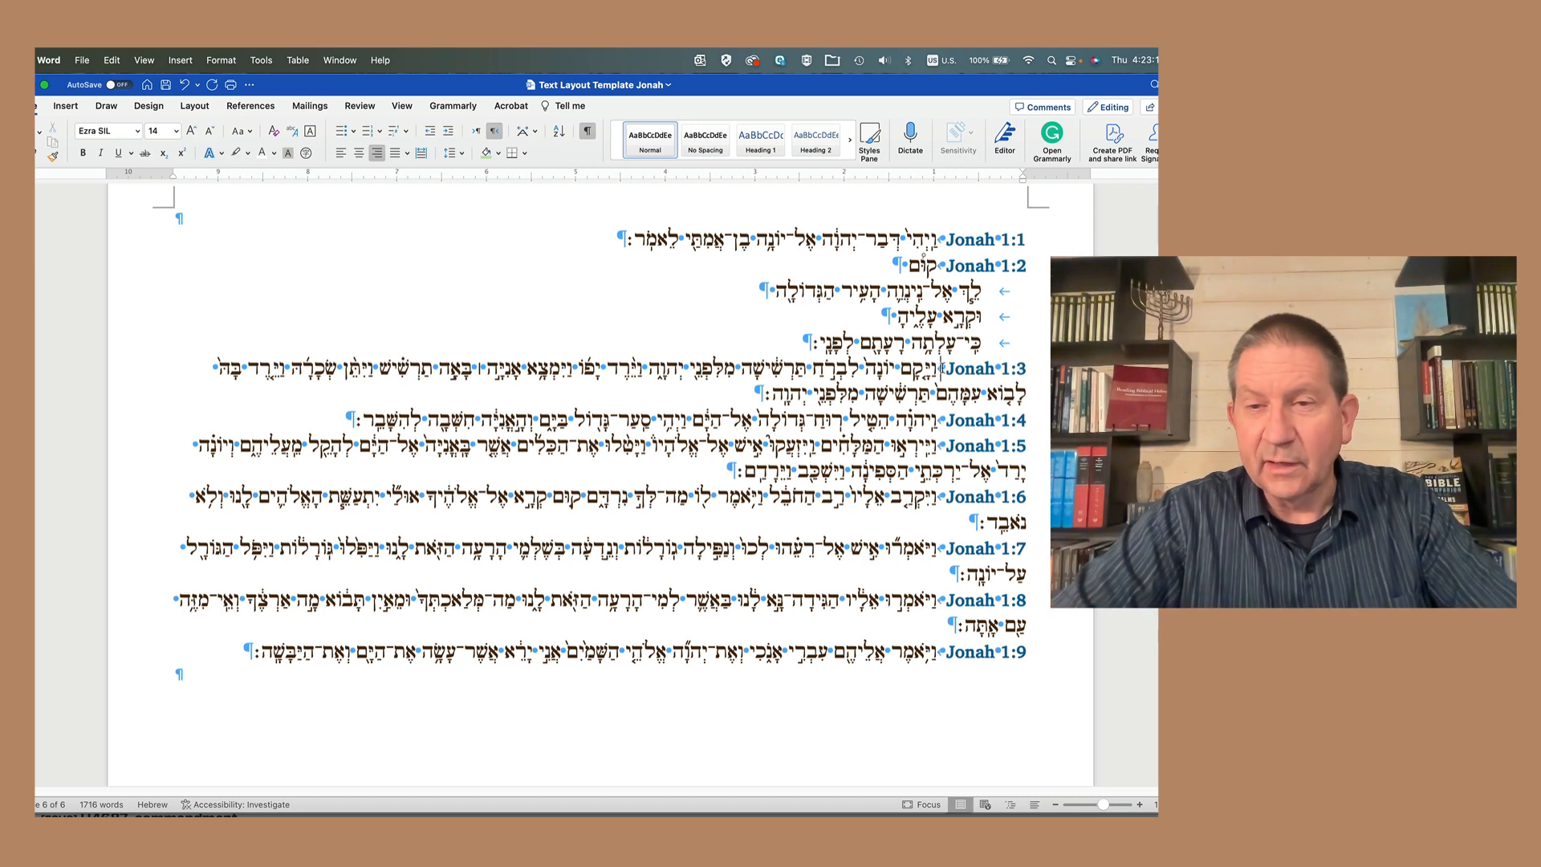
{"action": "left_click_drag", "start_coordinate": [940, 369], "coordinate": [768, 366]}
{"action": "left_click", "coordinate": [768, 366]}
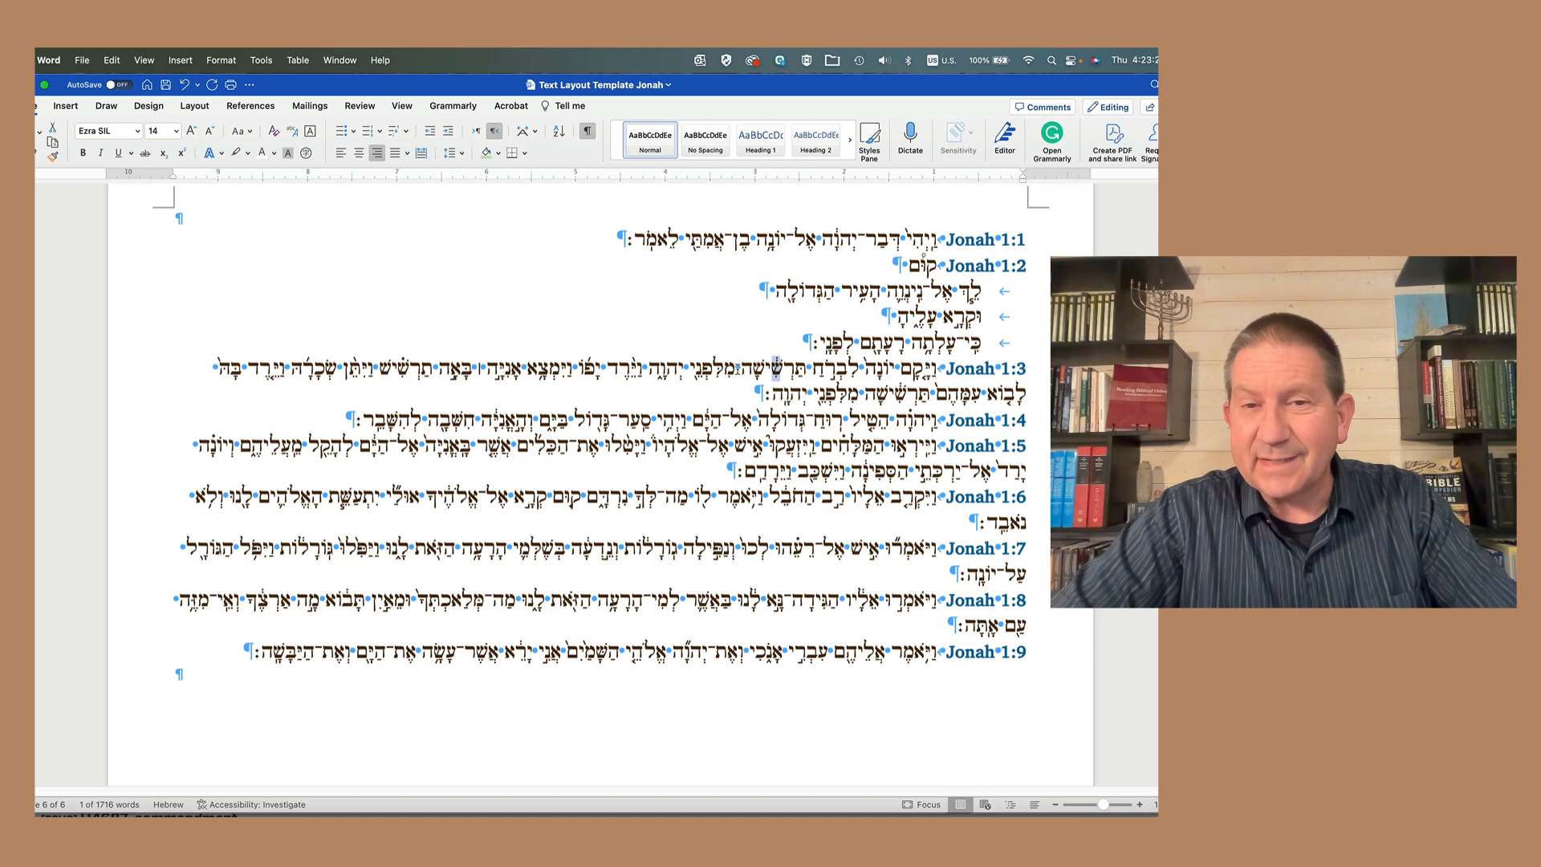
{"action": "left_click_drag", "start_coordinate": [736, 368], "coordinate": [648, 368]}
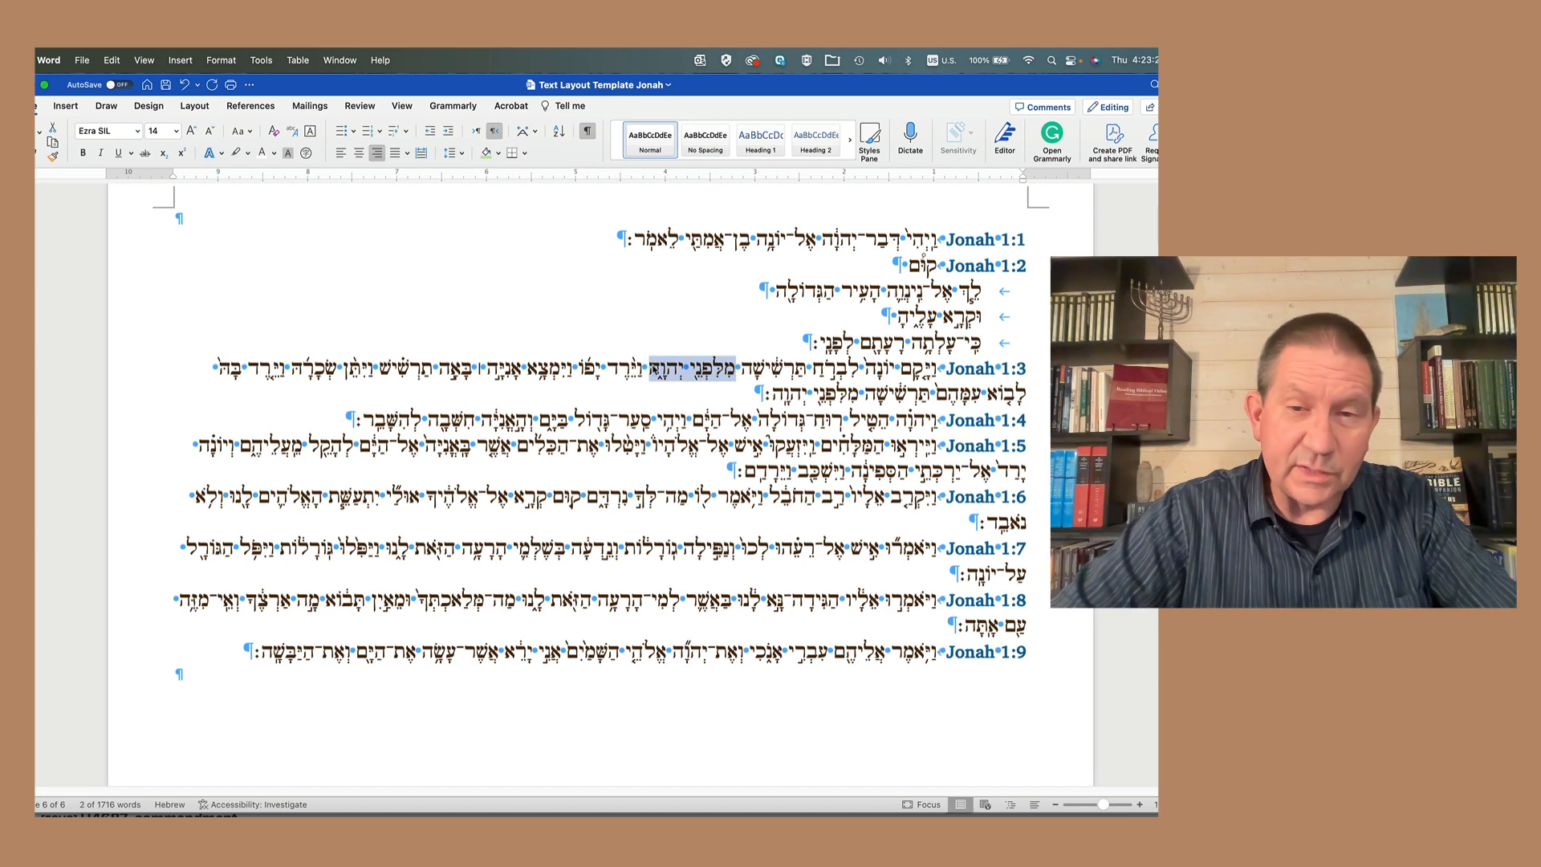
{"action": "left_click", "coordinate": [652, 369]}
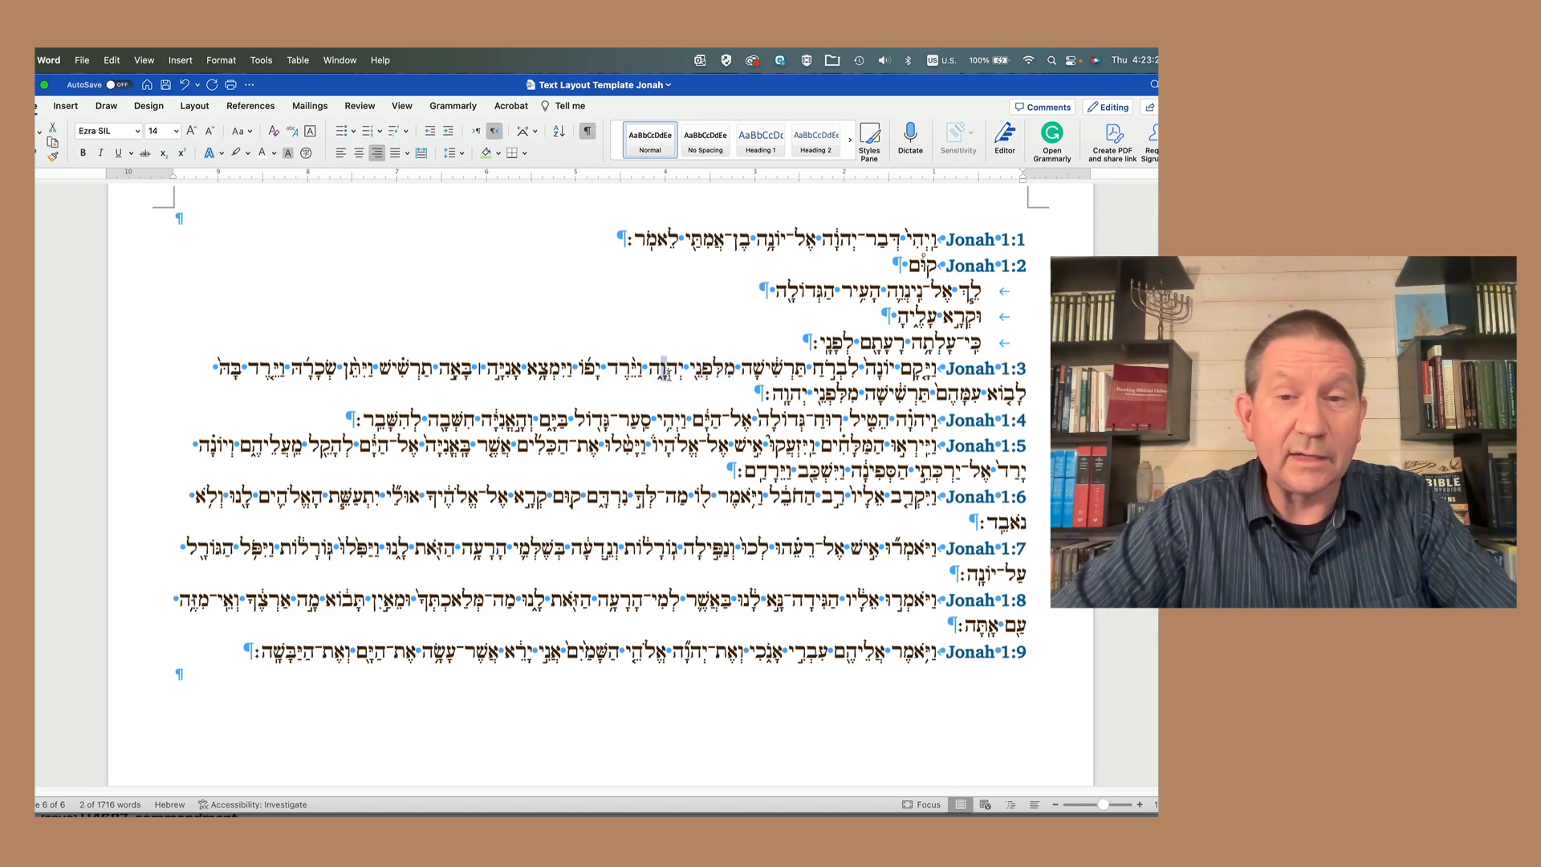
{"action": "left_click", "coordinate": [666, 375]}
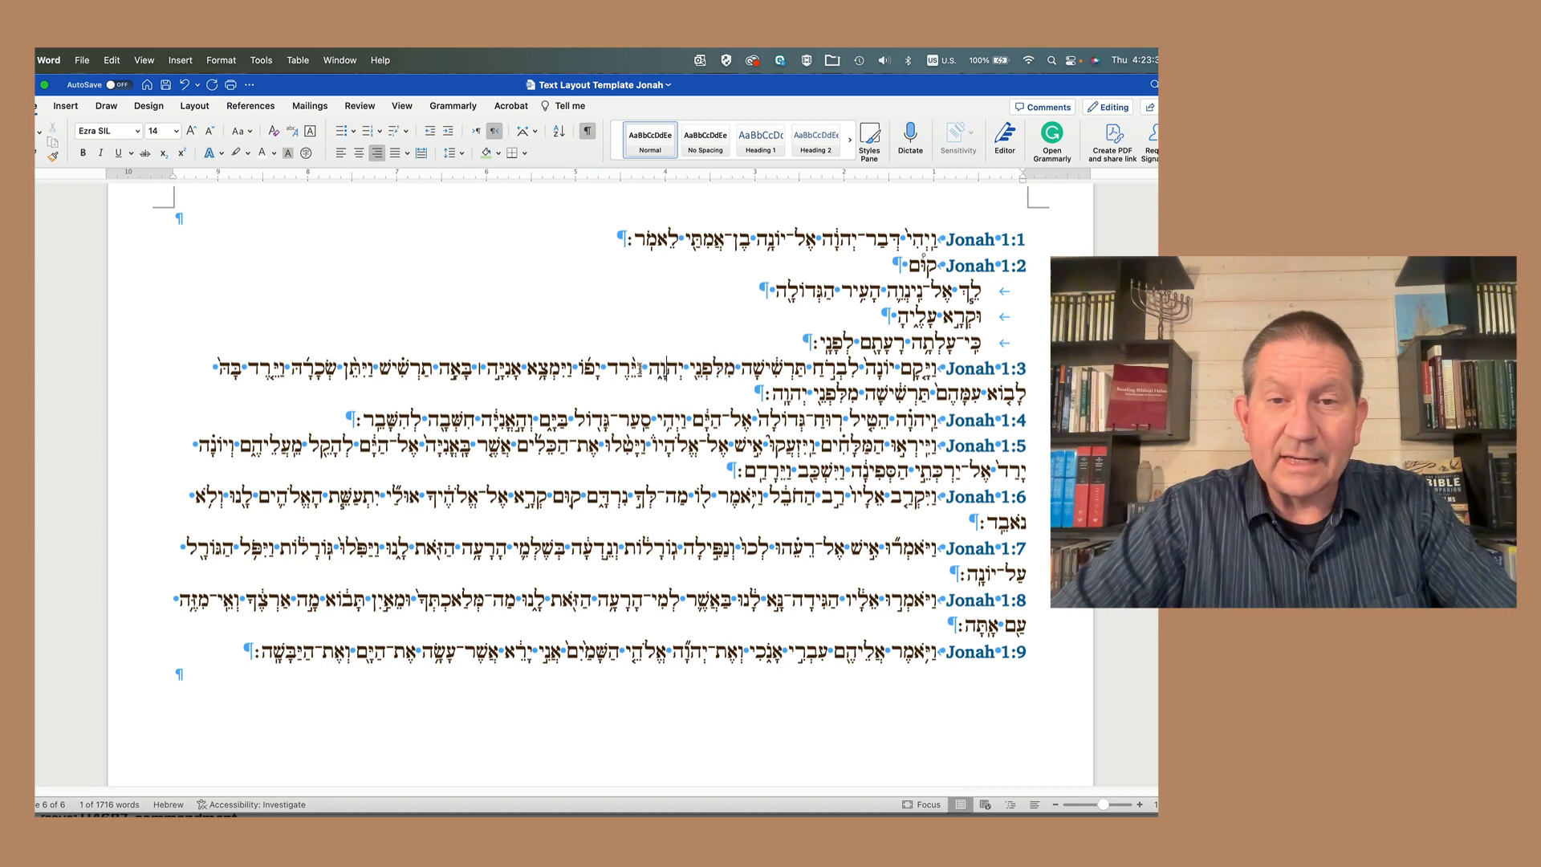
{"action": "left_click_drag", "start_coordinate": [647, 369], "coordinate": [620, 369]}
{"action": "left_click", "coordinate": [644, 369]}
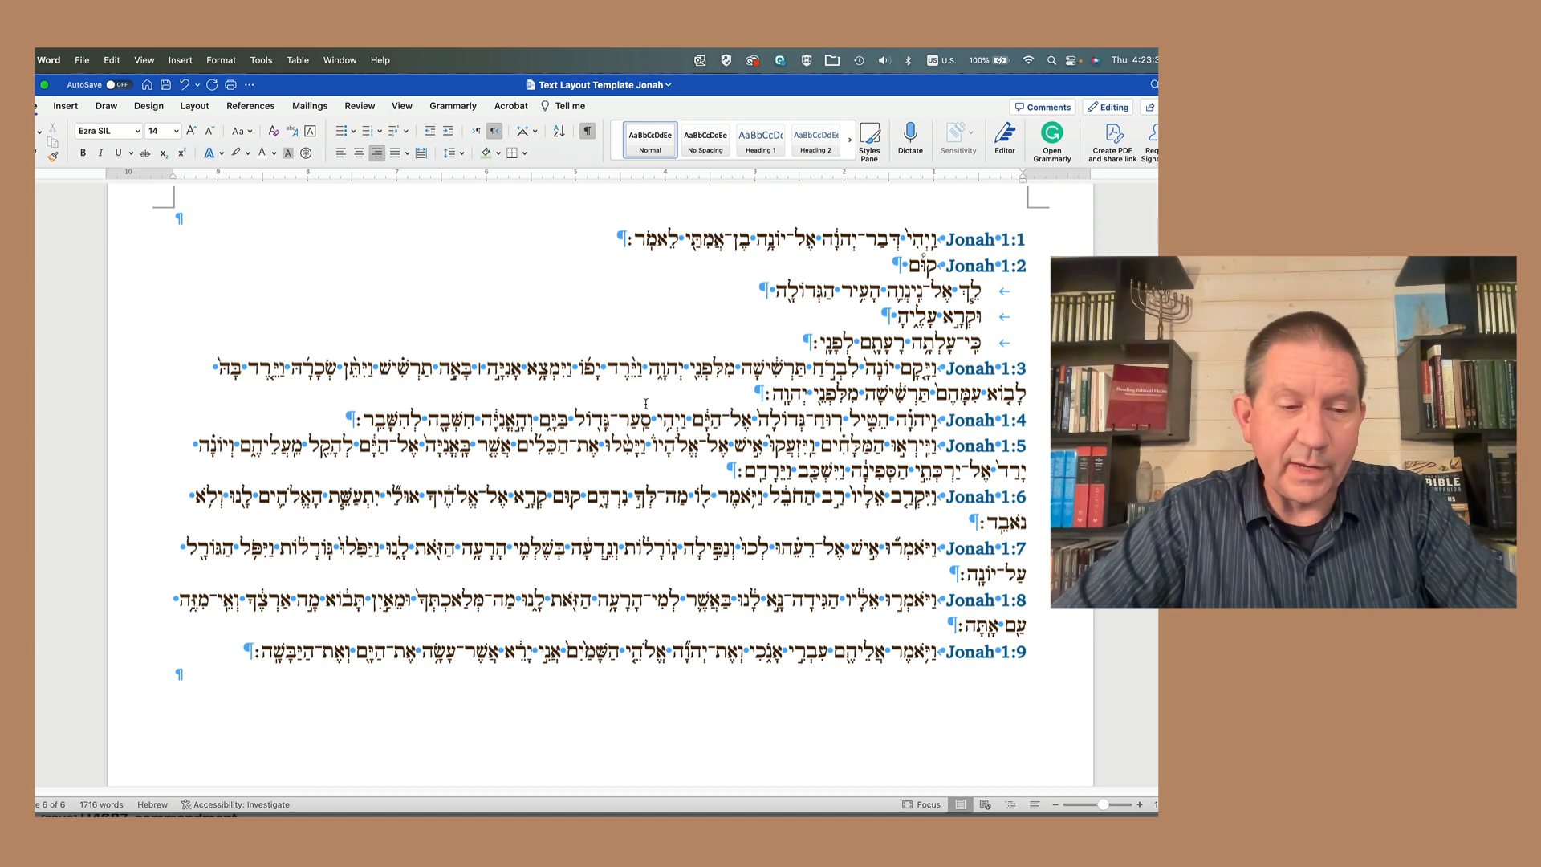
{"action": "key", "text": "Return"}
{"action": "key", "text": "Tab"}
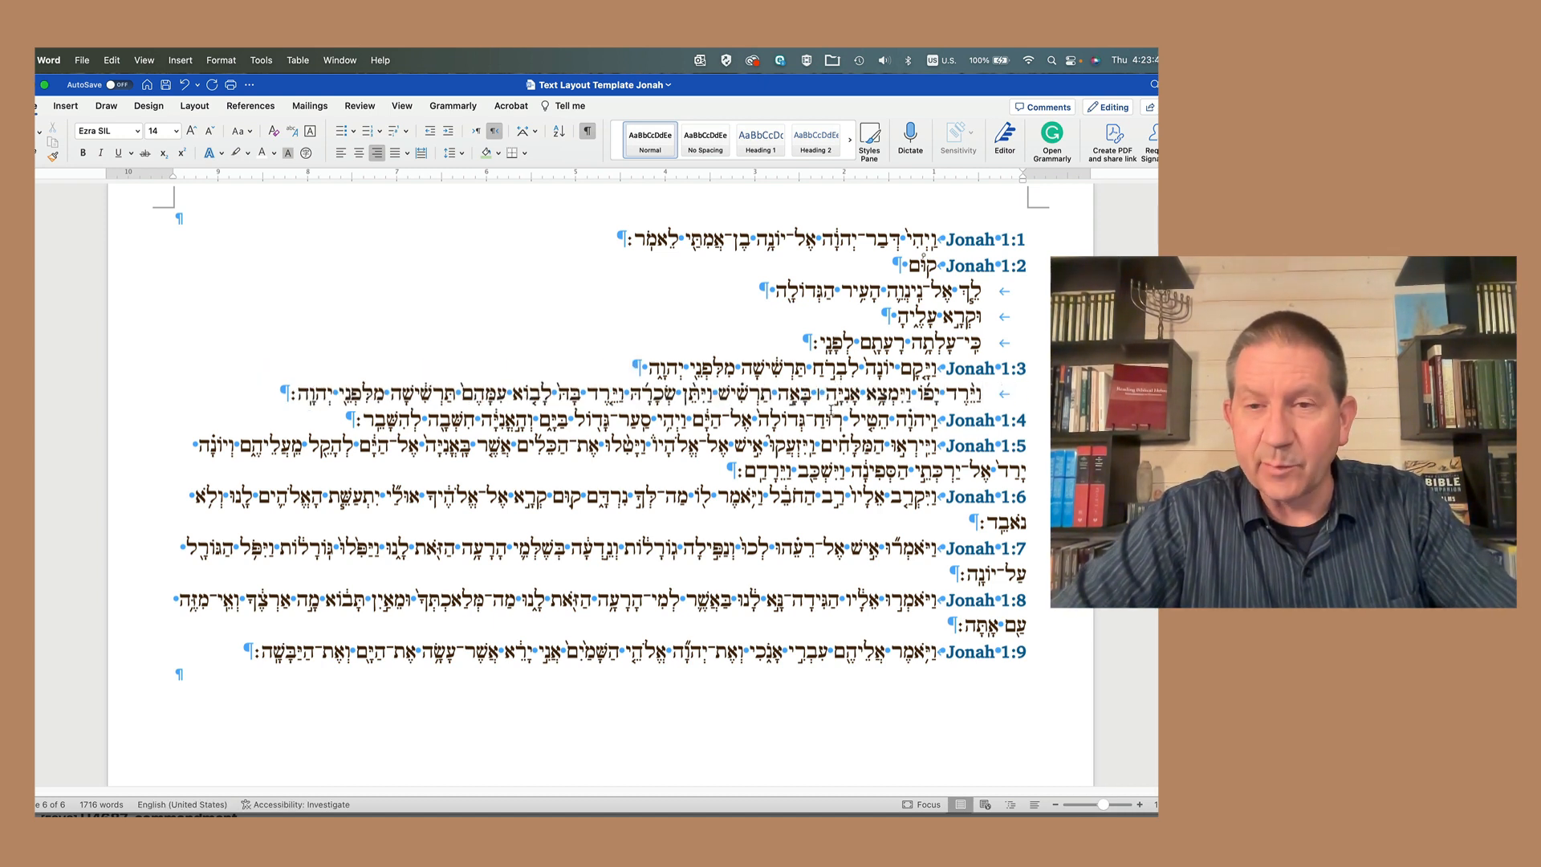
Step: Split the second line of Jonah 1:3 before ויתן שכרה and indent the new line with a tab
{"action": "left_click_drag", "start_coordinate": [986, 389], "coordinate": [867, 393]}
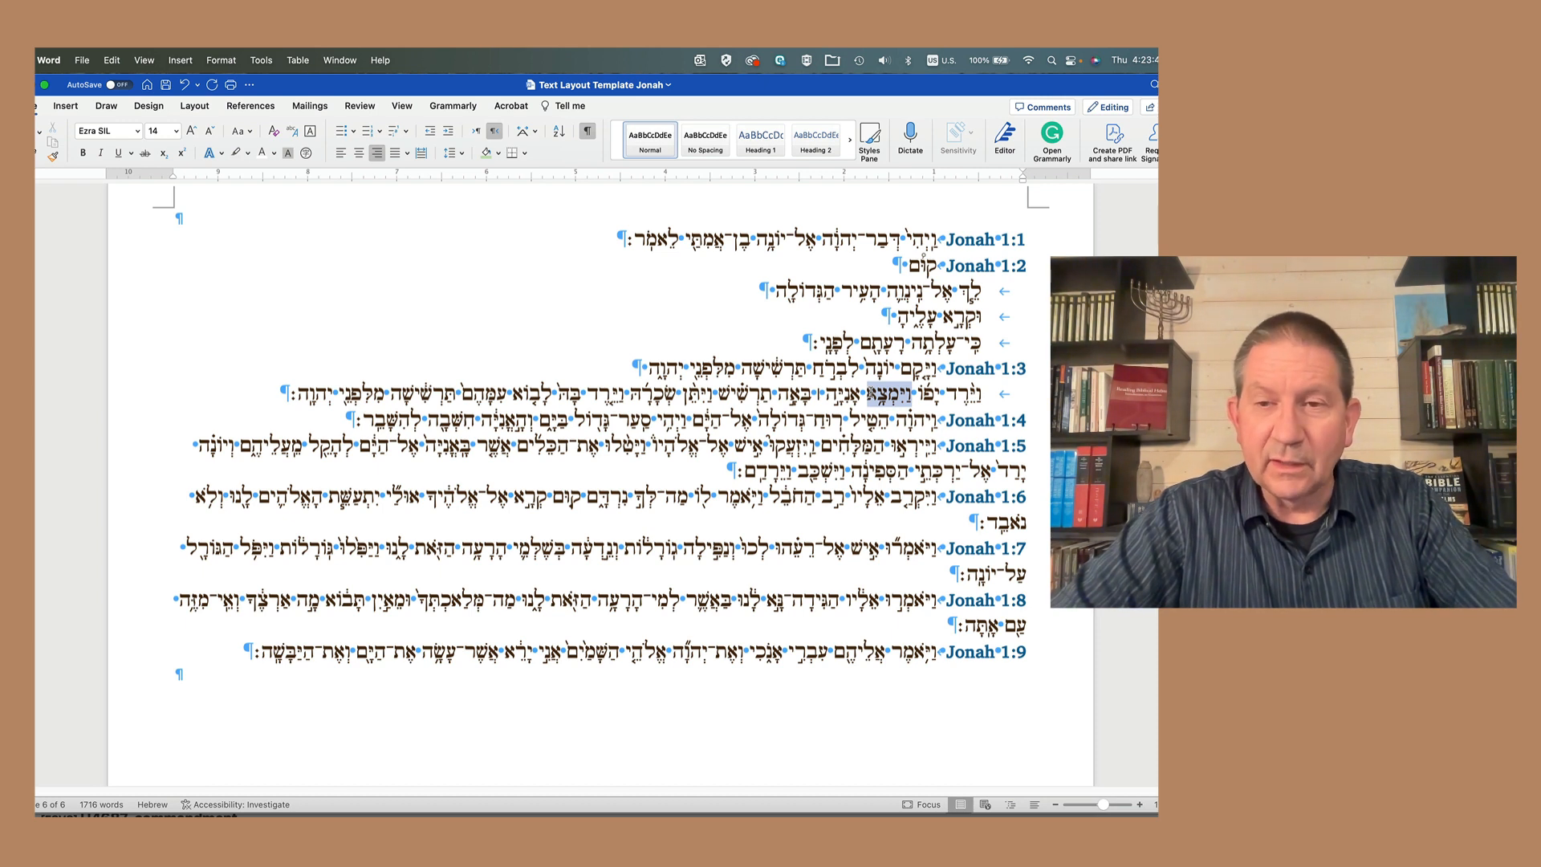
{"action": "left_click", "coordinate": [867, 393]}
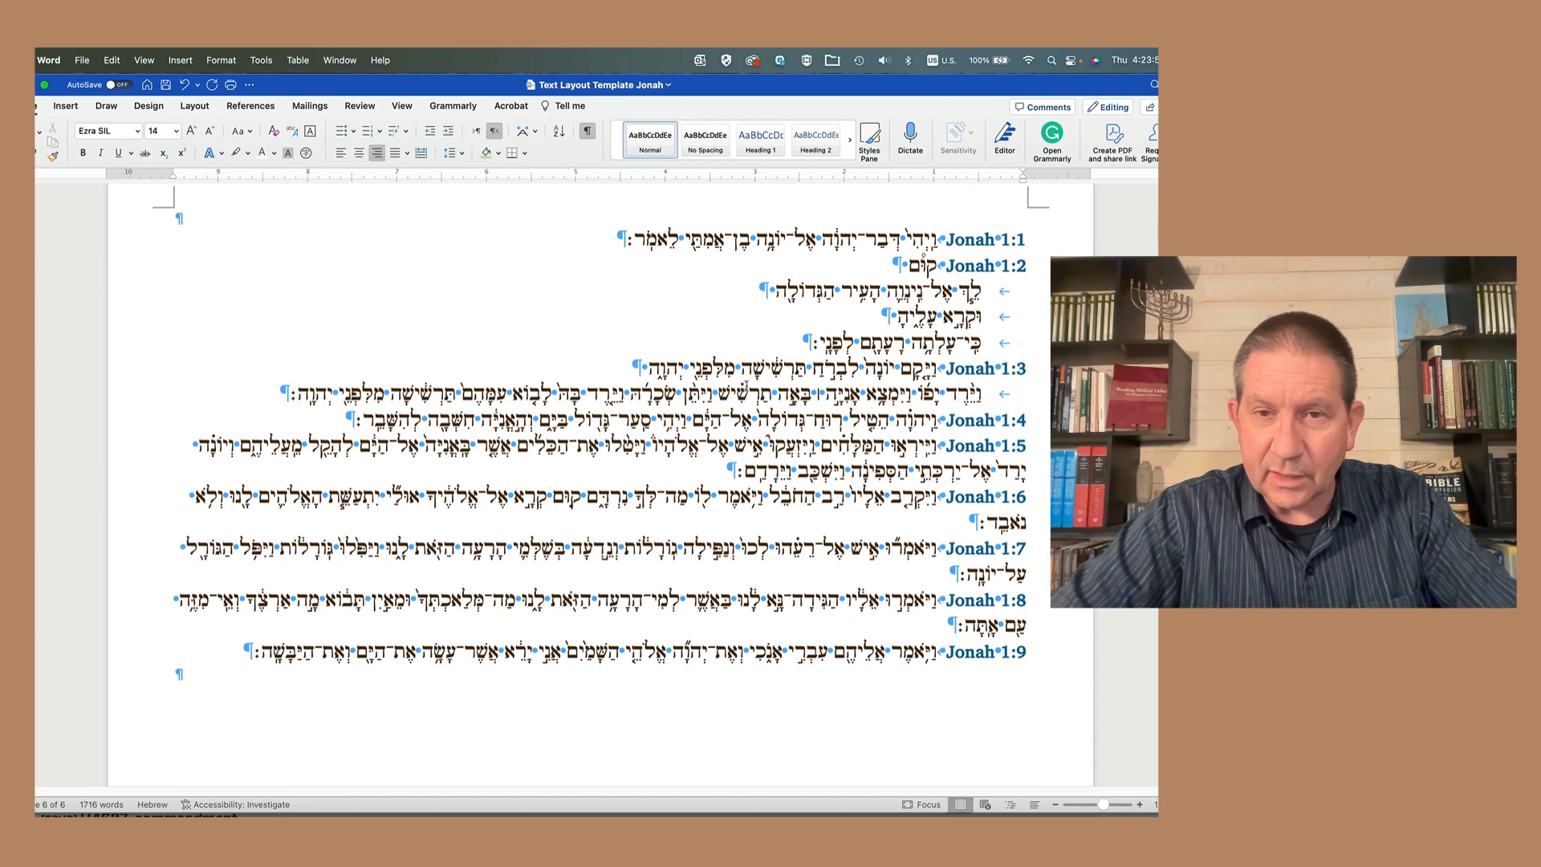
{"action": "left_click_drag", "start_coordinate": [749, 391], "coordinate": [702, 395]}
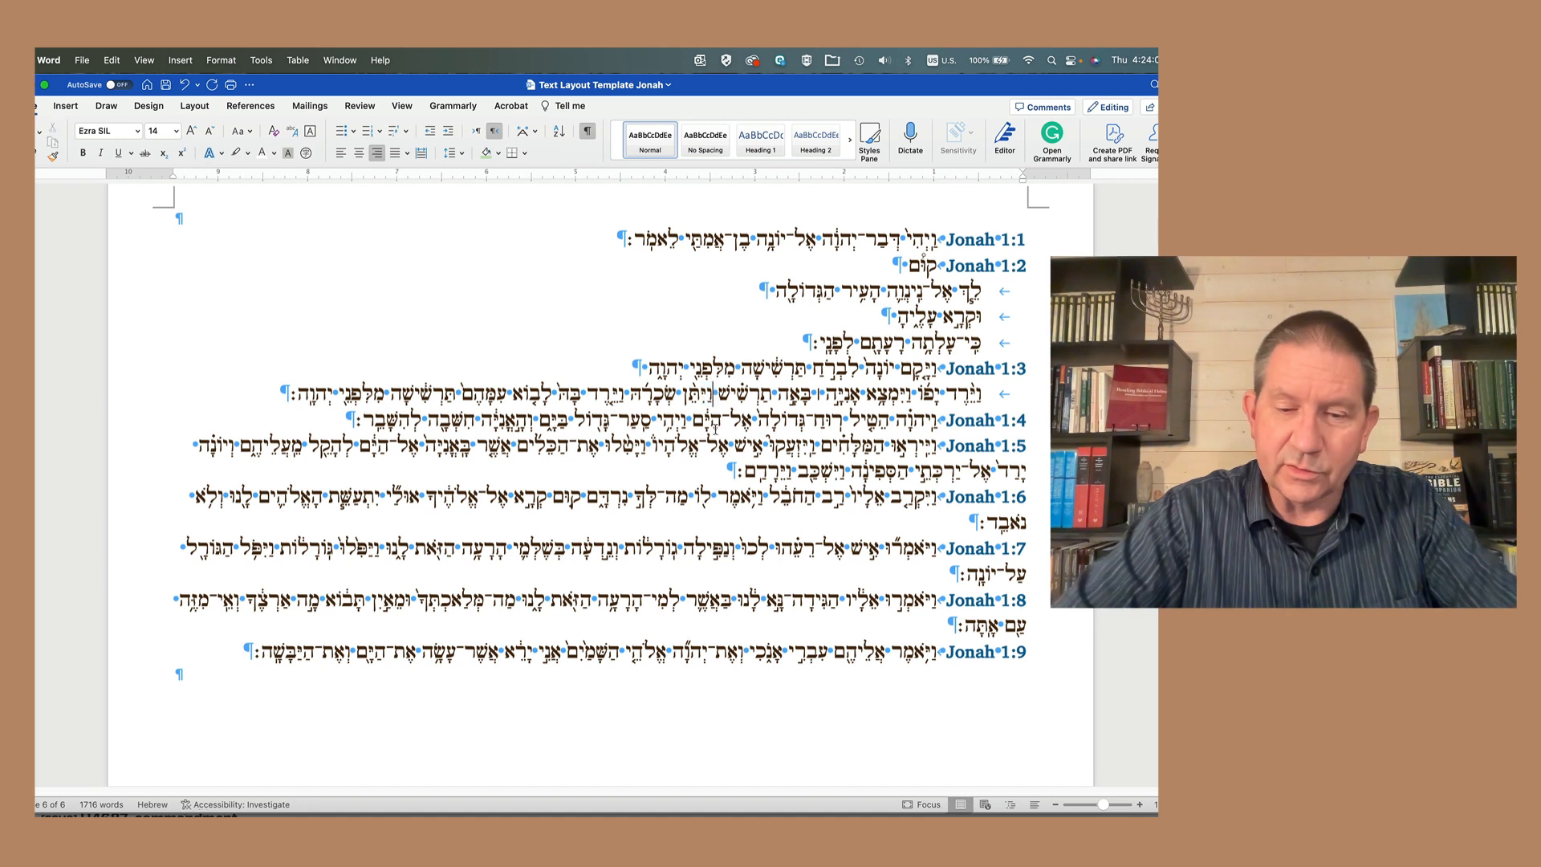
{"action": "key", "text": "Return"}
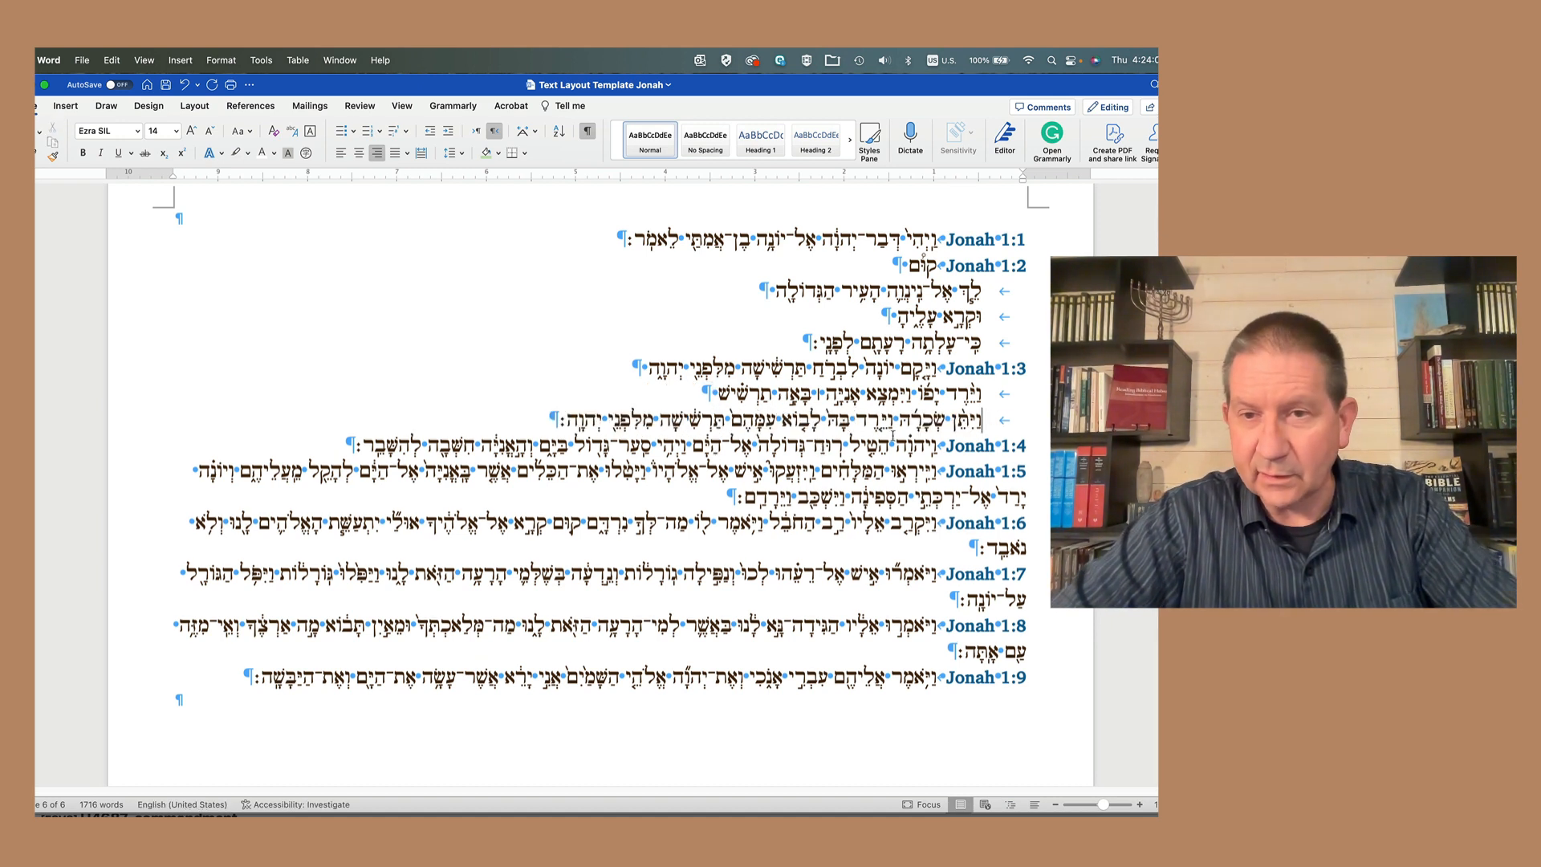
Step: Examine the clauses in the last line of Jonah 1:3 and the opening word of Jonah 1:4 for possible line breaks
{"action": "left_click_drag", "start_coordinate": [899, 421], "coordinate": [835, 420]}
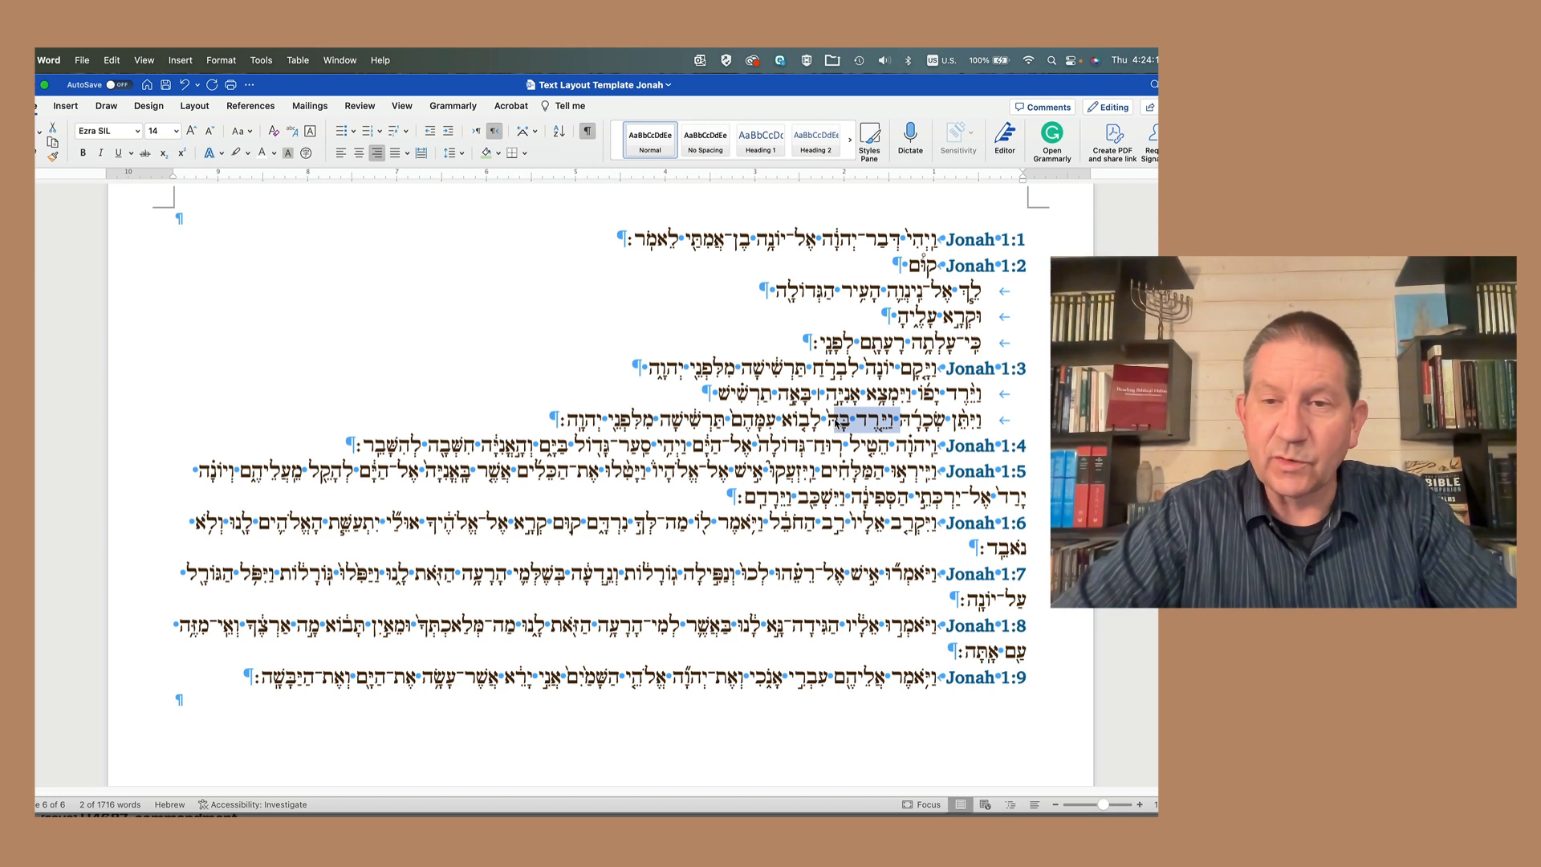
{"action": "left_click", "coordinate": [937, 423]}
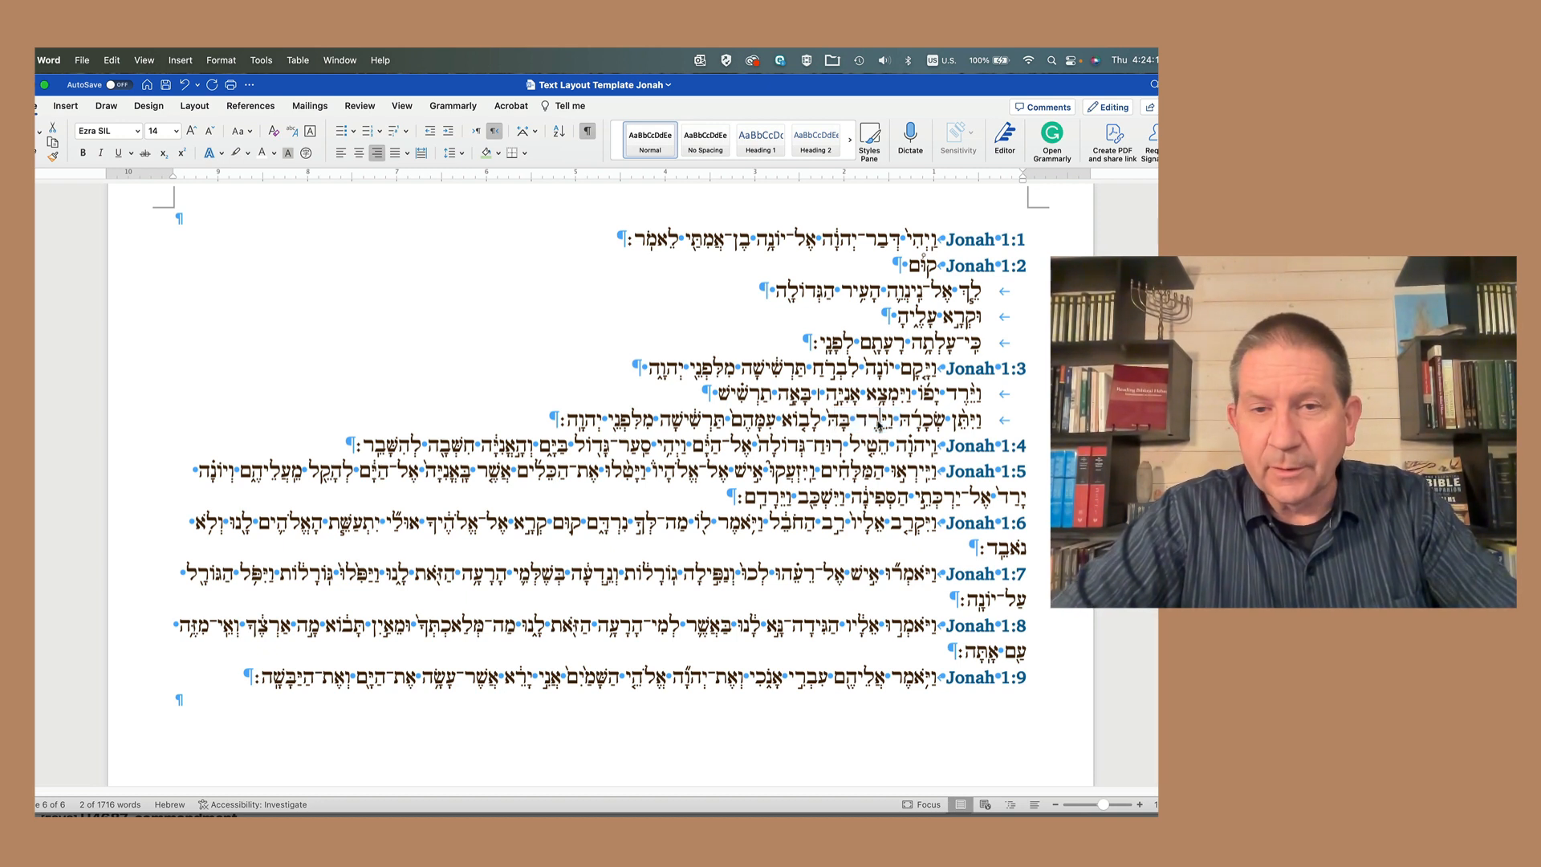
{"action": "left_click_drag", "start_coordinate": [894, 422], "coordinate": [701, 417]}
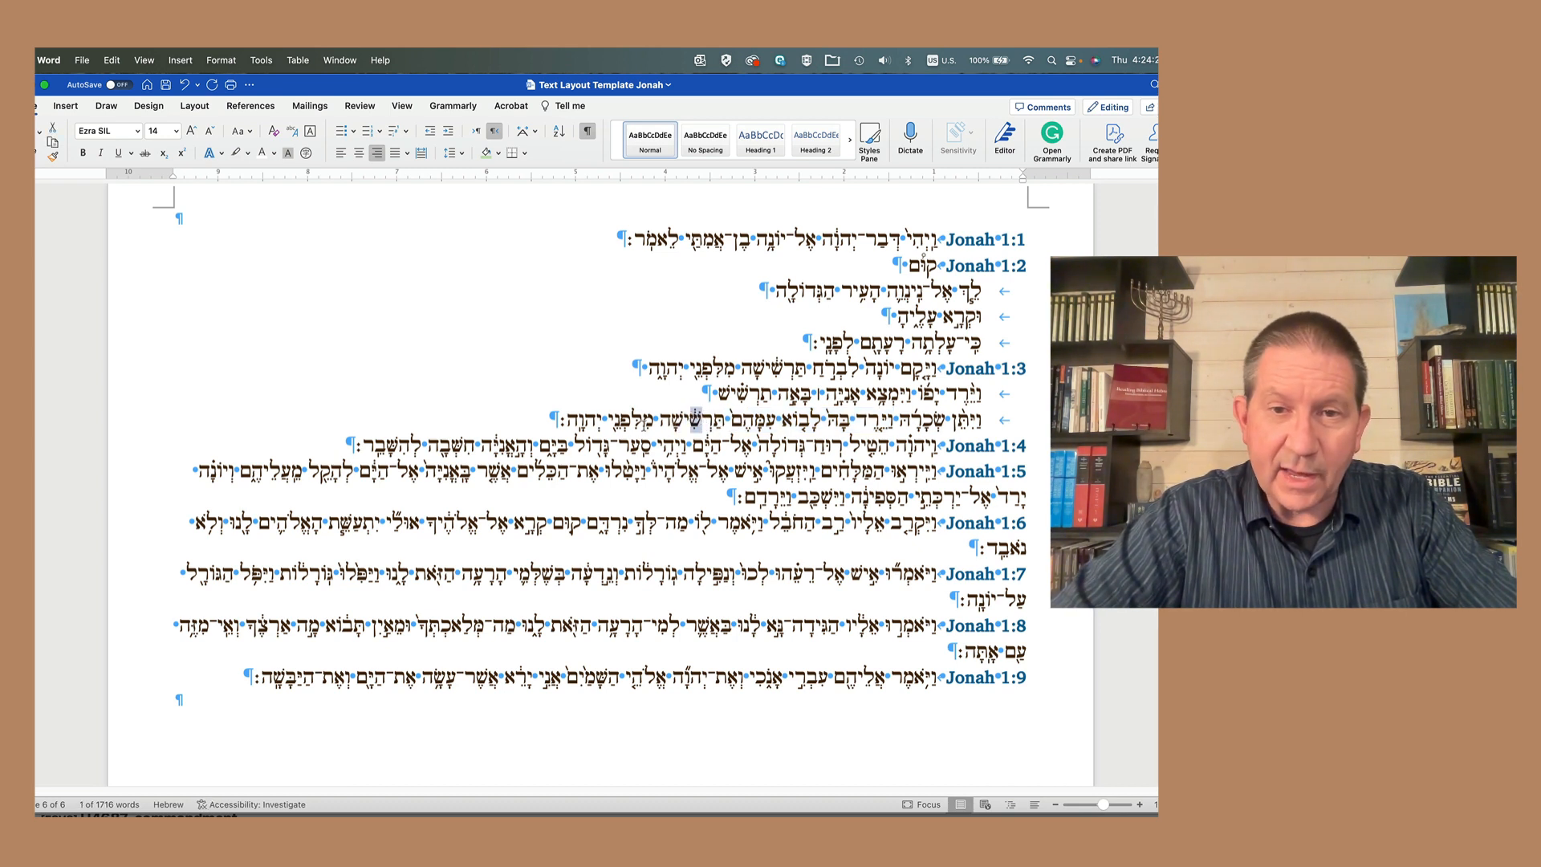
{"action": "mouse_move", "coordinate": [654, 420]}
{"action": "left_mouse_down"}
{"action": "mouse_move", "coordinate": [630, 420]}
{"action": "mouse_move", "coordinate": [644, 420]}
{"action": "left_mouse_up"}
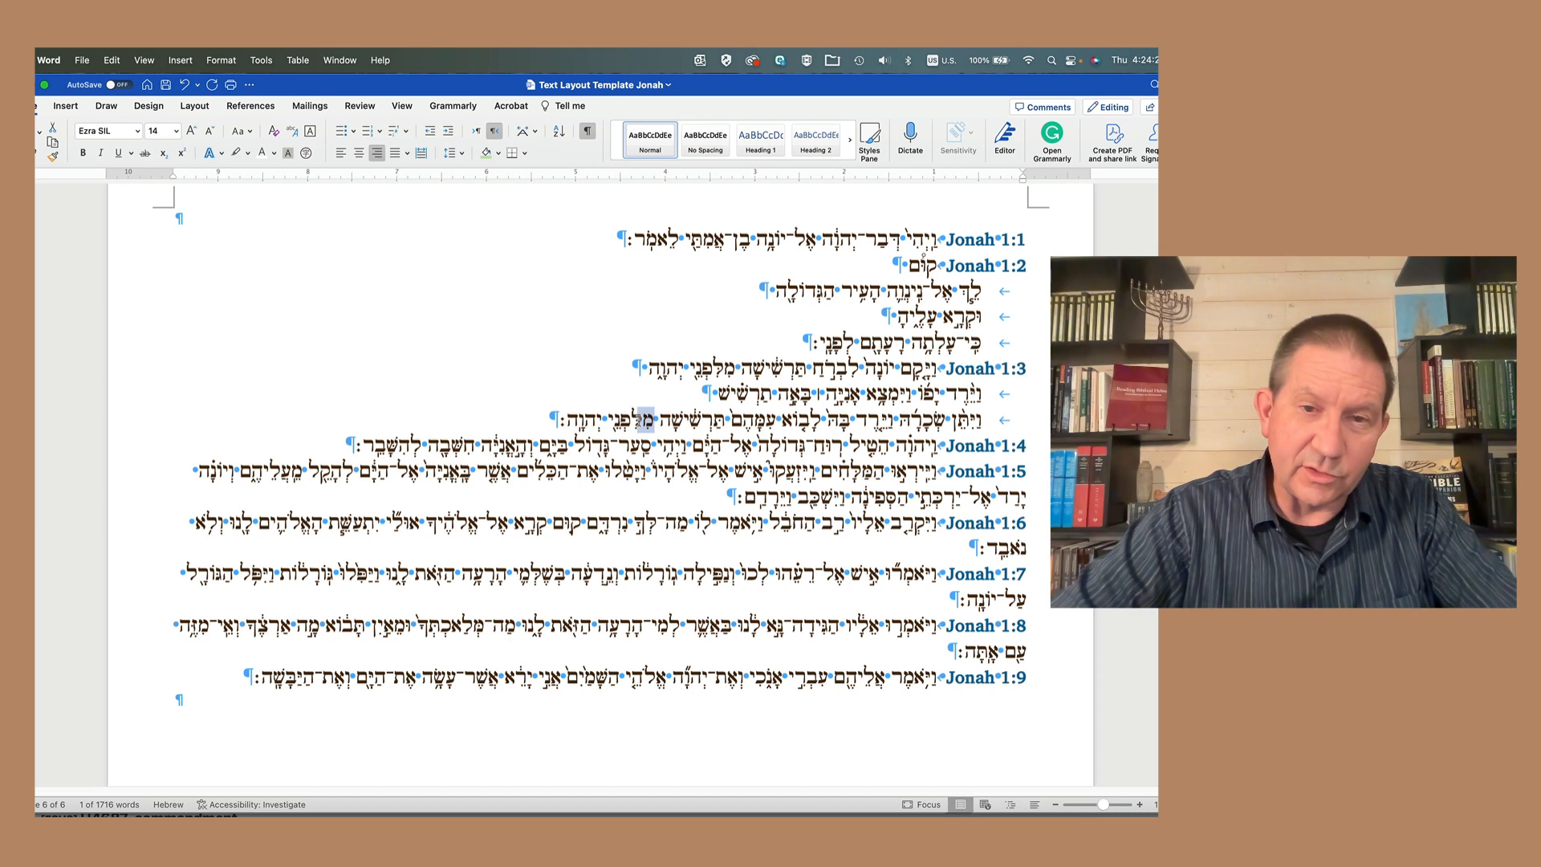
{"action": "left_click", "coordinate": [644, 421]}
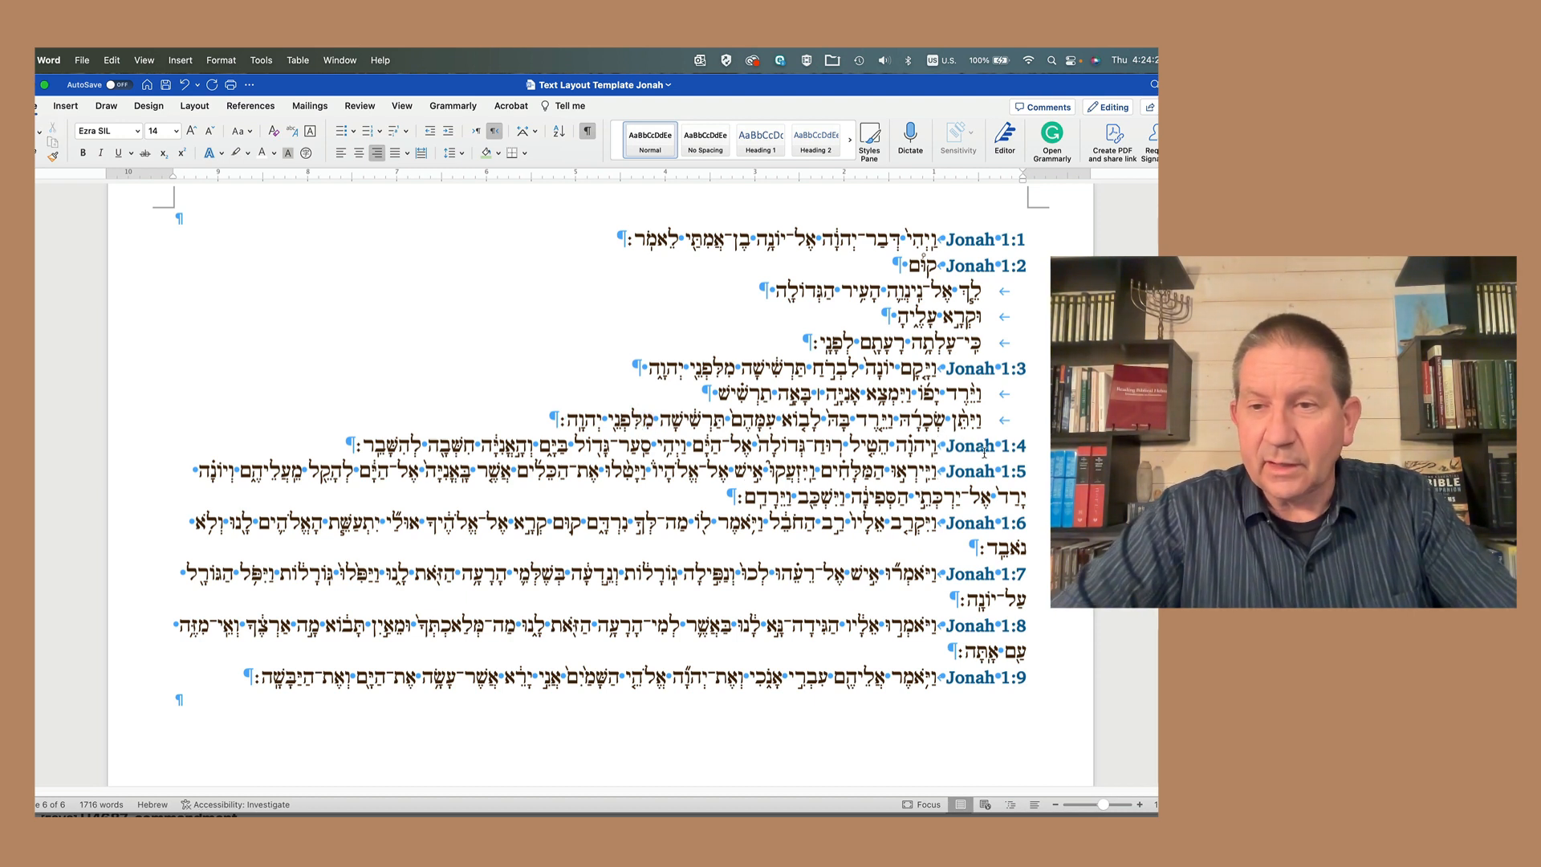
{"action": "left_click_drag", "start_coordinate": [937, 446], "coordinate": [897, 445]}
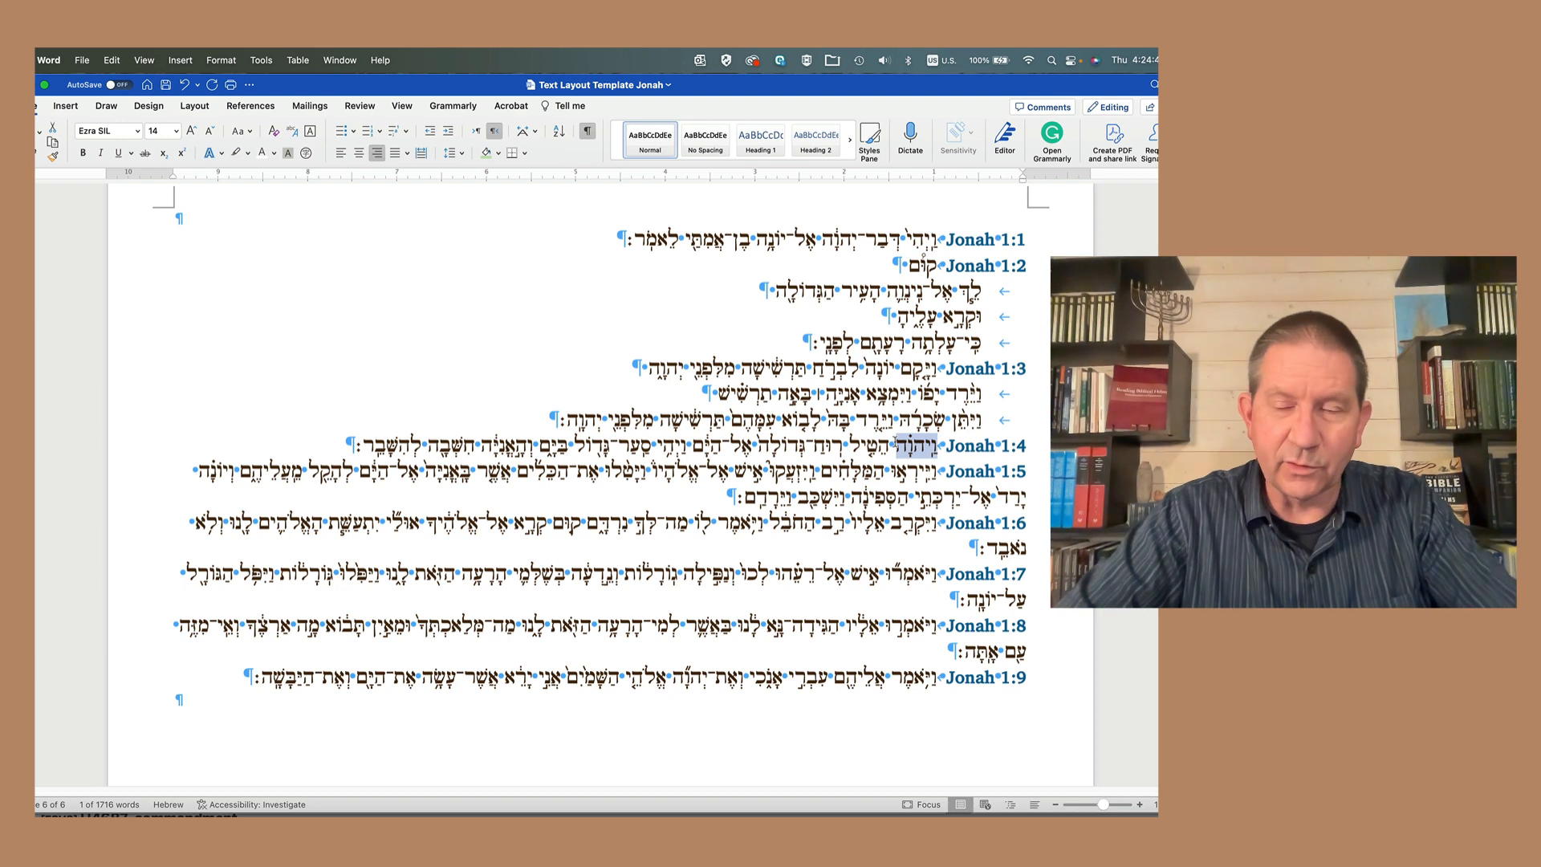
Step: Split Jonah 1:4 before ויהי סער־גדול and indent the new line with a tab
{"action": "left_click", "coordinate": [939, 447]}
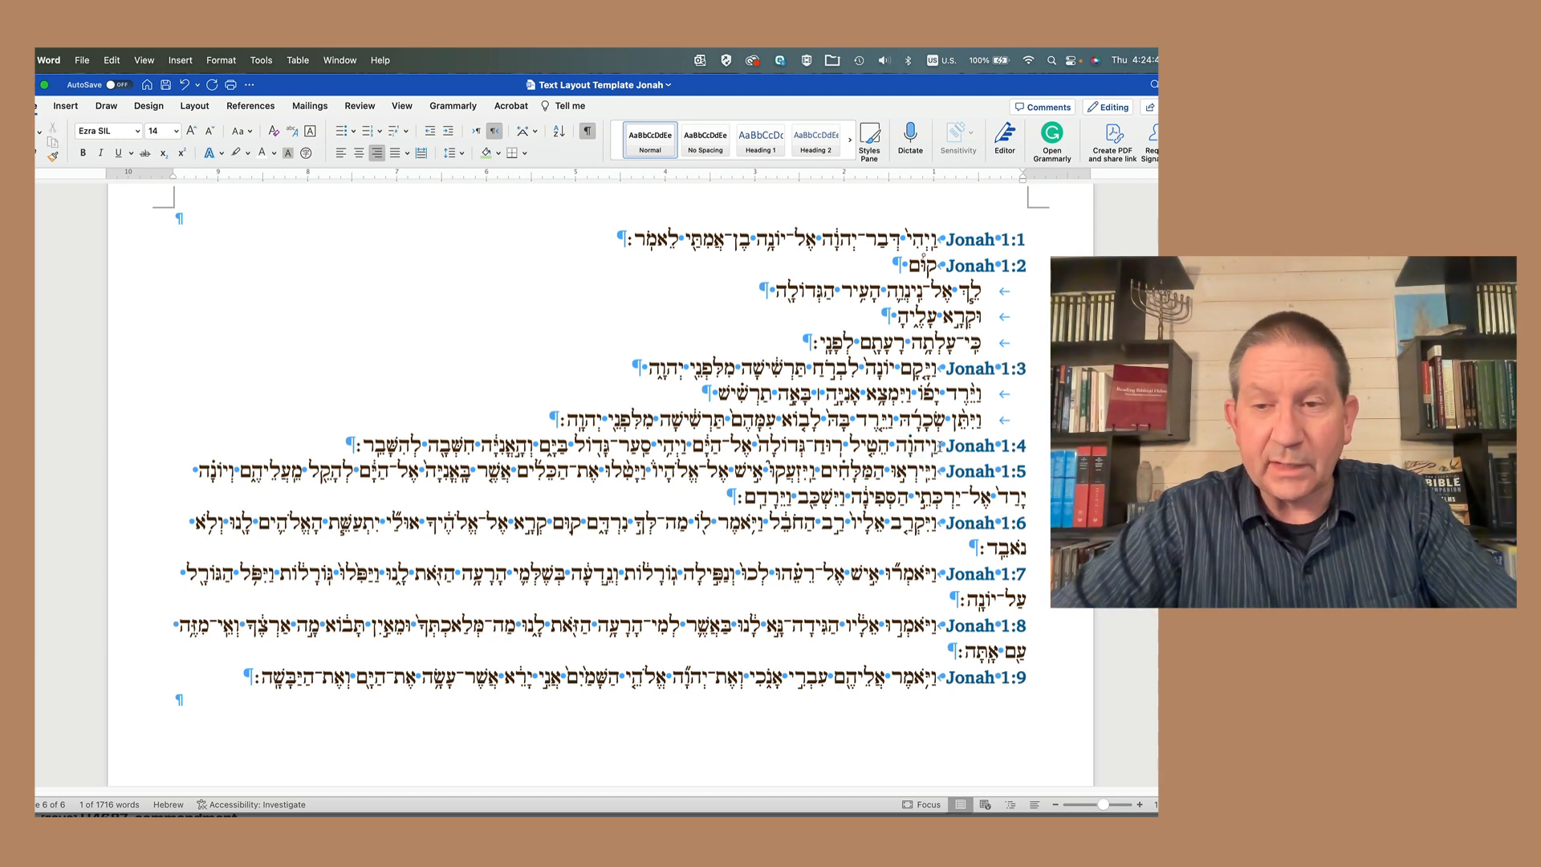
{"action": "left_click_drag", "start_coordinate": [939, 447], "coordinate": [706, 446]}
{"action": "left_click", "coordinate": [707, 445]}
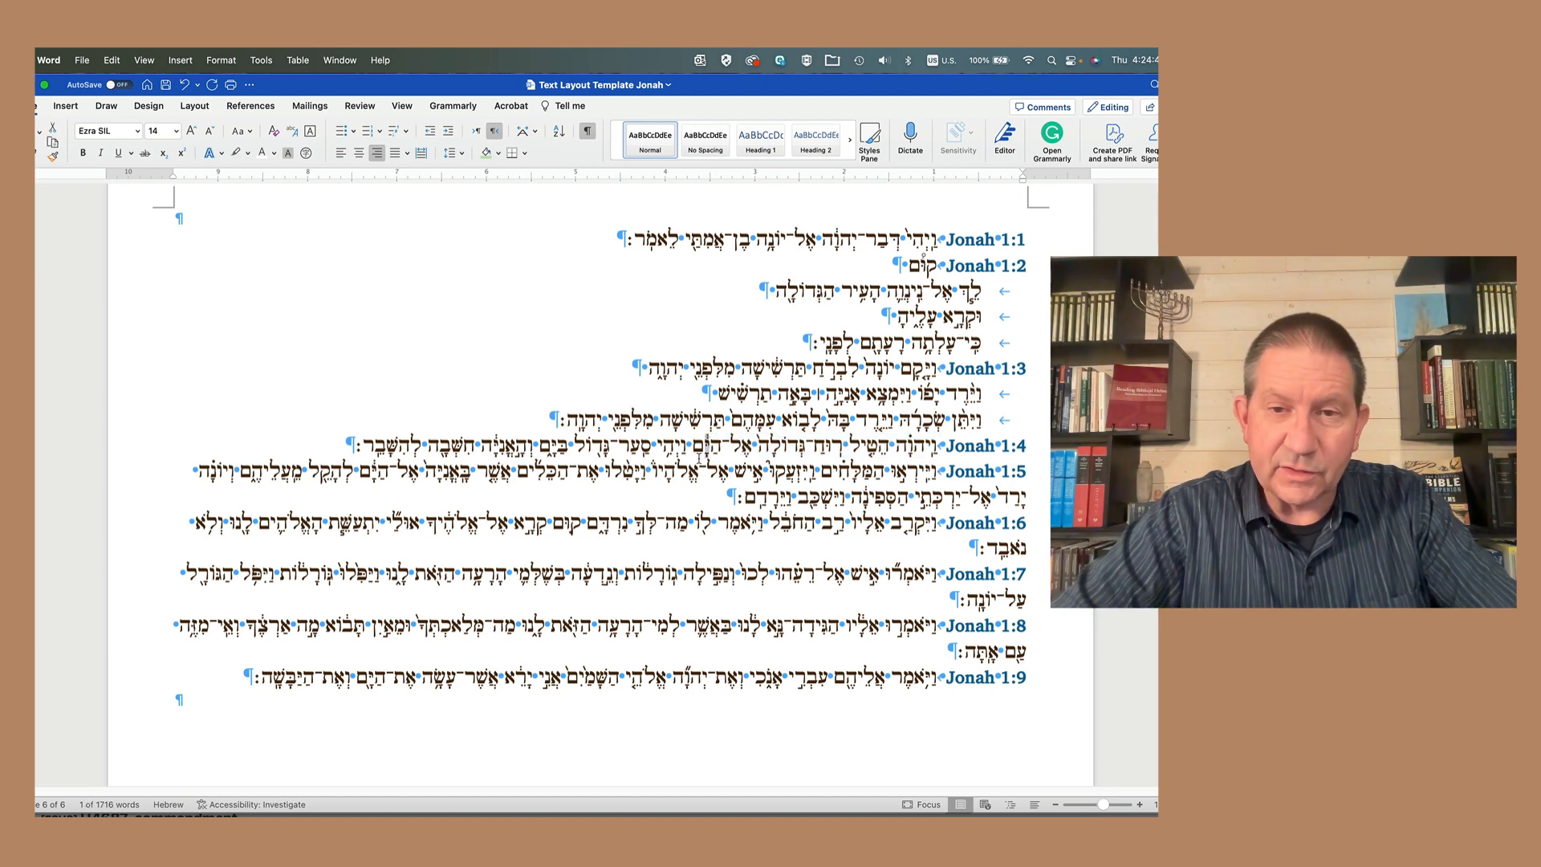
{"action": "left_click_drag", "start_coordinate": [694, 446], "coordinate": [668, 447]}
{"action": "left_click", "coordinate": [688, 447]}
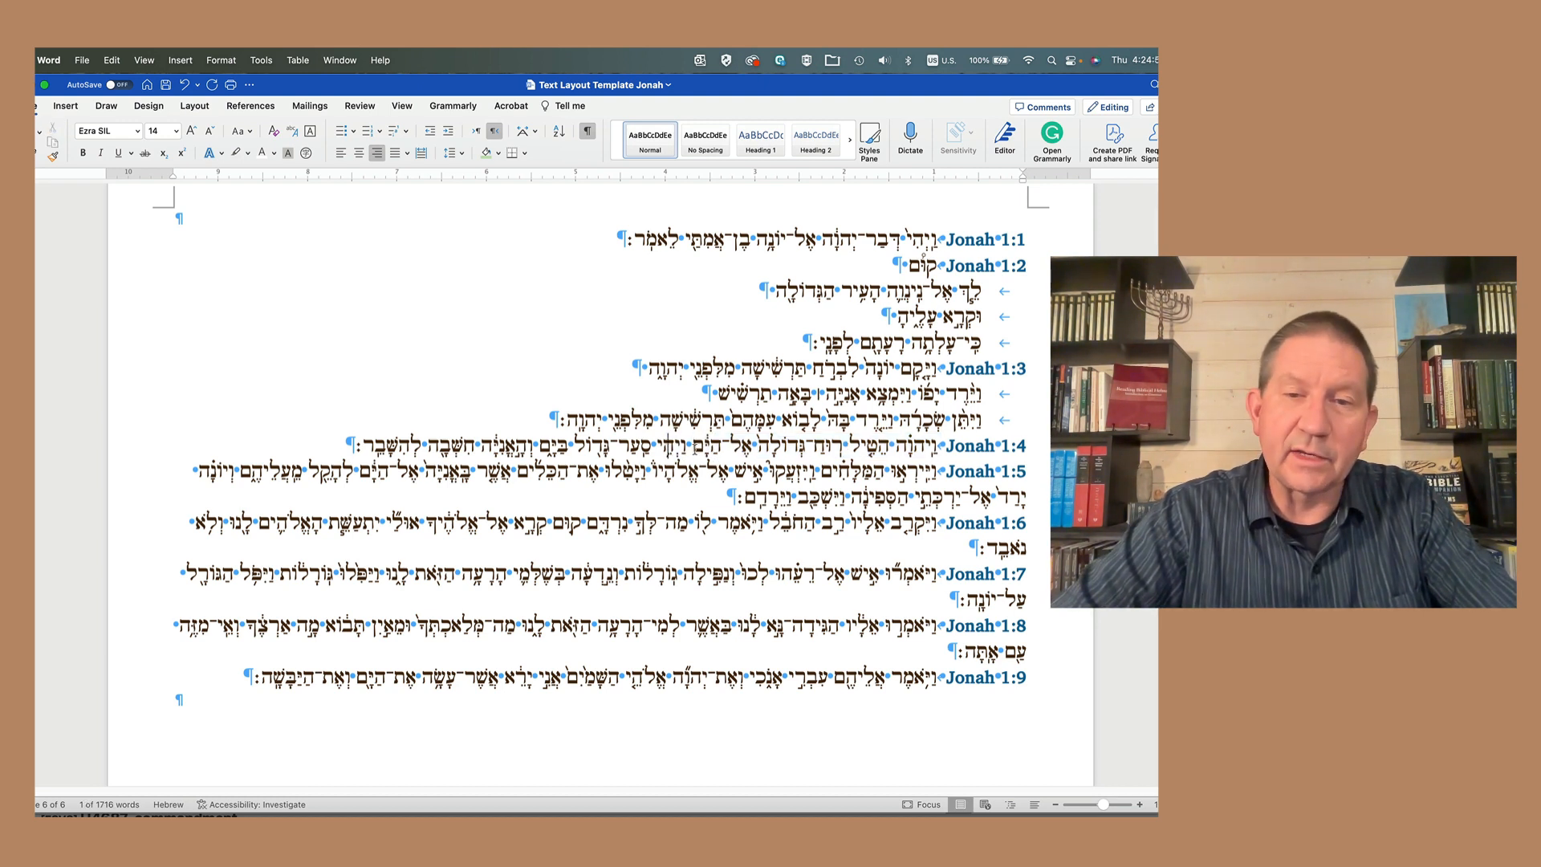
{"action": "key", "text": "Return"}
{"action": "key", "text": "Tab"}
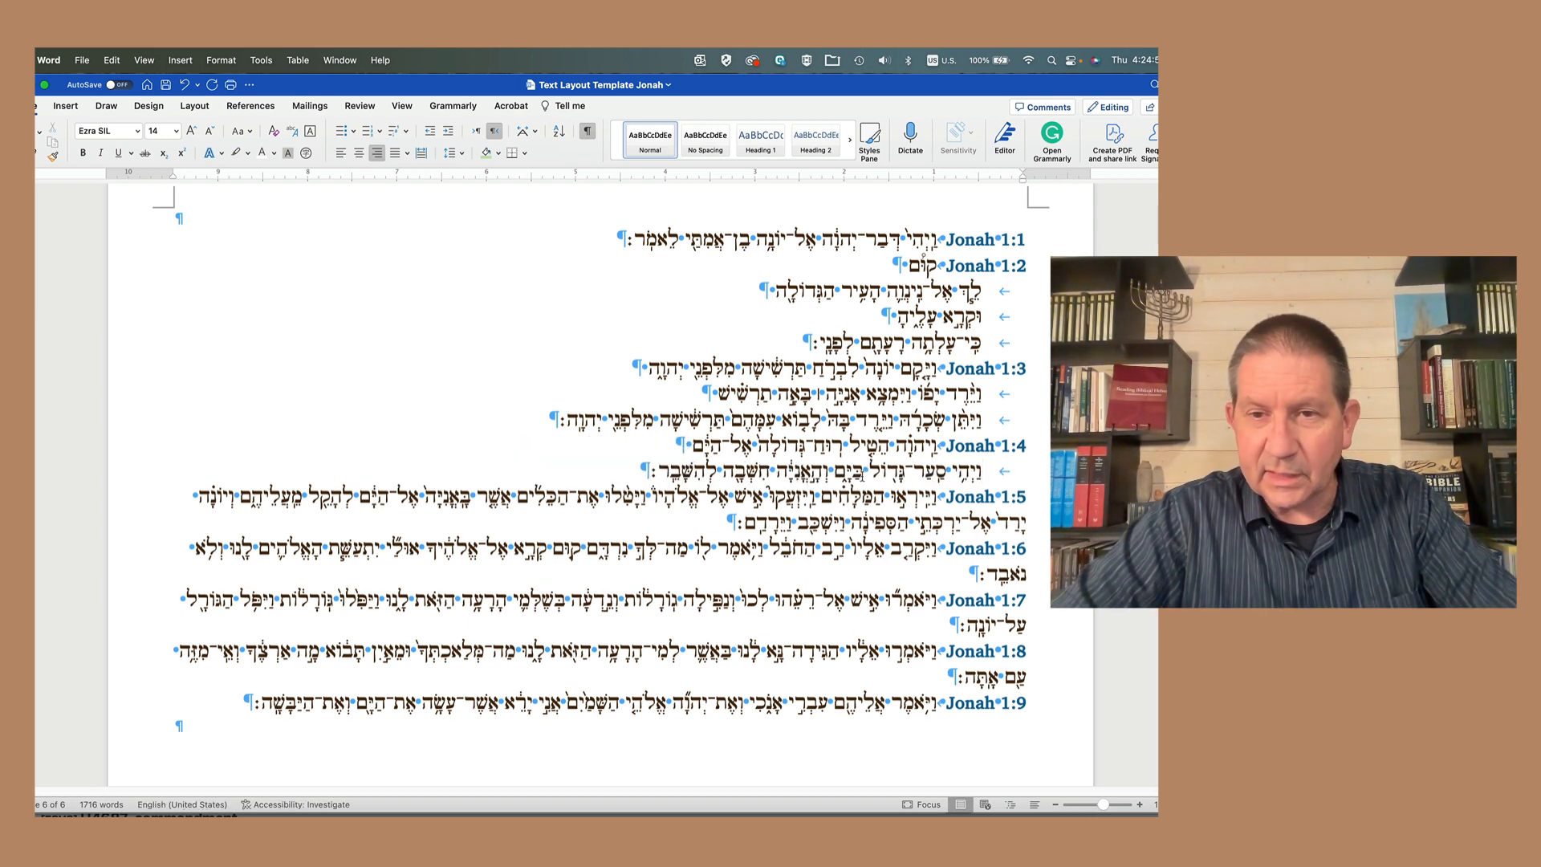
Step: Move the closing clause of Jonah 1:4, starting at והאניה, onto its own tab-indented line
{"action": "left_click", "coordinate": [832, 472]}
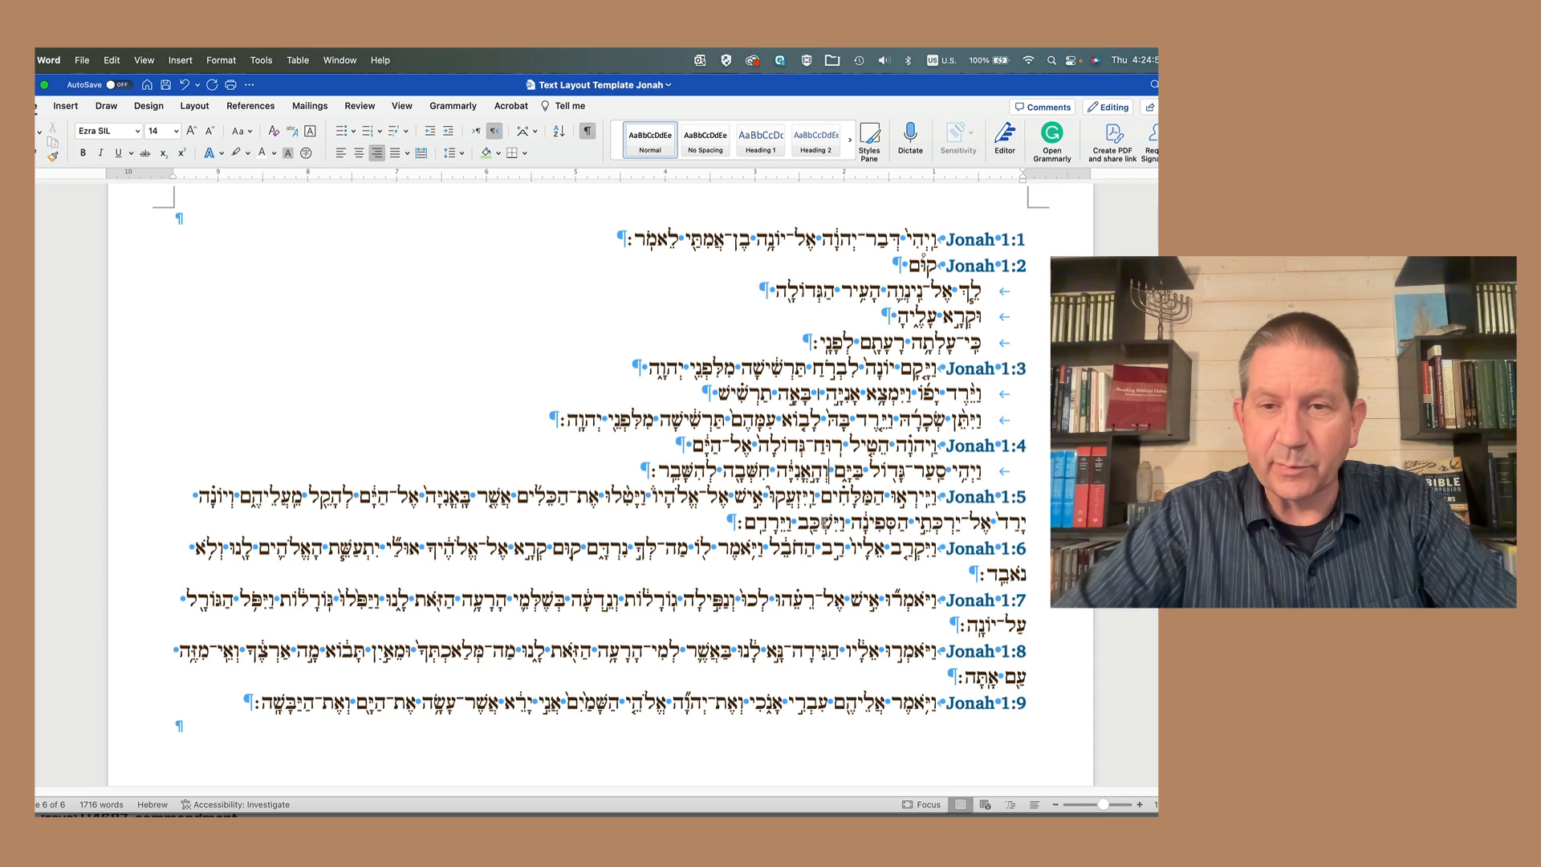
{"action": "key", "text": "Return"}
{"action": "key", "text": "Tab"}
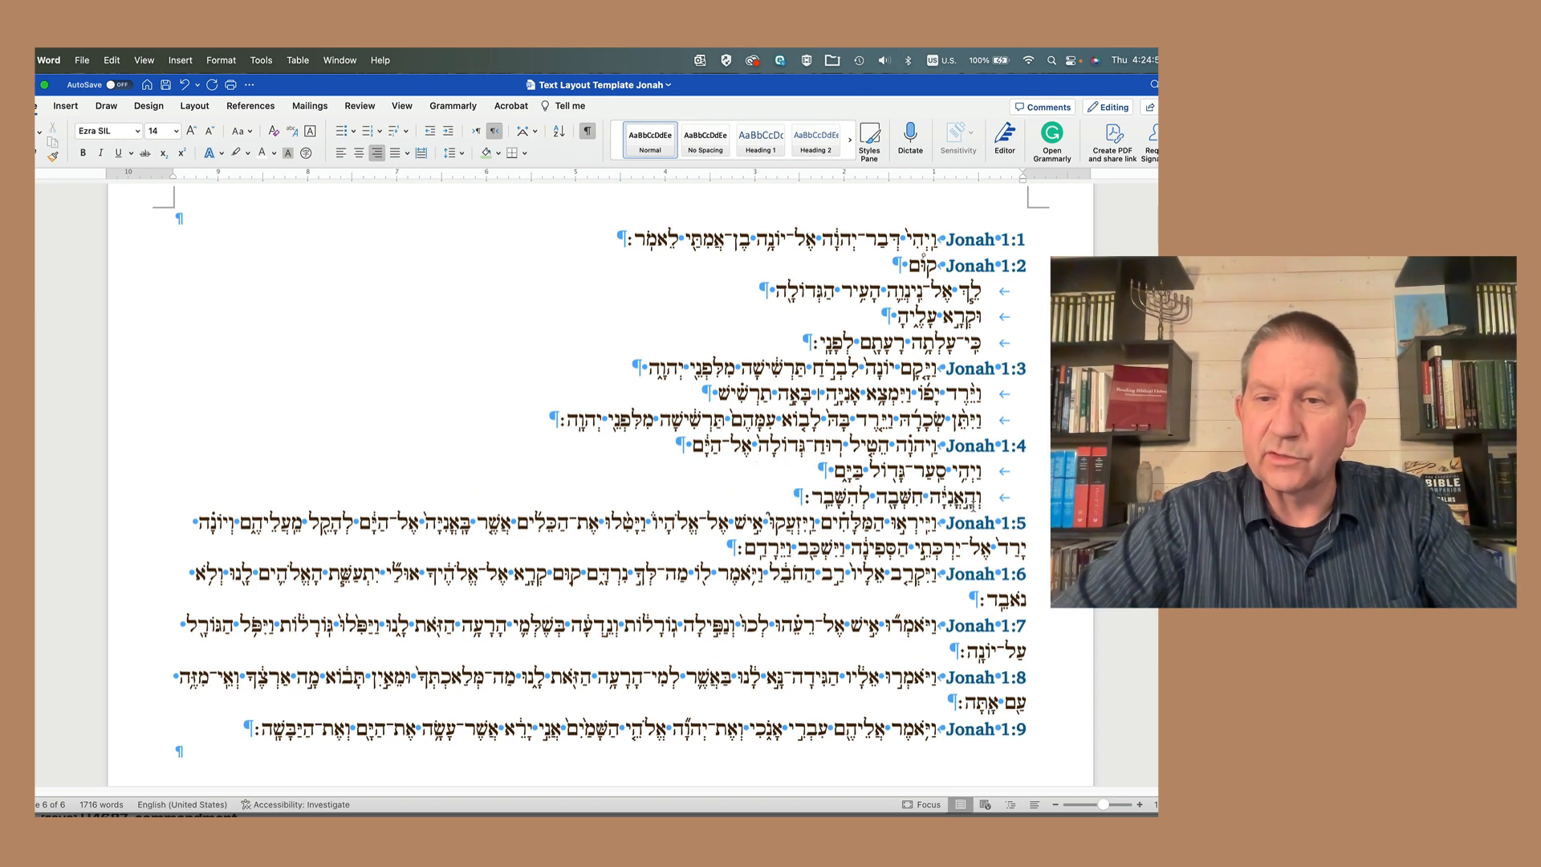
{"action": "left_click", "coordinate": [943, 498]}
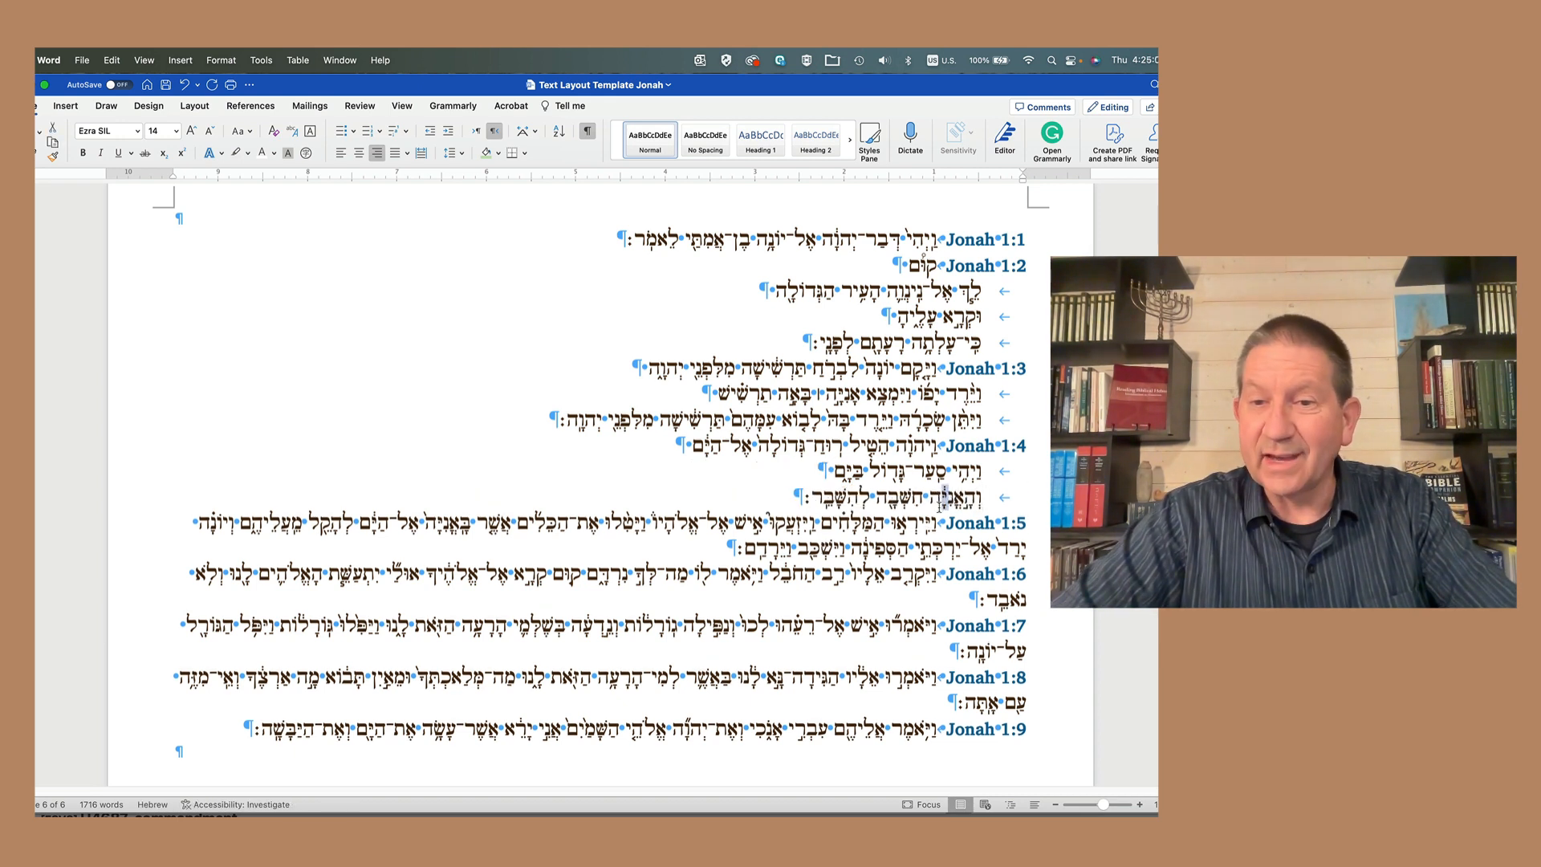
Step: Split Jonah 1:5 into tab-indented lines beginning at ויזעקו and at ויטלו
{"action": "scroll", "coordinate": [562, 482], "scroll_direction": "down", "scroll_amount": 4}
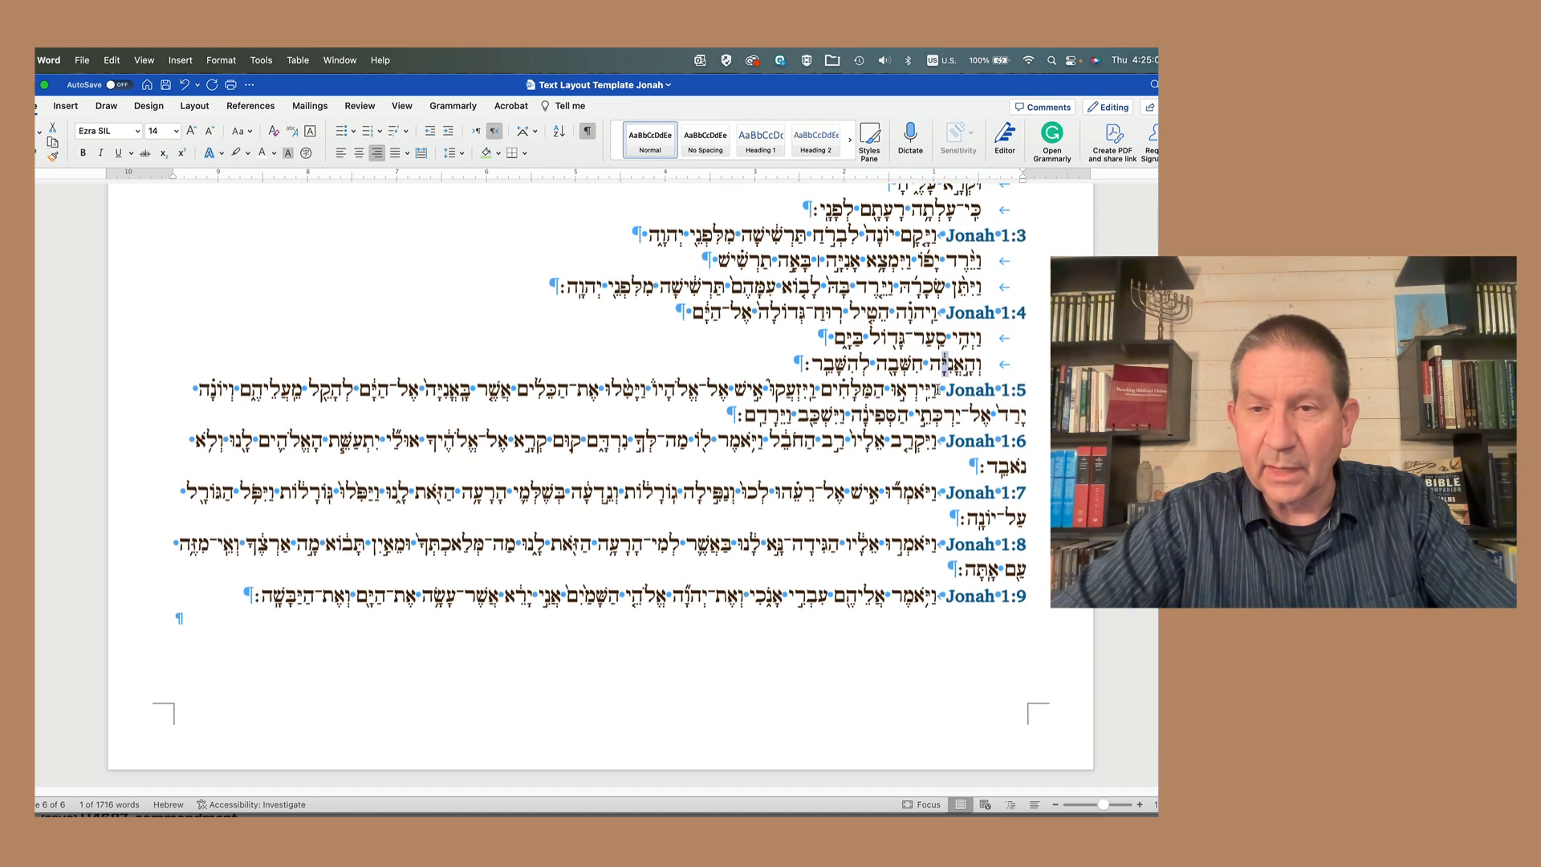
{"action": "left_click_drag", "start_coordinate": [937, 391], "coordinate": [839, 391]}
{"action": "left_click", "coordinate": [841, 391]}
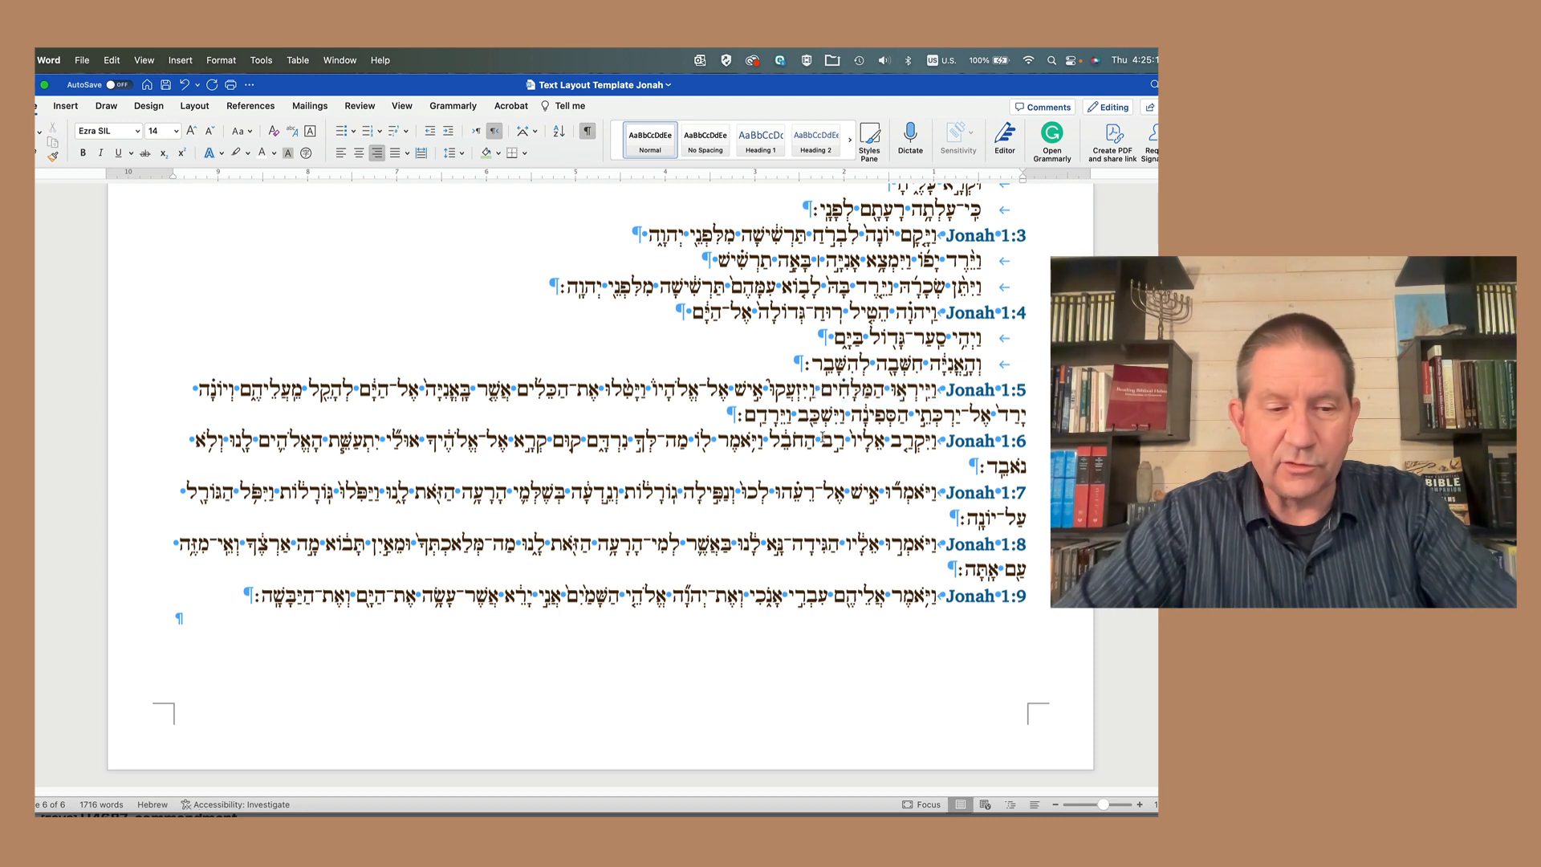
{"action": "key", "text": "Return"}
{"action": "key", "text": "Tab"}
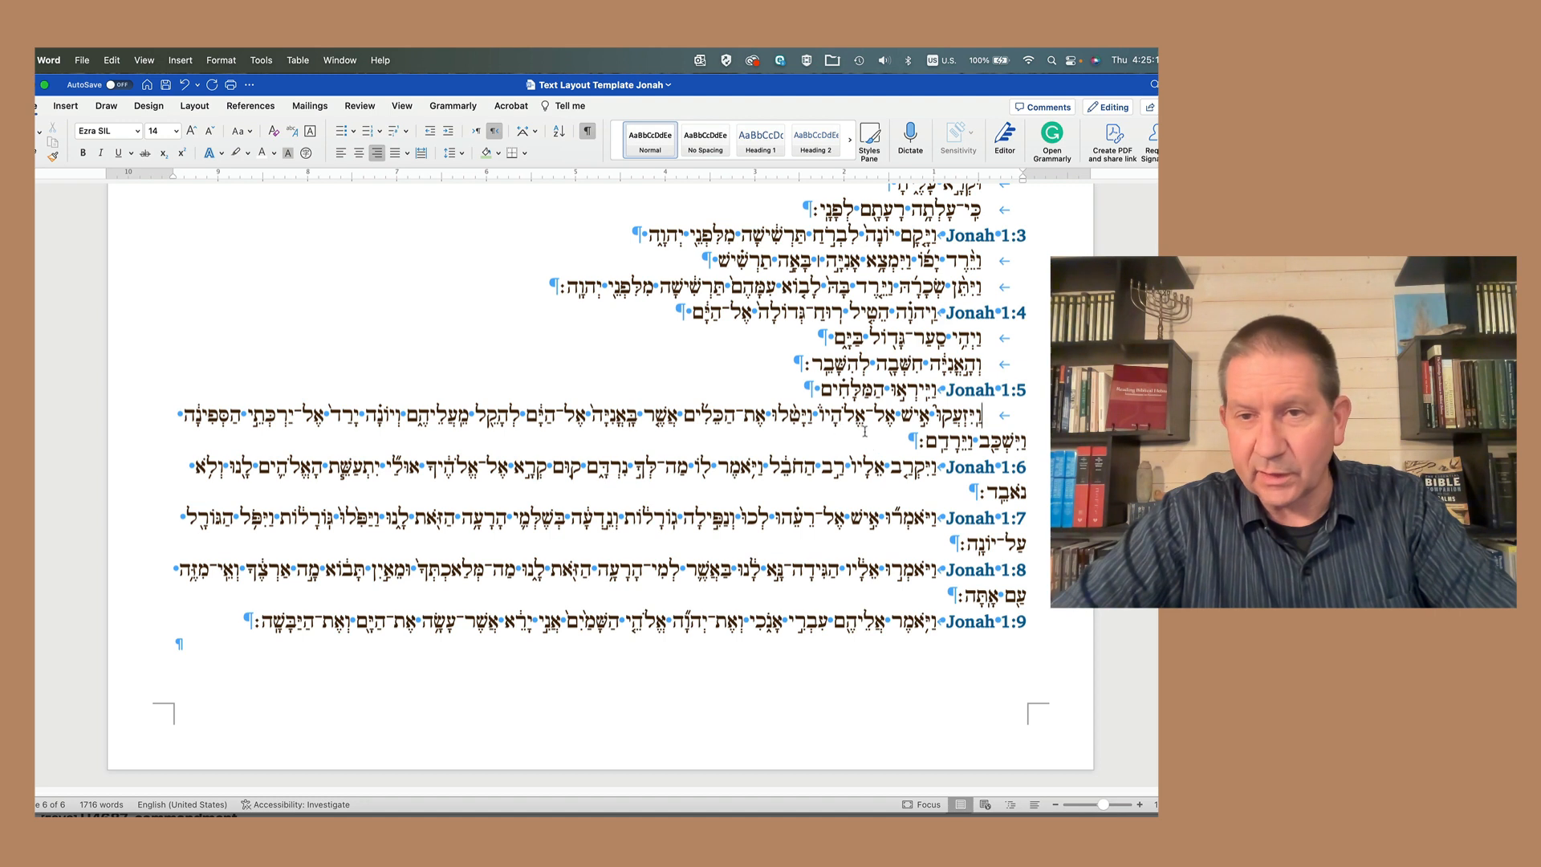
{"action": "left_click", "coordinate": [814, 417]}
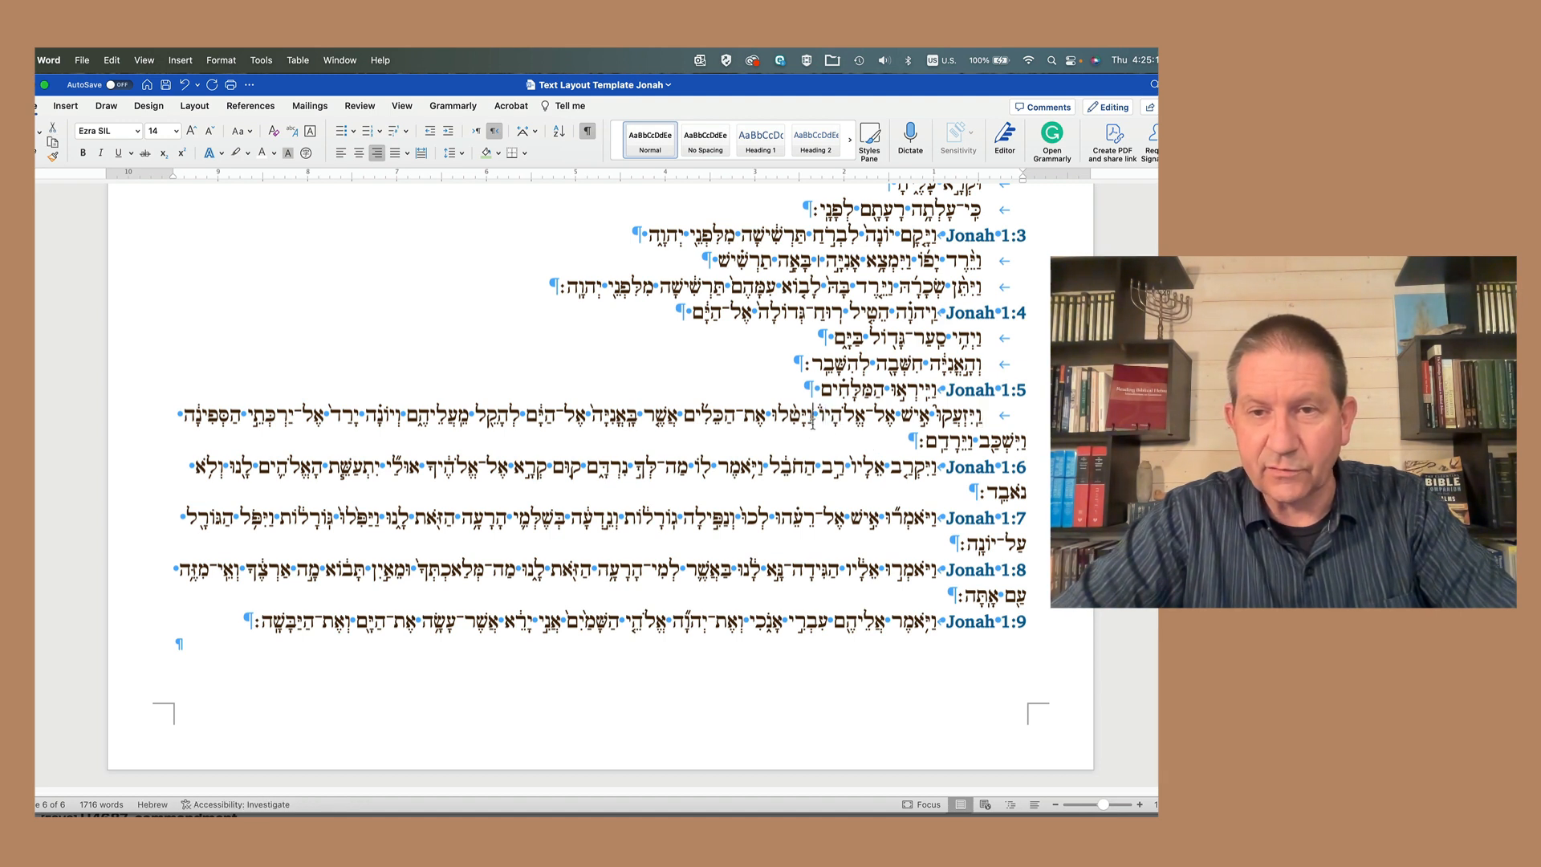
{"action": "key", "text": "Return"}
{"action": "key", "text": "Tab"}
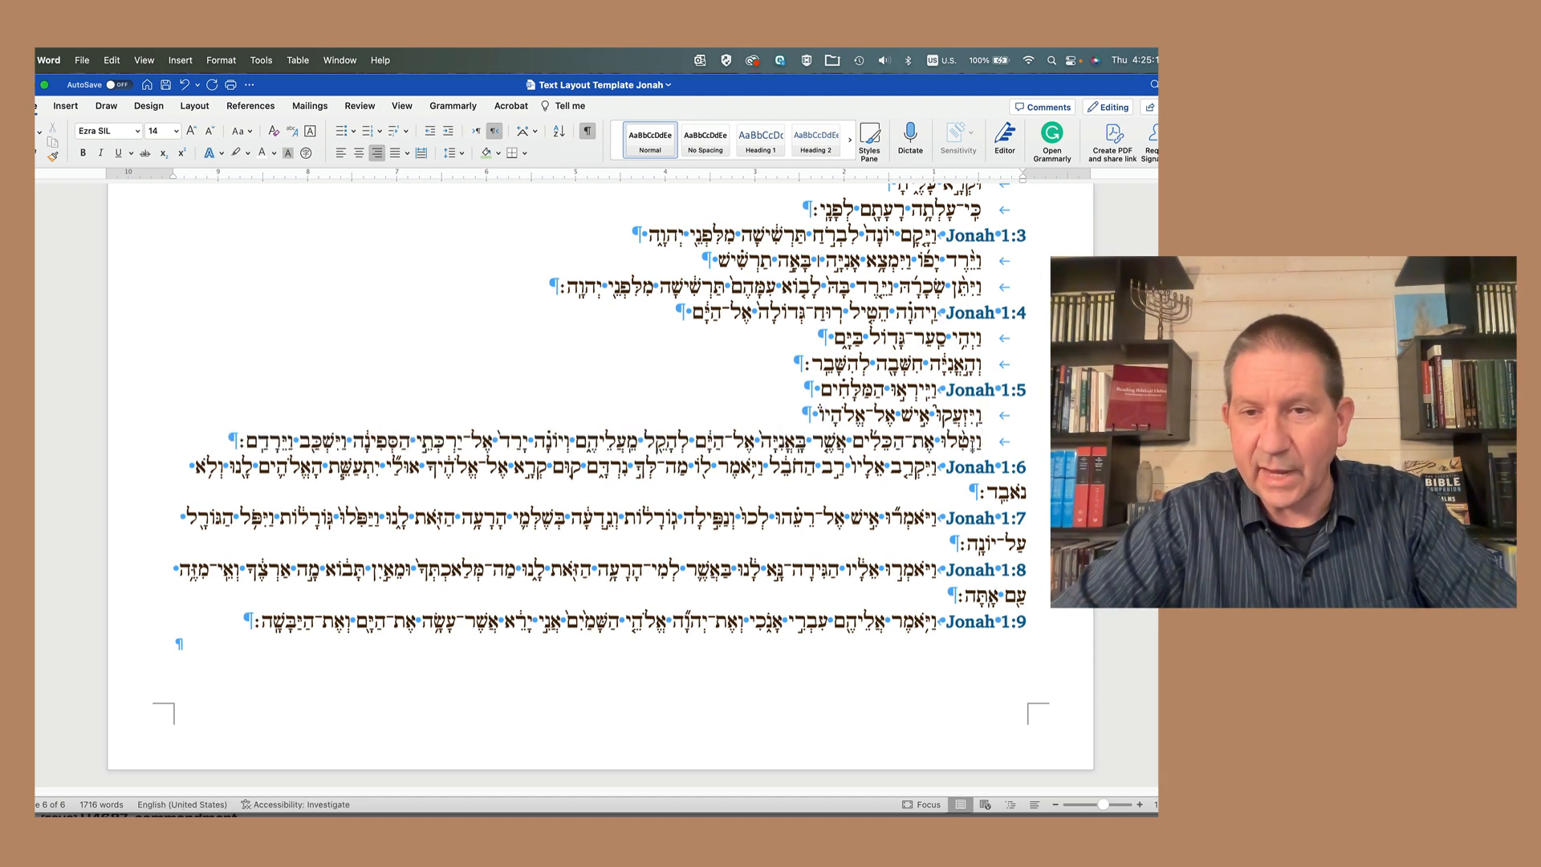
Step: Break the ויטלו line of Jonah 1:5 after את־הכלים, placing the text from אשר באניה on a new tab-indented line
{"action": "left_click_drag", "start_coordinate": [848, 441], "coordinate": [883, 441]}
{"action": "left_click", "coordinate": [826, 441]}
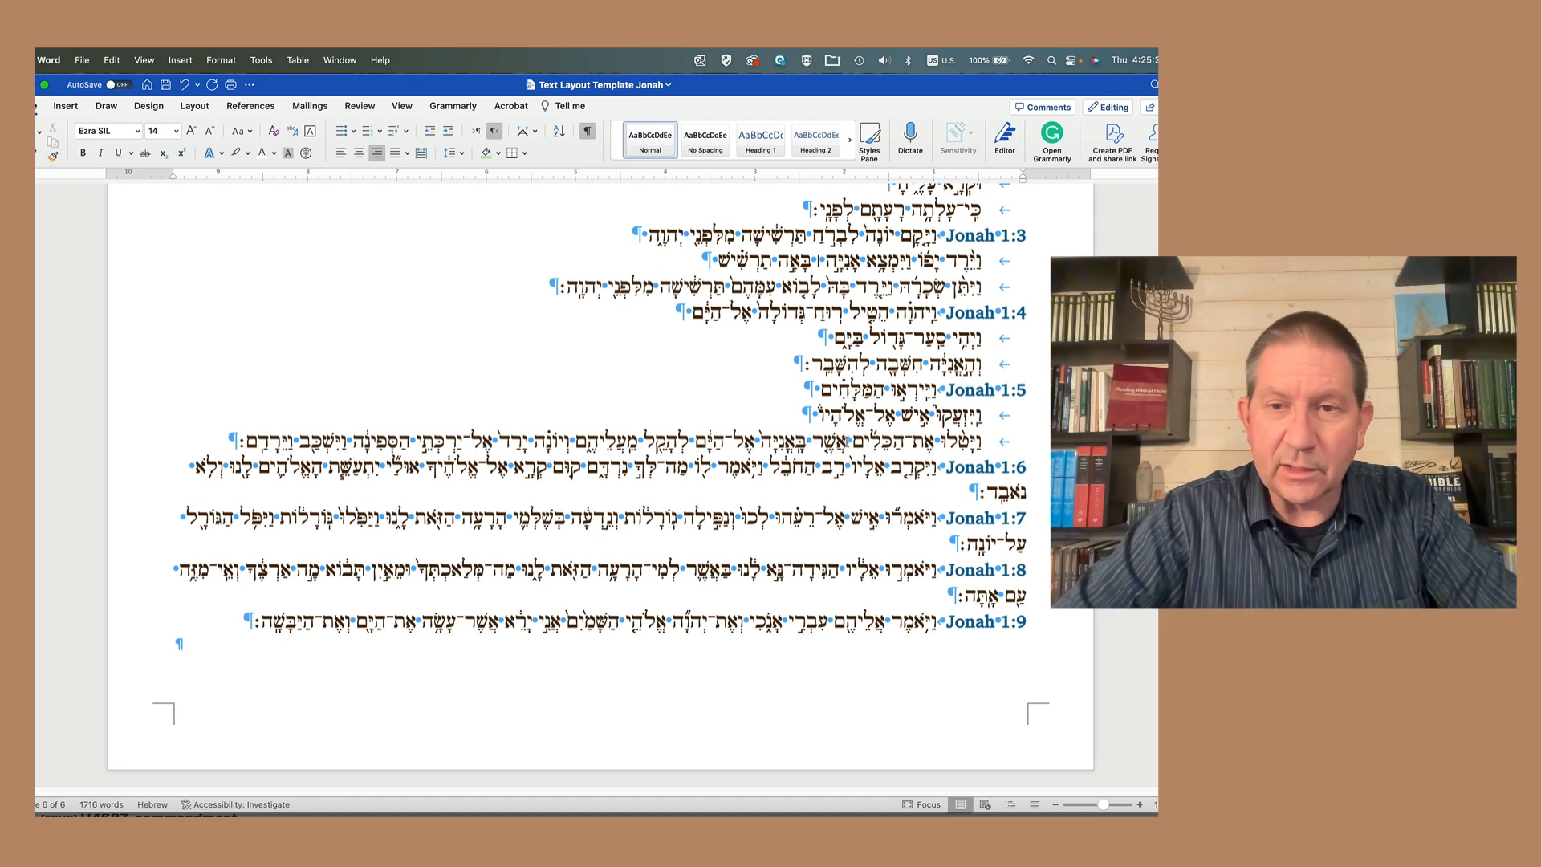
{"action": "key", "text": "Return"}
{"action": "key", "text": "Tab"}
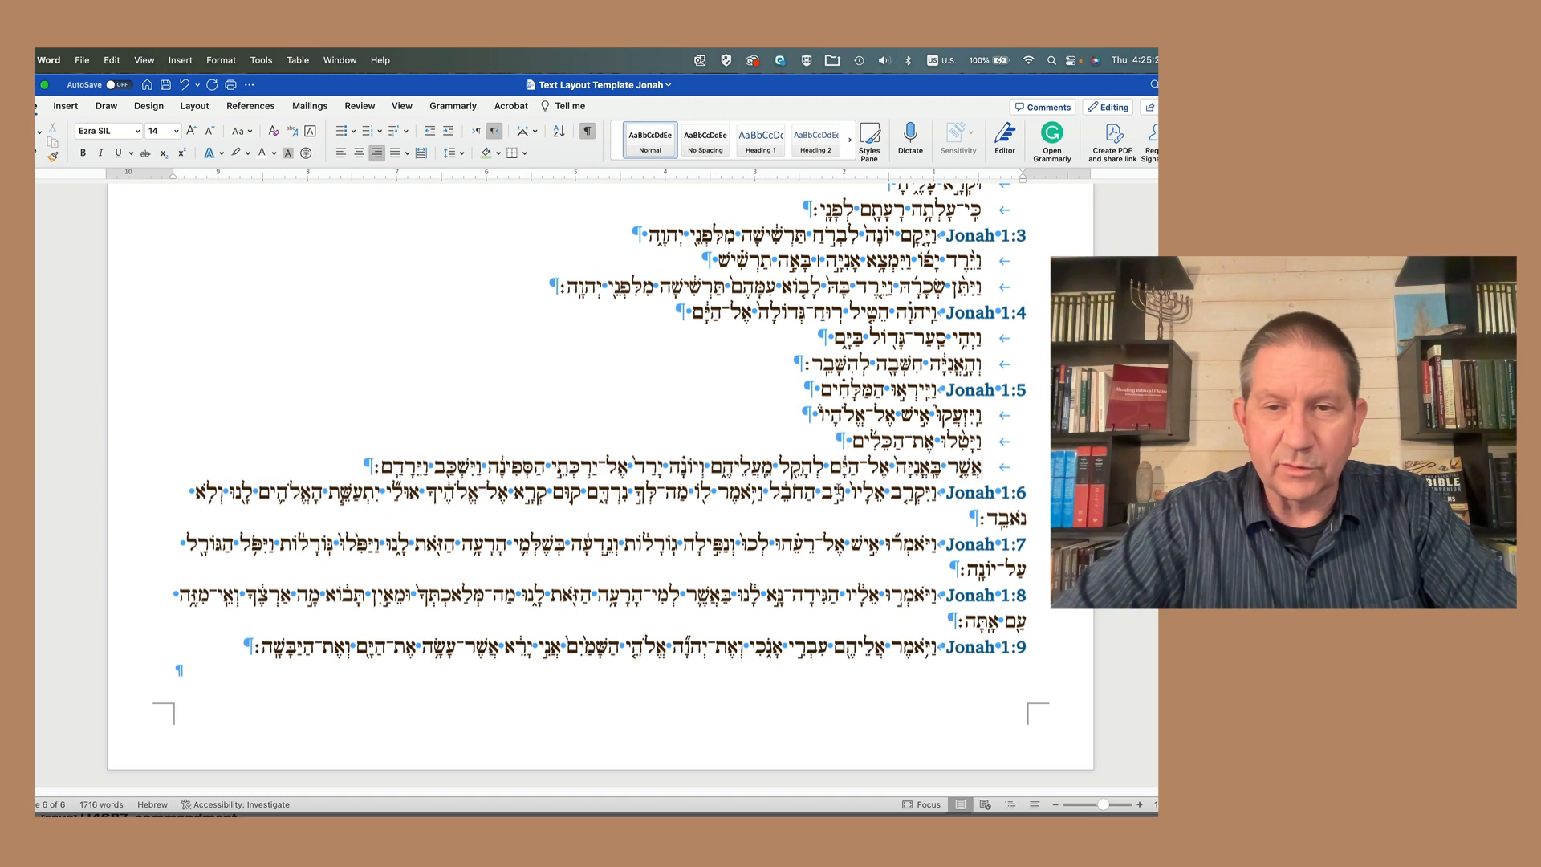
Step: Split the אשר באניה line of Jonah 1:5 after מעליהם, starting a new tab-indented line at ויונה ירד
{"action": "left_click", "coordinate": [843, 465]}
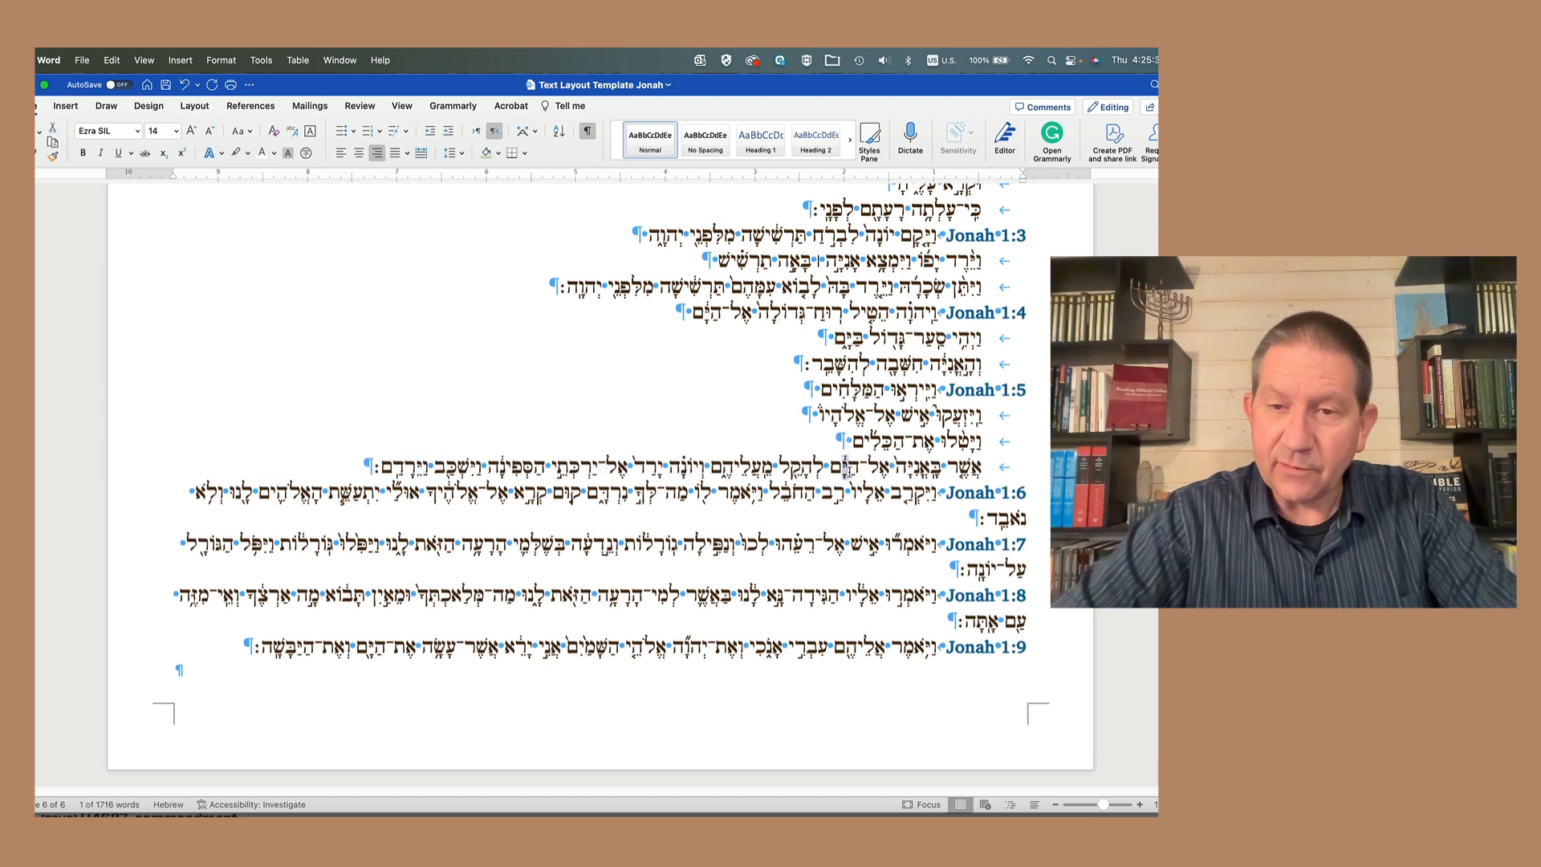
{"action": "left_click_drag", "start_coordinate": [827, 466], "coordinate": [813, 464]}
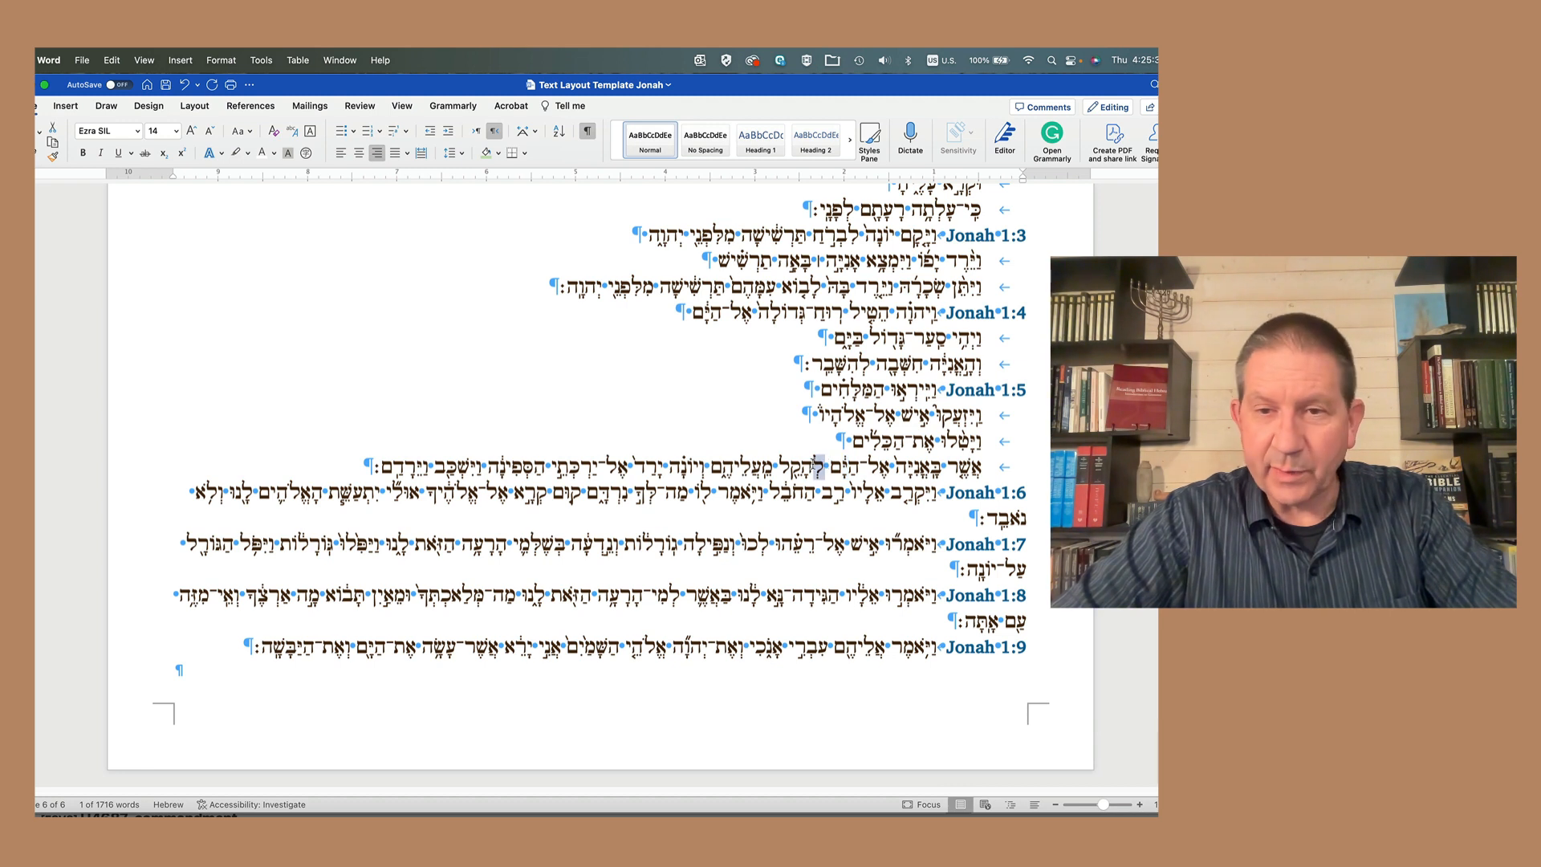
{"action": "left_click", "coordinate": [818, 467]}
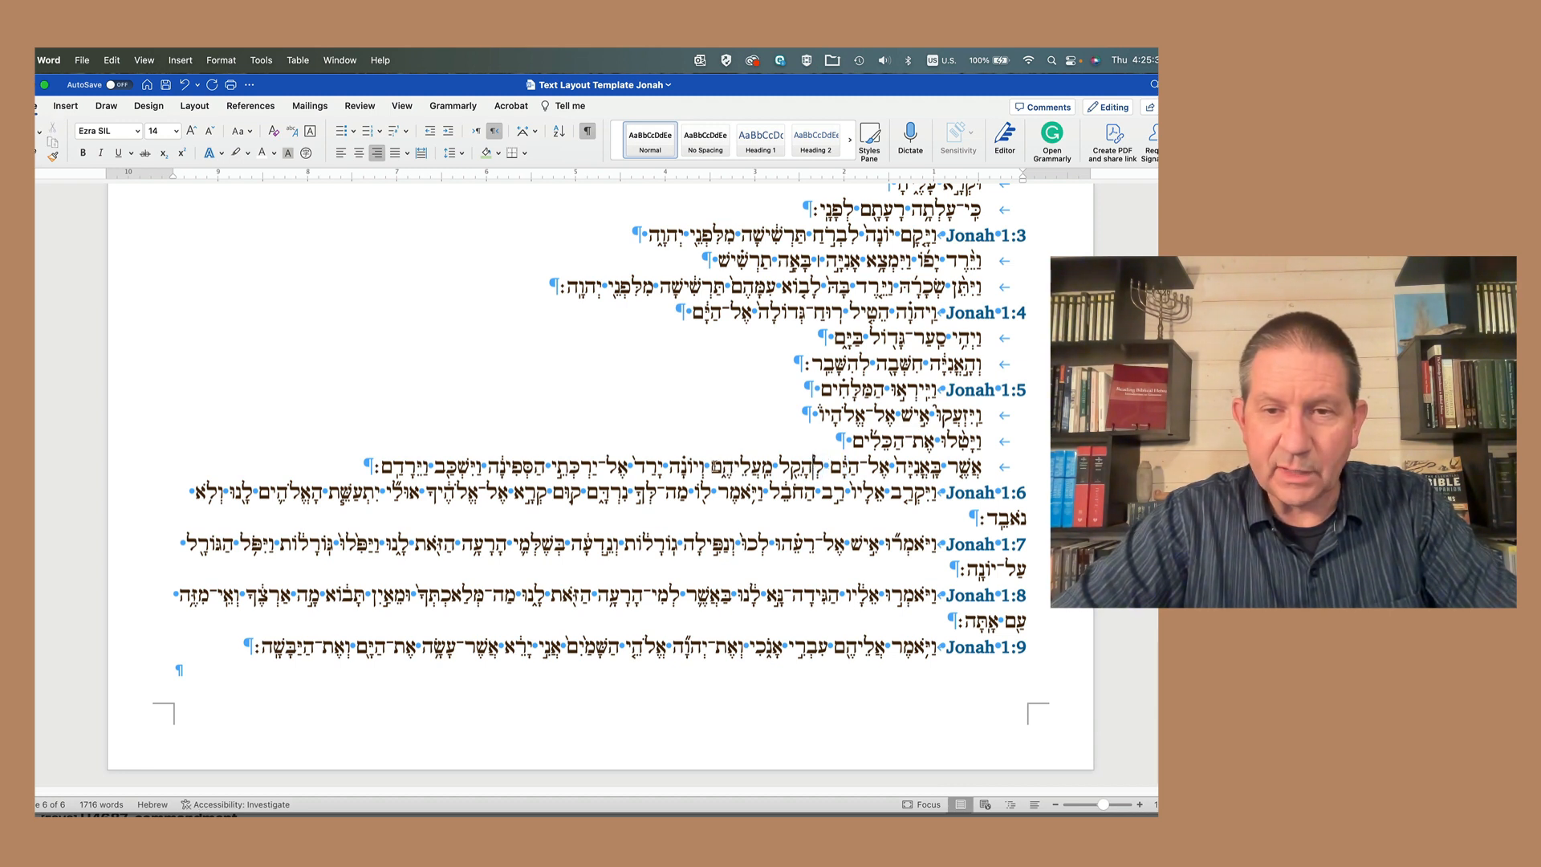
{"action": "left_click_drag", "start_coordinate": [717, 466], "coordinate": [740, 467]}
{"action": "left_click", "coordinate": [706, 464]}
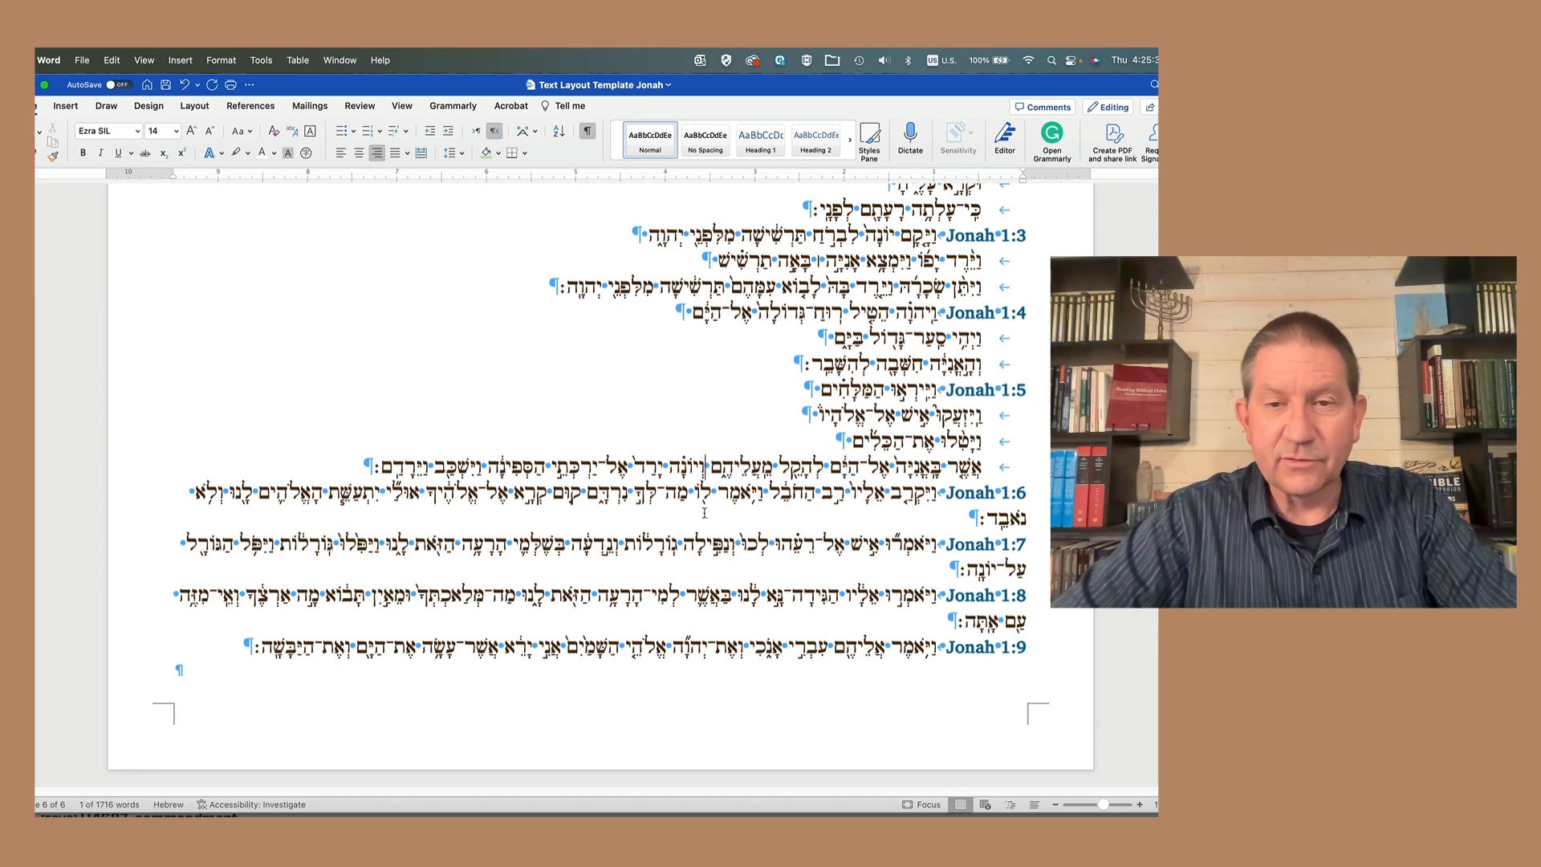
{"action": "key", "text": "Return"}
{"action": "key", "text": "Tab"}
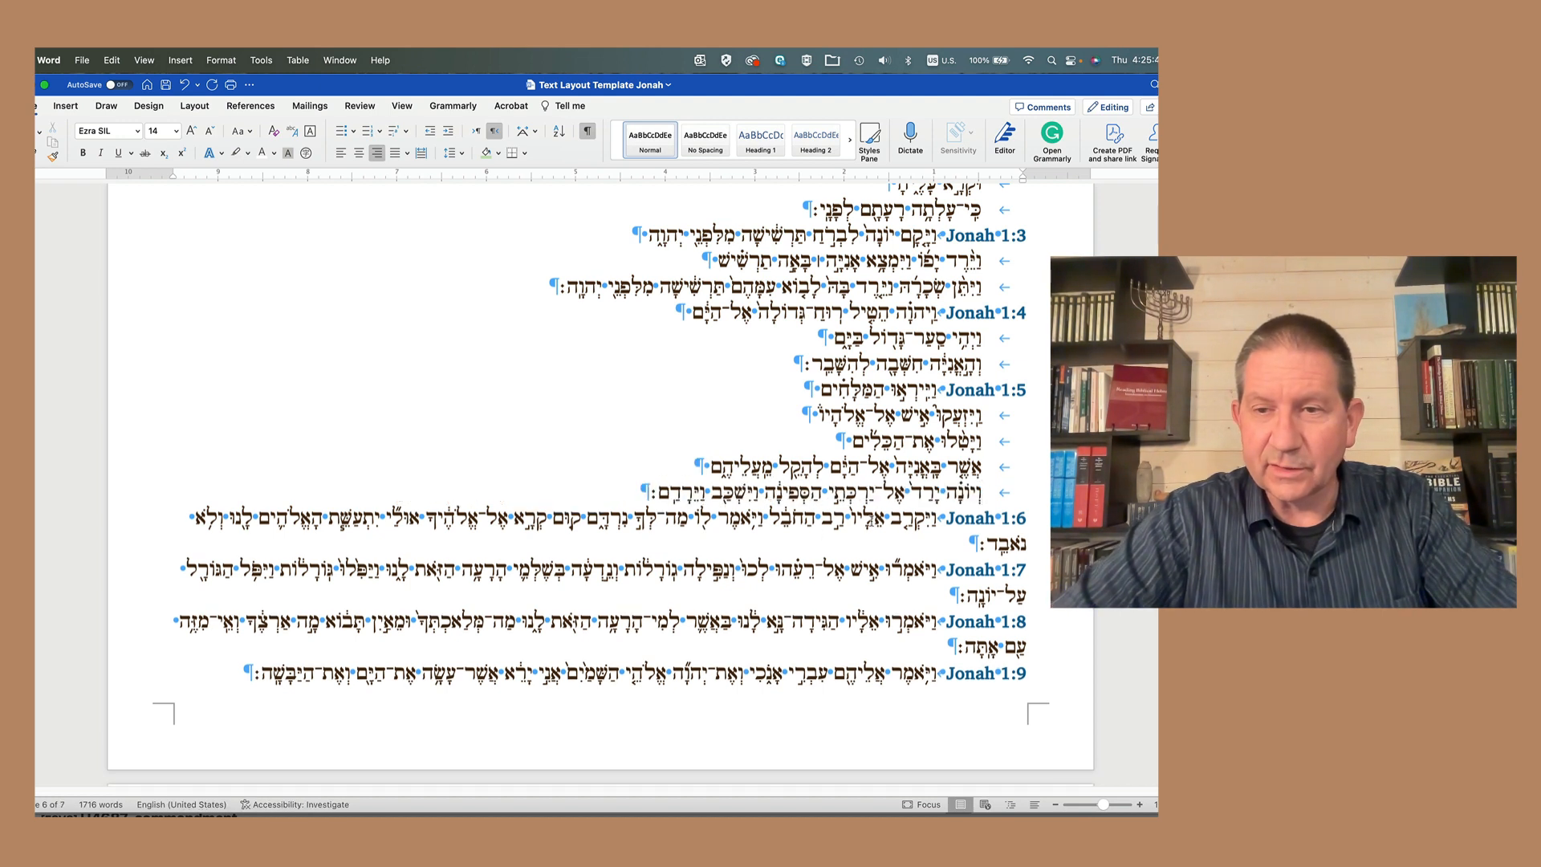
Step: Split the end of Jonah 1:5 into separate tab-indented lines for וישכב and וירדם
{"action": "left_click_drag", "start_coordinate": [948, 491], "coordinate": [969, 492]}
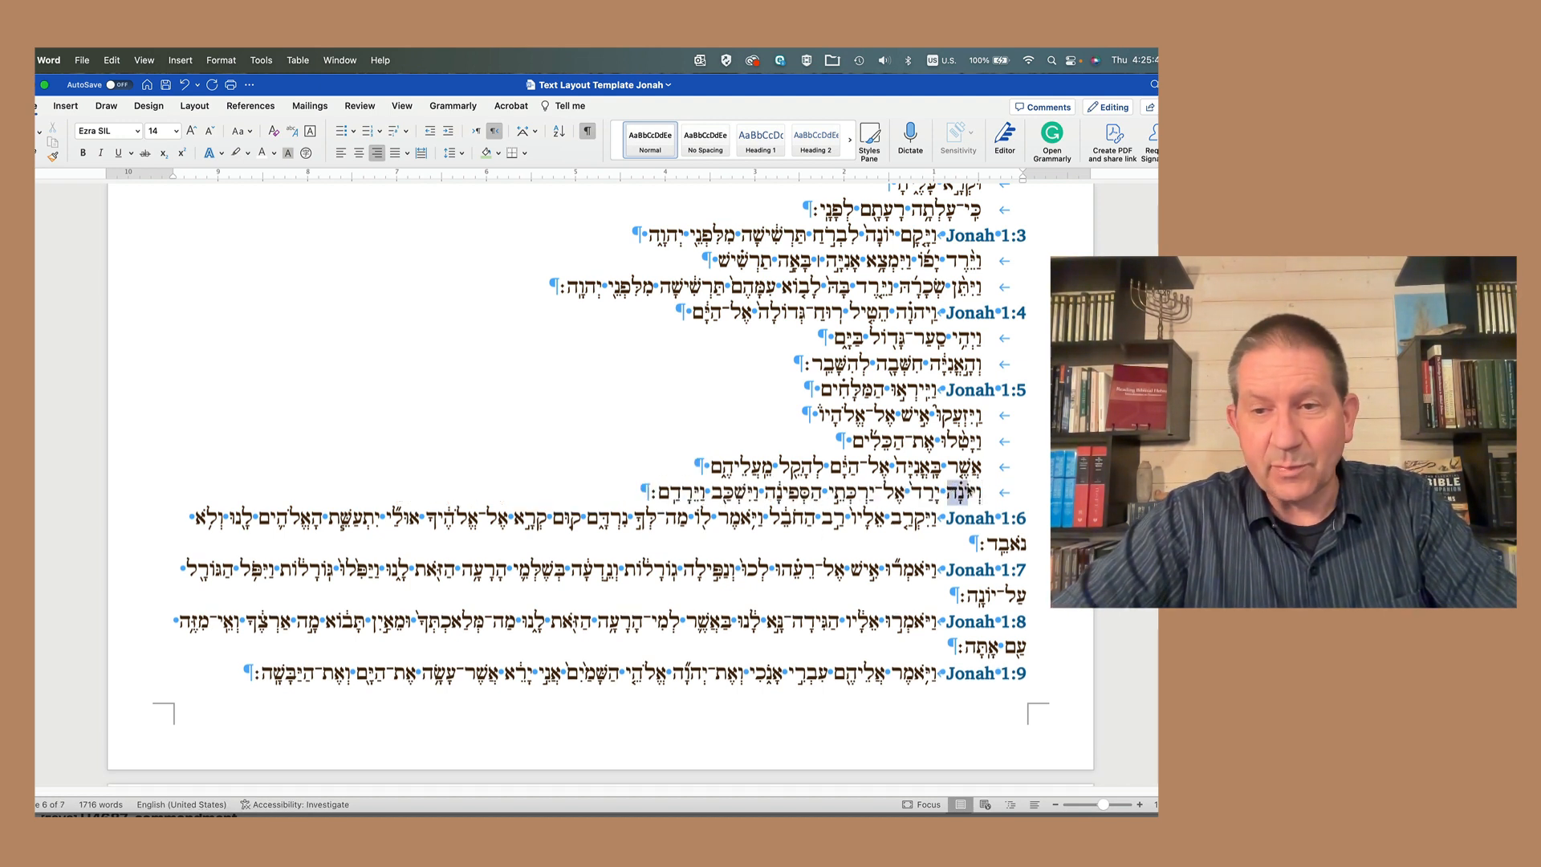
{"action": "left_click", "coordinate": [965, 497]}
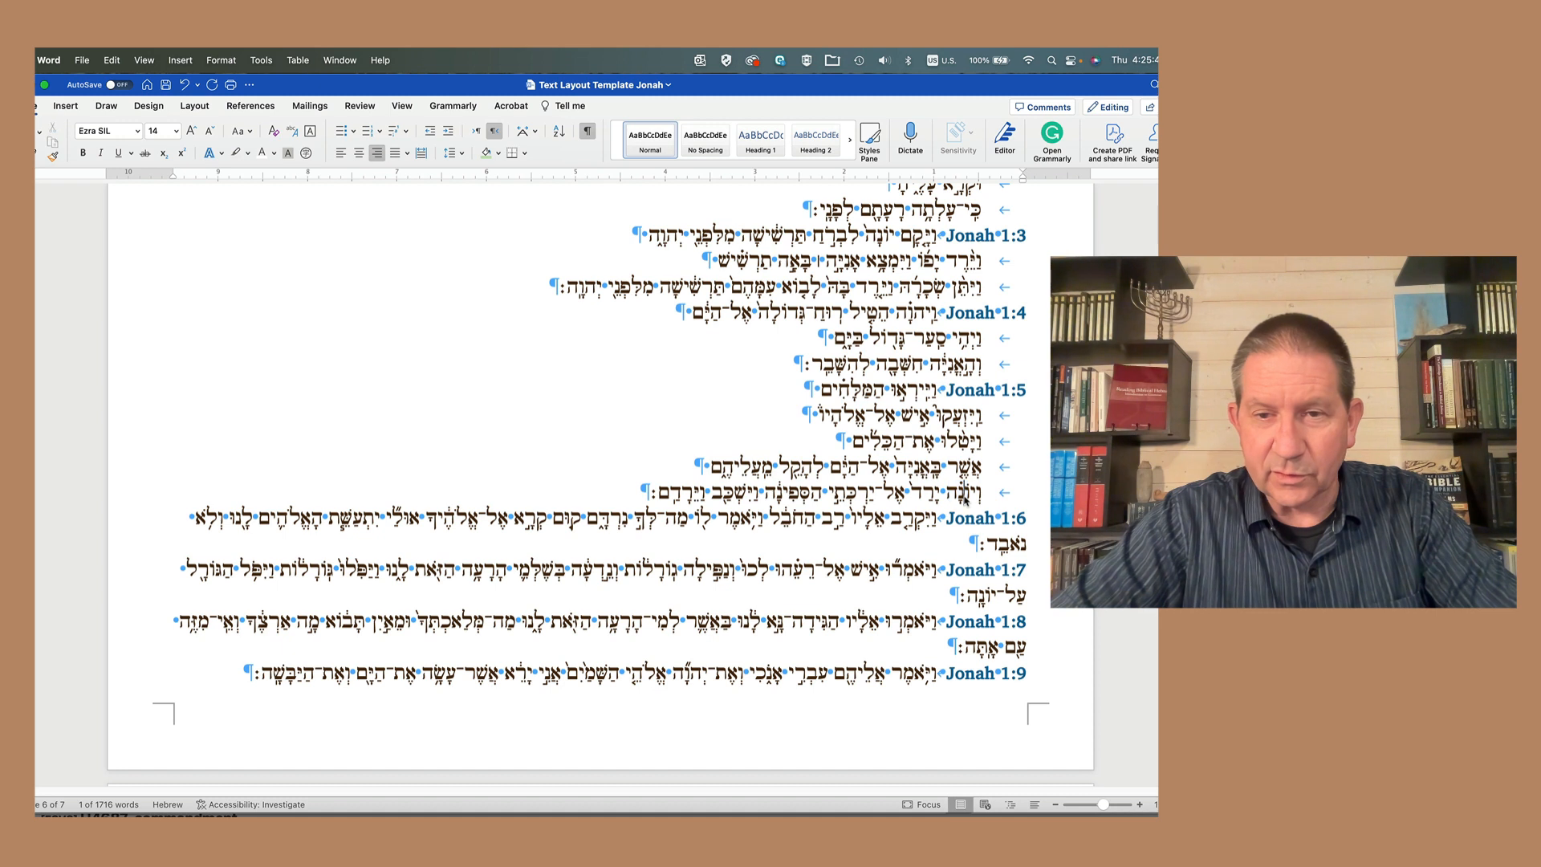
{"action": "left_click_drag", "start_coordinate": [785, 489], "coordinate": [777, 490]}
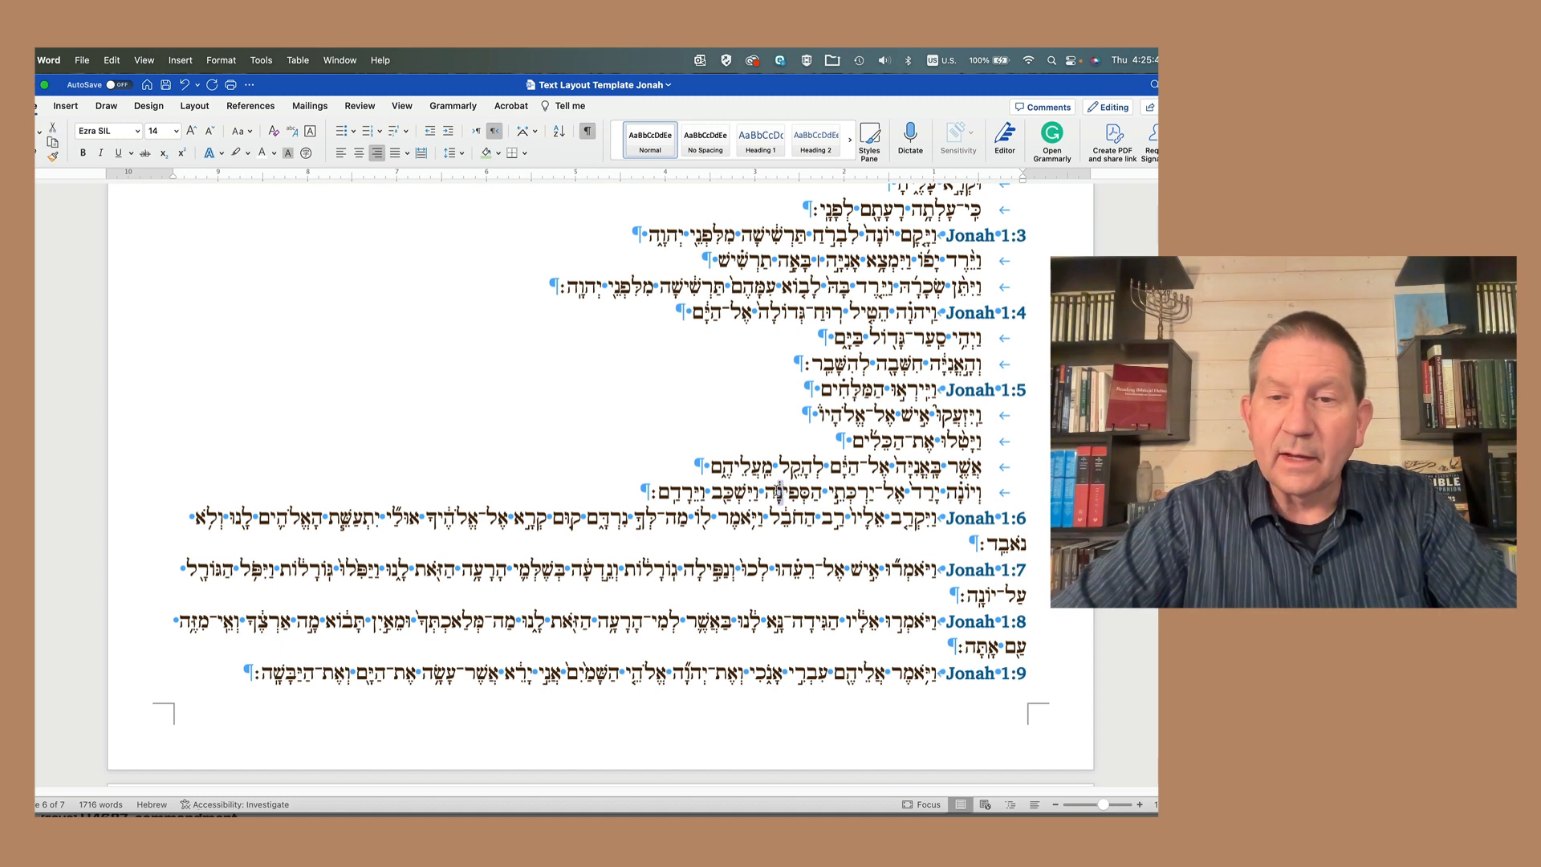
{"action": "left_click", "coordinate": [761, 491]}
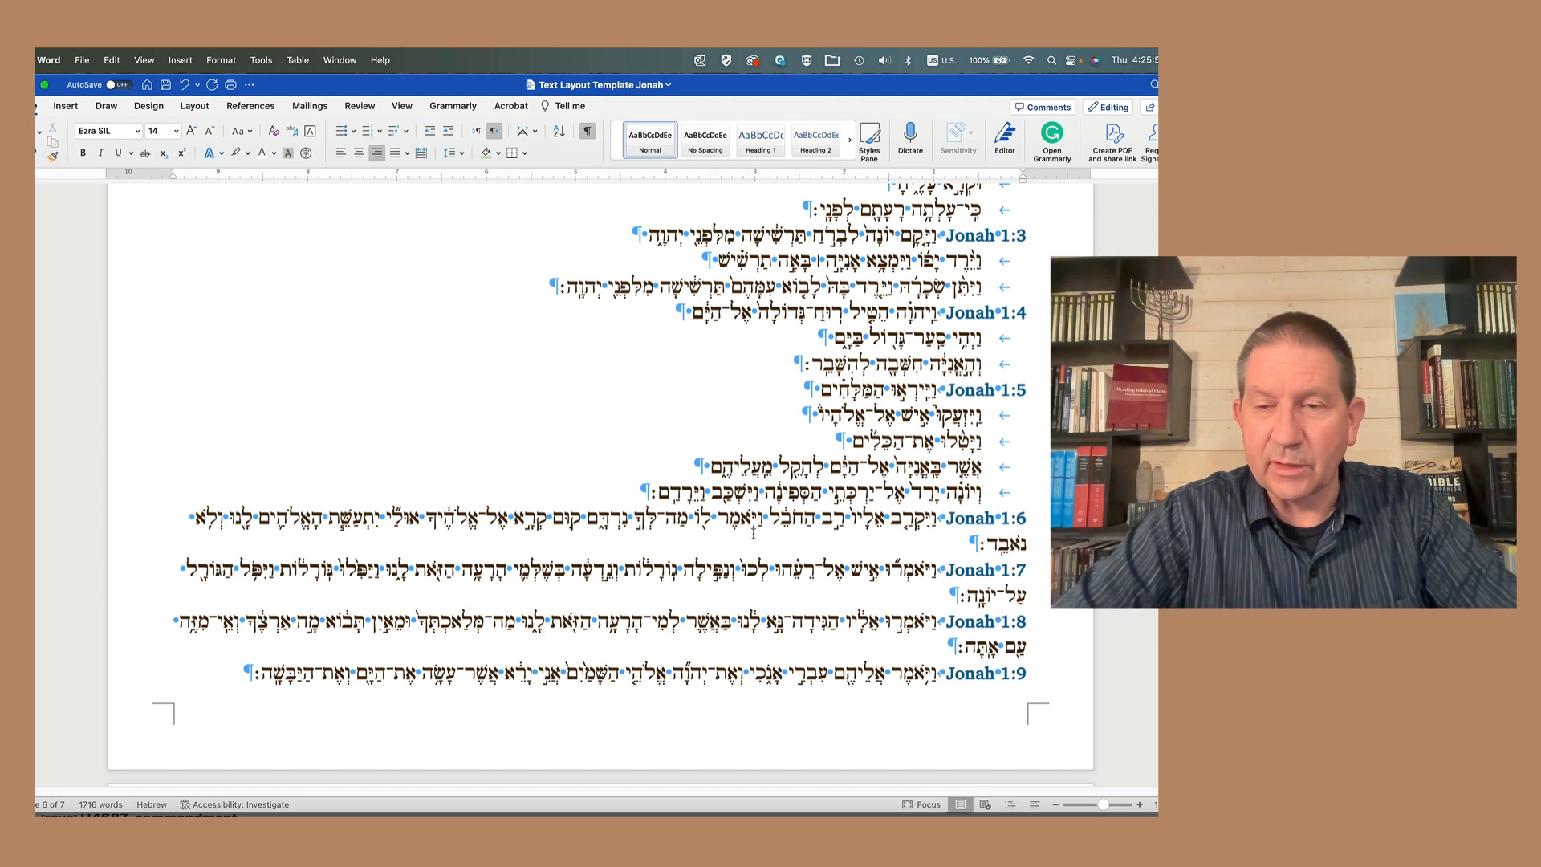
{"action": "key", "text": "Return"}
{"action": "key", "text": "Tab"}
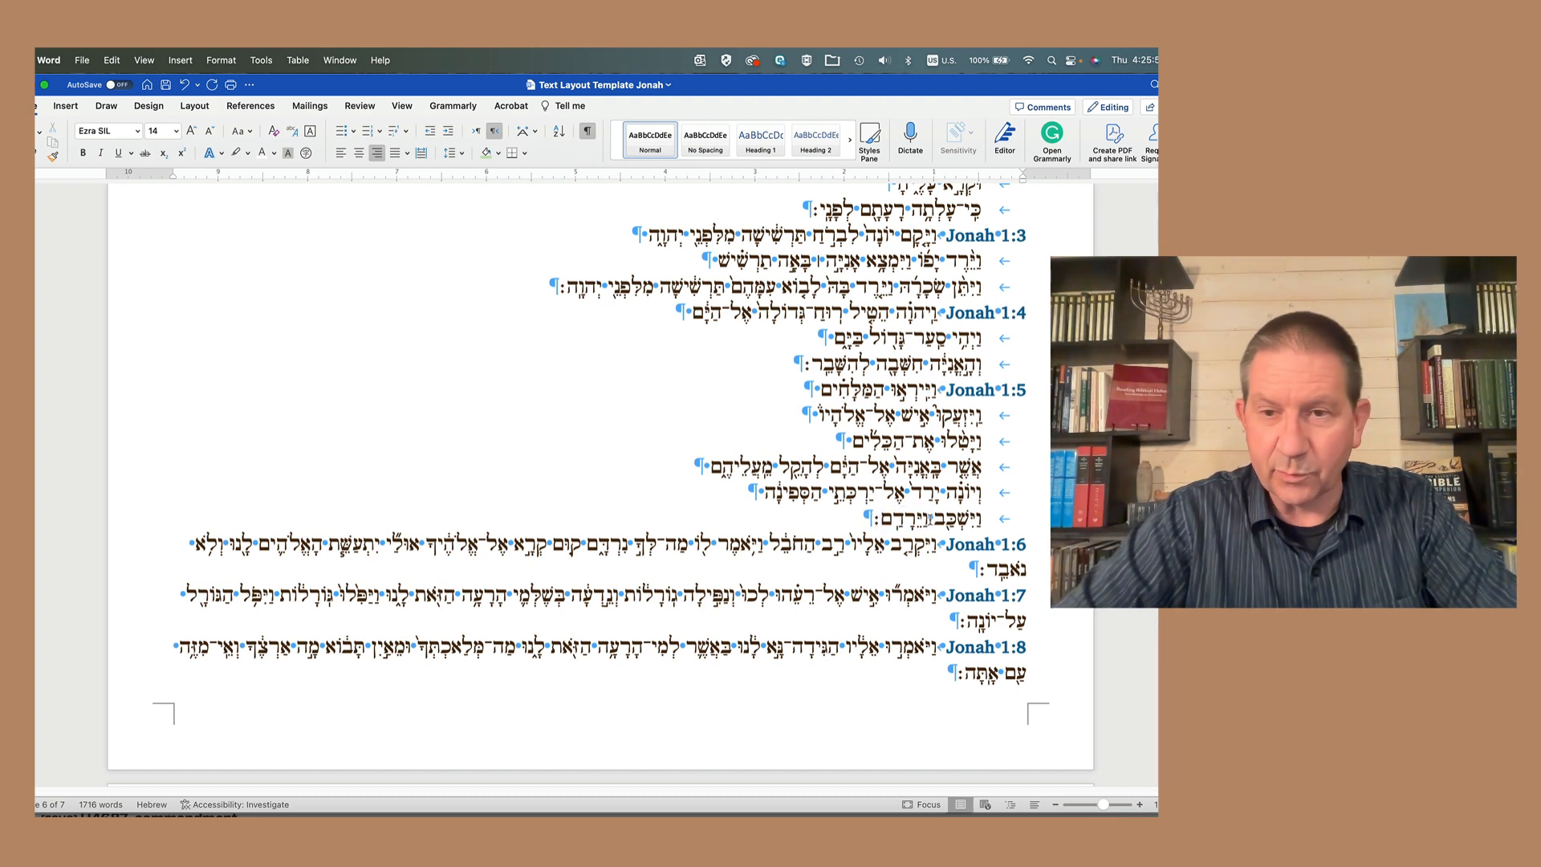
{"action": "key", "text": "Return"}
{"action": "key", "text": "Tab"}
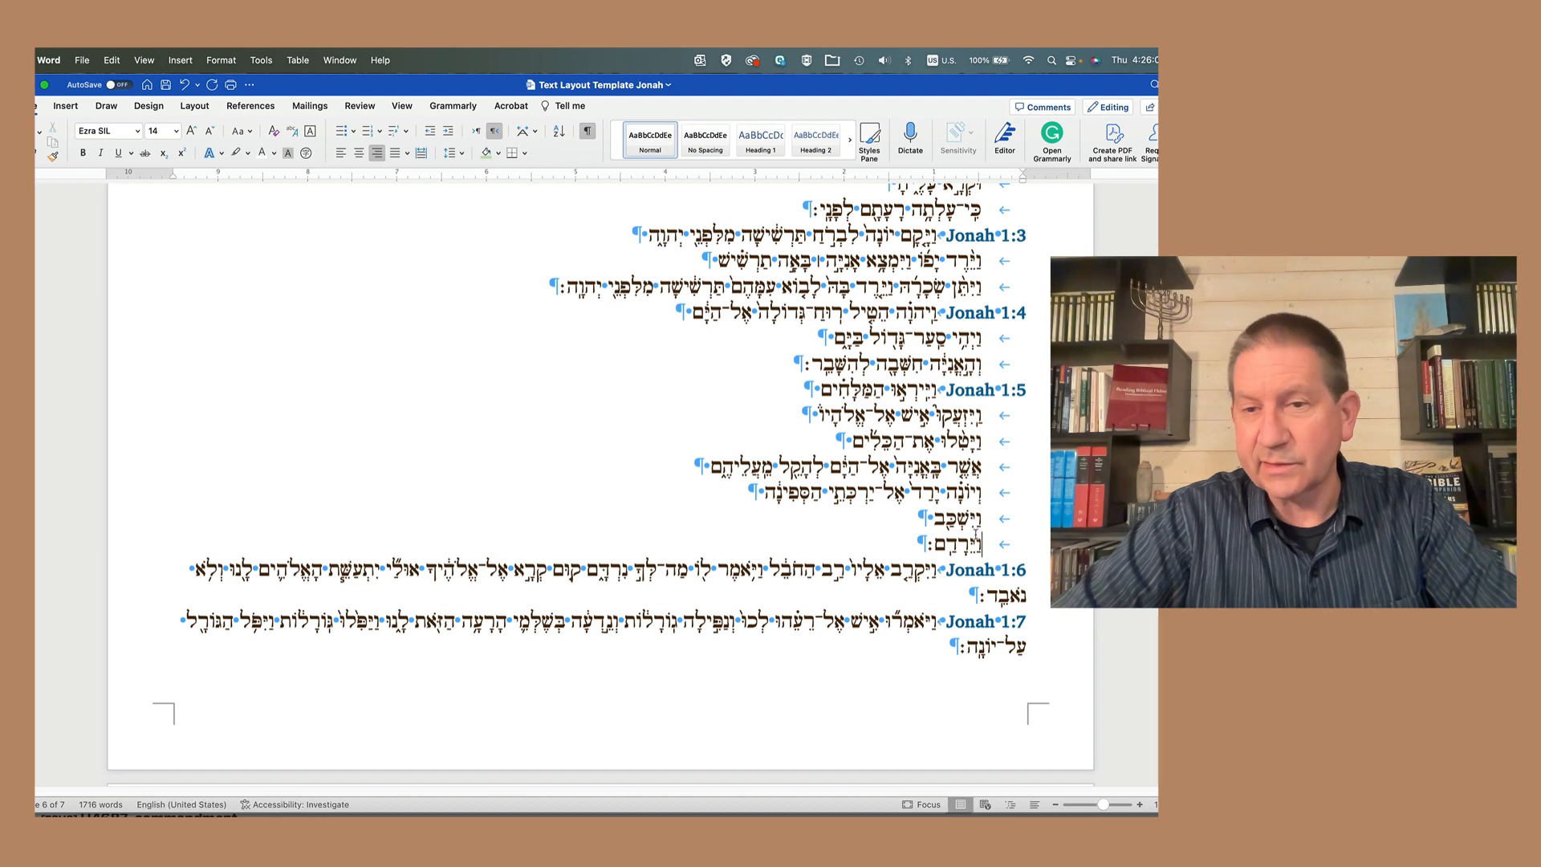
Step: Split Jonah 1:6 after רב החבל, placing the text from ויאמר לו on a new tab-indented line
{"action": "scroll", "coordinate": [602, 401], "scroll_direction": "down", "scroll_amount": 3}
{"action": "scroll", "coordinate": [975, 534], "scroll_direction": "down", "scroll_amount": 1}
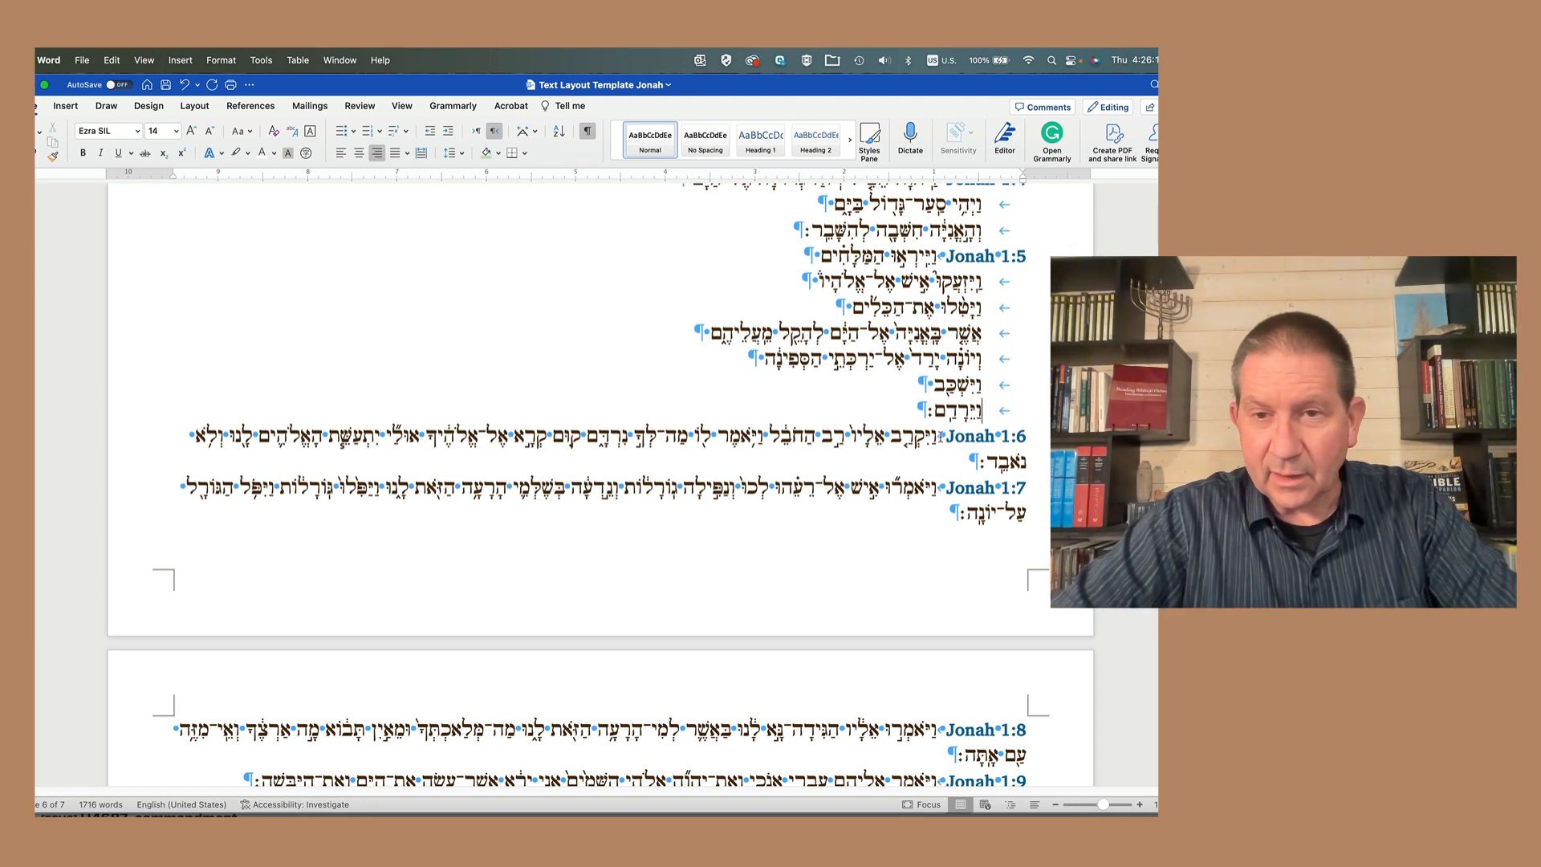
{"action": "left_click", "coordinate": [773, 438]}
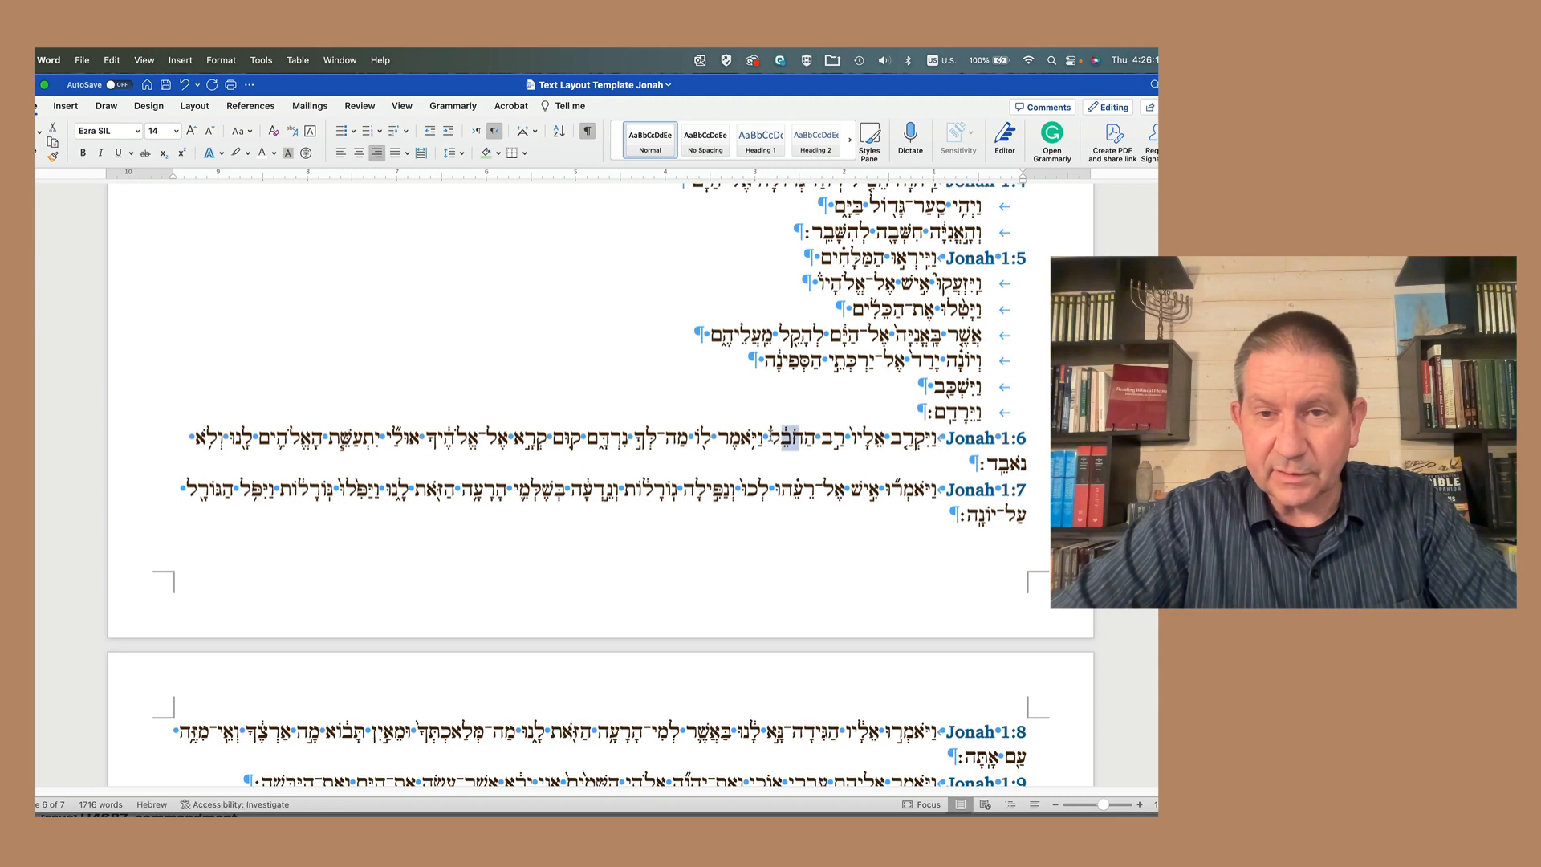
{"action": "key", "text": "Return"}
{"action": "key", "text": "Tab"}
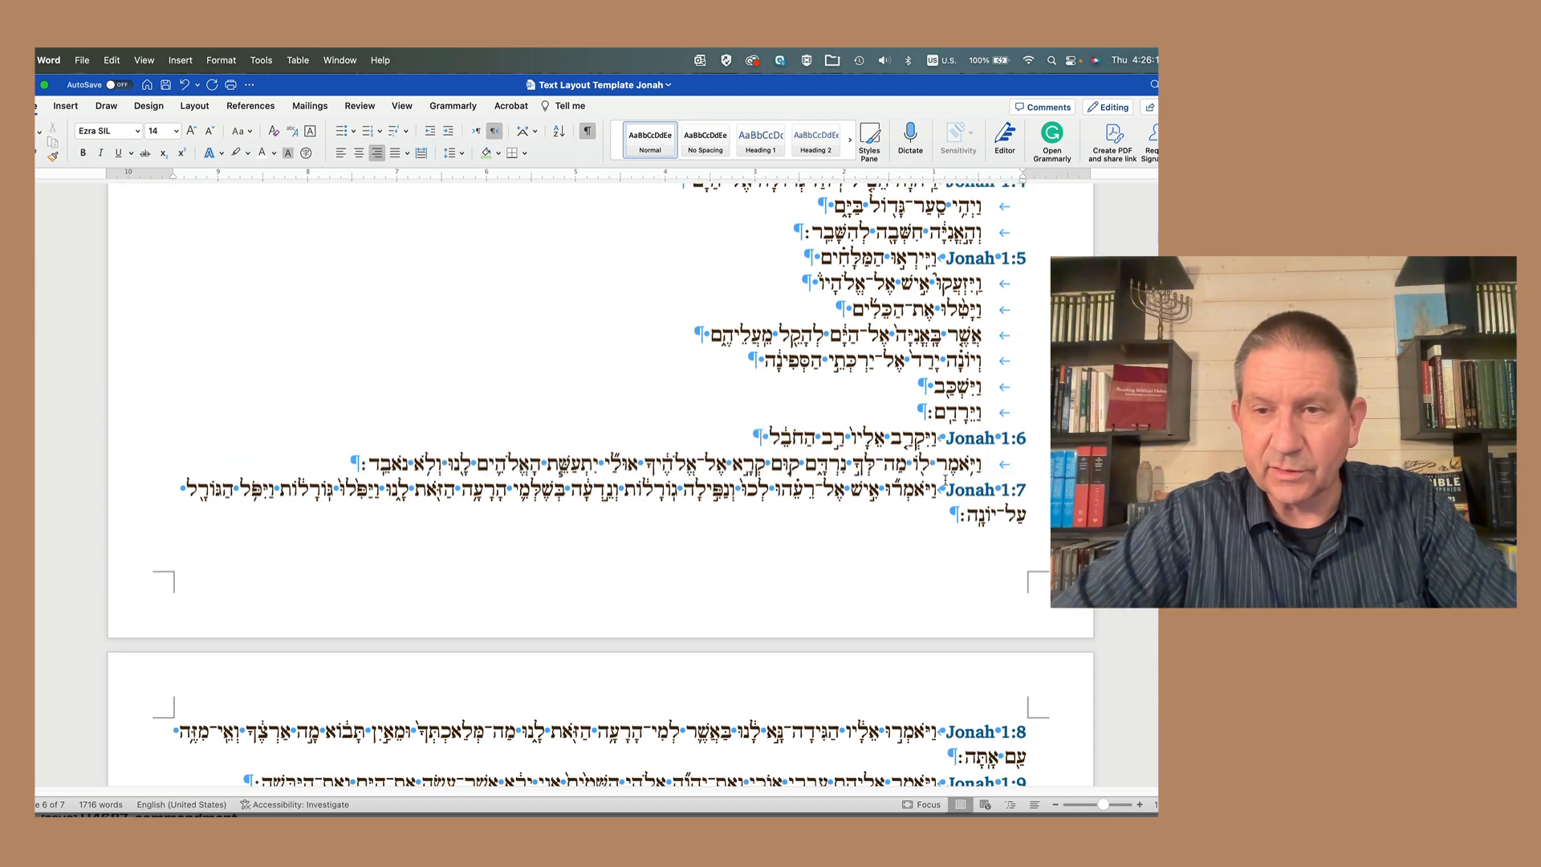
Step: Separate the speech introduction ויאמר לו in Jonah 1:6 from the quotation, starting a tab-indented line at מה־לך נרדם
{"action": "double_click", "coordinate": [986, 462]}
{"action": "left_click_drag", "start_coordinate": [948, 461], "coordinate": [936, 462]}
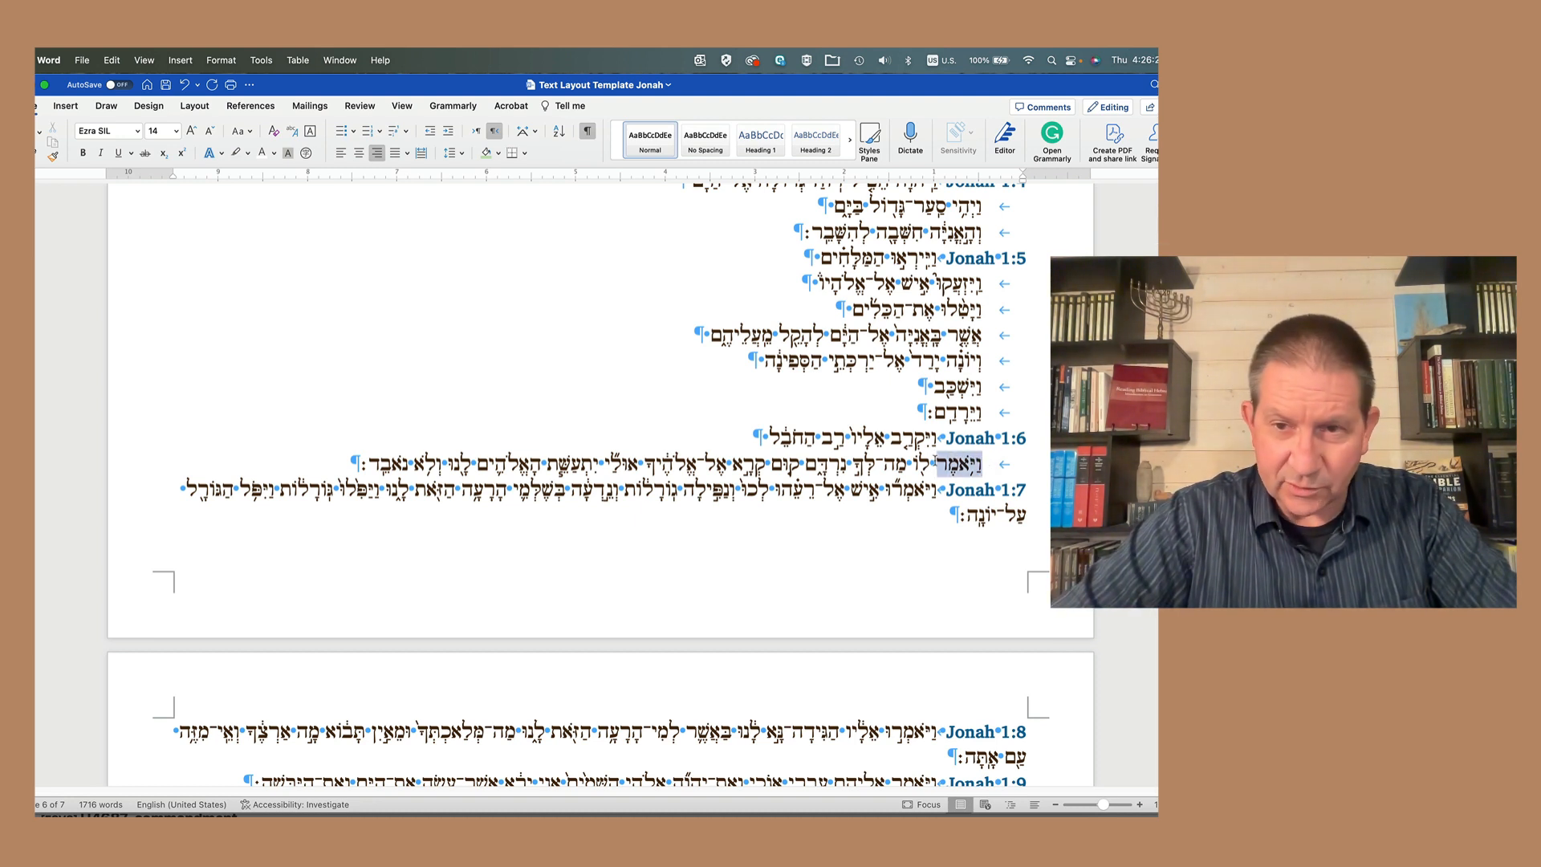
{"action": "left_click_drag", "start_coordinate": [937, 464], "coordinate": [916, 460]}
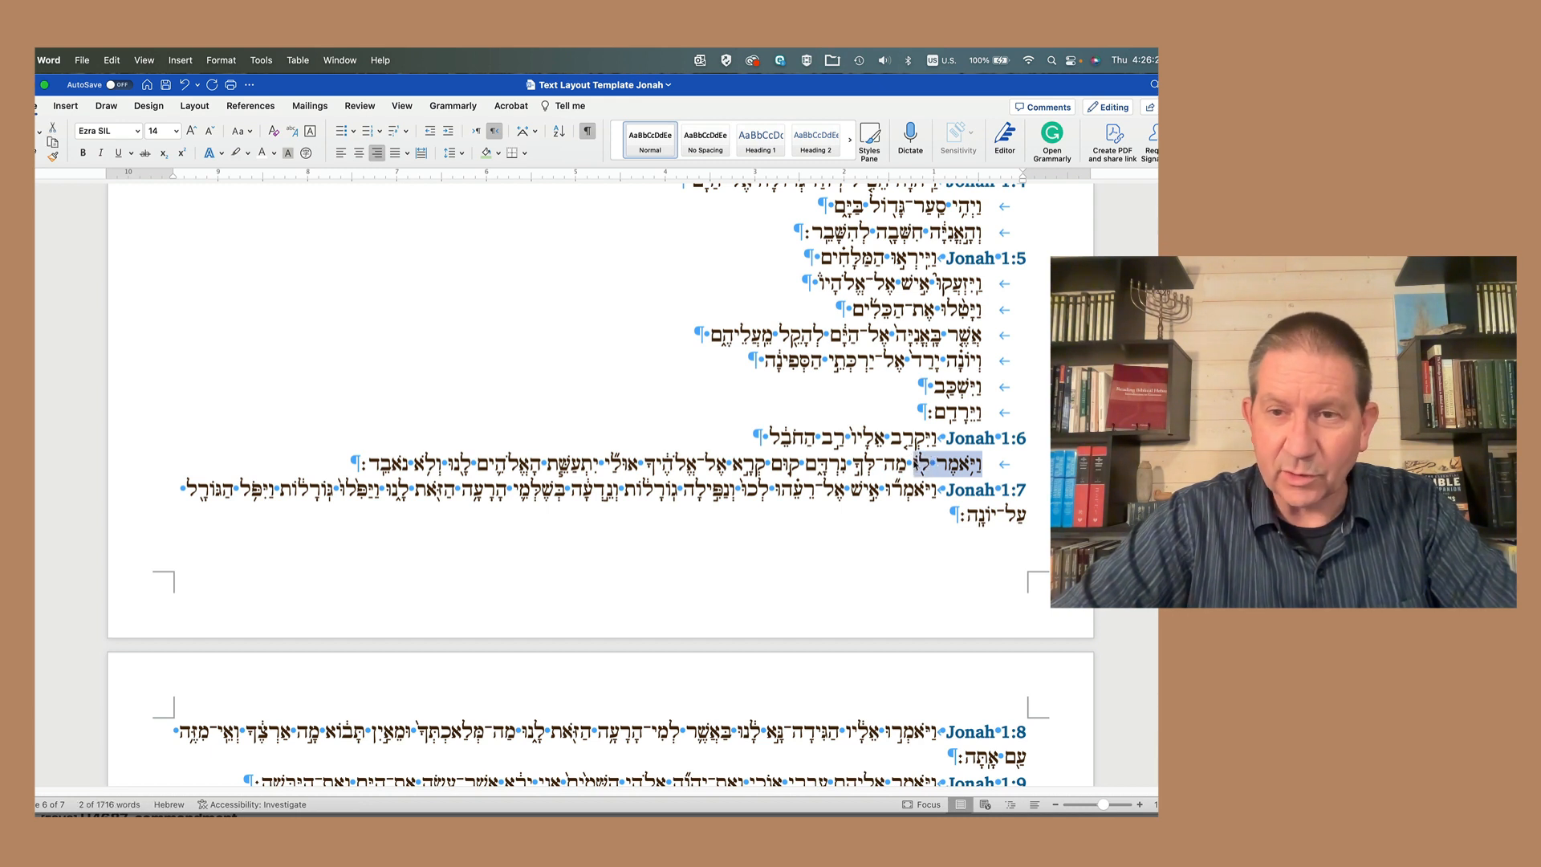
{"action": "left_click", "coordinate": [908, 464]}
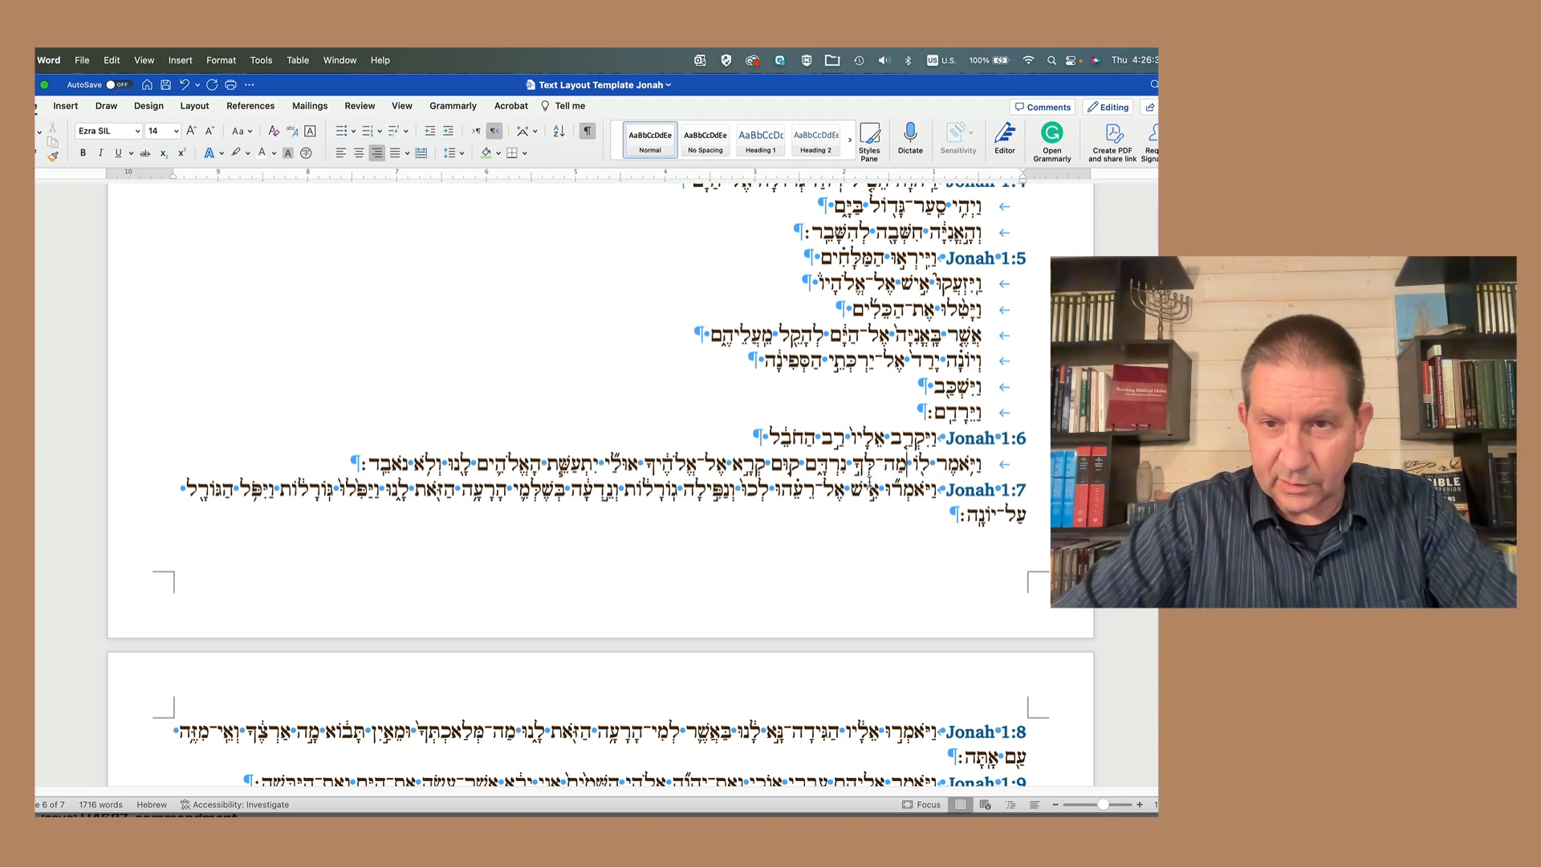
{"action": "key", "text": "Return"}
{"action": "key", "text": "Tab"}
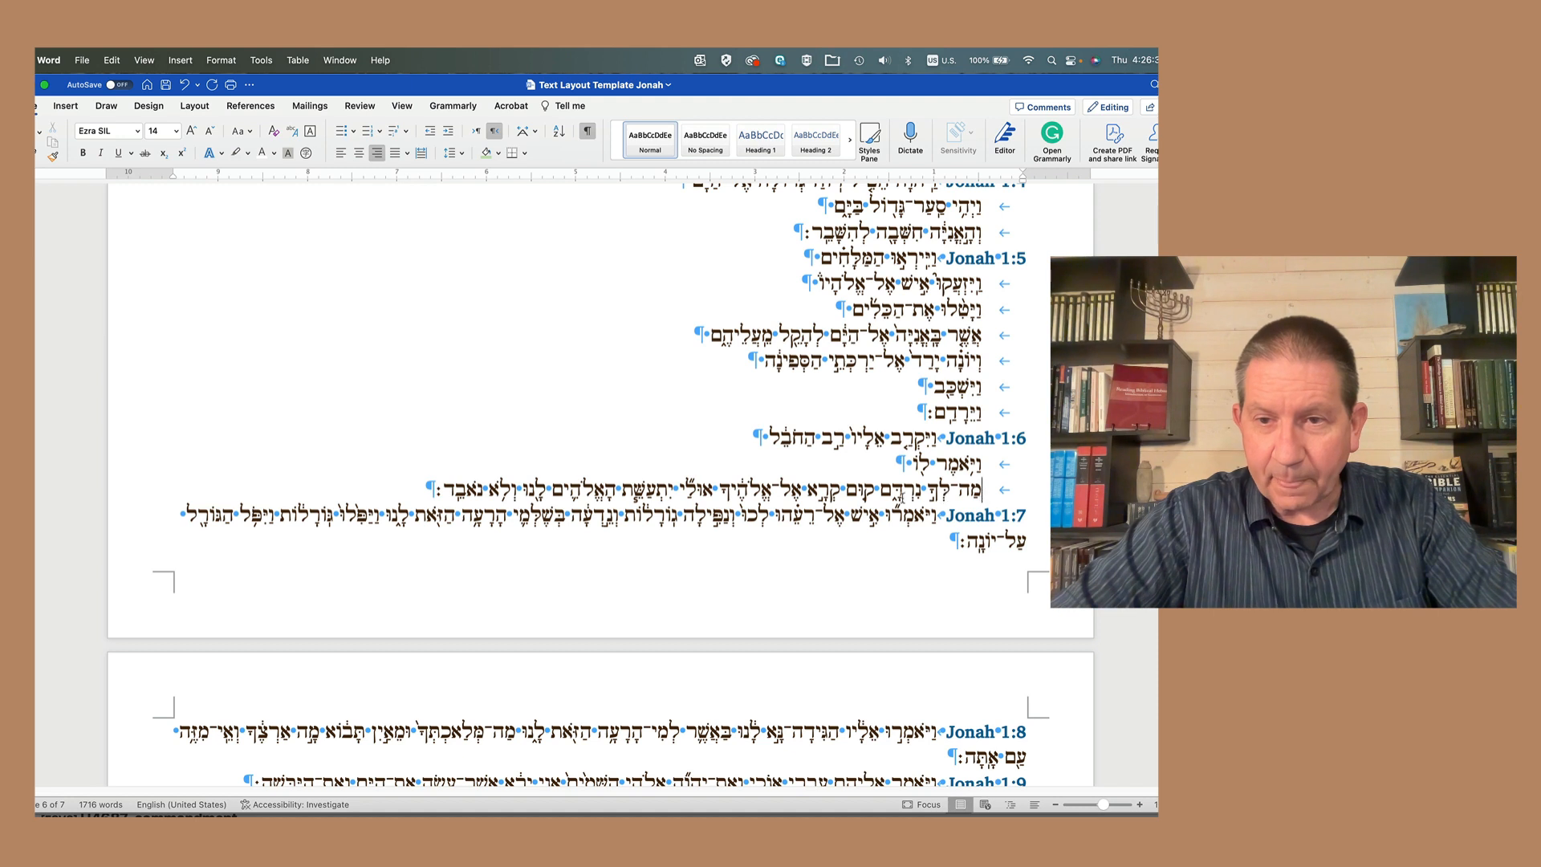
Step: Split the quotation in Jonah 1:6 after נרדם, placing the text from קום קרא on a new tab-indented line
{"action": "mouse_move", "coordinate": [893, 493]}
{"action": "left_mouse_down"}
{"action": "mouse_move", "coordinate": [912, 494]}
{"action": "mouse_move", "coordinate": [846, 490]}
{"action": "mouse_move", "coordinate": [875, 489]}
{"action": "left_mouse_up"}
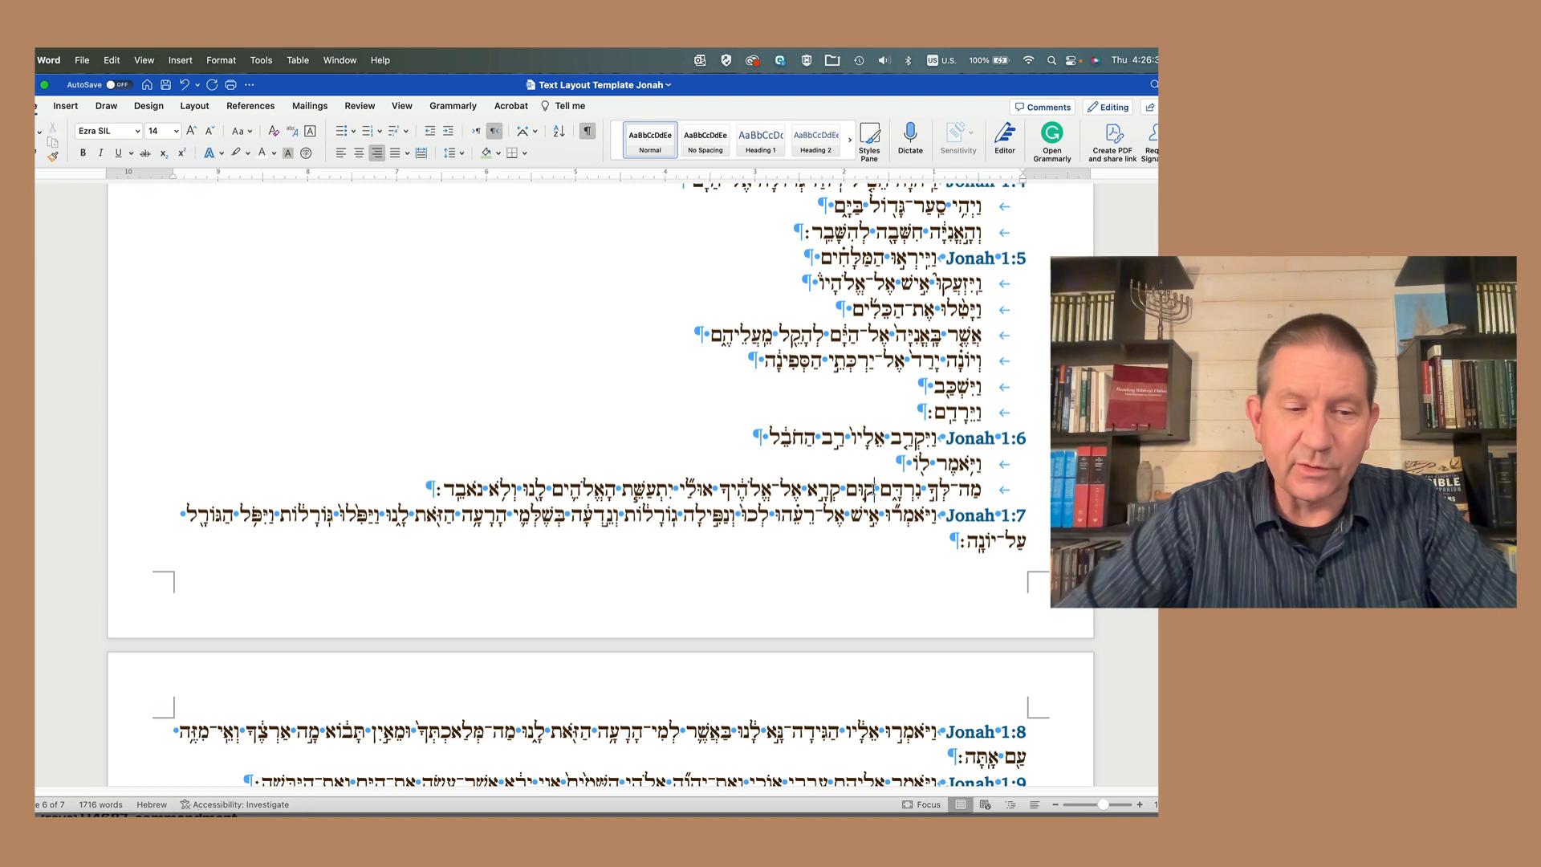
{"action": "key", "text": "shift+Return"}
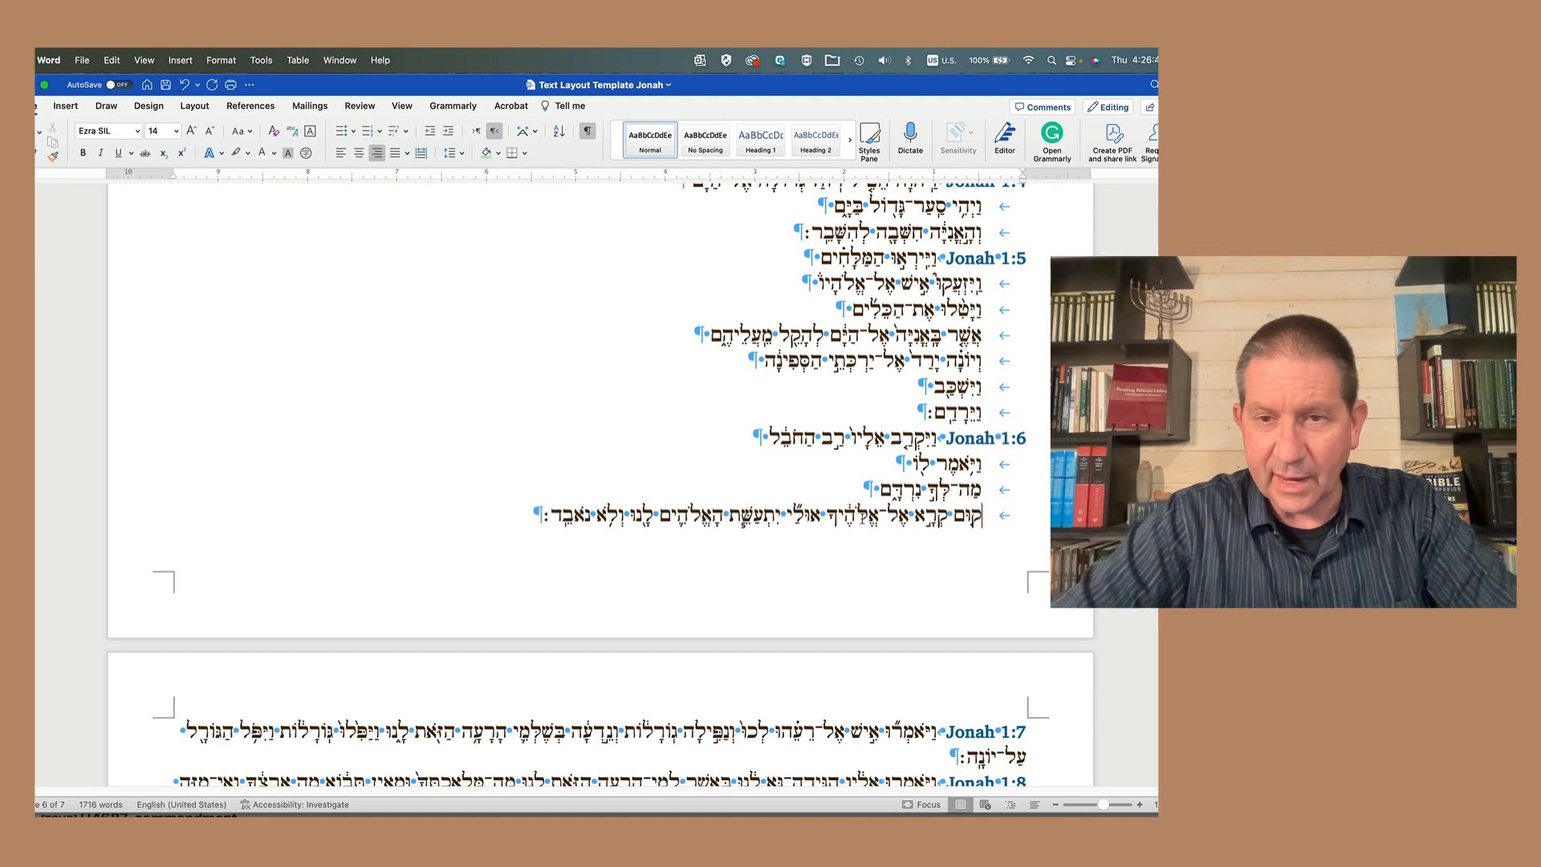
{"action": "left_click_drag", "start_coordinate": [844, 515], "coordinate": [865, 516]}
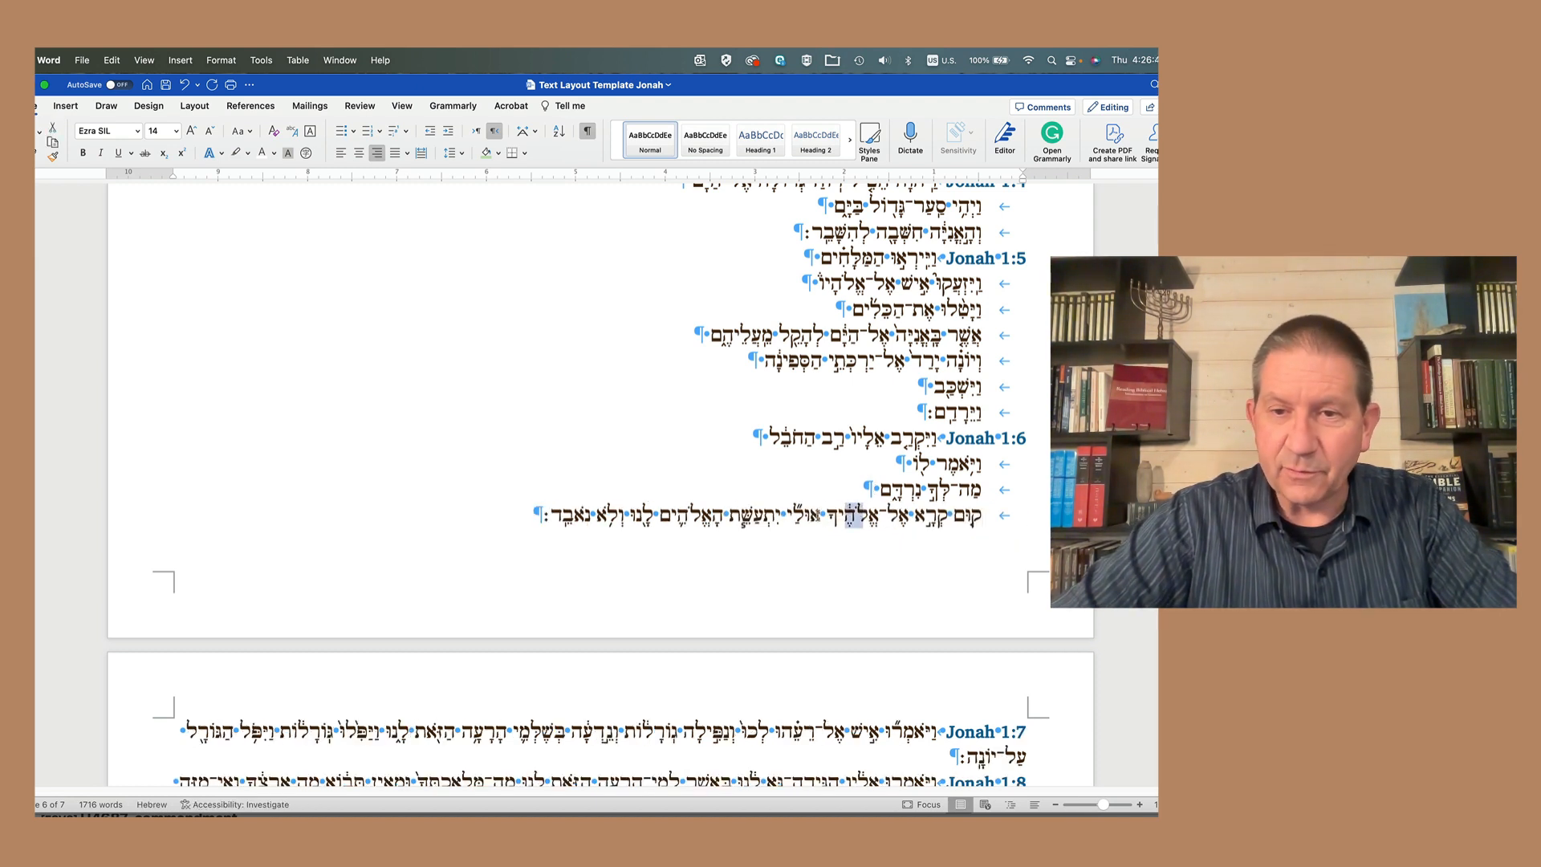
Step: Split the rest of the quotation in Jonah 1:6 into separate tab-indented lines starting at אולי יתעשת and ולא נאבד
{"action": "left_click", "coordinate": [820, 517]}
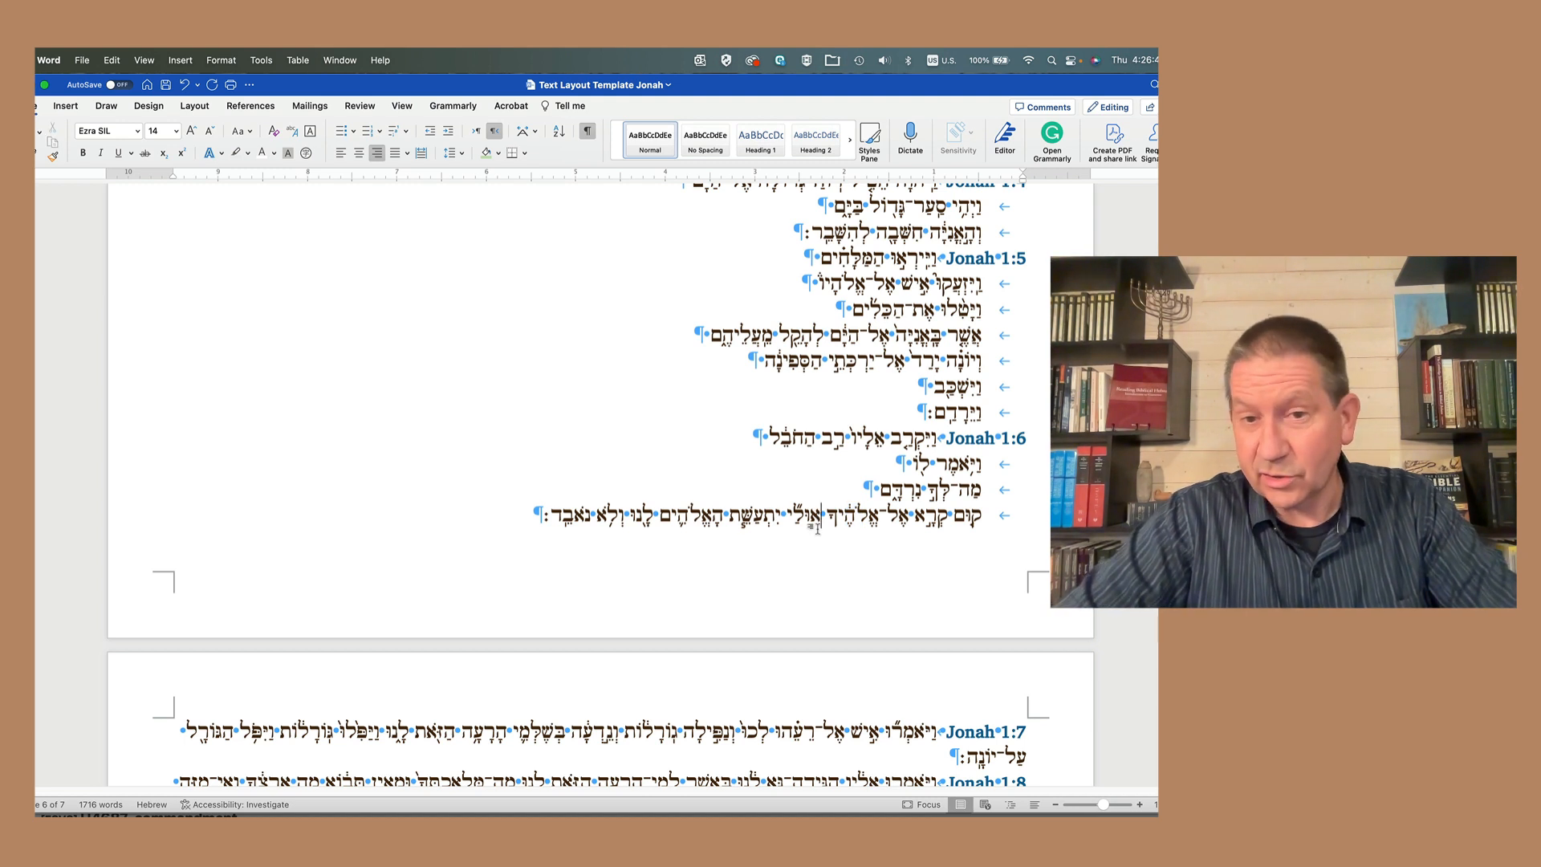
{"action": "key", "text": "shift+Return"}
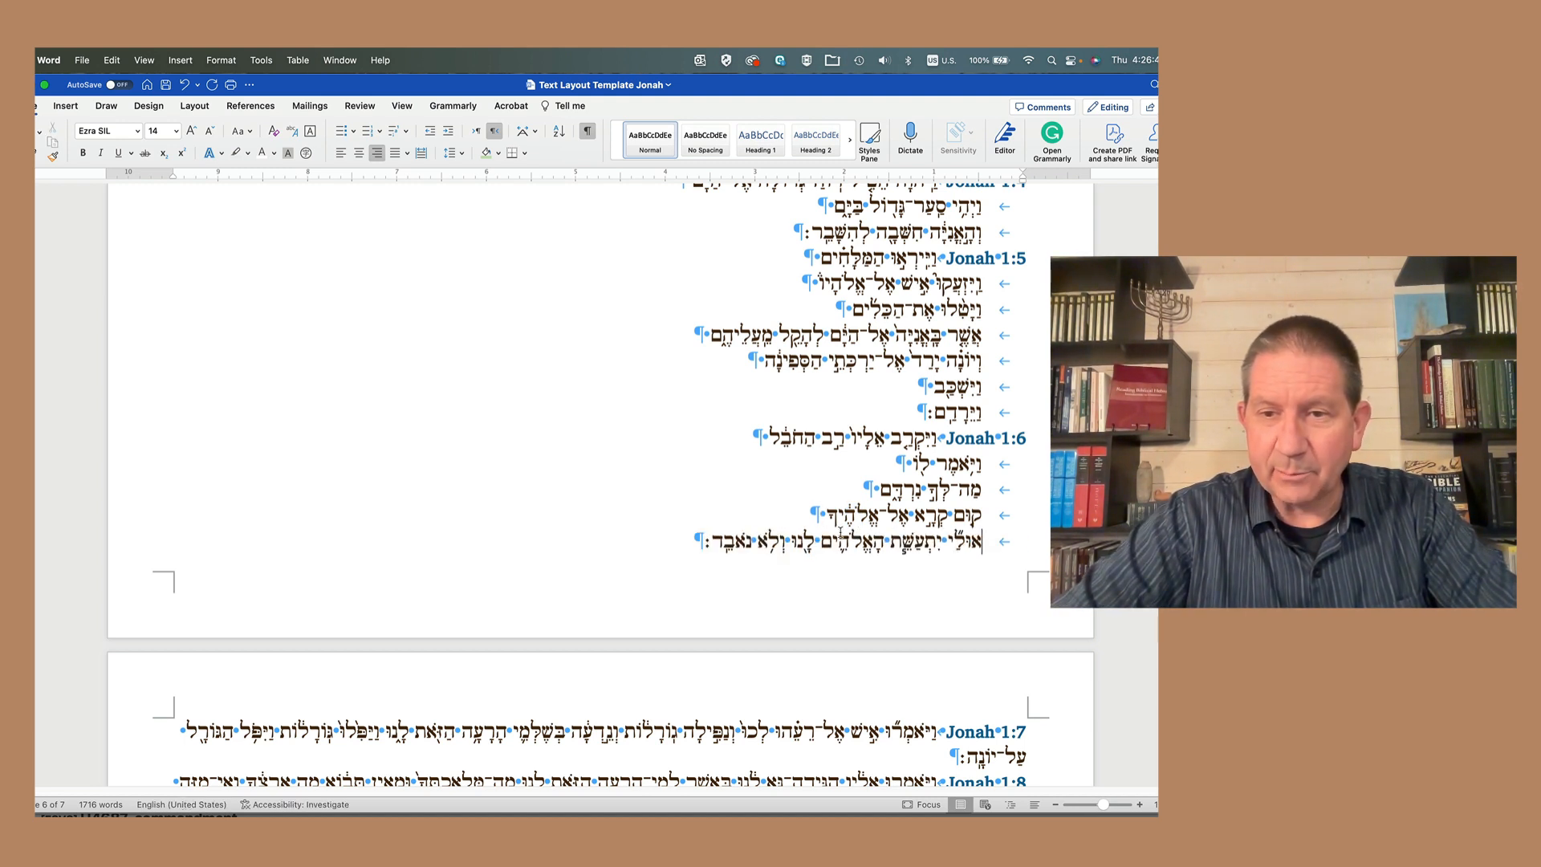
{"action": "scroll", "coordinate": [840, 532], "scroll_direction": "down", "scroll_amount": 2}
{"action": "scroll", "coordinate": [840, 533], "scroll_direction": "down", "scroll_amount": 2}
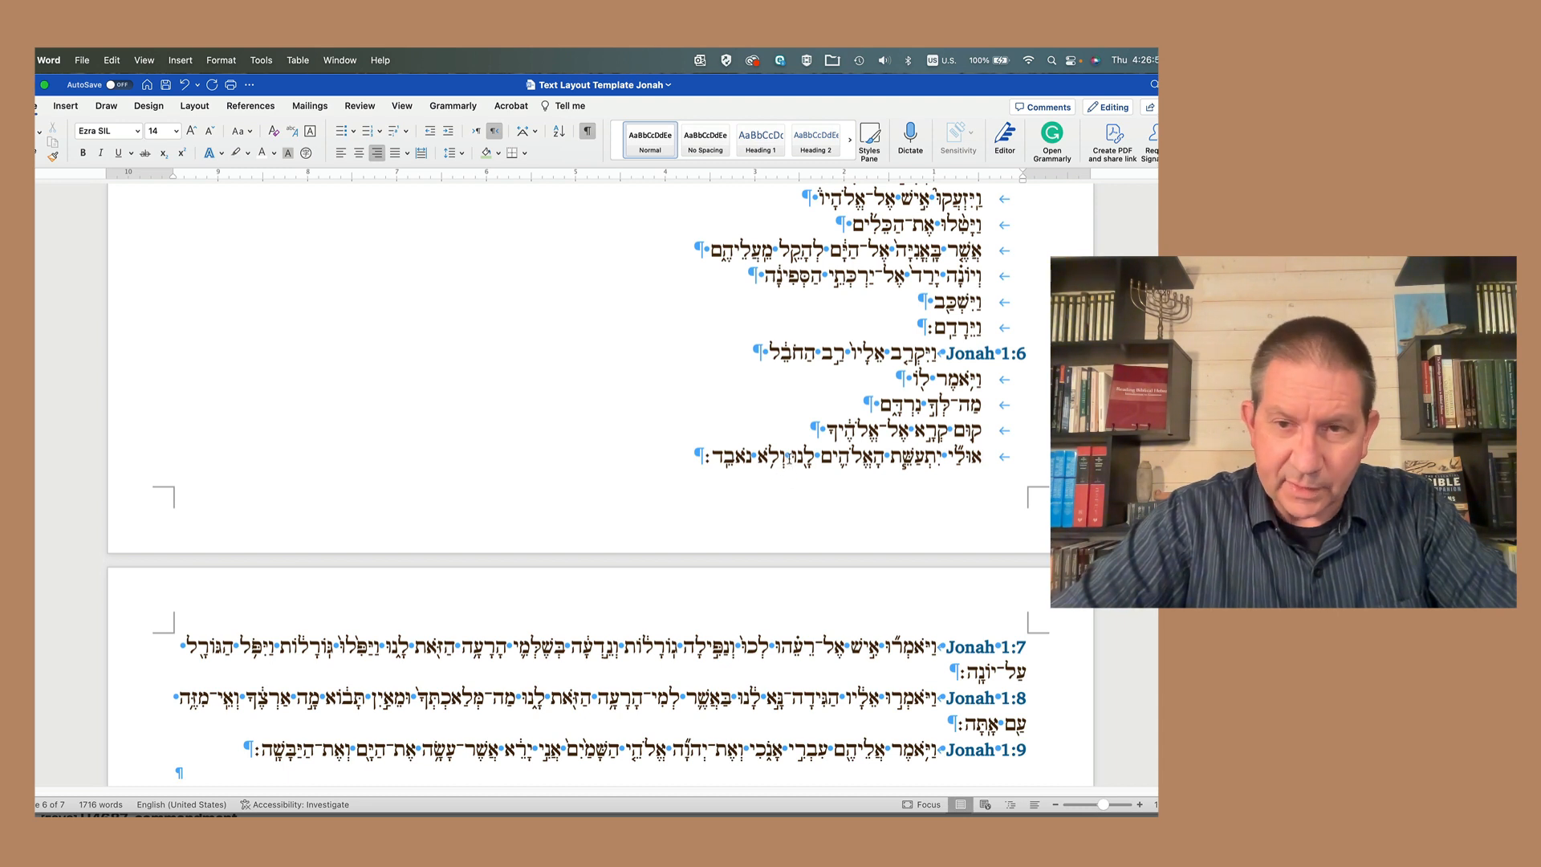
{"action": "left_click", "coordinate": [785, 479]}
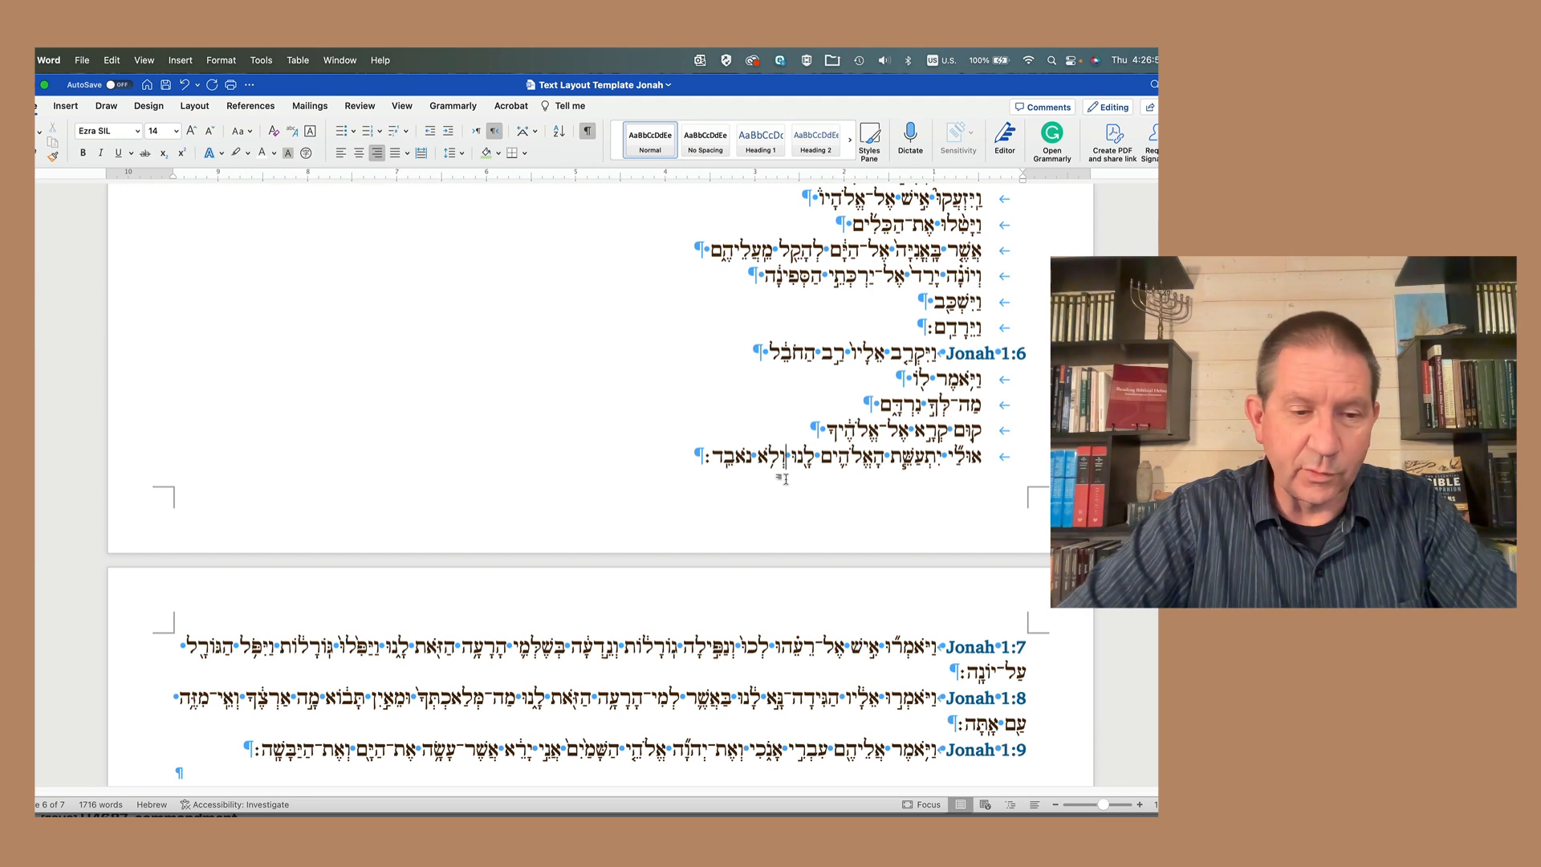
{"action": "key", "text": "Return"}
{"action": "key", "text": "Tab"}
{"action": "scroll", "coordinate": [791, 490], "scroll_direction": "down", "scroll_amount": 3}
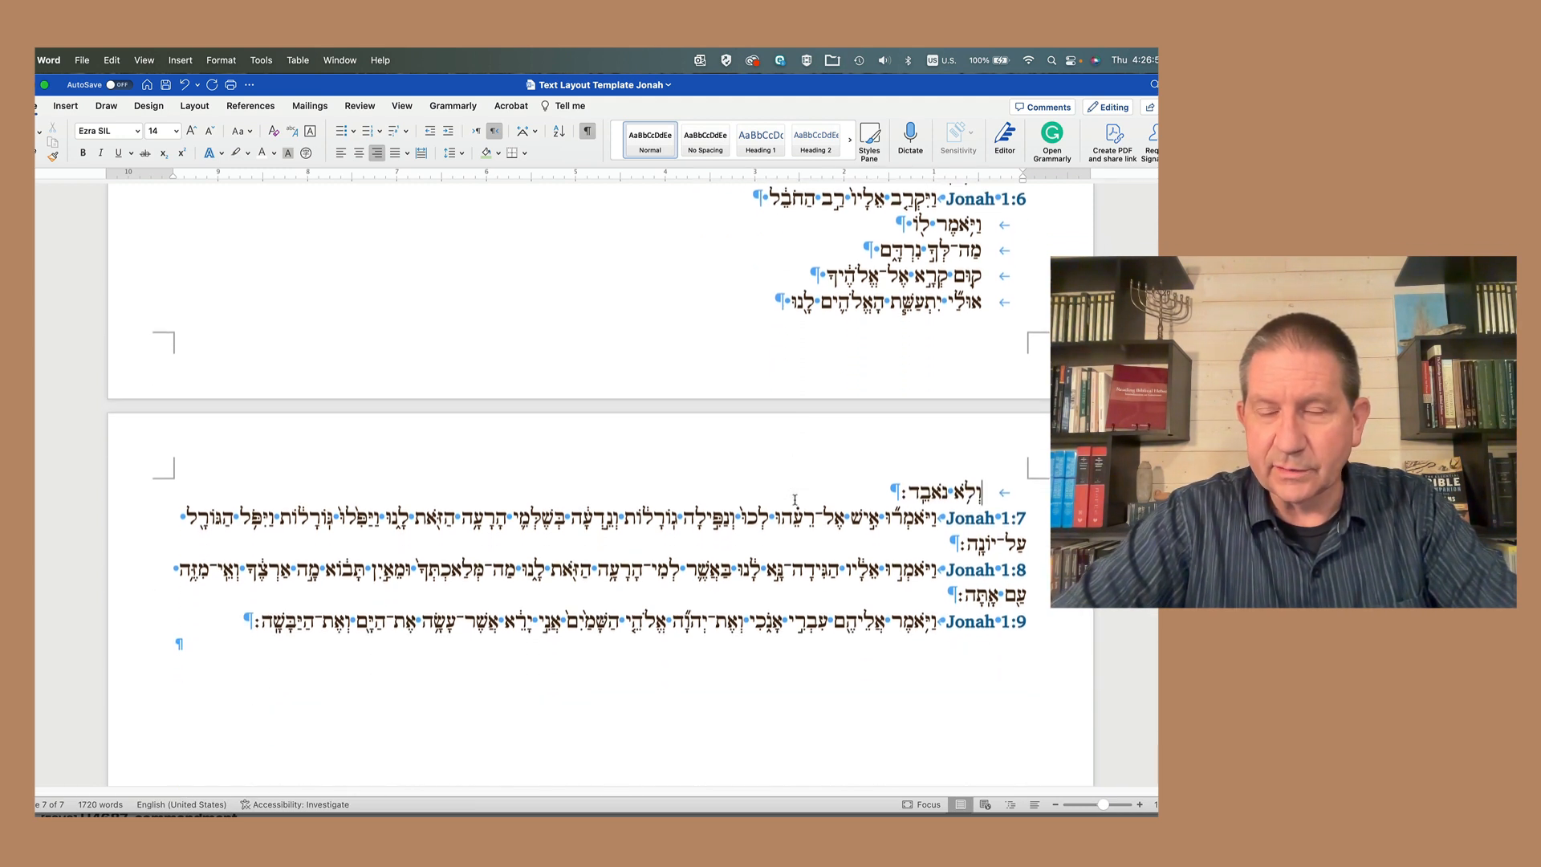
{"action": "scroll", "coordinate": [794, 500], "scroll_direction": "down", "scroll_amount": 1}
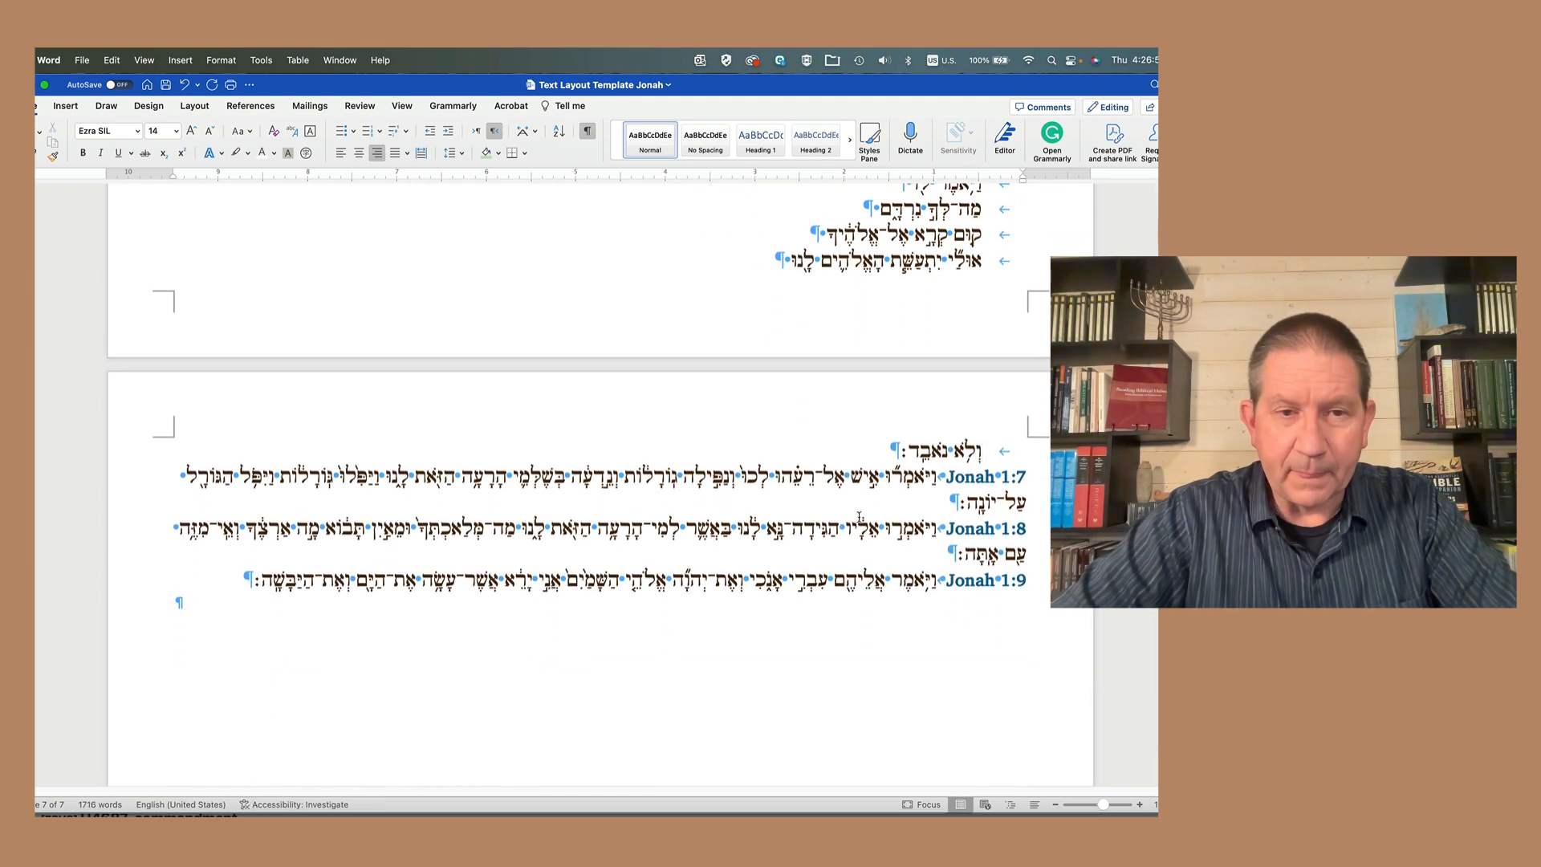
Step: Convert the divided lines of Jonah 1:1–1:6 into a two-column table with automatic column width, separating the text at tabs
{"action": "scroll", "coordinate": [859, 516], "scroll_direction": "up", "scroll_amount": 8}
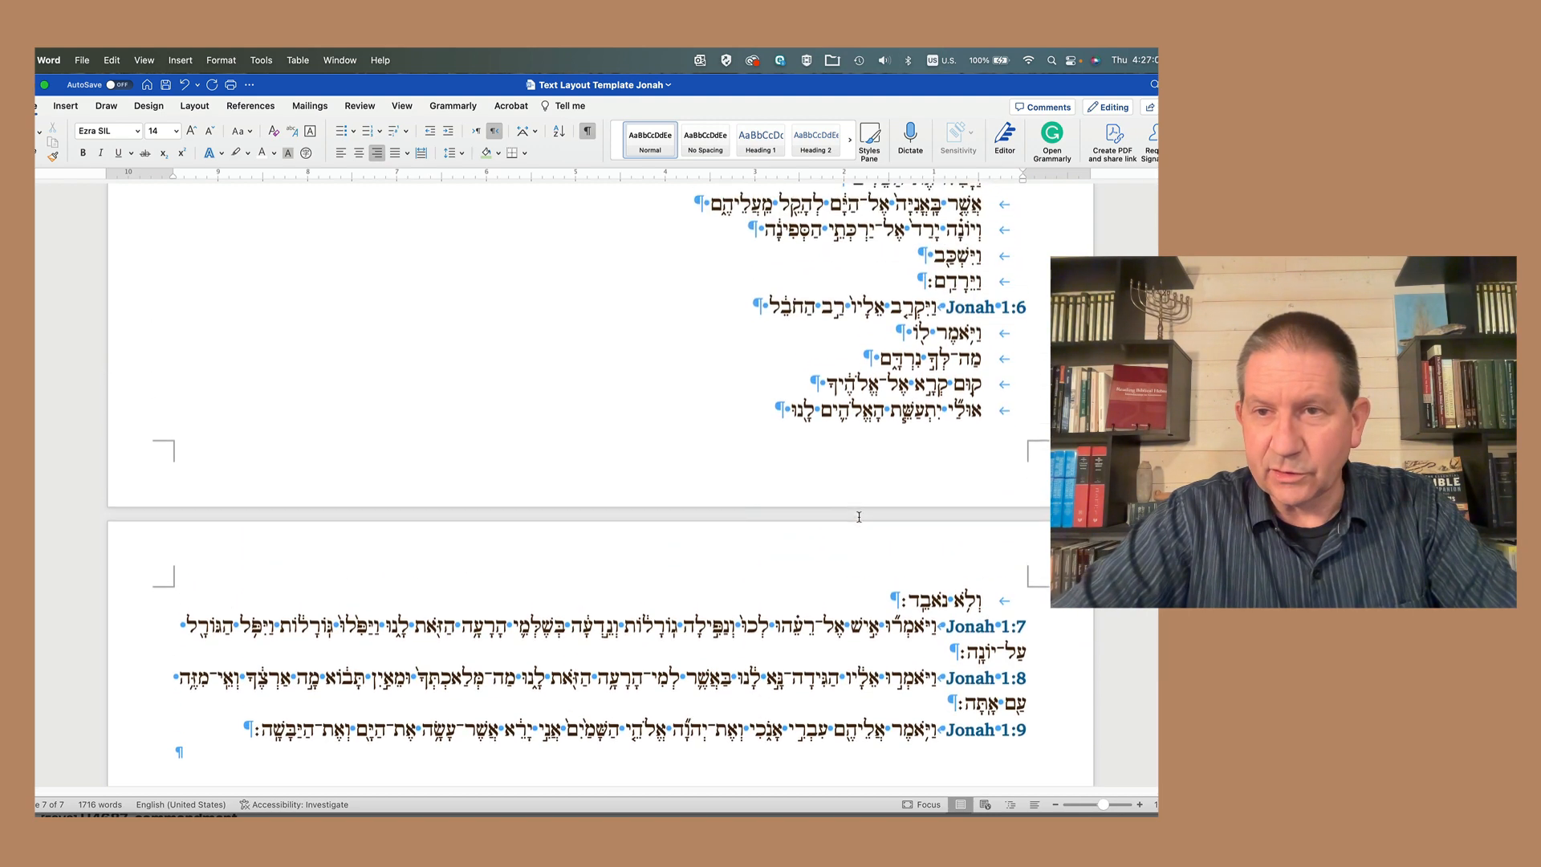
{"action": "scroll", "coordinate": [858, 516], "scroll_direction": "up", "scroll_amount": 9}
{"action": "scroll", "coordinate": [539, 375], "scroll_direction": "down", "scroll_amount": 5}
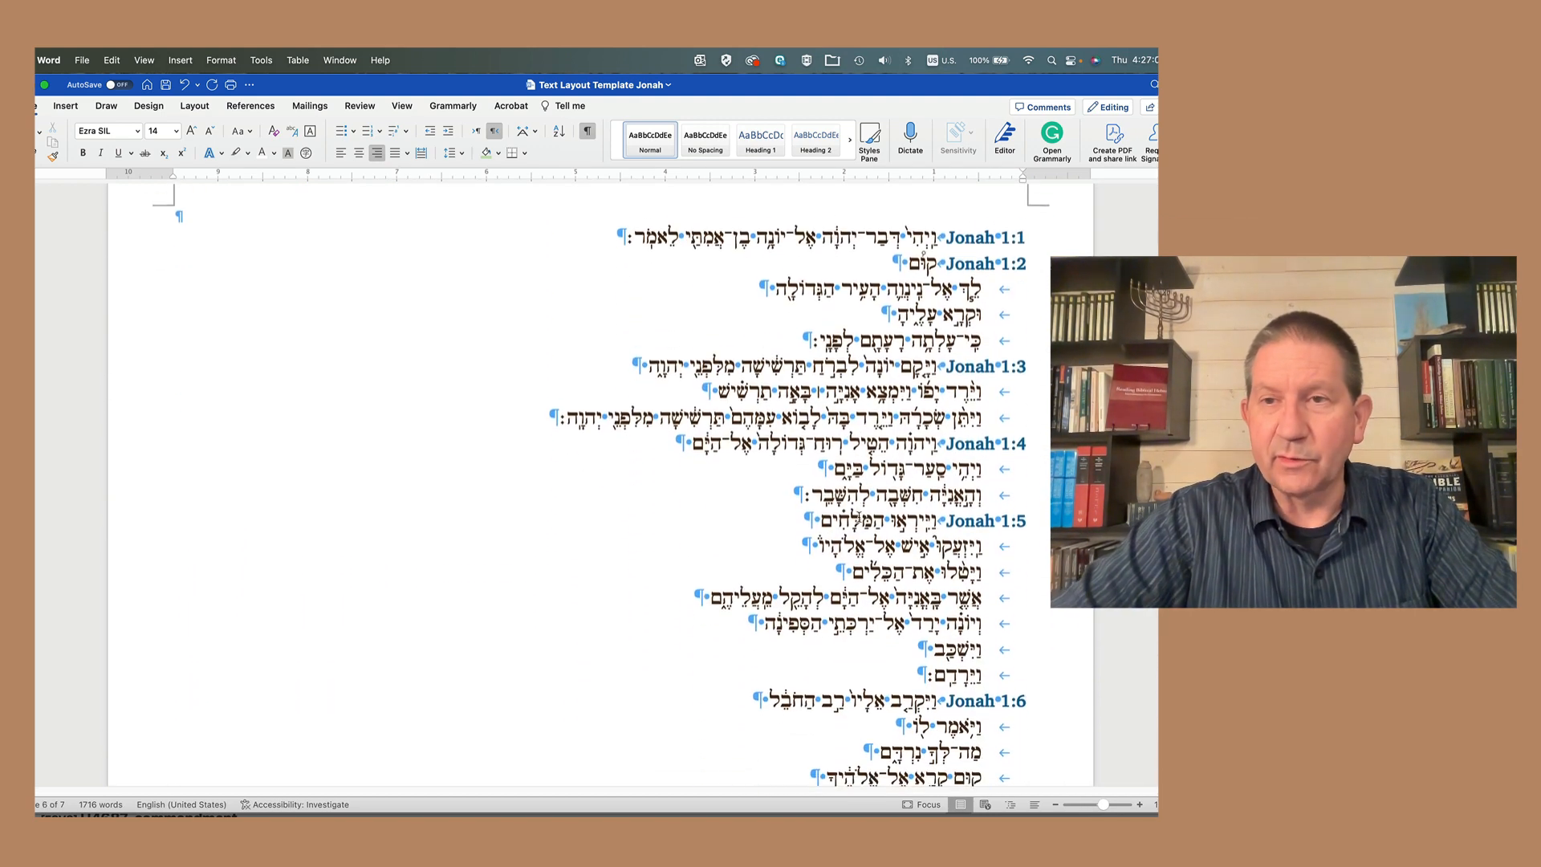
{"action": "scroll", "coordinate": [554, 245], "scroll_direction": "down", "scroll_amount": 1}
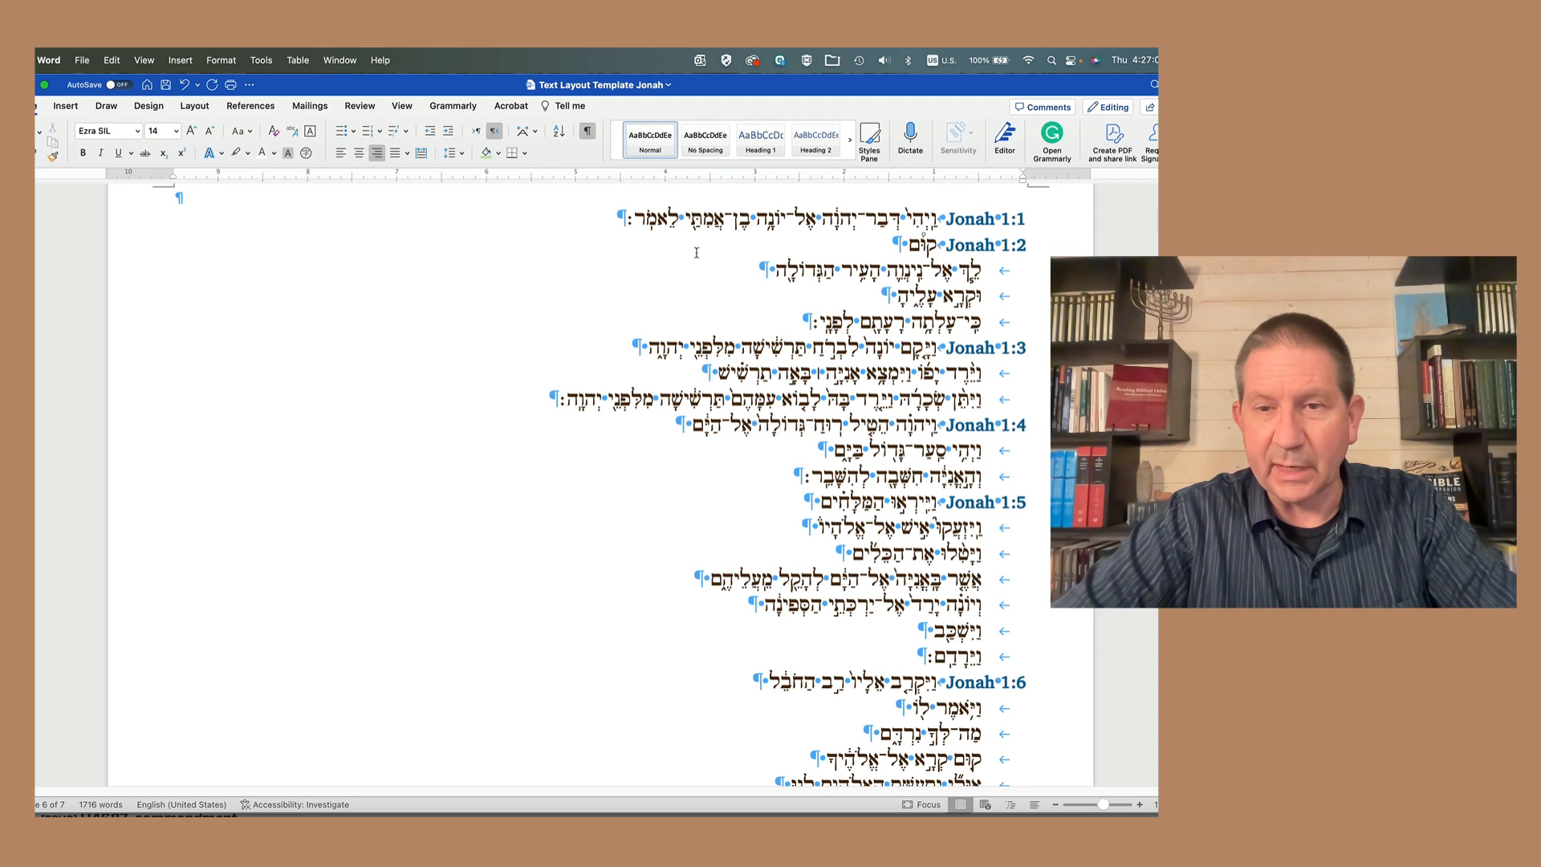
{"action": "left_click_drag", "start_coordinate": [953, 218], "coordinate": [729, 759]}
{"action": "scroll", "coordinate": [729, 758], "scroll_direction": "down", "scroll_amount": 5}
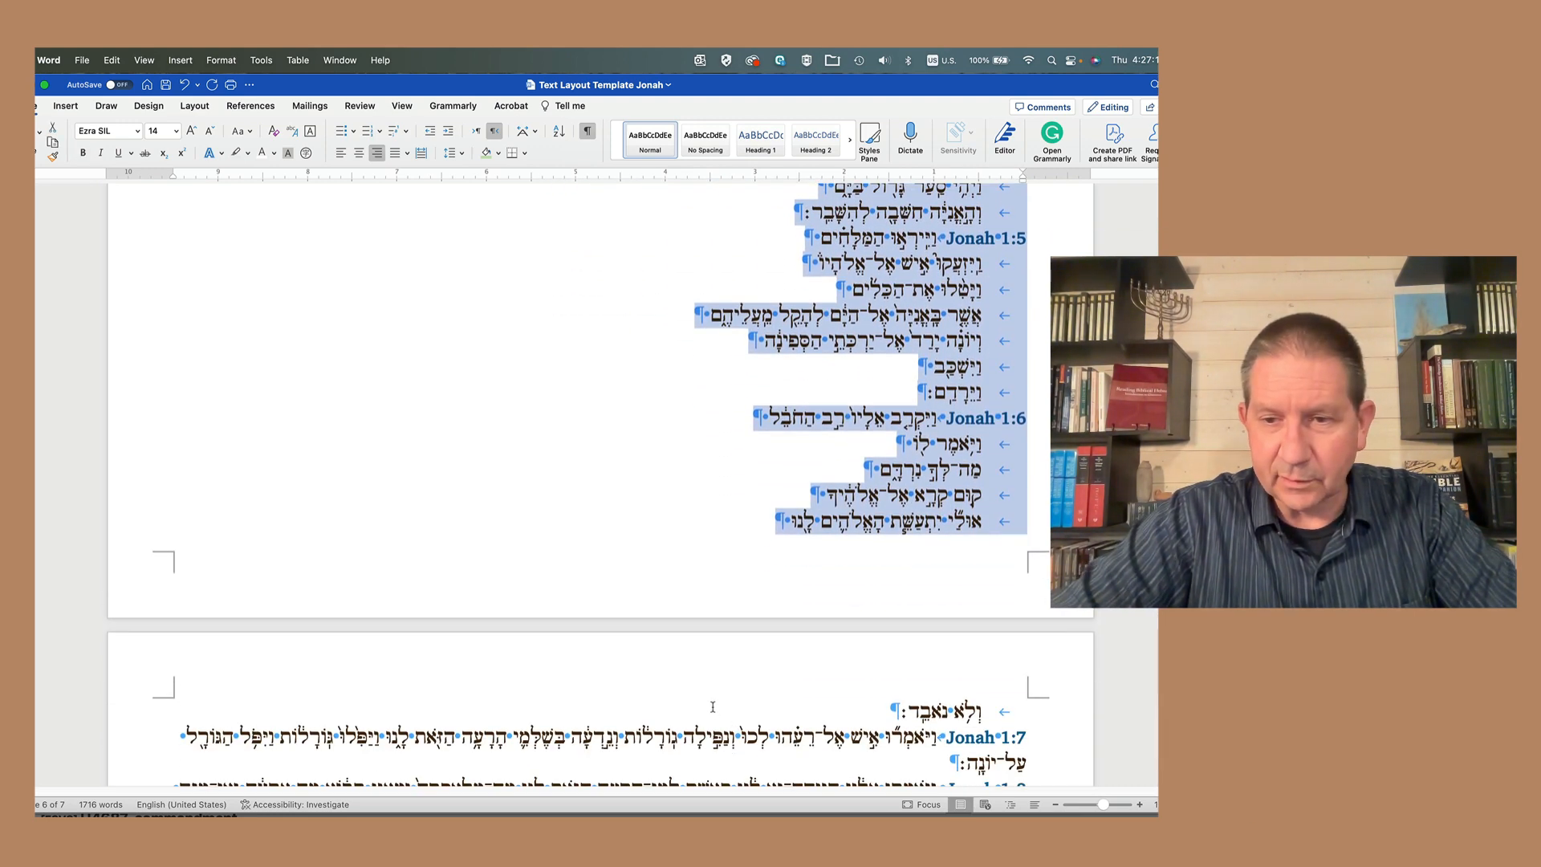
{"action": "left_click", "coordinate": [712, 707], "text": "shift"}
{"action": "scroll", "coordinate": [713, 709], "scroll_direction": "up", "scroll_amount": 6}
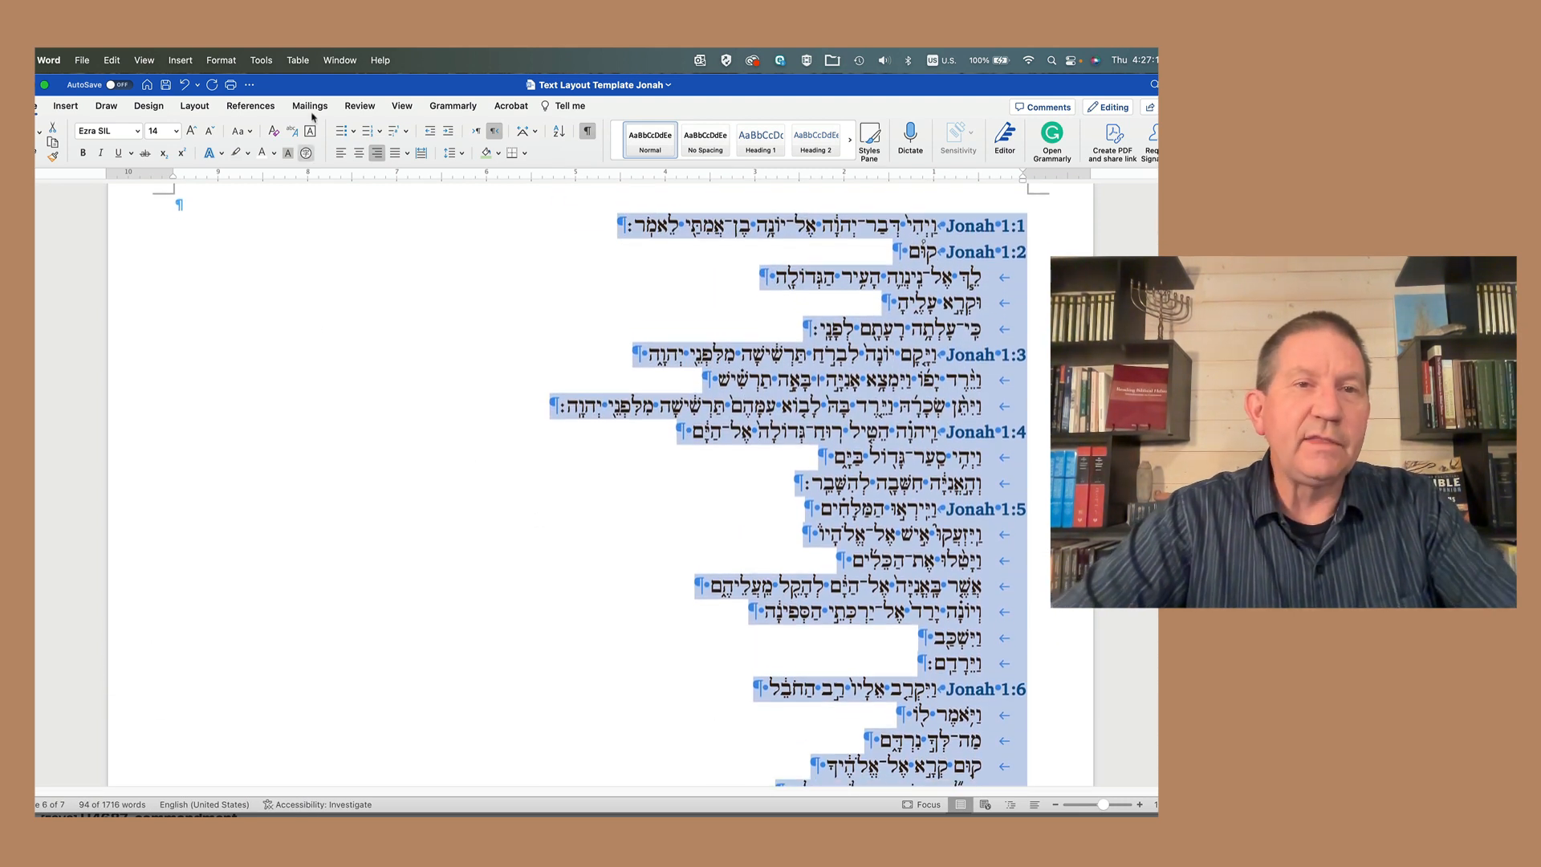
{"action": "left_click", "coordinate": [297, 60]}
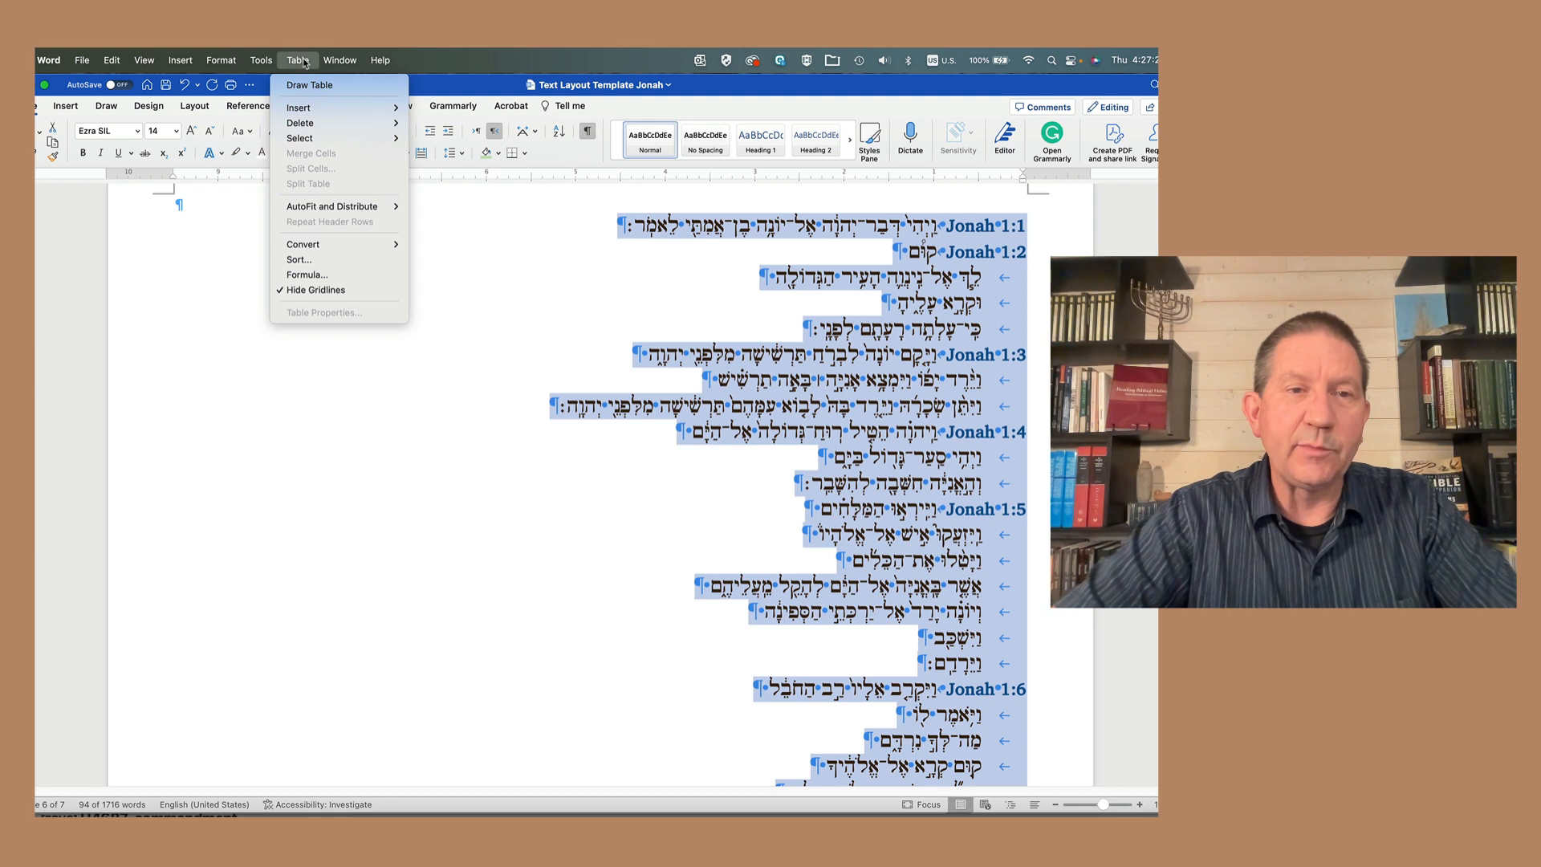
{"action": "mouse_move", "coordinate": [336, 246]}
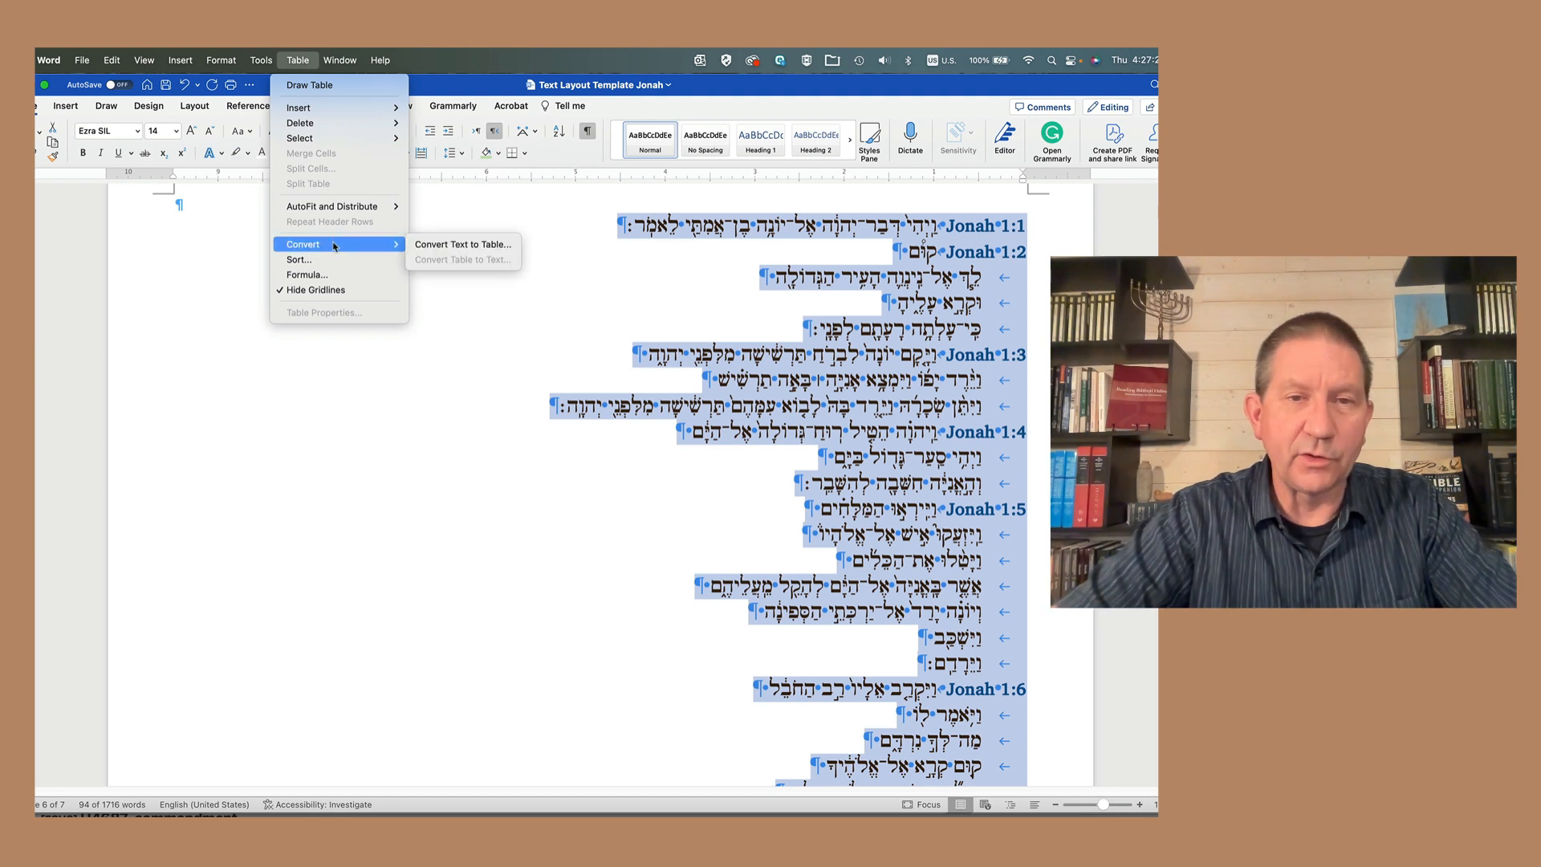
{"action": "left_click", "coordinate": [477, 247]}
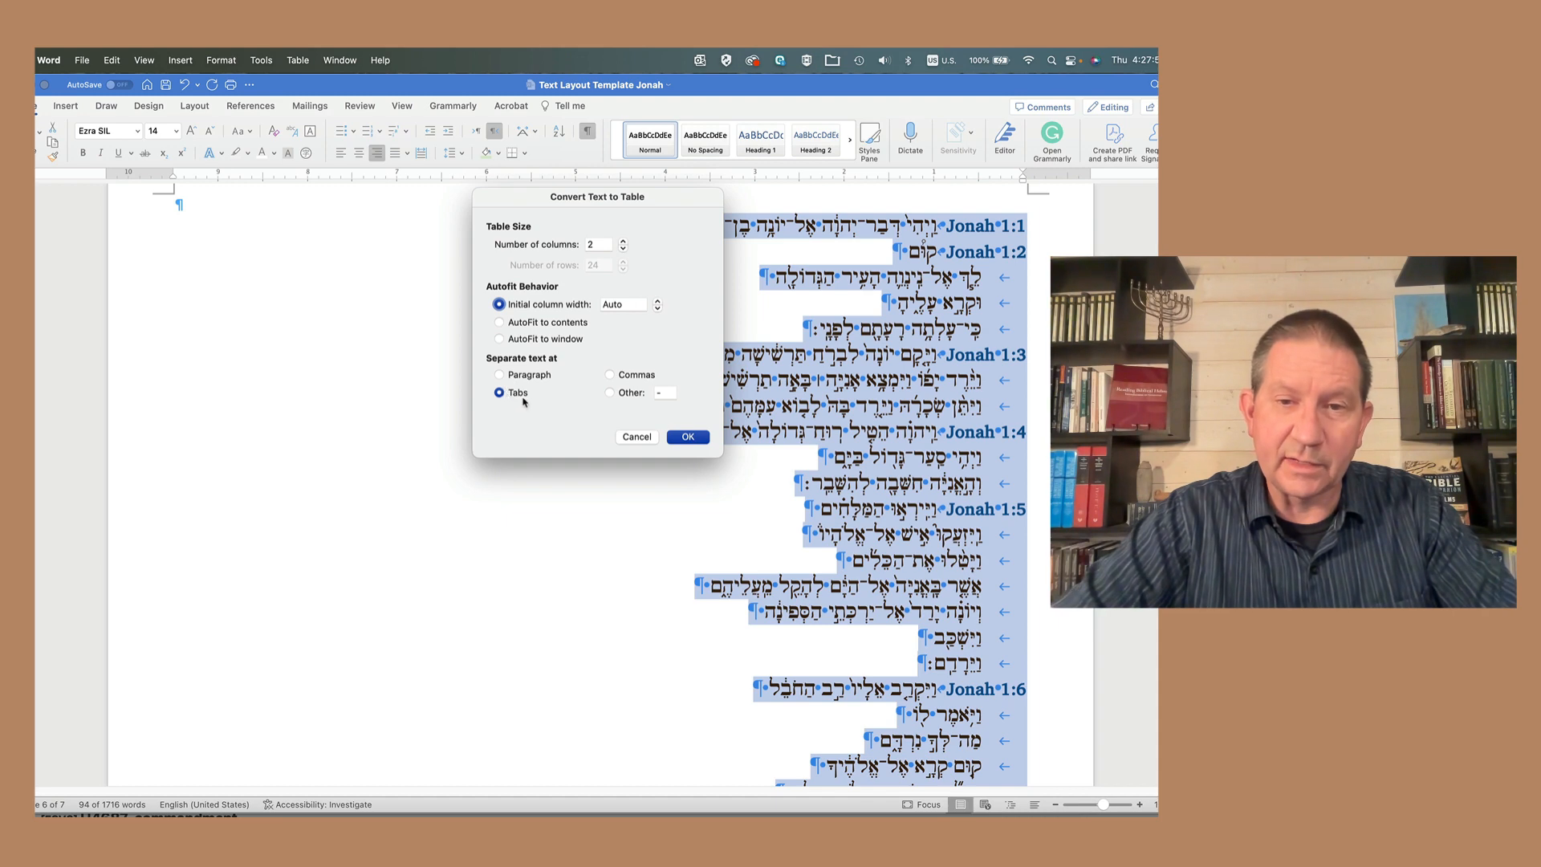
{"action": "left_click", "coordinate": [688, 438]}
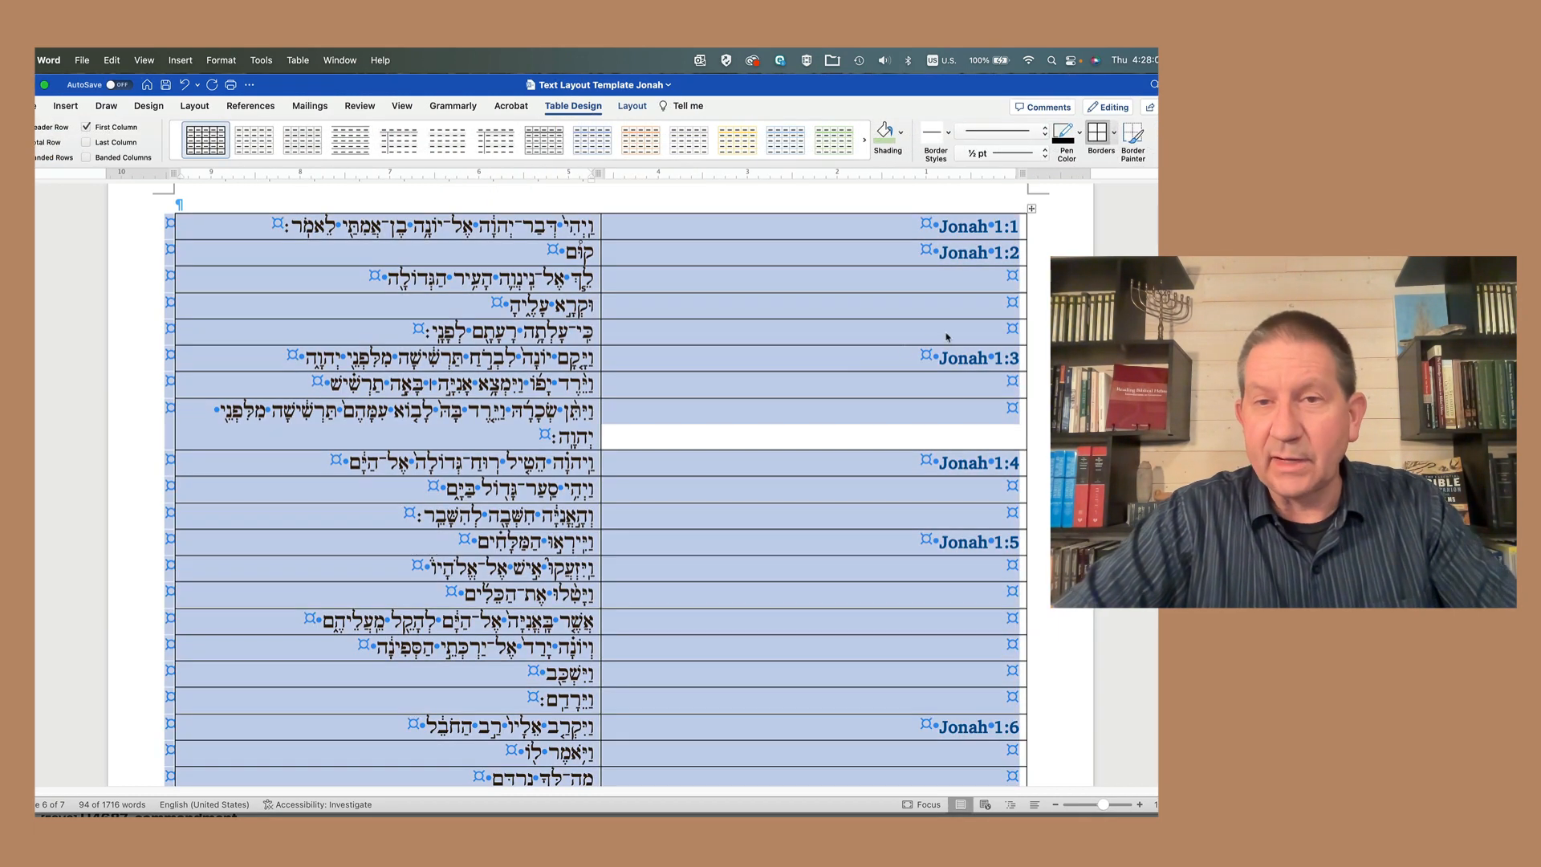
{"action": "left_click", "coordinate": [947, 337]}
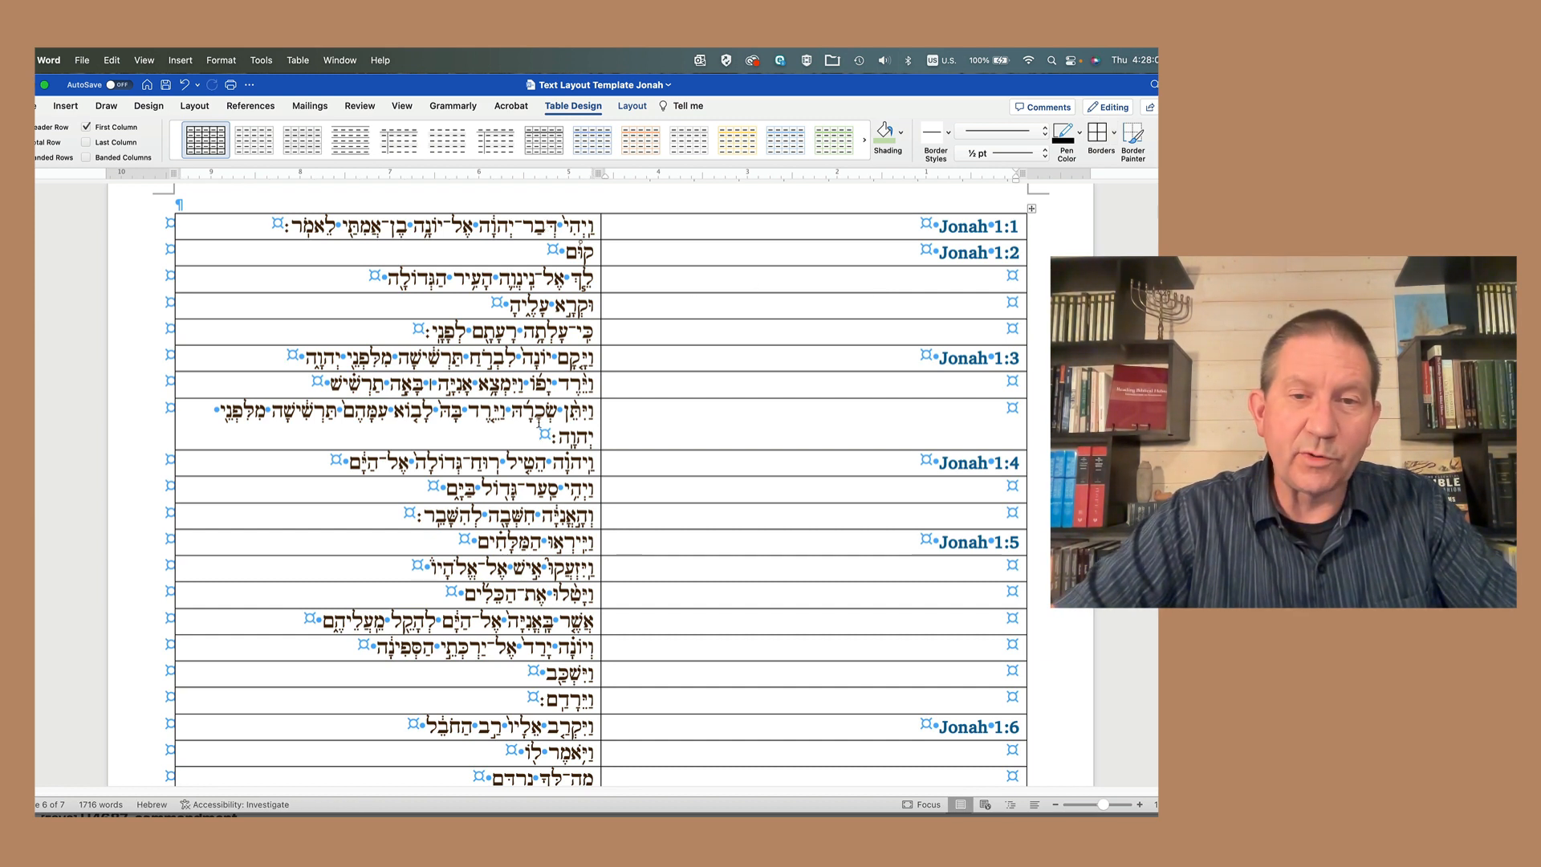
Step: Copy the reference Jonah 1:2 into the empty reference cells of the three clause rows below it
{"action": "left_click", "coordinate": [538, 423]}
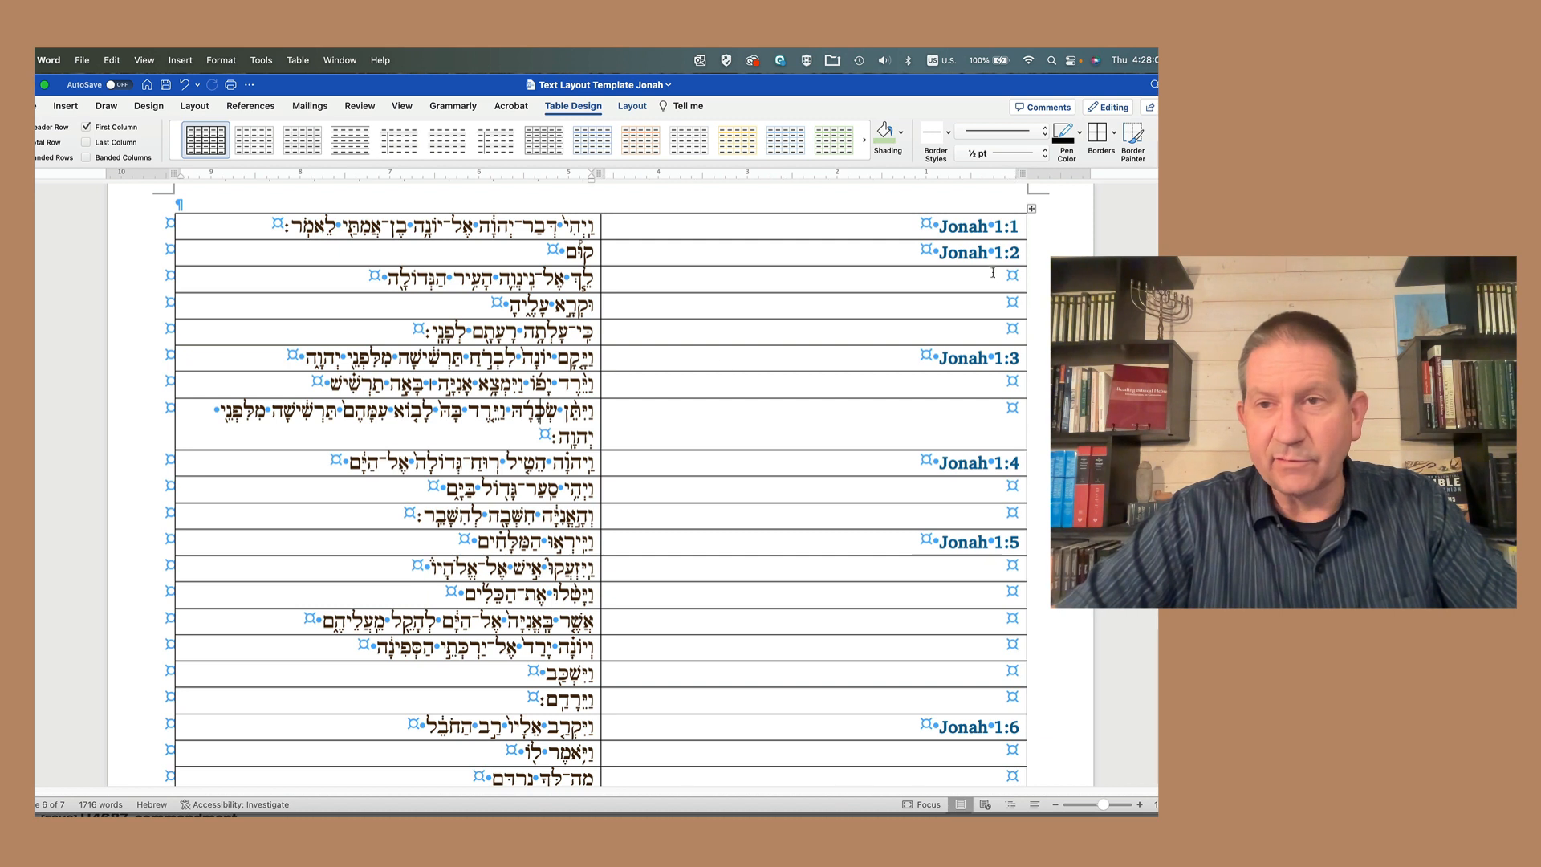
{"action": "mouse_move", "coordinate": [976, 241]}
{"action": "left_mouse_down"}
{"action": "mouse_move", "coordinate": [969, 277]}
{"action": "mouse_move", "coordinate": [968, 248]}
{"action": "left_mouse_up"}
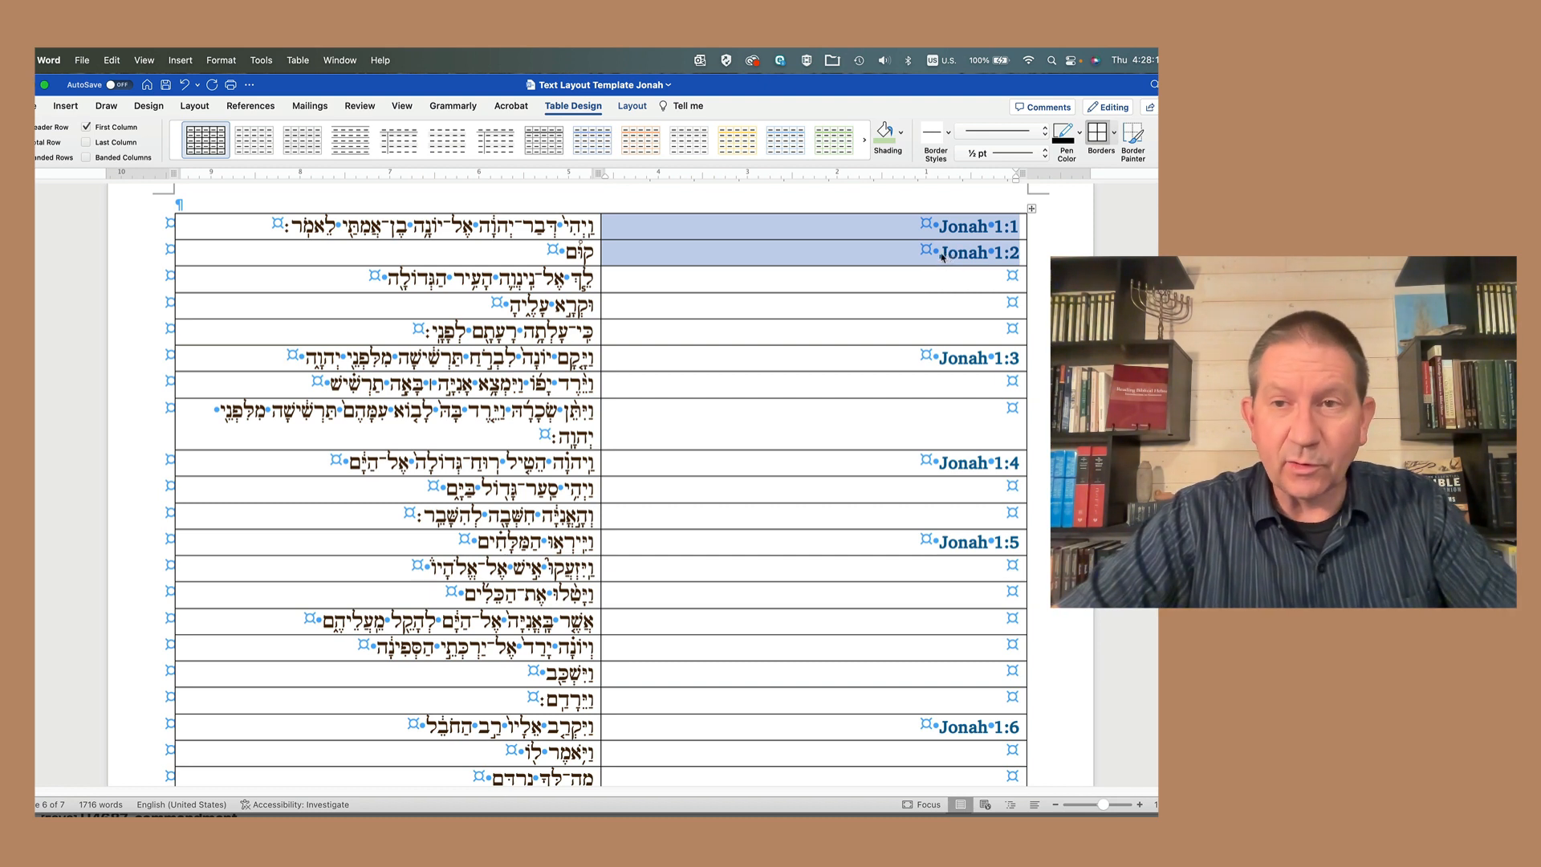
{"action": "left_click_drag", "start_coordinate": [942, 253], "coordinate": [1019, 253]}
{"action": "key", "text": "super+c"}
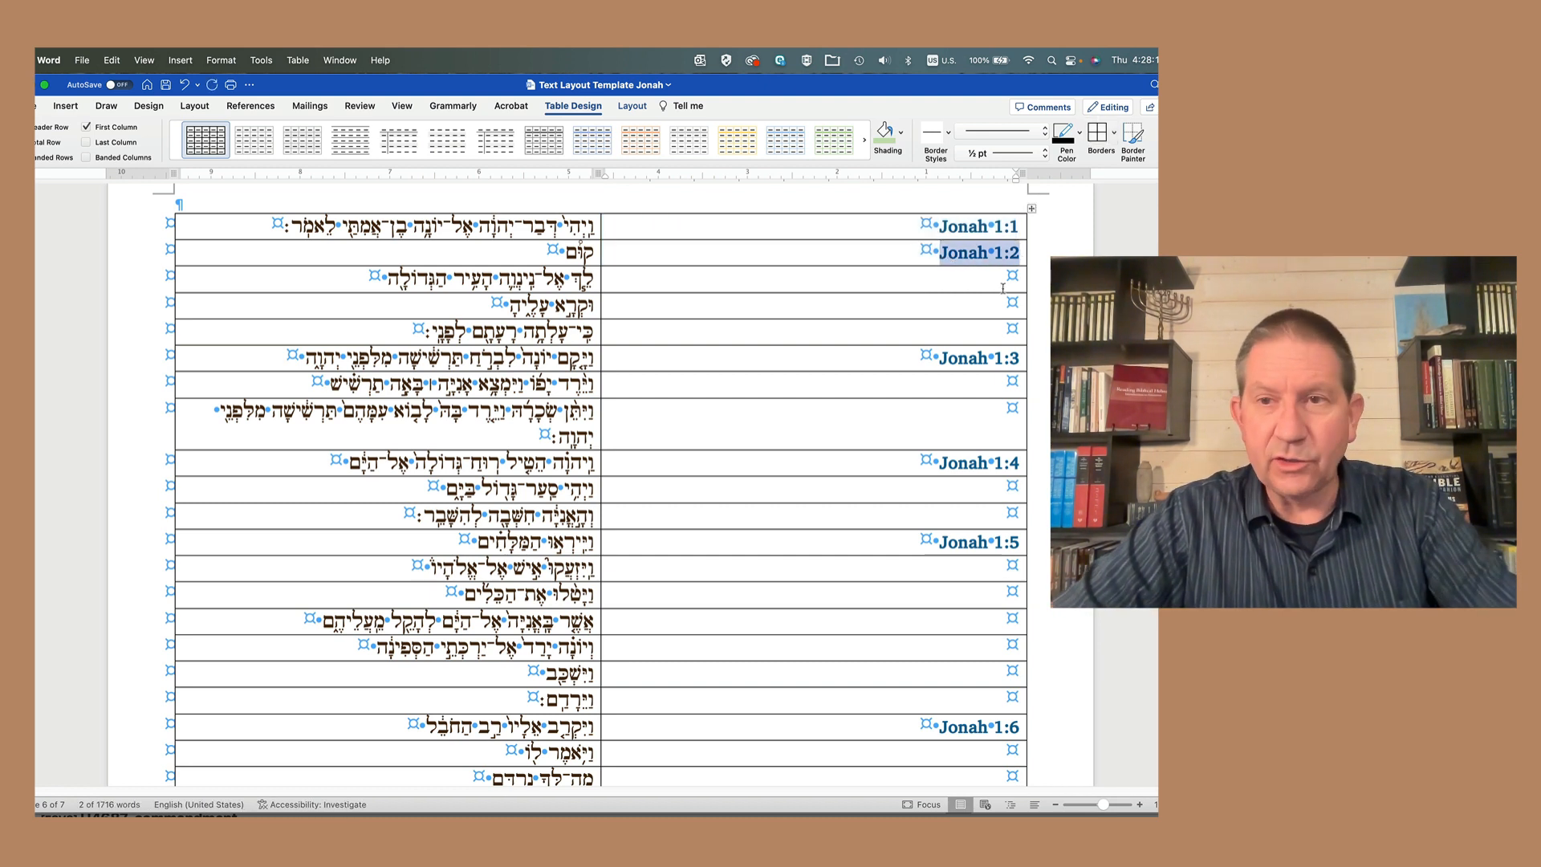
{"action": "left_click", "coordinate": [1008, 280]}
{"action": "key", "text": "super+v"}
{"action": "left_click", "coordinate": [990, 308]}
{"action": "key", "text": "super+v"}
{"action": "left_click", "coordinate": [968, 331]}
{"action": "key", "text": "super+v"}
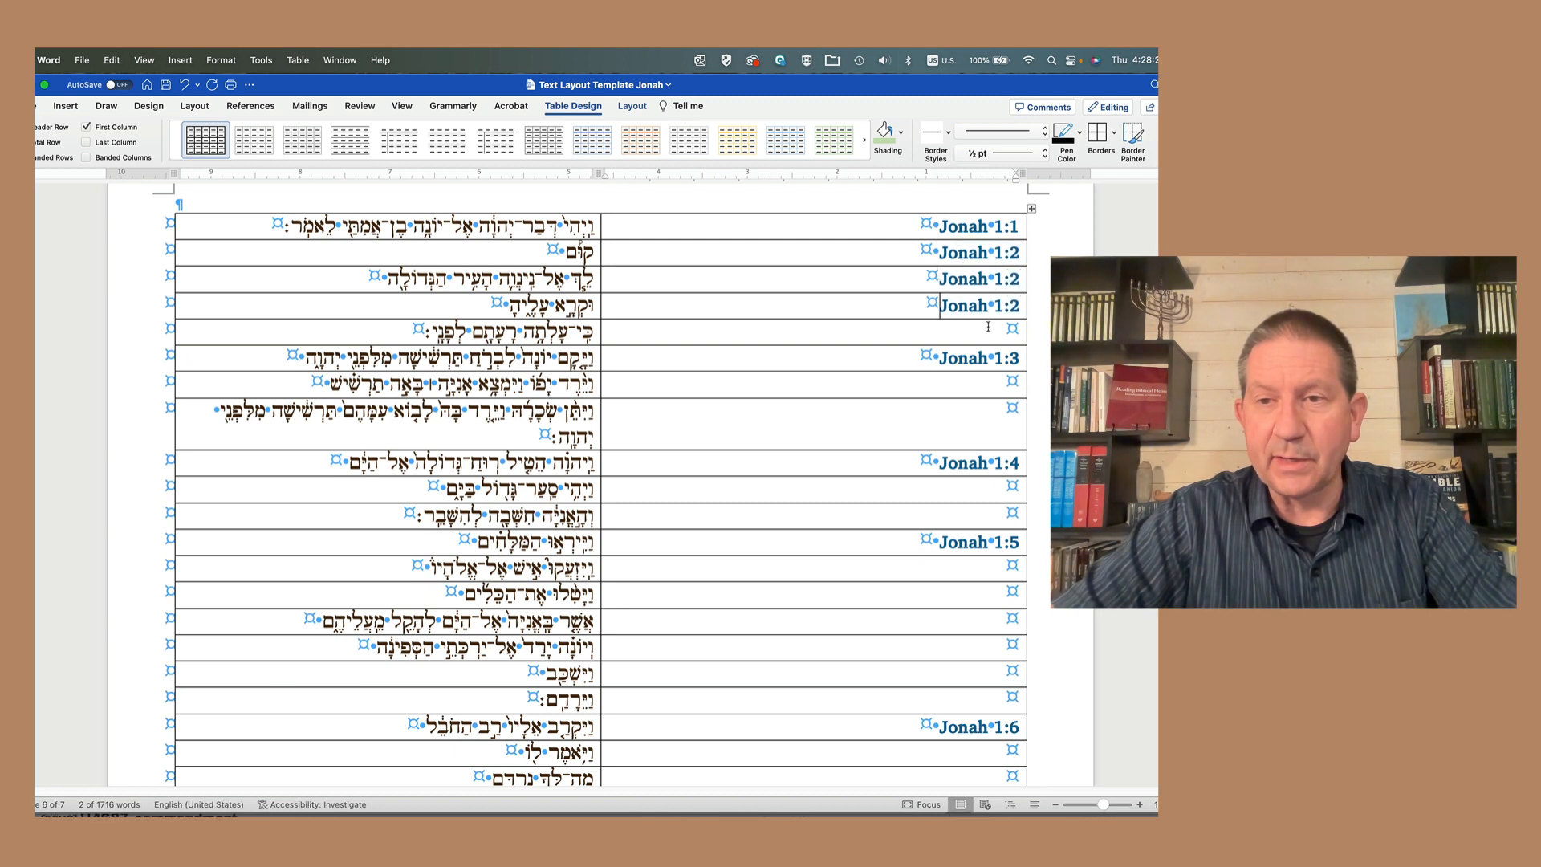
Step: Copy the reference Jonah 1:3 into the empty reference cells of the two clause rows below it
{"action": "left_click_drag", "start_coordinate": [940, 359], "coordinate": [1018, 360]}
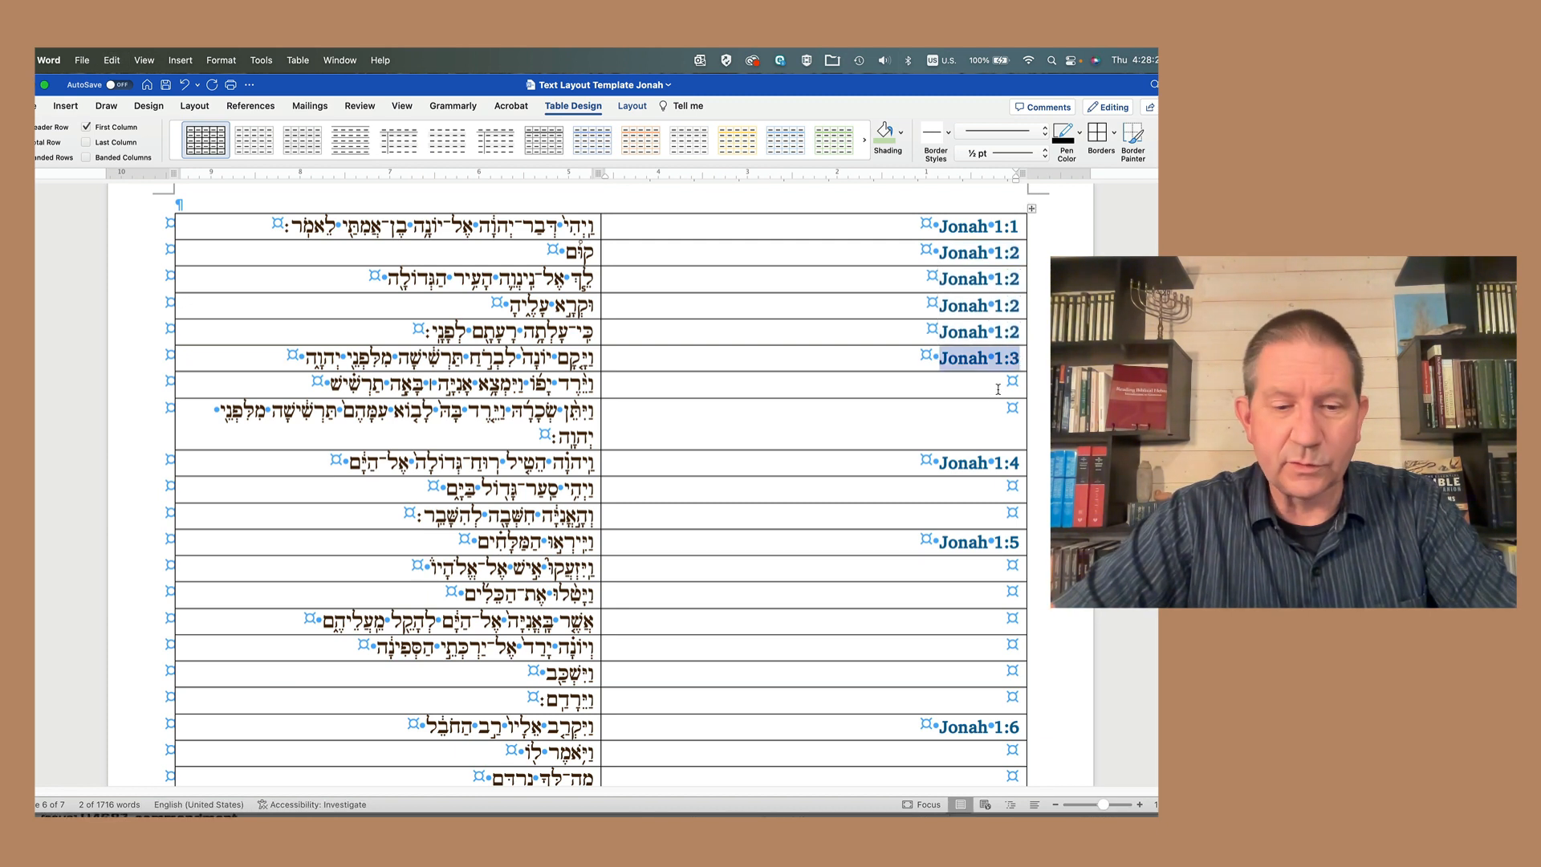
{"action": "key", "text": "super+c"}
{"action": "left_click", "coordinate": [967, 386]}
{"action": "key", "text": "super+v"}
{"action": "left_click", "coordinate": [968, 409]}
{"action": "key", "text": "super+v"}
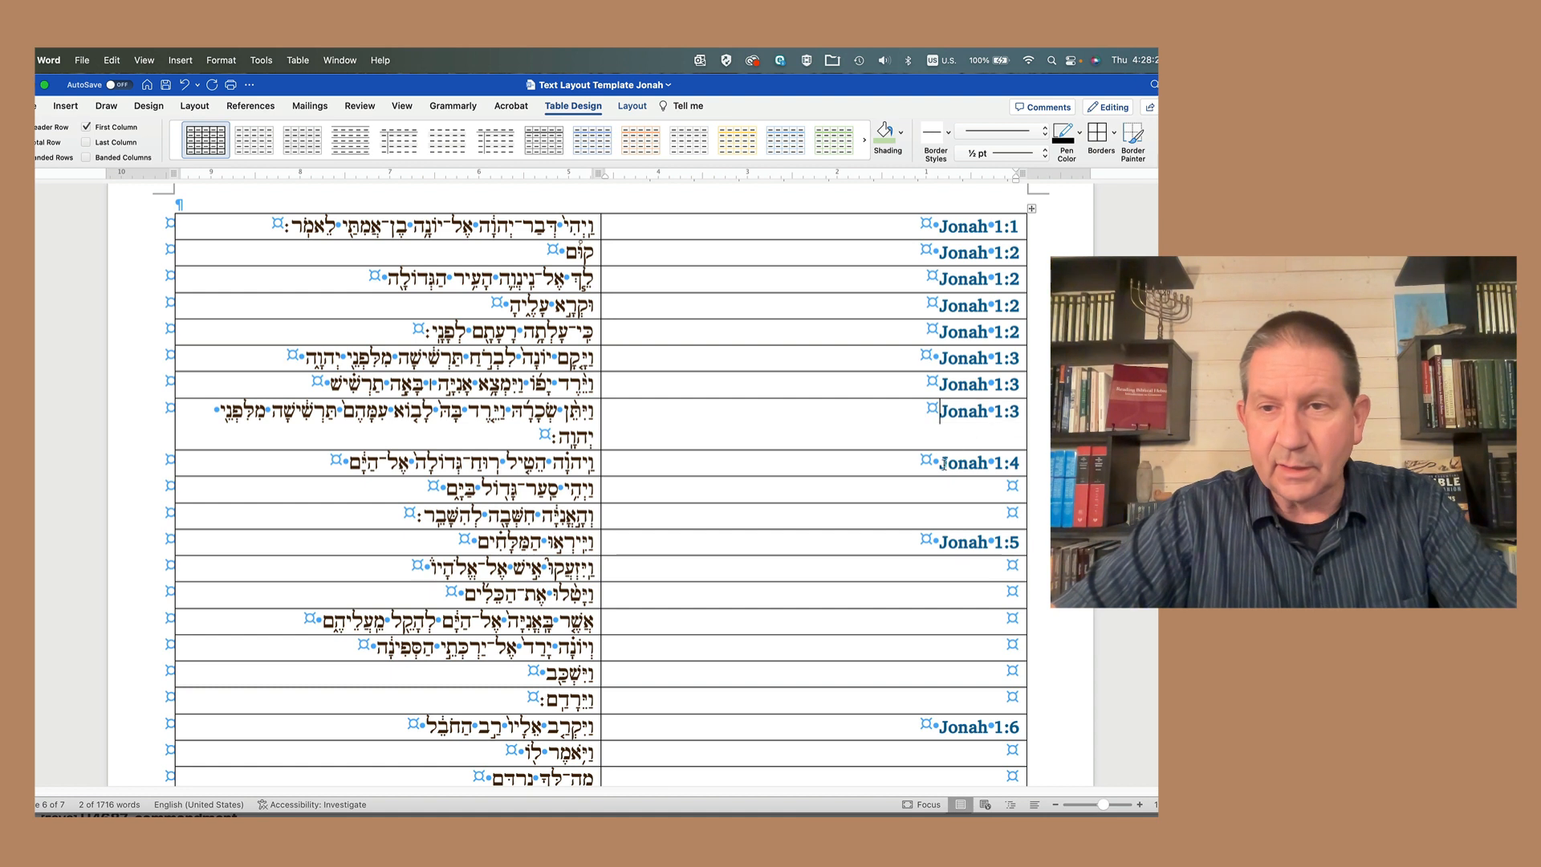
Step: Copy the reference Jonah 1:4 into the empty reference cells of its two remaining clause rows
{"action": "left_click_drag", "start_coordinate": [941, 465], "coordinate": [1021, 464]}
{"action": "key", "text": "super+c"}
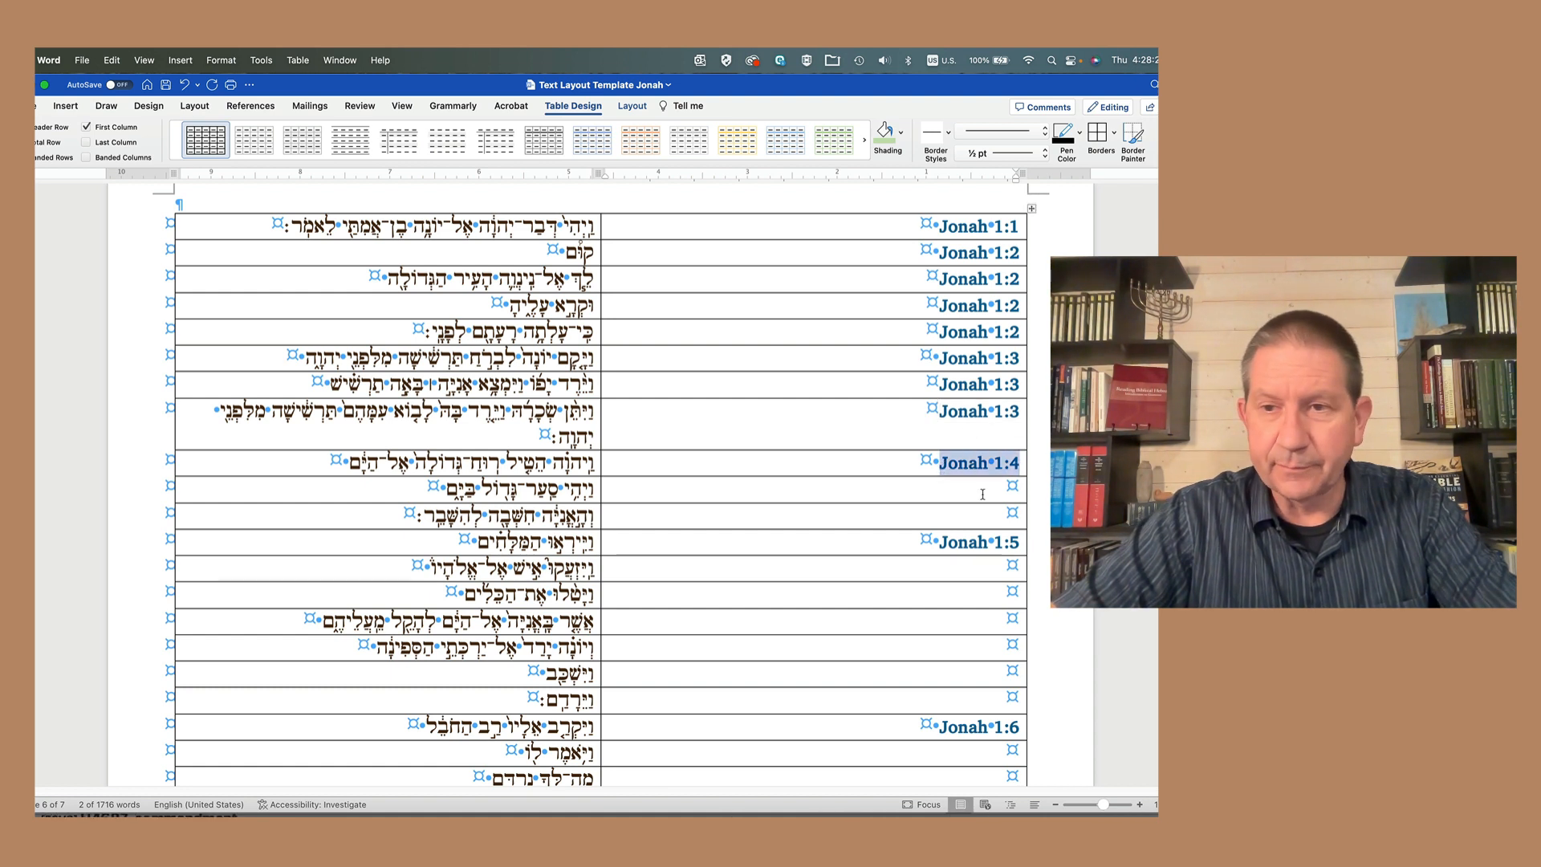
{"action": "left_click", "coordinate": [981, 492]}
{"action": "key", "text": "super+v"}
{"action": "left_click", "coordinate": [981, 516]}
{"action": "key", "text": "super+v"}
Step: Copy the reference Jonah 1:5 into the empty reference cells of the six clause rows from ויזעקו through וירדם
{"action": "left_click_drag", "start_coordinate": [941, 543], "coordinate": [1021, 545]}
{"action": "key", "text": "super+c"}
{"action": "left_click", "coordinate": [996, 566]}
{"action": "key", "text": "super+v"}
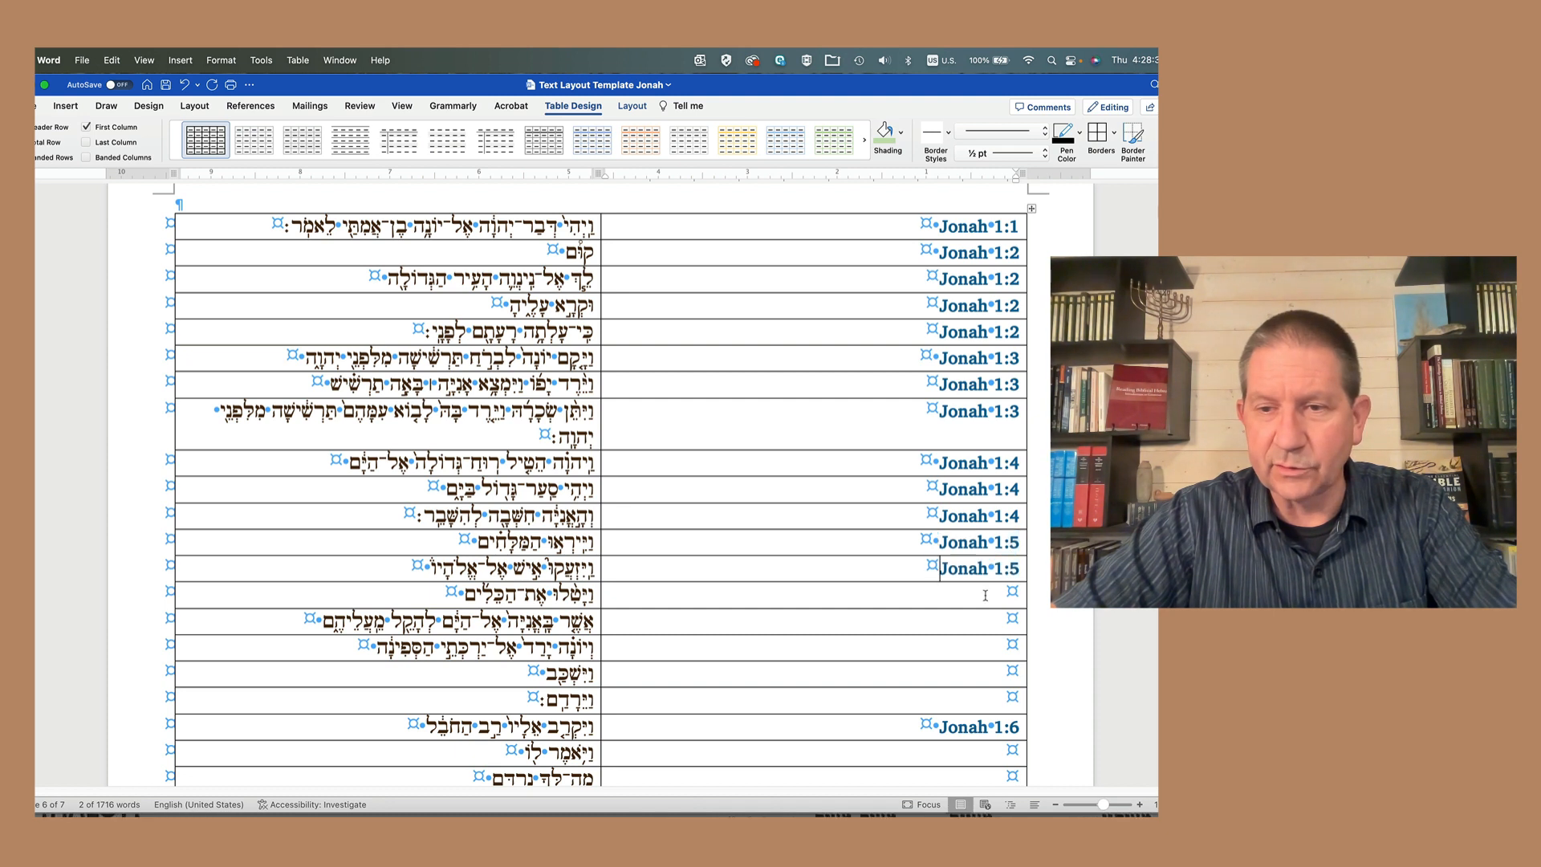
{"action": "left_click", "coordinate": [983, 594]}
{"action": "key", "text": "super+v"}
{"action": "left_click", "coordinate": [986, 617]}
{"action": "key", "text": "super+v"}
{"action": "left_click", "coordinate": [988, 647]}
{"action": "key", "text": "super+v"}
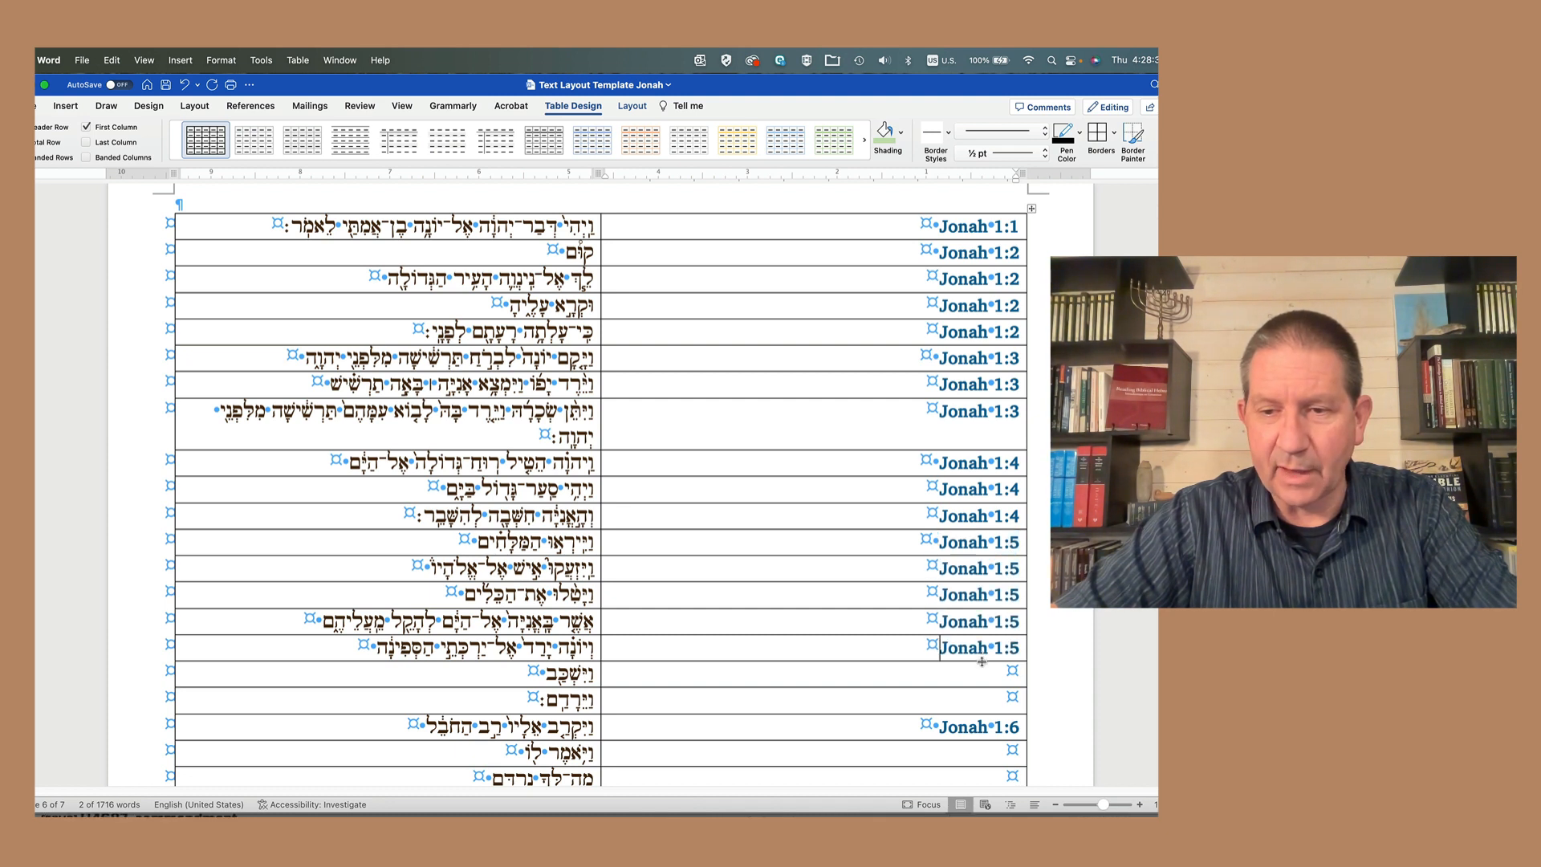
{"action": "left_click", "coordinate": [982, 668]}
{"action": "key", "text": "super+v"}
{"action": "left_click", "coordinate": [978, 703]}
{"action": "key", "text": "super+v"}
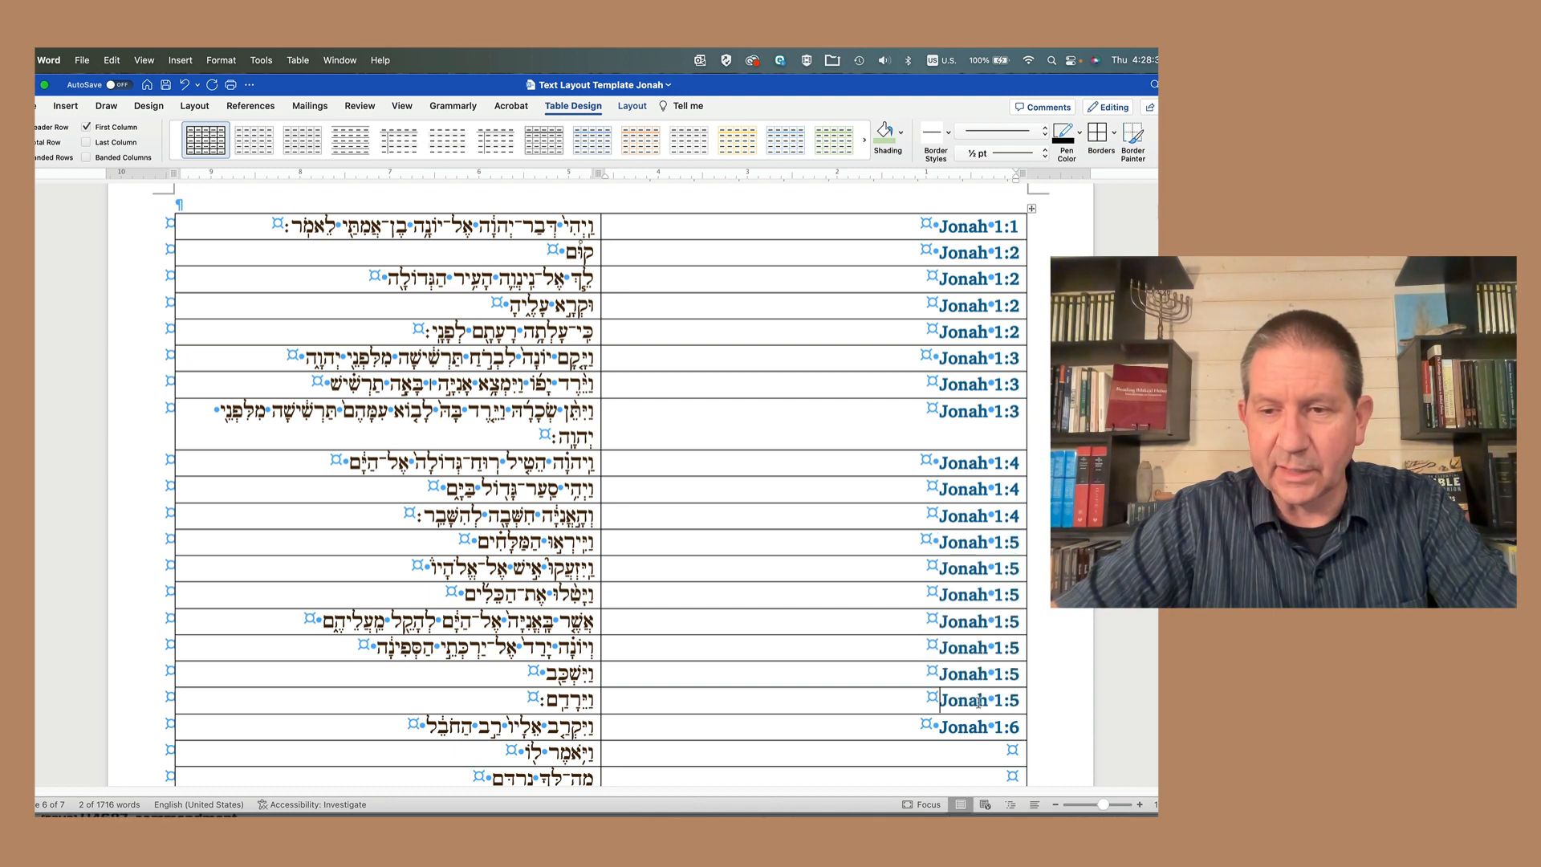
{"action": "scroll", "coordinate": [979, 699], "scroll_direction": "down", "scroll_amount": 3}
{"action": "left_click", "coordinate": [980, 660]}
{"action": "key", "text": "super+v"}
{"action": "left_click", "coordinate": [976, 686]}
{"action": "key", "text": "super+v"}
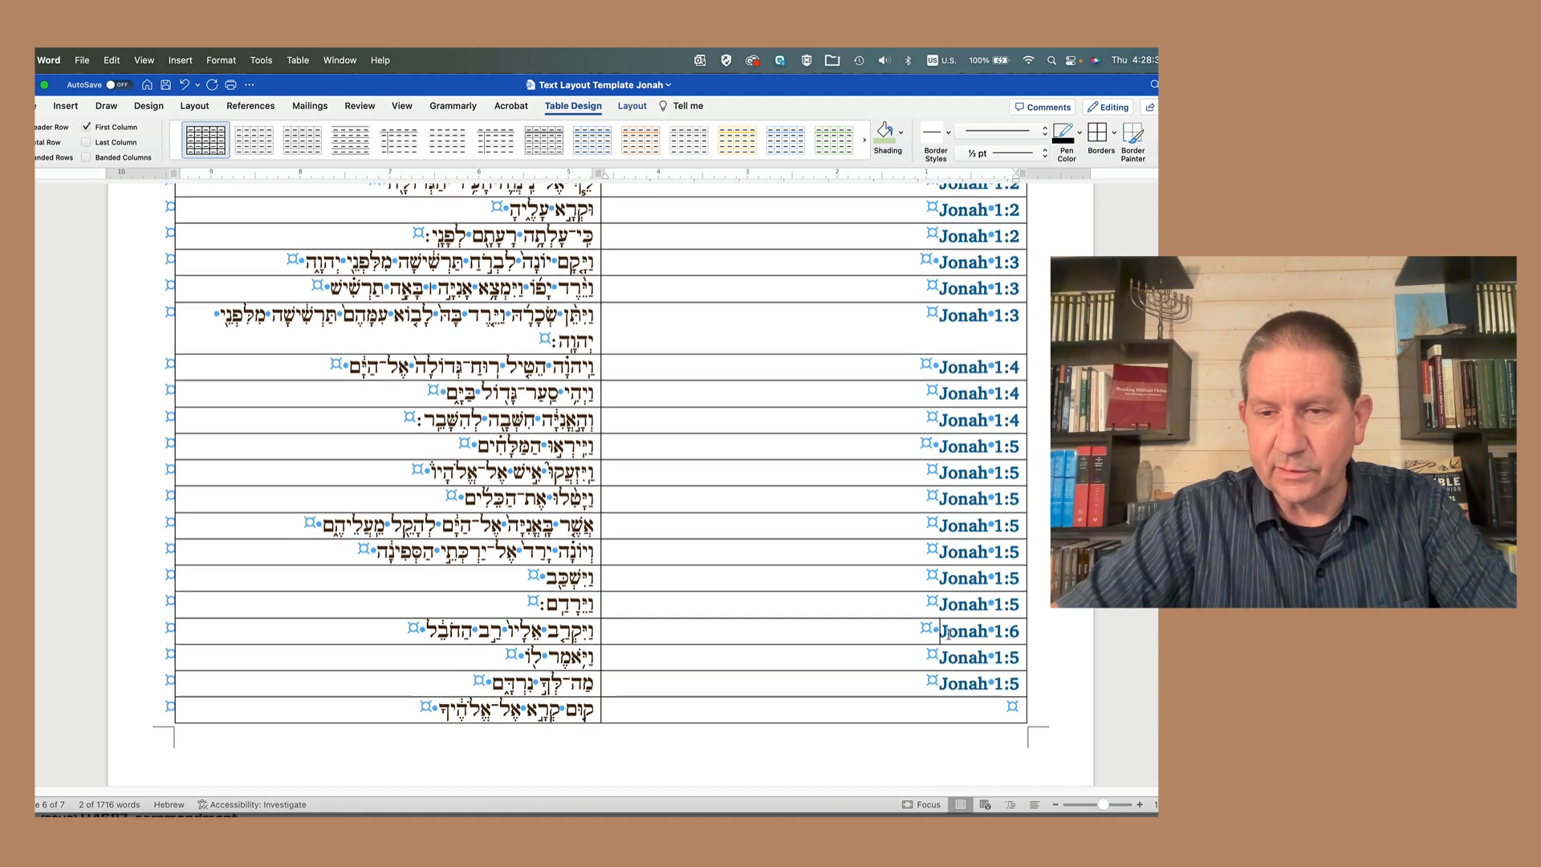
Step: Copy the reference Jonah 1:6 into the reference cells of the five clause rows from ויאמר לו through ולא נאבד
{"action": "left_click_drag", "start_coordinate": [948, 634], "coordinate": [1026, 631]}
{"action": "key", "text": "super+c"}
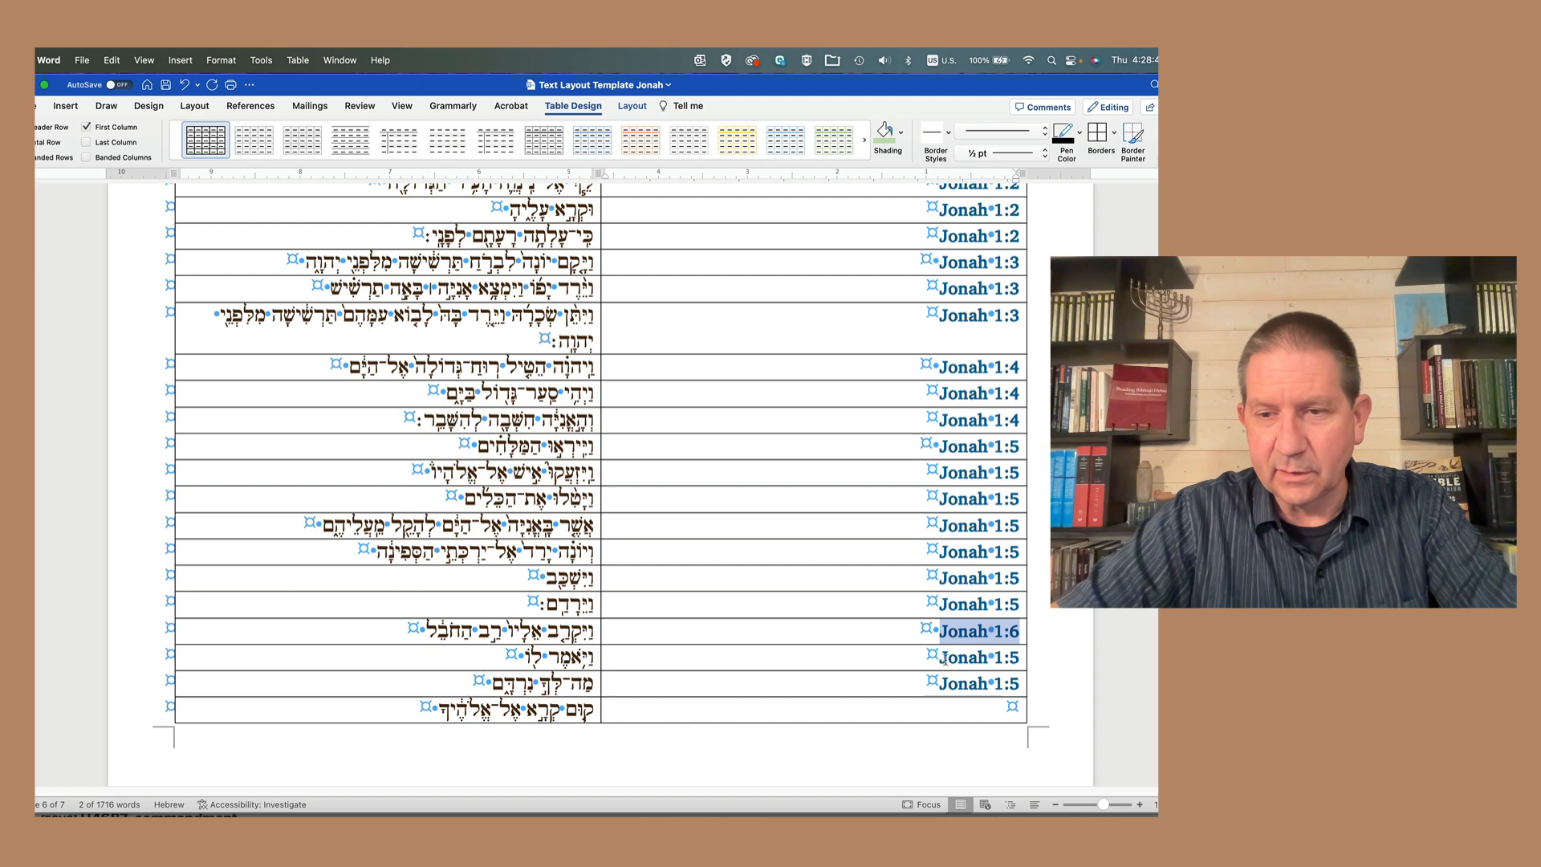
{"action": "left_click_drag", "start_coordinate": [944, 658], "coordinate": [1024, 684]}
{"action": "key", "text": "super+v"}
{"action": "key", "text": "super+v"}
{"action": "left_click", "coordinate": [988, 706]}
{"action": "key", "text": "super+v"}
{"action": "scroll", "coordinate": [991, 674], "scroll_direction": "down", "scroll_amount": 5}
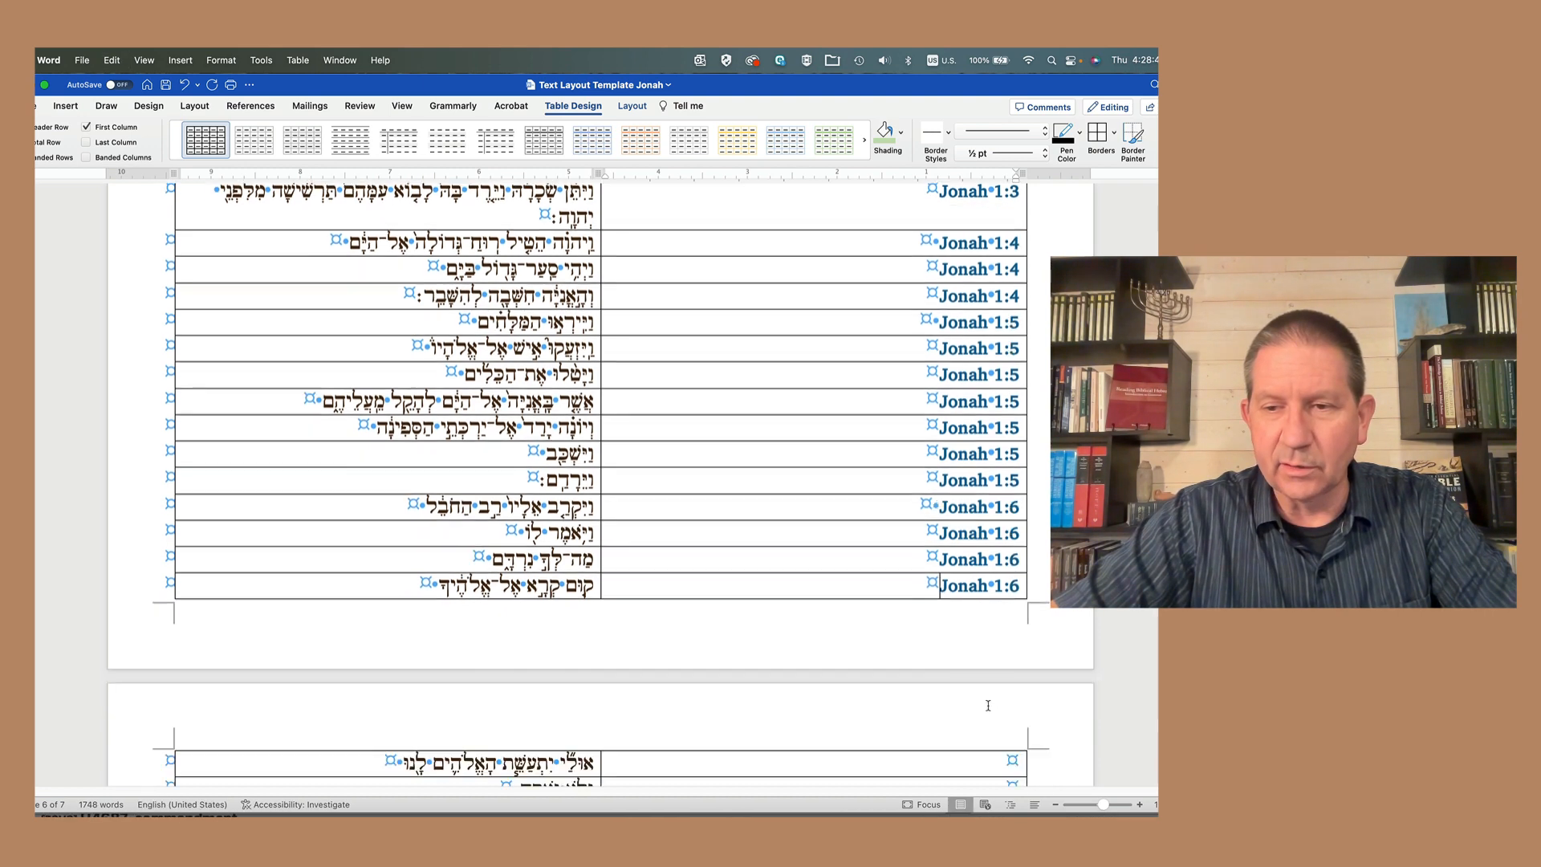
{"action": "left_click", "coordinate": [992, 660]}
{"action": "key", "text": "super+v"}
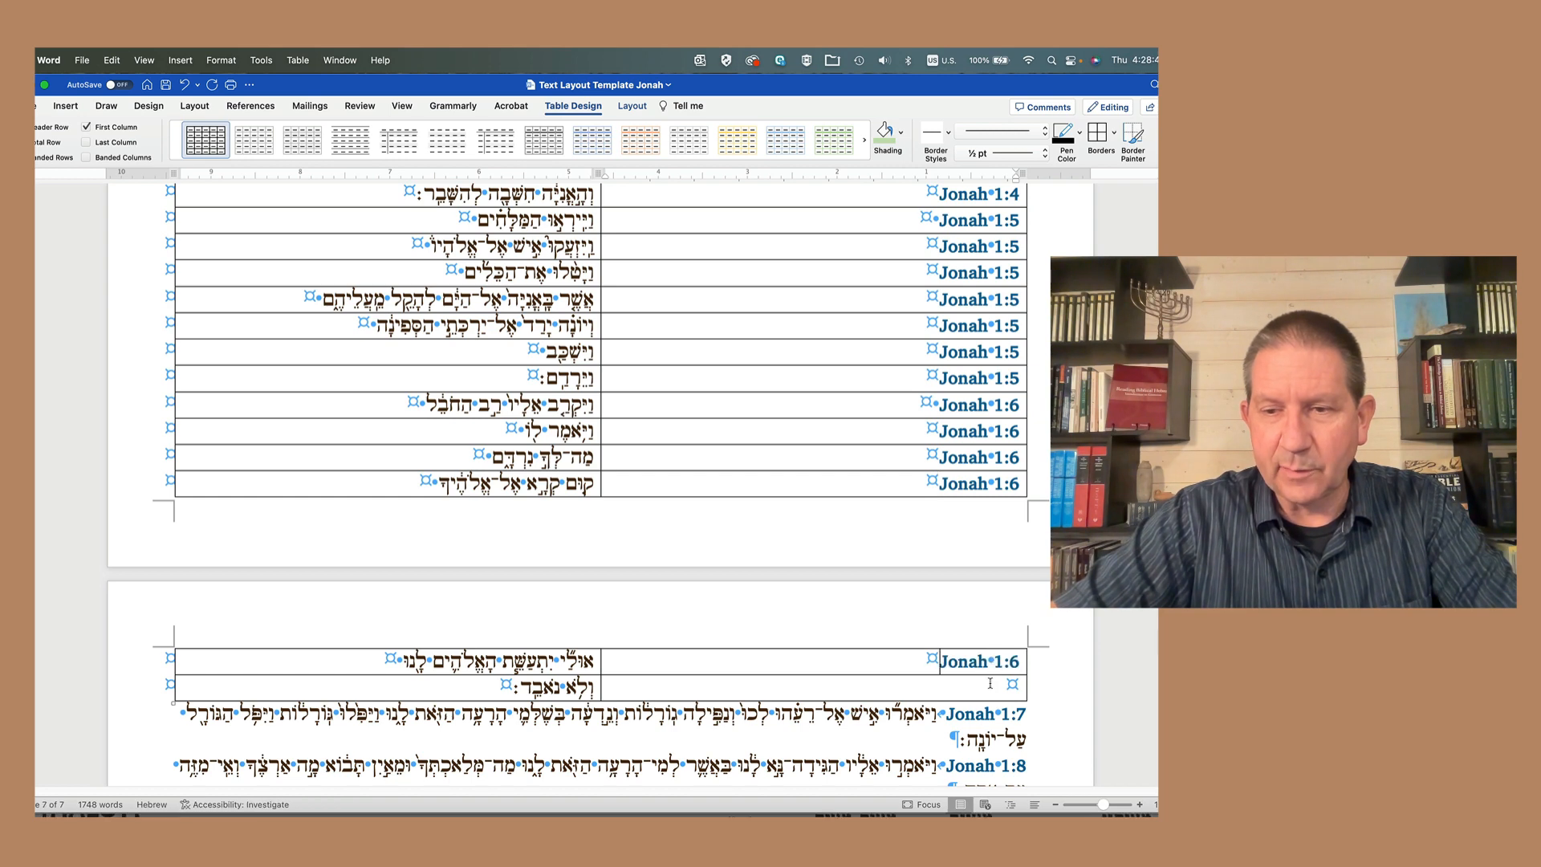
{"action": "left_click", "coordinate": [990, 686]}
{"action": "key", "text": "super+v"}
Step: Select the whole verse-reference column of the Jonah 1:1–1:6 table
{"action": "scroll", "coordinate": [990, 686], "scroll_direction": "up", "scroll_amount": 1}
{"action": "scroll", "coordinate": [990, 687], "scroll_direction": "up", "scroll_amount": 10}
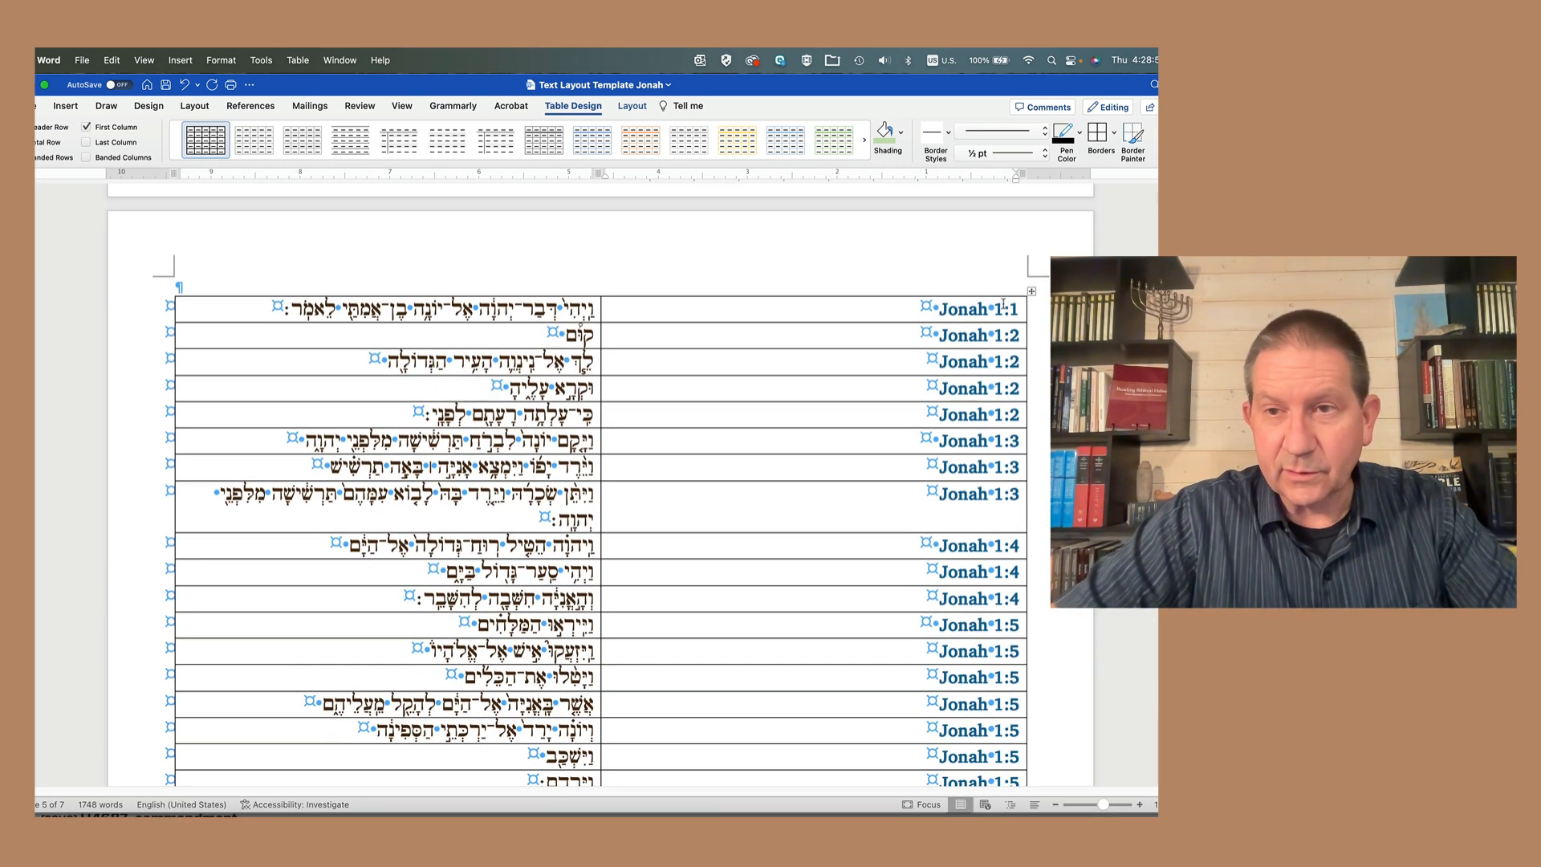
{"action": "left_click", "coordinate": [999, 295]}
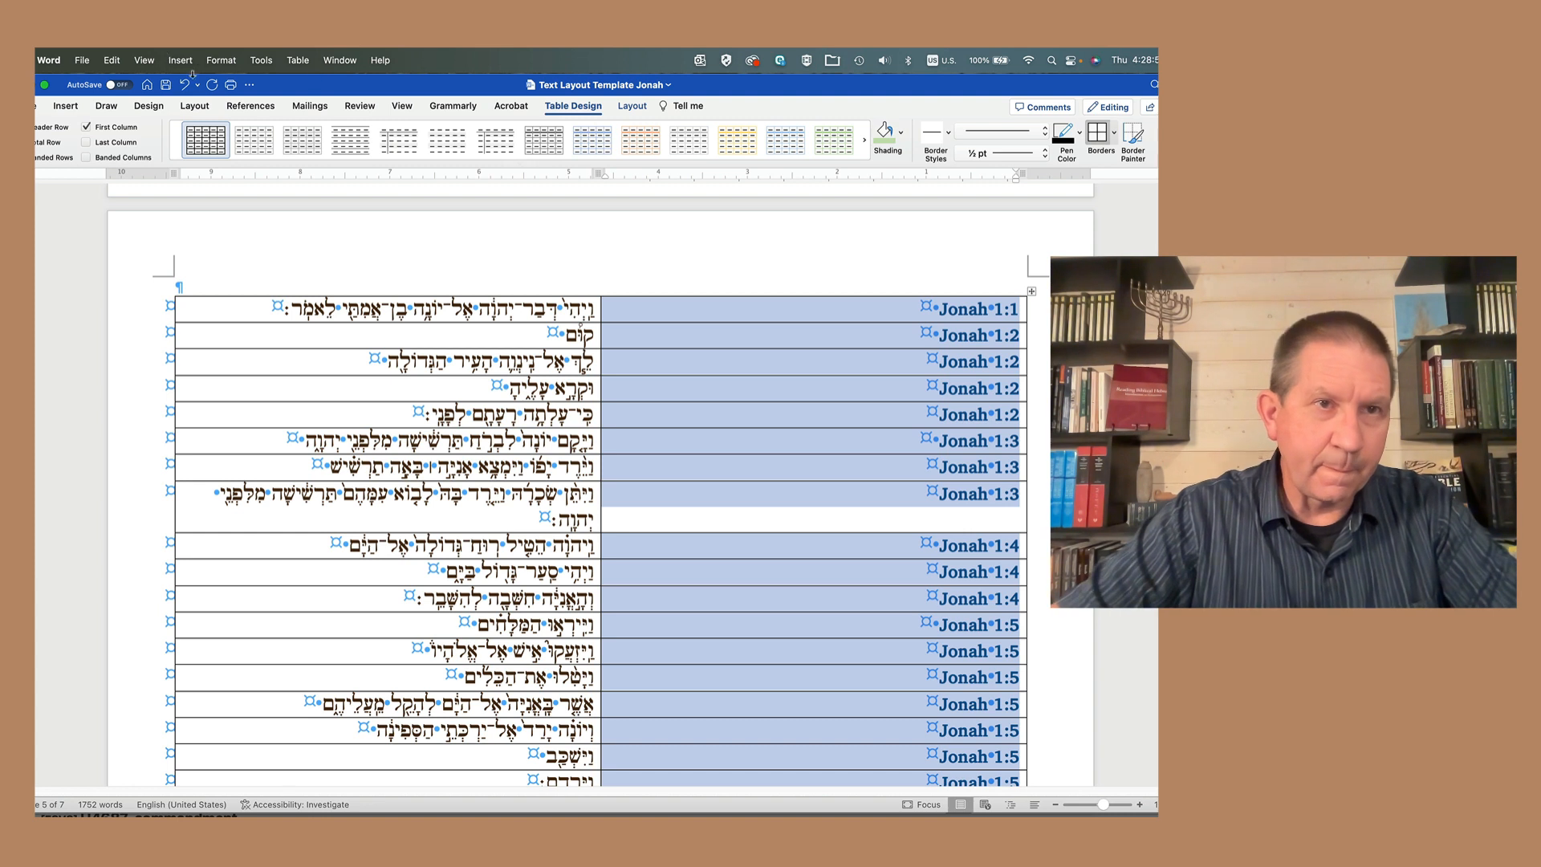
{"action": "left_click", "coordinate": [114, 60]}
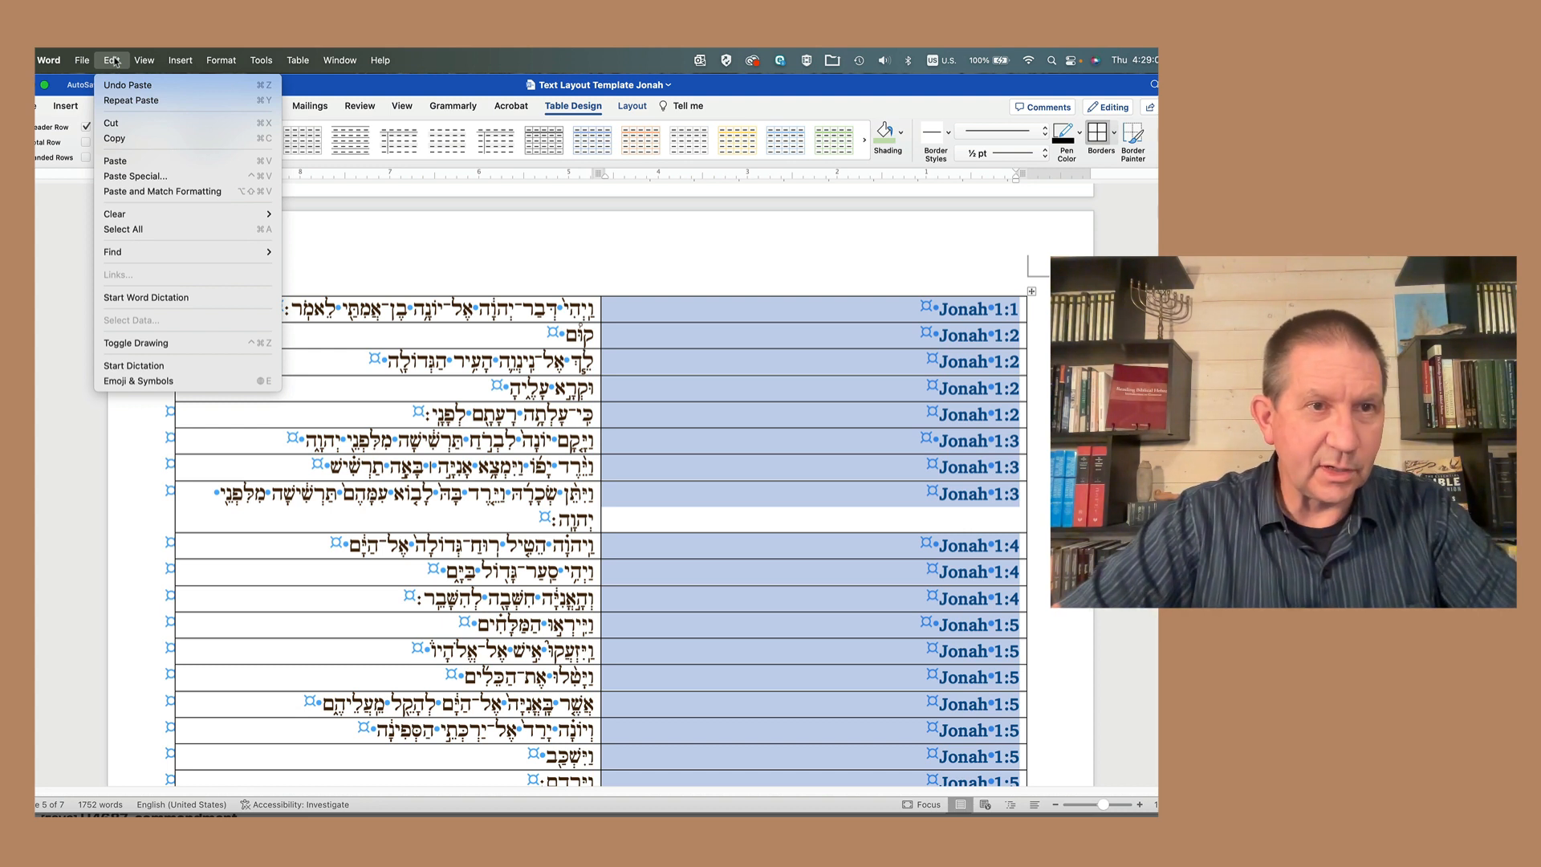
{"action": "mouse_move", "coordinate": [197, 61]}
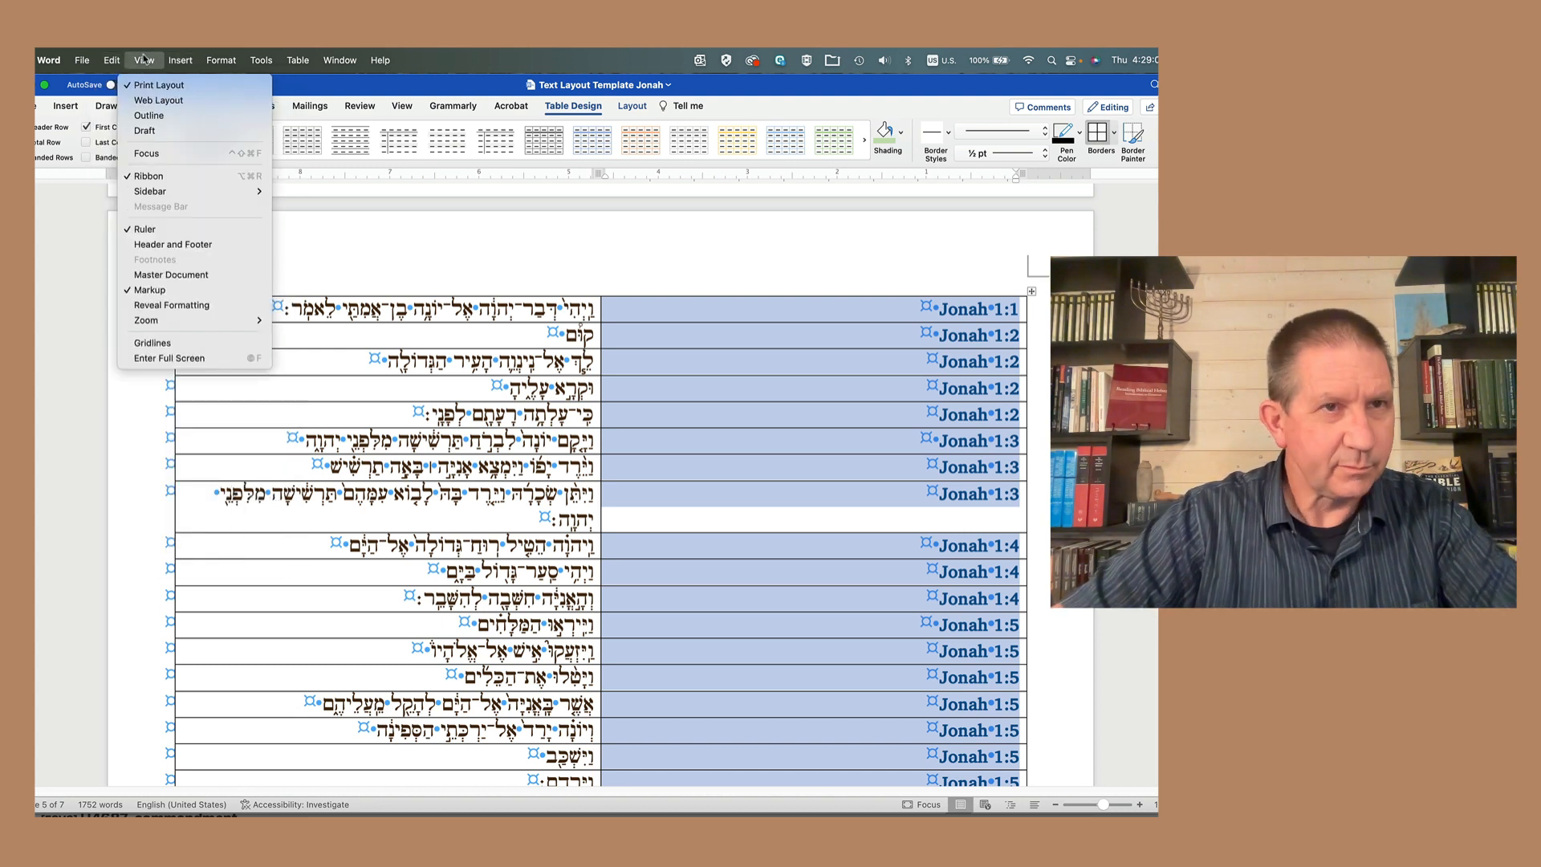
{"action": "mouse_move", "coordinate": [111, 60]}
{"action": "left_click", "coordinate": [375, 229]}
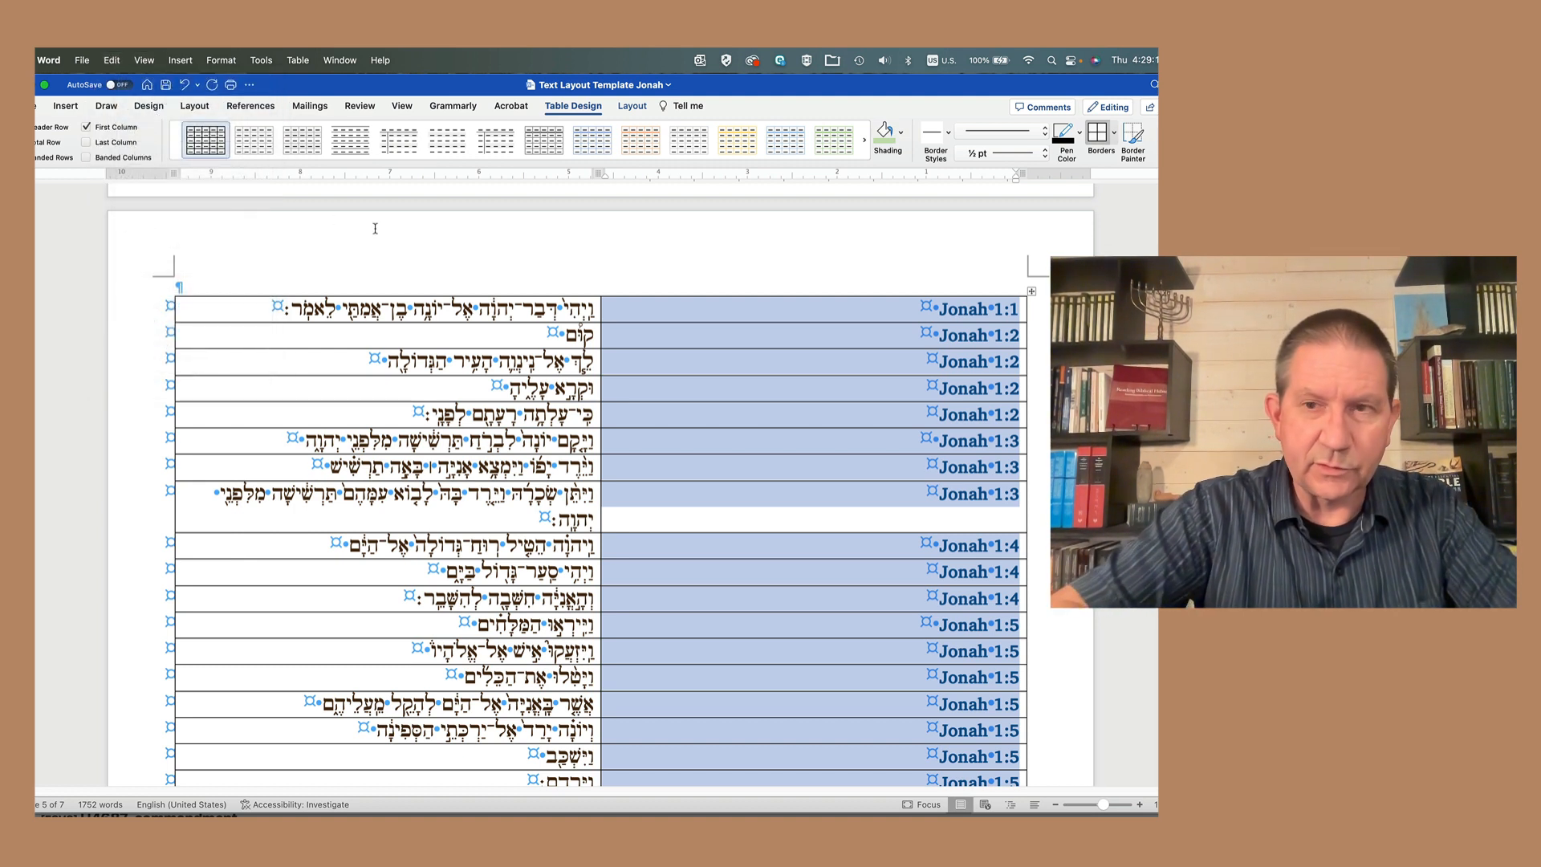
Step: Delete the word Jonah from every reference in the selected column with Find and Replace, leaving the rest of the document unsearched
{"action": "key", "text": "ctrl+h"}
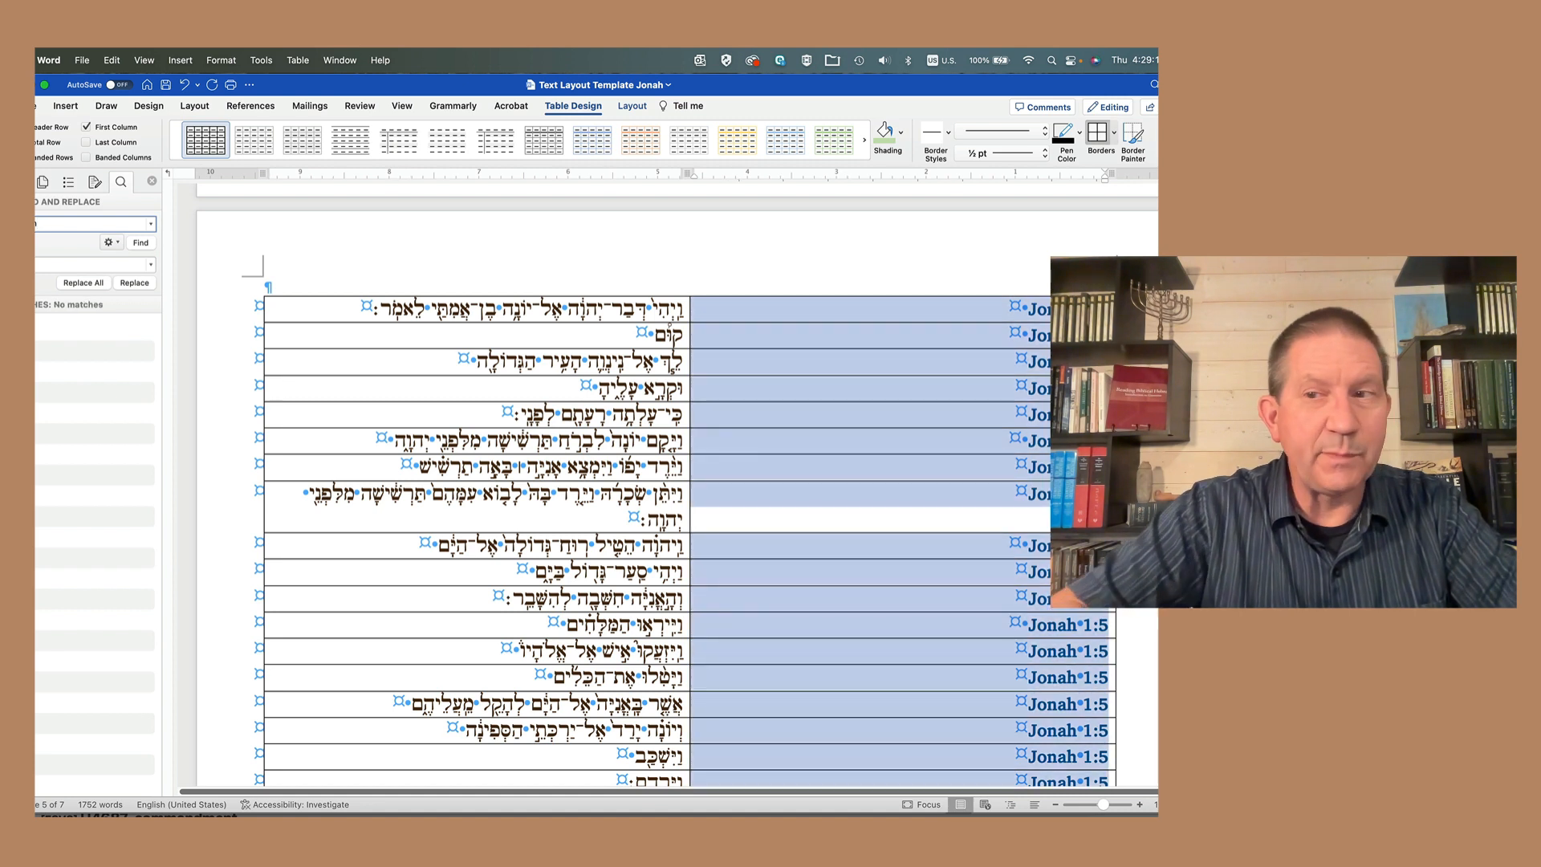
{"action": "key", "text": "Return"}
{"action": "left_click", "coordinate": [92, 266]}
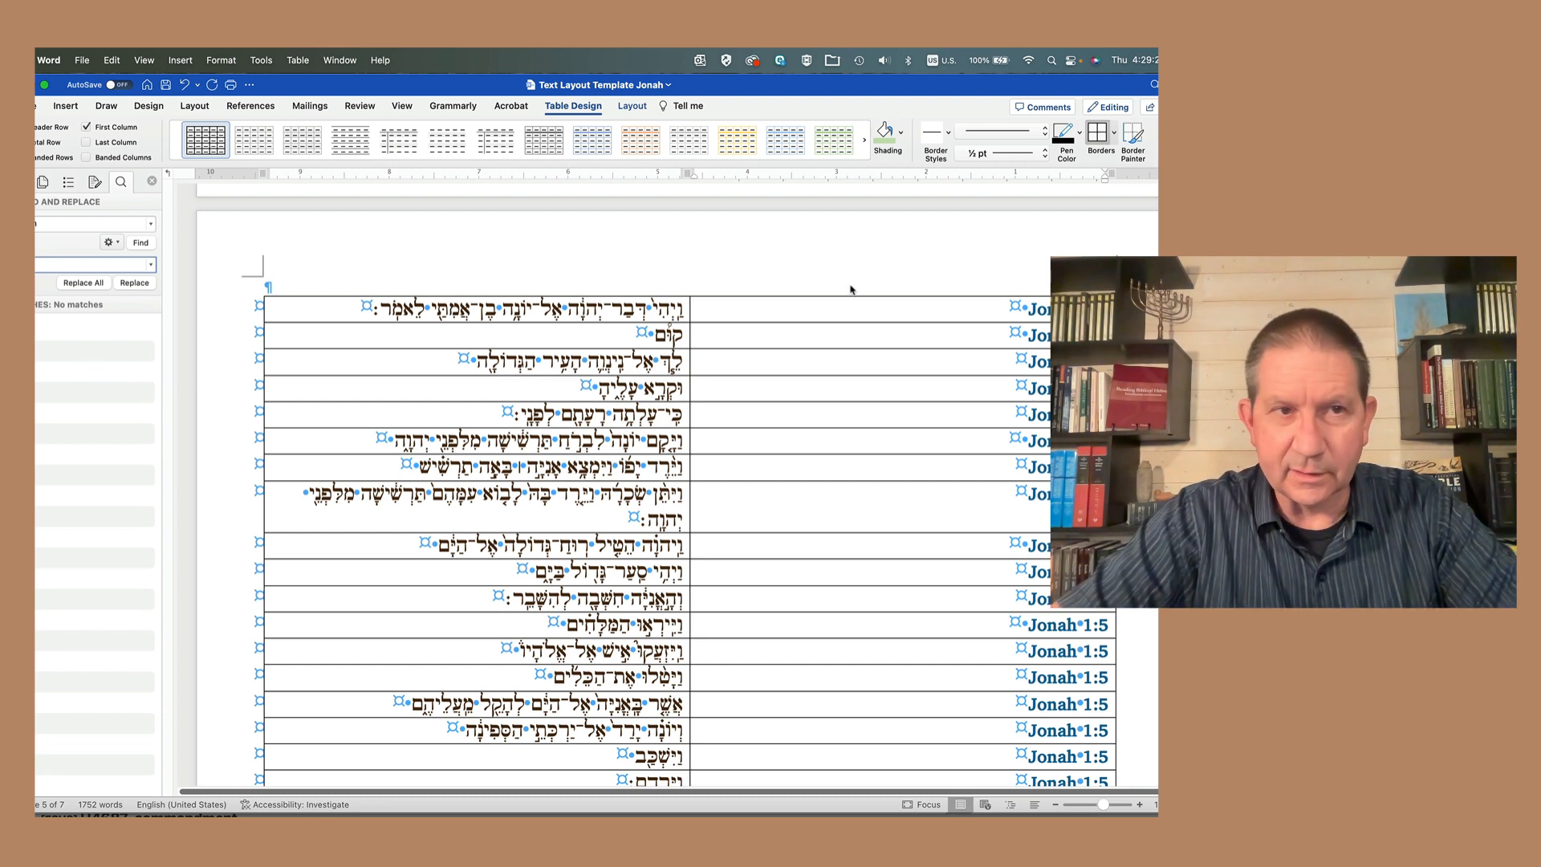
{"action": "left_click", "coordinate": [111, 243]}
{"action": "left_click", "coordinate": [126, 258]}
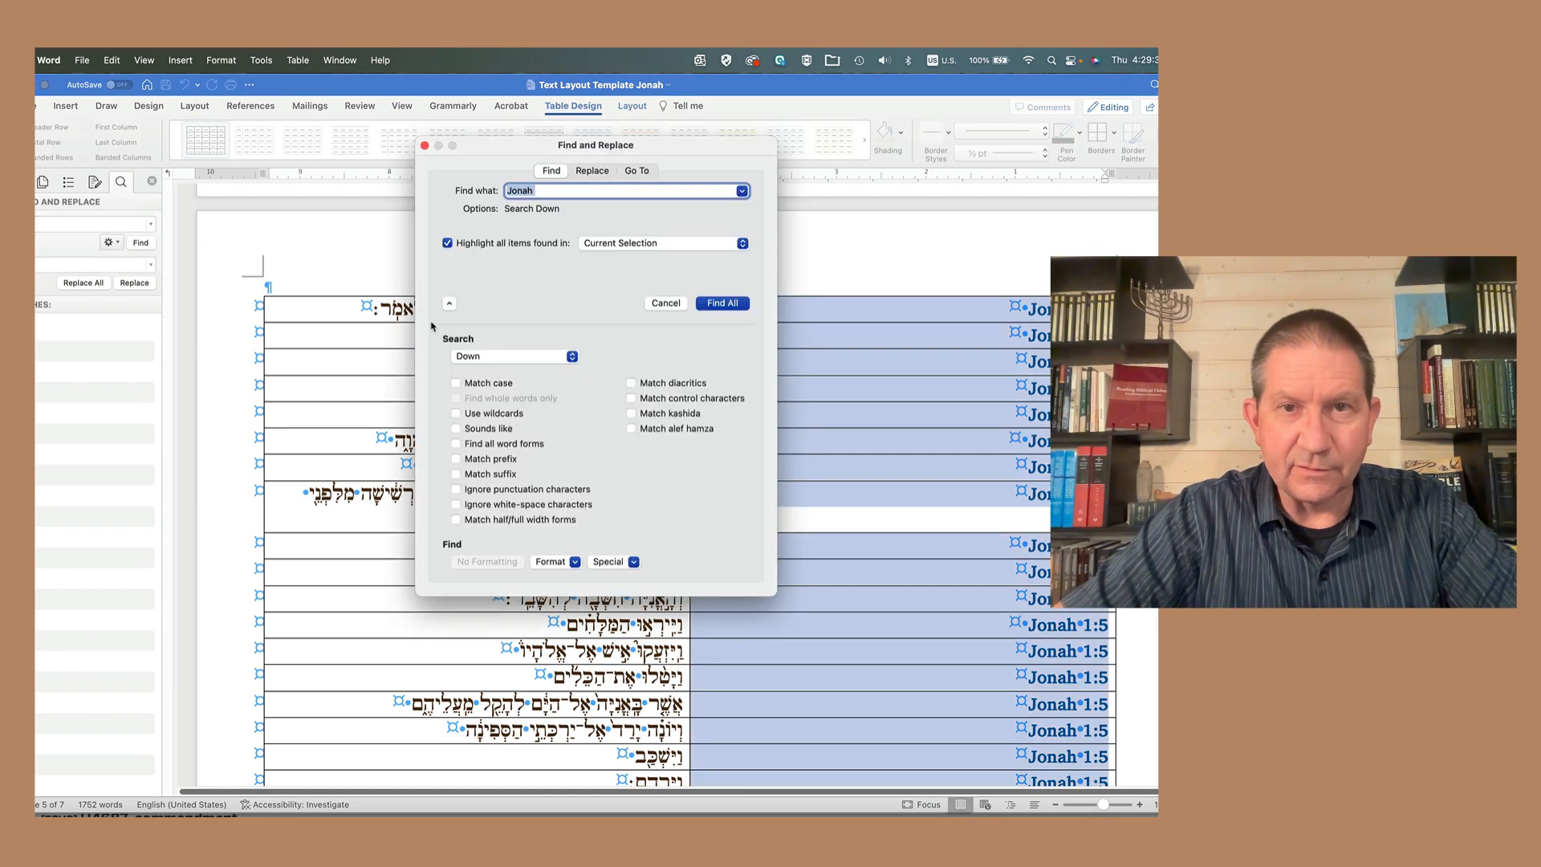
{"action": "left_click", "coordinate": [594, 171]}
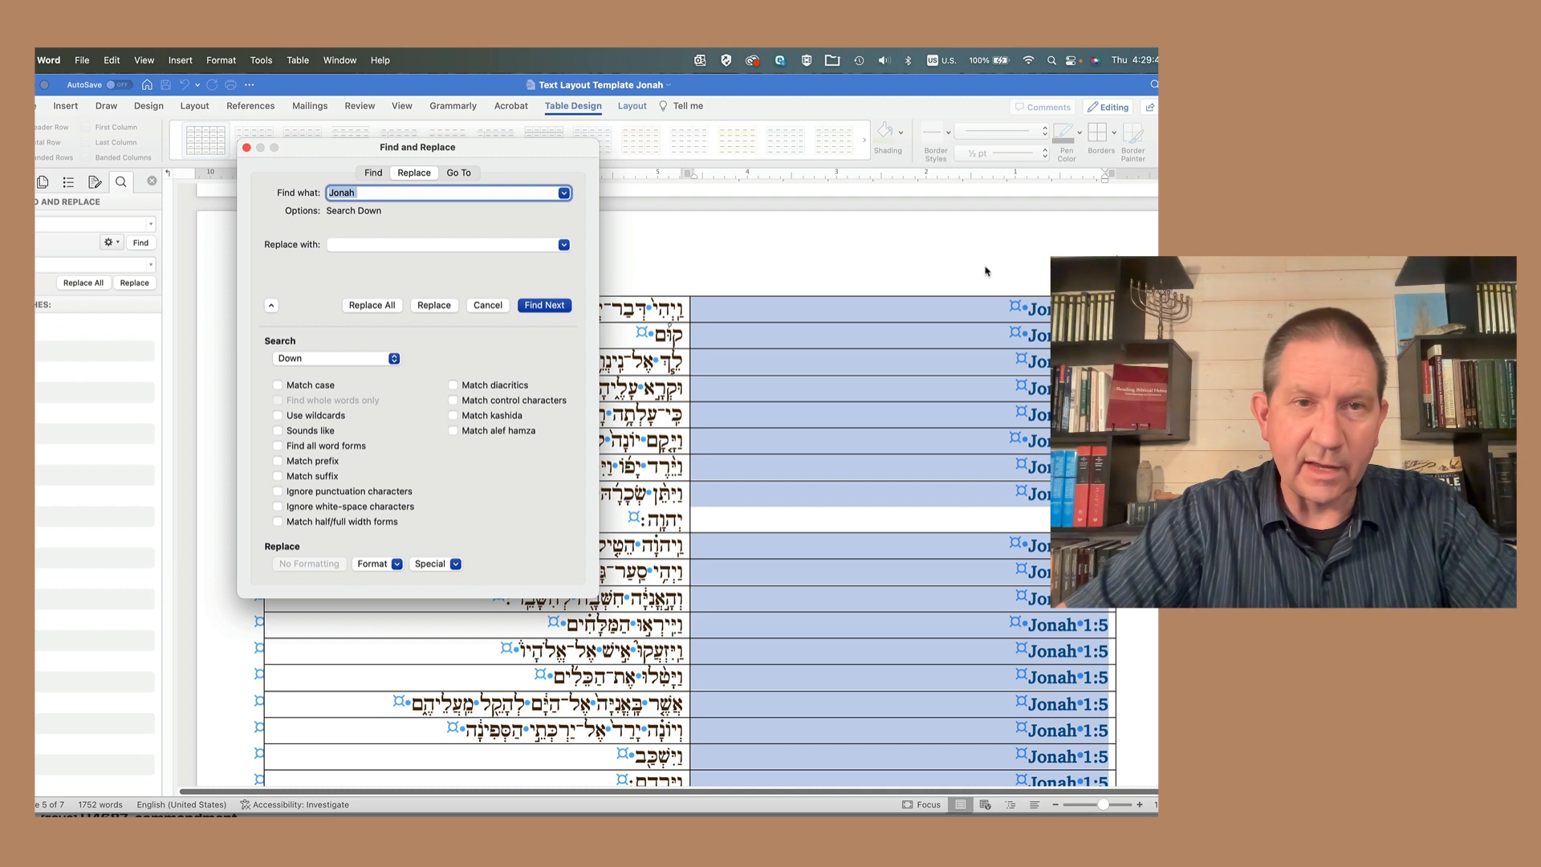
{"action": "left_click", "coordinate": [388, 306]}
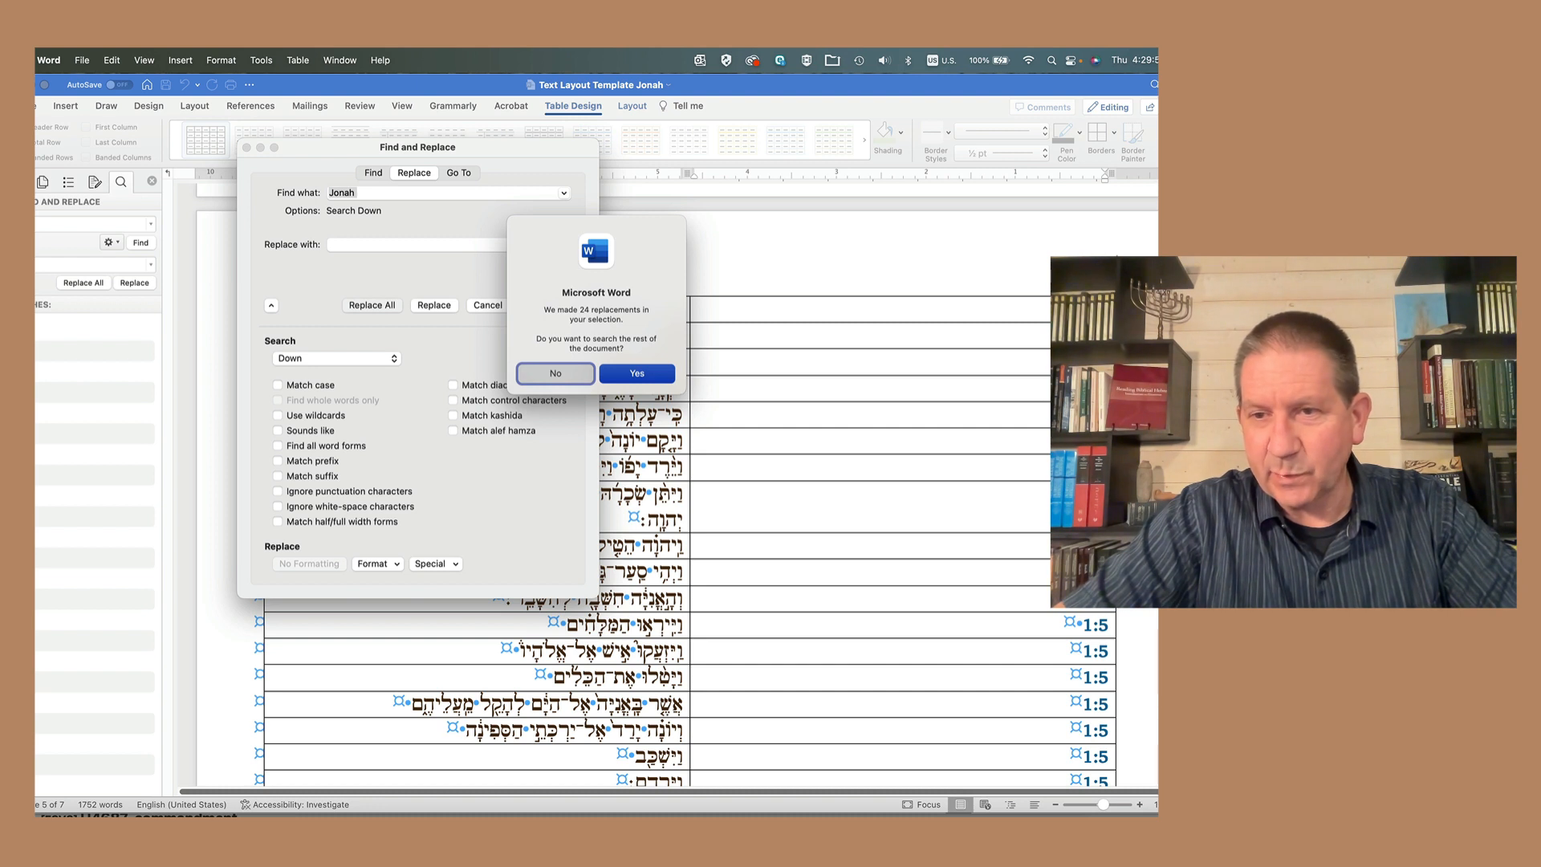
{"action": "left_click", "coordinate": [576, 373]}
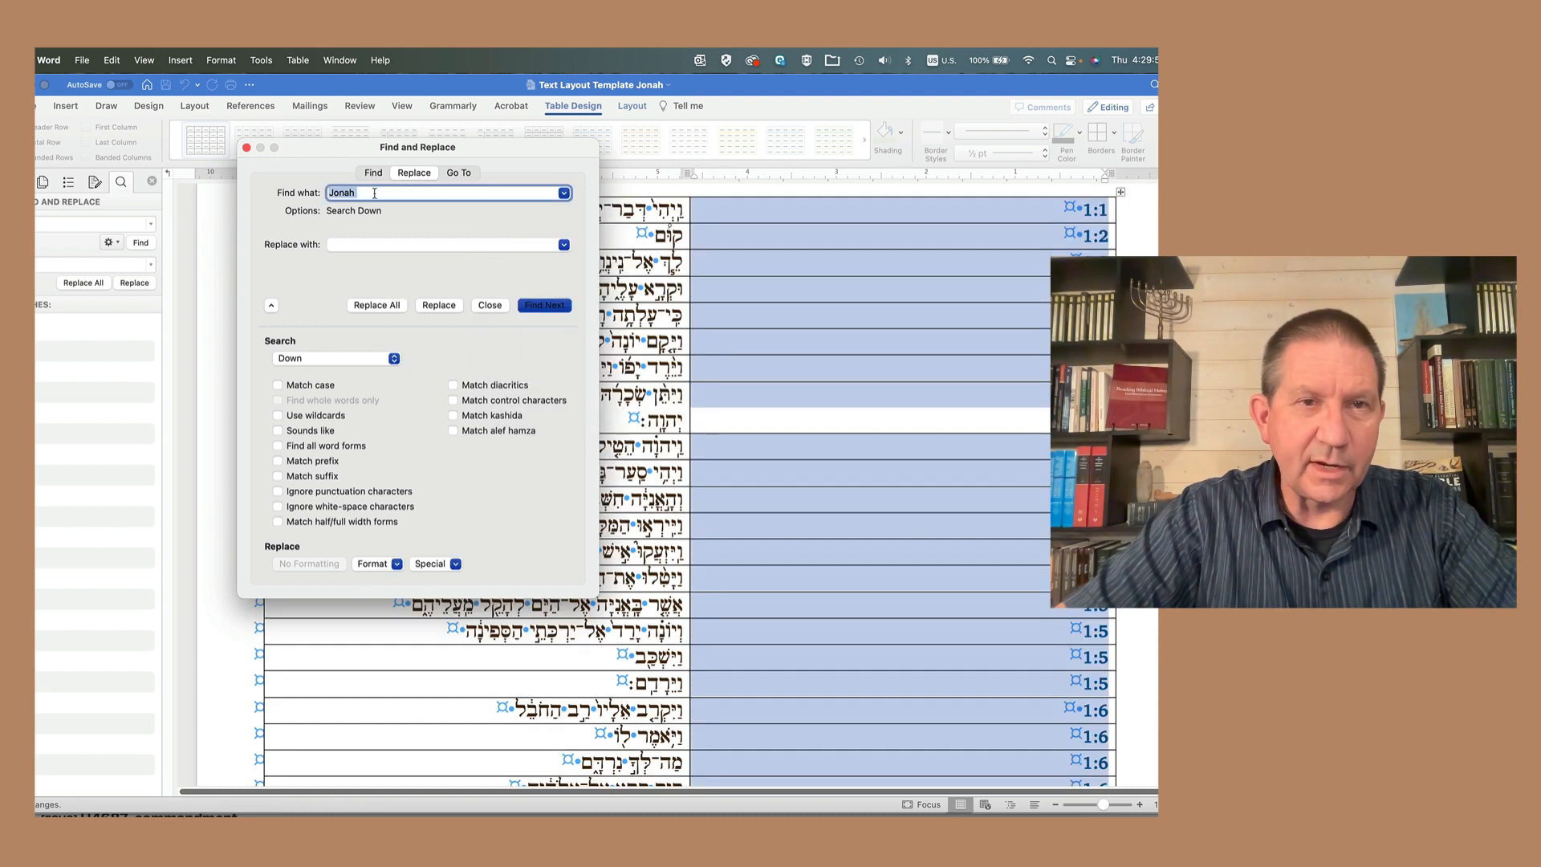
Step: Remove all spaces from the selected reference column without searching the rest of the document, and close Find and Replace
{"action": "left_click", "coordinate": [356, 193]}
{"action": "key", "text": "BackSpace"}
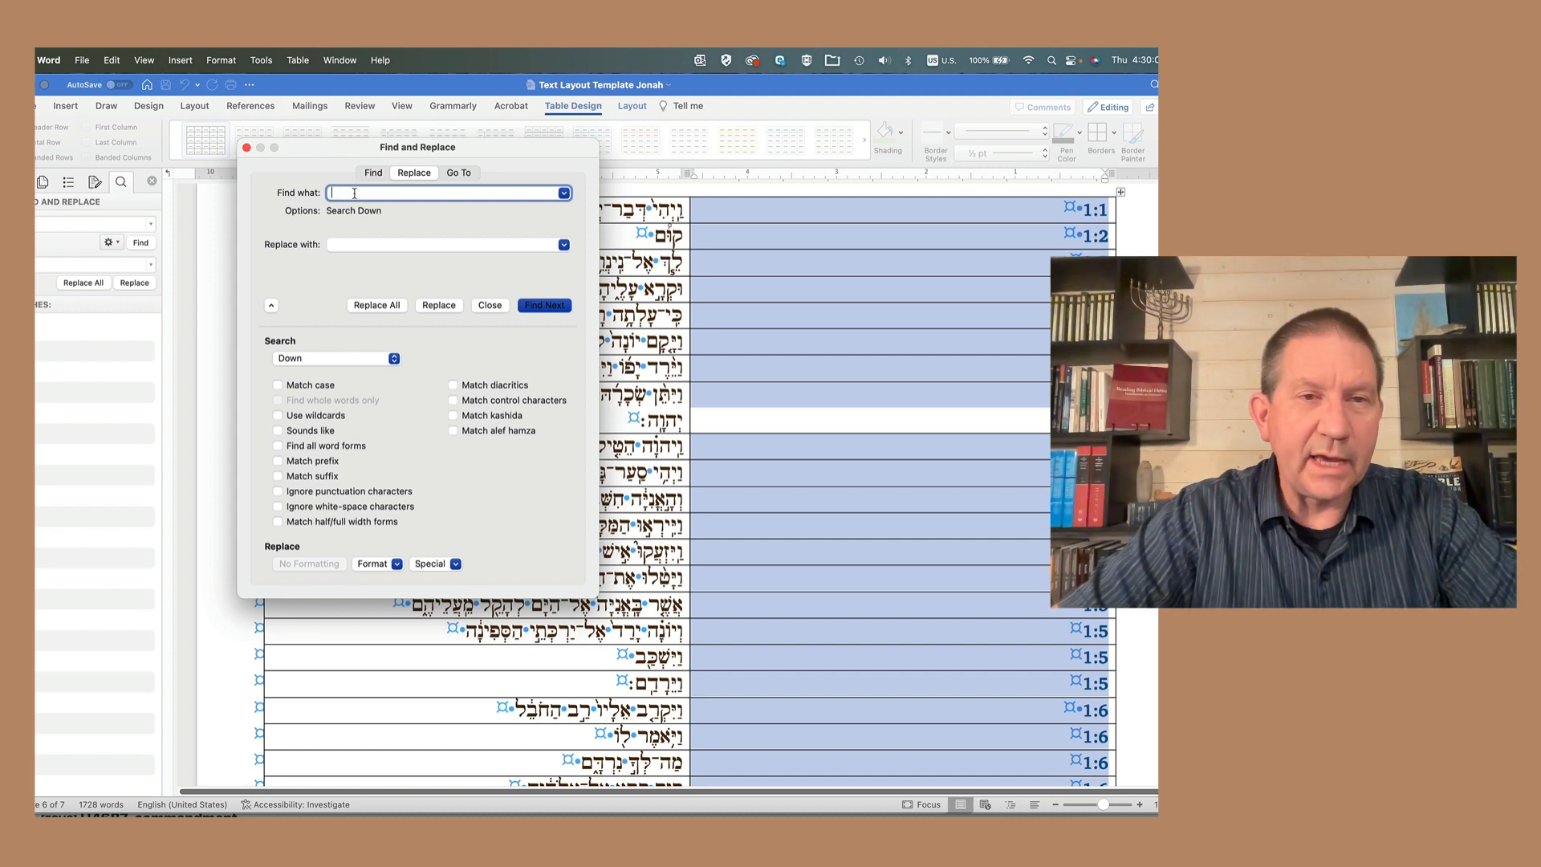
{"action": "left_click", "coordinate": [377, 305]}
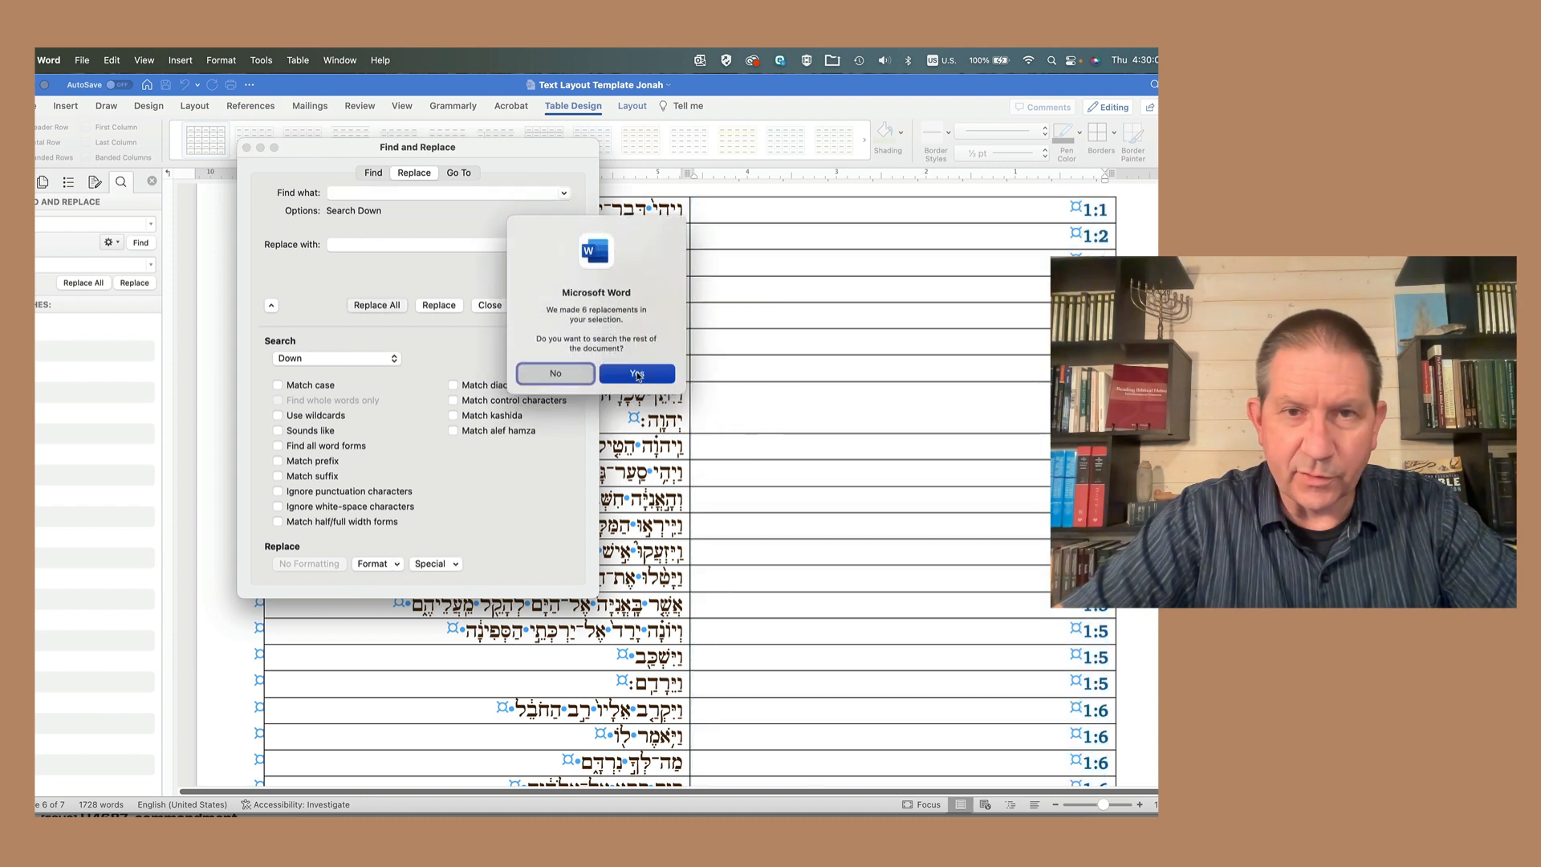
{"action": "left_click", "coordinate": [555, 373]}
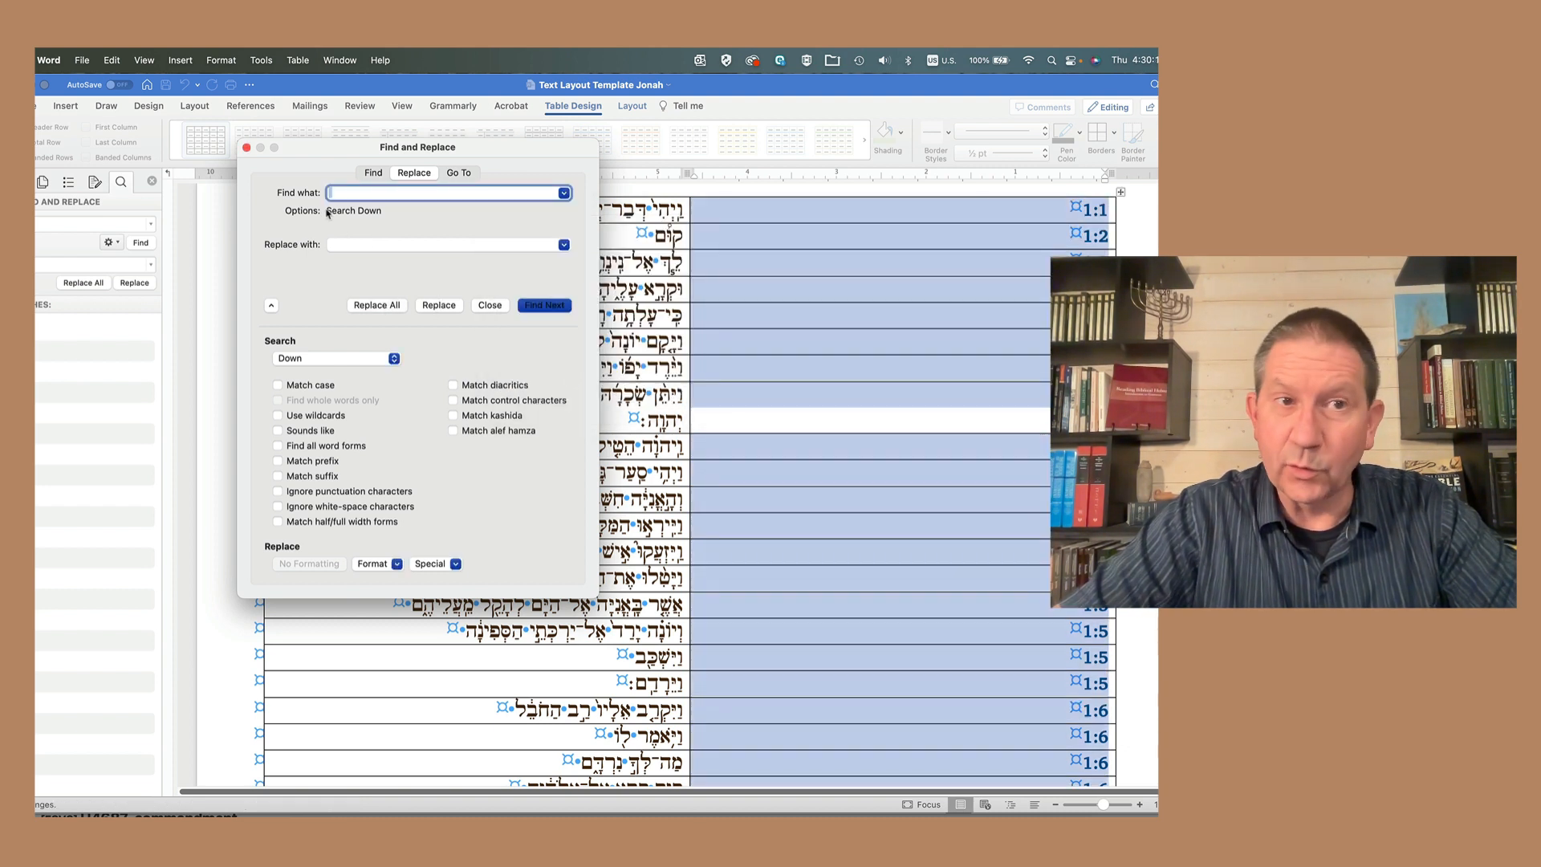
{"action": "left_click", "coordinate": [250, 150]}
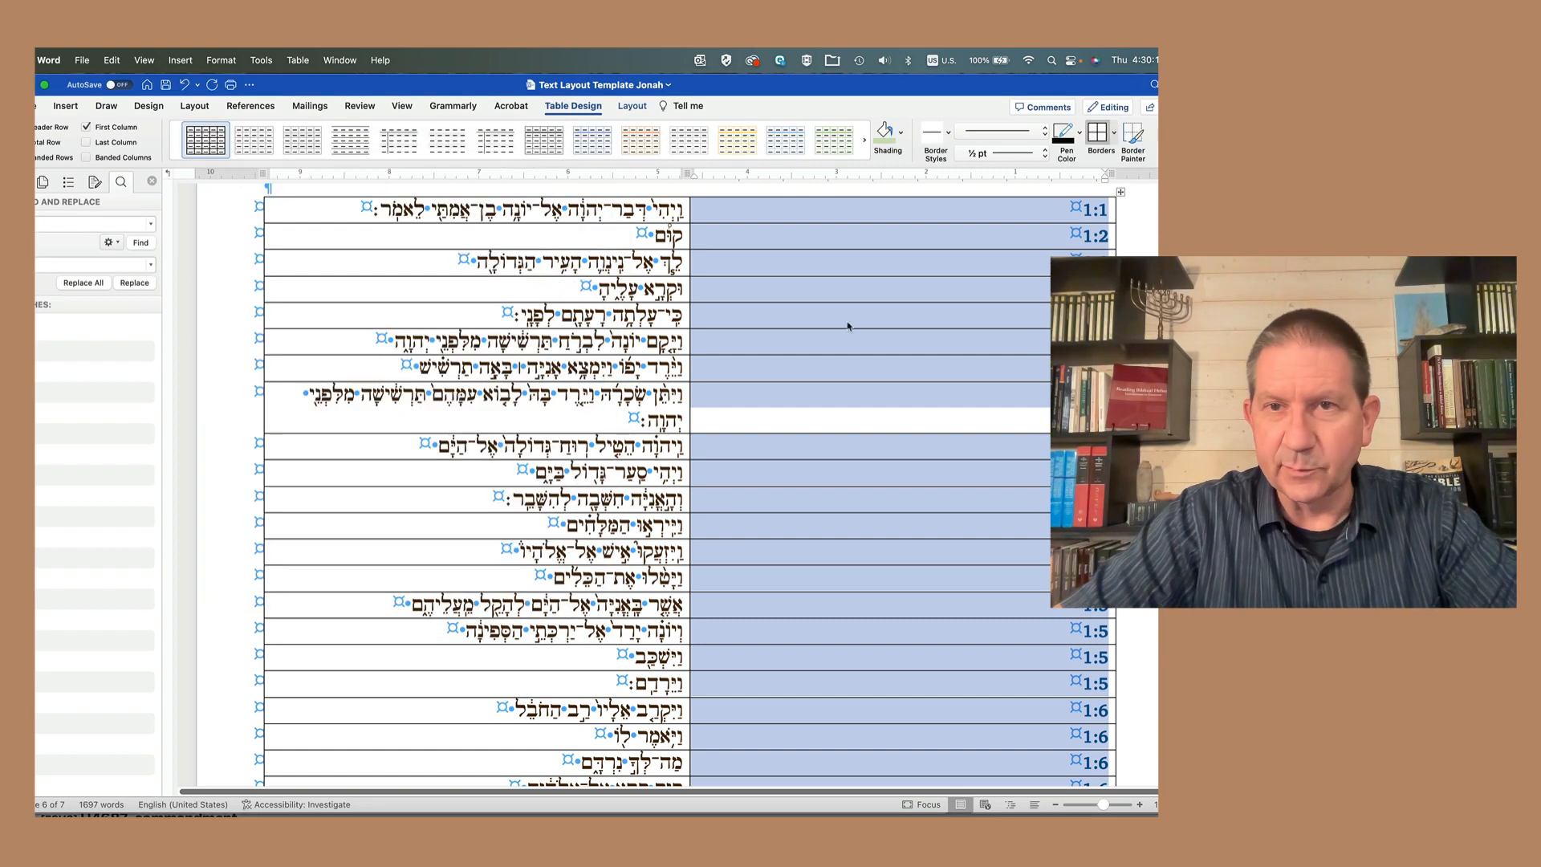
{"action": "left_click", "coordinate": [883, 291]}
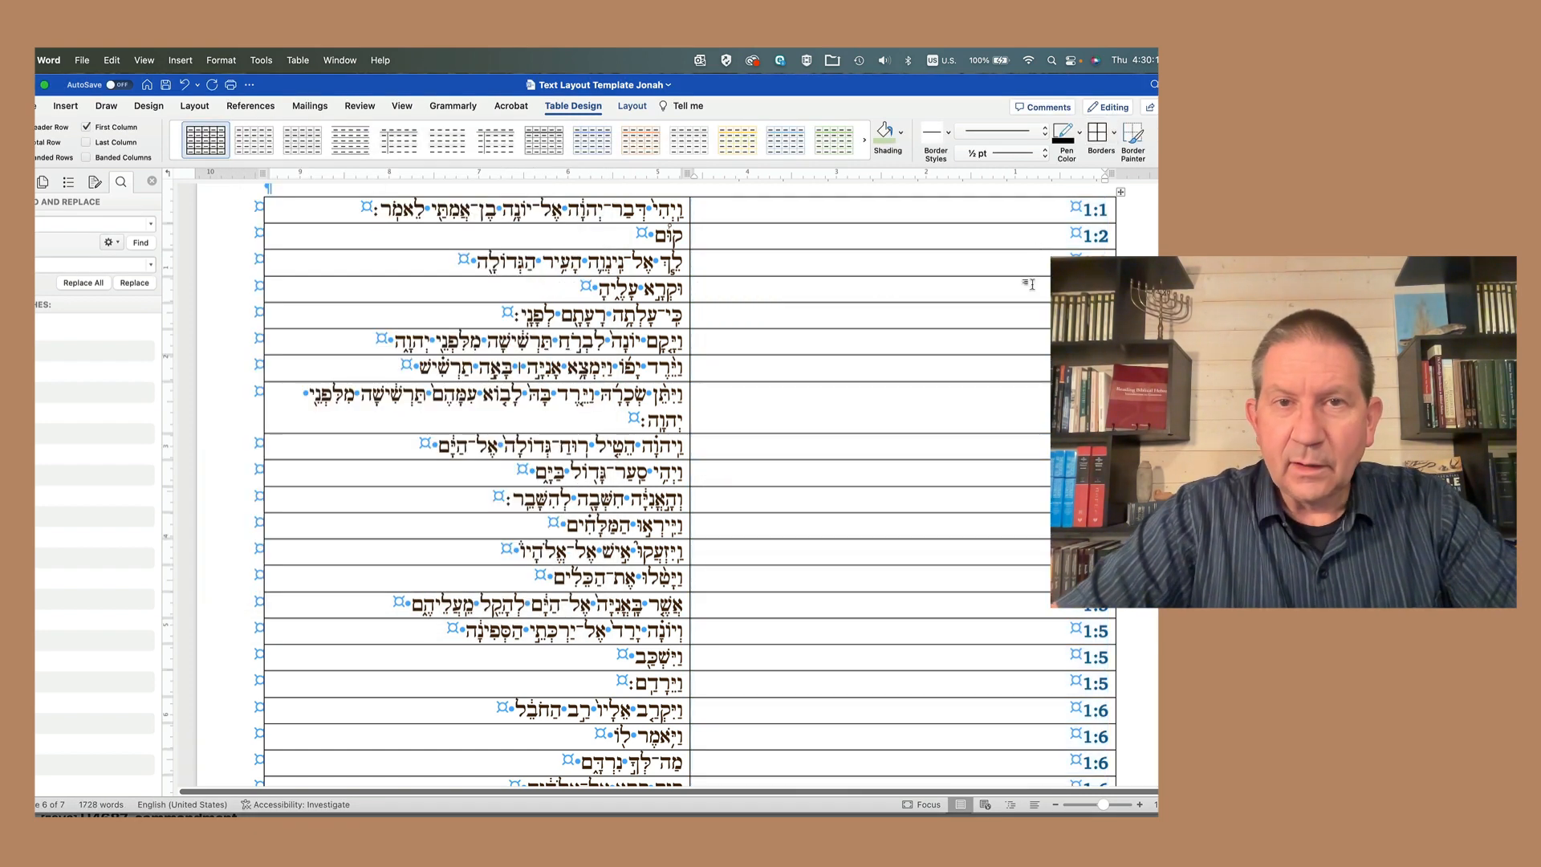
Step: Copy the sample layout table with Hebrew, verse-reference and English columns under the Ezra-SIL font note on the document's first page
{"action": "scroll", "coordinate": [1029, 282], "scroll_direction": "up", "scroll_amount": 1}
{"action": "left_click_drag", "start_coordinate": [643, 233], "coordinate": [642, 301]}
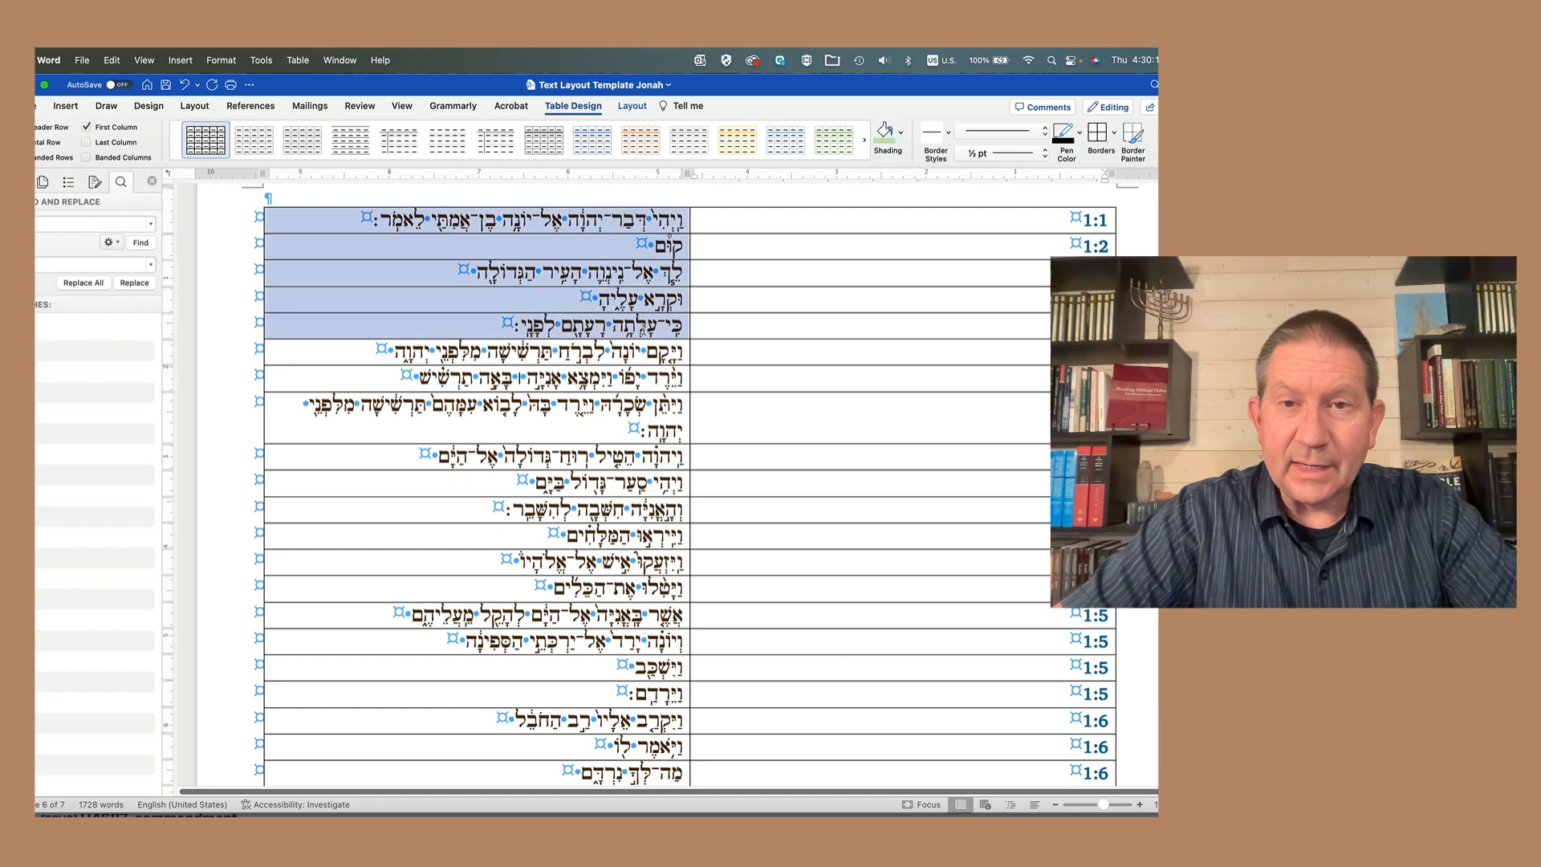
{"action": "scroll", "coordinate": [642, 302], "scroll_direction": "up", "scroll_amount": 6}
{"action": "scroll", "coordinate": [548, 311], "scroll_direction": "up", "scroll_amount": 20}
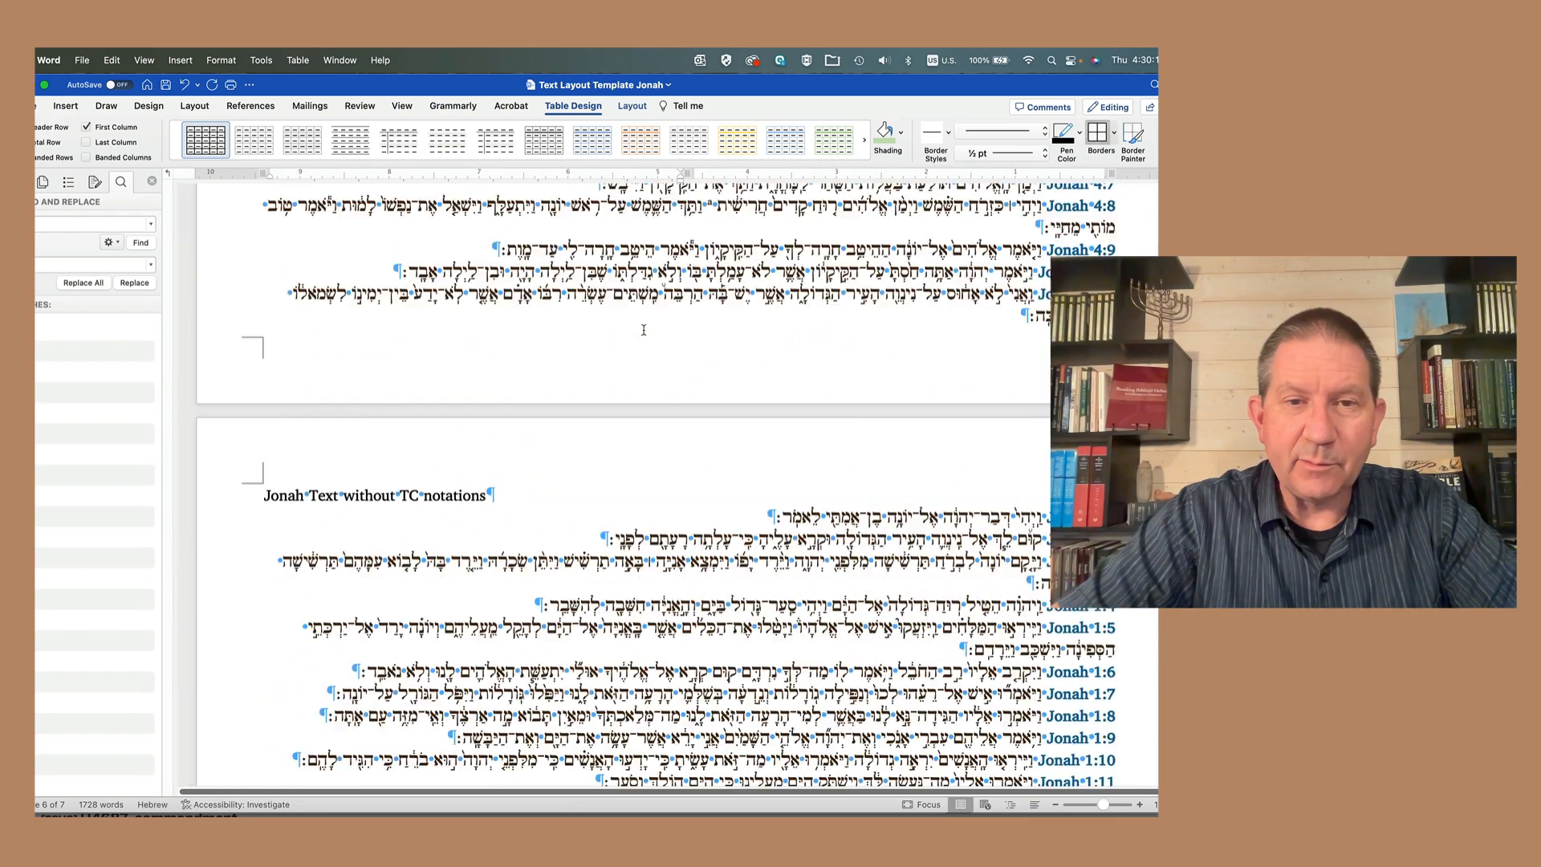
{"action": "scroll", "coordinate": [548, 311], "scroll_direction": "up", "scroll_amount": 5}
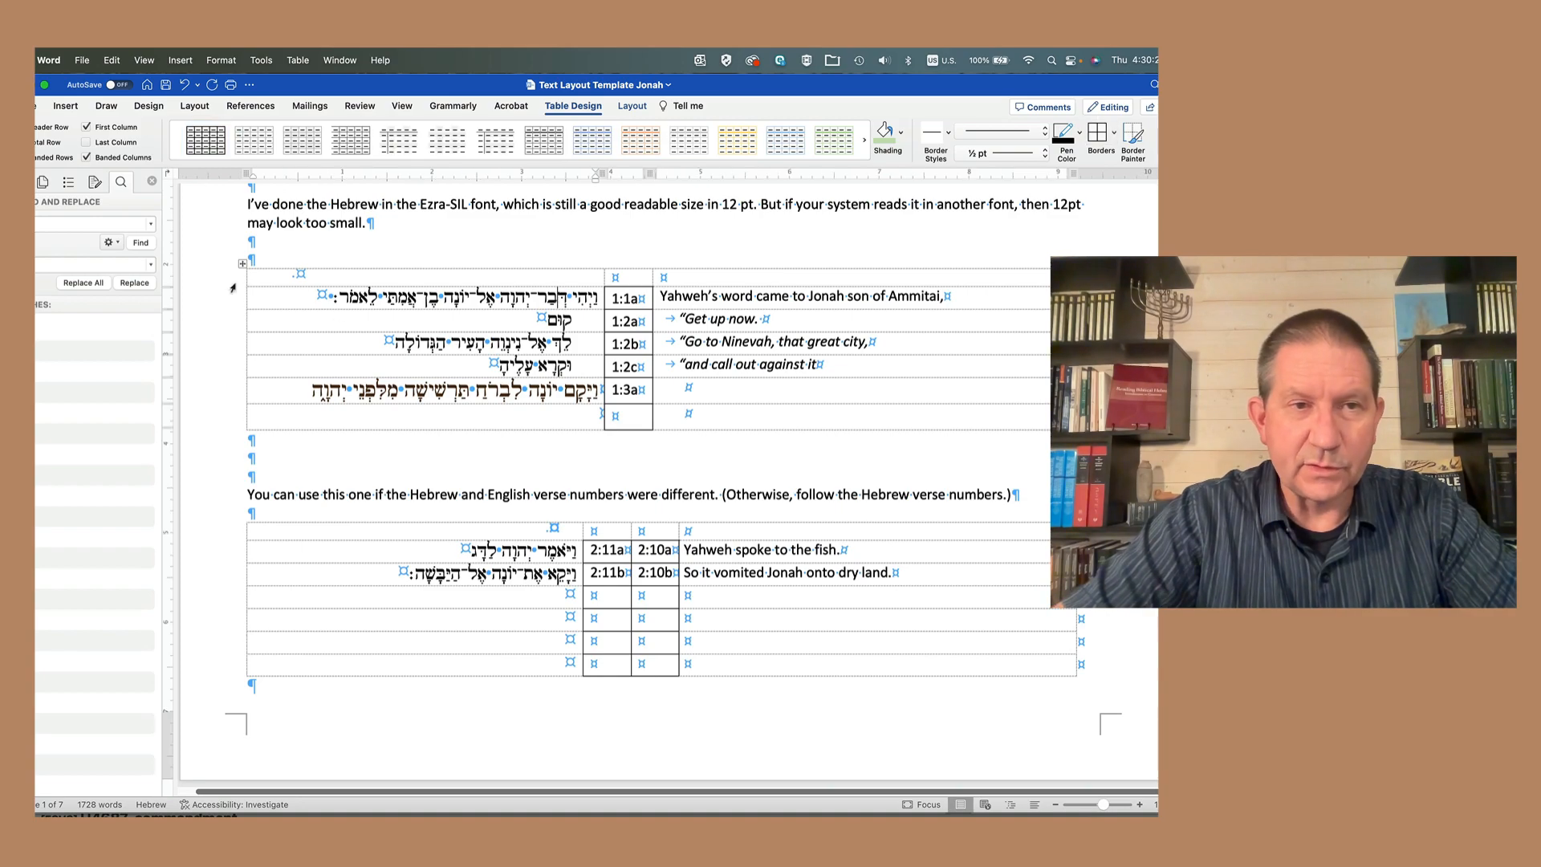
{"action": "left_click_drag", "start_coordinate": [234, 285], "coordinate": [231, 419]}
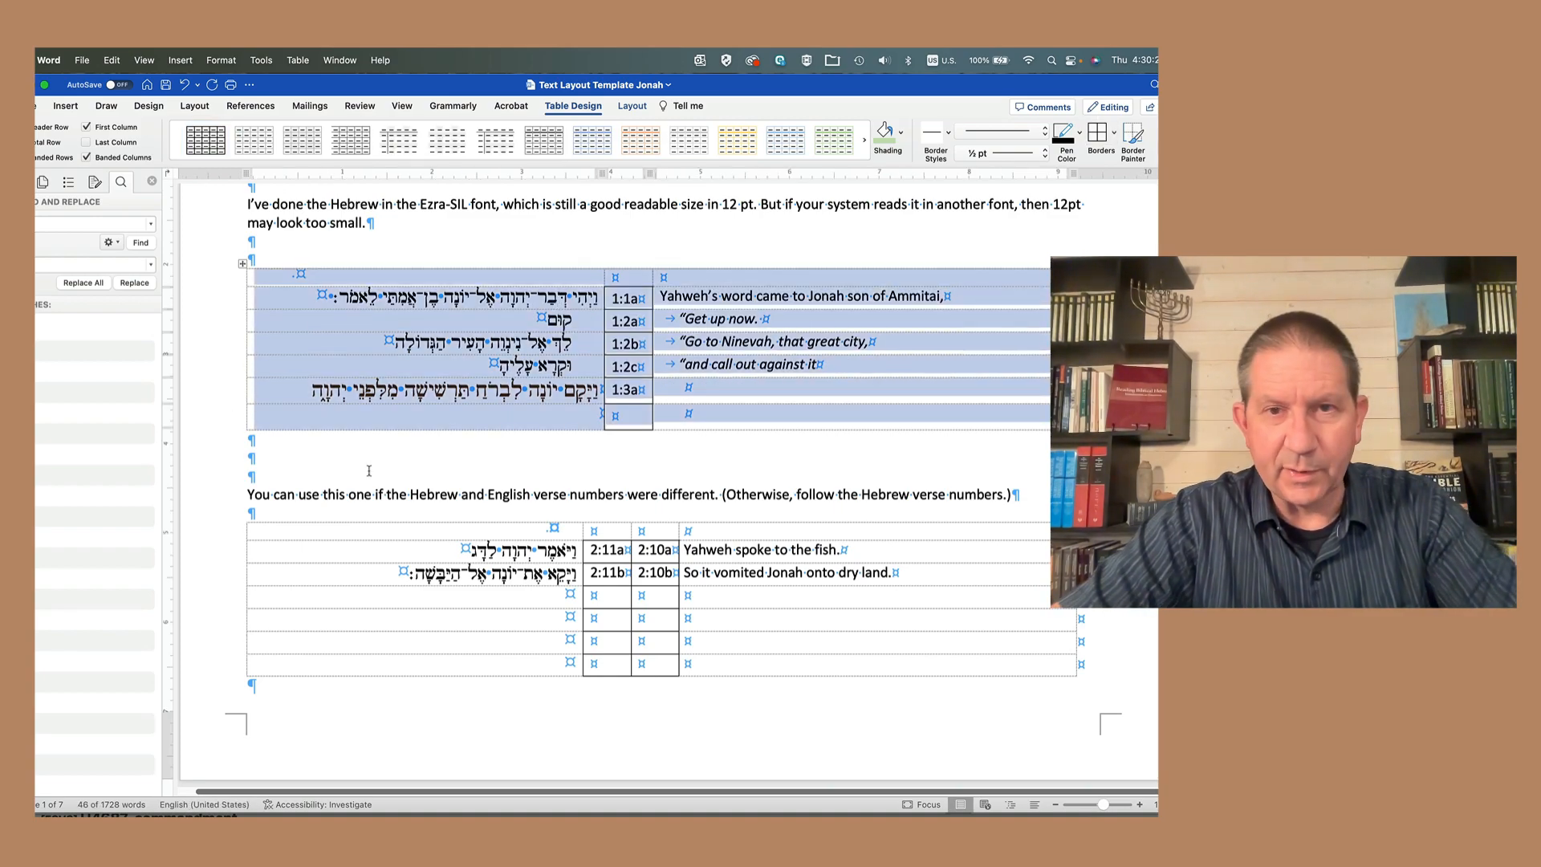
Step: Add three blank paragraphs above the Jonah 1:1–1:6 clause table and paste the copied sample layout table there
{"action": "scroll", "coordinate": [369, 470], "scroll_direction": "down", "scroll_amount": 15}
{"action": "scroll", "coordinate": [369, 471], "scroll_direction": "down", "scroll_amount": 10}
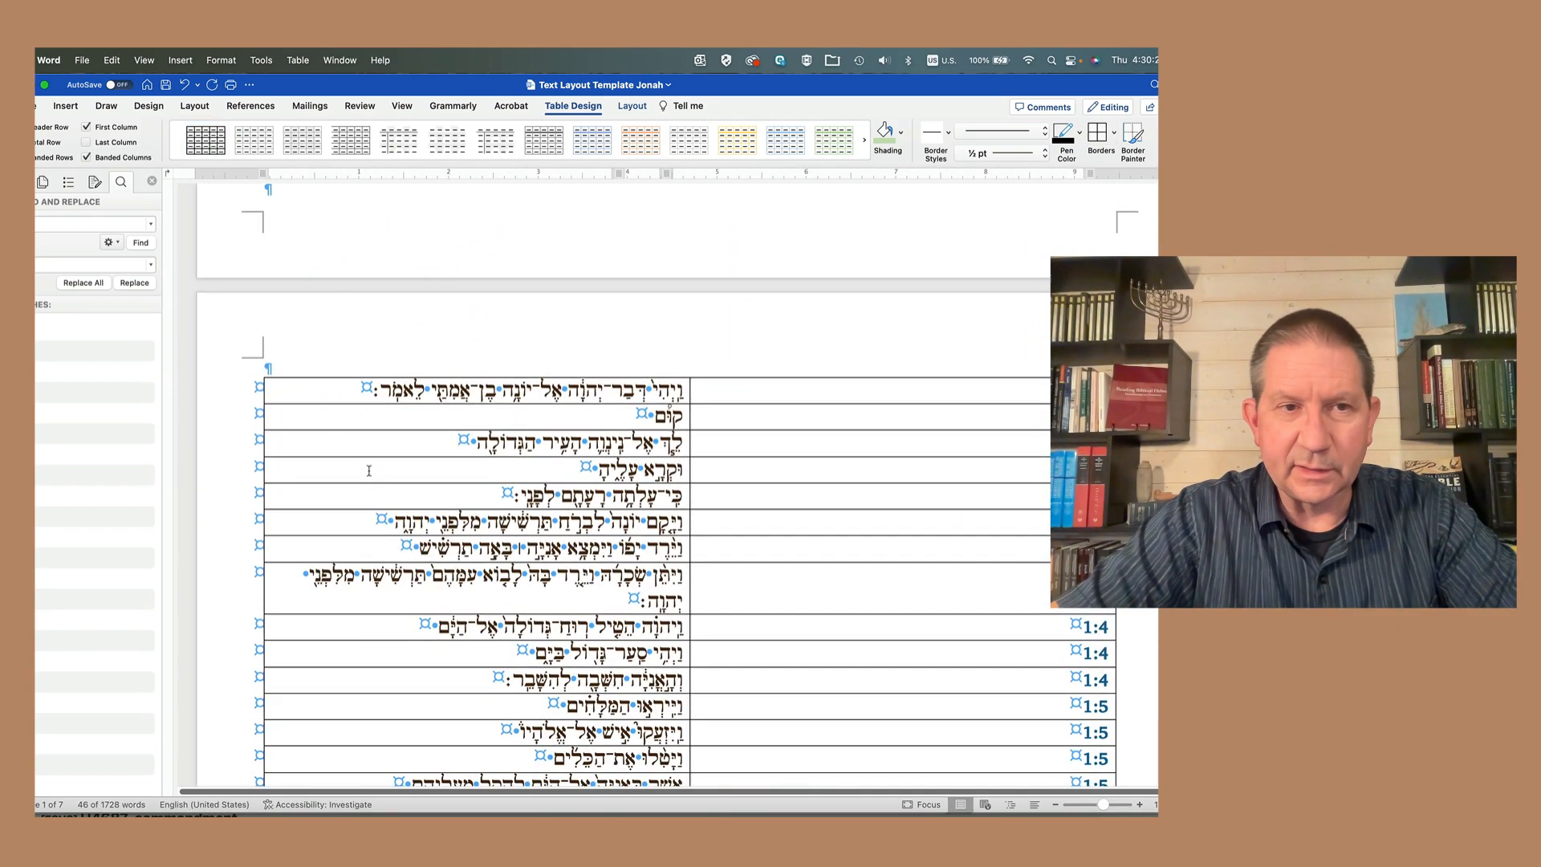
{"action": "left_click", "coordinate": [324, 362]}
{"action": "key", "text": "Return"}
{"action": "key", "text": "Return"}
{"action": "key", "text": "Return"}
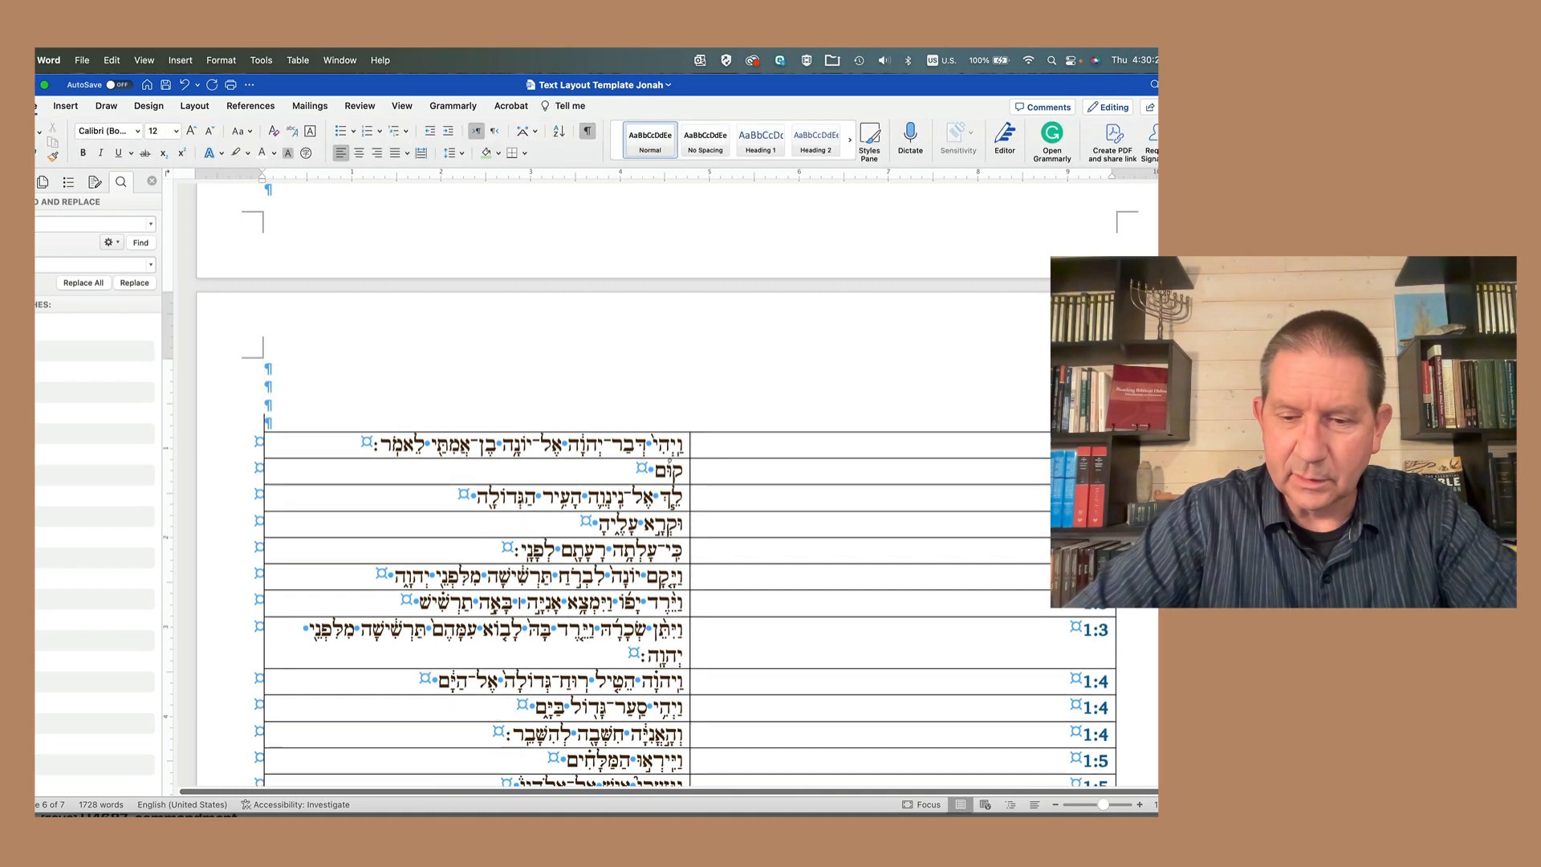
{"action": "key", "text": "super+v"}
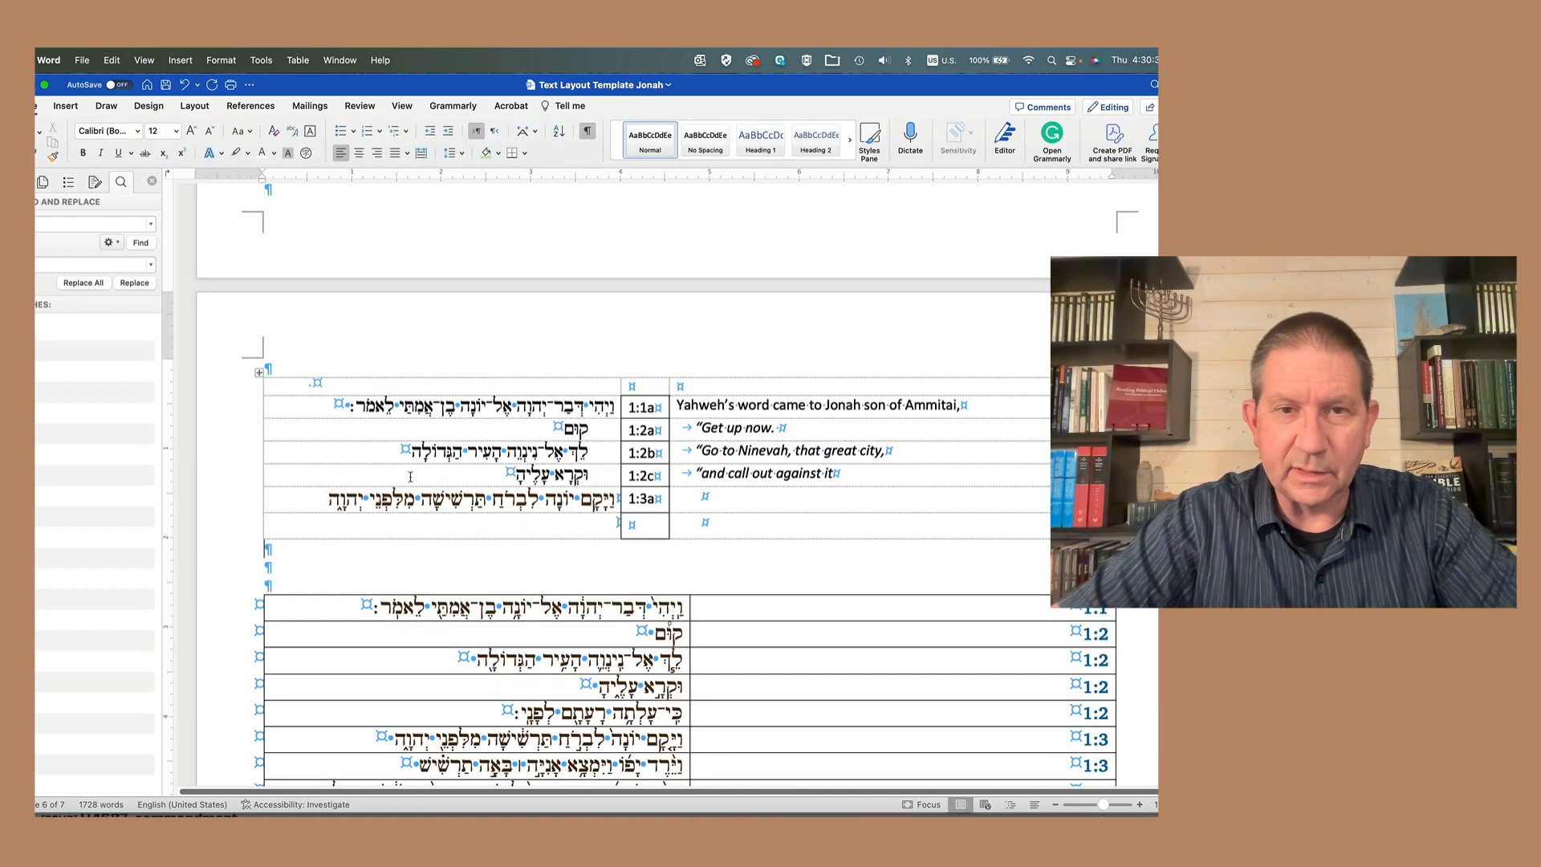
Step: Compare the Hebrew clause rows of the Jonah 1:1–1:6 table with the Hebrew column of the pasted sample table
{"action": "scroll", "coordinate": [410, 477], "scroll_direction": "down", "scroll_amount": 3}
{"action": "scroll", "coordinate": [410, 477], "scroll_direction": "down", "scroll_amount": 2}
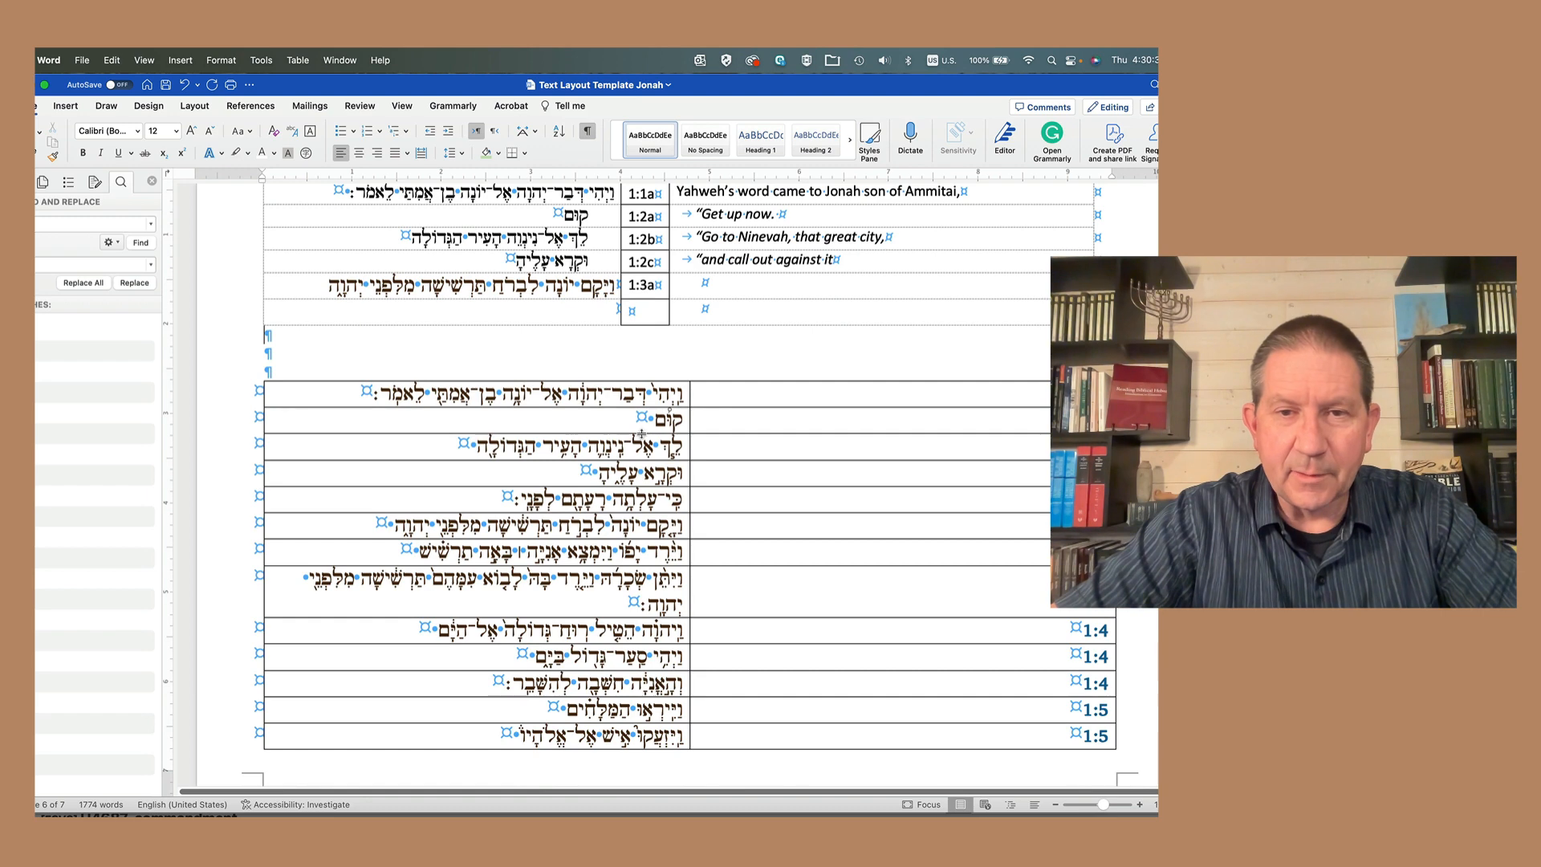
{"action": "scroll", "coordinate": [641, 434], "scroll_direction": "down", "scroll_amount": 1}
{"action": "left_click_drag", "start_coordinate": [659, 377], "coordinate": [610, 423]}
{"action": "scroll", "coordinate": [611, 423], "scroll_direction": "up", "scroll_amount": 4}
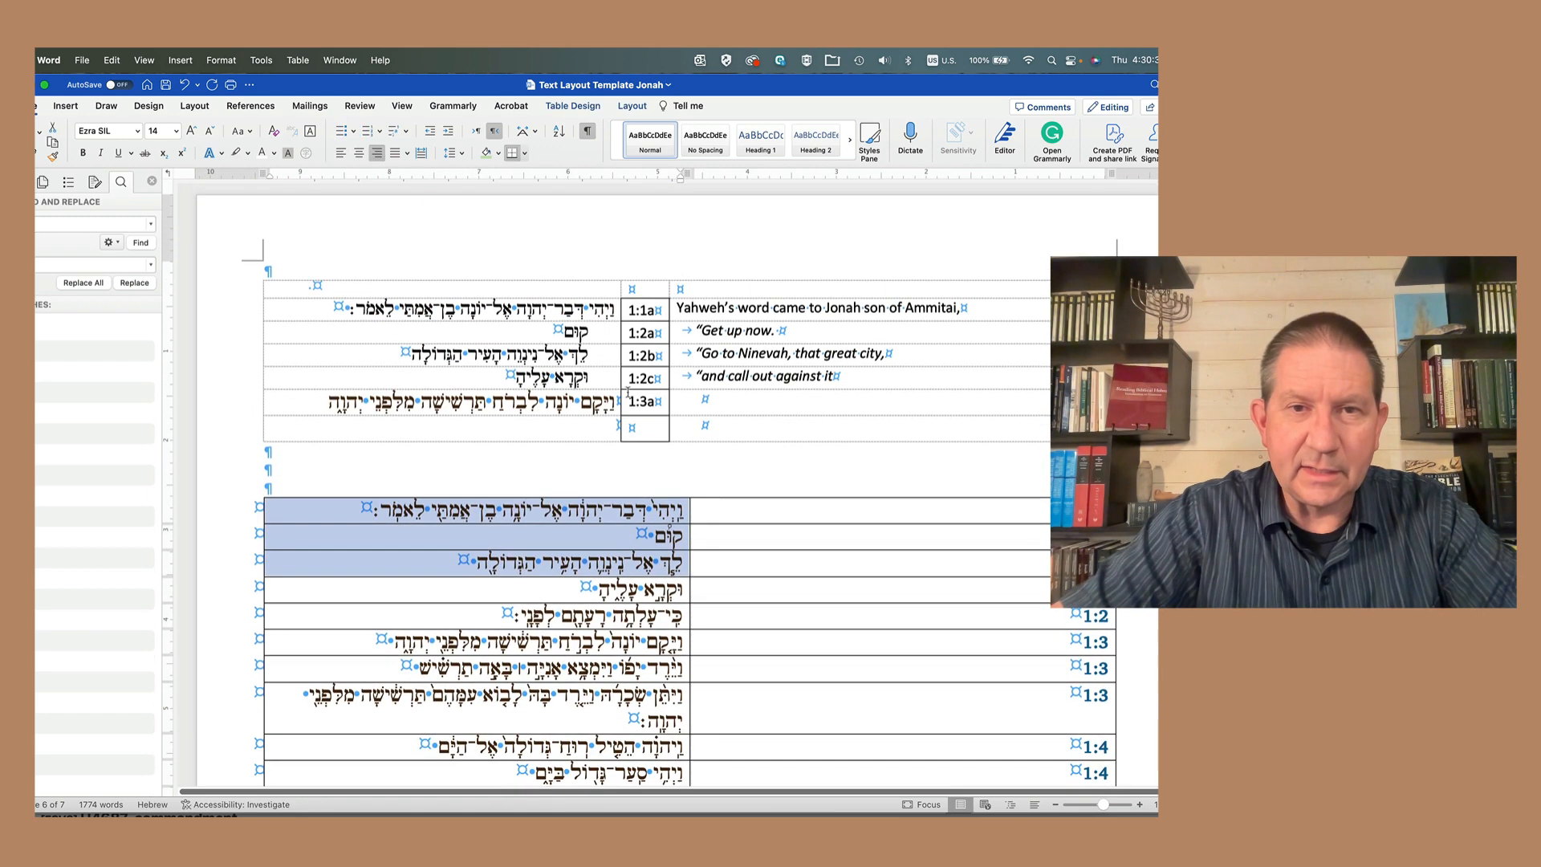
{"action": "left_click", "coordinate": [576, 312]}
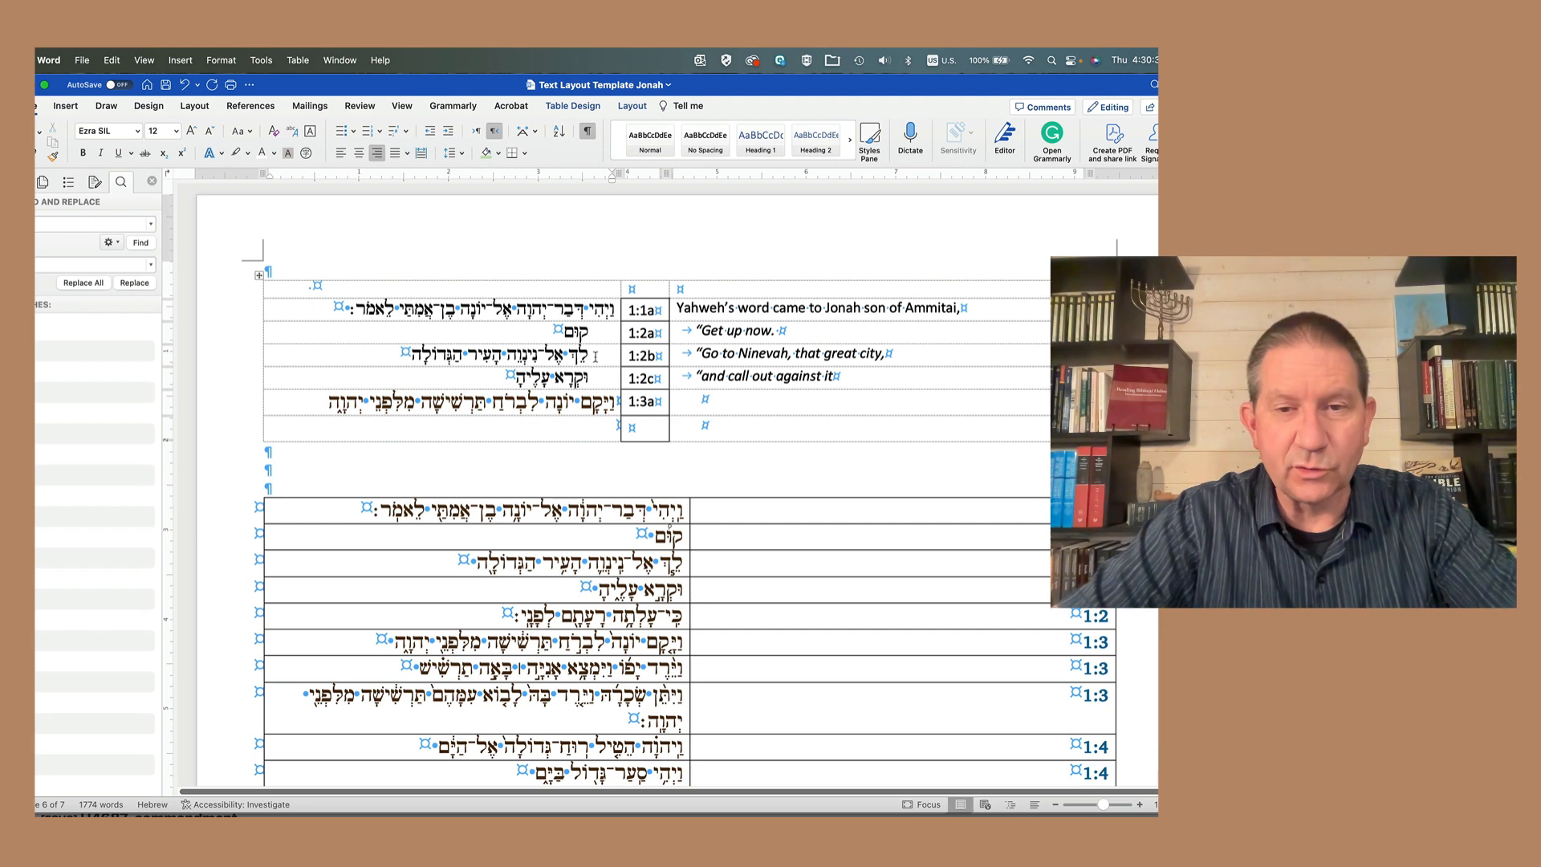
{"action": "scroll", "coordinate": [607, 502], "scroll_direction": "down", "scroll_amount": 3}
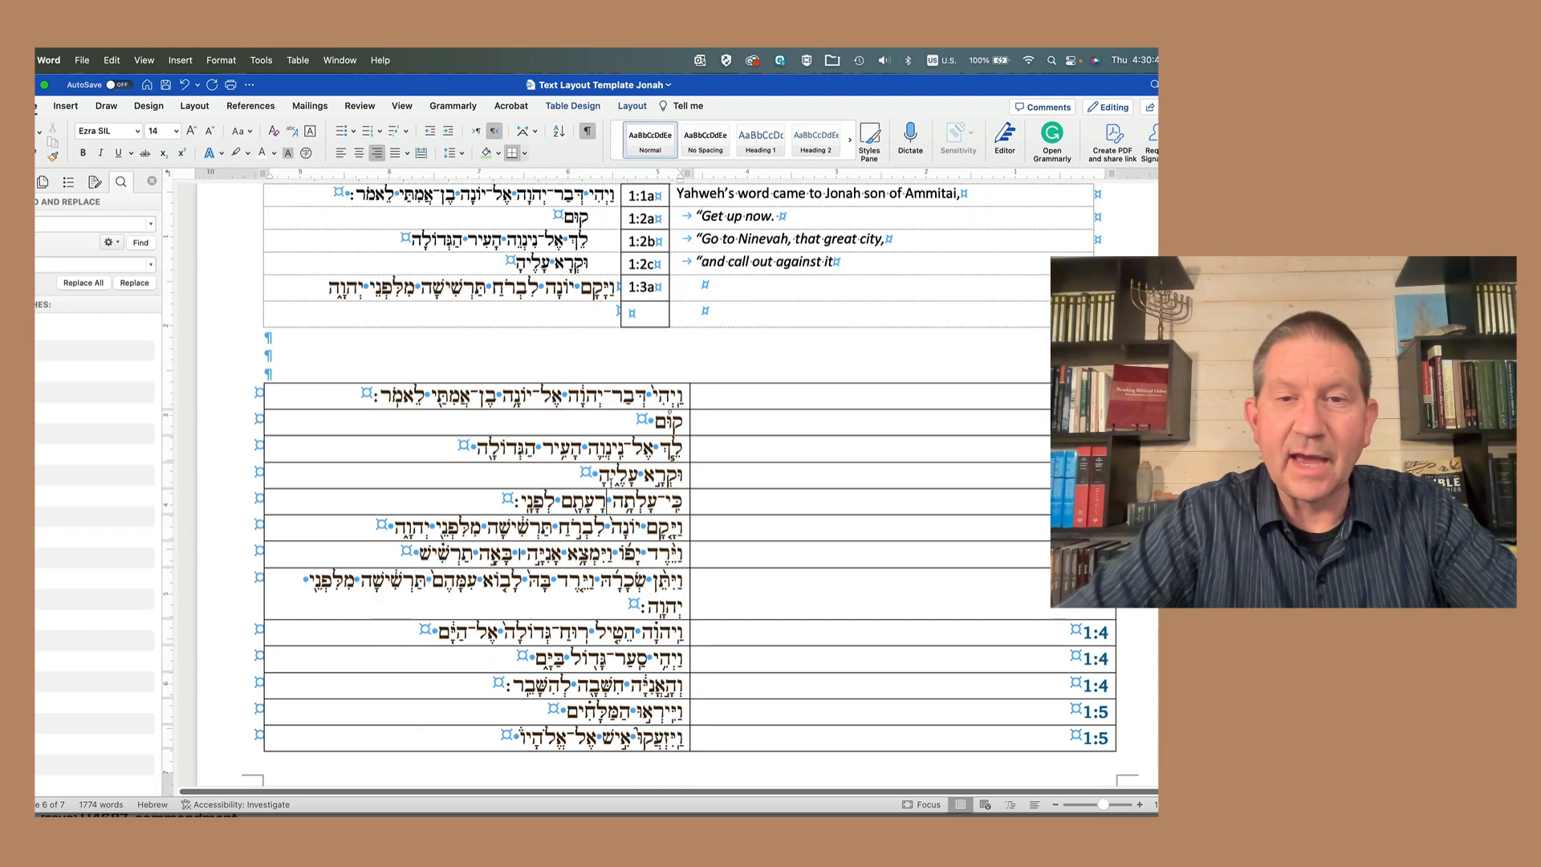
{"action": "left_click_drag", "start_coordinate": [623, 397], "coordinate": [623, 455]}
{"action": "left_click", "coordinate": [623, 454]}
Step: Add an empty row at the end of the clause table, below the last row of verse 1:6
{"action": "scroll", "coordinate": [623, 454], "scroll_direction": "down", "scroll_amount": 10}
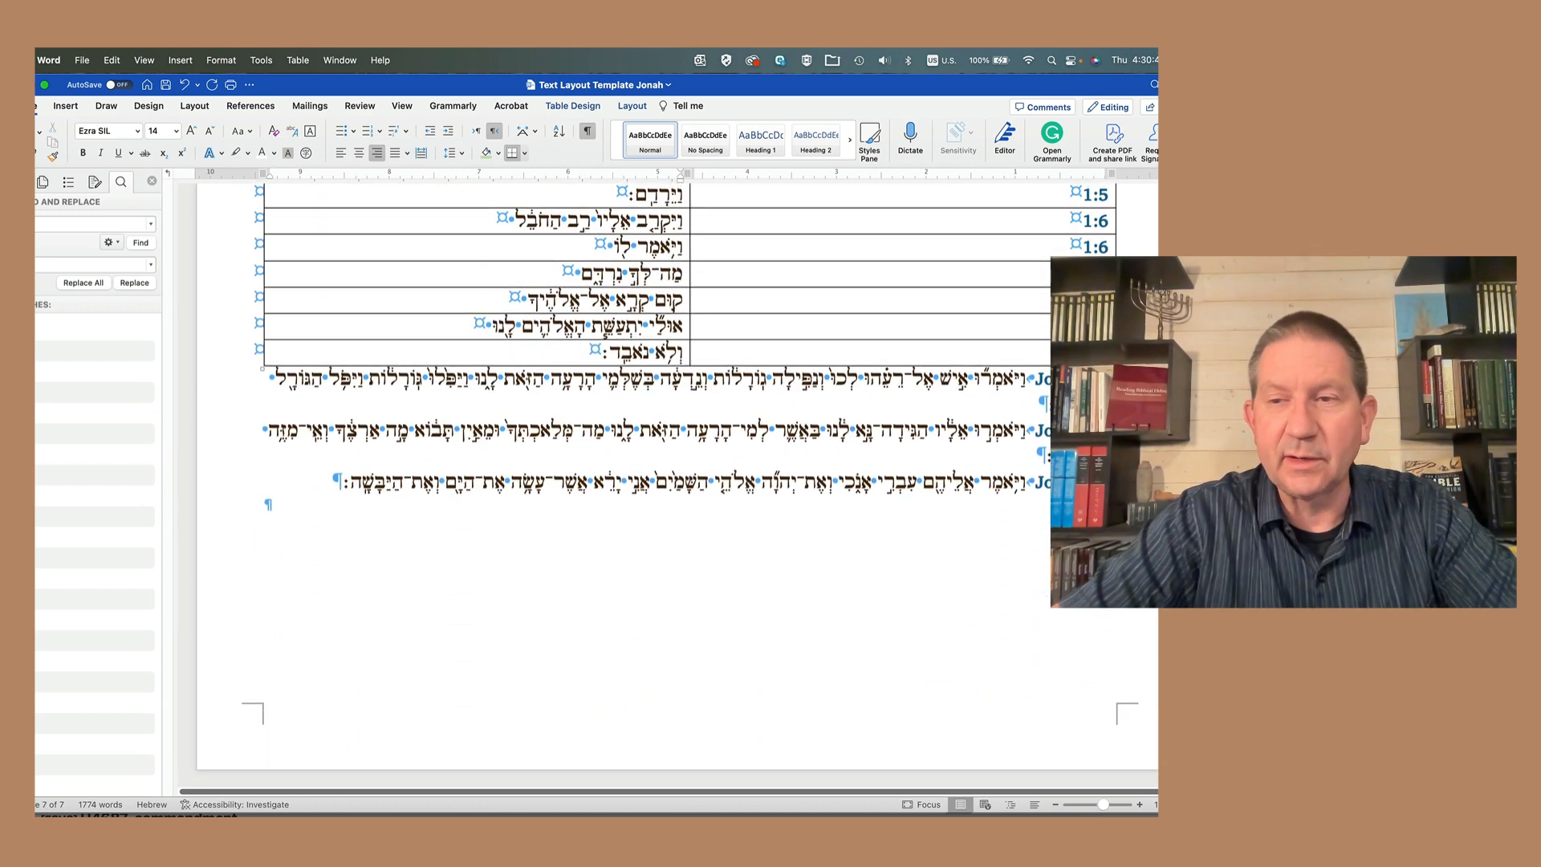
{"action": "left_click", "coordinate": [1094, 353]}
{"action": "key", "text": "Tab"}
{"action": "key", "text": "Tab"}
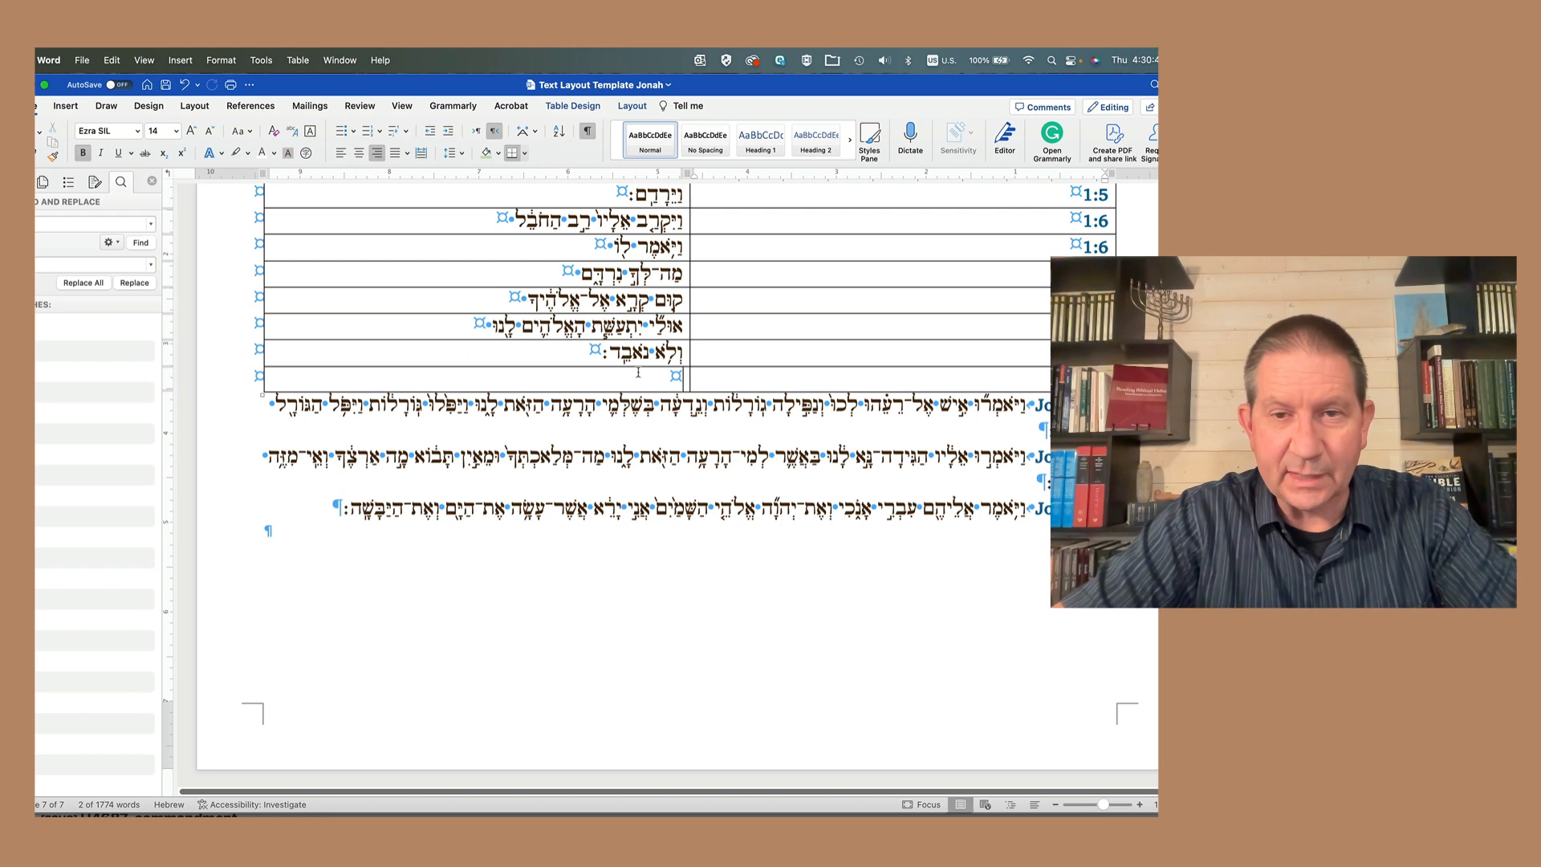
{"action": "left_click", "coordinate": [639, 371]}
Step: Copy the clause table's whole Hebrew column into the Hebrew column of the layout table, starting at row 1:1a
{"action": "scroll", "coordinate": [638, 371], "scroll_direction": "up", "scroll_amount": 1}
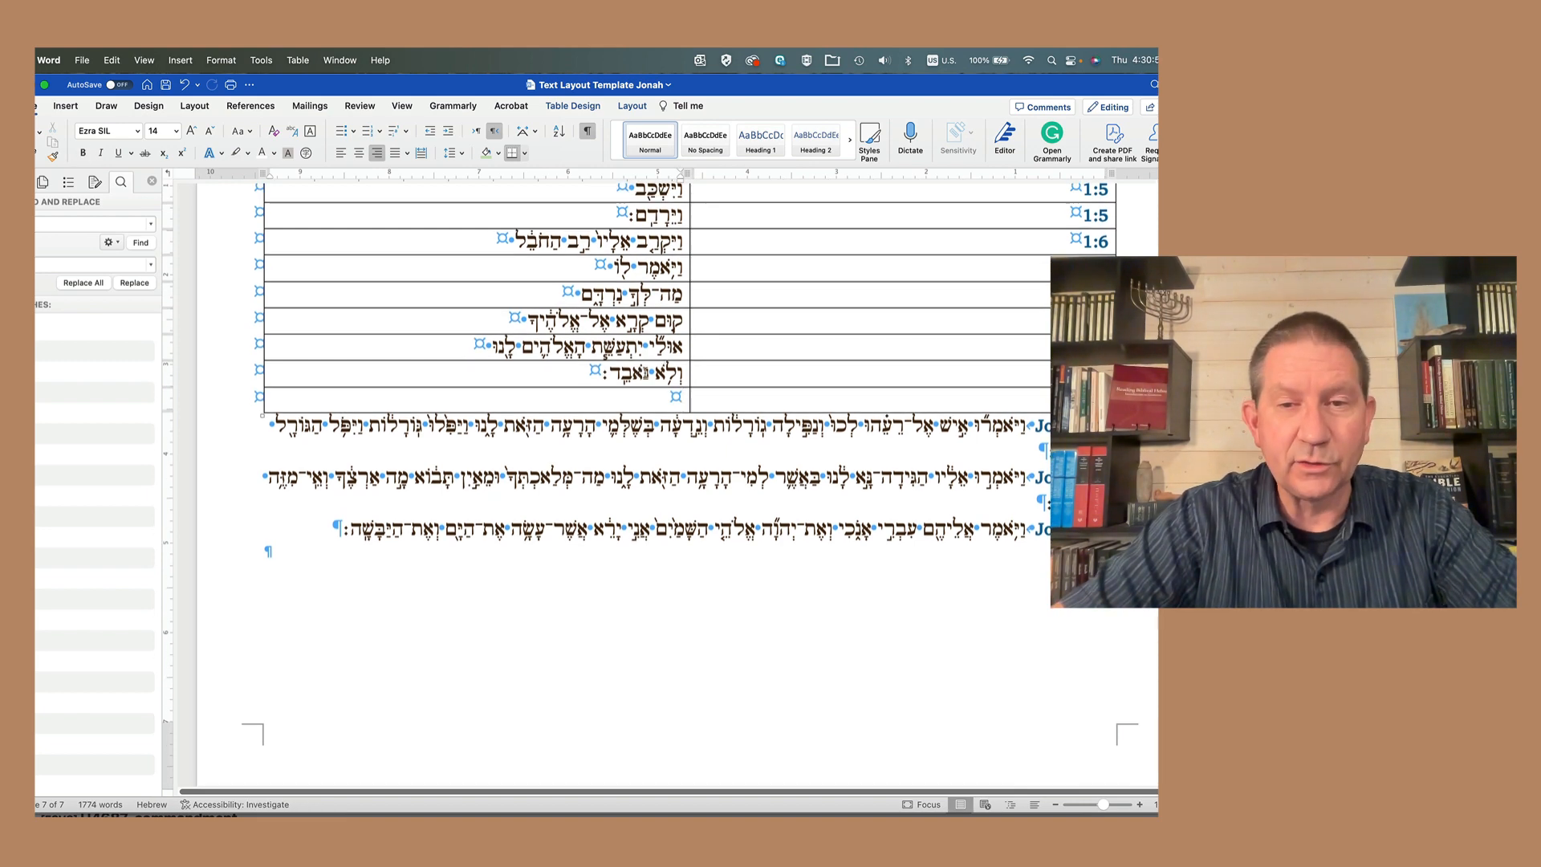
{"action": "scroll", "coordinate": [643, 372], "scroll_direction": "up", "scroll_amount": 2}
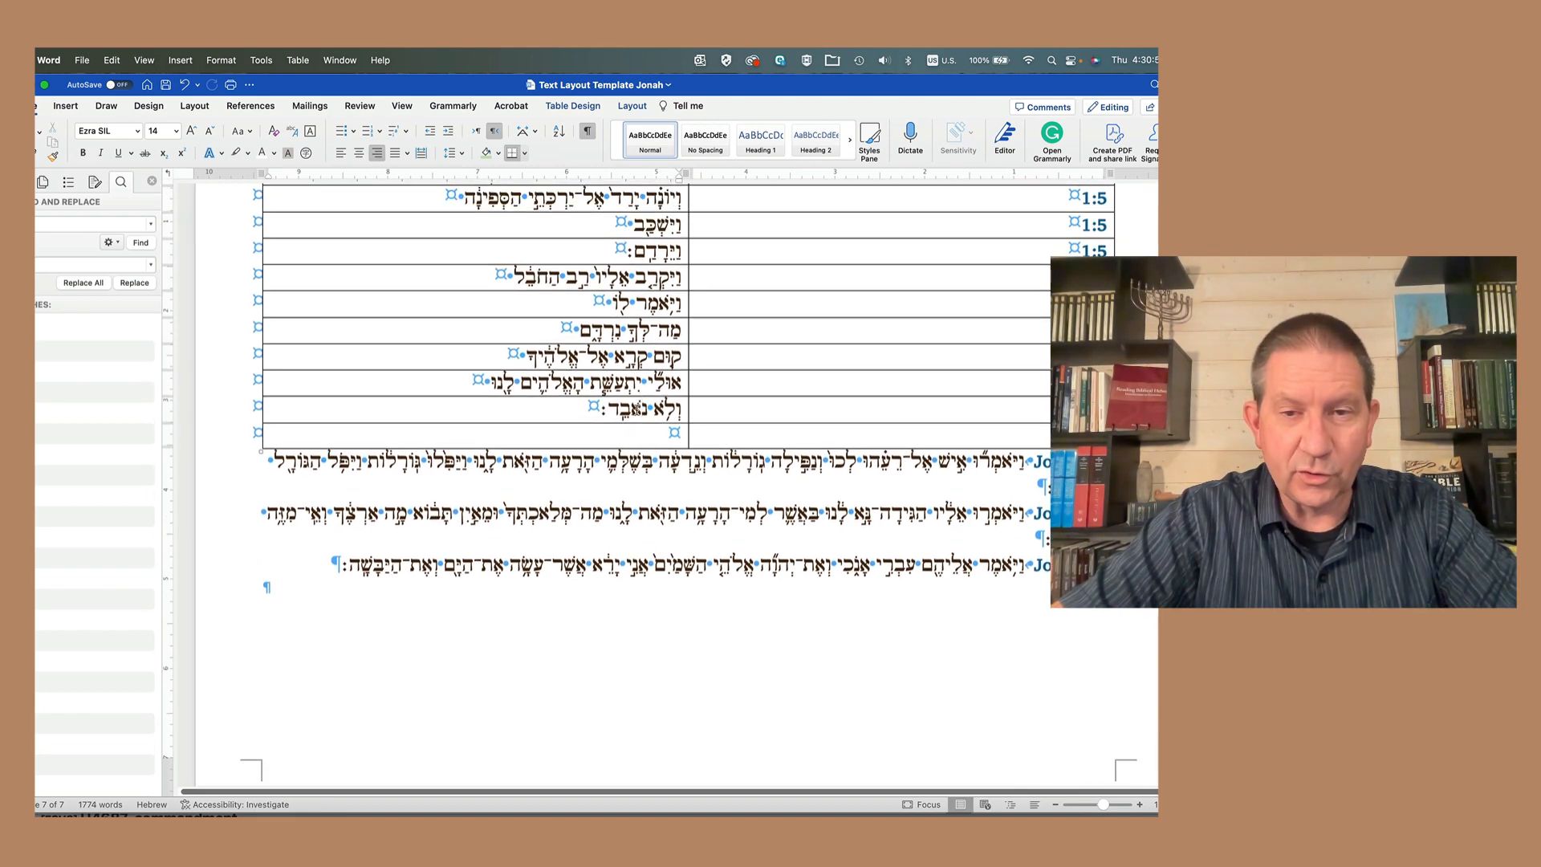
{"action": "scroll", "coordinate": [643, 409], "scroll_direction": "up", "scroll_amount": 20}
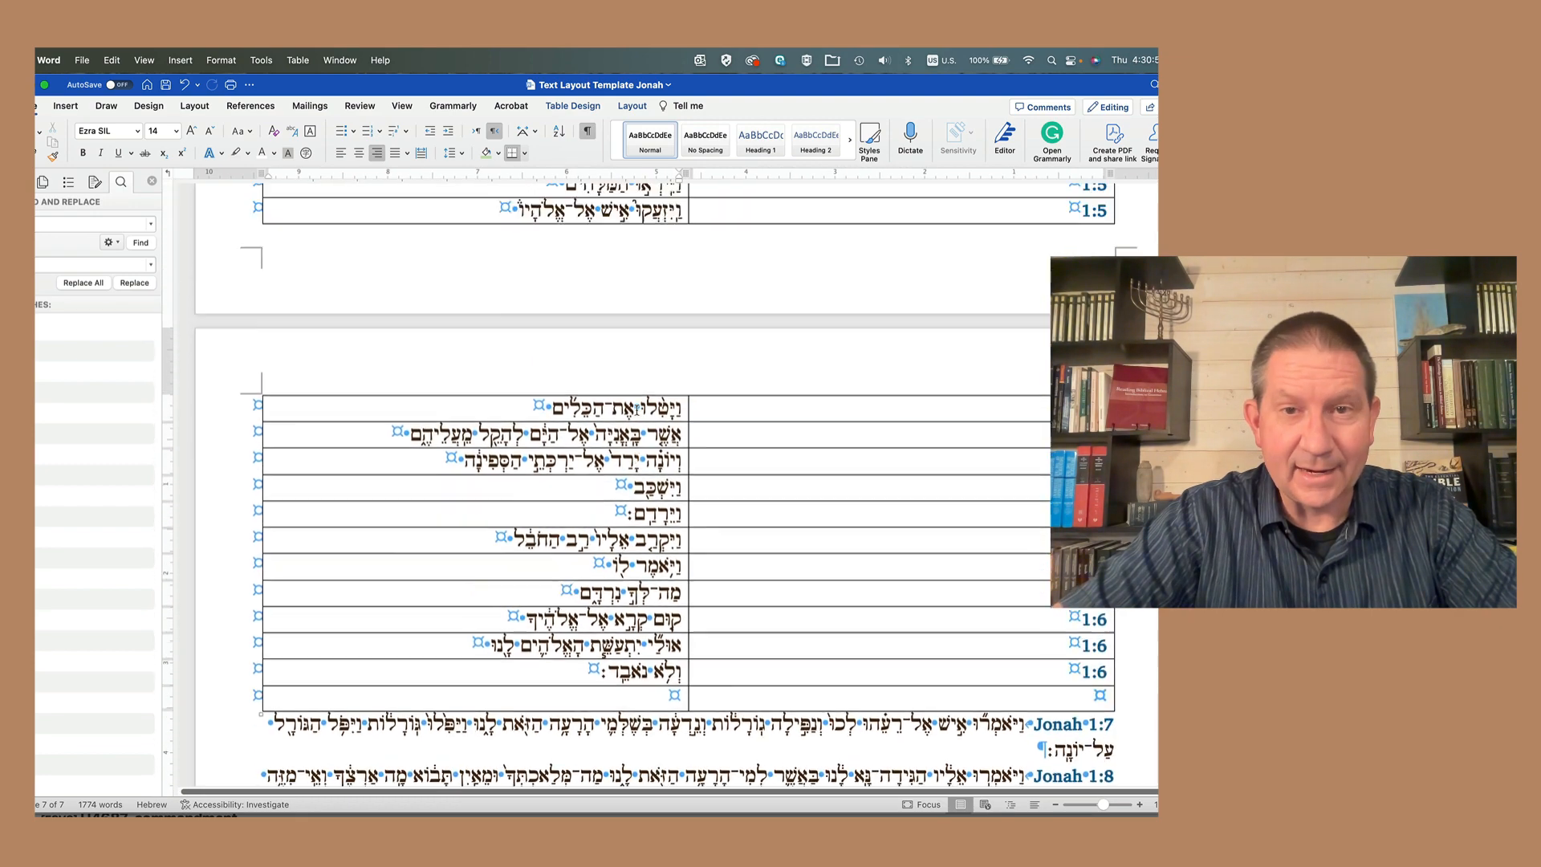
{"action": "scroll", "coordinate": [642, 409], "scroll_direction": "up", "scroll_amount": 20}
{"action": "scroll", "coordinate": [631, 433], "scroll_direction": "down", "scroll_amount": 15}
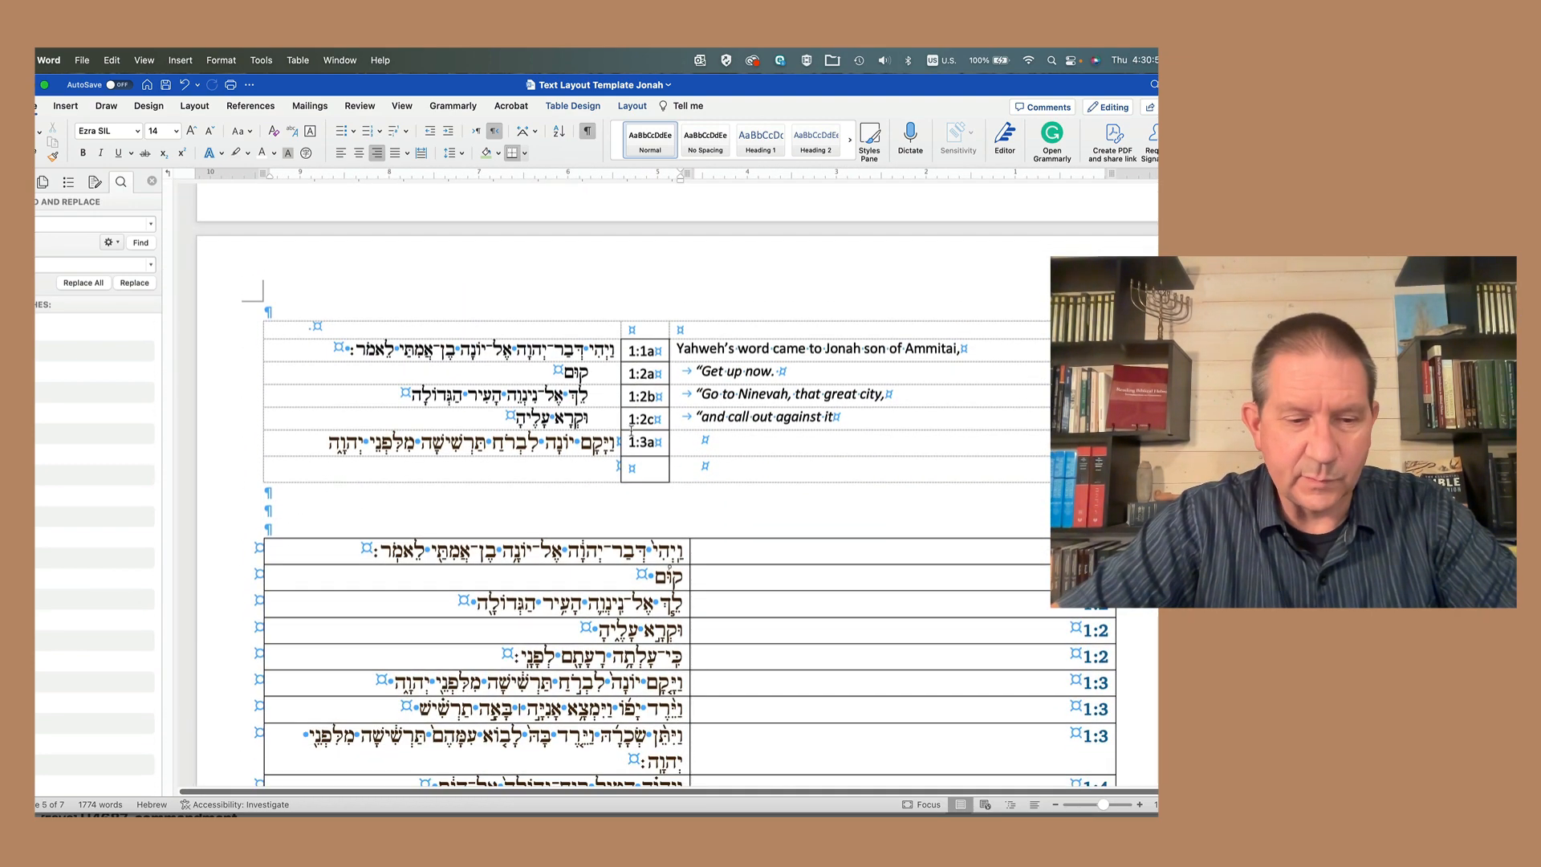
{"action": "left_click", "coordinate": [619, 540]}
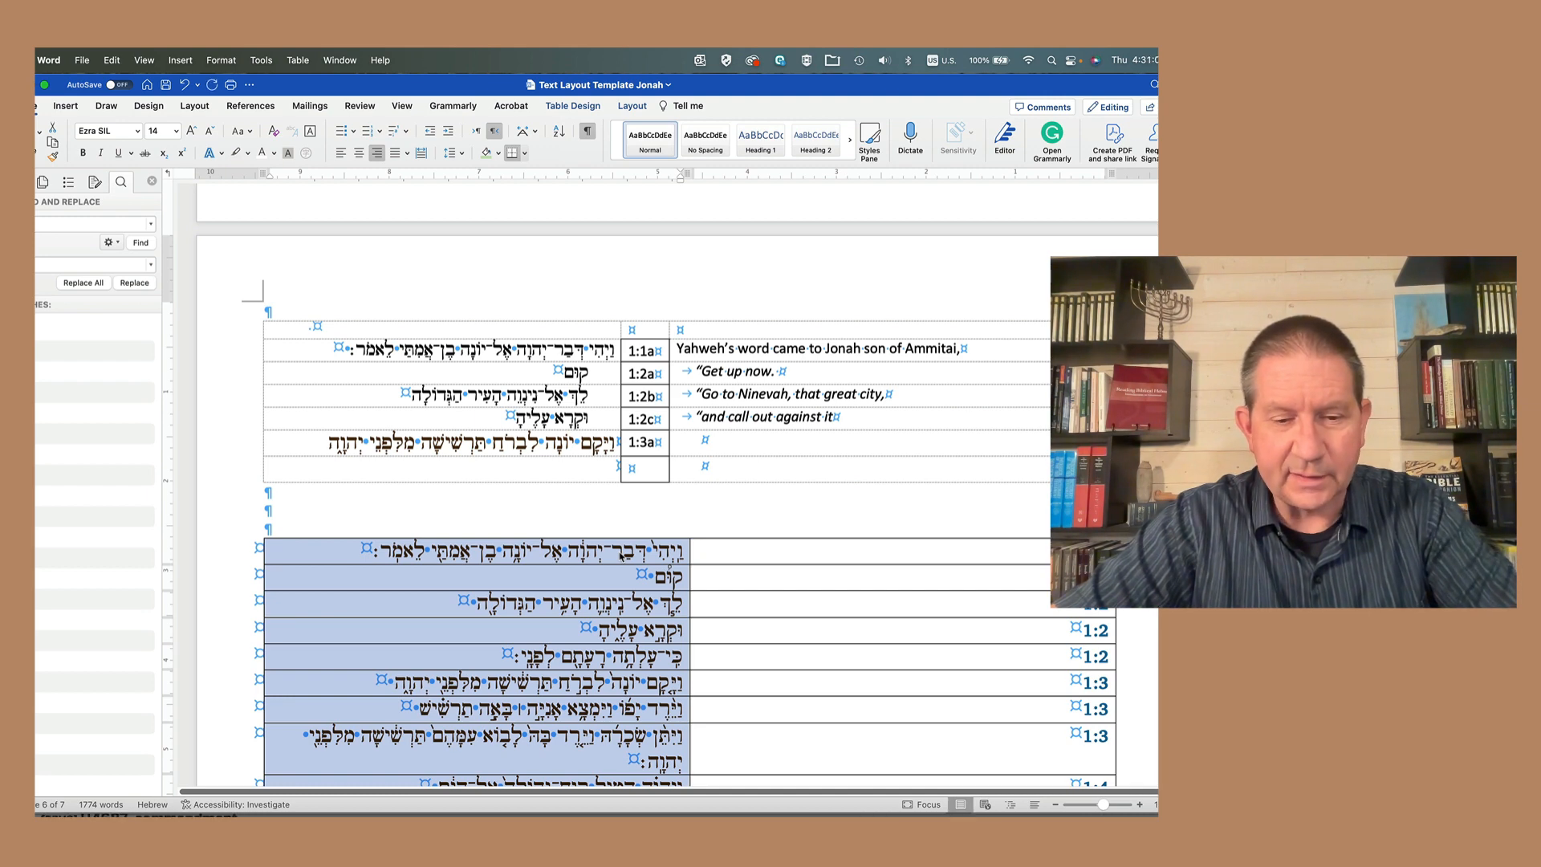
{"action": "left_click", "coordinate": [569, 350]}
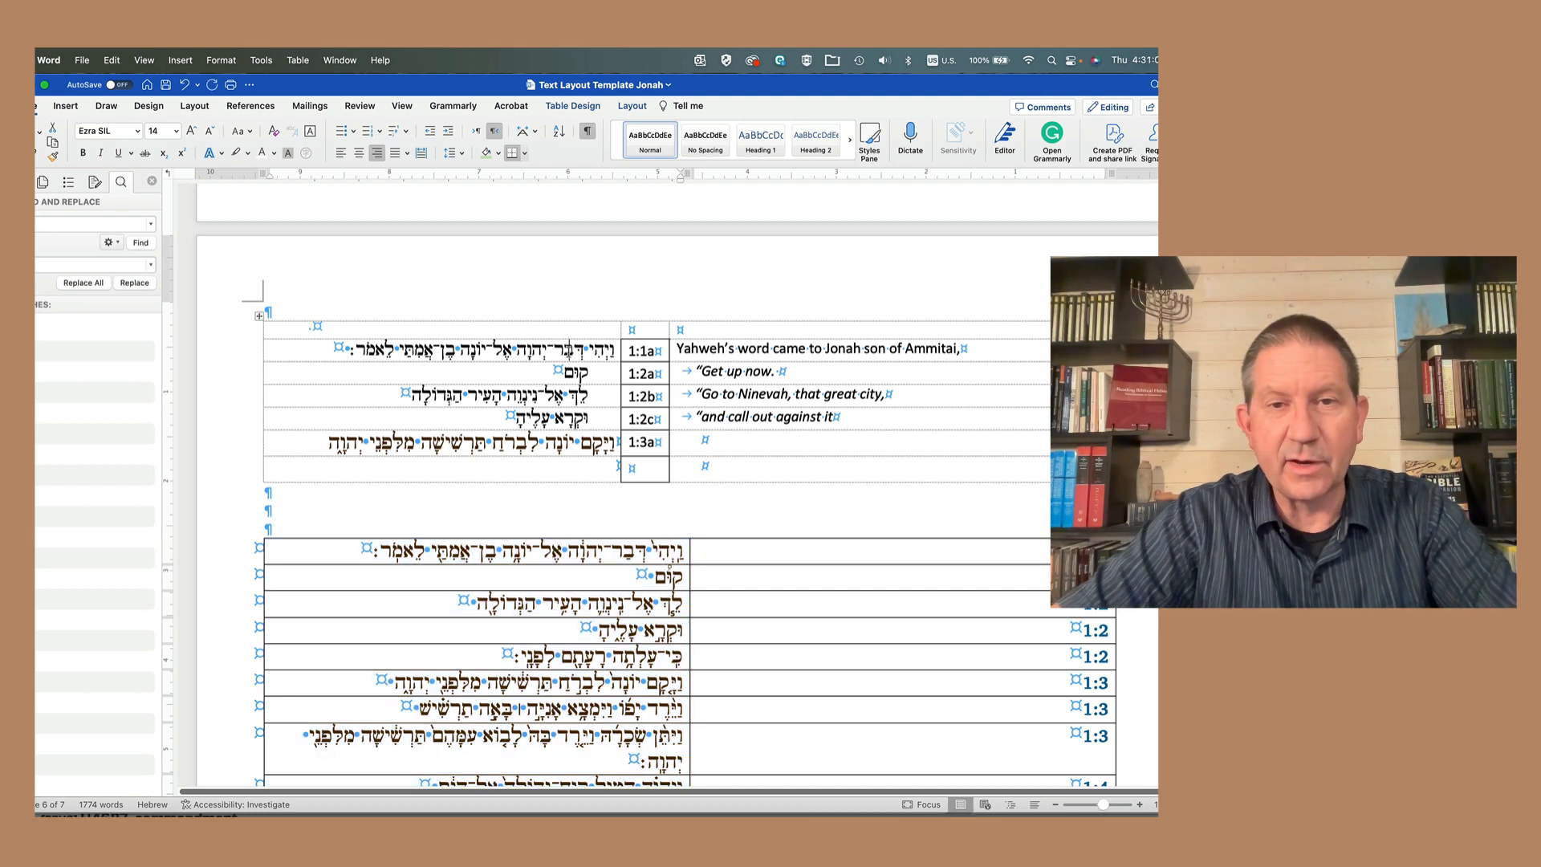
{"action": "key", "text": "super+v"}
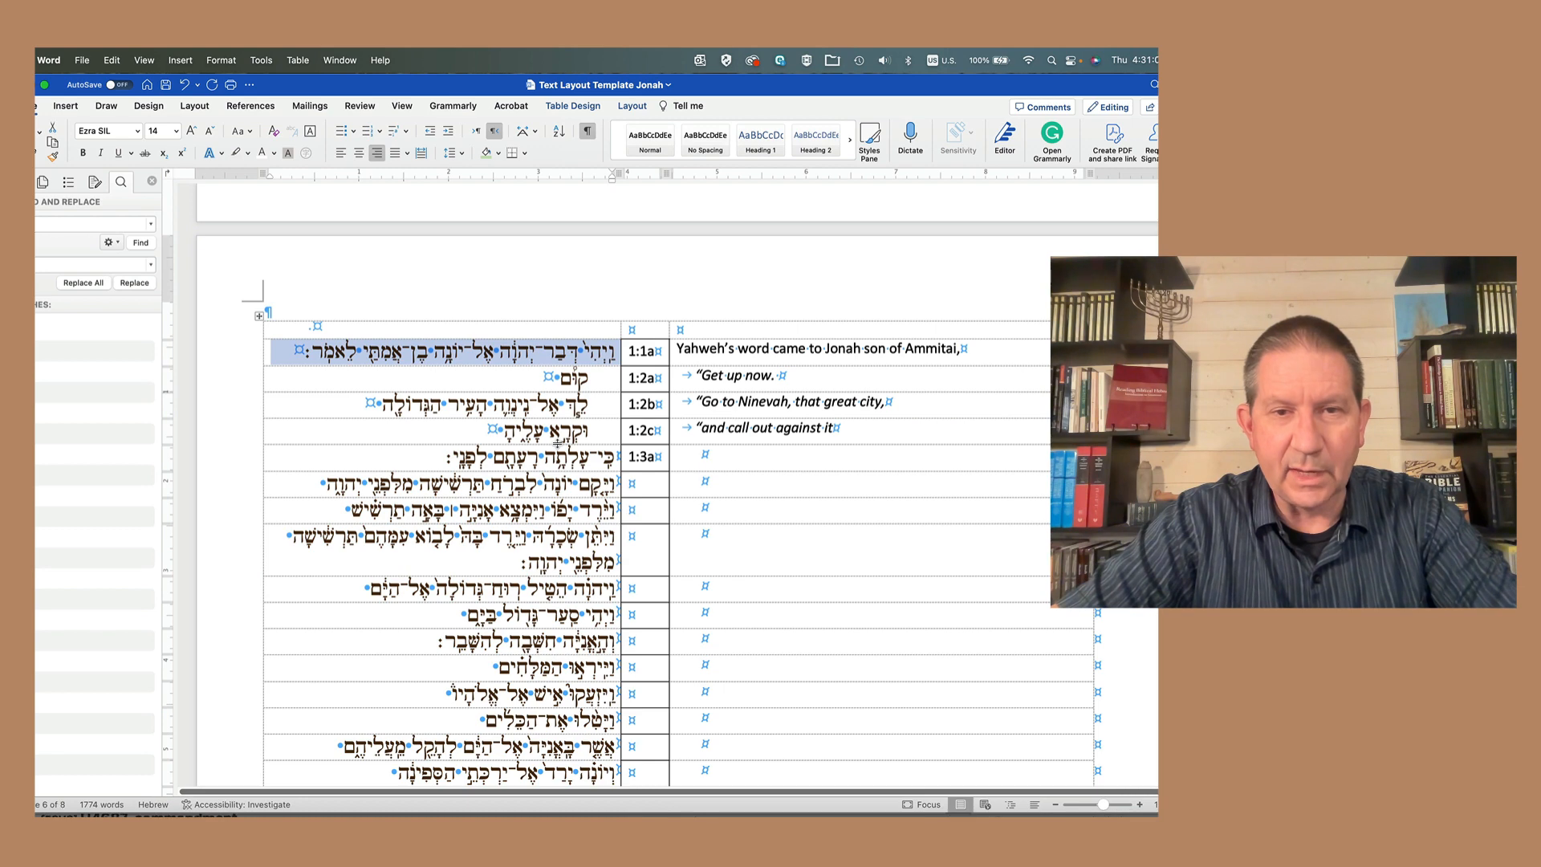
Step: Remove the indent of rows 1:2a–1:2c by aligning the layout table's whole Hebrew column to the same right edge
{"action": "scroll", "coordinate": [597, 354], "scroll_direction": "down", "scroll_amount": 2}
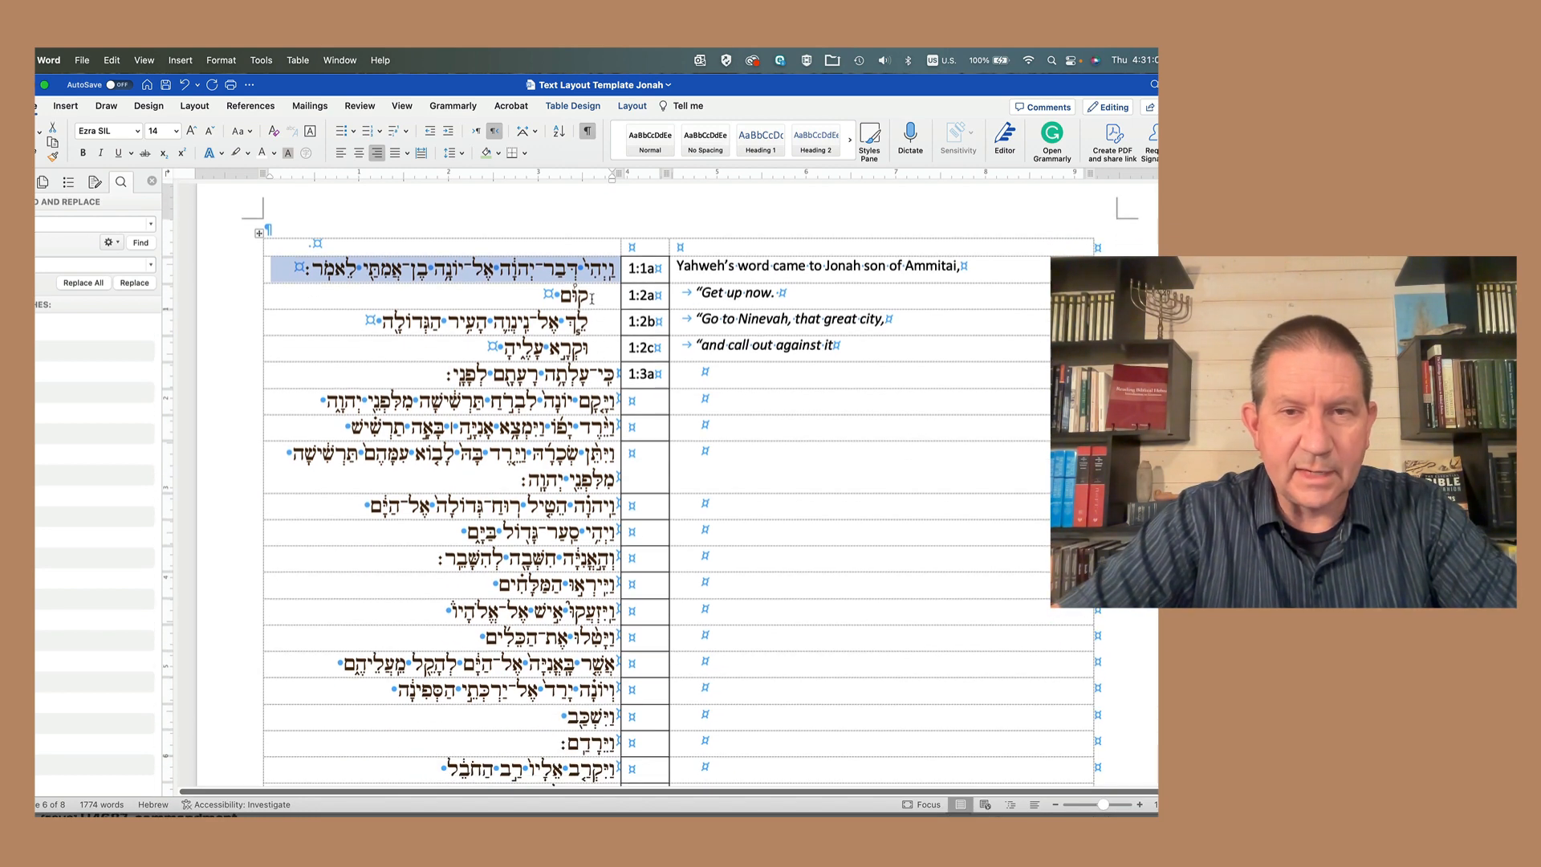
{"action": "left_click_drag", "start_coordinate": [591, 298], "coordinate": [594, 350]}
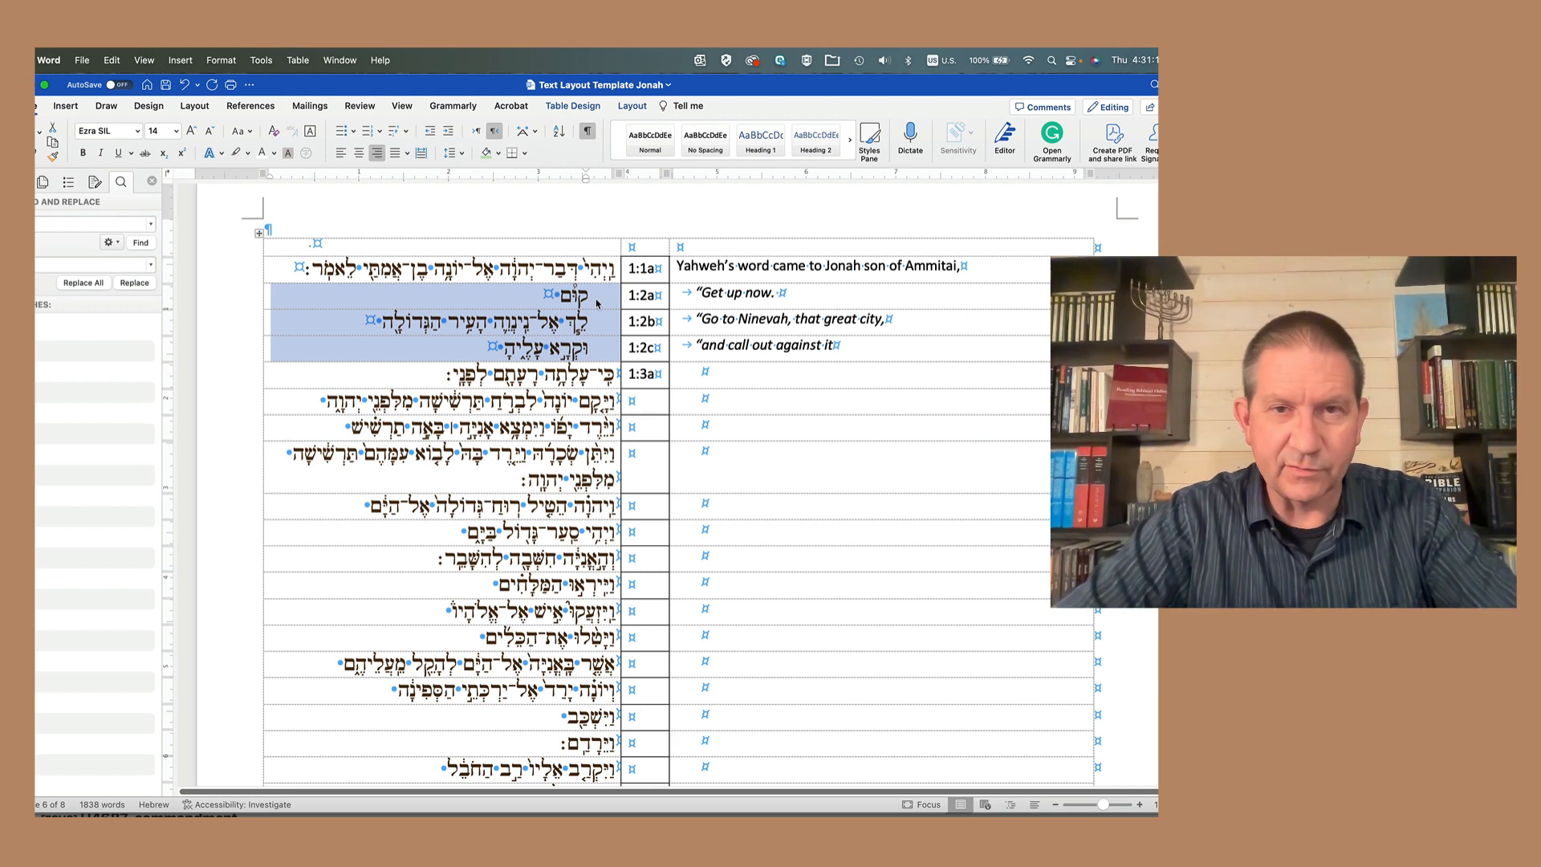
{"action": "left_click", "coordinate": [598, 242]}
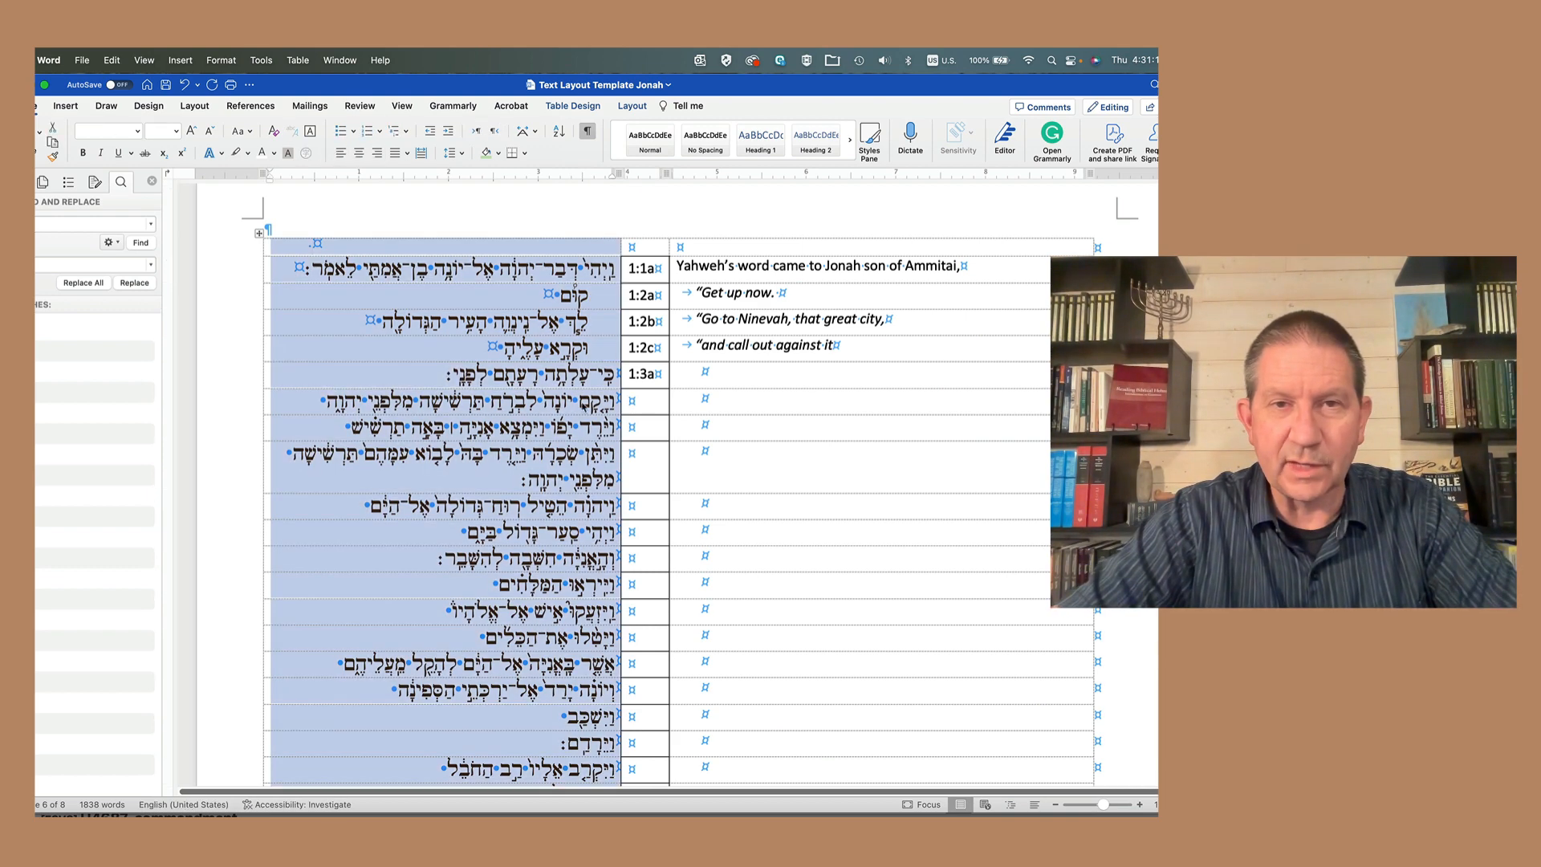
{"action": "left_click", "coordinate": [270, 182]}
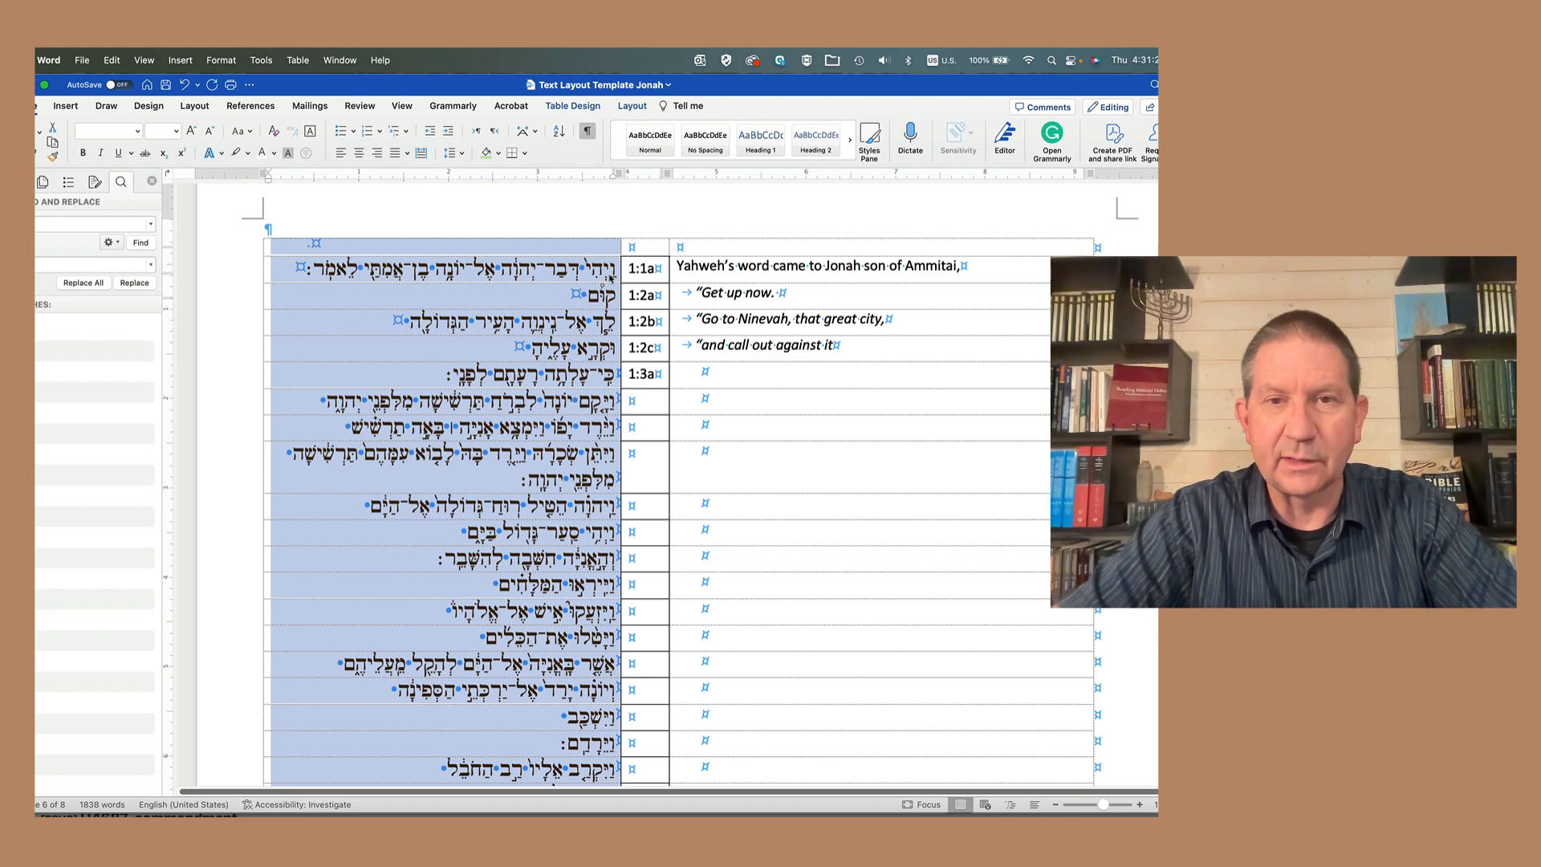
Step: Remove the indent of the empty English cells by aligning the layout table's whole English column to the same left edge
{"action": "left_click", "coordinate": [610, 273]}
{"action": "left_click", "coordinate": [705, 371]}
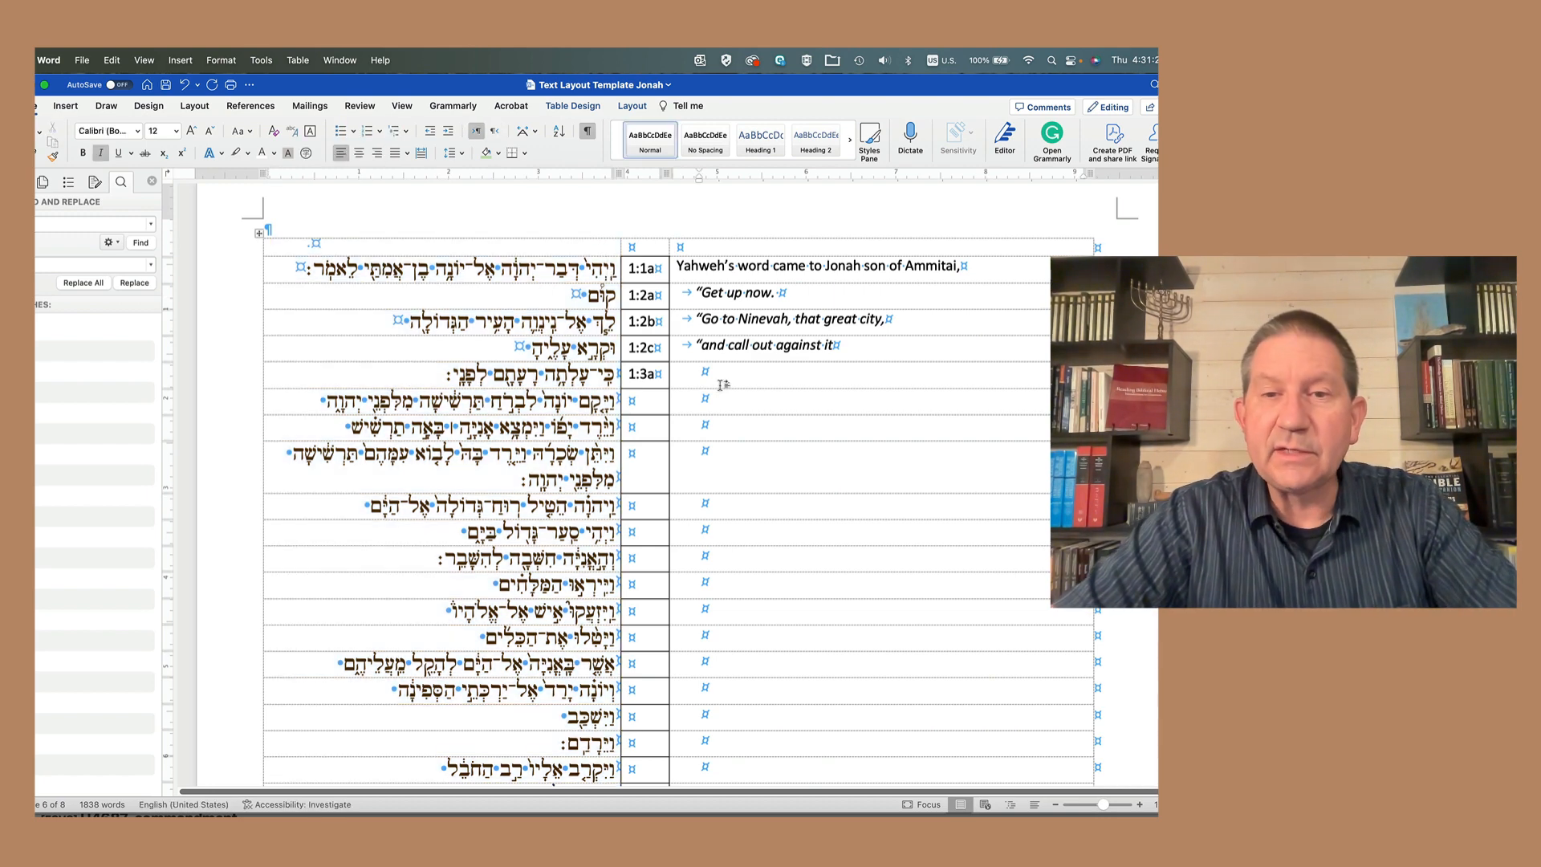
{"action": "left_click", "coordinate": [713, 235]}
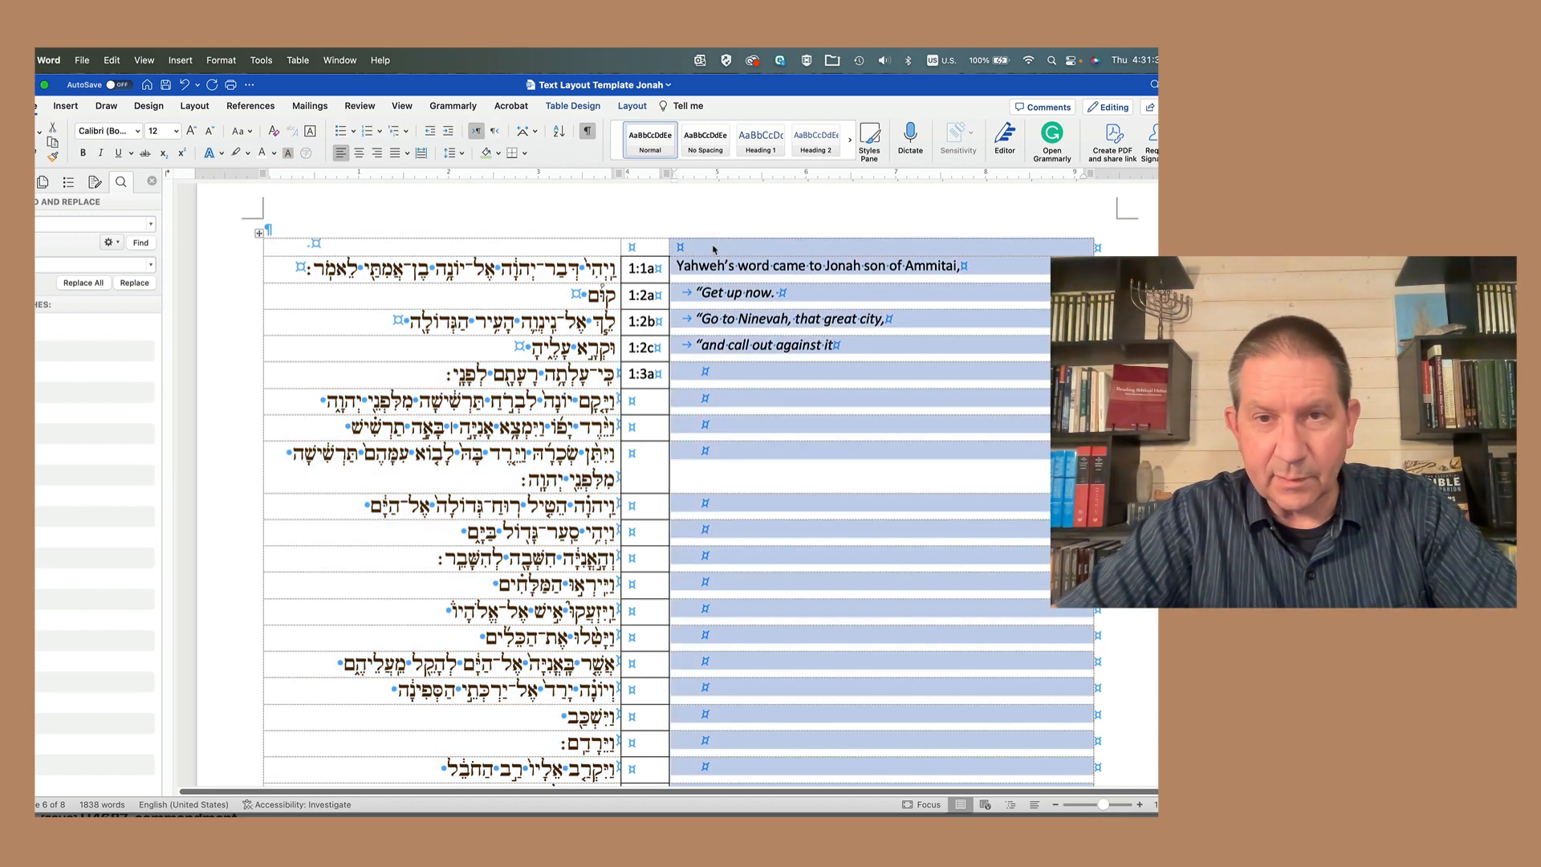
{"action": "left_click_drag", "start_coordinate": [672, 183], "coordinate": [674, 185]}
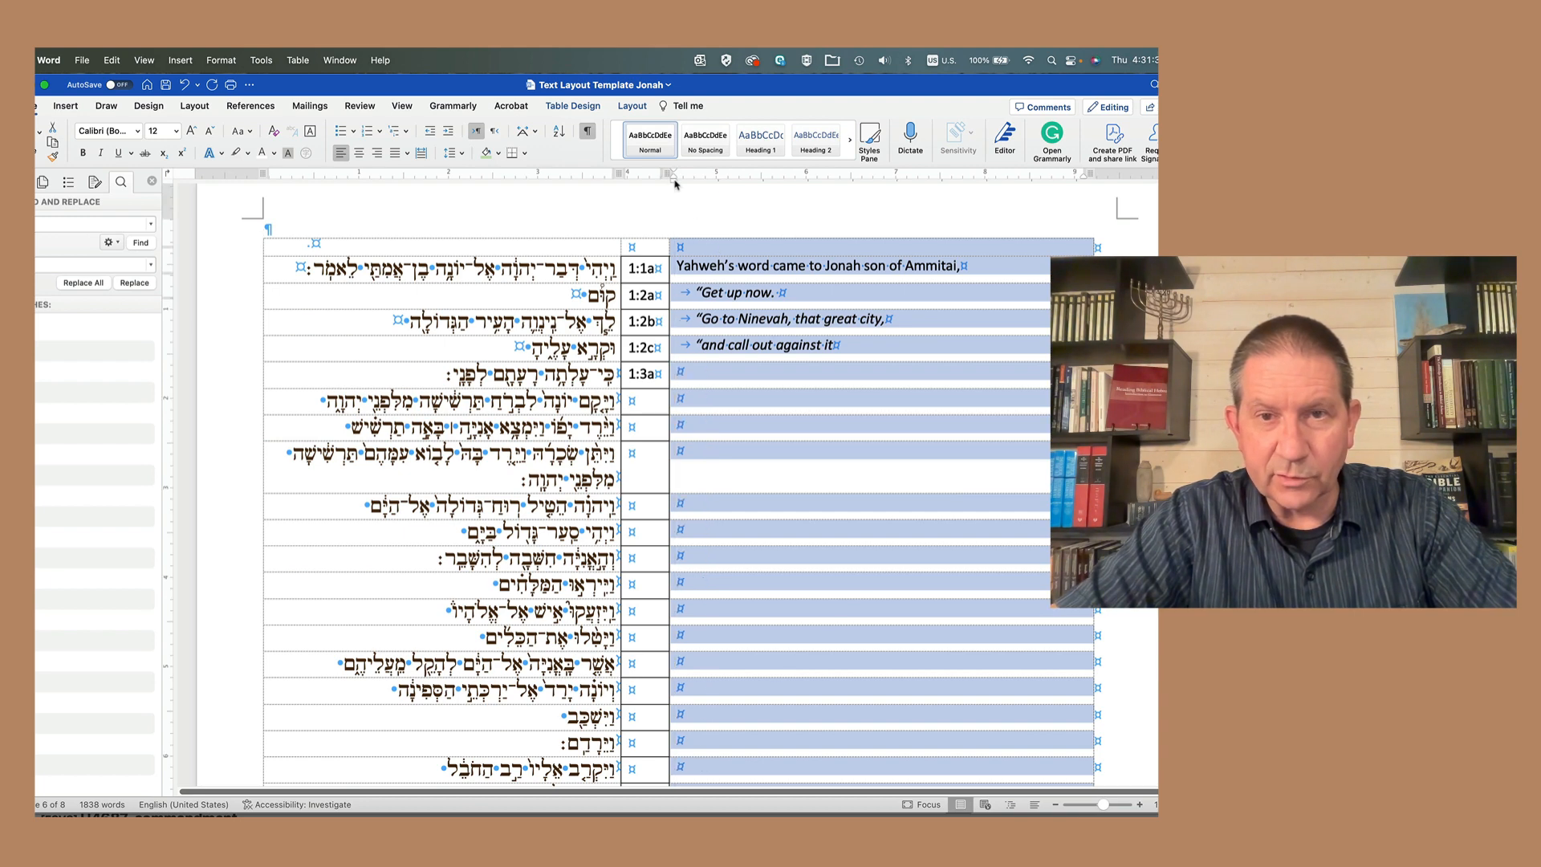
{"action": "left_click", "coordinate": [705, 379]}
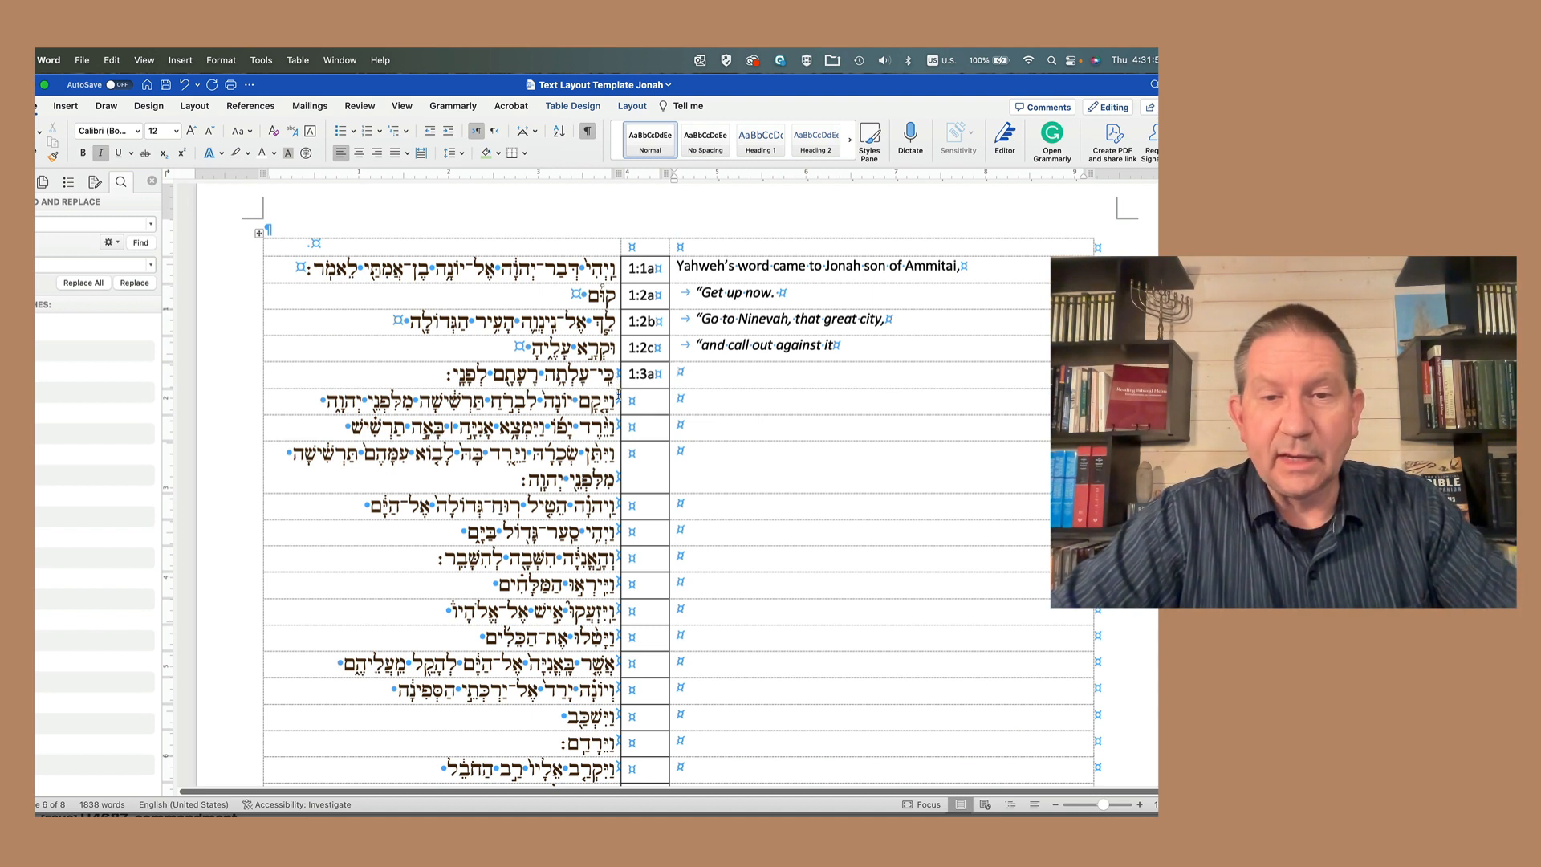
Step: Delete the 1:3a reference from the row below 1:2c in the layout table
{"action": "left_click_drag", "start_coordinate": [605, 297], "coordinate": [605, 351]}
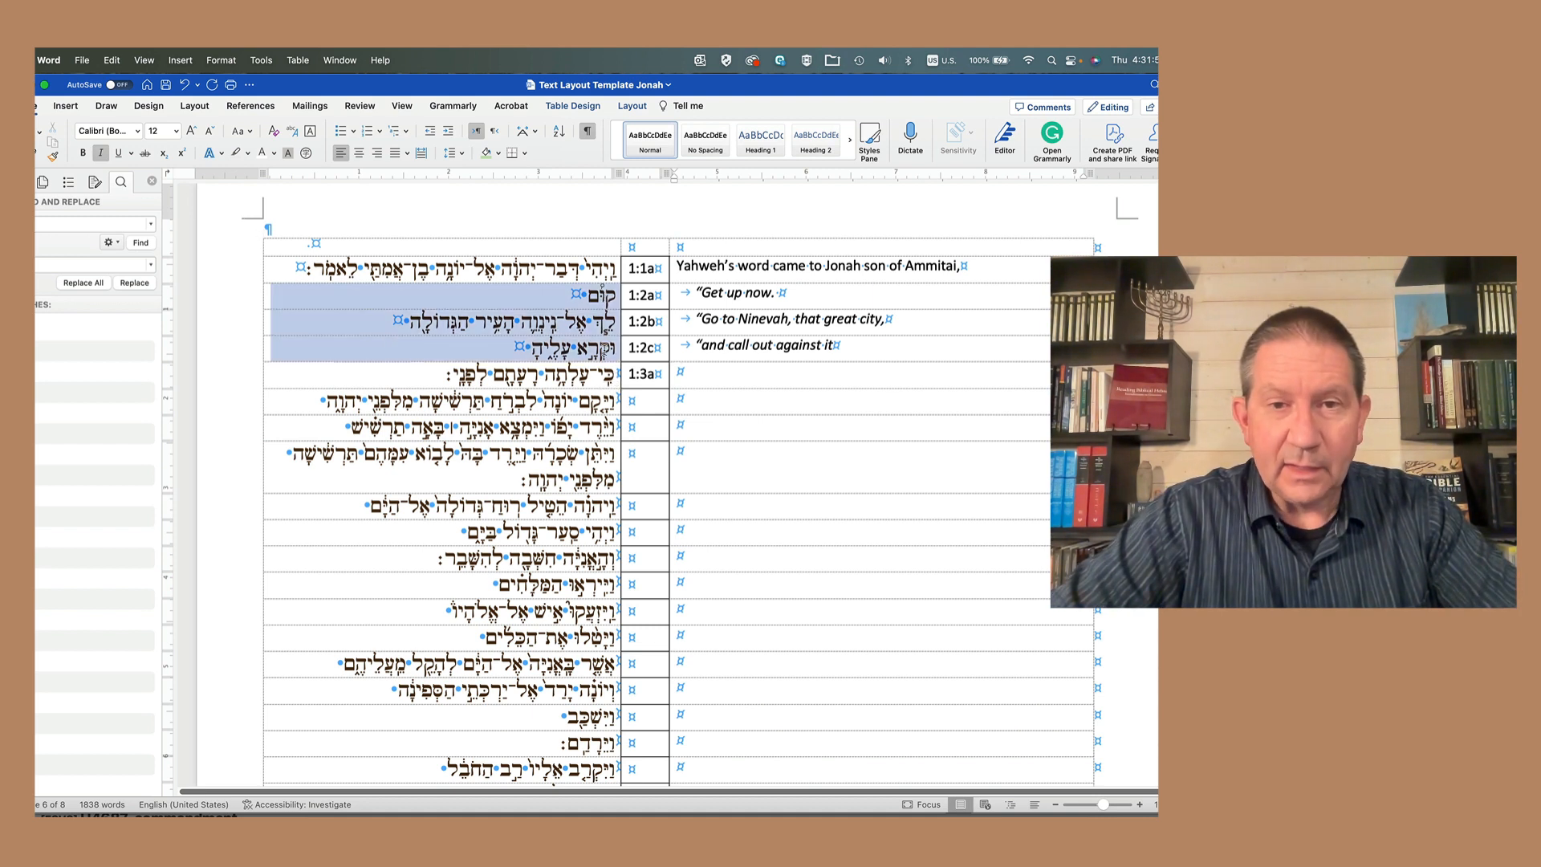
{"action": "left_click", "coordinate": [655, 373]}
{"action": "key", "text": "BackSpace"}
{"action": "key", "text": "BackSpace"}
{"action": "key", "text": "BackSpace"}
{"action": "key", "text": "BackSpace"}
Step: Copy the clause table's whole verse-reference column into the layout table's reference column, starting at row 1:1a
{"action": "scroll", "coordinate": [684, 440], "scroll_direction": "down", "scroll_amount": 15}
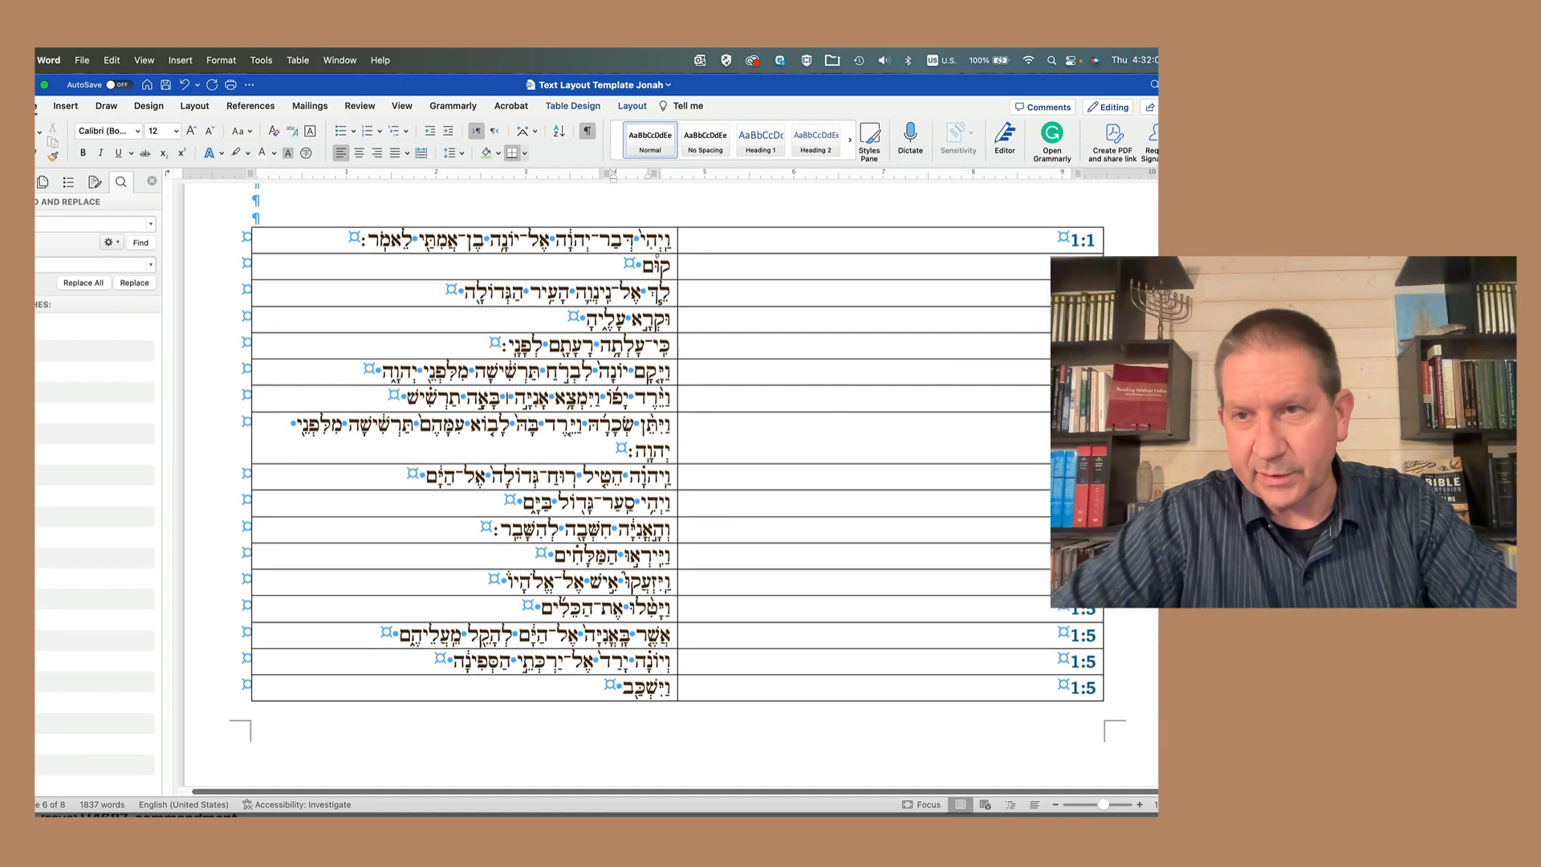
{"action": "left_click", "coordinate": [1085, 248]}
{"action": "scroll", "coordinate": [1085, 246], "scroll_direction": "down", "scroll_amount": 10}
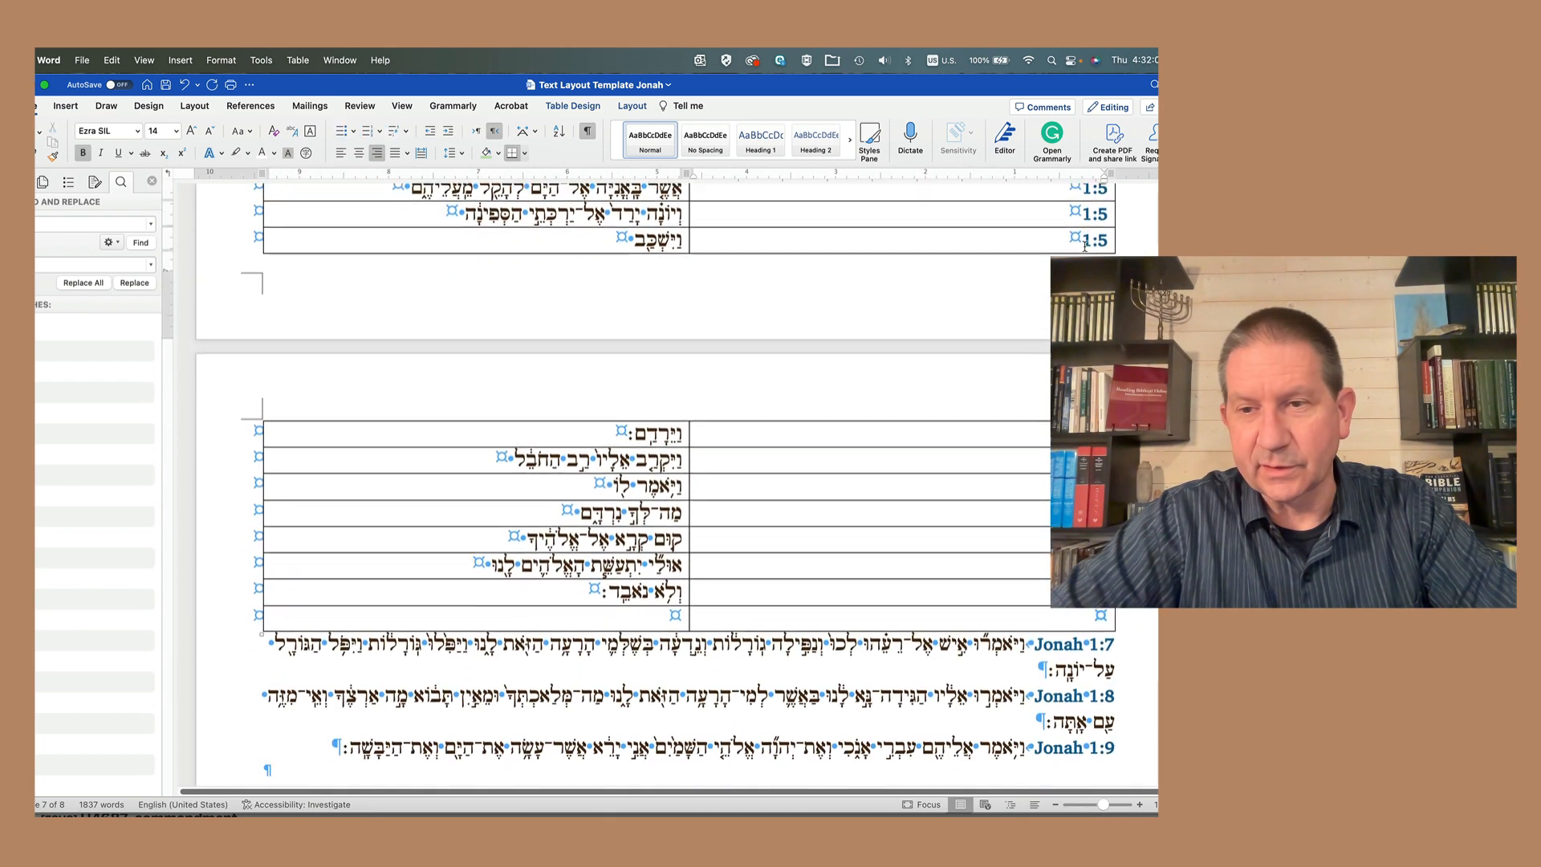
{"action": "scroll", "coordinate": [1085, 246], "scroll_direction": "down", "scroll_amount": 2}
{"action": "left_click", "coordinate": [1085, 555], "text": "shift"}
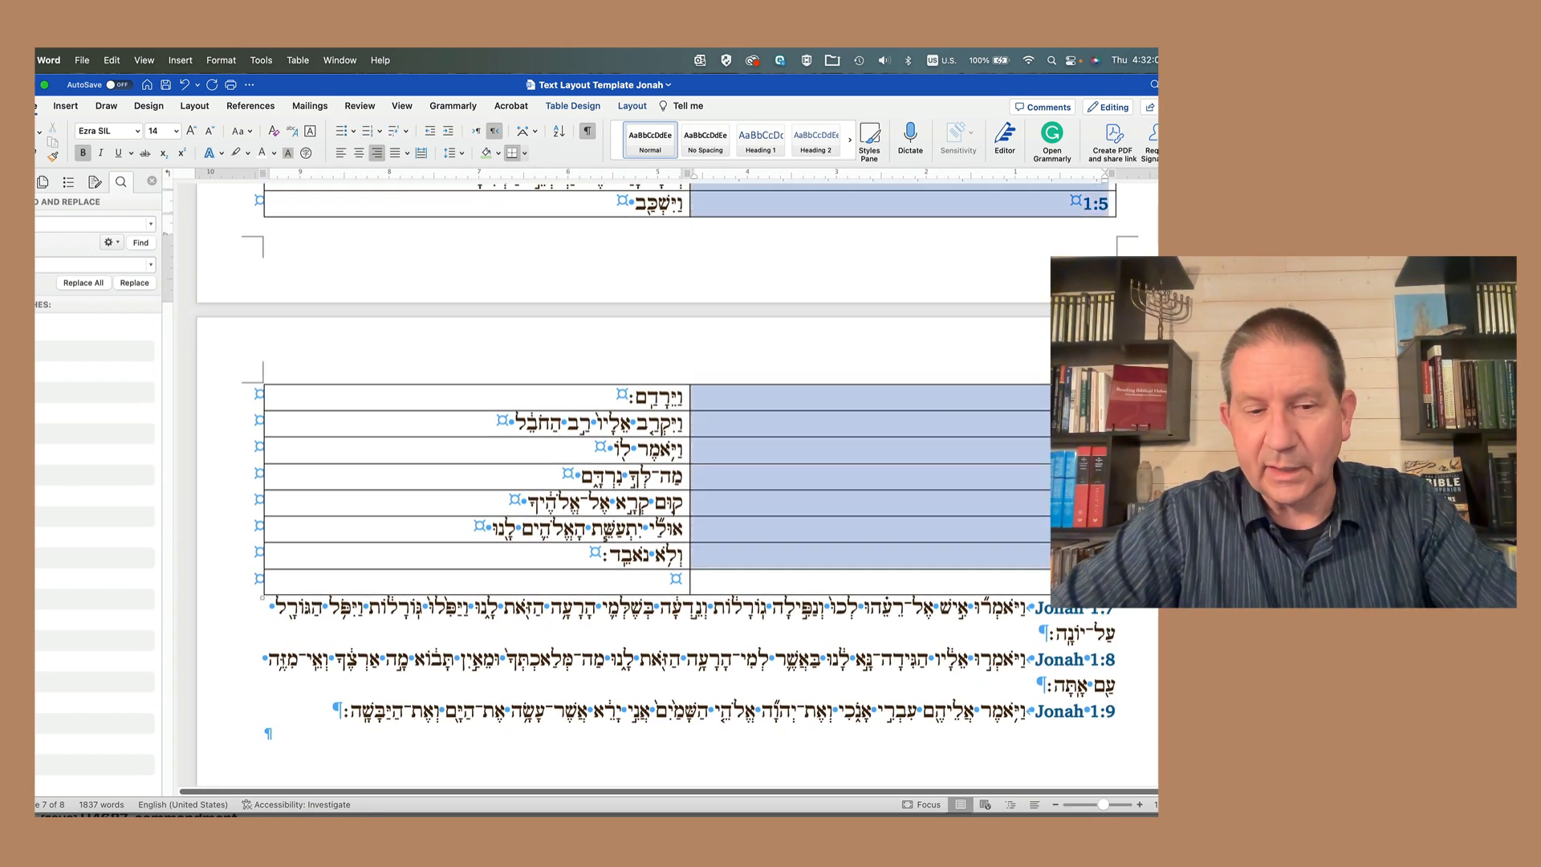
{"action": "key", "text": "super+c"}
{"action": "scroll", "coordinate": [1084, 555], "scroll_direction": "up", "scroll_amount": 3}
{"action": "scroll", "coordinate": [1084, 555], "scroll_direction": "up", "scroll_amount": 15}
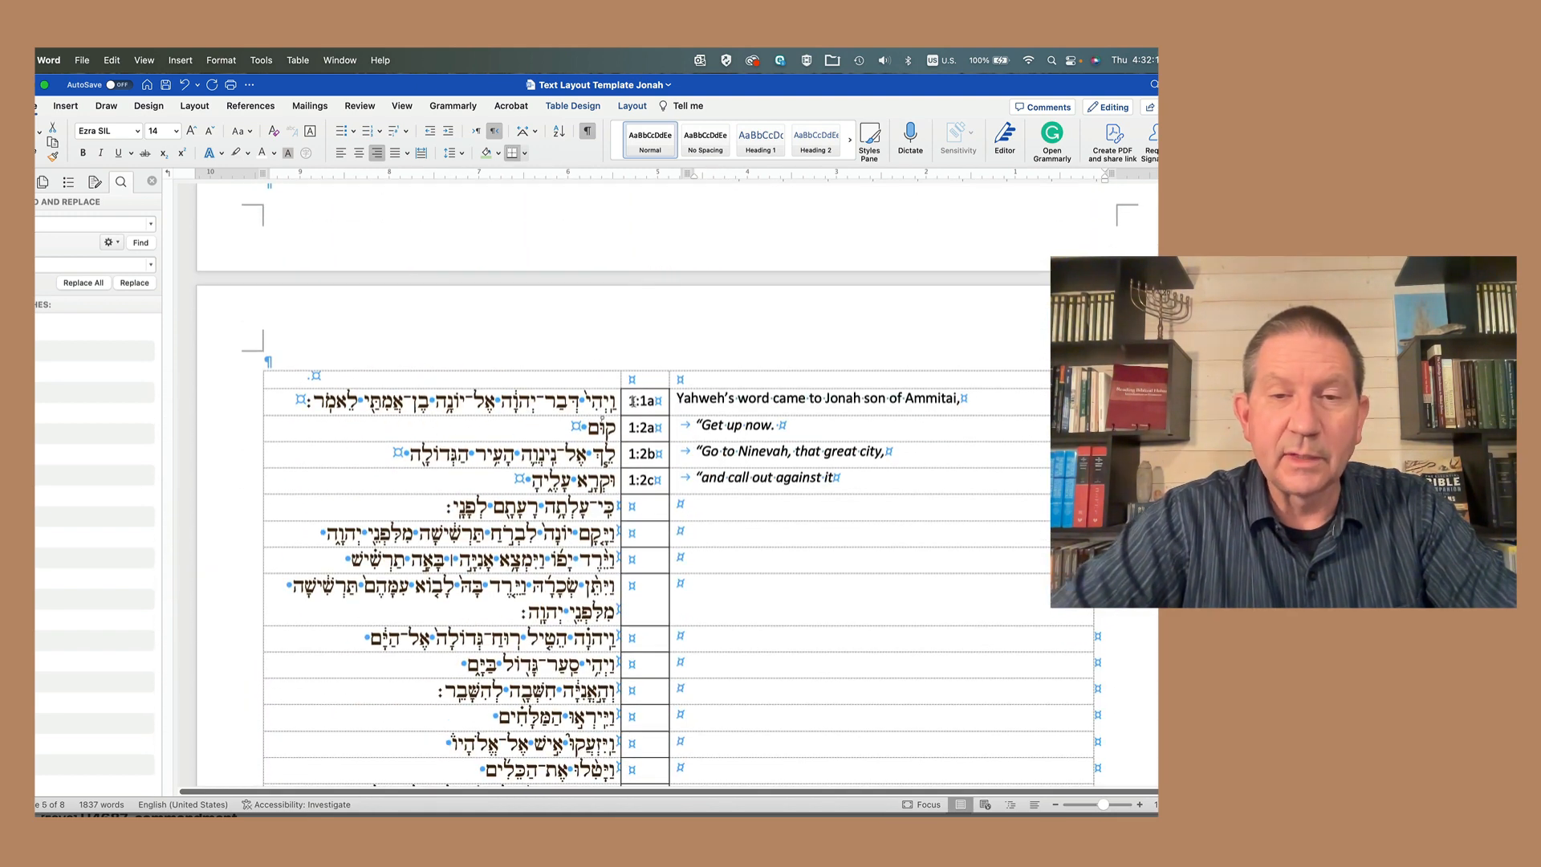
{"action": "left_click", "coordinate": [640, 404]}
{"action": "key", "text": "super+v"}
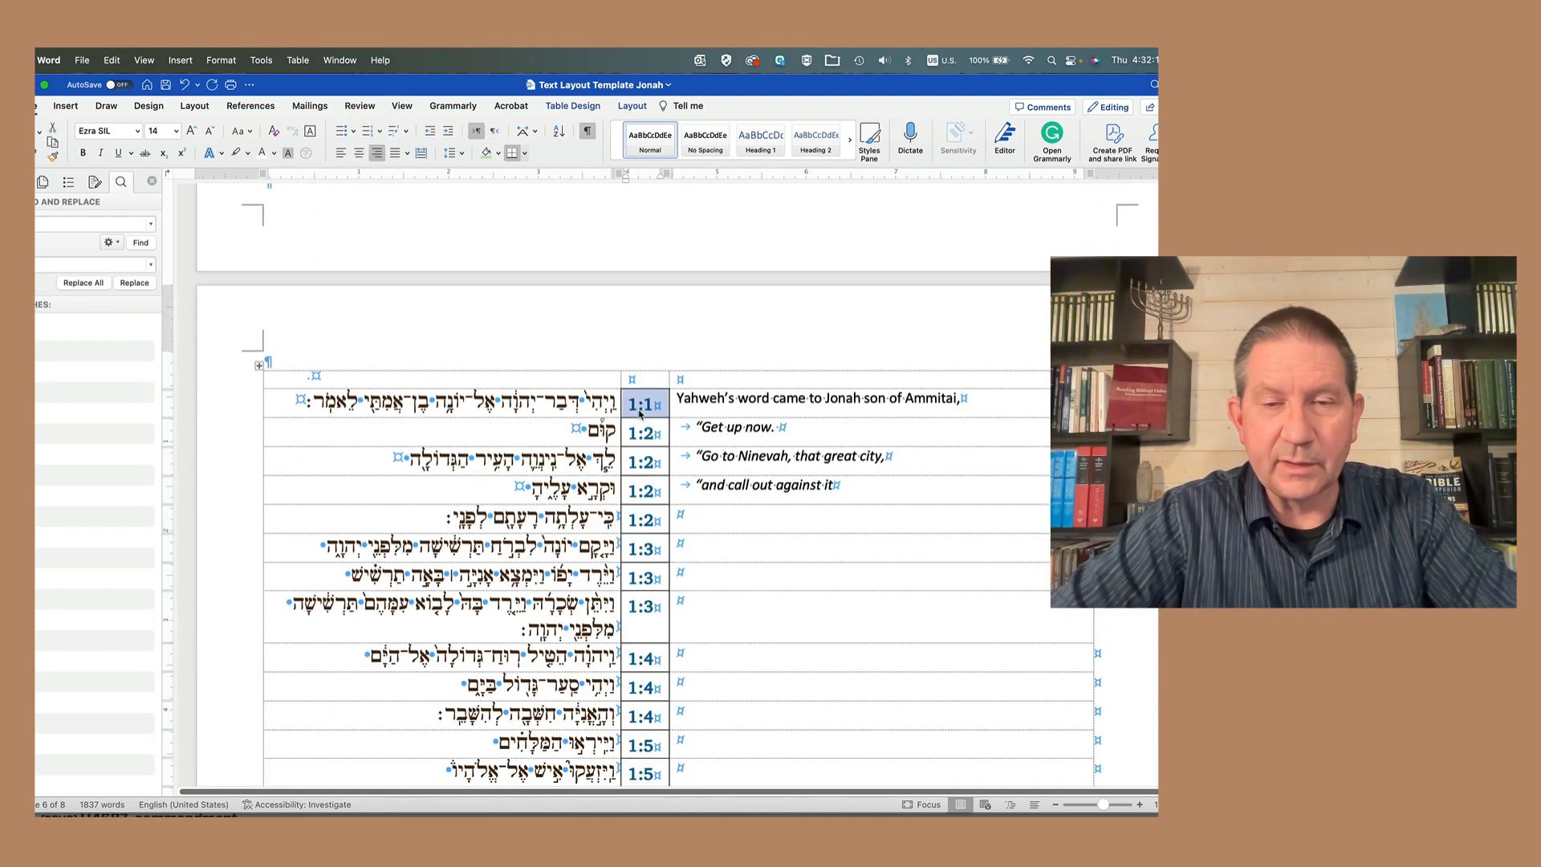
Step: Format the layout table's whole reference column as Calibri (Body), 10.5 pt, black and not bold
{"action": "left_click", "coordinate": [642, 366]}
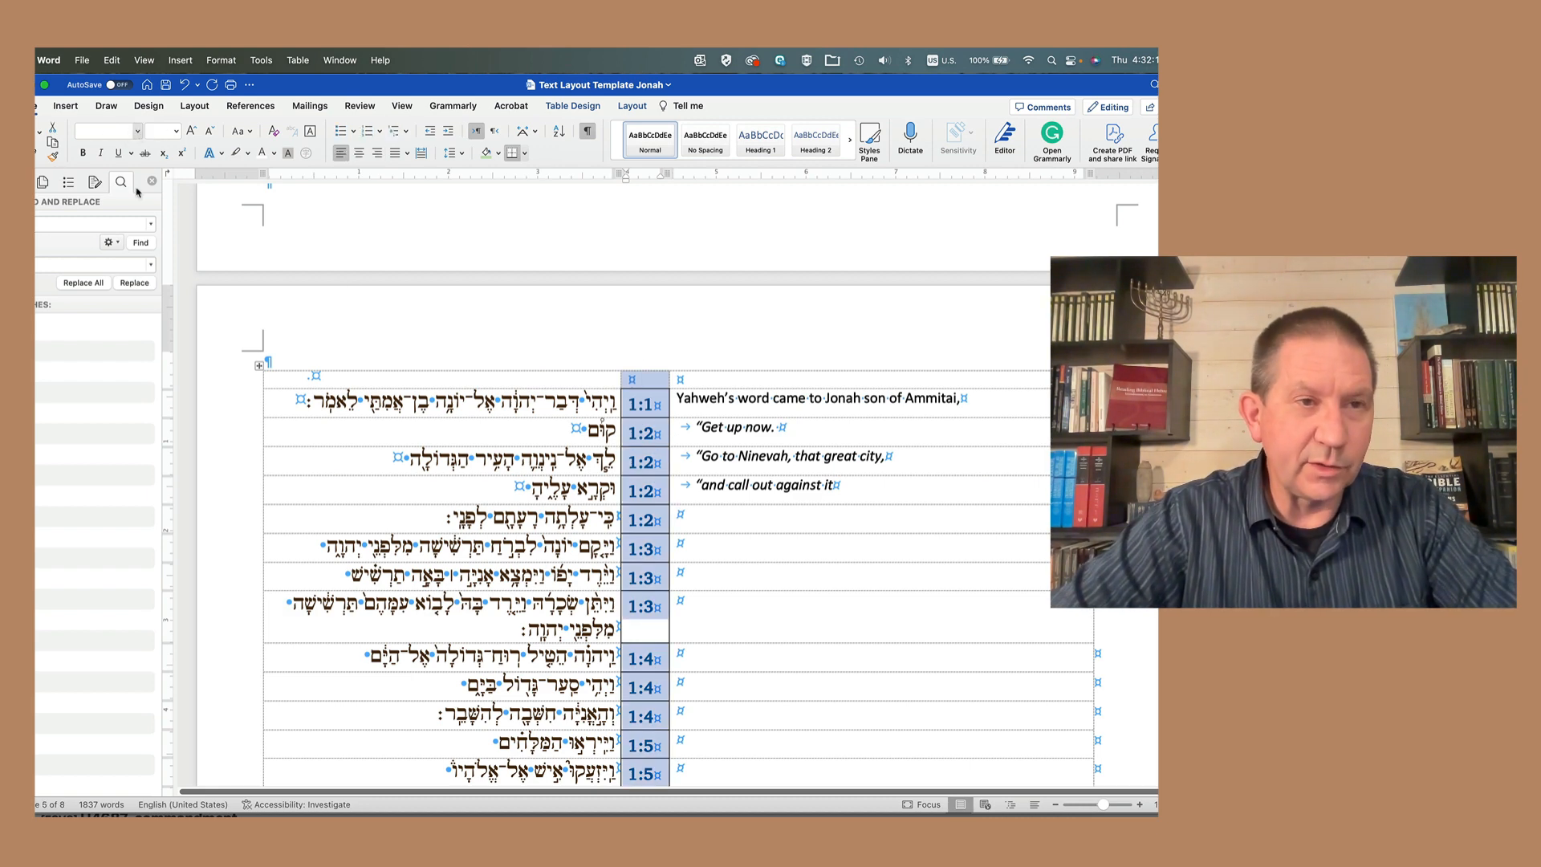
{"action": "left_click", "coordinate": [137, 131]}
{"action": "left_click", "coordinate": [137, 211]}
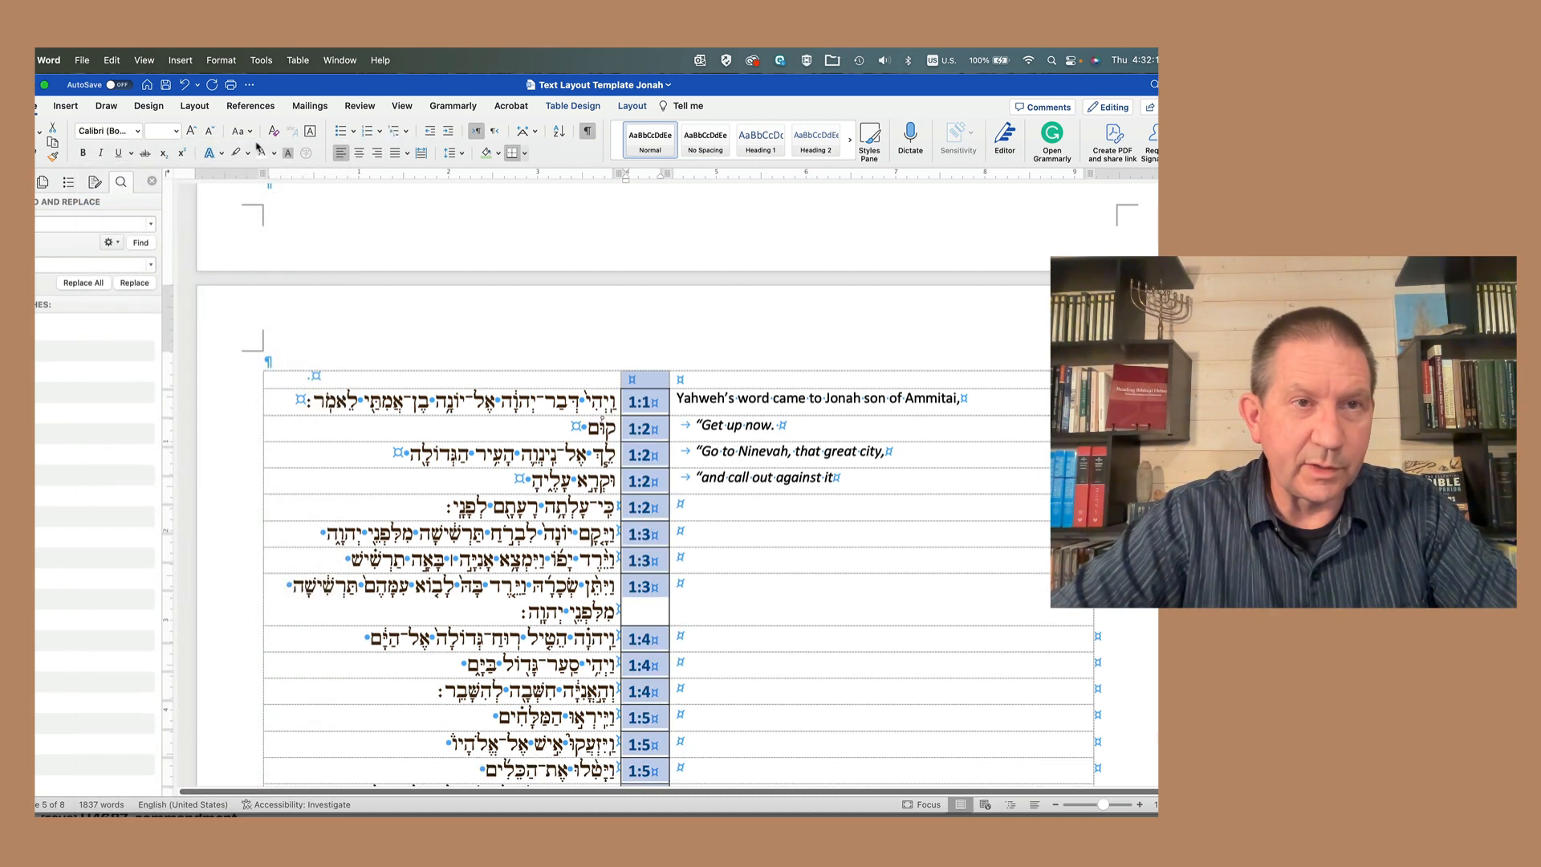
{"action": "left_click", "coordinate": [175, 130]}
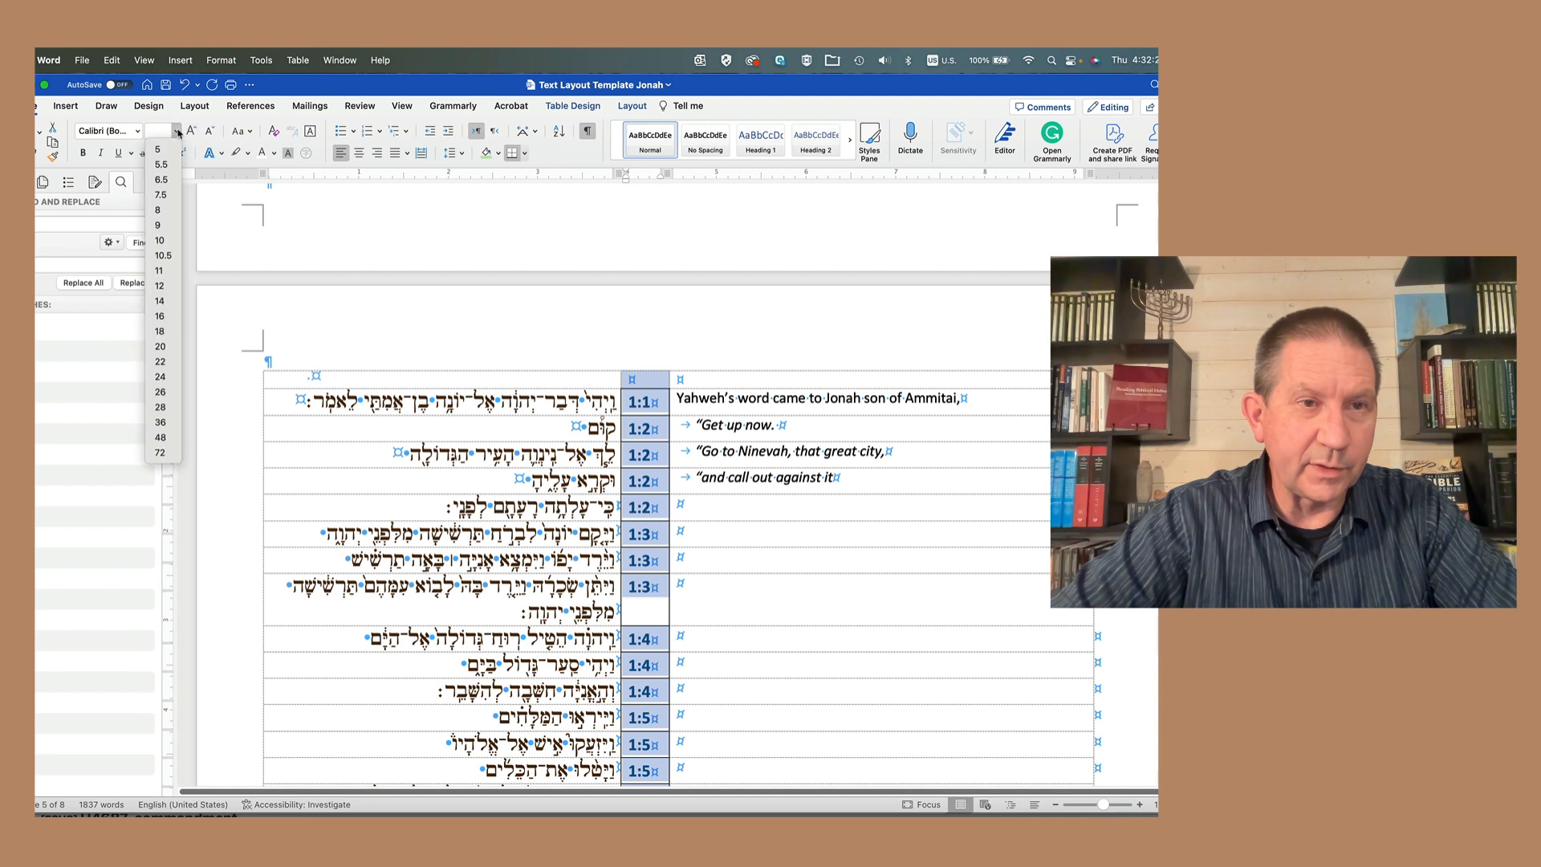
{"action": "left_click", "coordinate": [165, 255]}
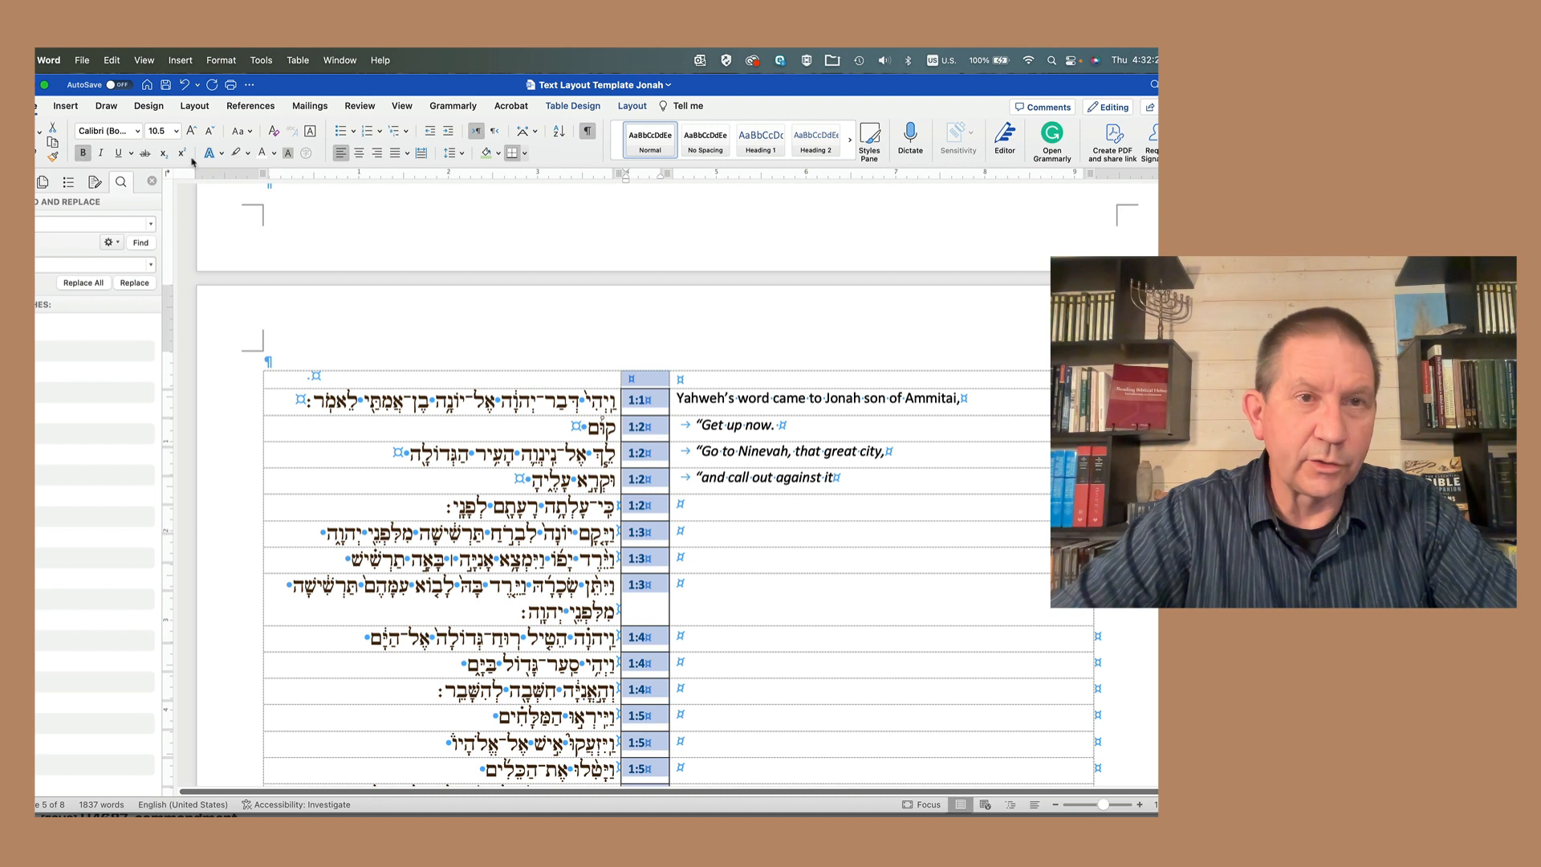
{"action": "left_click", "coordinate": [274, 153]}
{"action": "left_click", "coordinate": [279, 181]}
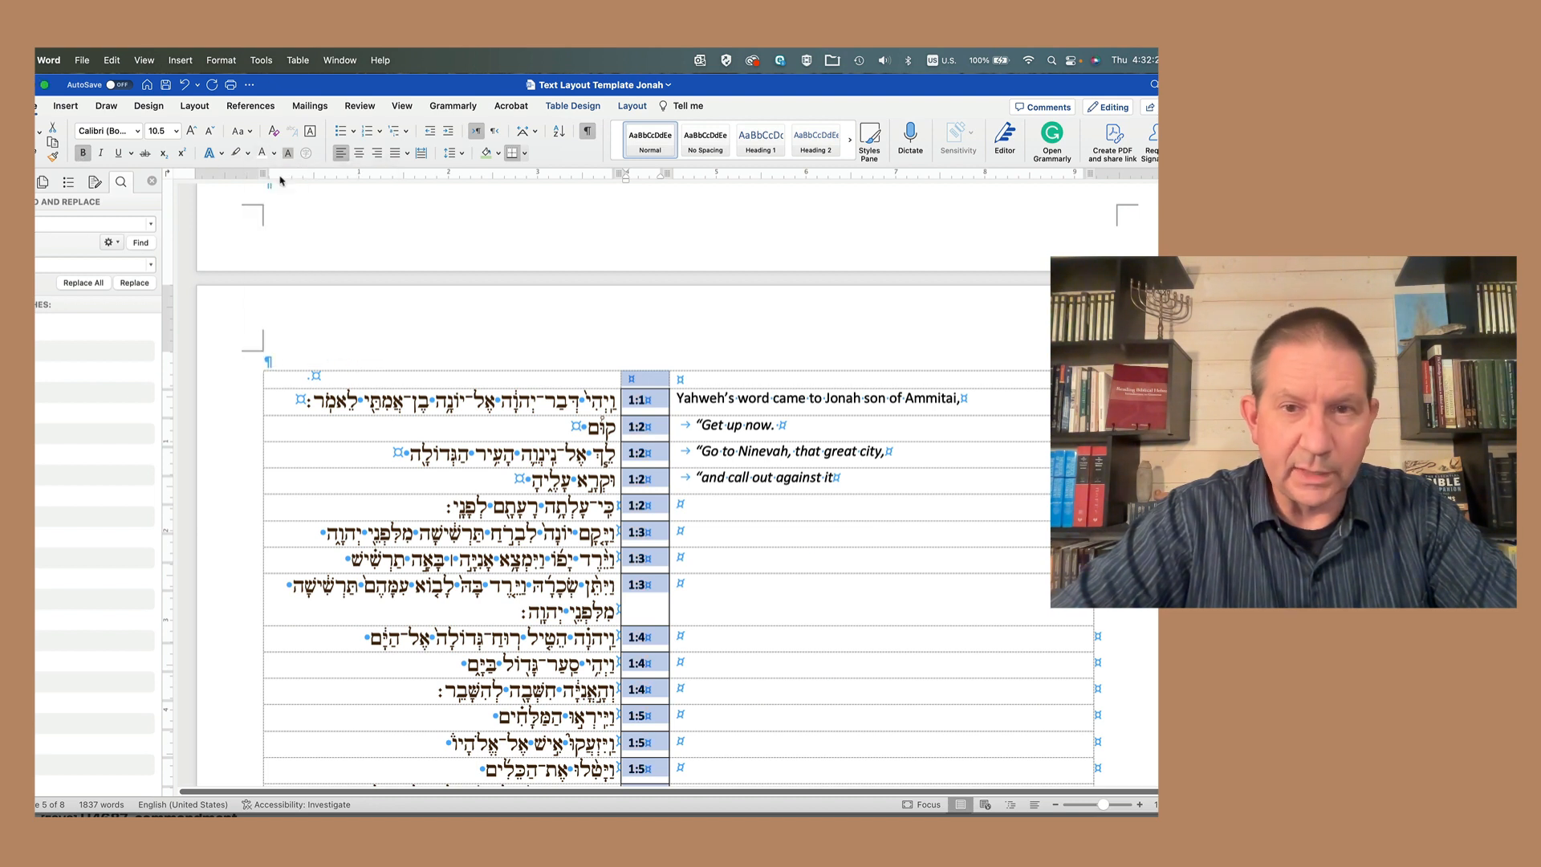
{"action": "key", "text": "super+b"}
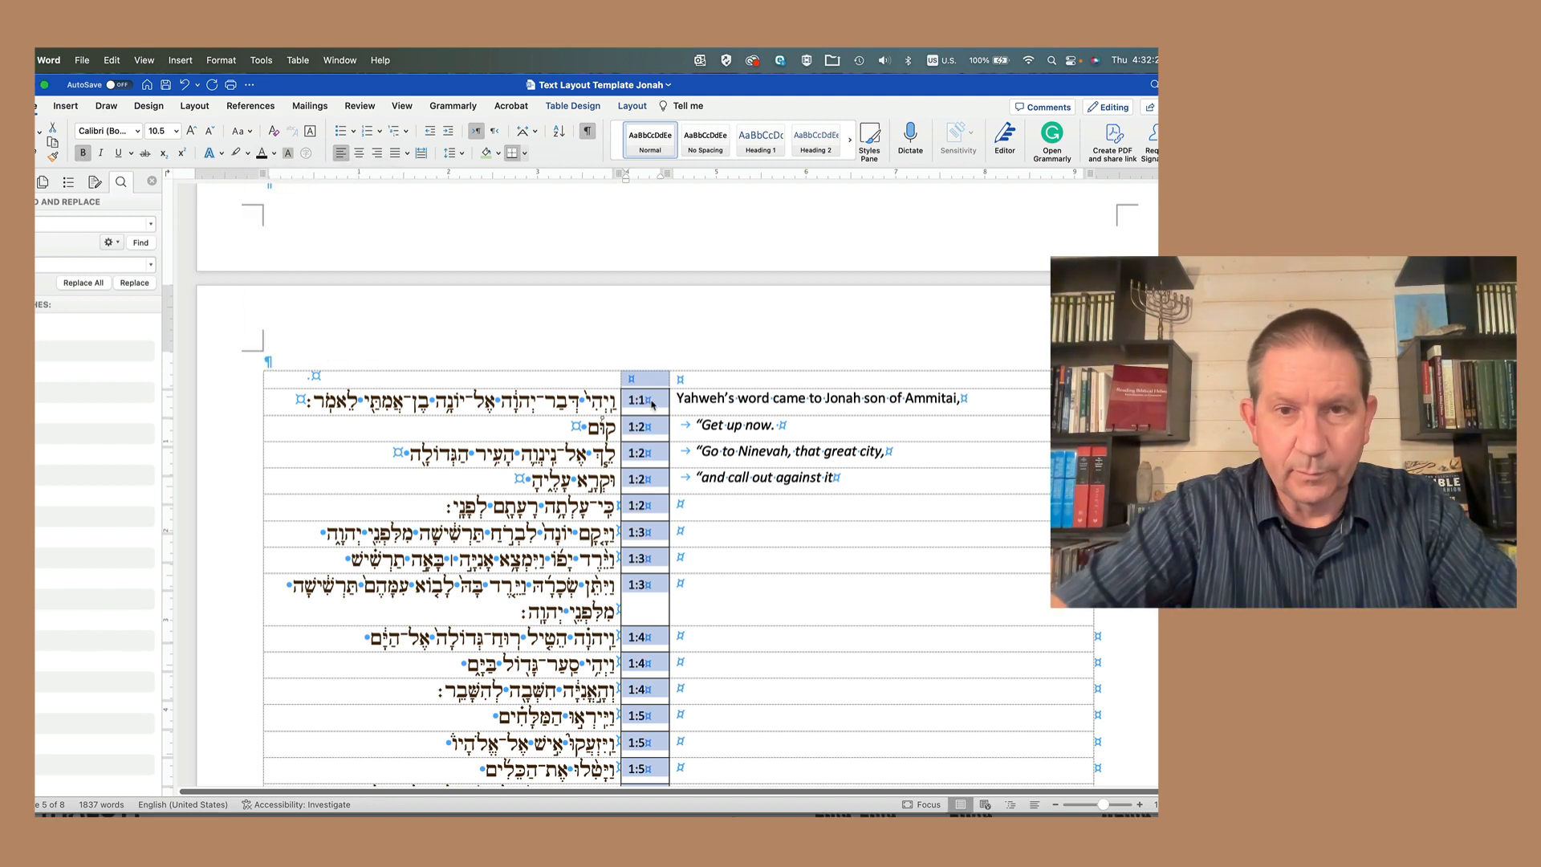
{"action": "left_click", "coordinate": [650, 400]}
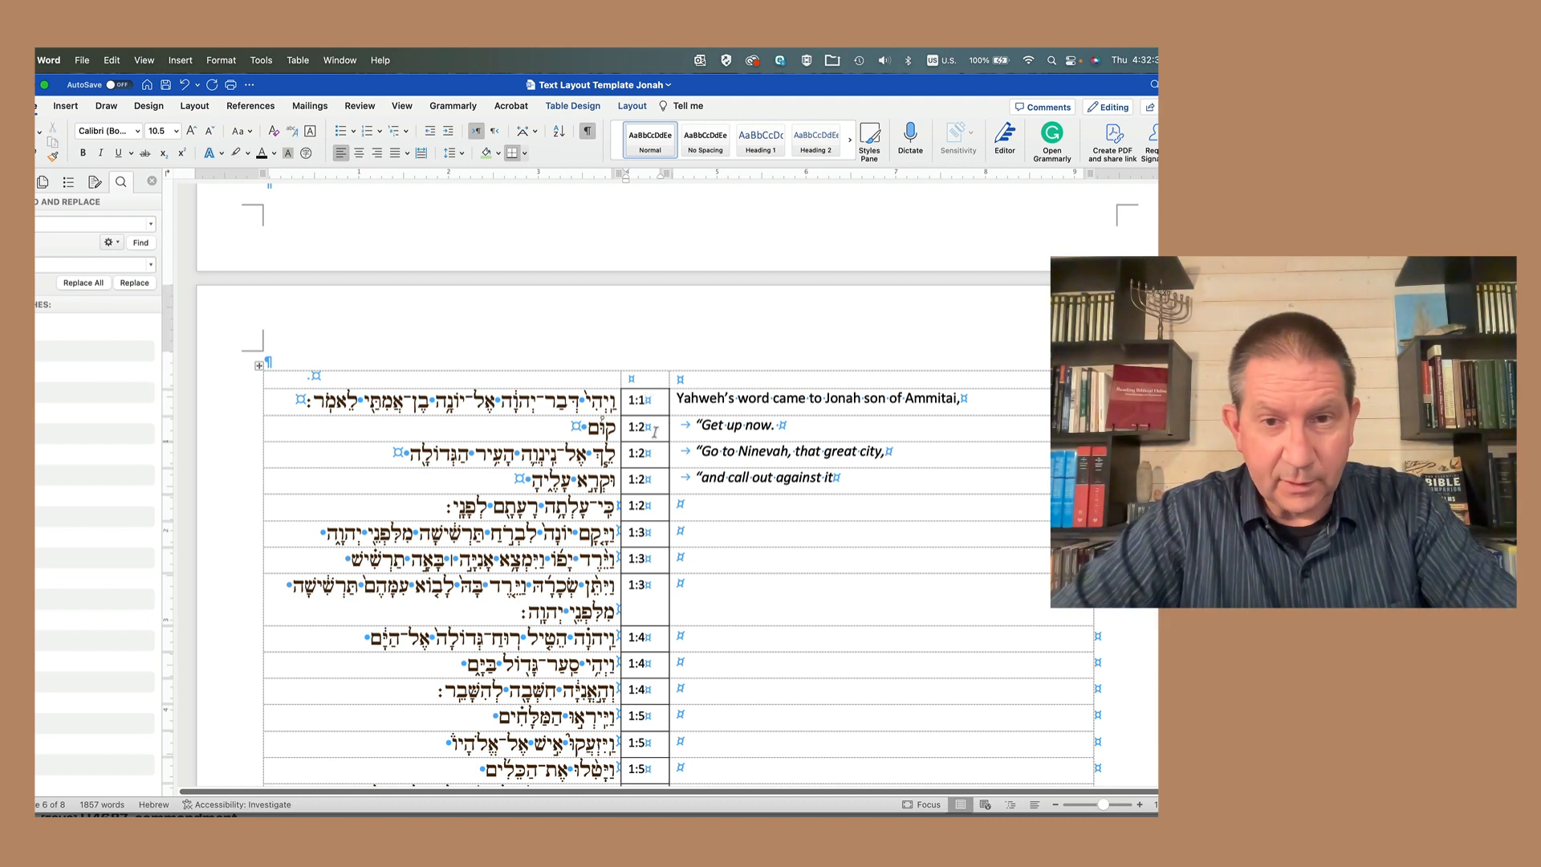
Step: Add the clause letters a, b, c and d to the four 1:2 references in the layout table
{"action": "left_click", "coordinate": [655, 432]}
{"action": "type", "text": "a"}
{"action": "left_click", "coordinate": [654, 456]}
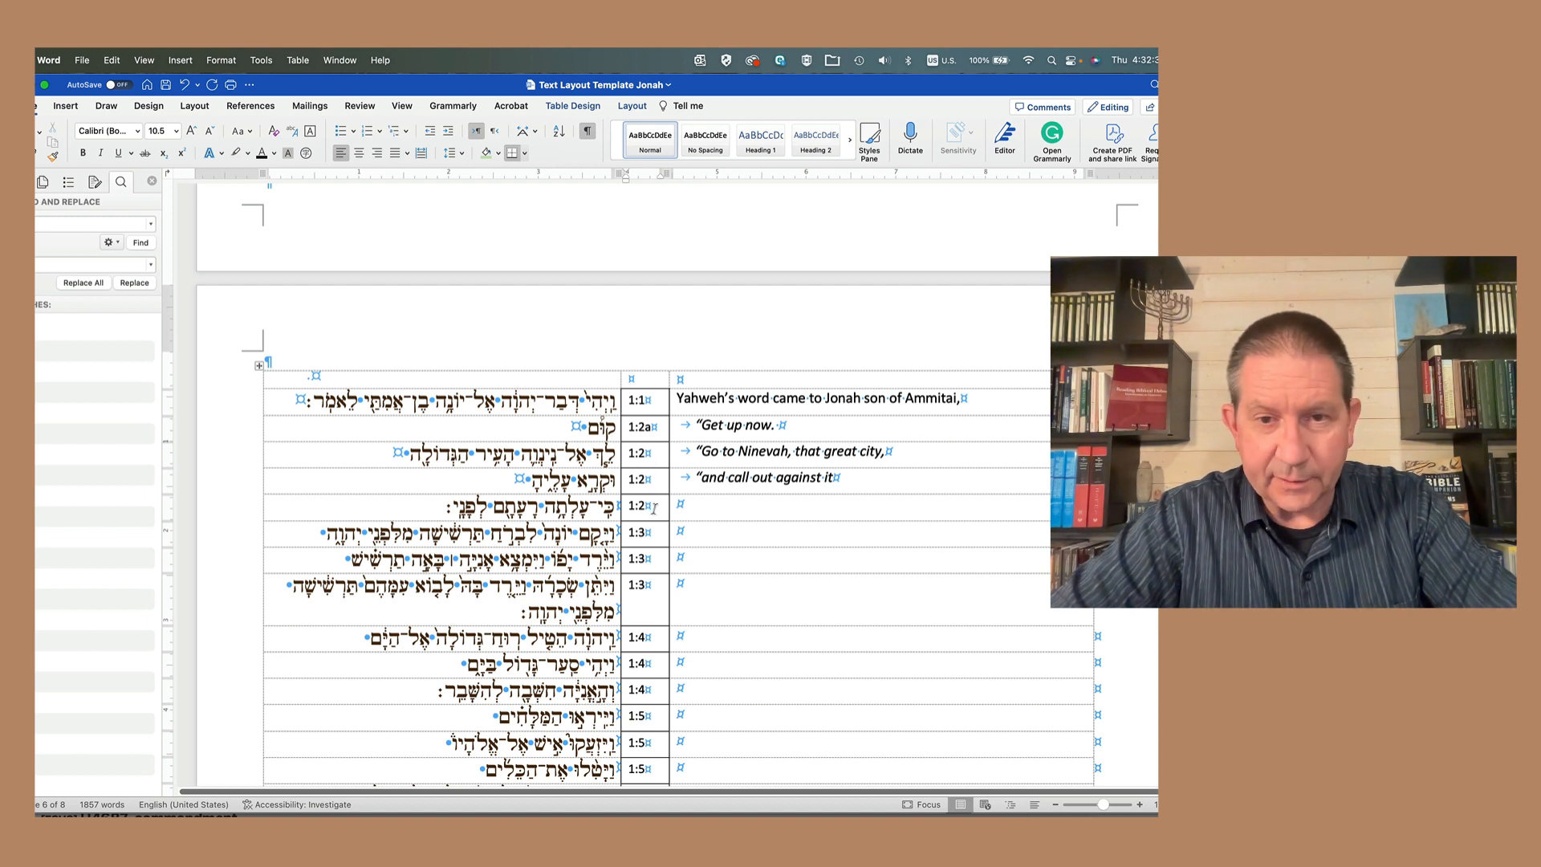
{"action": "type", "text": "b"}
{"action": "left_click", "coordinate": [654, 483]}
{"action": "type", "text": "c"}
{"action": "left_click", "coordinate": [653, 508]}
{"action": "type", "text": "d"}
{"action": "left_click", "coordinate": [660, 535]}
{"action": "scroll", "coordinate": [661, 538], "scroll_direction": "down", "scroll_amount": 2}
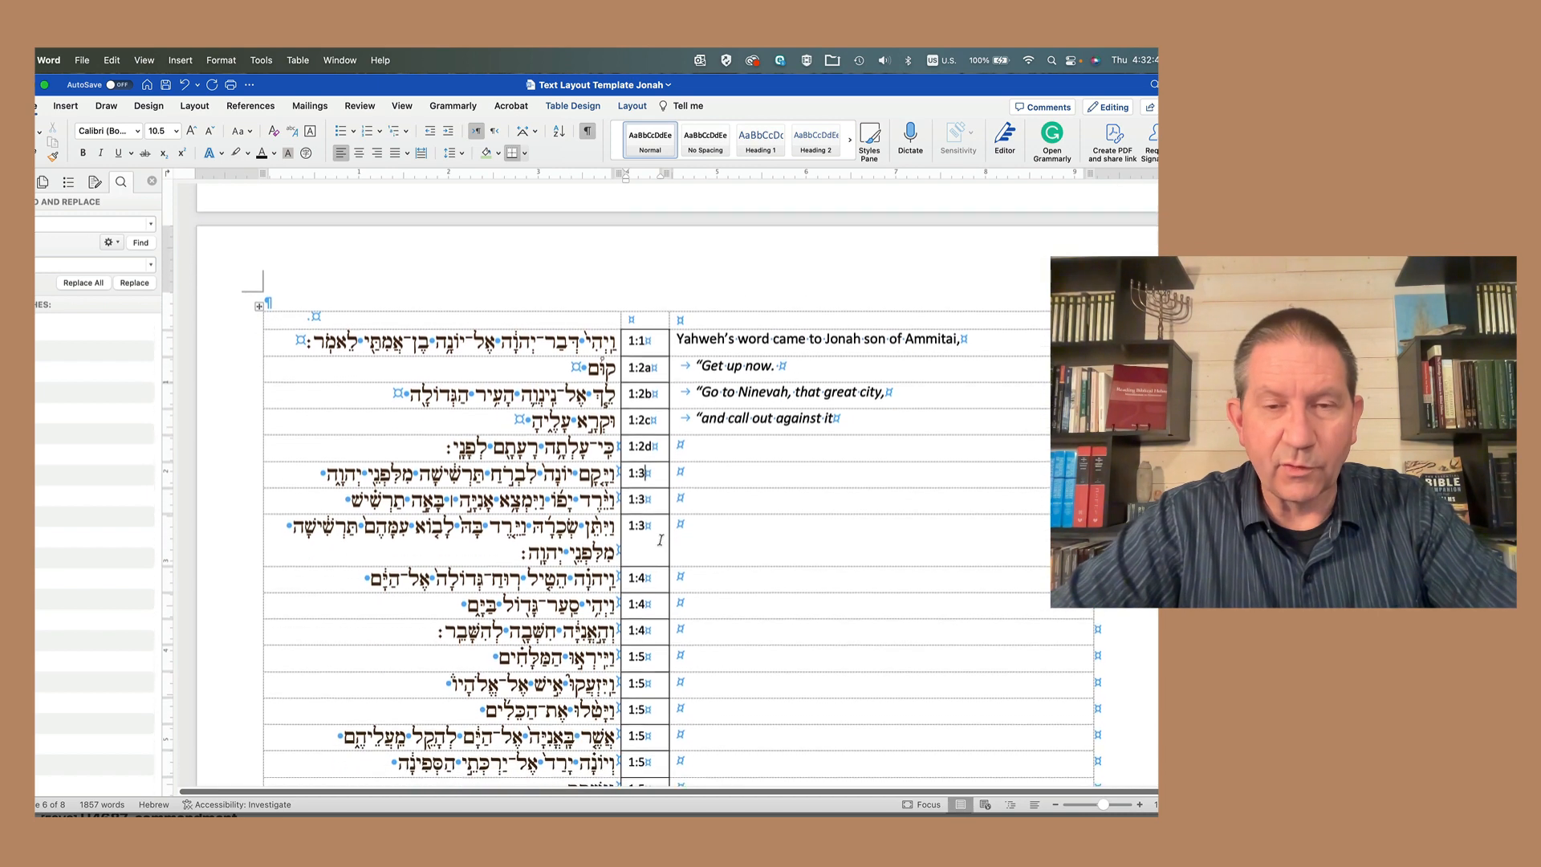
{"action": "scroll", "coordinate": [660, 539], "scroll_direction": "down", "scroll_amount": 2}
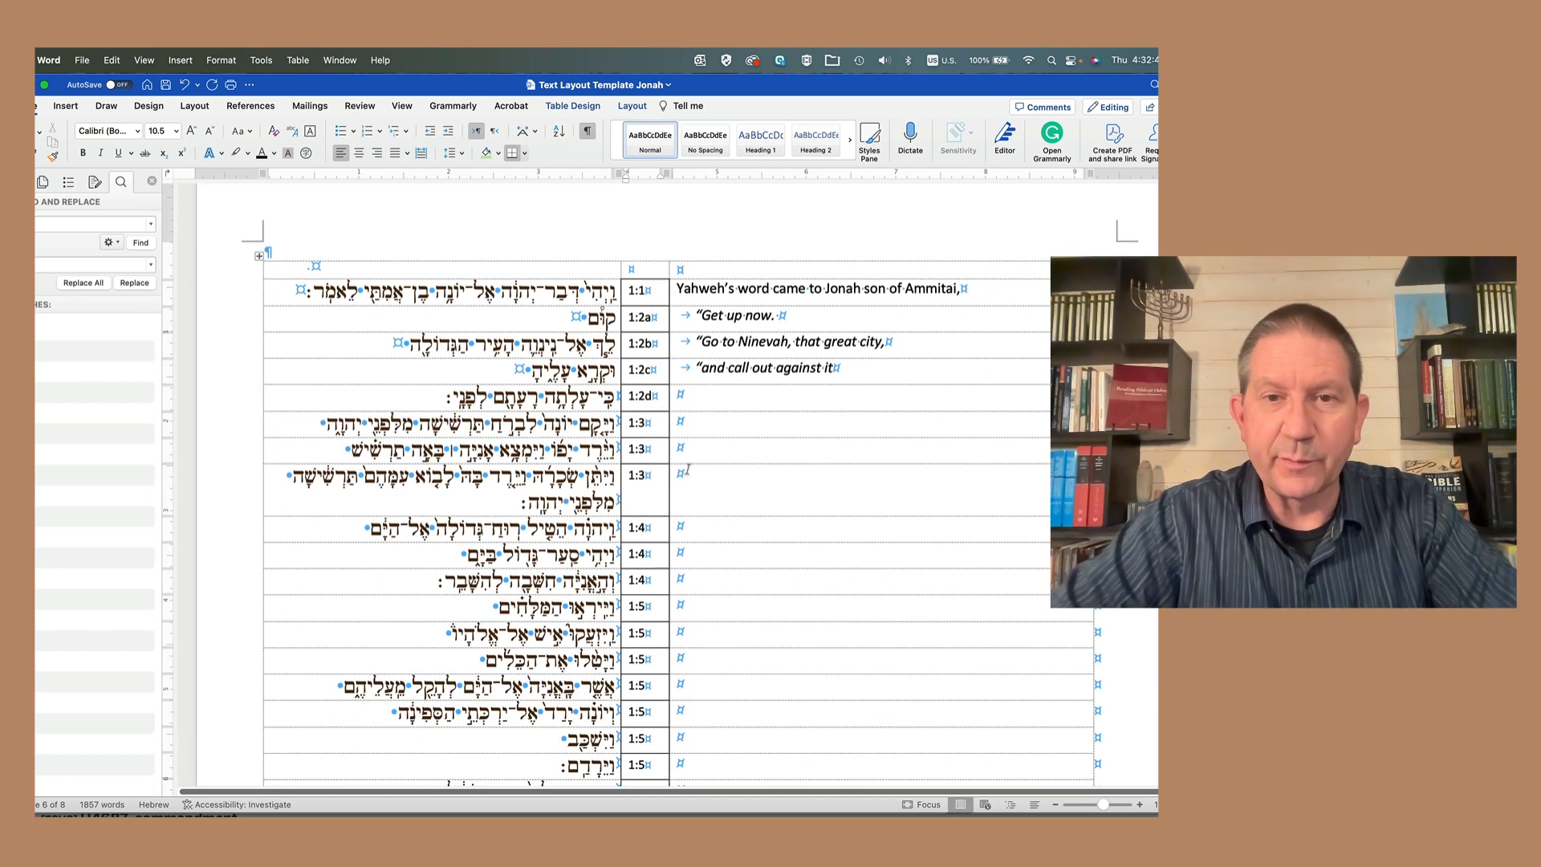
{"action": "left_click", "coordinate": [655, 396]}
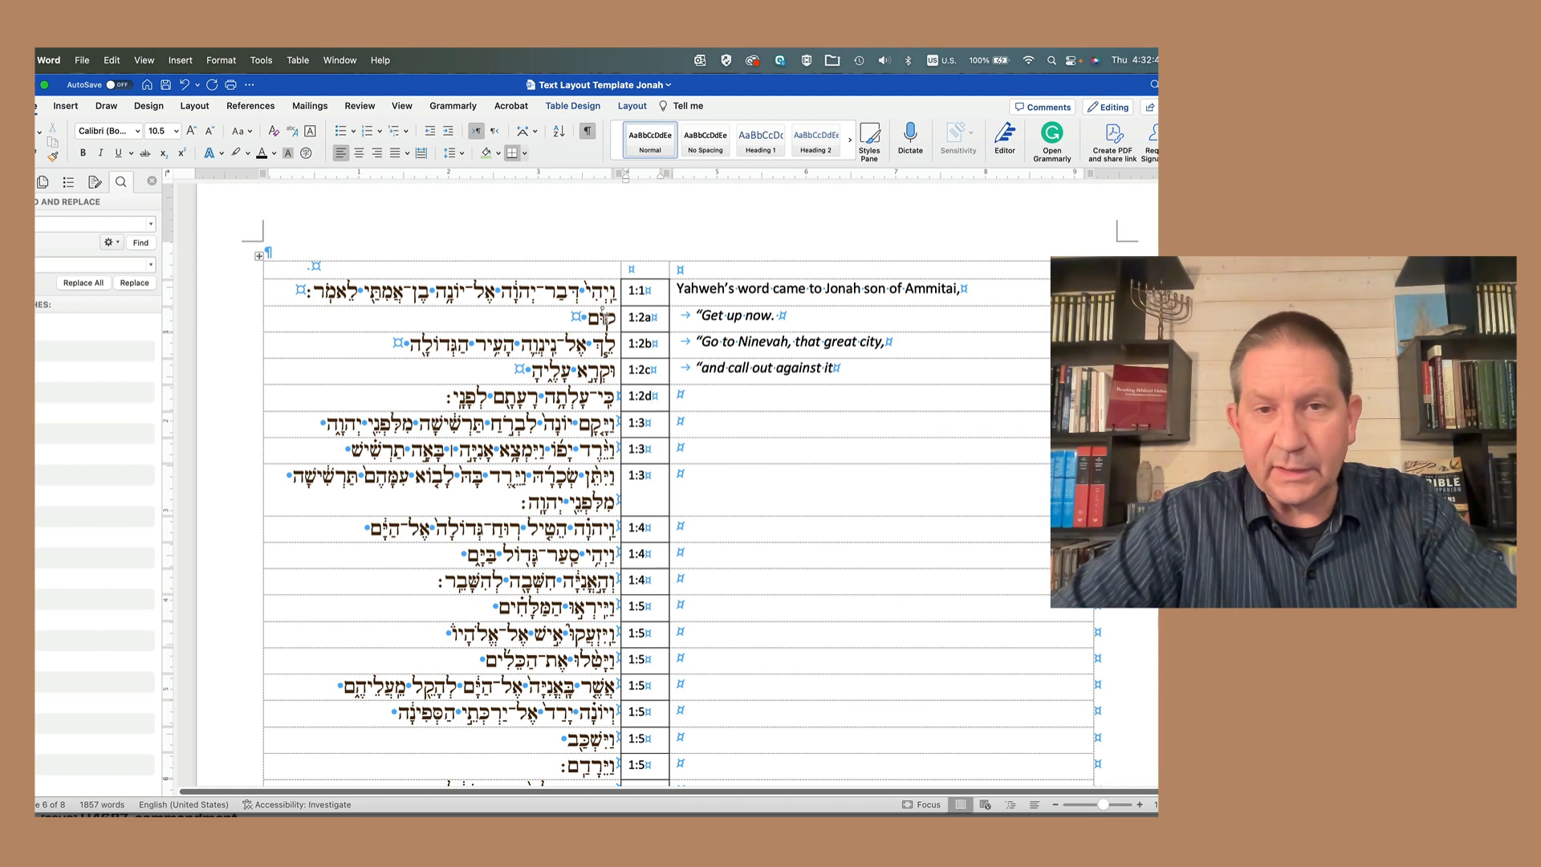
Step: Try a small indent on the Hebrew of rows 1:2a–1:2d and a deeper one on 1:2d, and undo both indents
{"action": "left_click_drag", "start_coordinate": [602, 312], "coordinate": [604, 392]}
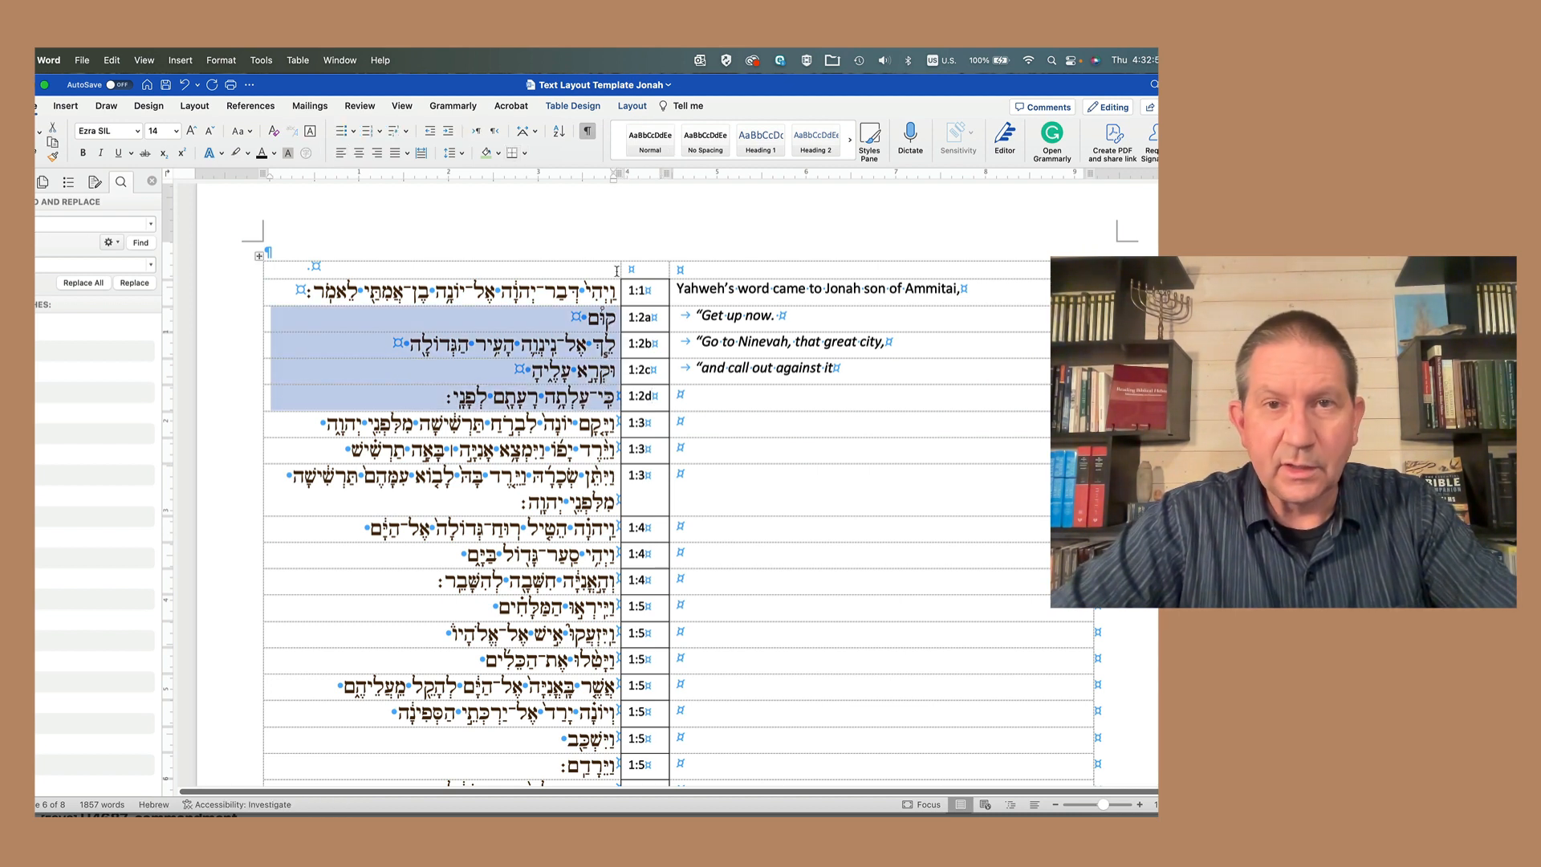
{"action": "left_click_drag", "start_coordinate": [613, 185], "coordinate": [597, 186]}
{"action": "left_click", "coordinate": [608, 396]}
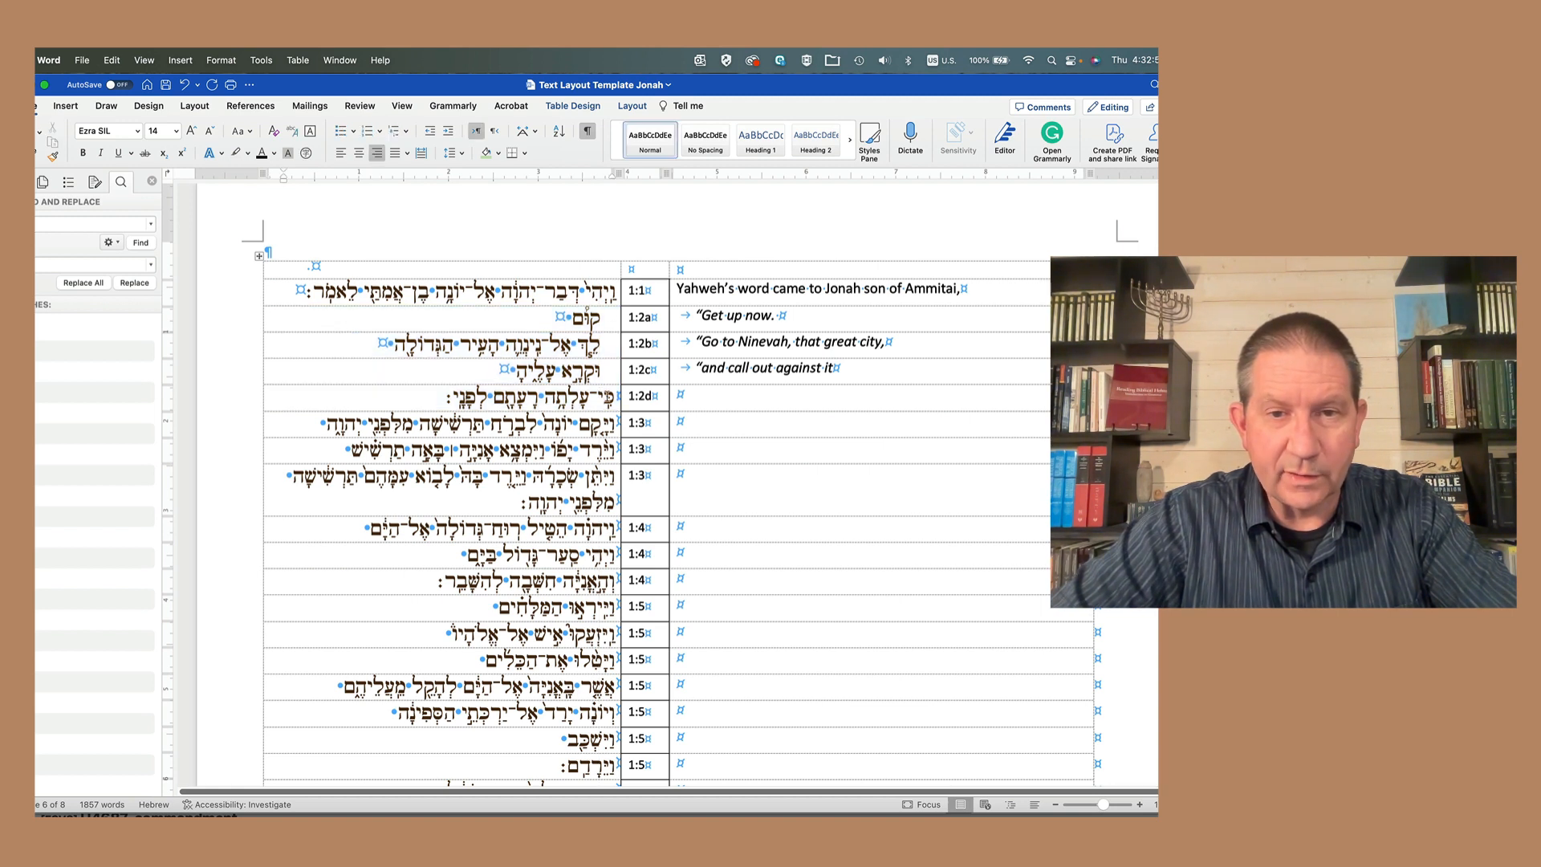
{"action": "left_click_drag", "start_coordinate": [613, 177], "coordinate": [576, 178]}
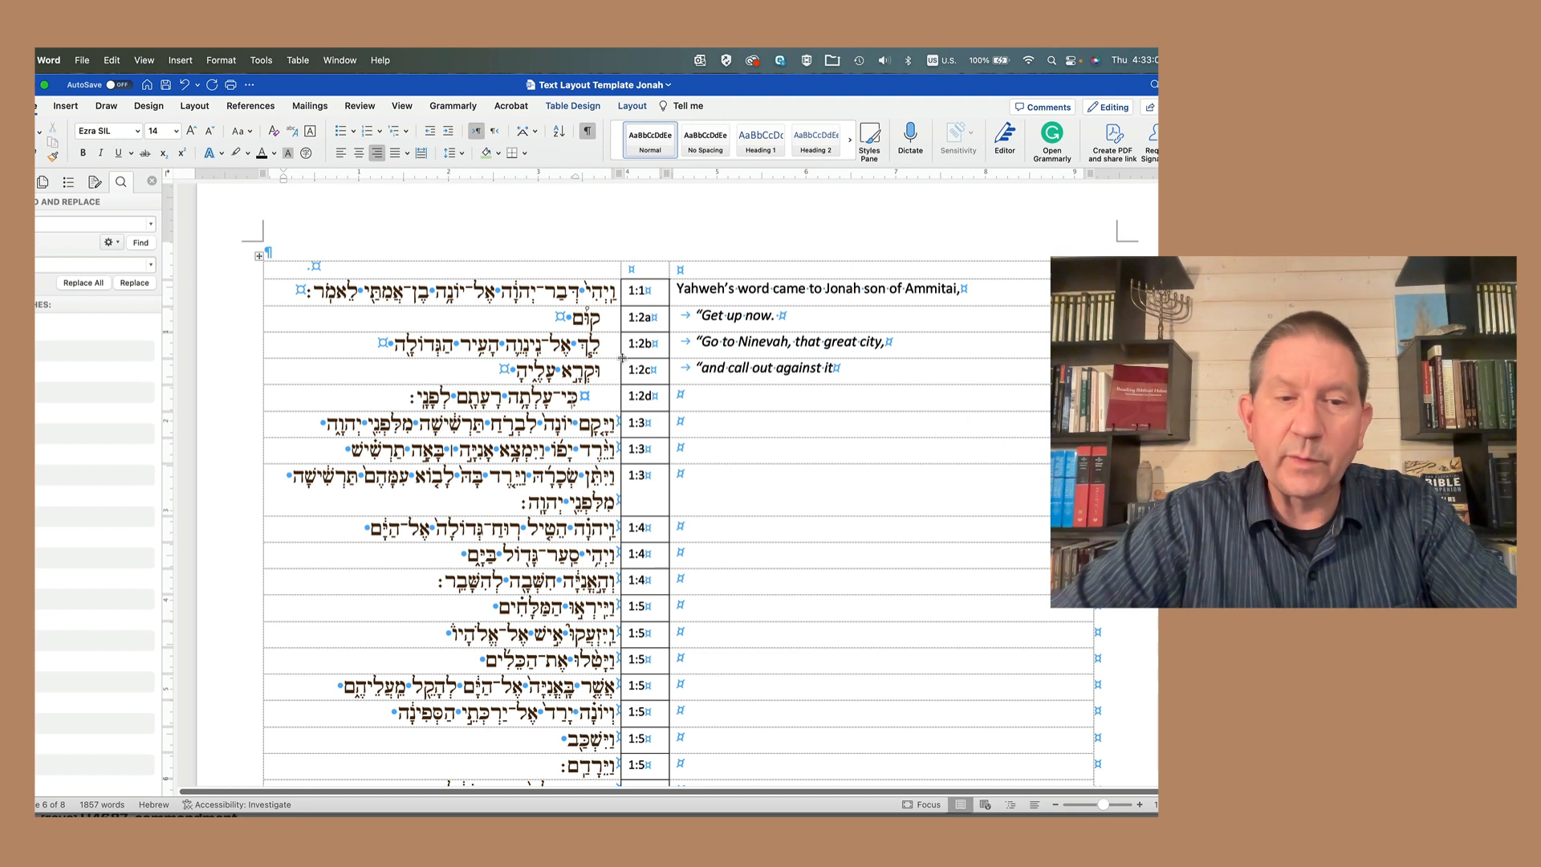
{"action": "key", "text": "super+z"}
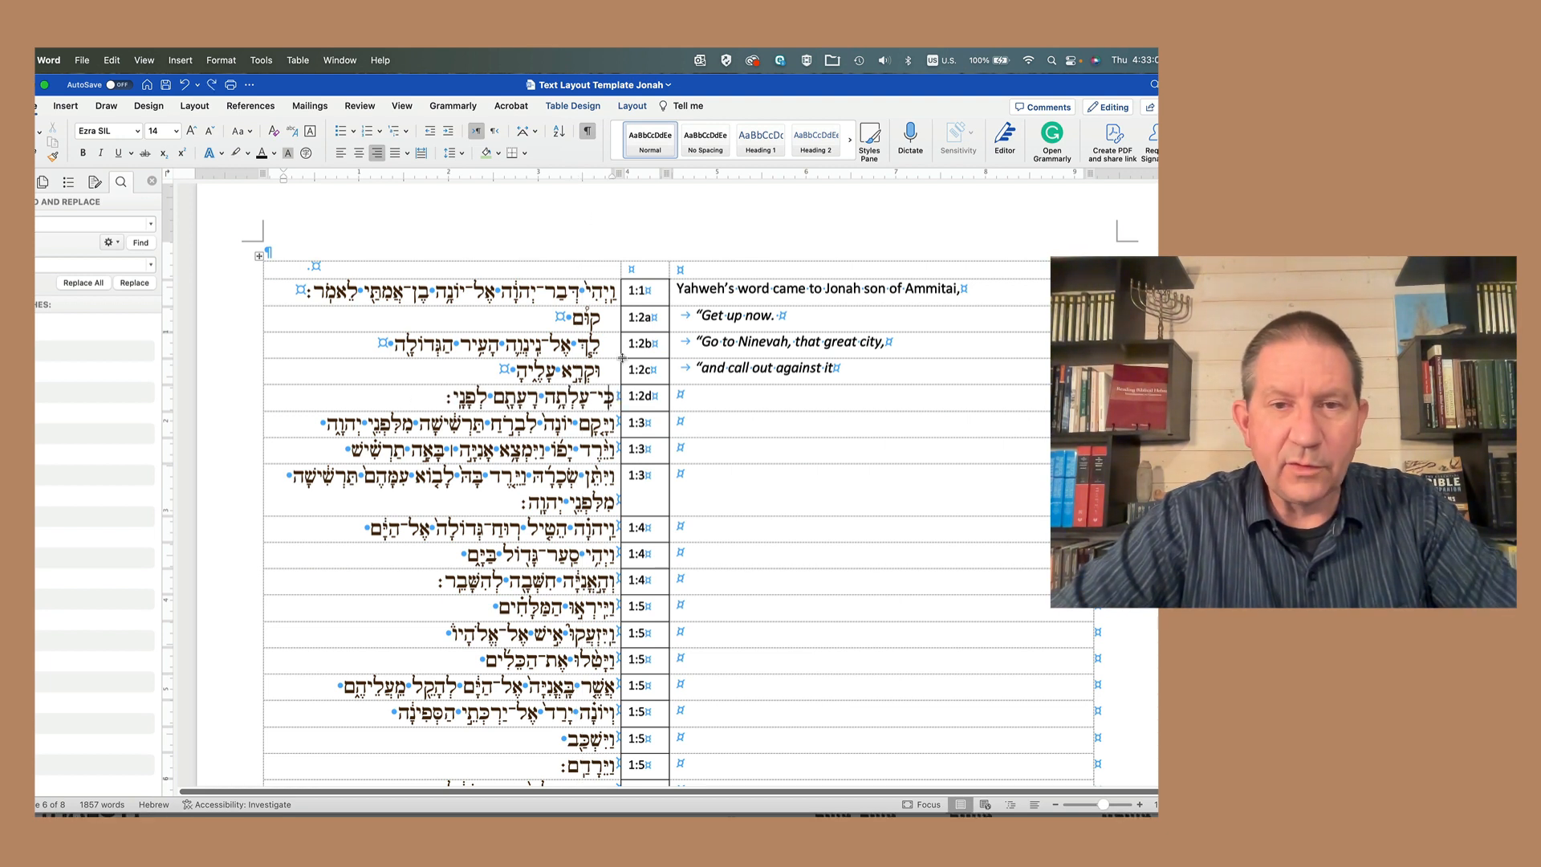
{"action": "key", "text": "super+z"}
Step: Insert a tab before the Hebrew text in each of the rows 1:2a, 1:2b and 1:2c
{"action": "left_click", "coordinate": [601, 329]}
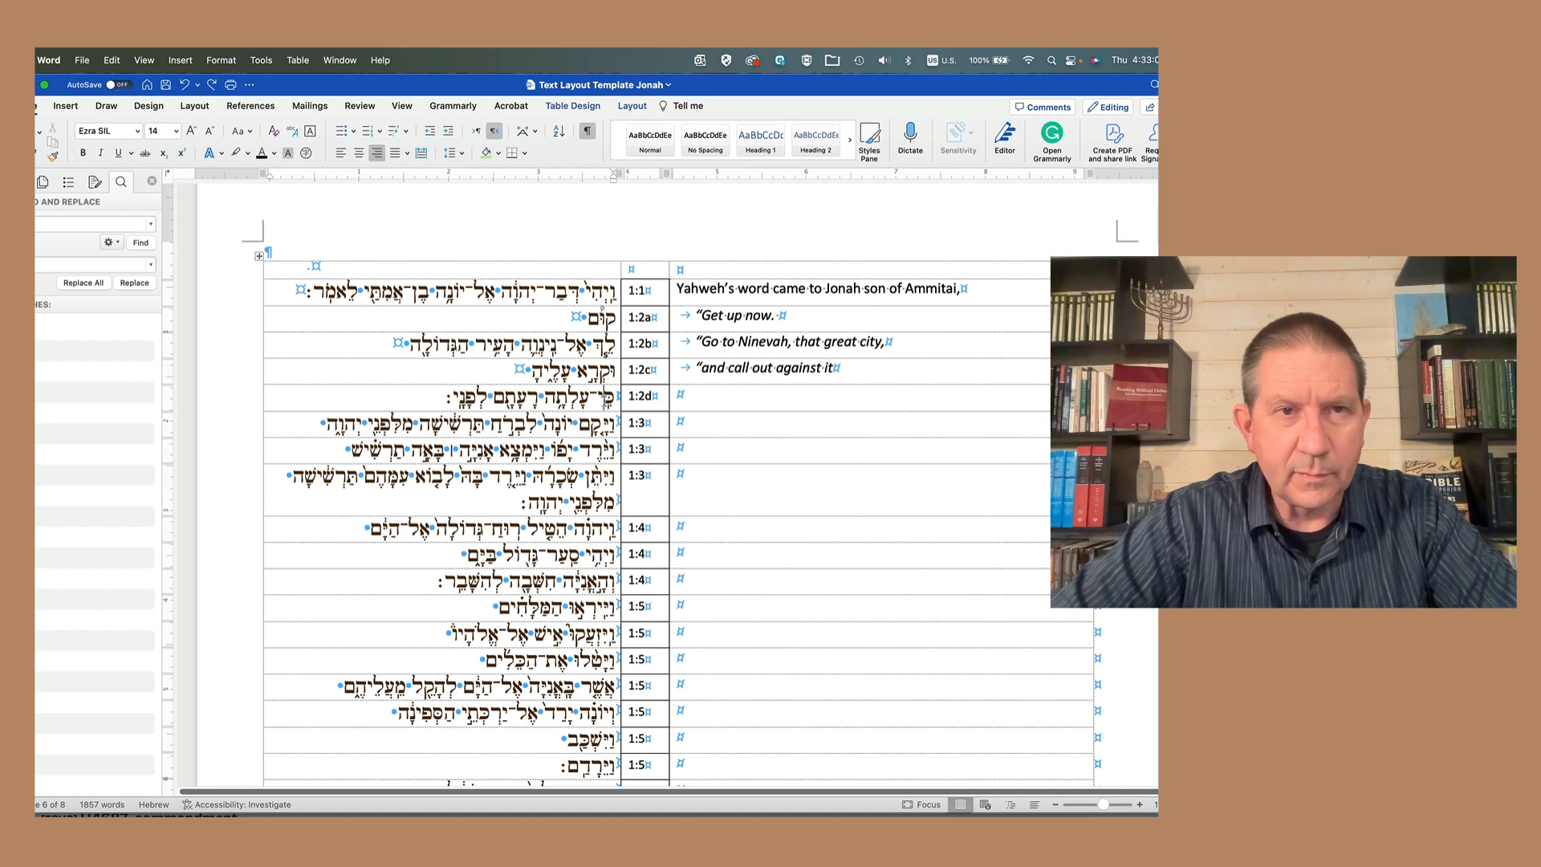
{"action": "left_click", "coordinate": [605, 401]}
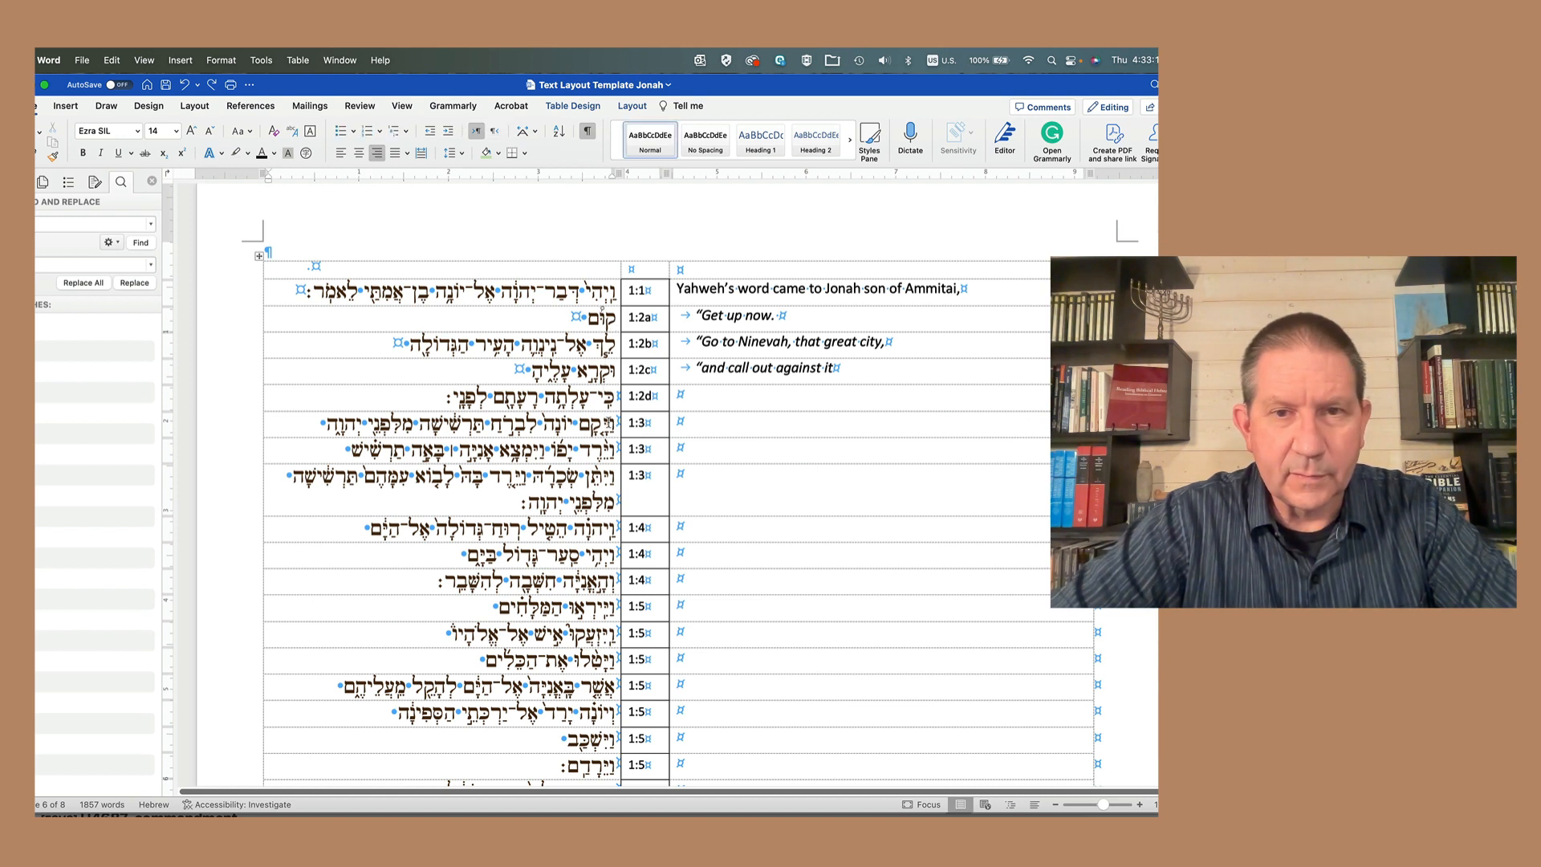
{"action": "left_click", "coordinate": [617, 321]}
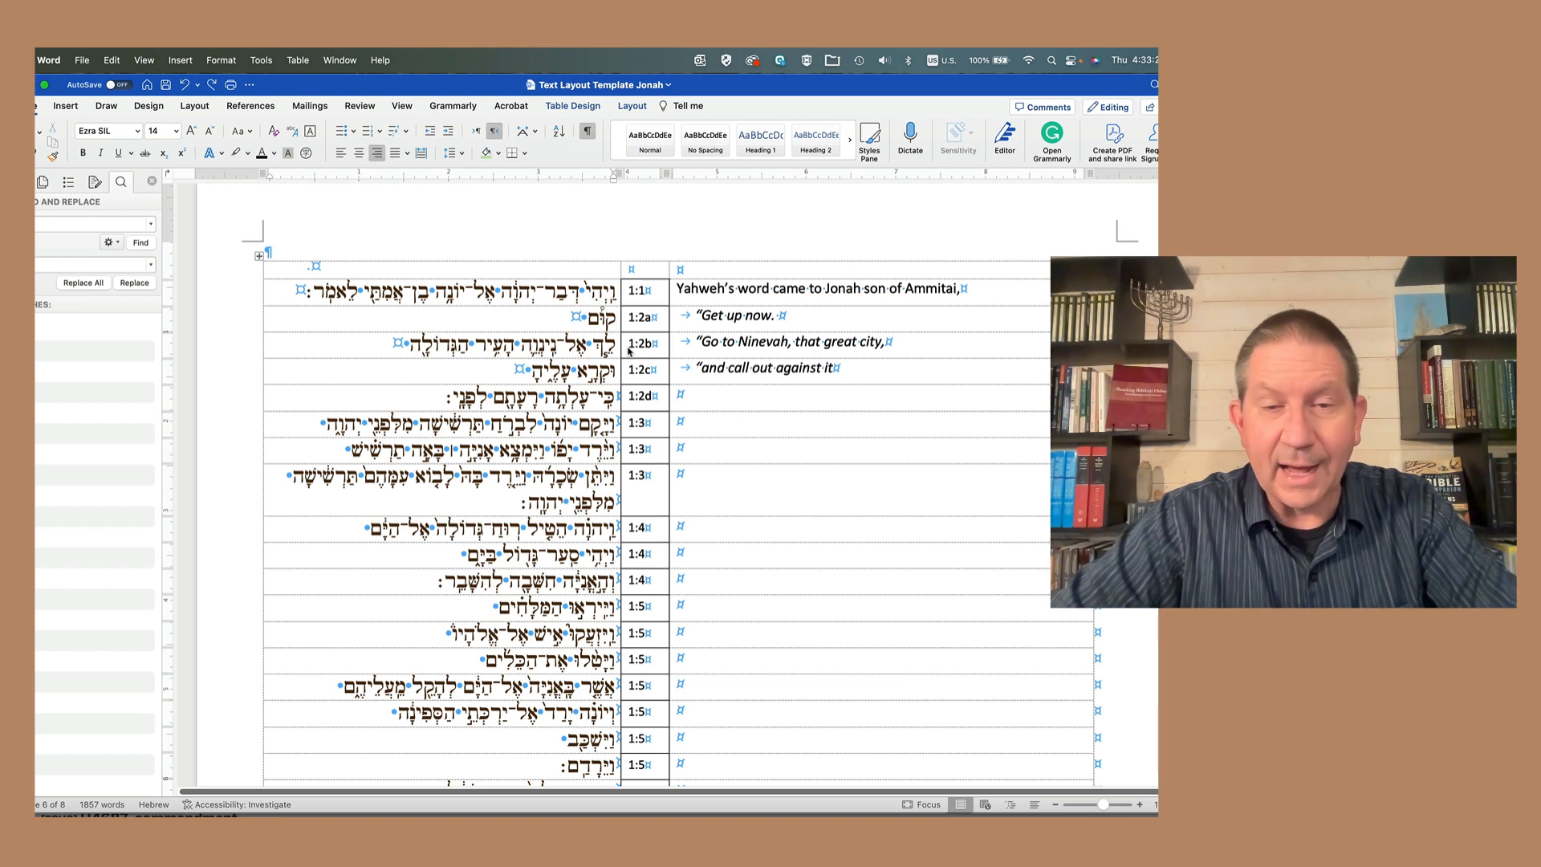
{"action": "left_click", "coordinate": [614, 317]}
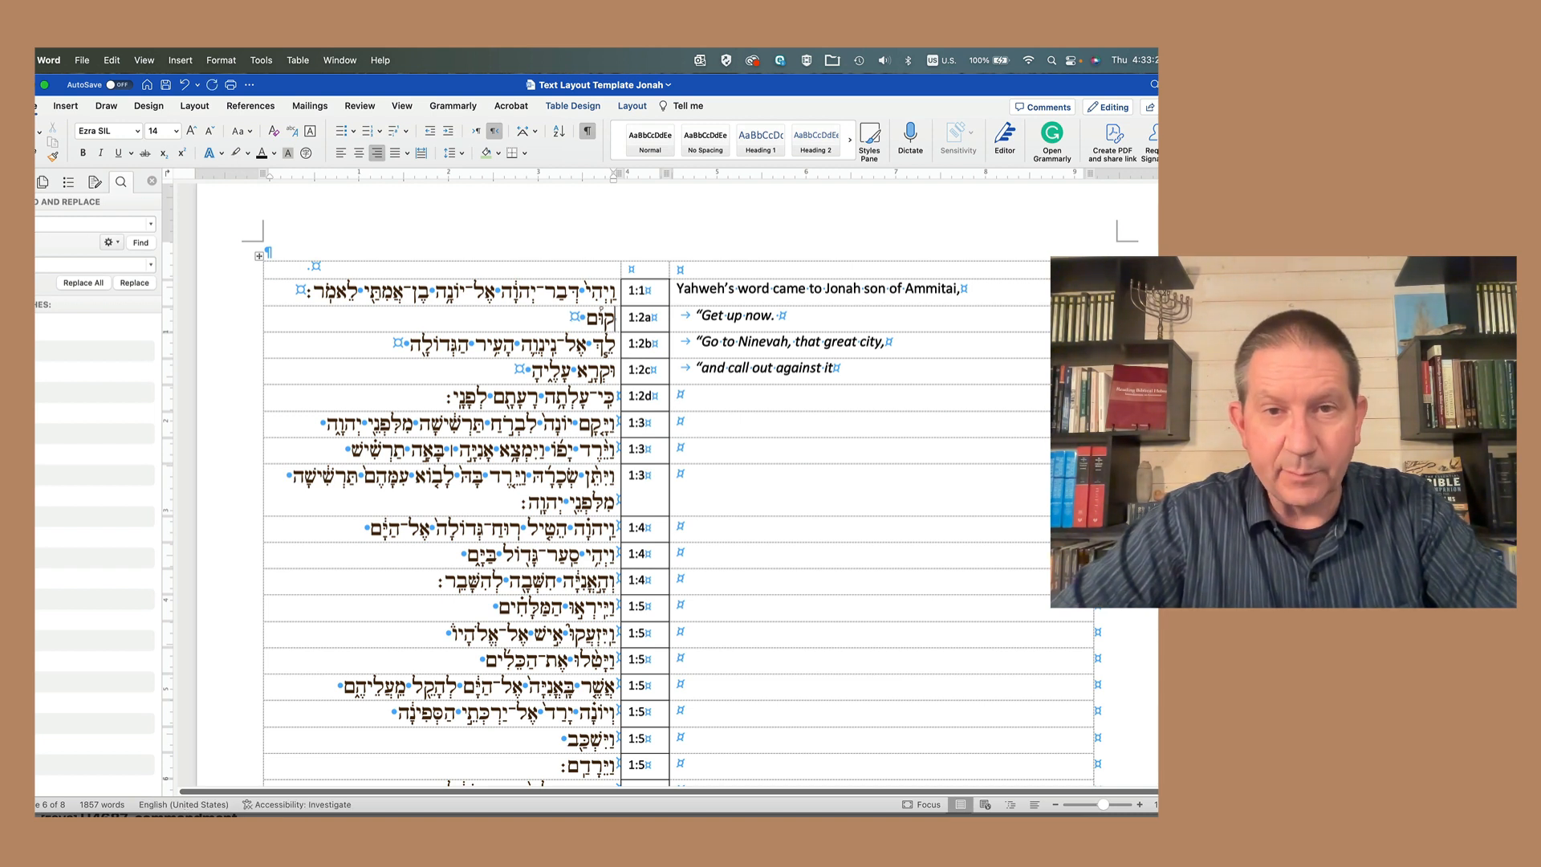
{"action": "left_click", "coordinate": [621, 366]}
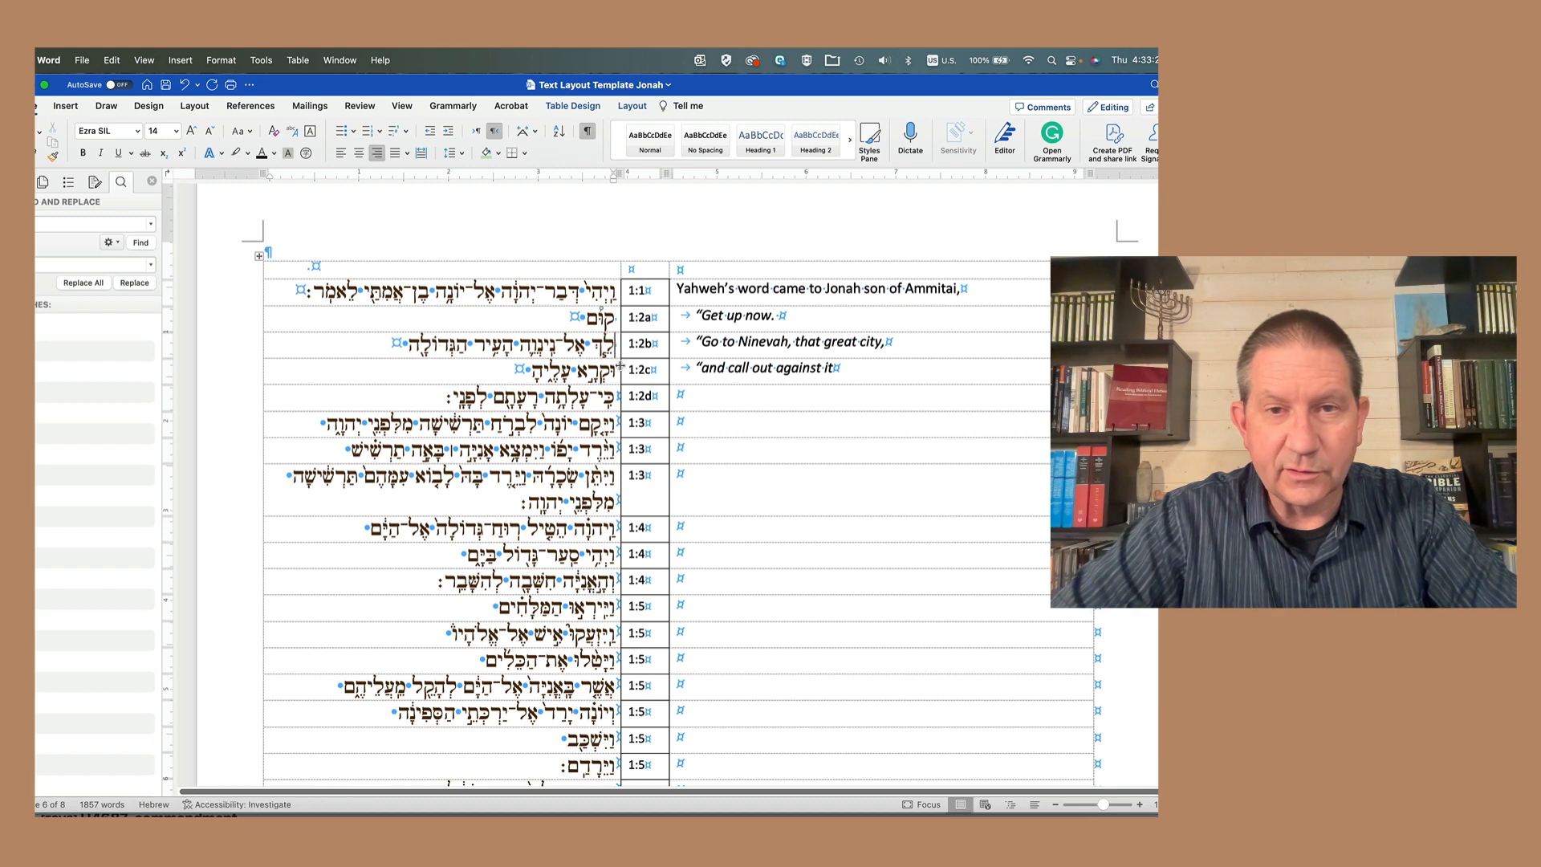
Step: Set tab stops at about 0.25, 0.5 and 0.75 inches on the ruler for the layout table's whole Hebrew column
{"action": "left_click", "coordinate": [598, 257]}
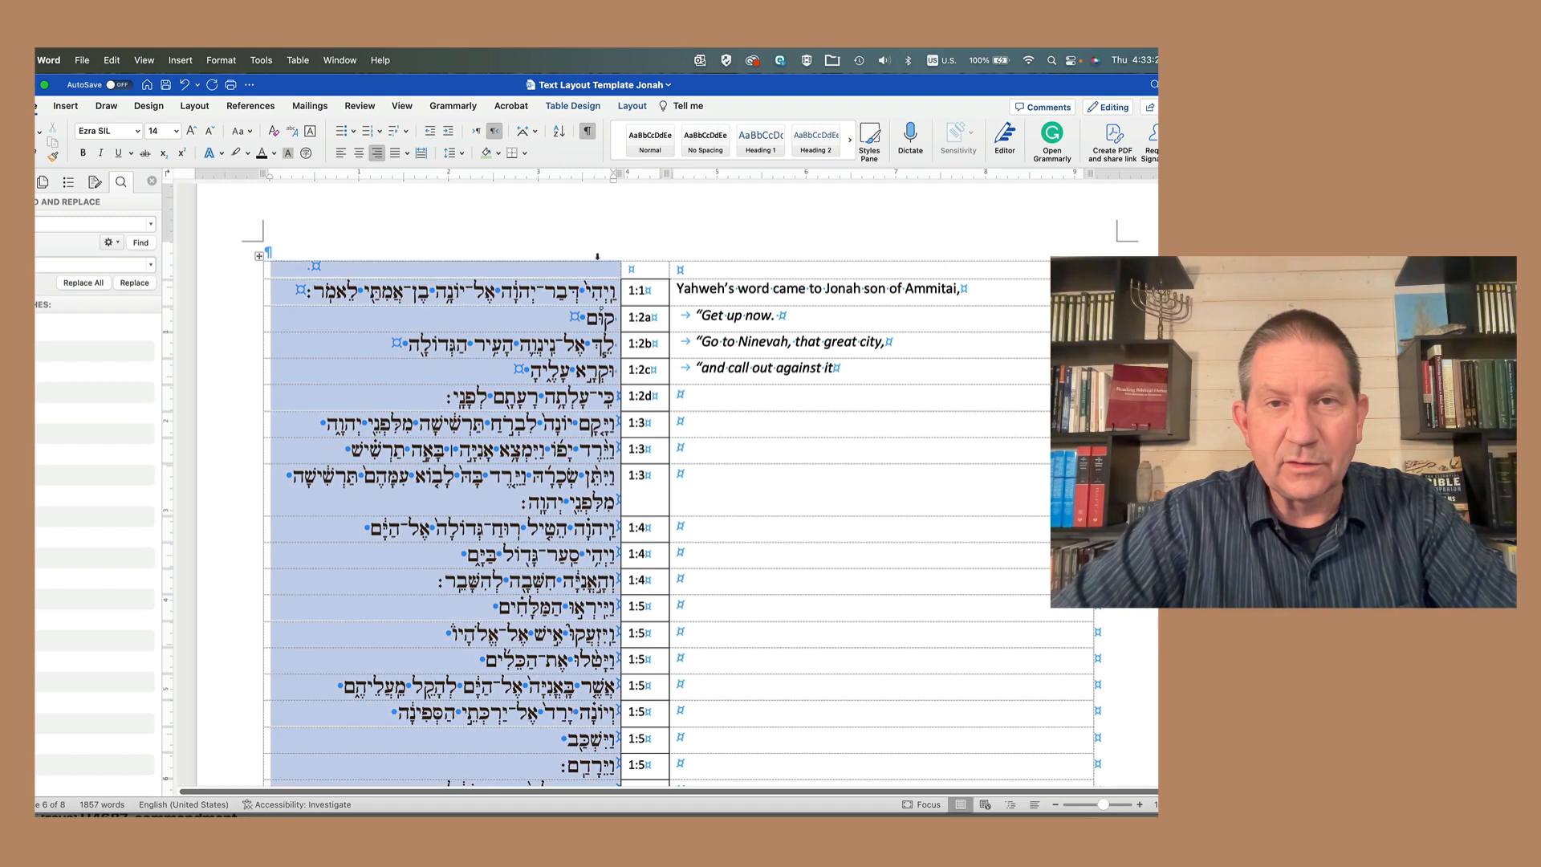
{"action": "left_click", "coordinate": [290, 181]}
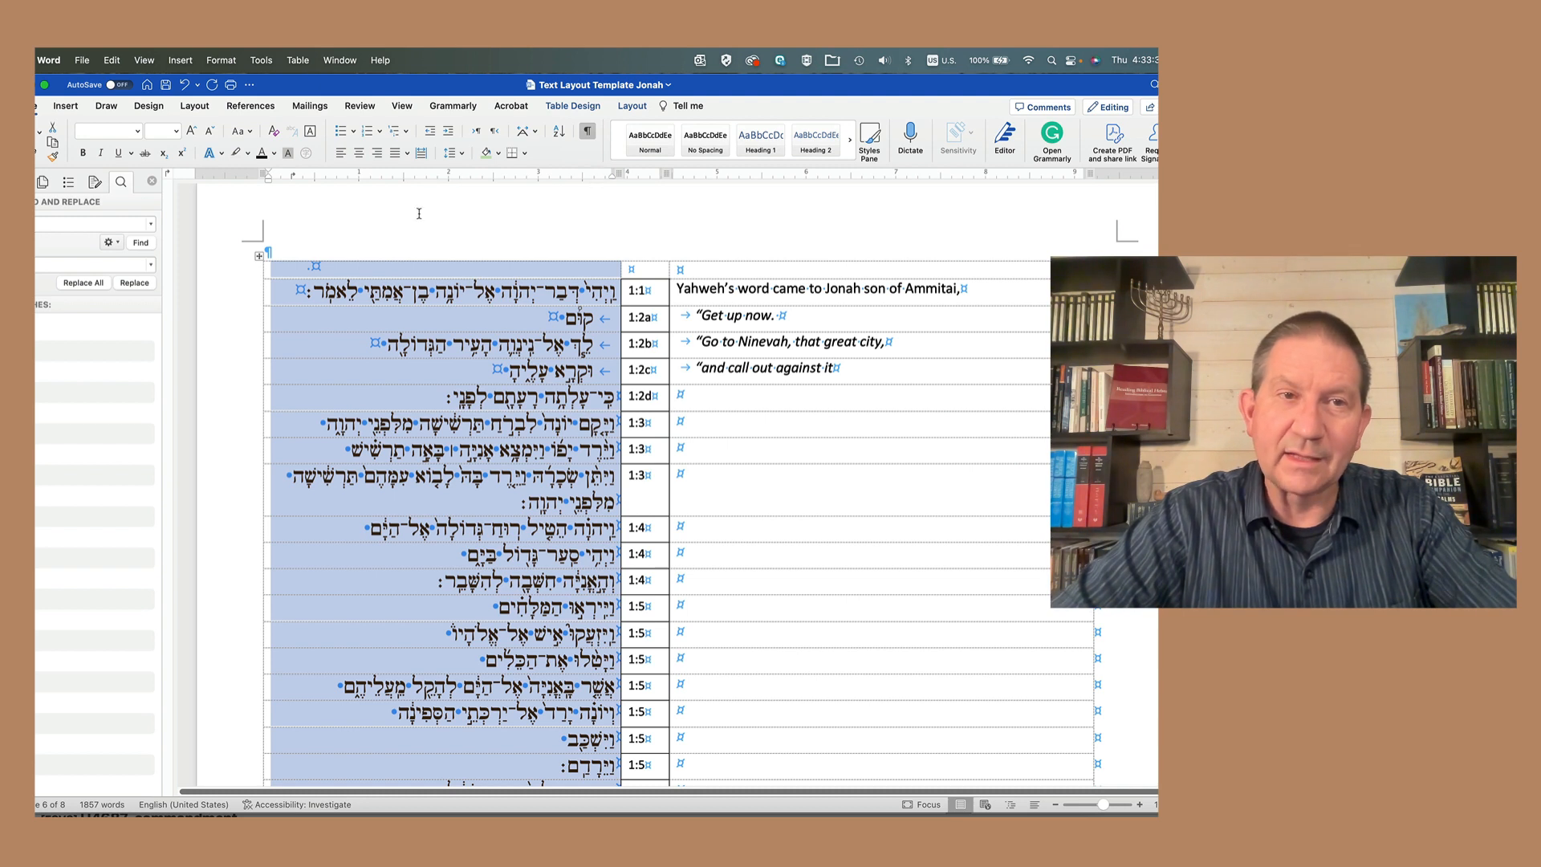
{"action": "left_click", "coordinate": [316, 176]}
{"action": "left_click", "coordinate": [337, 176]}
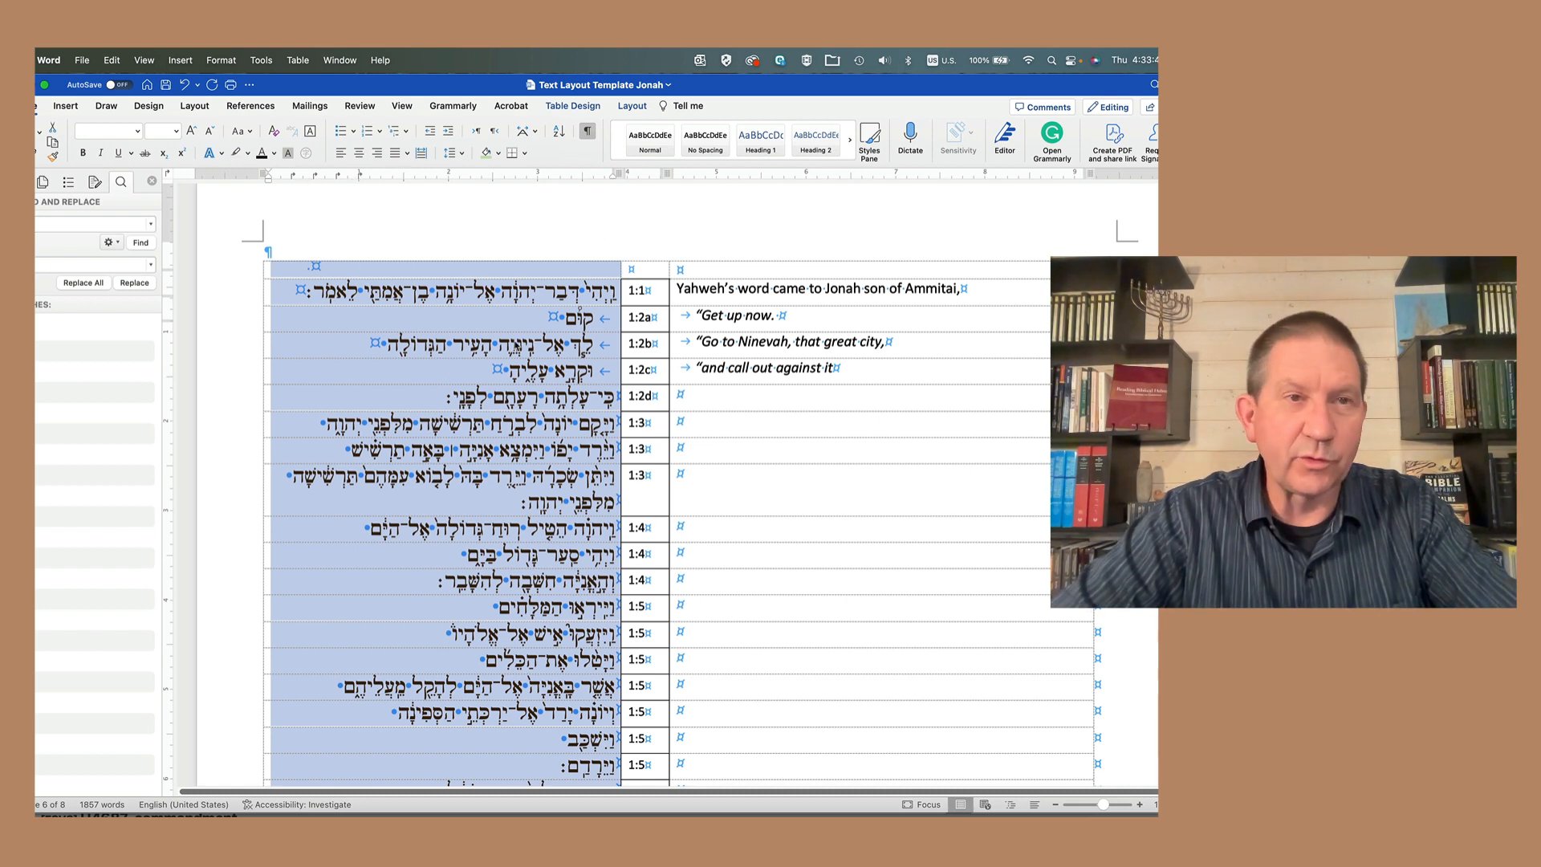
{"action": "left_click", "coordinate": [143, 60]}
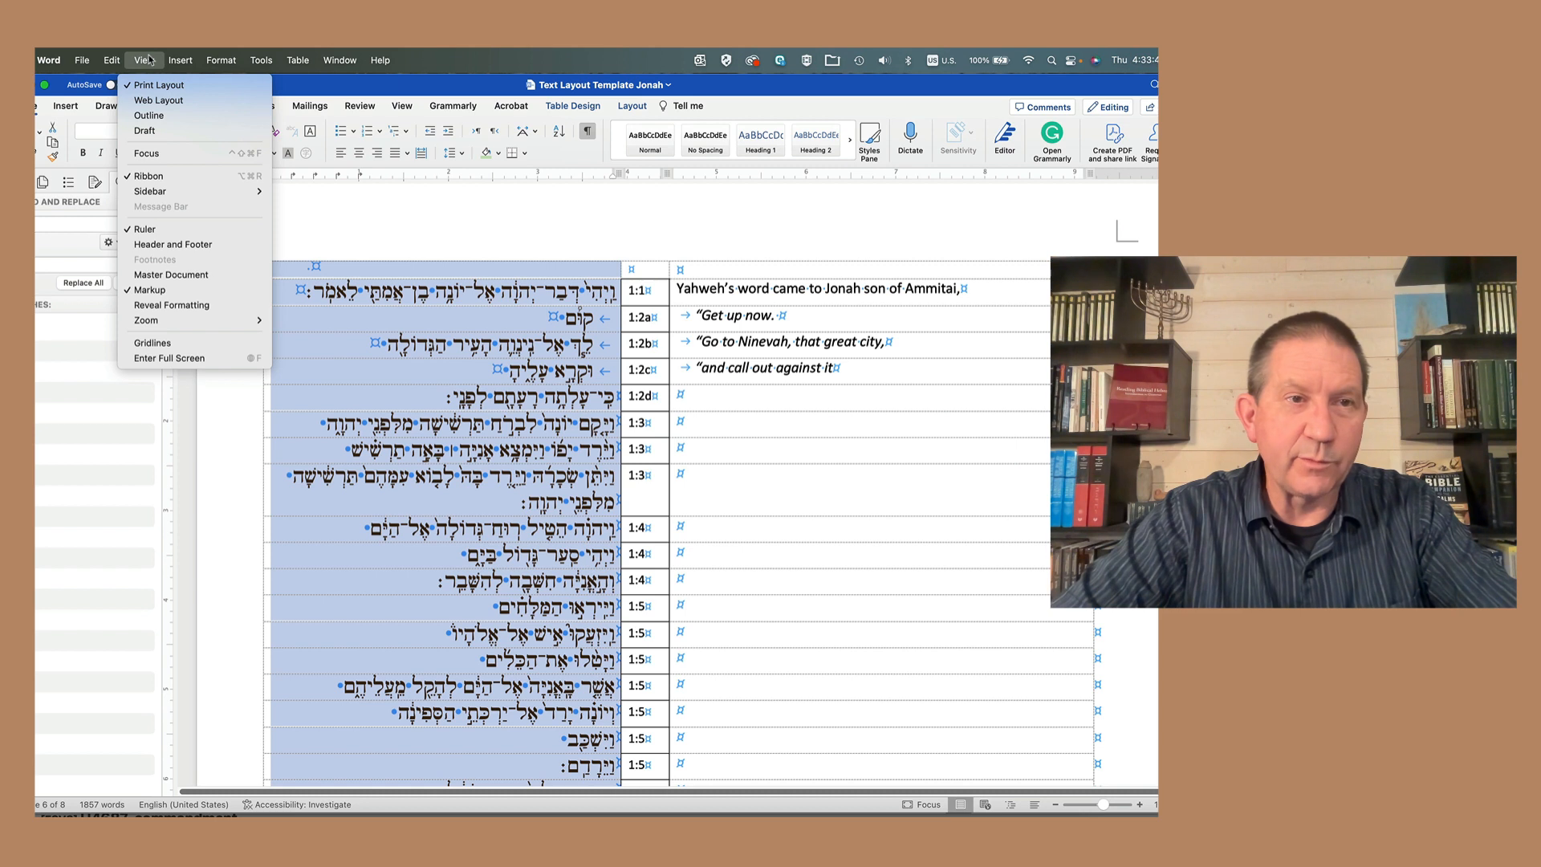
{"action": "left_click", "coordinate": [139, 59]}
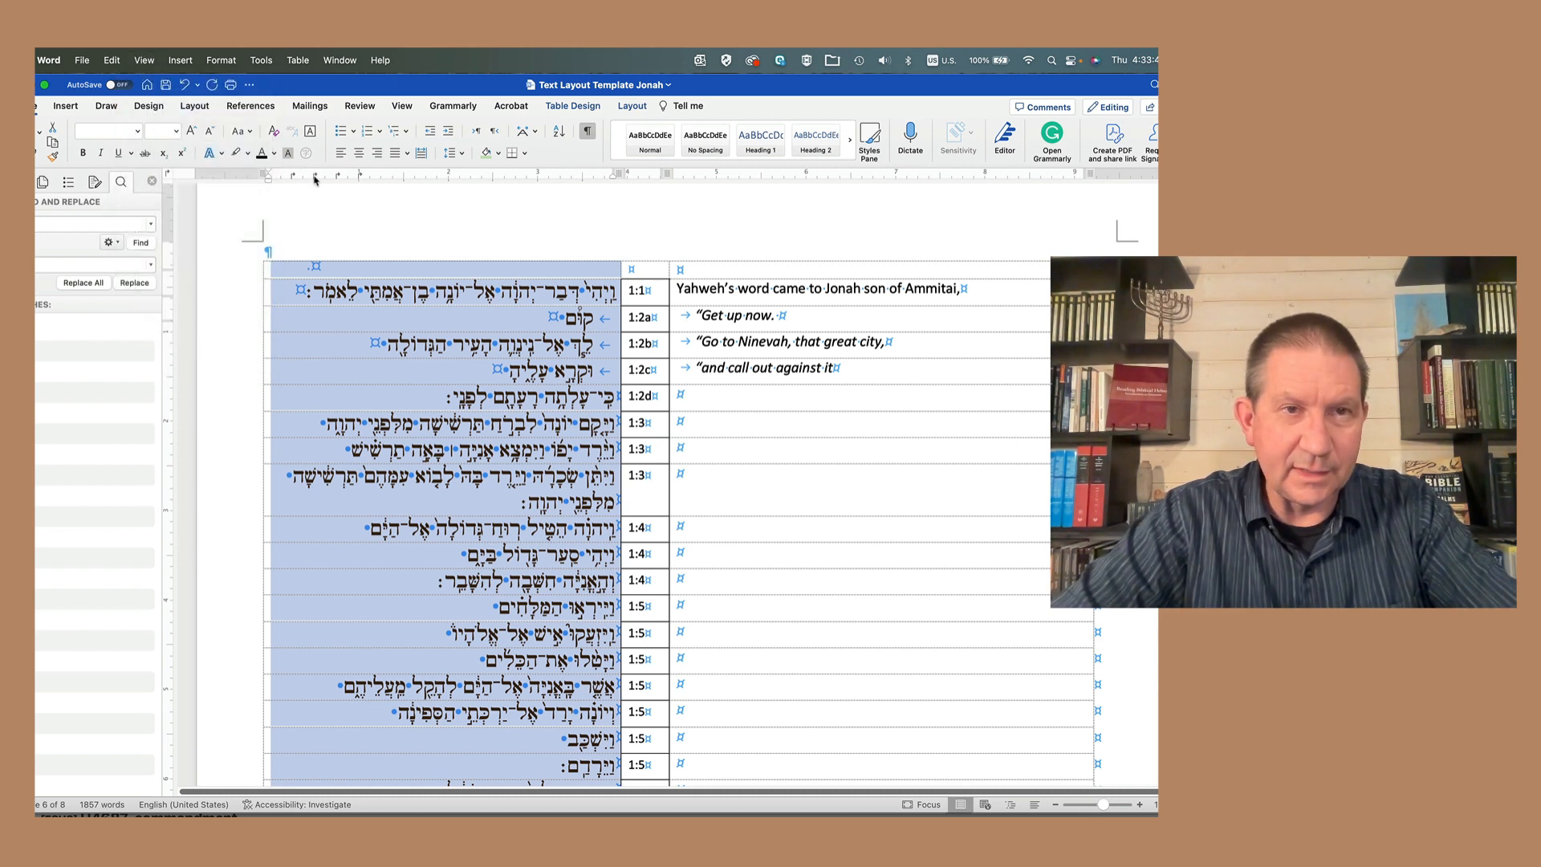
Step: Insert two tabs before the Hebrew text of row 1:2d so it is indented deeper than rows 1:2a–1:2c
{"action": "left_click", "coordinate": [579, 350]}
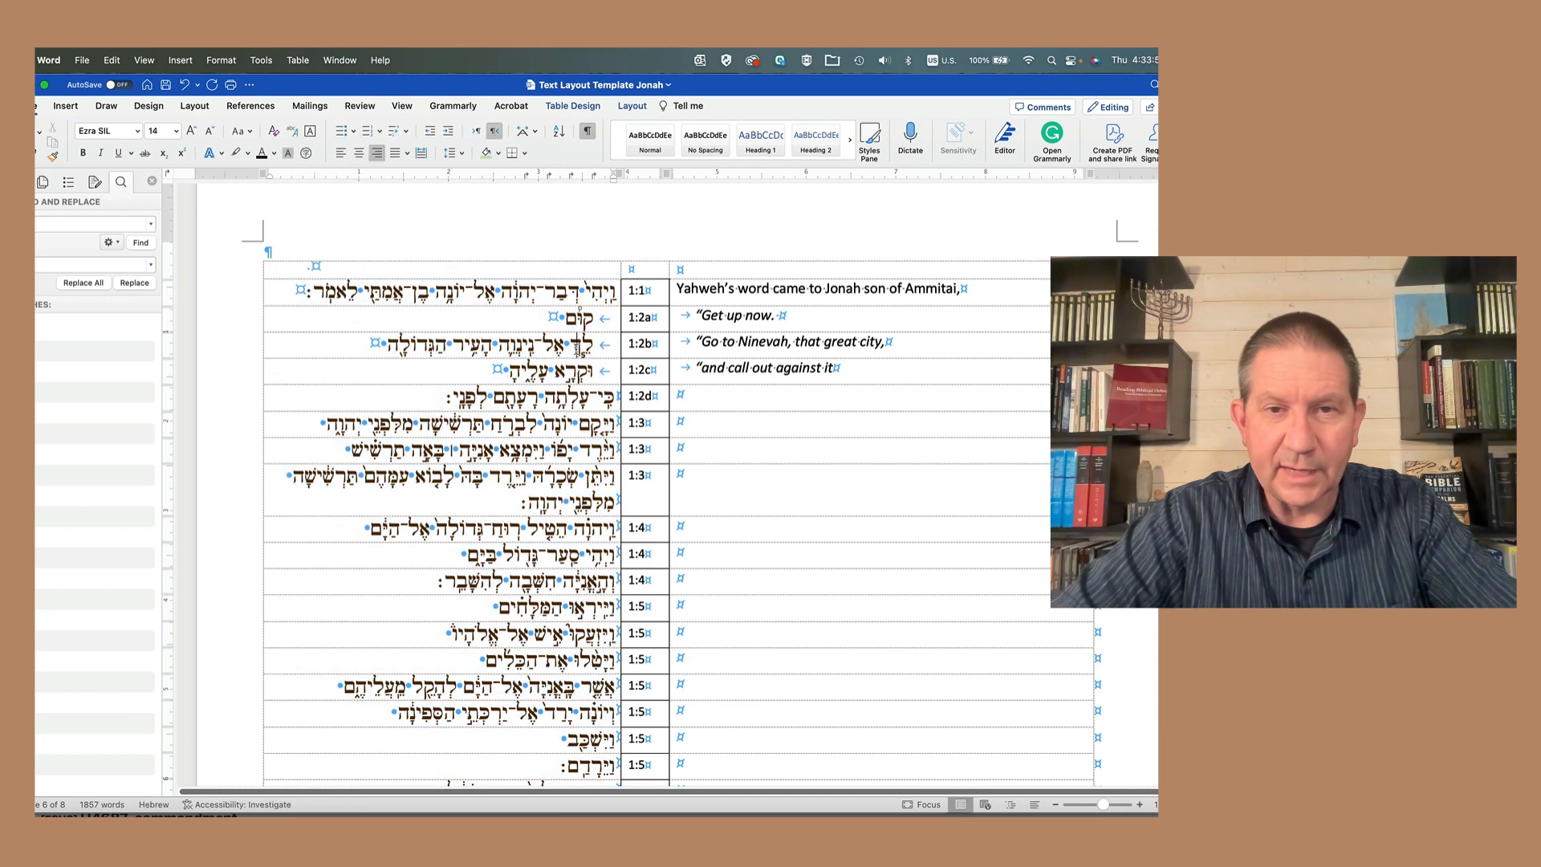
{"action": "left_click", "coordinate": [617, 399]}
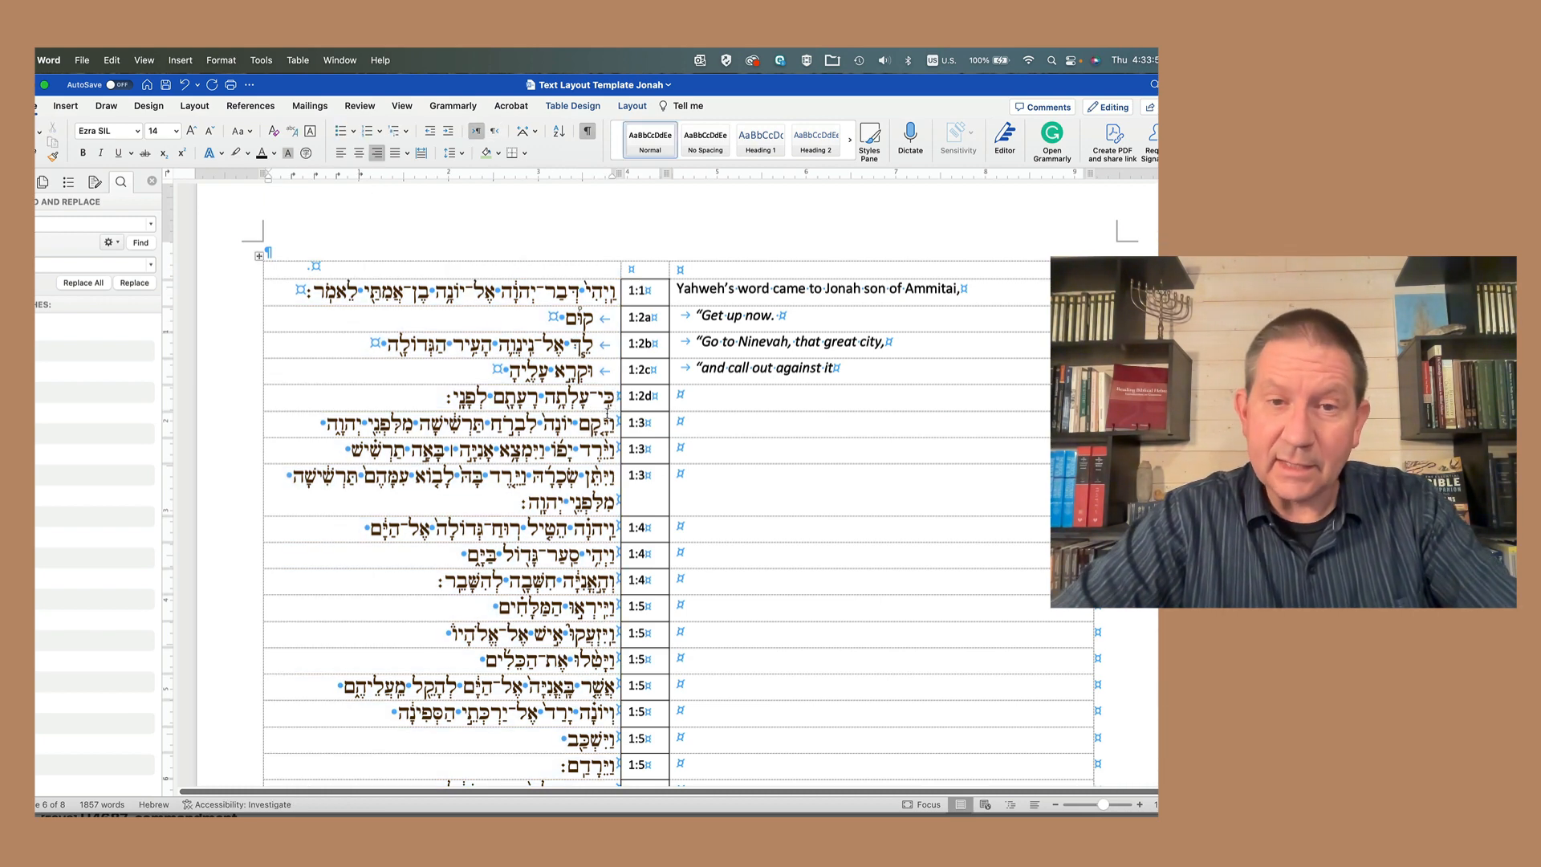
{"action": "left_click_drag", "start_coordinate": [595, 371], "coordinate": [504, 372]}
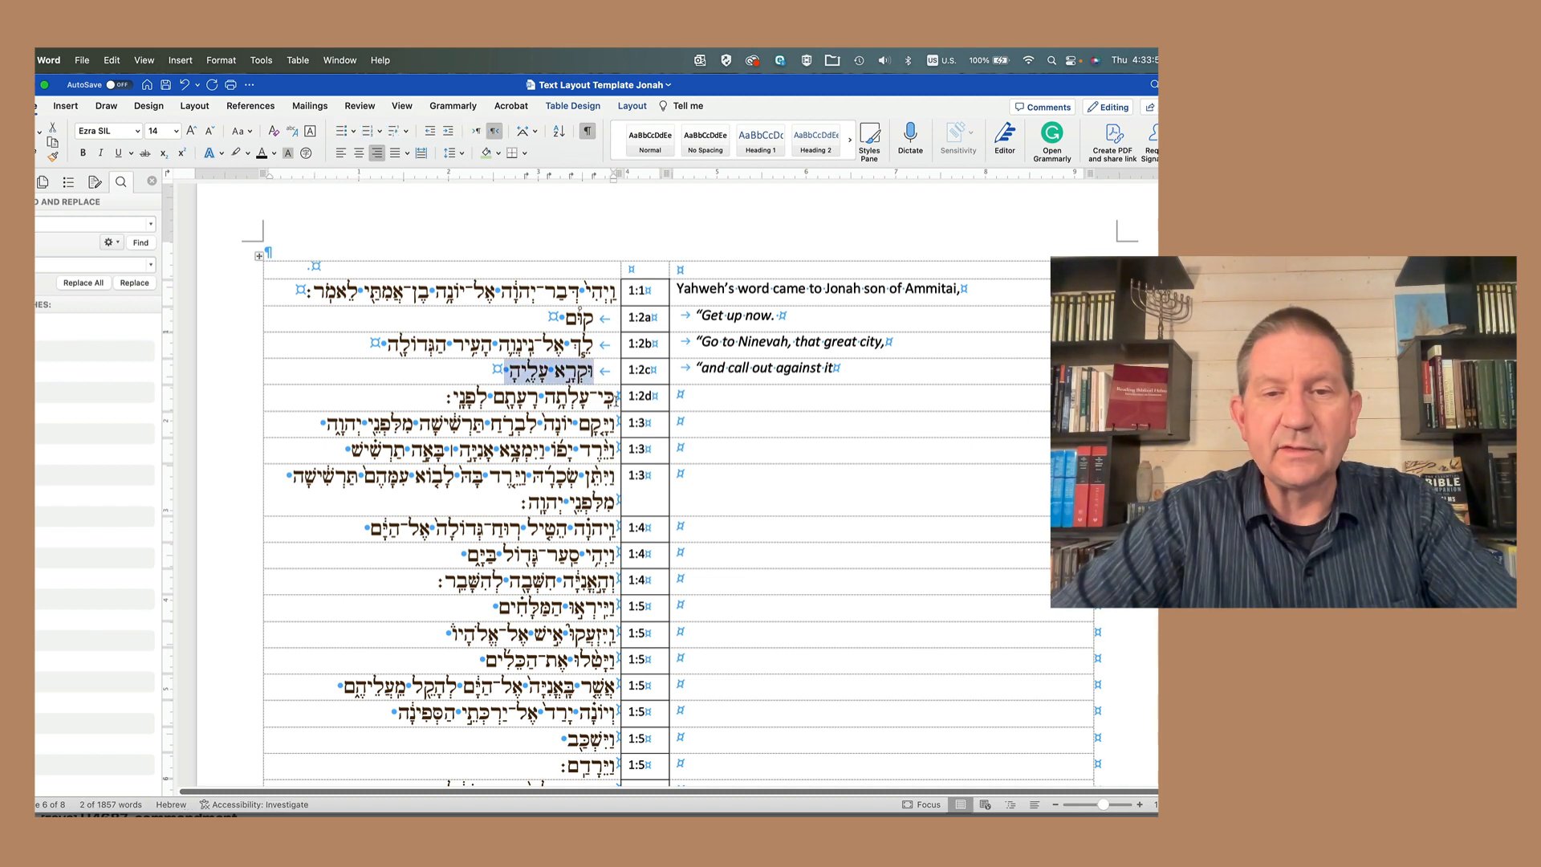
{"action": "left_click", "coordinate": [617, 401]}
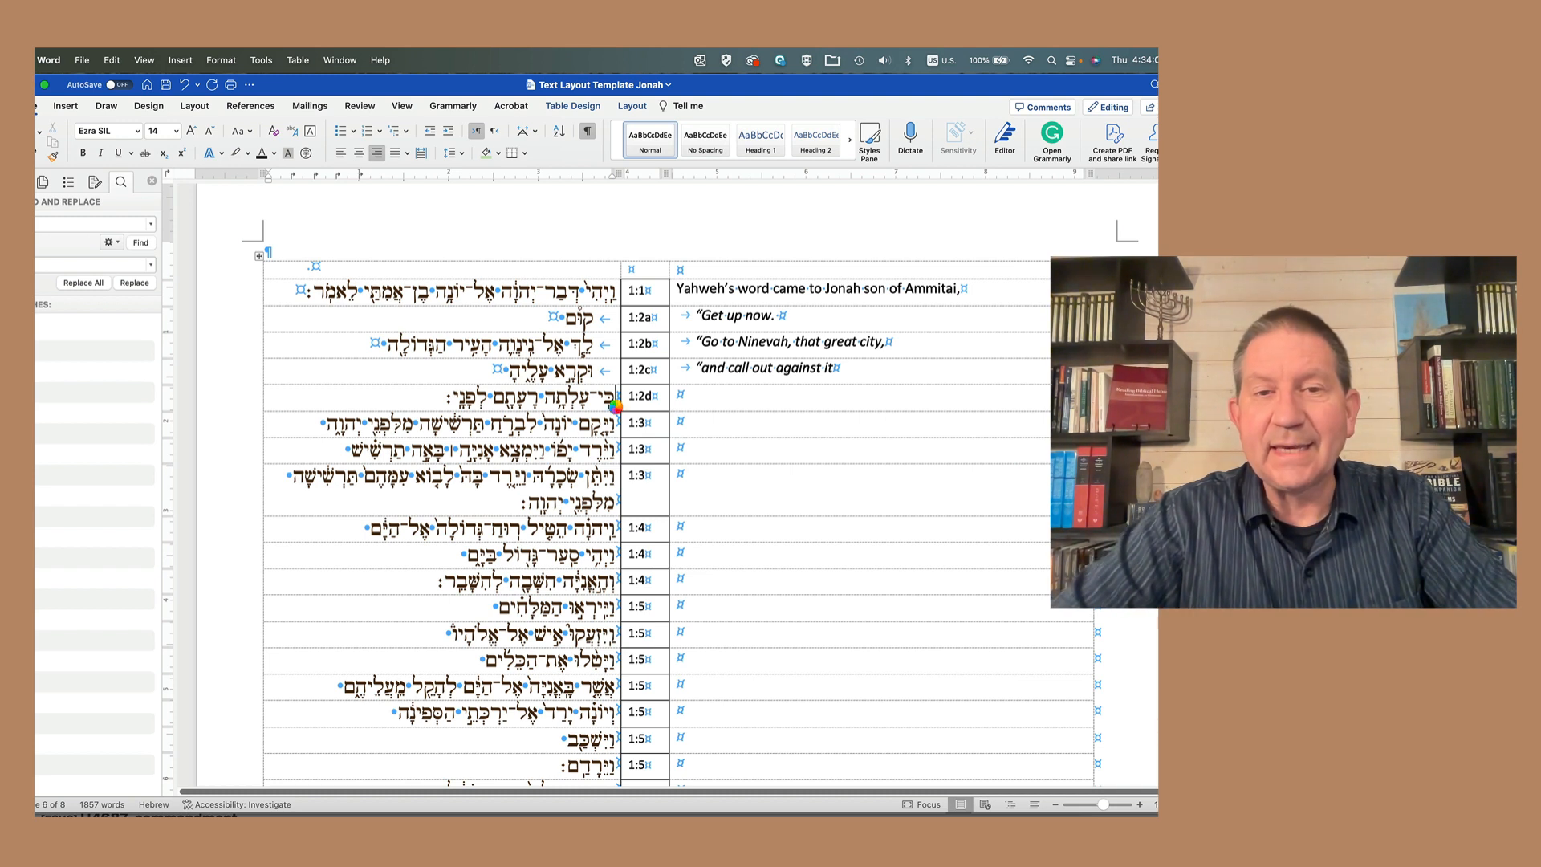
{"action": "key", "text": "ctrl+Tab"}
{"action": "key", "text": "ctrl+Tab"}
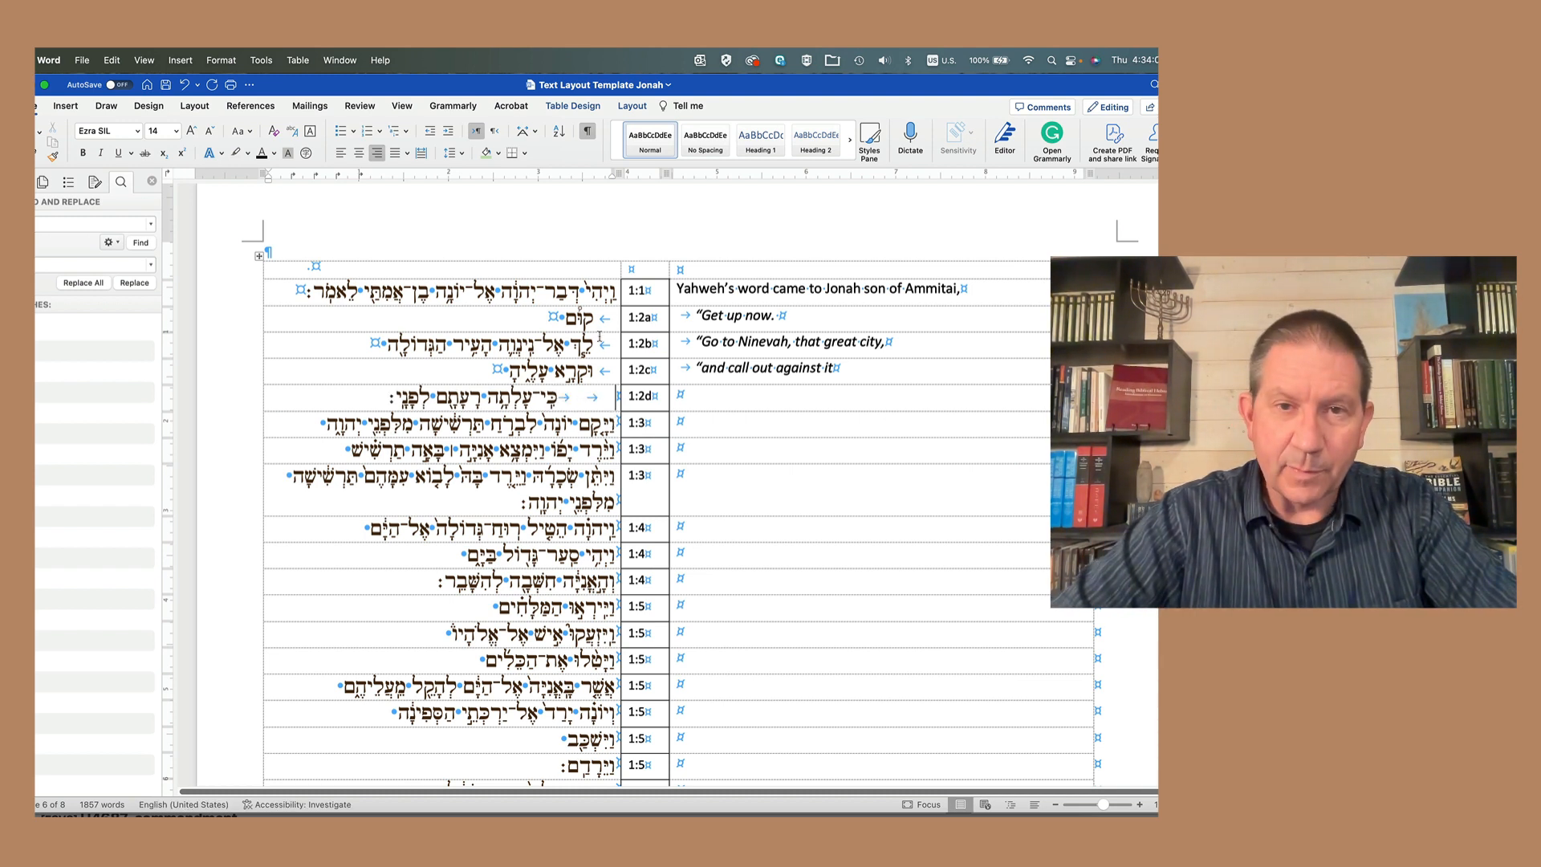
Step: Examine the Hebrew indentation of rows 1:2a–1:2c against the deeper indented clause in row 1:2d
{"action": "left_click_drag", "start_coordinate": [600, 319], "coordinate": [601, 373]}
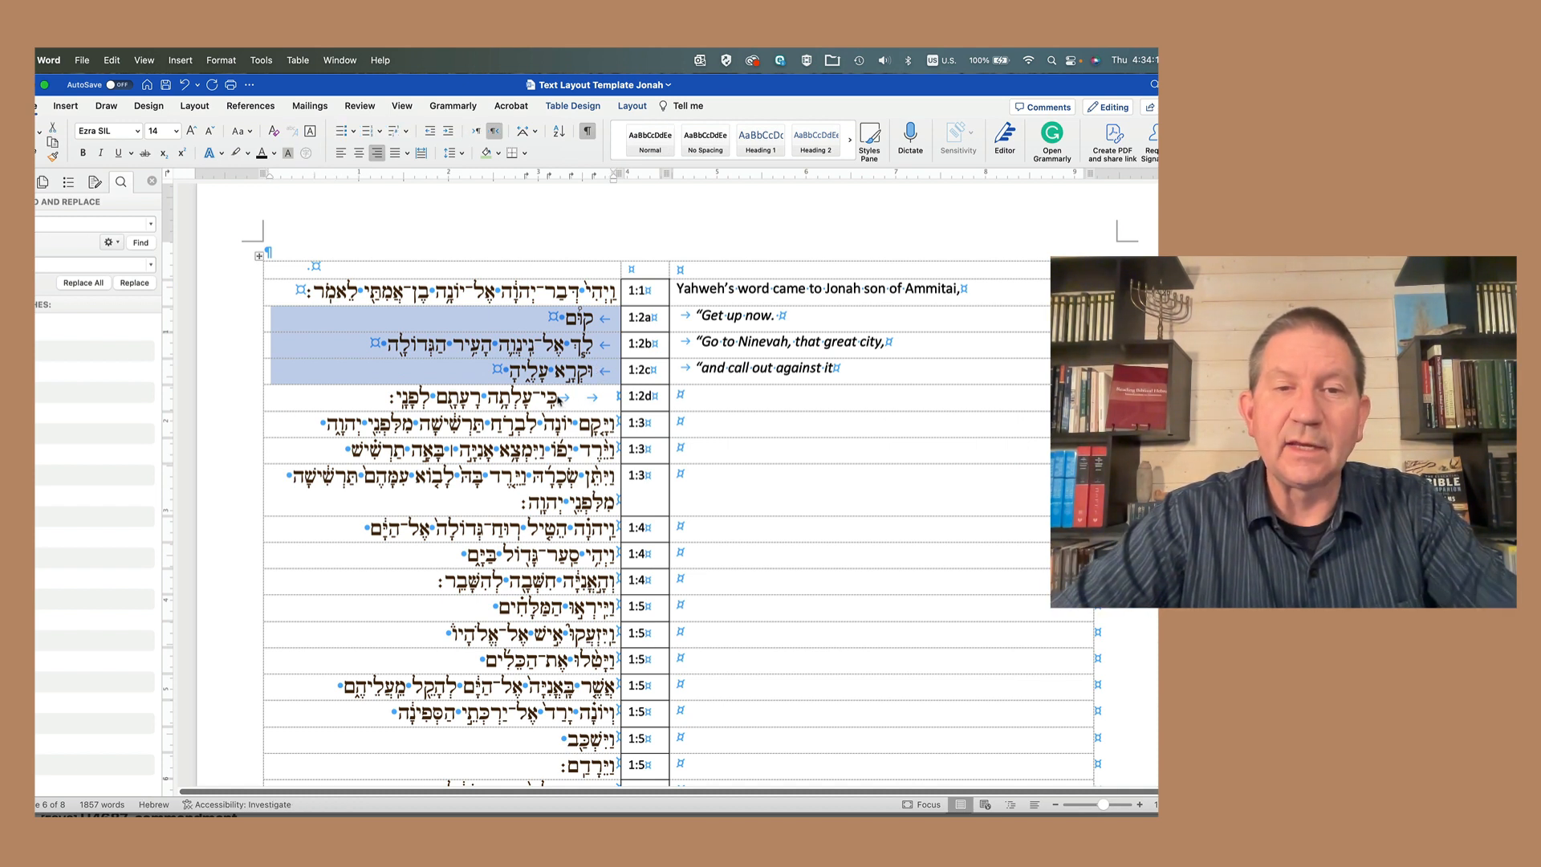
{"action": "left_click", "coordinate": [562, 397]}
{"action": "left_click_drag", "start_coordinate": [562, 398], "coordinate": [391, 397]}
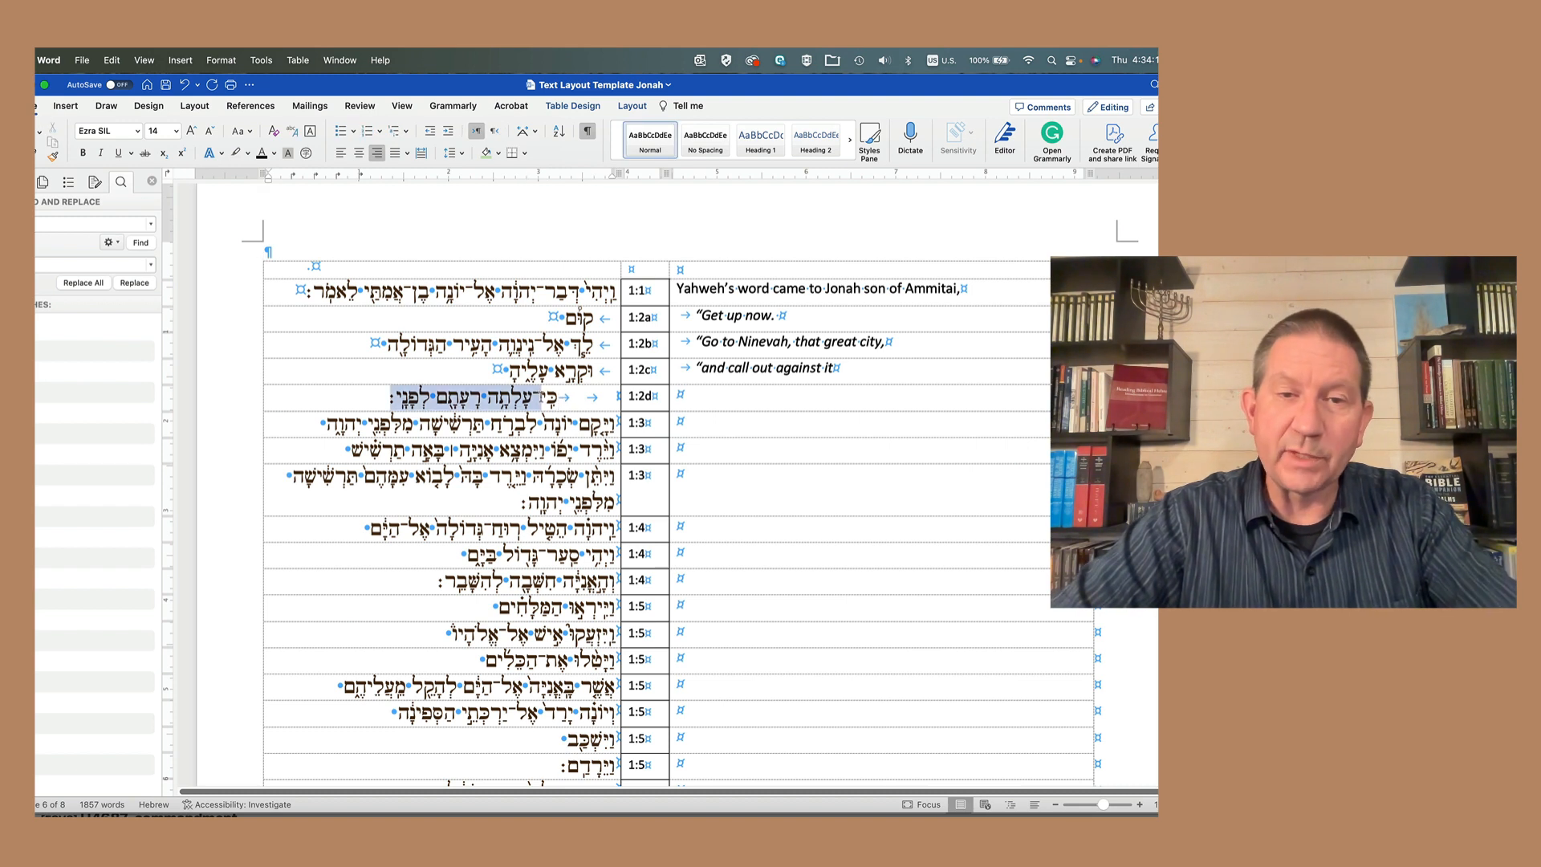
{"action": "left_click", "coordinate": [553, 399]}
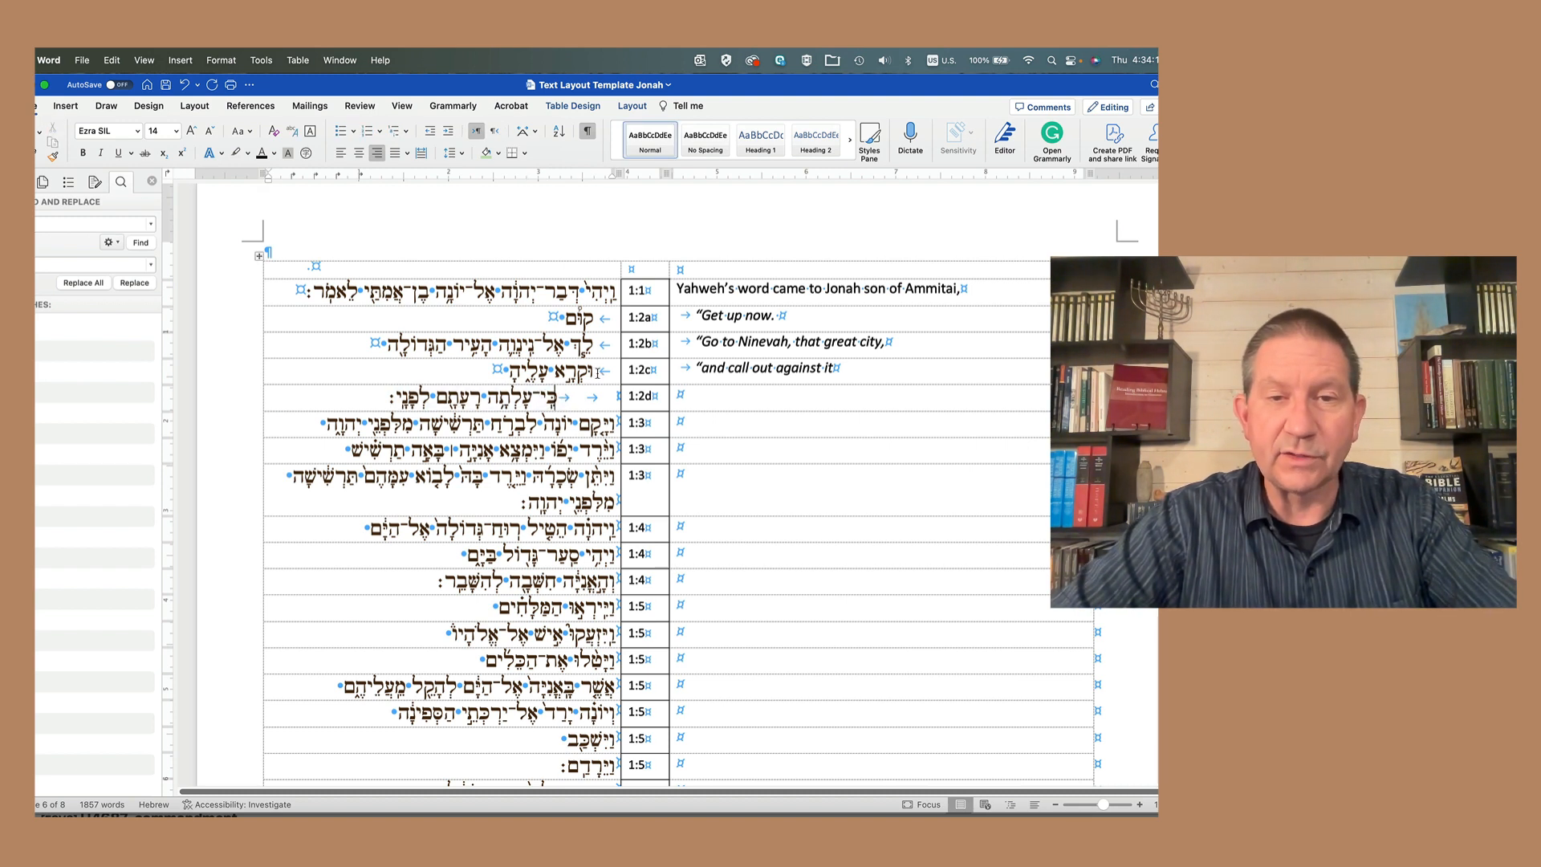
{"action": "left_click_drag", "start_coordinate": [562, 372], "coordinate": [568, 329]}
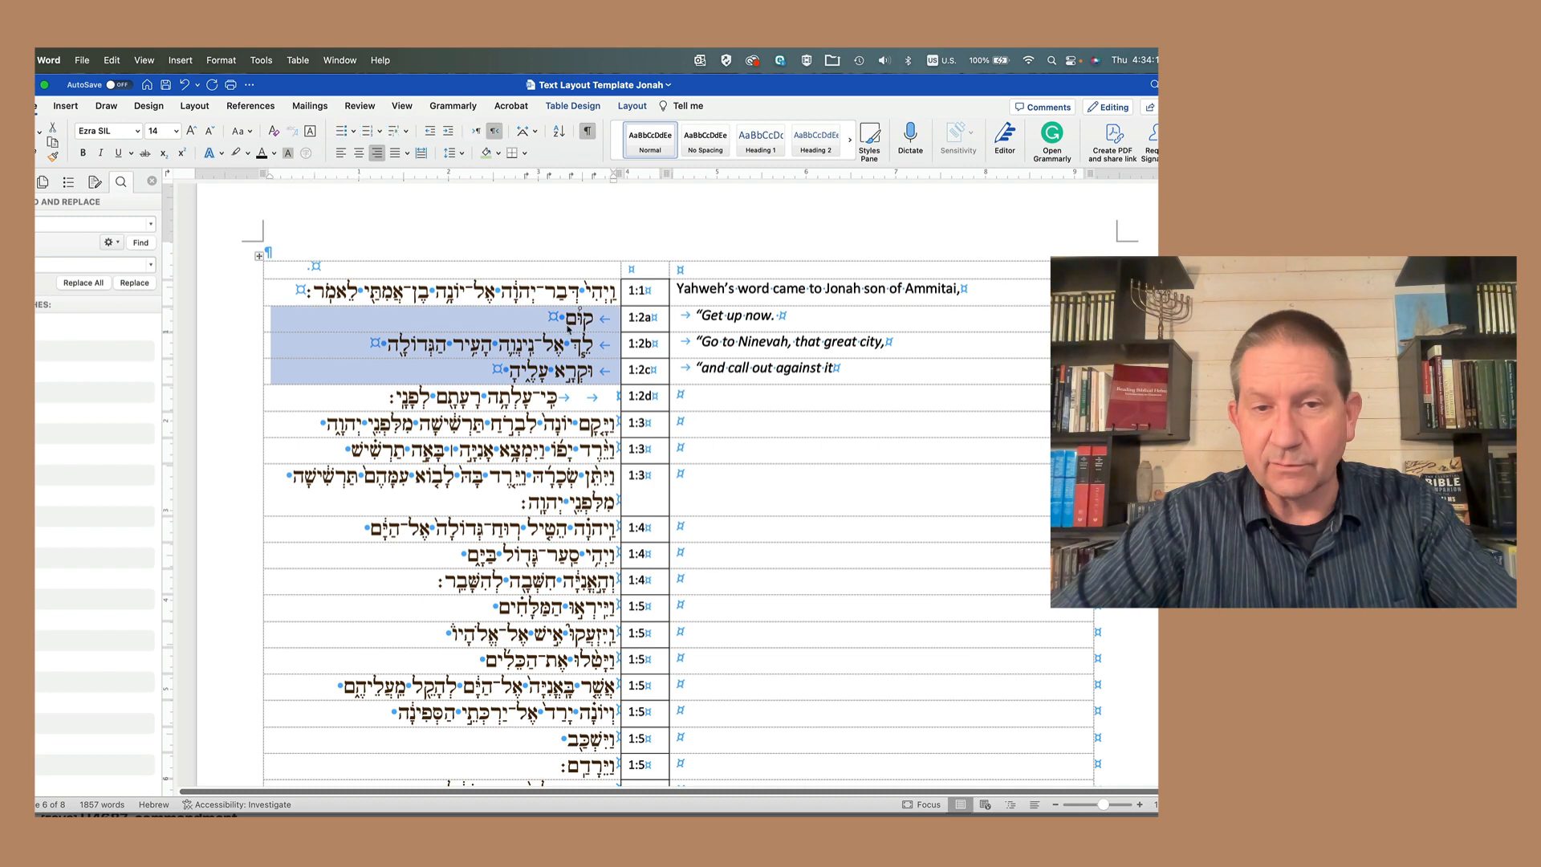
{"action": "left_click", "coordinate": [571, 345]}
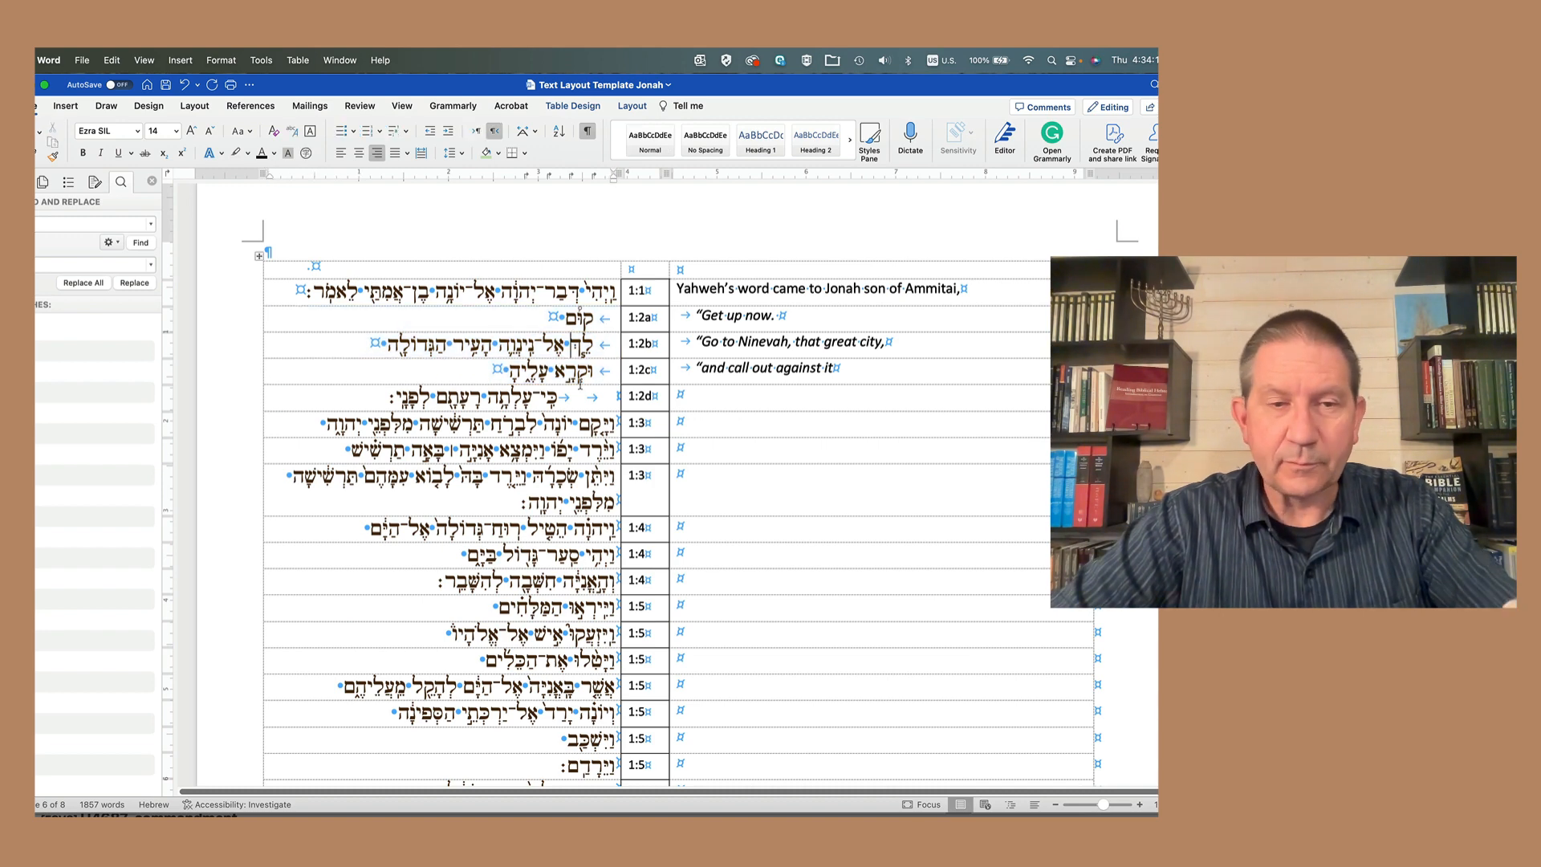
Step: Review the discourse analysis notes and highlight the sentence on classifying discourse types by three parameters
{"action": "scroll", "coordinate": [626, 472], "scroll_direction": "down", "scroll_amount": 2}
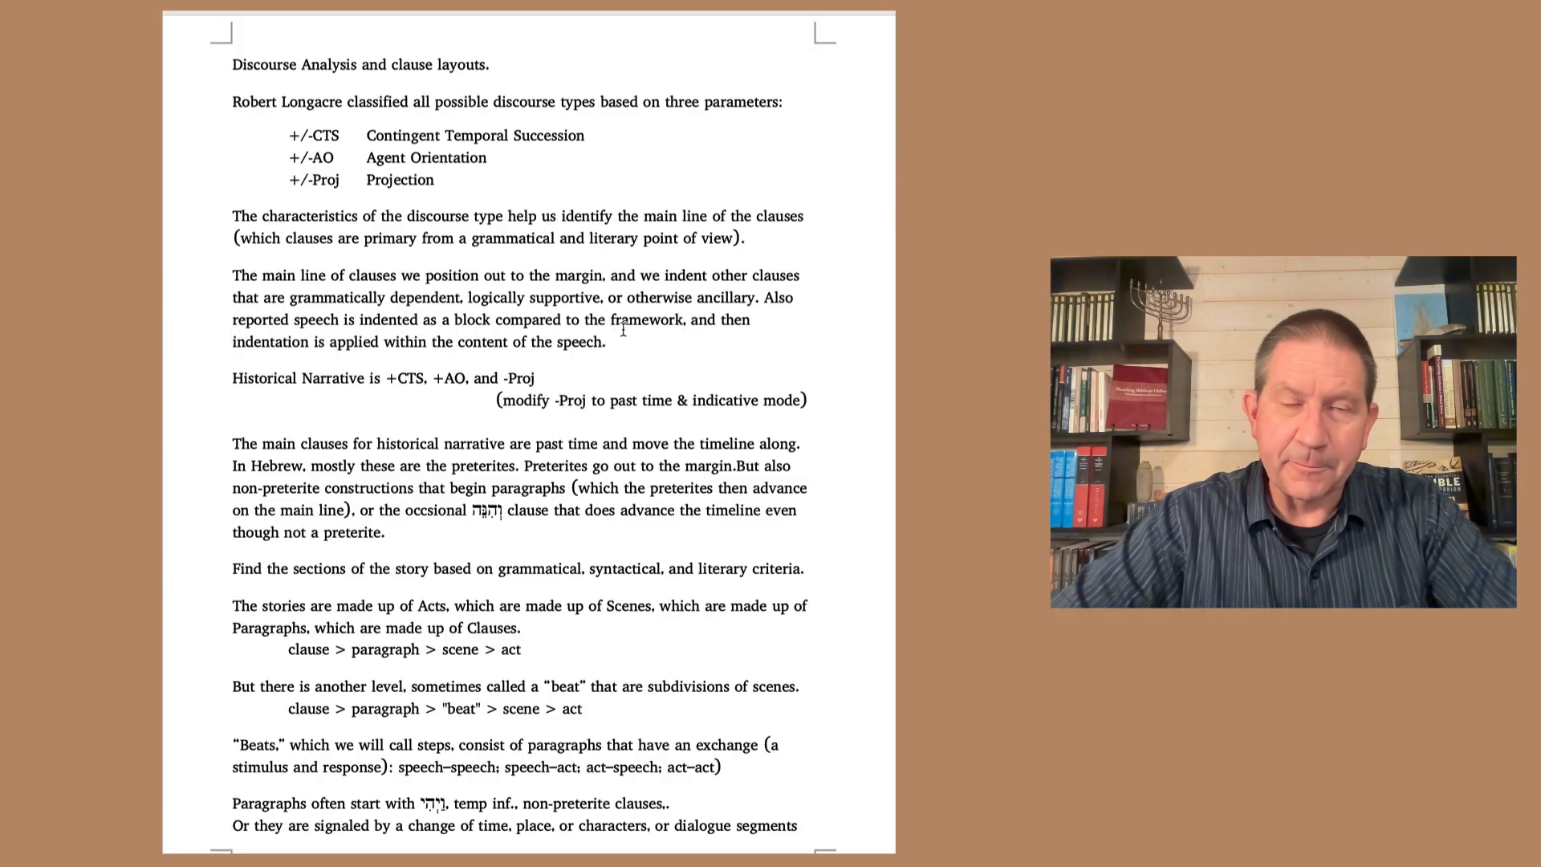
{"action": "triple_click", "coordinate": [230, 104]}
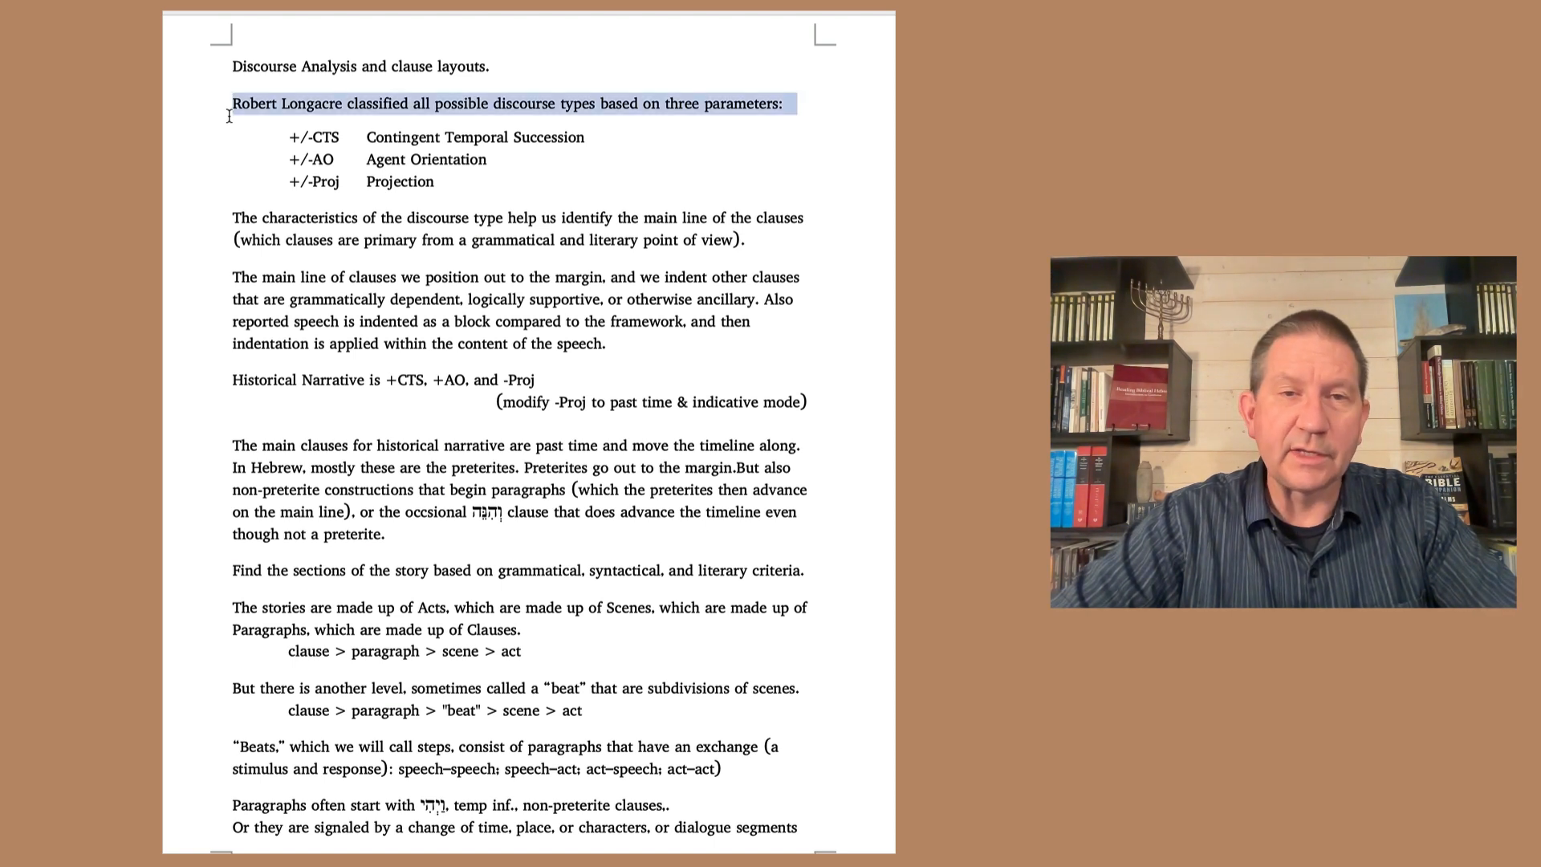
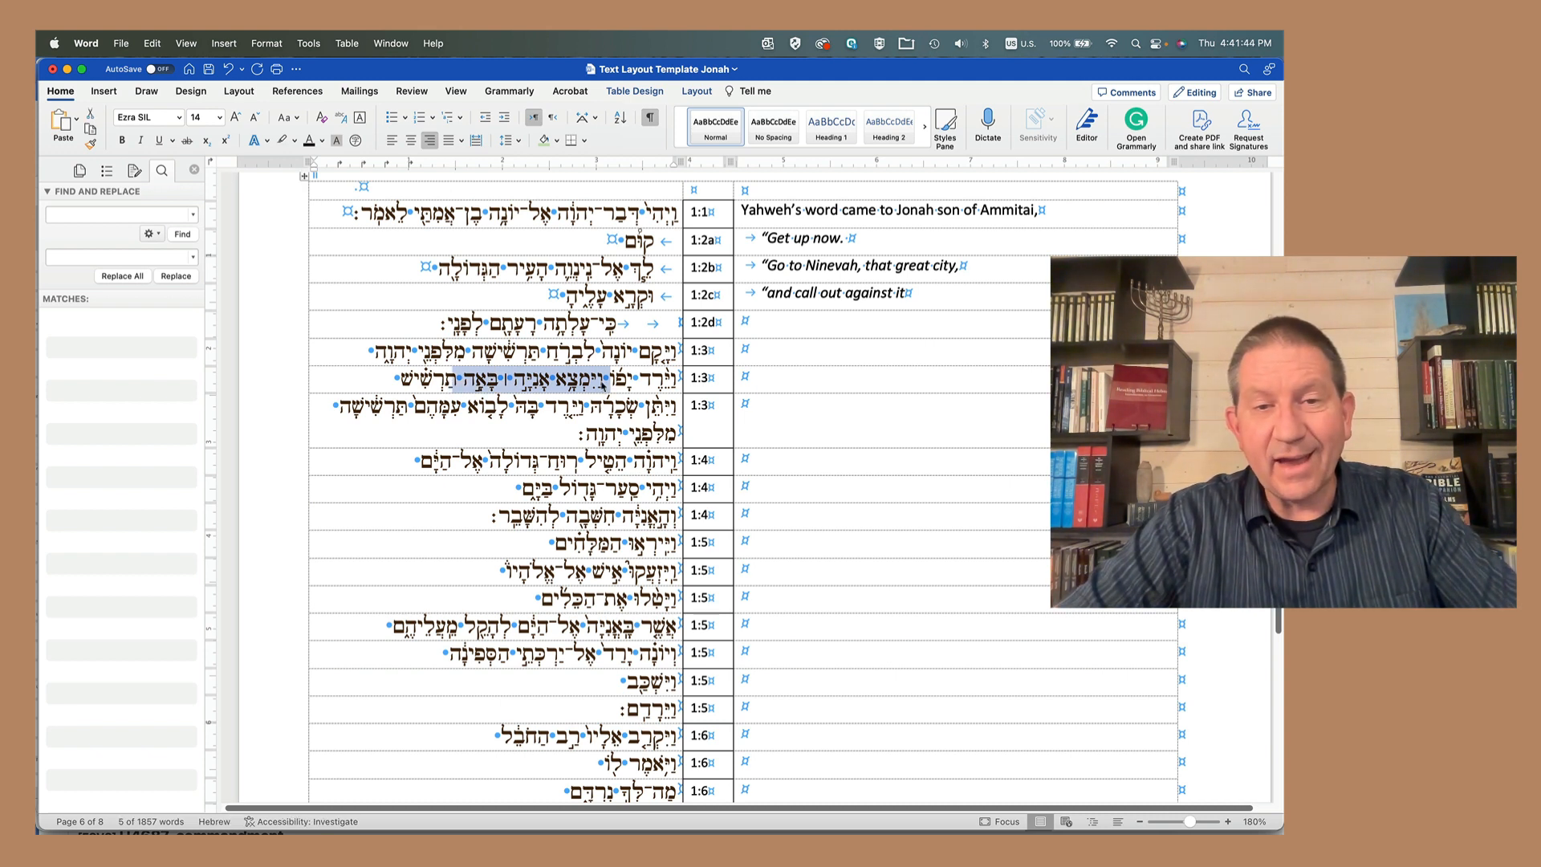
Step: Duplicate the 1:3 row that begins with וַיֵּרֶד יָפוֹ in the layout table
{"action": "left_click", "coordinate": [603, 383]}
{"action": "left_click_drag", "start_coordinate": [604, 379], "coordinate": [594, 378]}
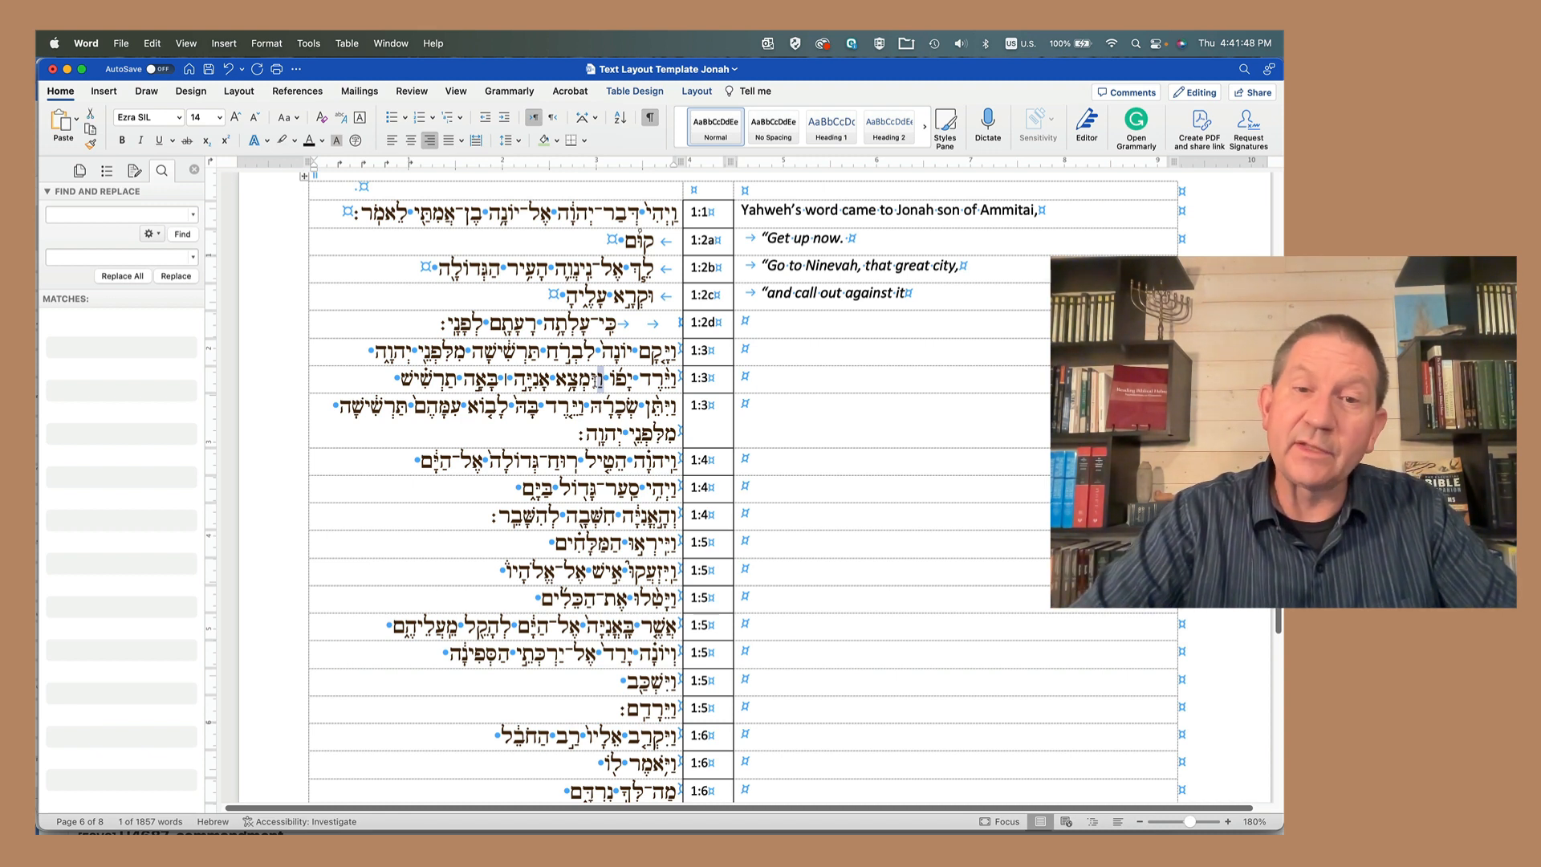
{"action": "left_click_drag", "start_coordinate": [616, 377], "coordinate": [627, 376]}
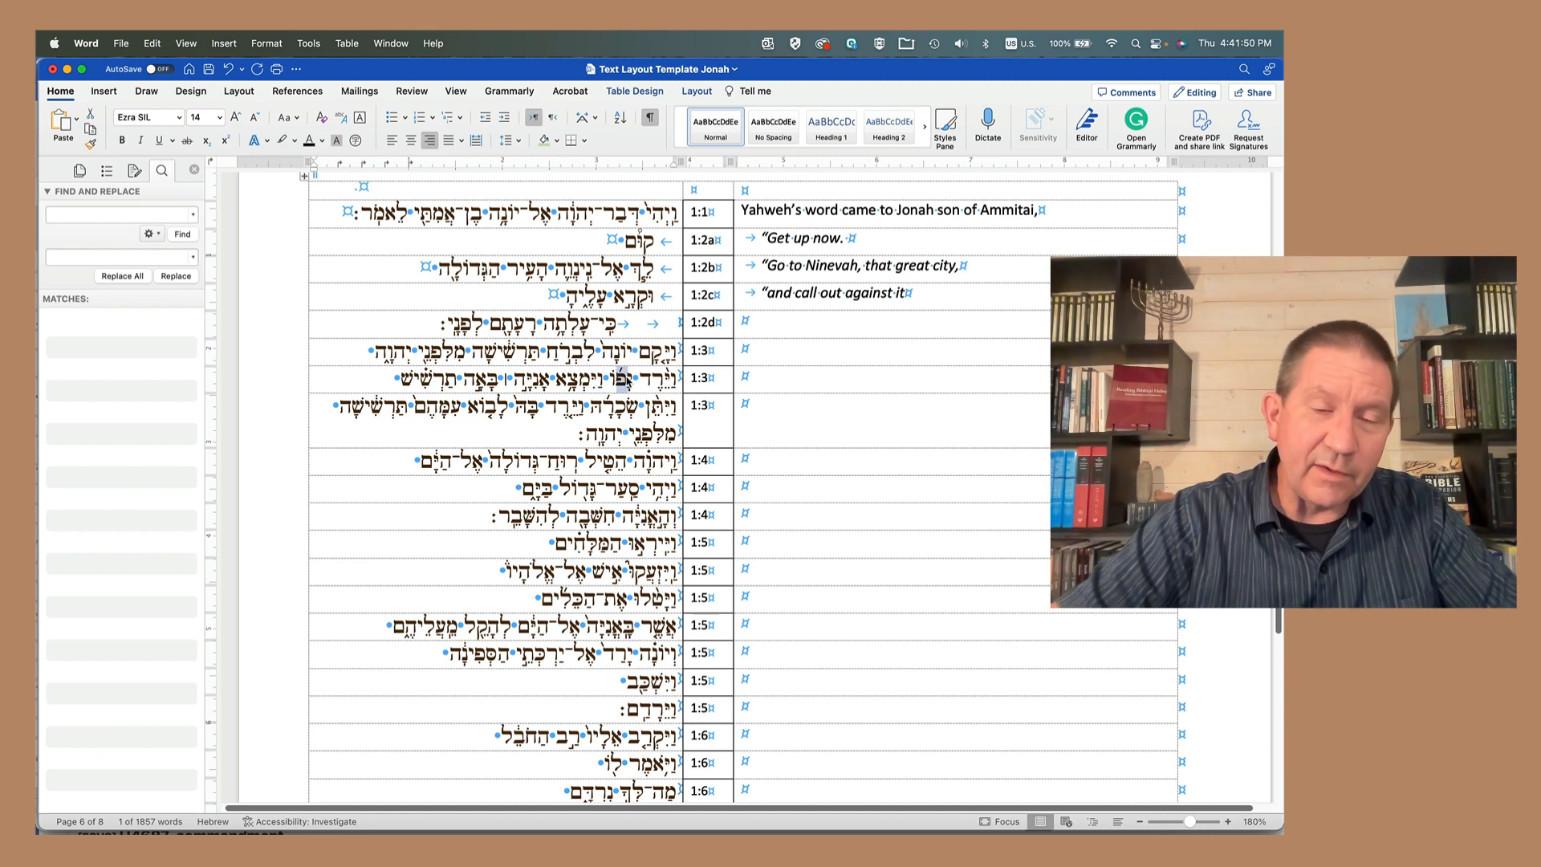
{"action": "left_click", "coordinate": [296, 387]}
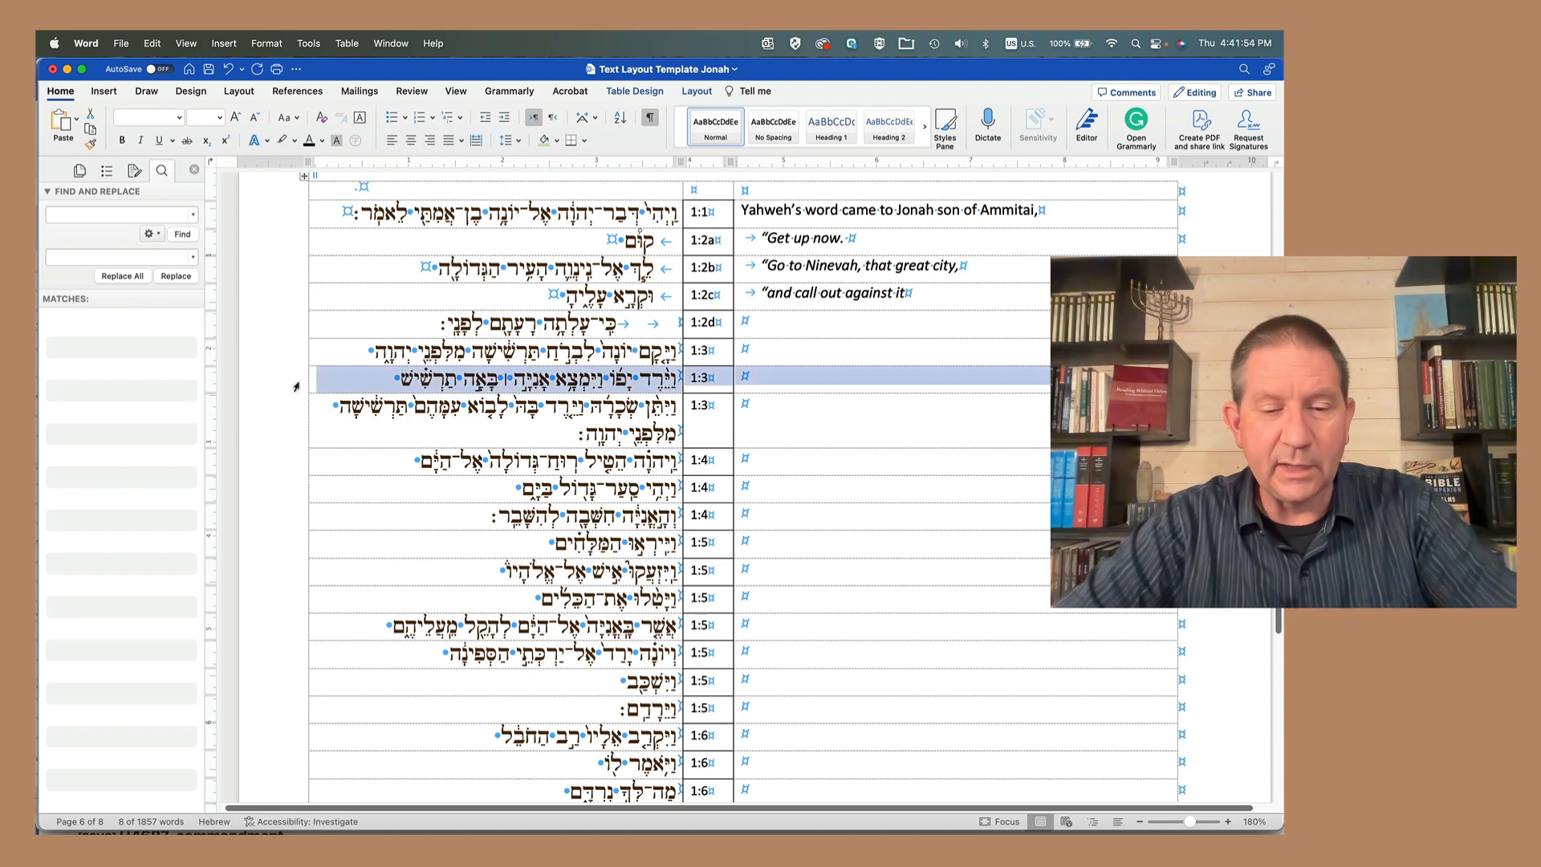
{"action": "key", "text": "super+v"}
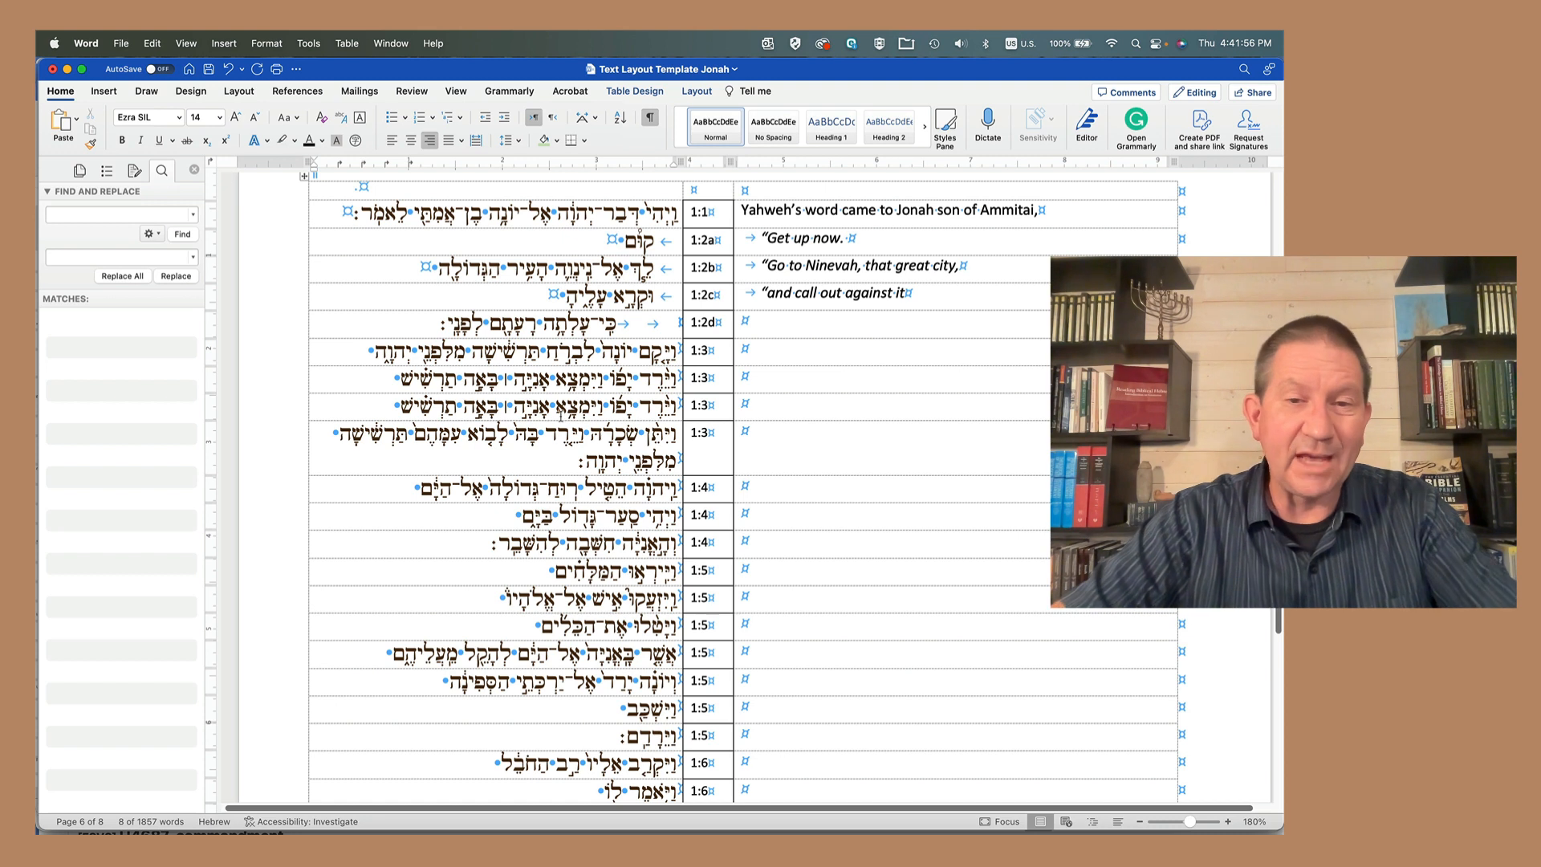
Step: Keep only וַיֵּרֶד יָפוֹ in the first of the two identical 1:3 rows and delete those words from the second
{"action": "left_click_drag", "start_coordinate": [601, 382], "coordinate": [388, 385]}
{"action": "key", "text": "BackSpace"}
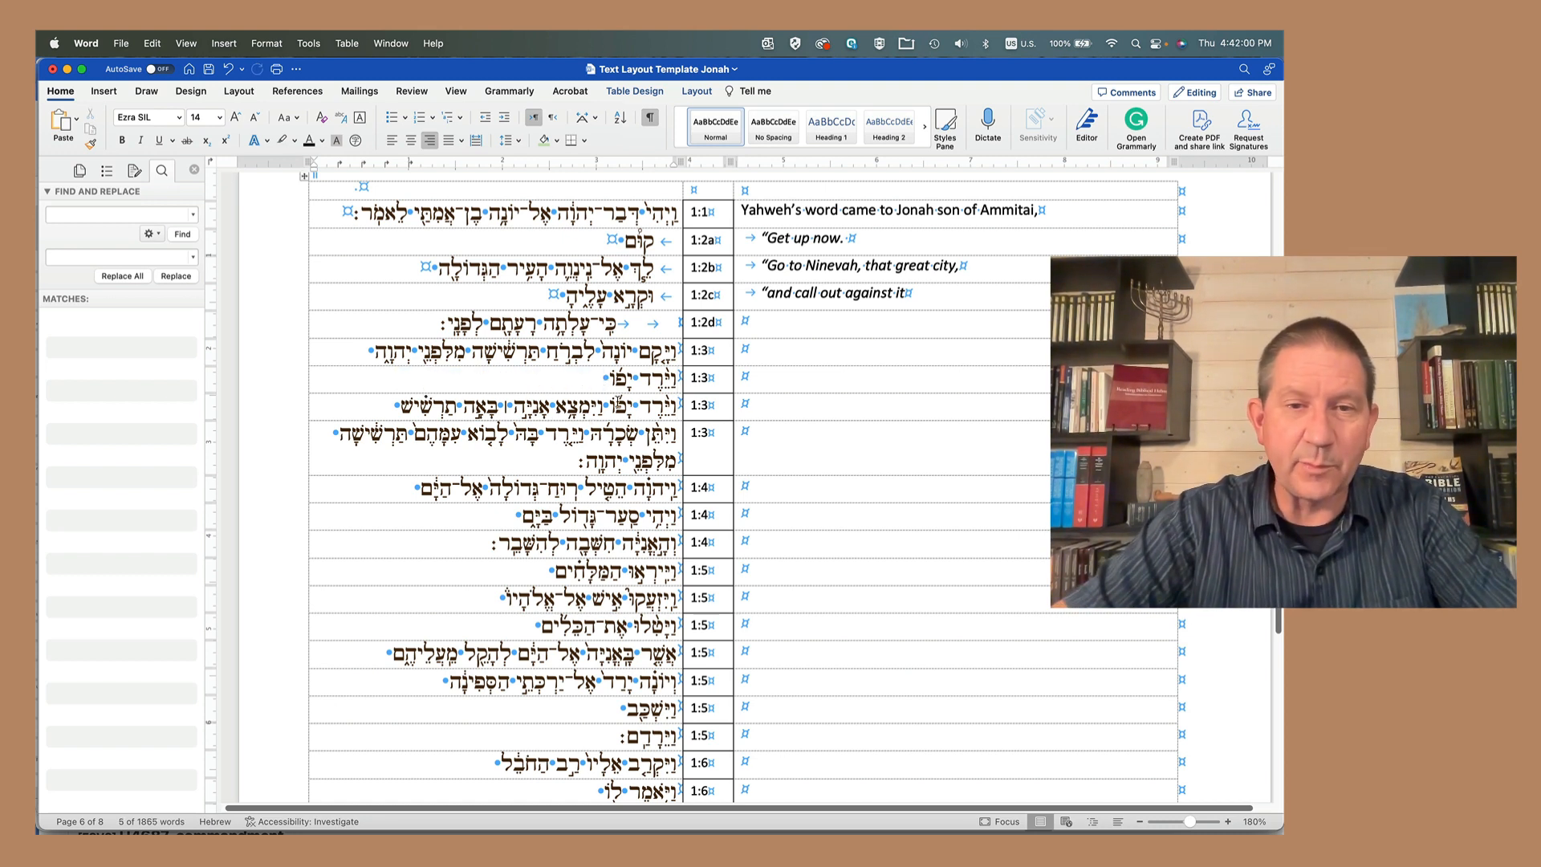
{"action": "left_click_drag", "start_coordinate": [604, 403], "coordinate": [679, 404]}
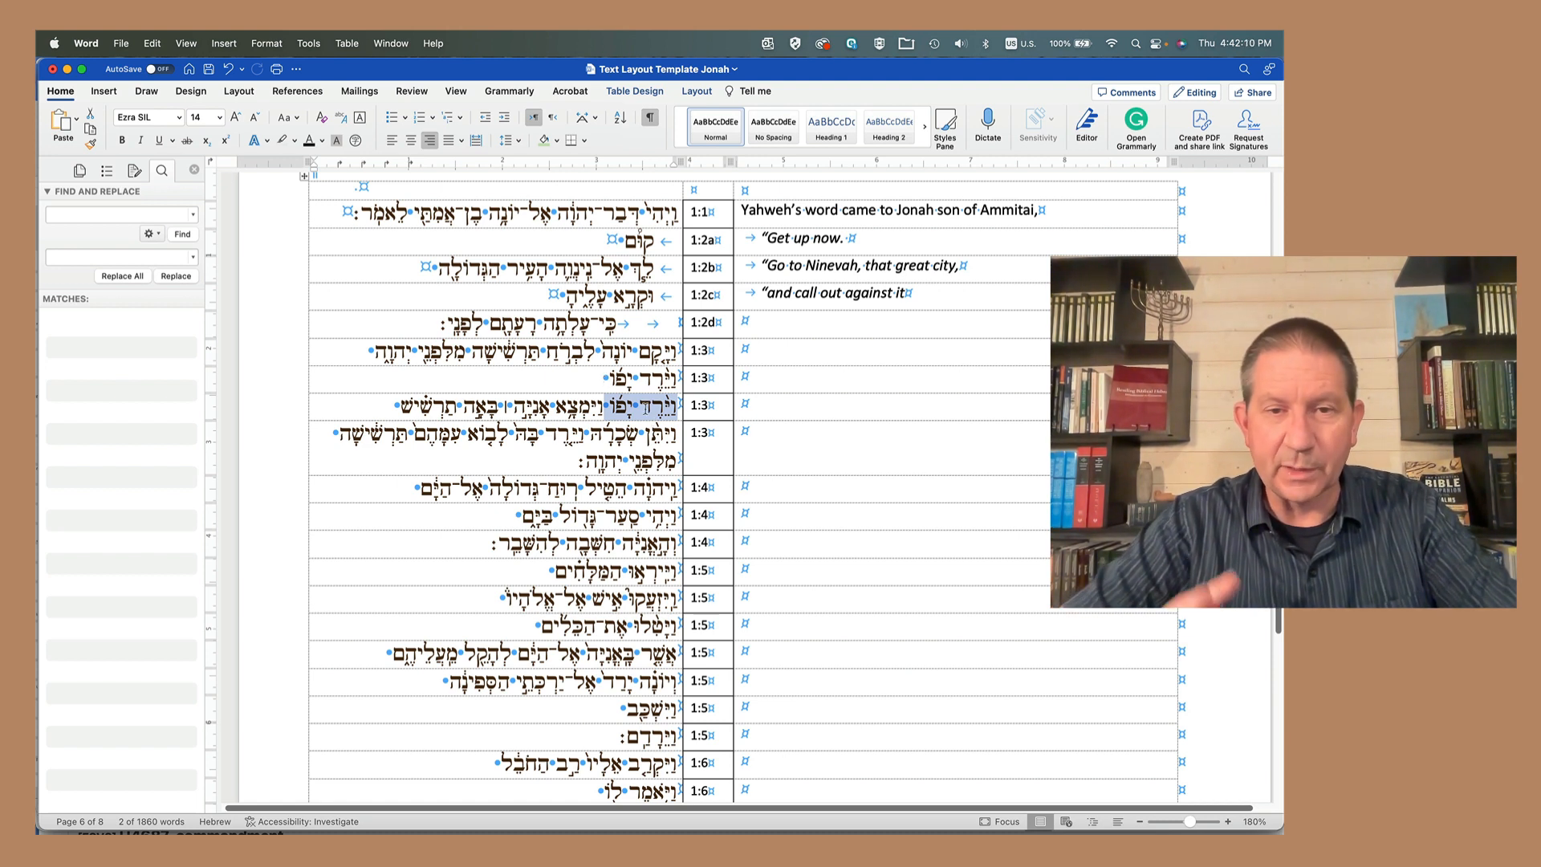
{"action": "key", "text": "BackSpace"}
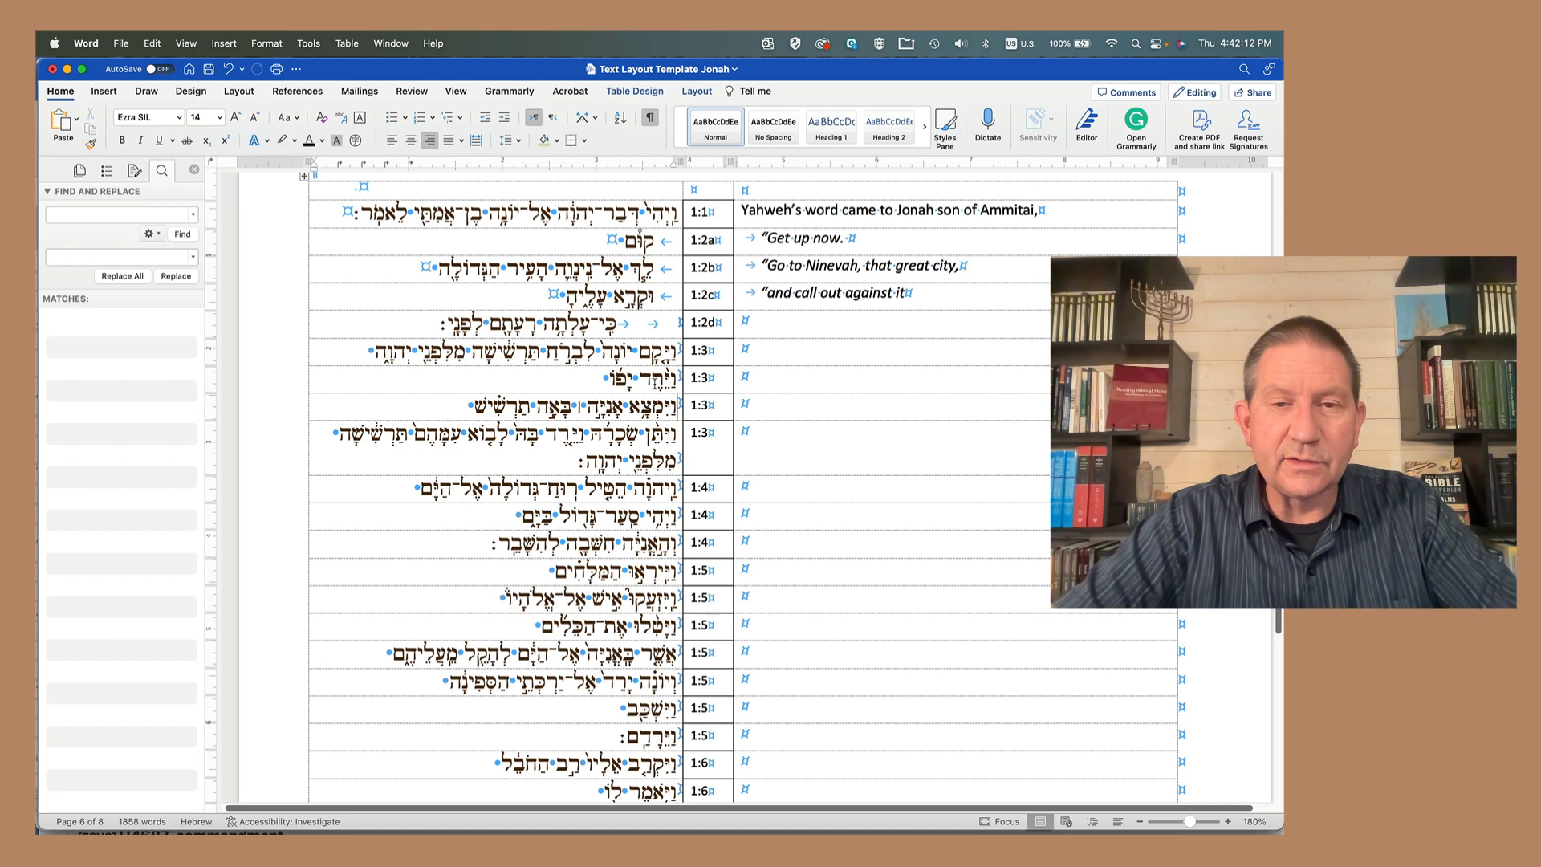
Step: Duplicate the last 1:3 row, which begins with וַיִּתֵּן שְׂכָרָהּ, in the layout table
{"action": "left_click_drag", "start_coordinate": [655, 383], "coordinate": [657, 408]}
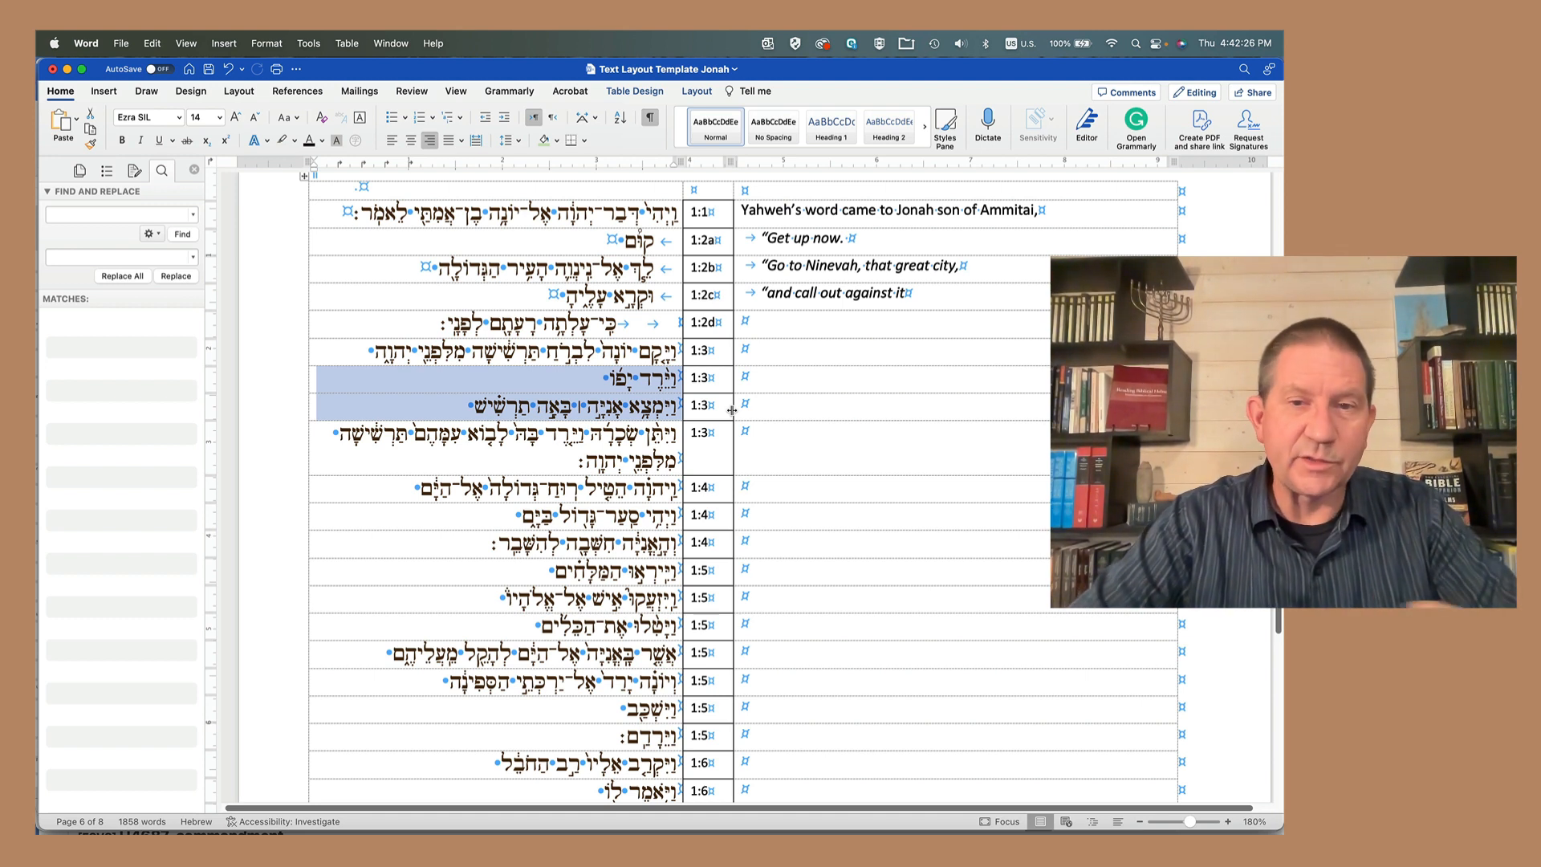
{"action": "left_click", "coordinate": [699, 381]}
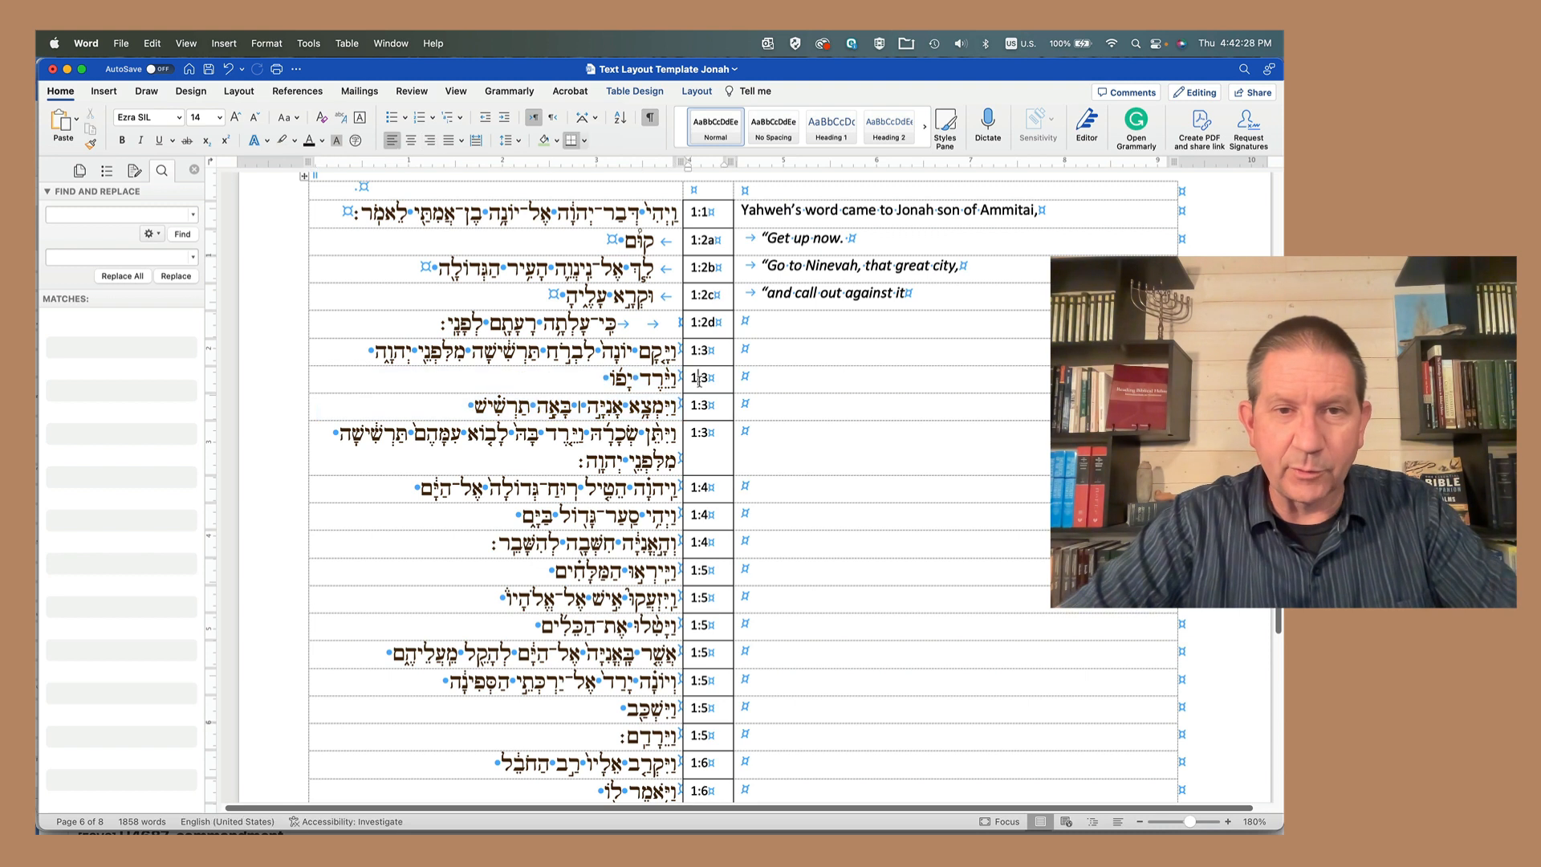
{"action": "left_click", "coordinate": [670, 438]}
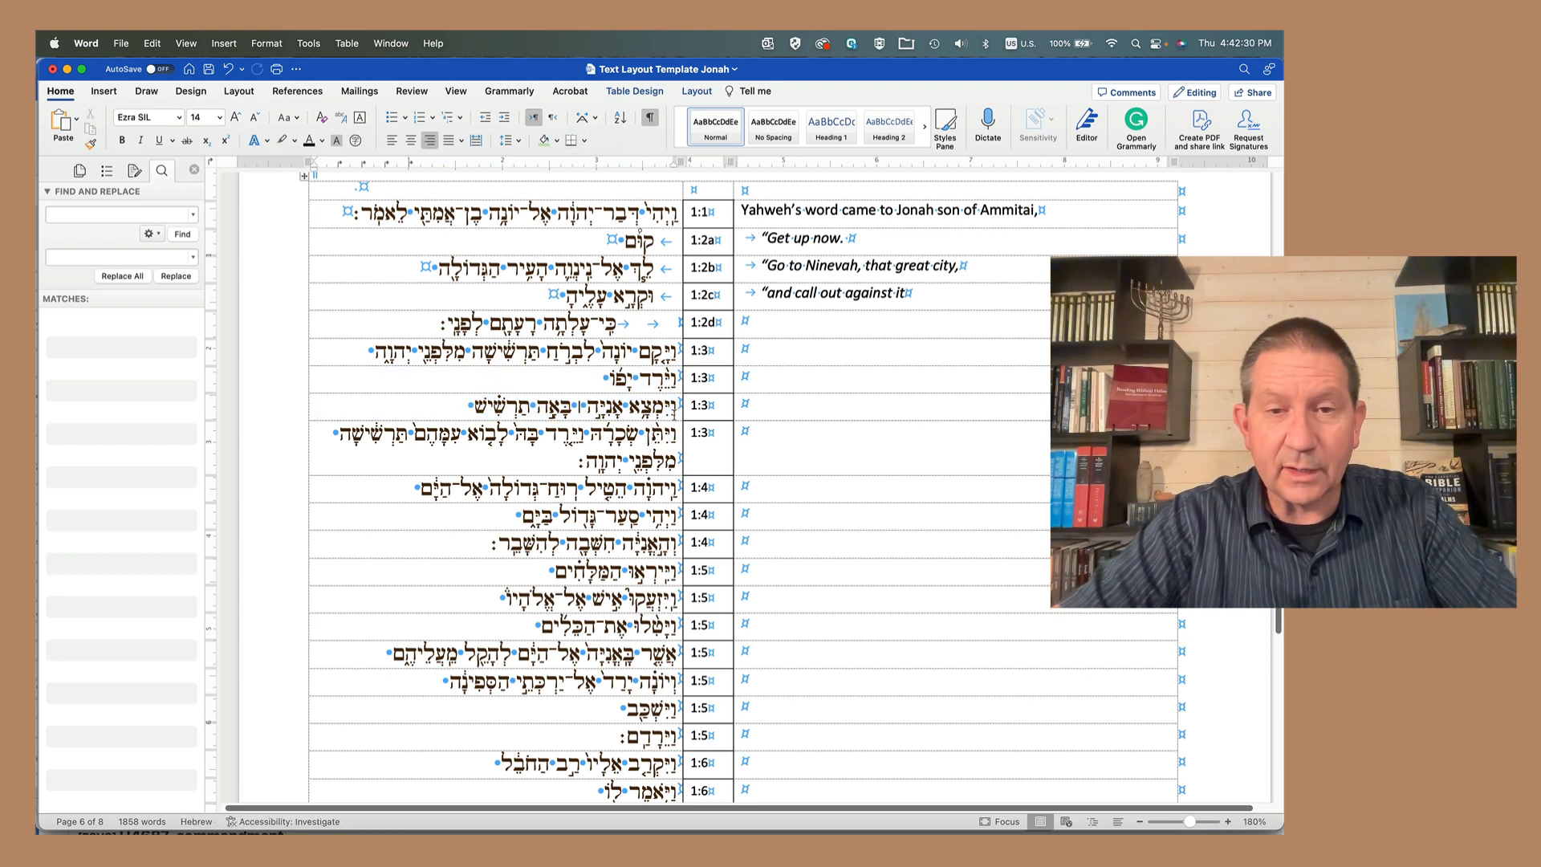
{"action": "left_click_drag", "start_coordinate": [676, 436], "coordinate": [544, 434]}
{"action": "left_click", "coordinate": [331, 451]}
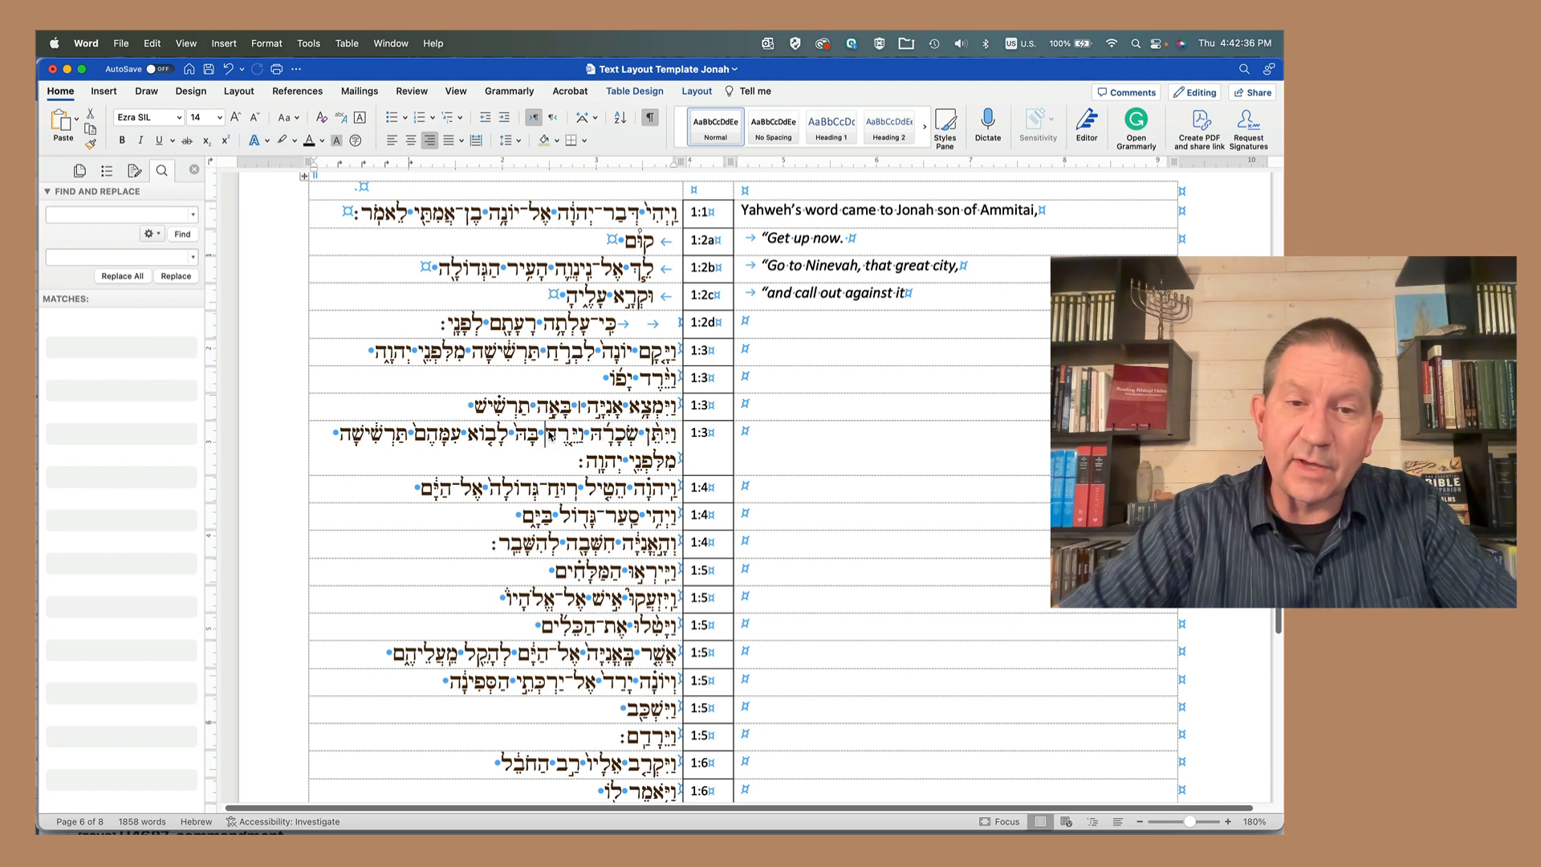
{"action": "left_click", "coordinate": [291, 447]}
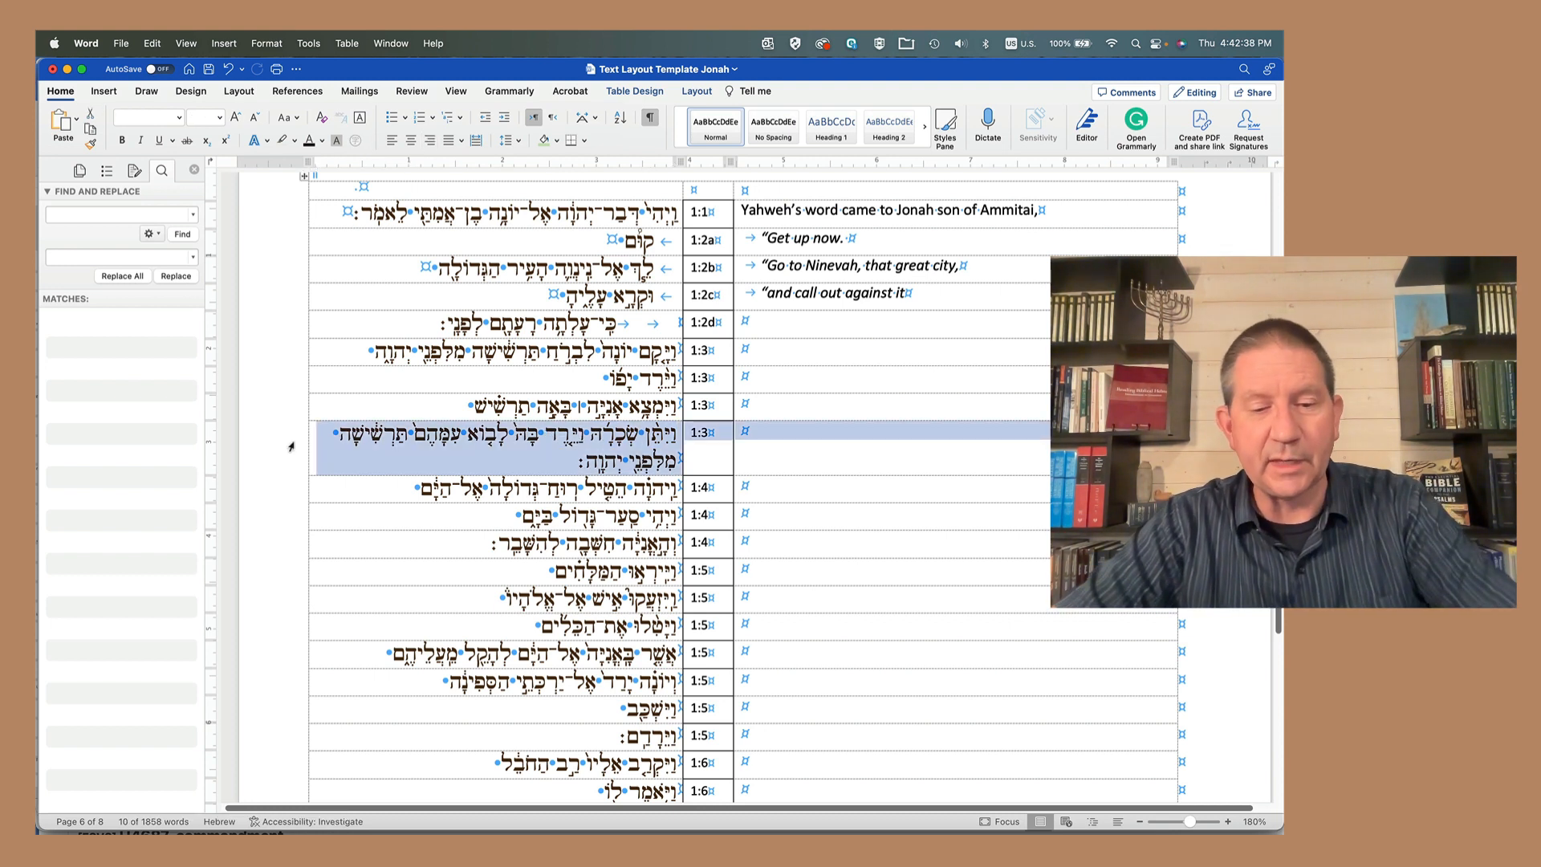
{"action": "key", "text": "super+v"}
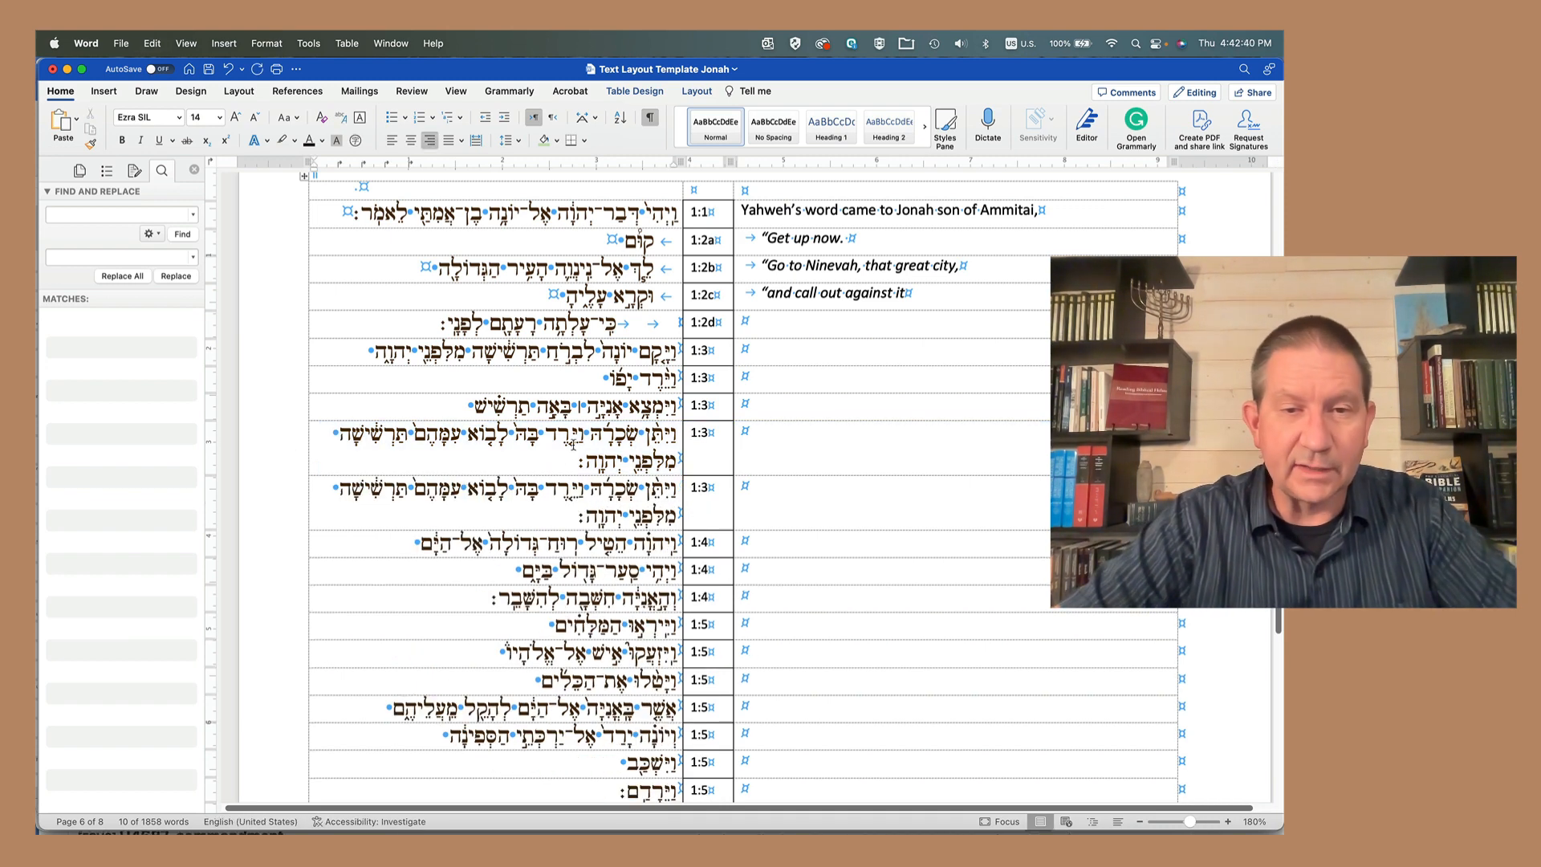
Step: Keep only וַיִּתֵּן שְׂכָרָהּ in the first copy of the duplicated 1:3 row and delete those words from the second
{"action": "left_click_drag", "start_coordinate": [584, 434], "coordinate": [578, 464]}
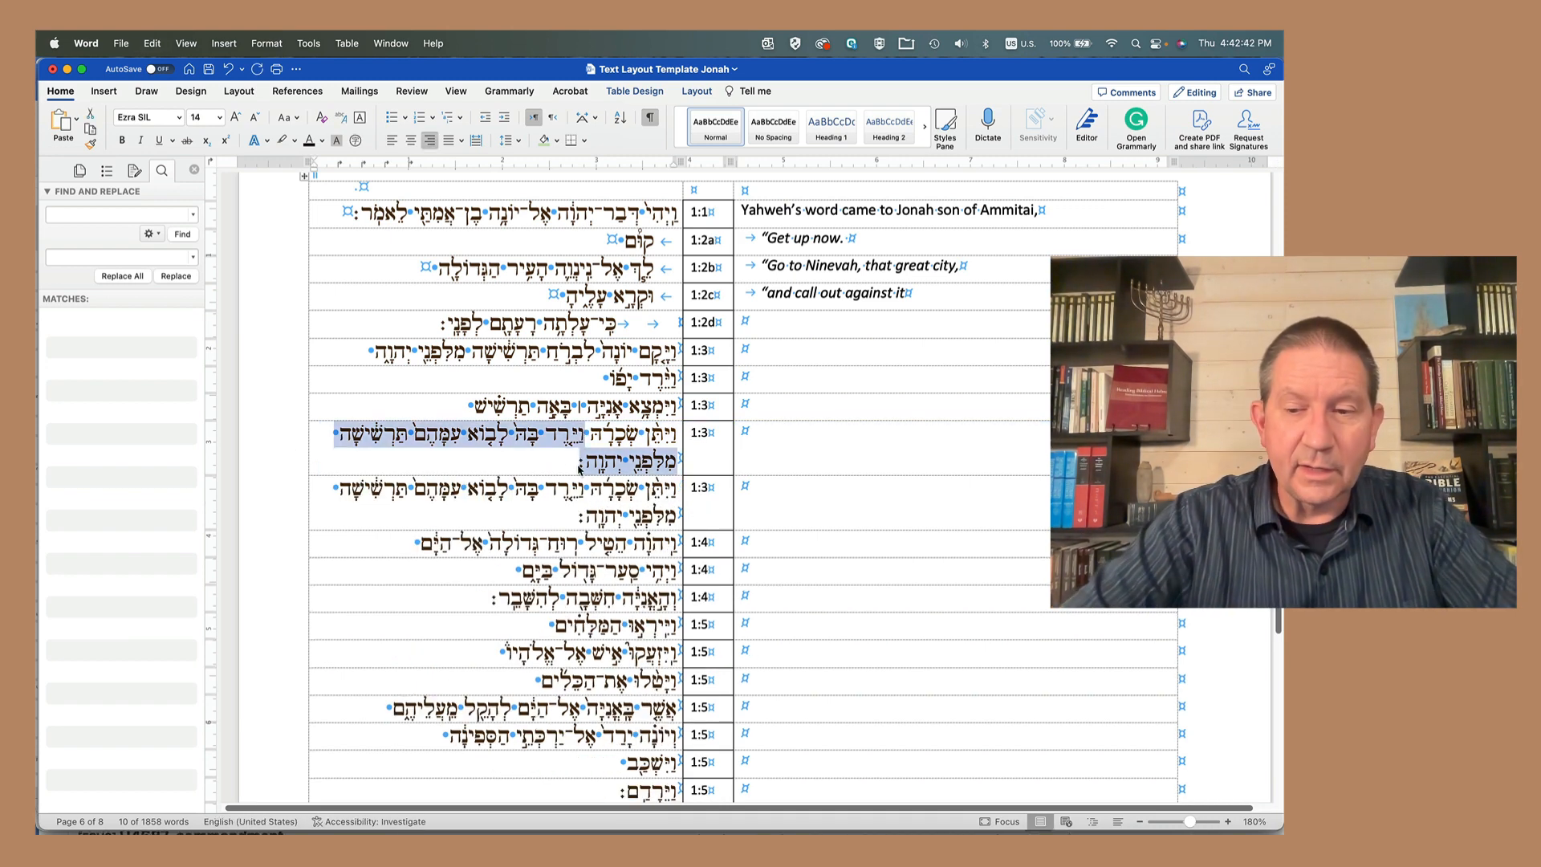
{"action": "key", "text": "BackSpace"}
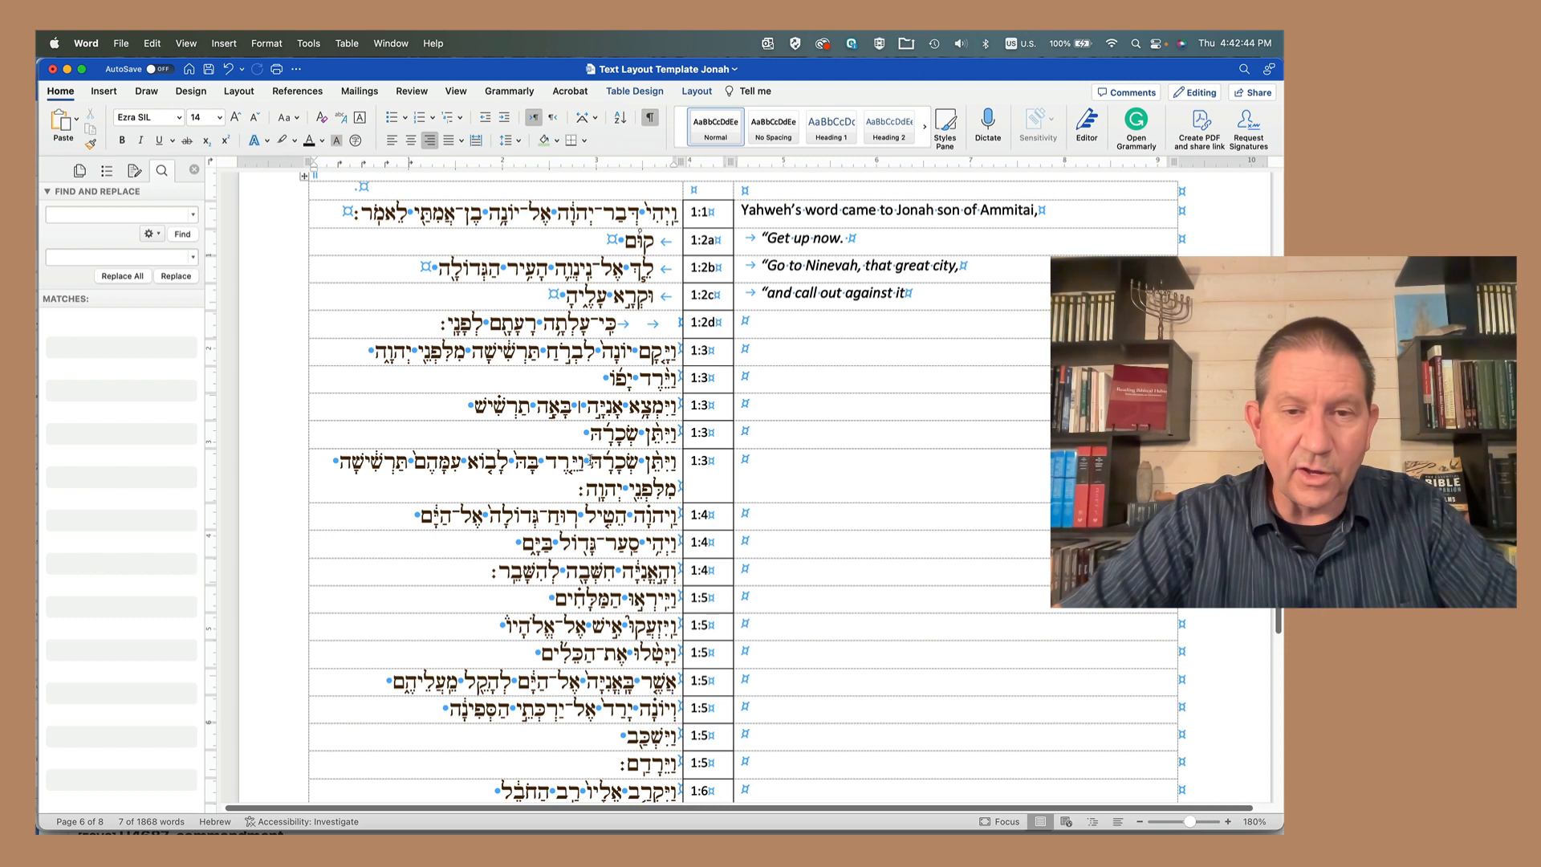
{"action": "left_click", "coordinate": [591, 463]}
{"action": "left_click_drag", "start_coordinate": [590, 463], "coordinate": [679, 472]}
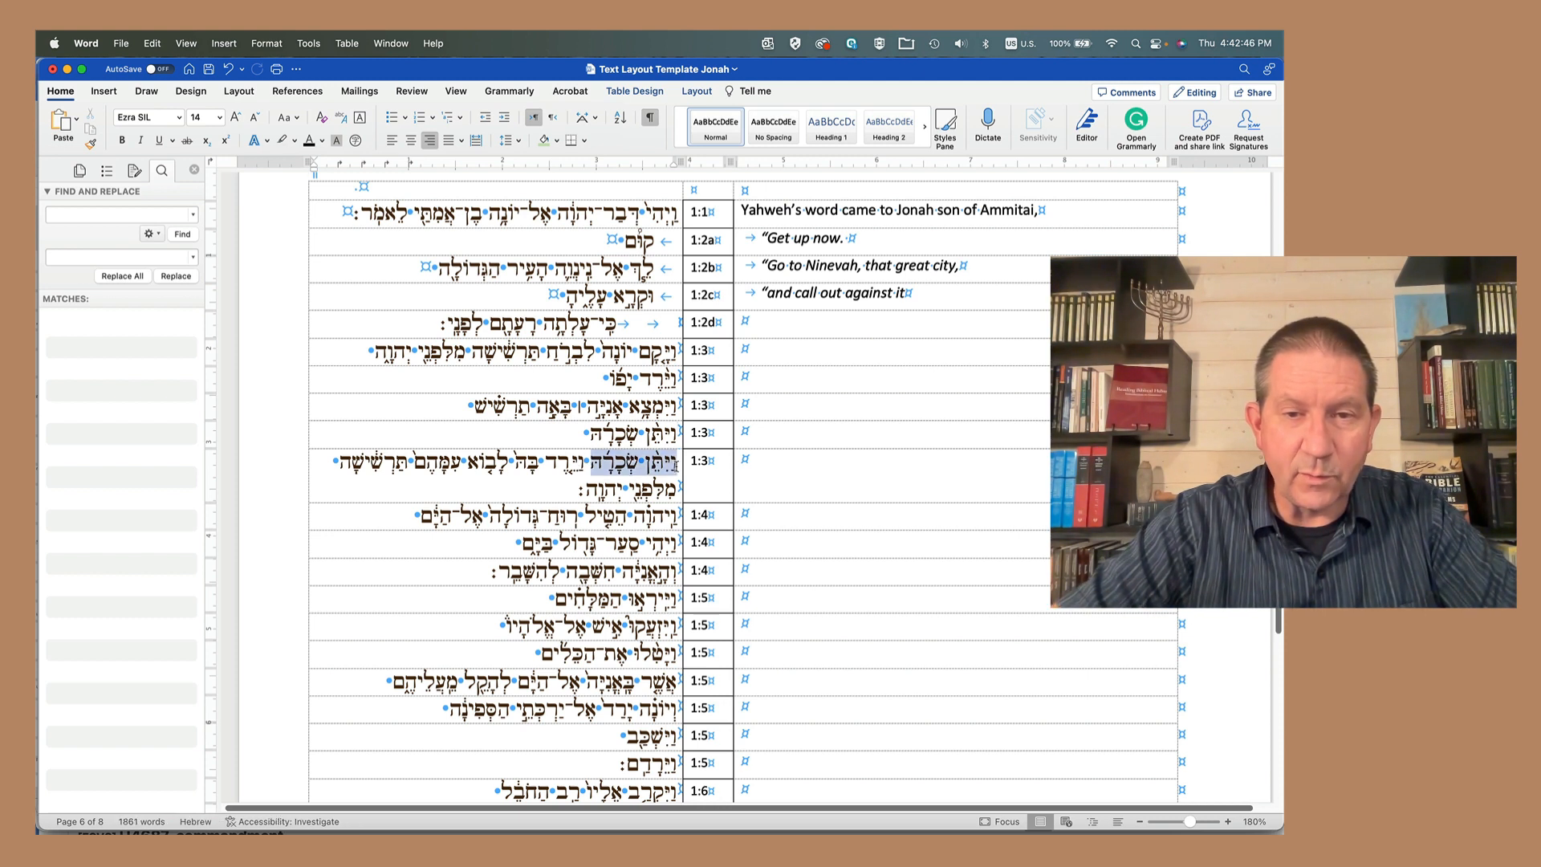
{"action": "key", "text": "BackSpace"}
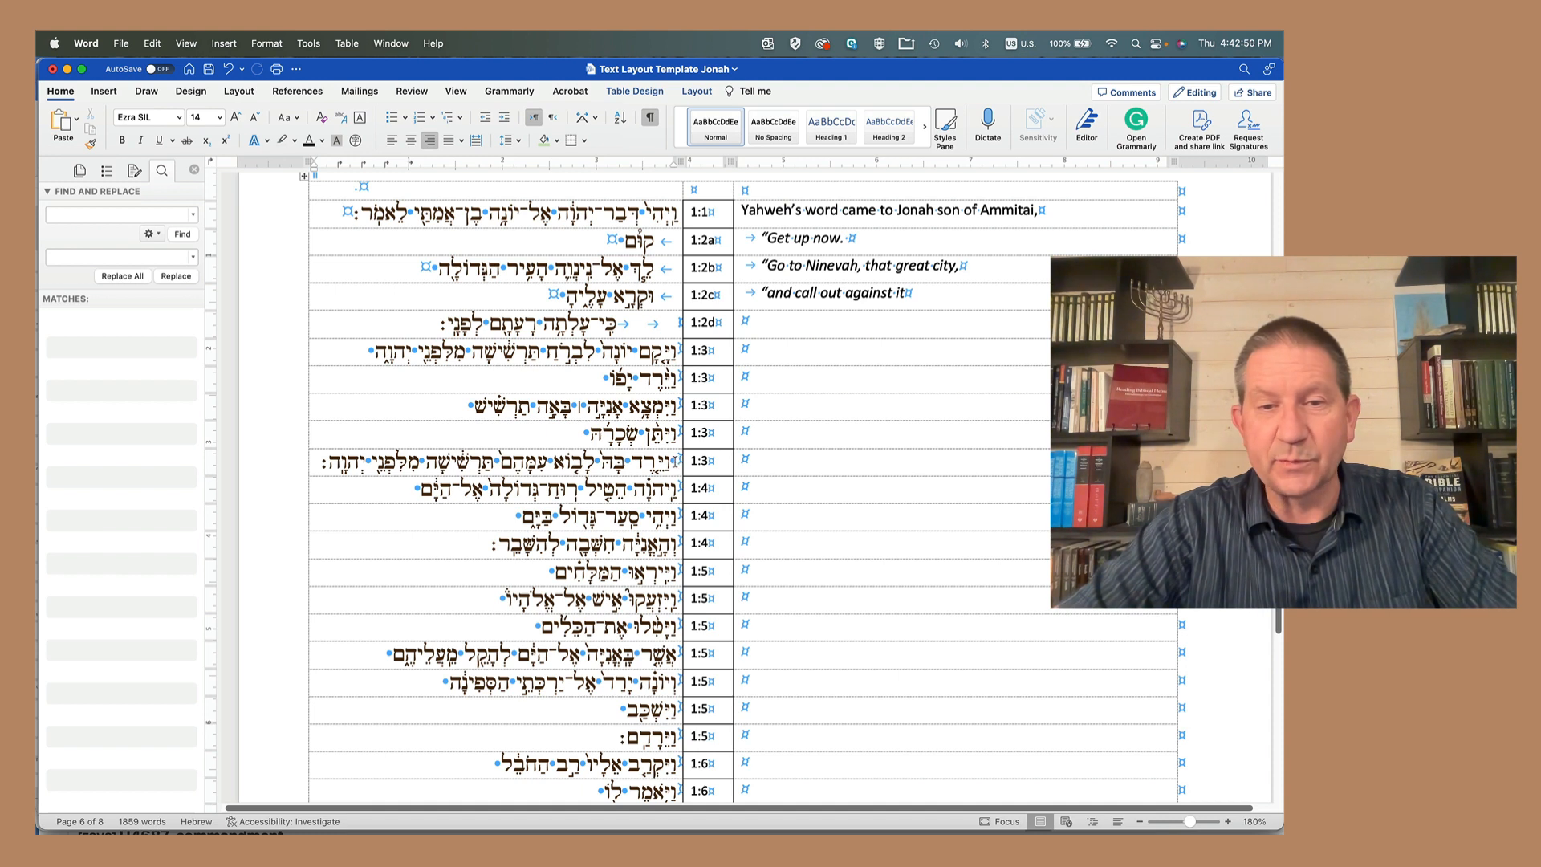
Step: Remove the leading space before the Hebrew clause in the last 1:3 row
{"action": "left_click", "coordinate": [676, 463]}
{"action": "left_click", "coordinate": [675, 464]}
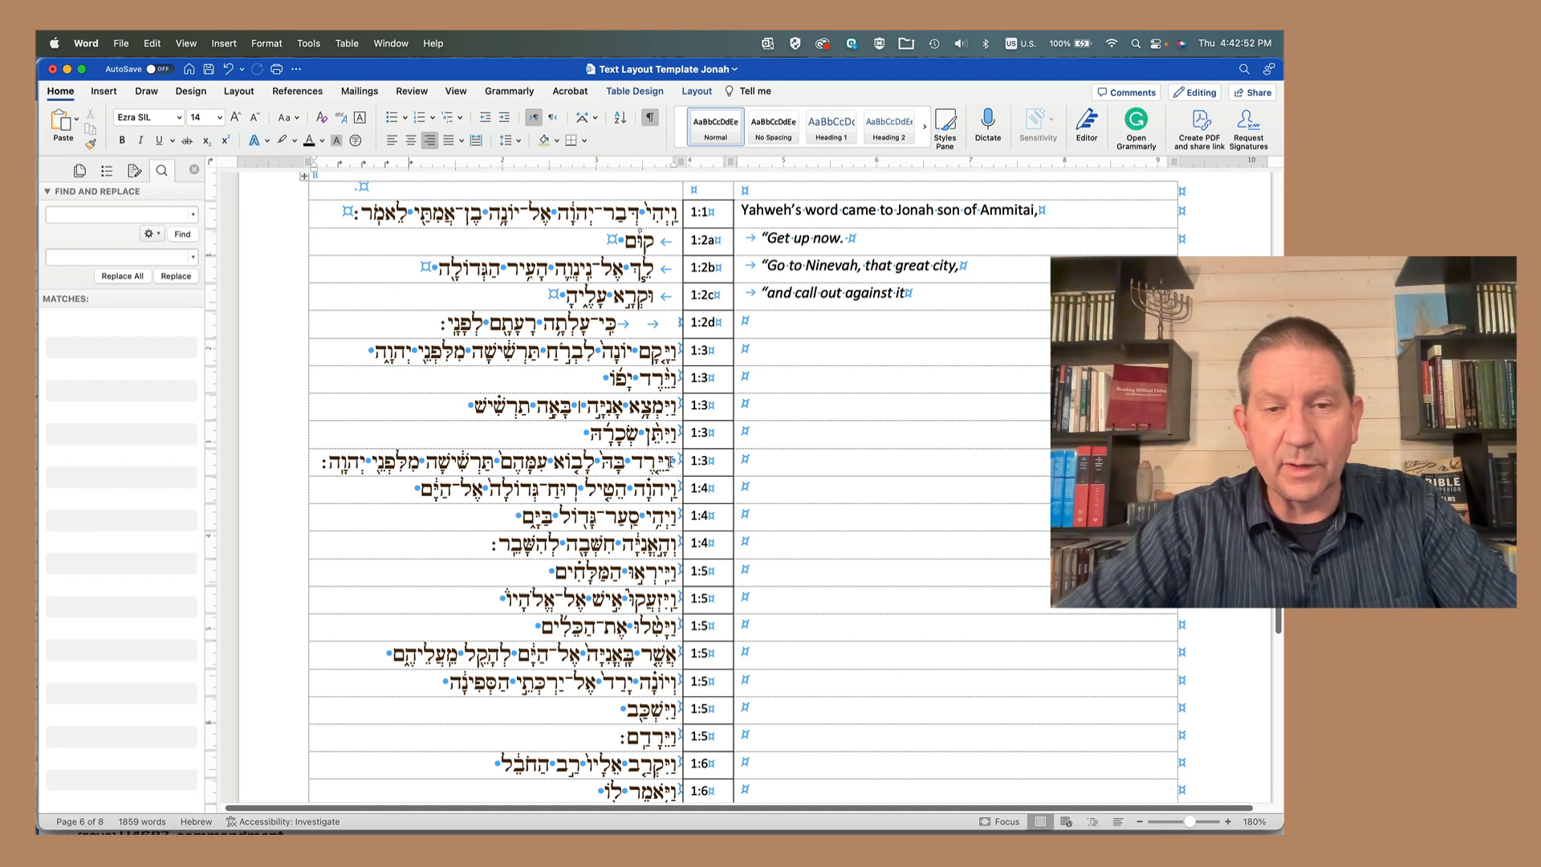
{"action": "key", "text": "Left"}
{"action": "key", "text": "BackSpace"}
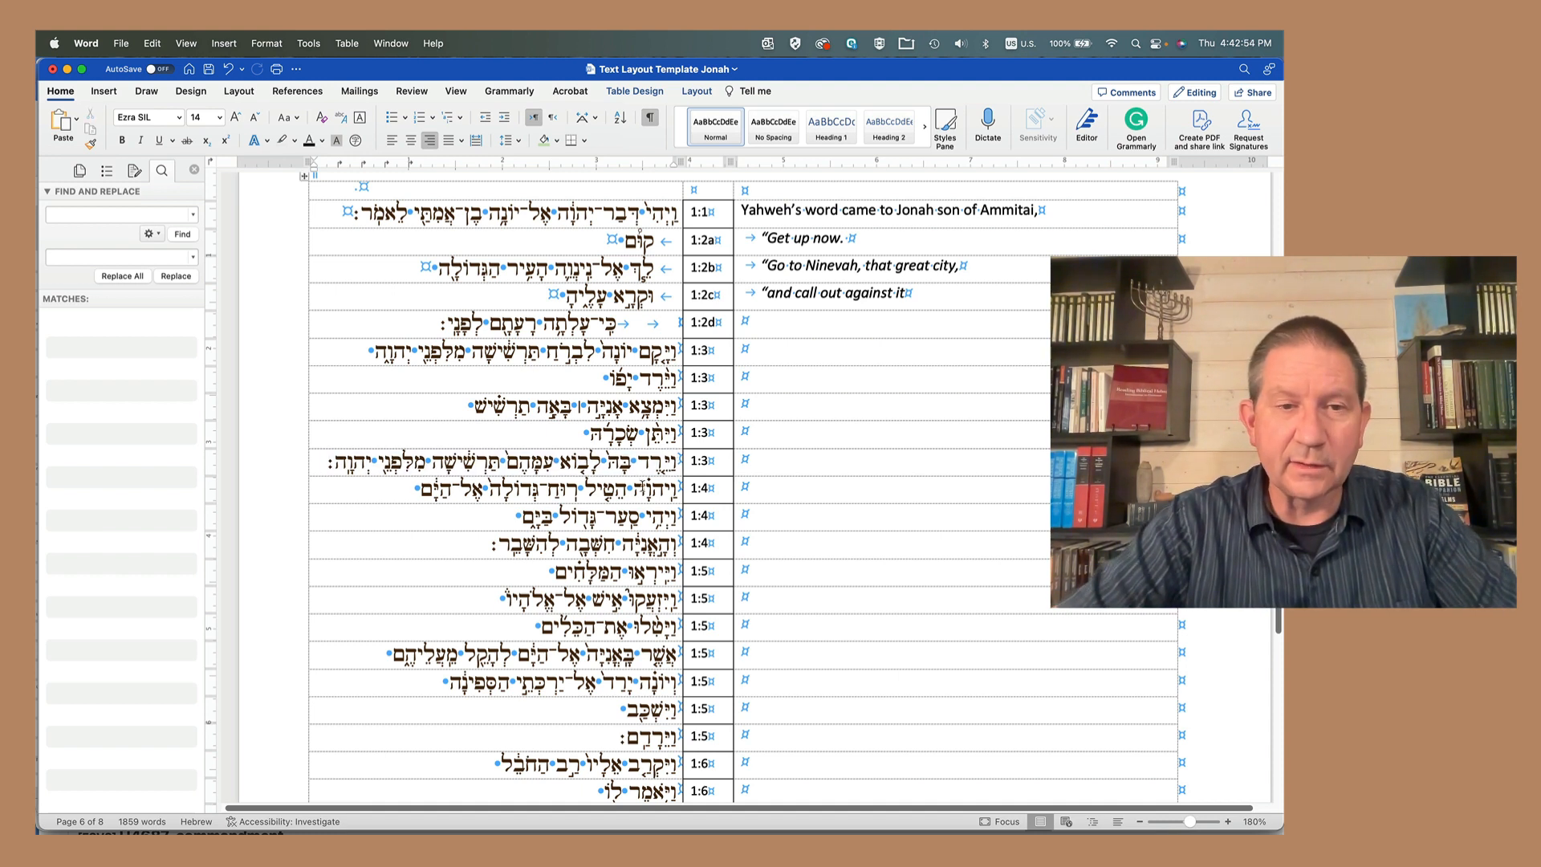
Step: Review the last four 1:3 clauses and the Hebrew clauses from 1:4 into 1:5
{"action": "left_click_drag", "start_coordinate": [642, 378], "coordinate": [668, 470]}
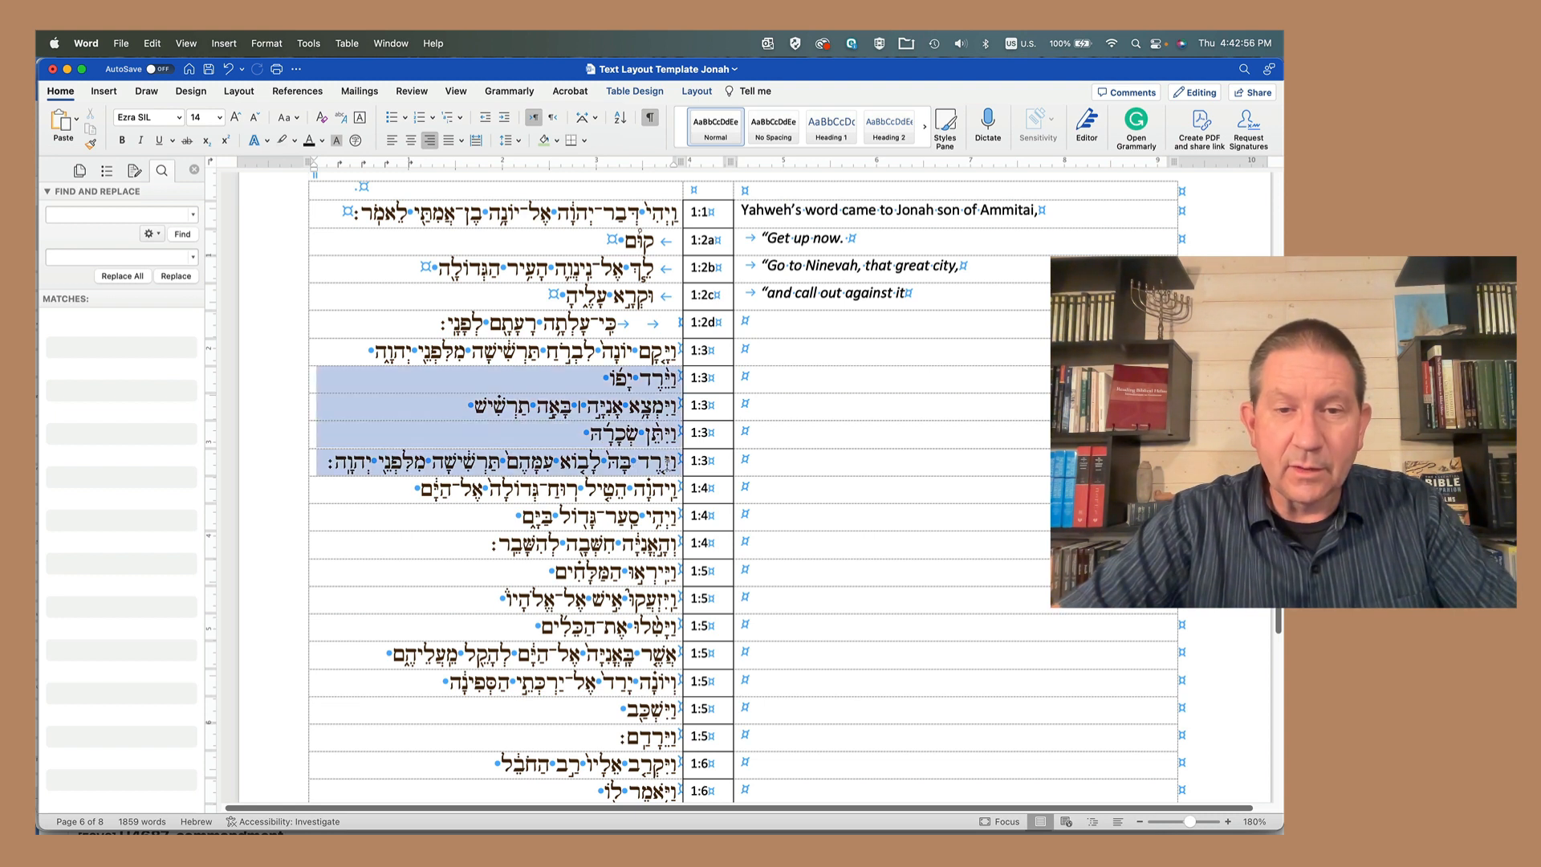
{"action": "left_click", "coordinate": [665, 392]}
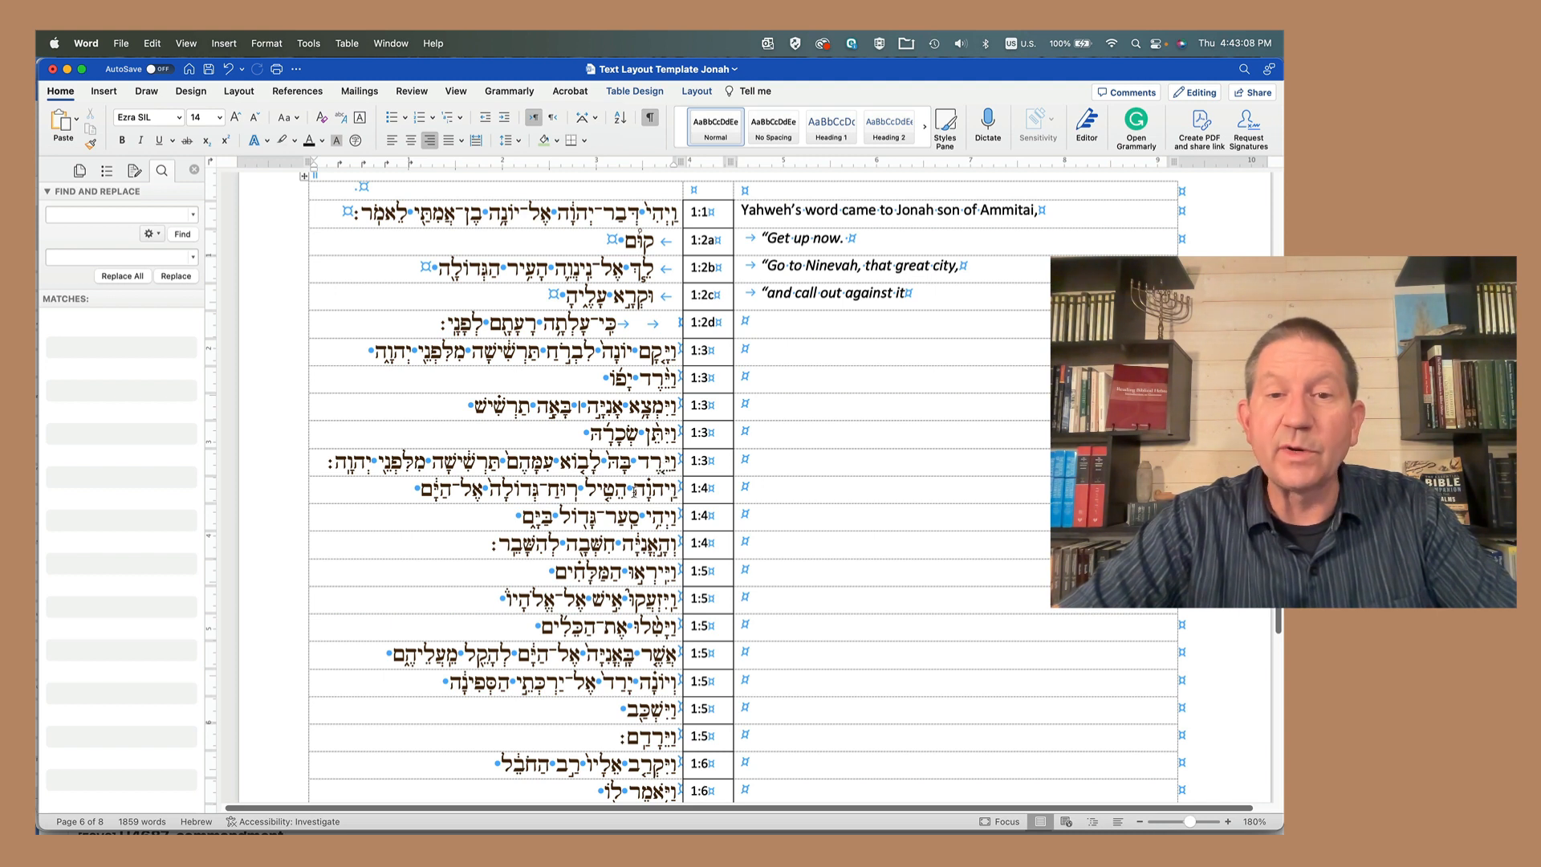
{"action": "left_click_drag", "start_coordinate": [634, 490], "coordinate": [627, 592]}
{"action": "left_click", "coordinate": [632, 490]}
{"action": "left_click", "coordinate": [627, 592]}
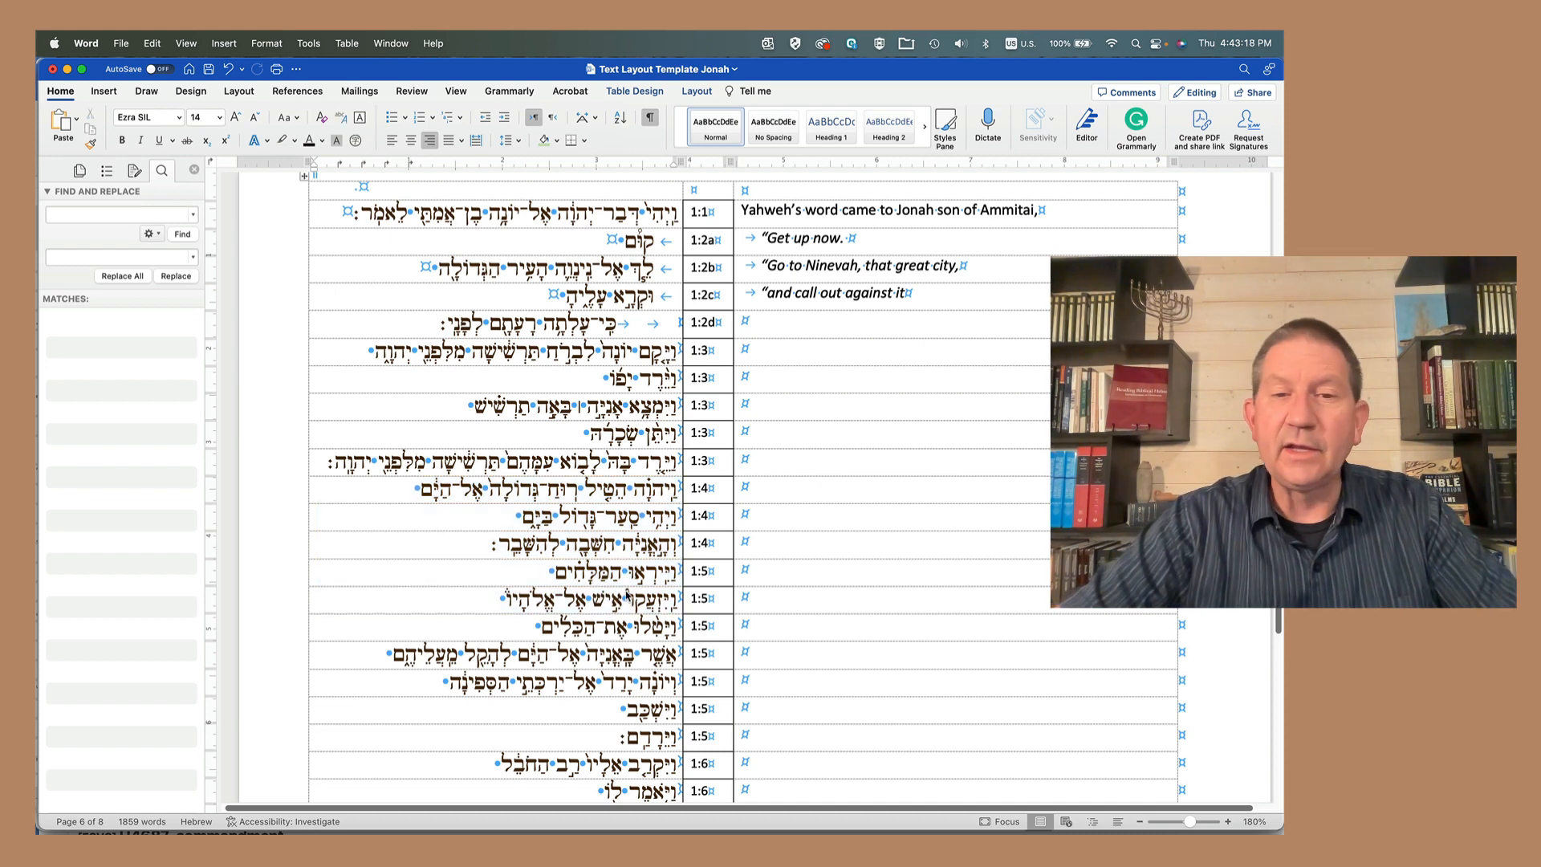
Step: Examine how the Hebrew clauses group into 1:1 to 1:3 and 1:4 to 1:6
{"action": "left_click_drag", "start_coordinate": [667, 488], "coordinate": [670, 543]}
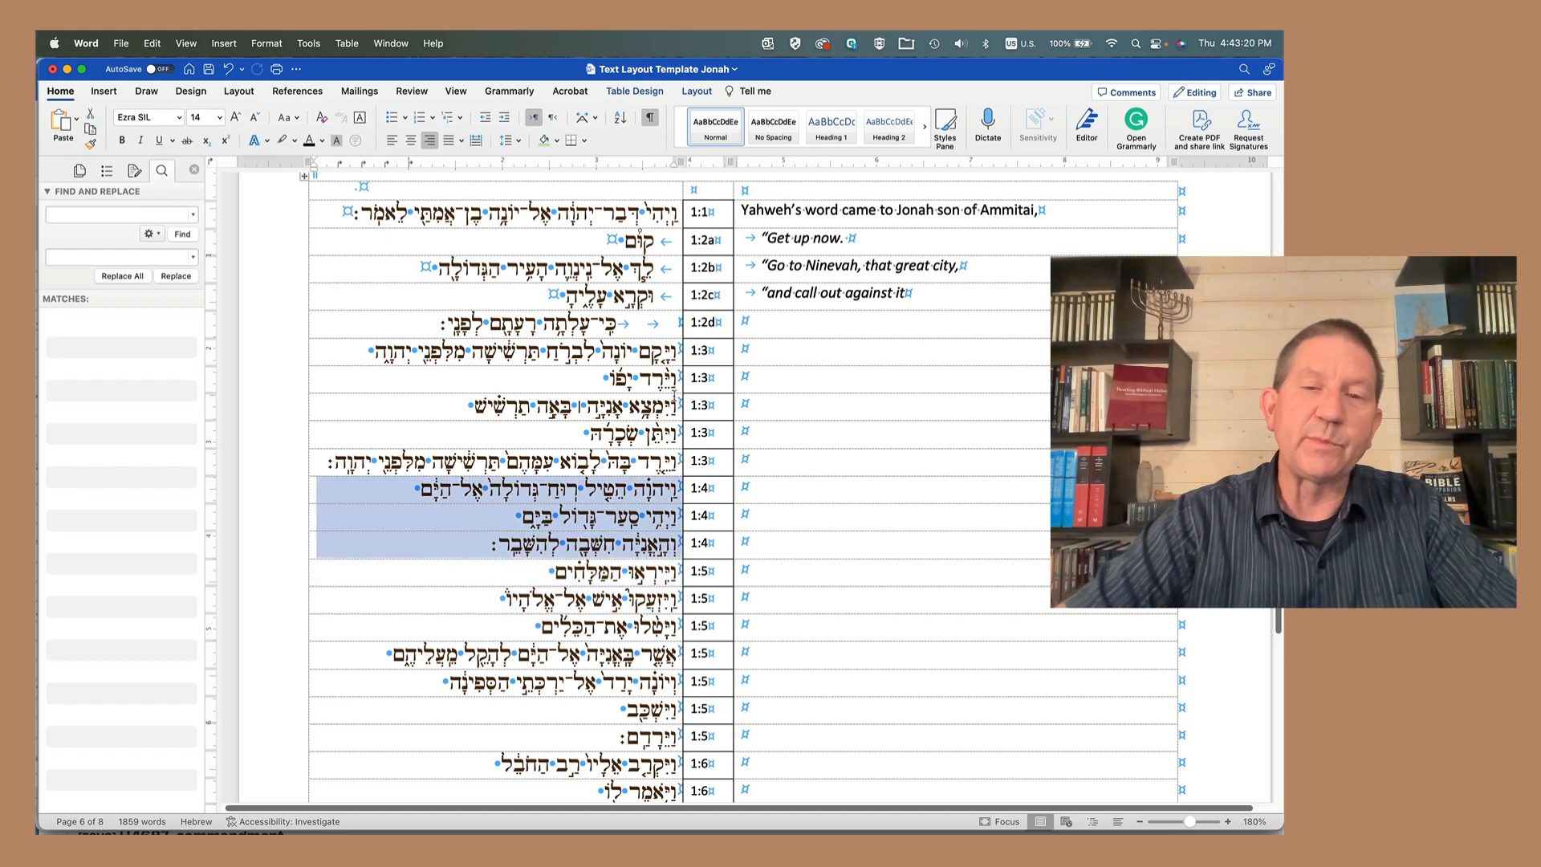
{"action": "left_click_drag", "start_coordinate": [671, 347], "coordinate": [661, 474]}
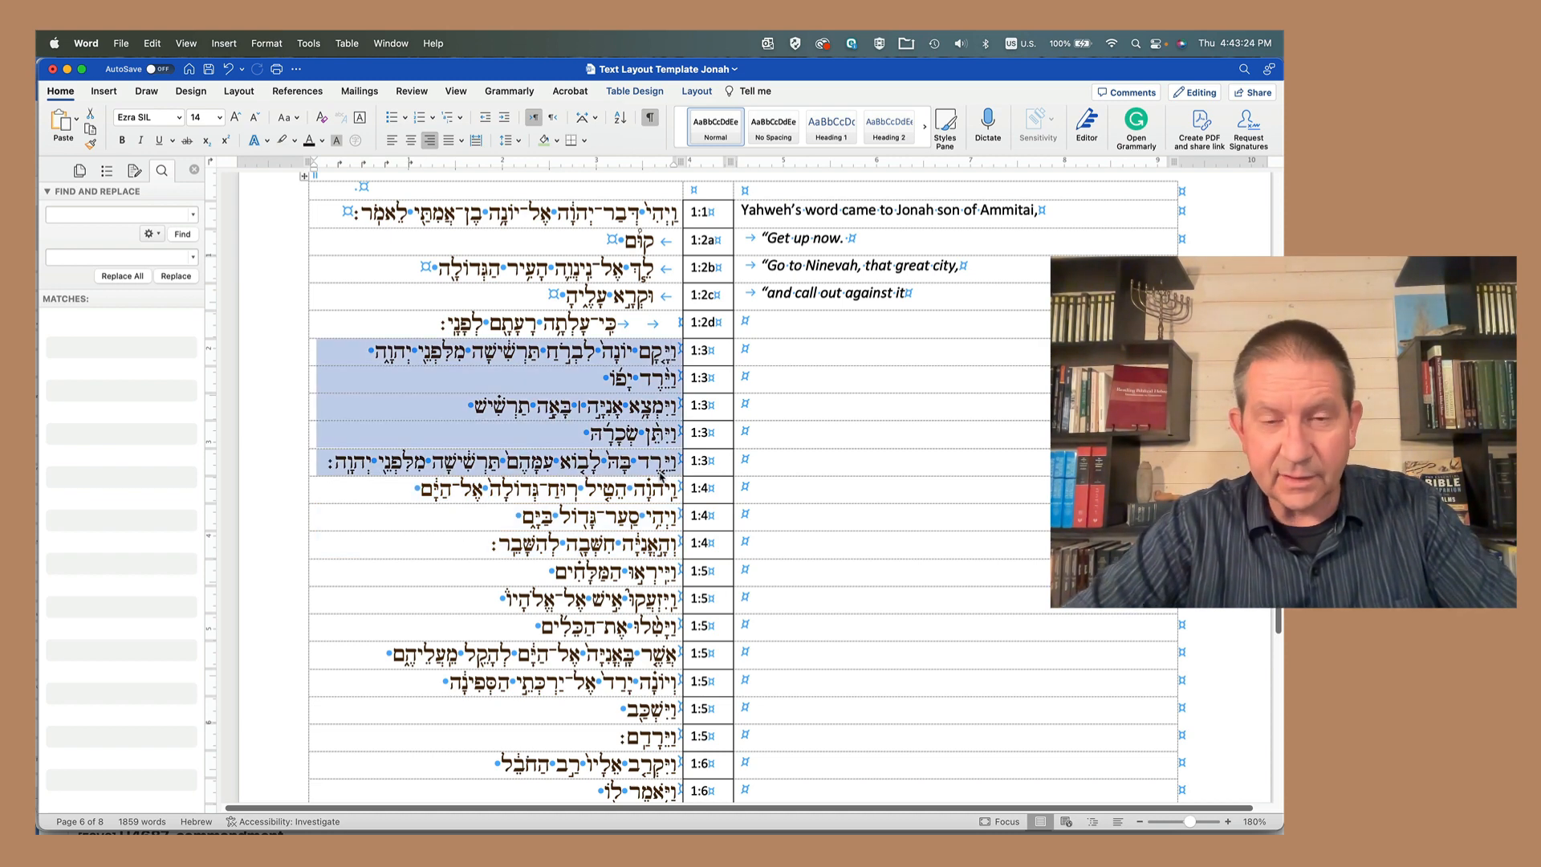
{"action": "left_click", "coordinate": [661, 472]}
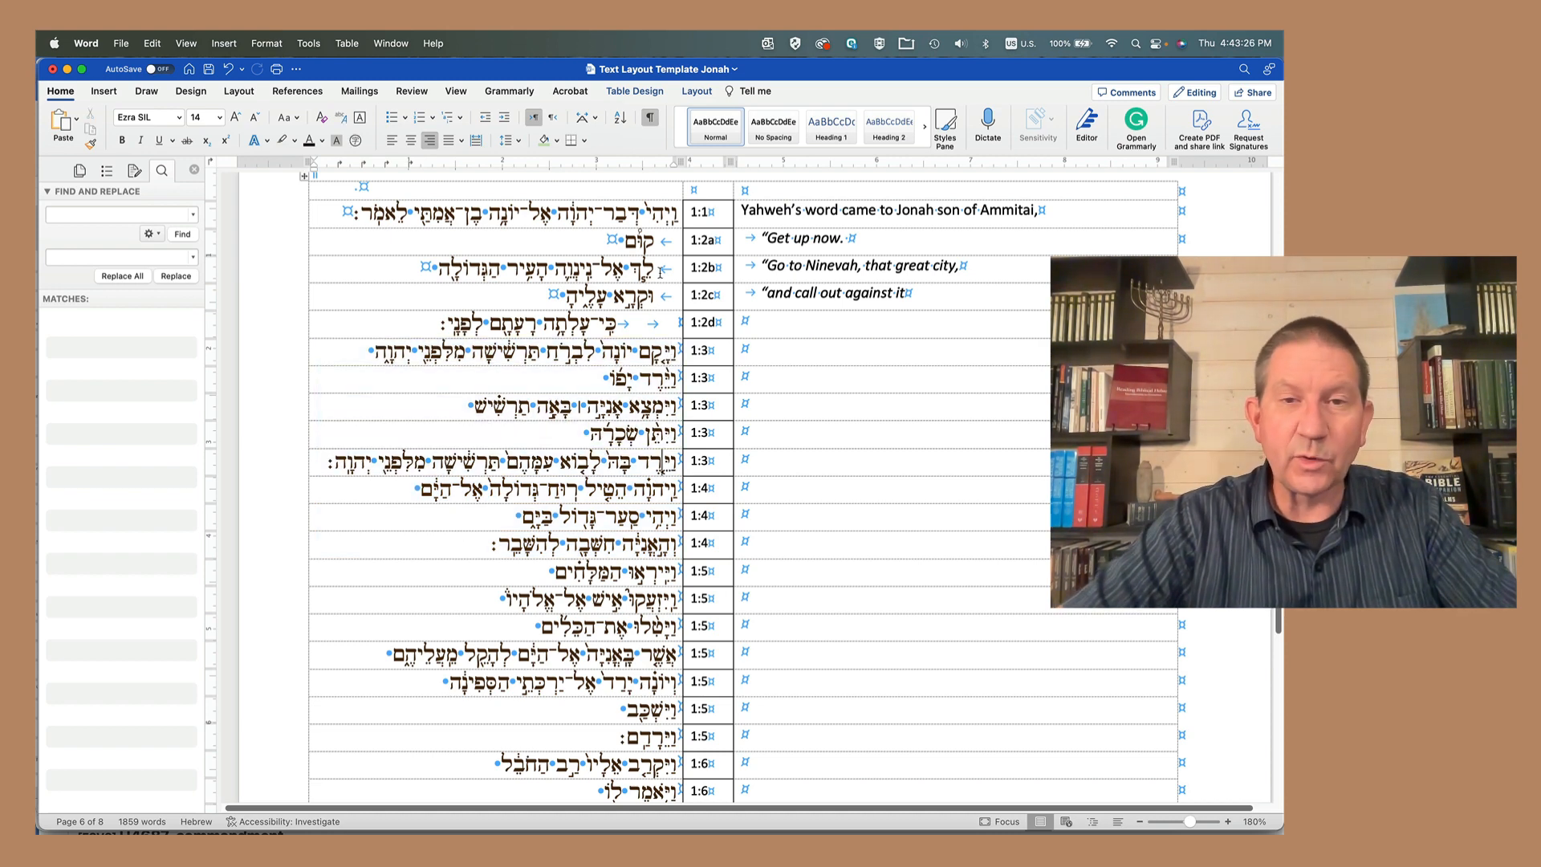
{"action": "mouse_move", "coordinate": [660, 217]}
{"action": "left_mouse_down"}
{"action": "mouse_move", "coordinate": [645, 480]}
{"action": "mouse_move", "coordinate": [640, 225]}
{"action": "left_mouse_up"}
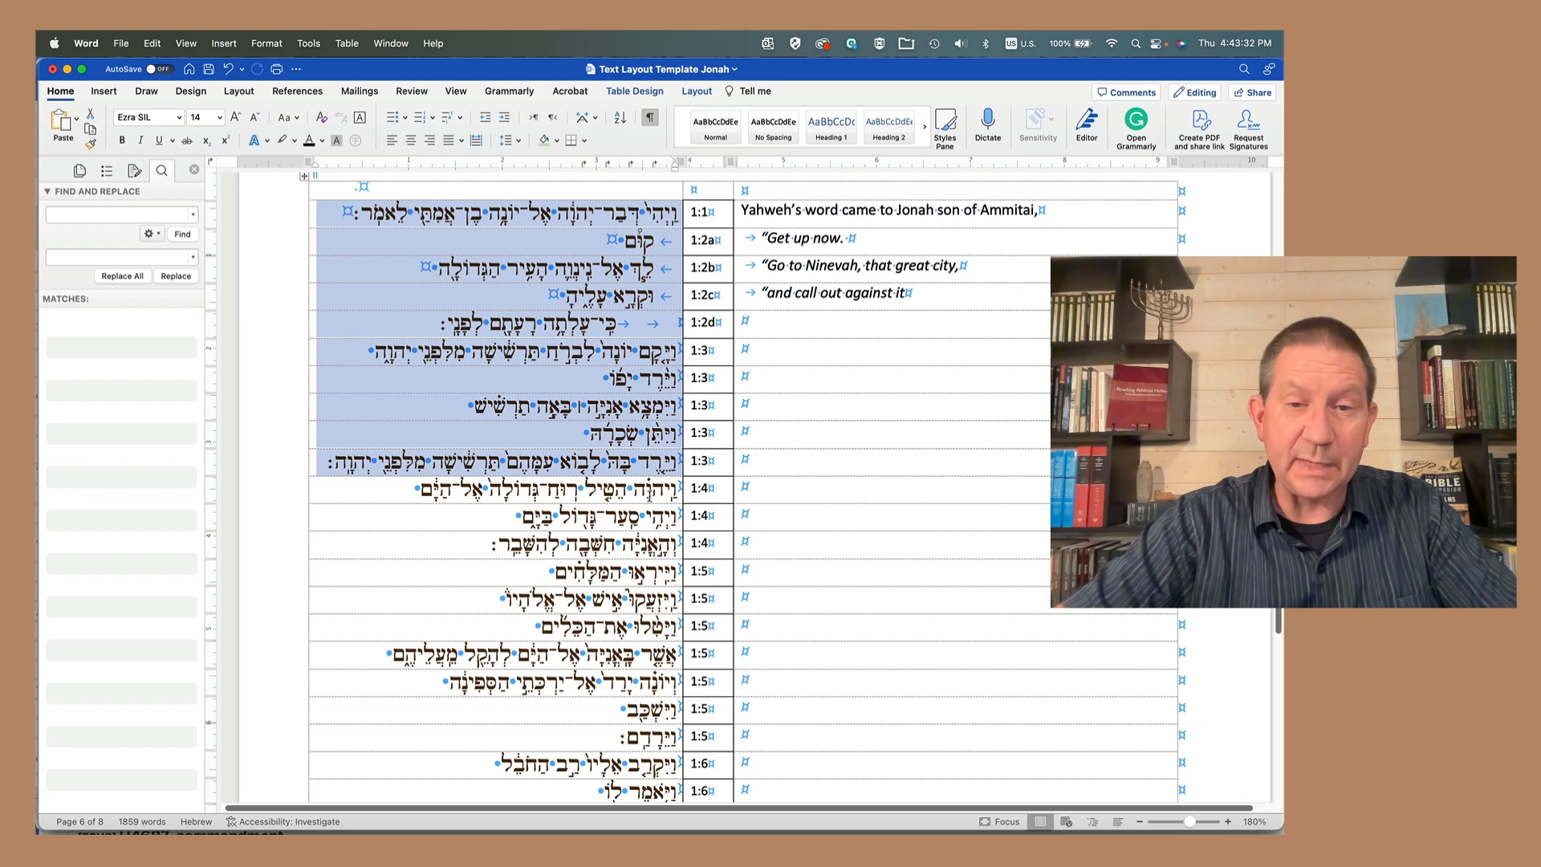
{"action": "left_click", "coordinate": [647, 486]}
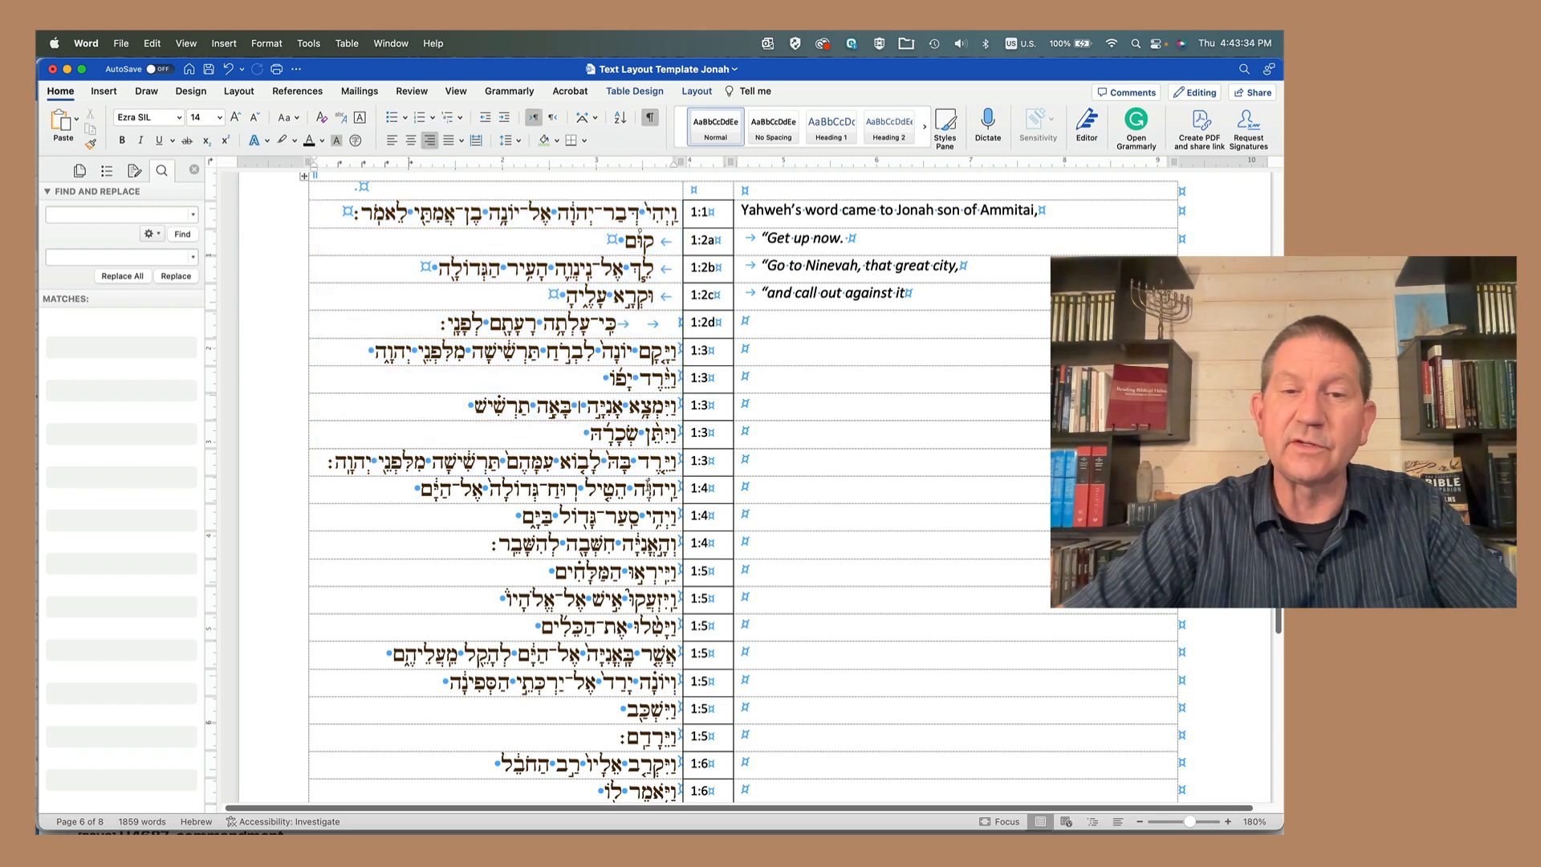
{"action": "left_click_drag", "start_coordinate": [647, 485], "coordinate": [643, 759]}
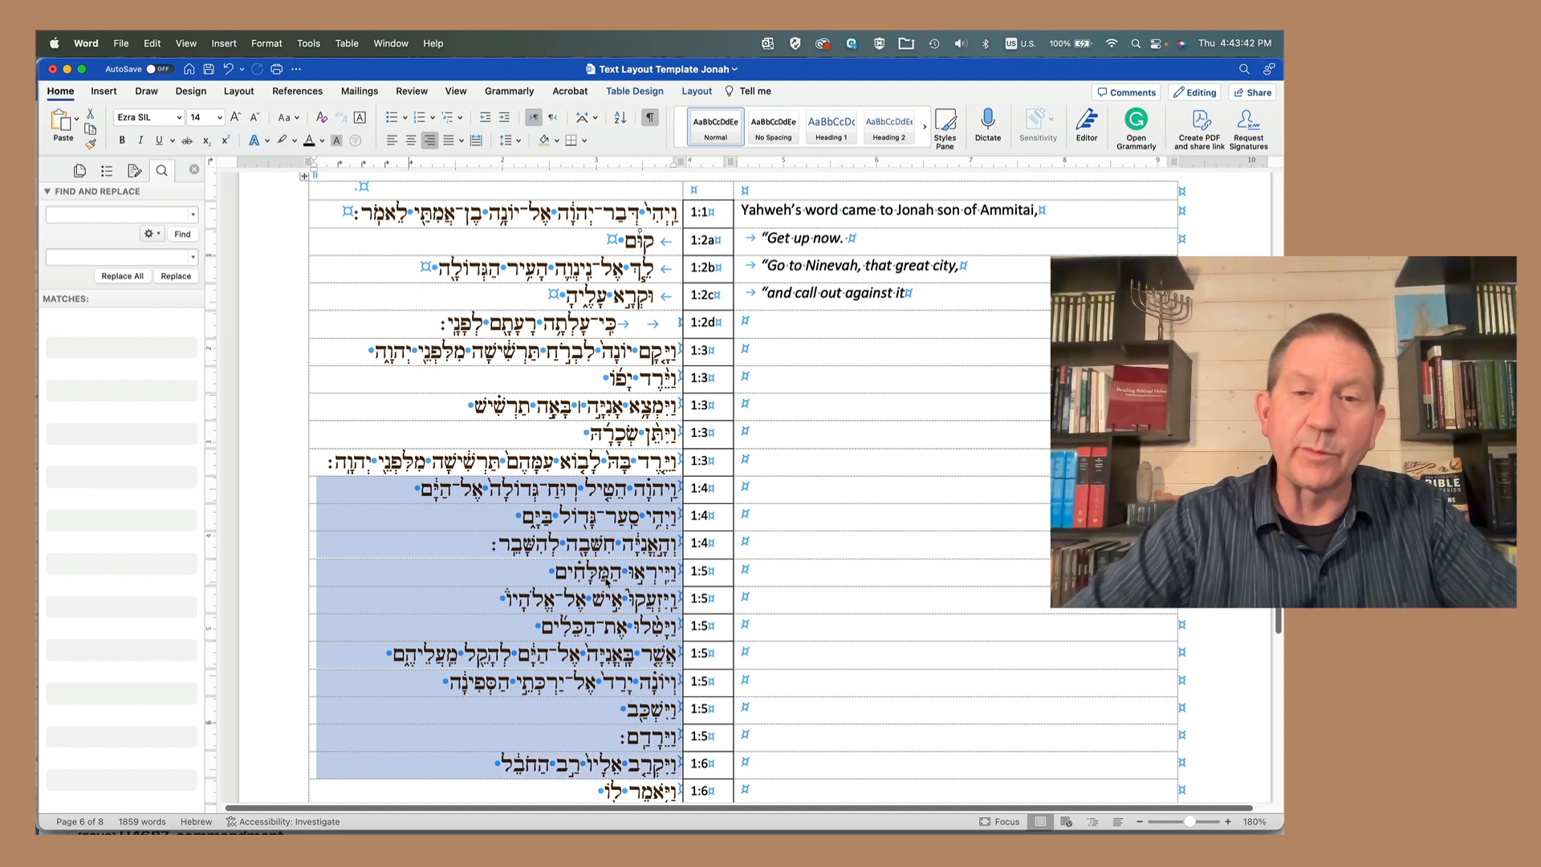
{"action": "left_click", "coordinate": [622, 490]}
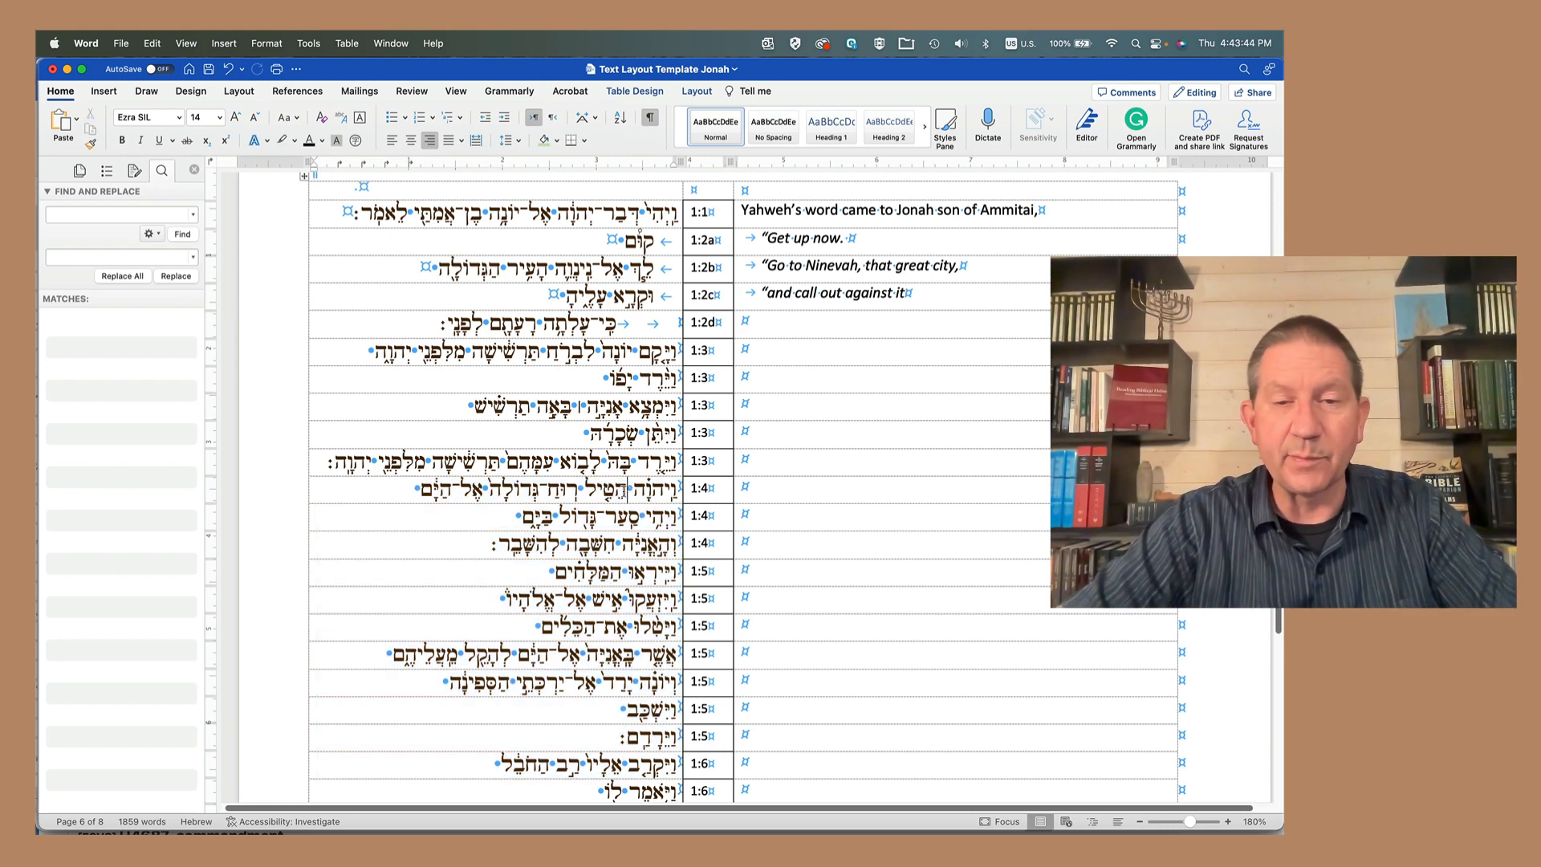
Step: Select the last 1:3 row and the first 1:4 row, and hide the table gridlines
{"action": "left_click_drag", "start_coordinate": [622, 489], "coordinate": [843, 461]}
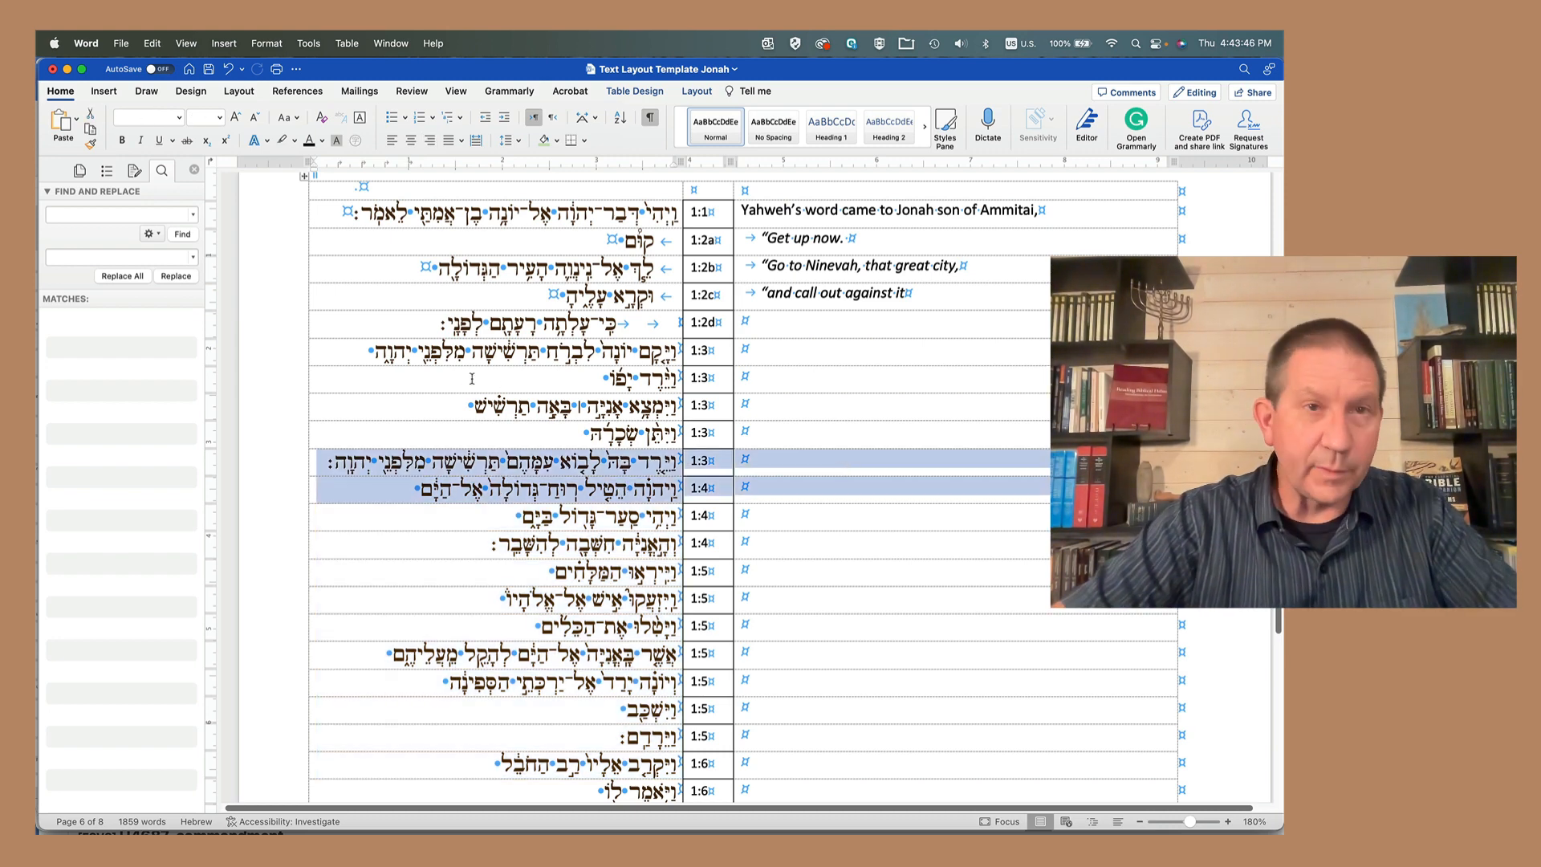
{"action": "left_click", "coordinate": [347, 43]}
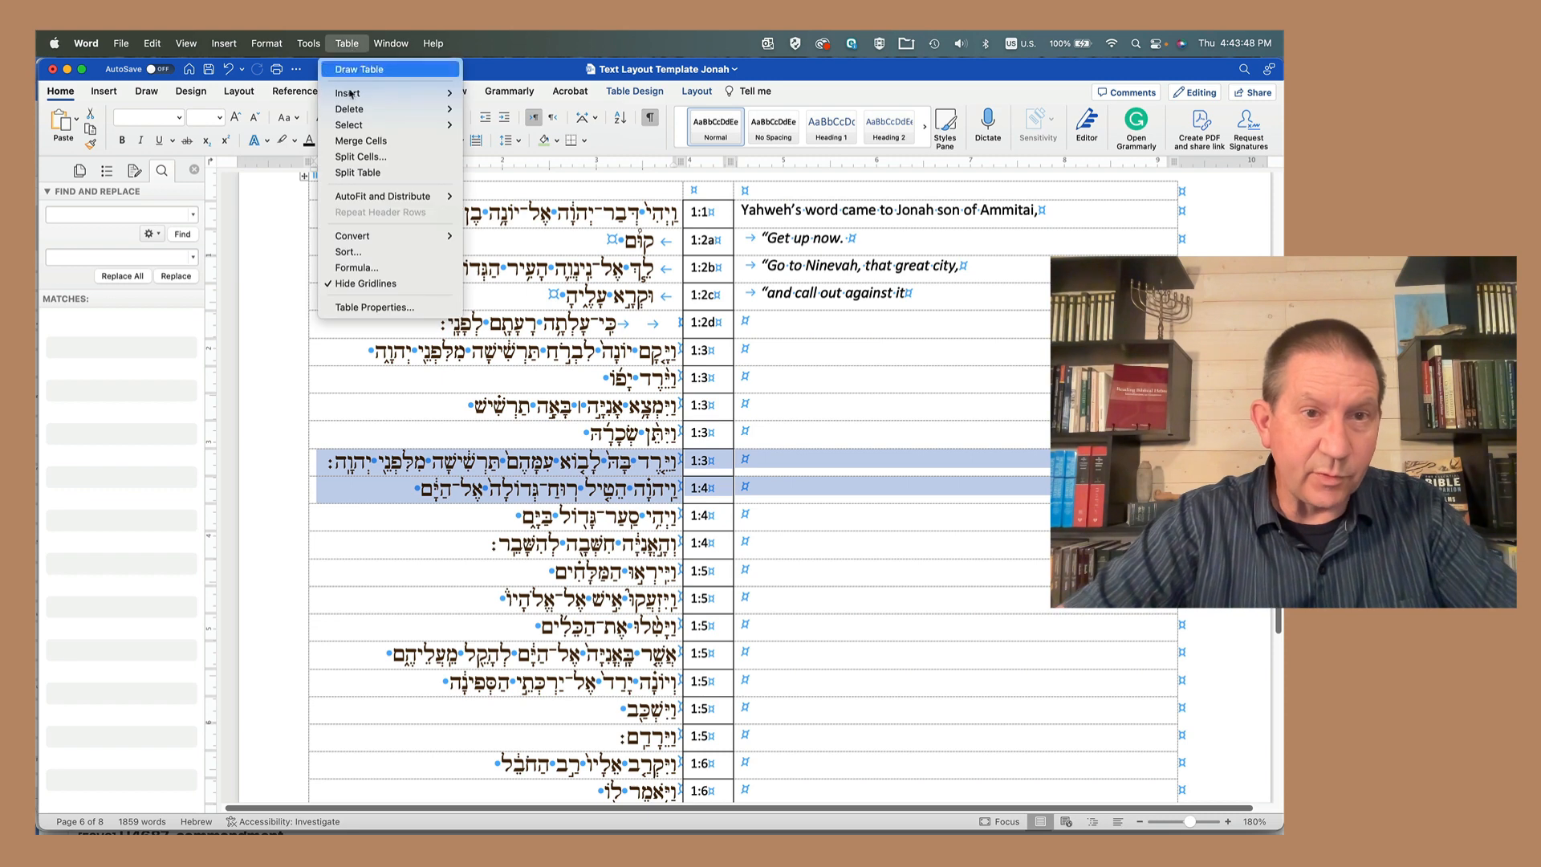
{"action": "left_click", "coordinate": [358, 284]}
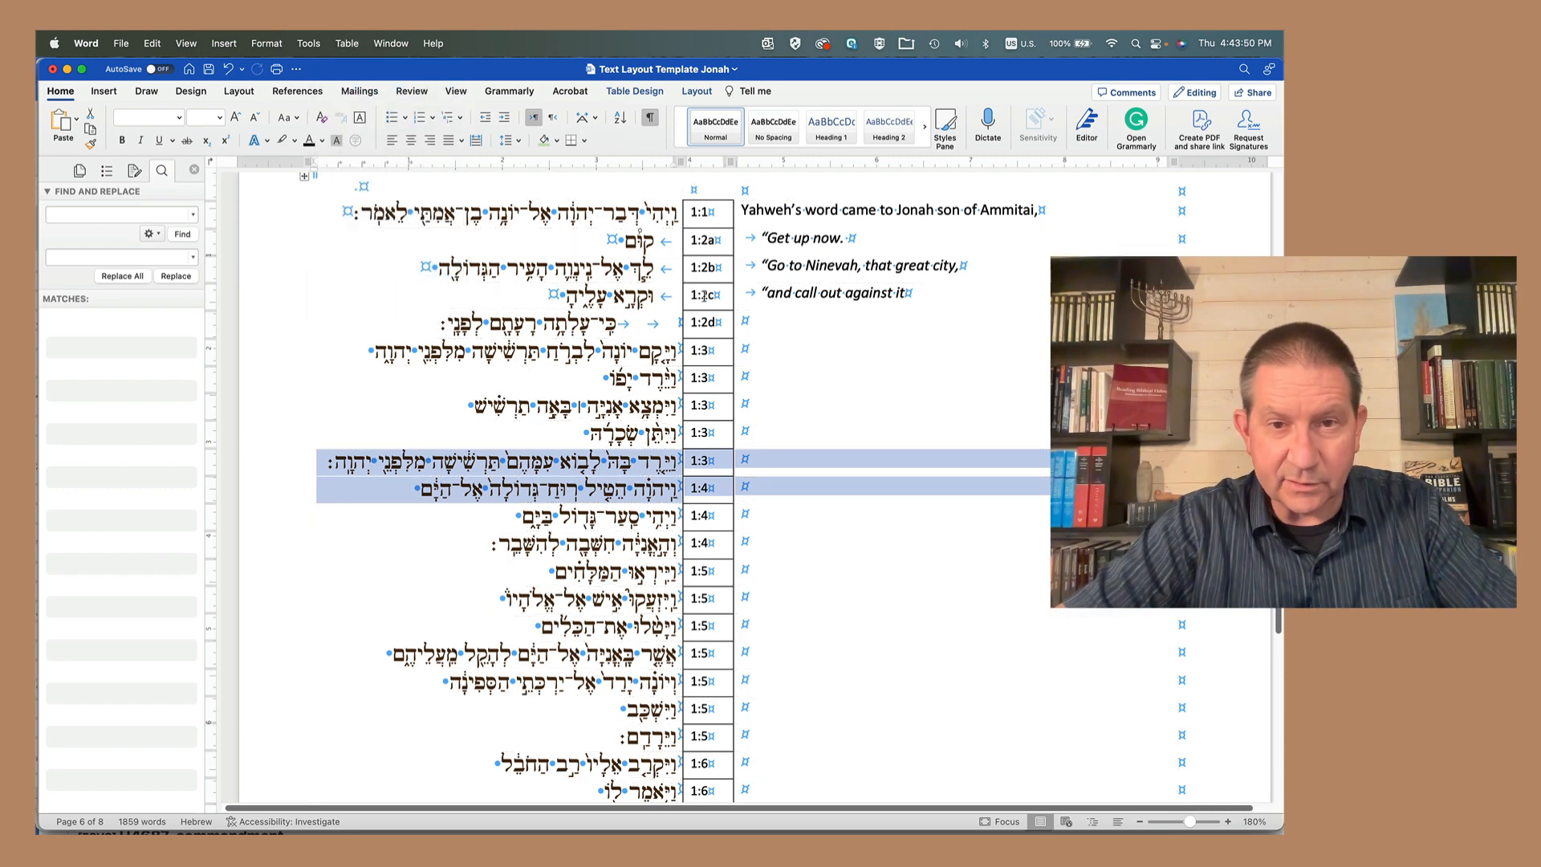
Step: Add a double-line horizontal border between the last 1:3 row and the first 1:4 row
{"action": "left_click", "coordinate": [647, 93]}
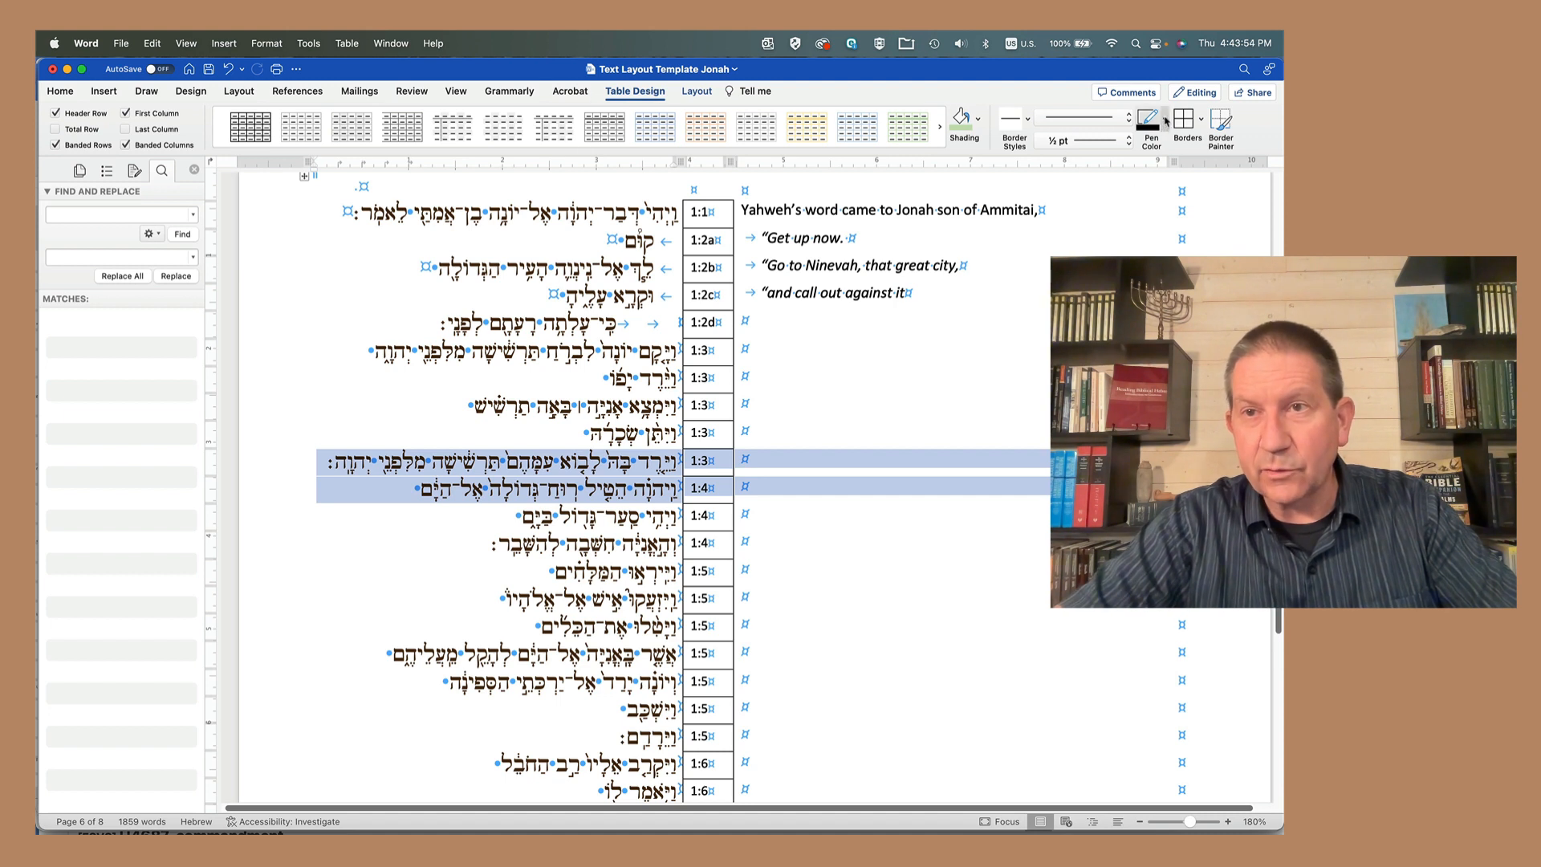
{"action": "left_click", "coordinate": [1128, 121]}
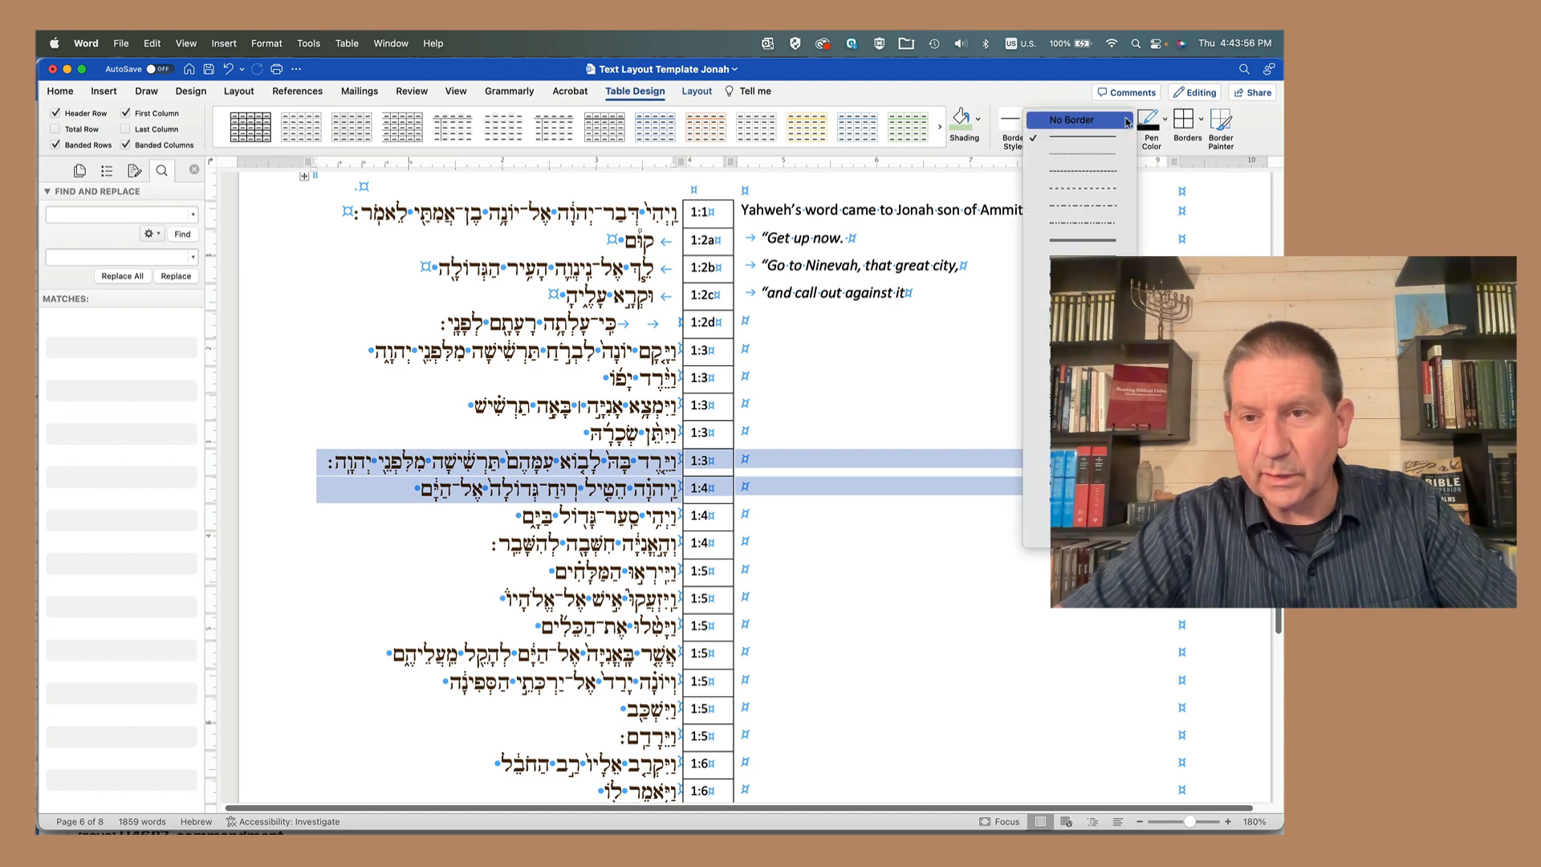
{"action": "left_click", "coordinate": [1122, 242]}
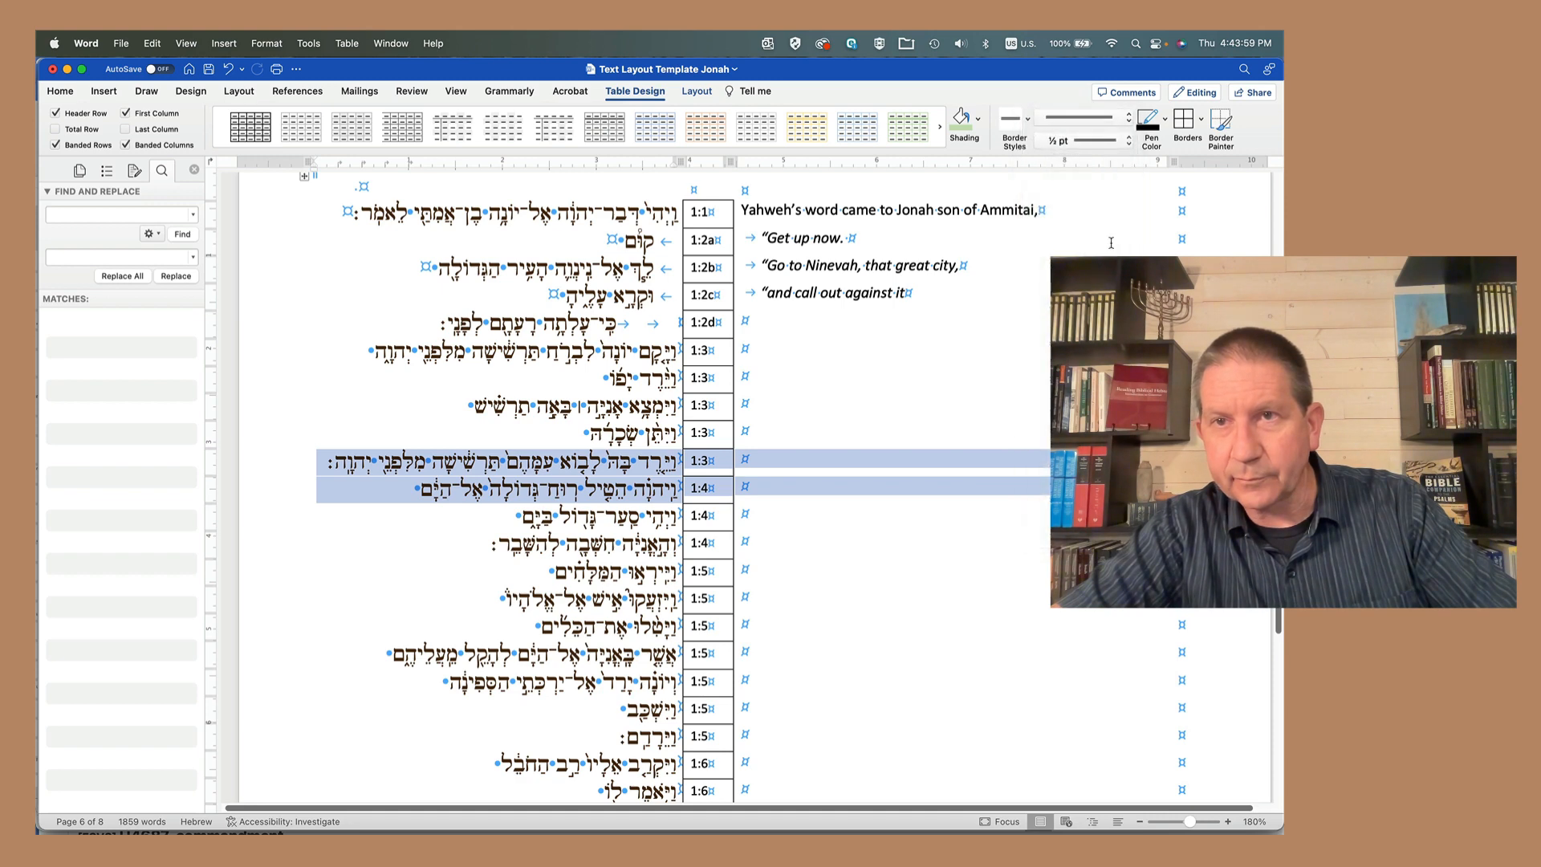
{"action": "left_click", "coordinate": [1201, 119]}
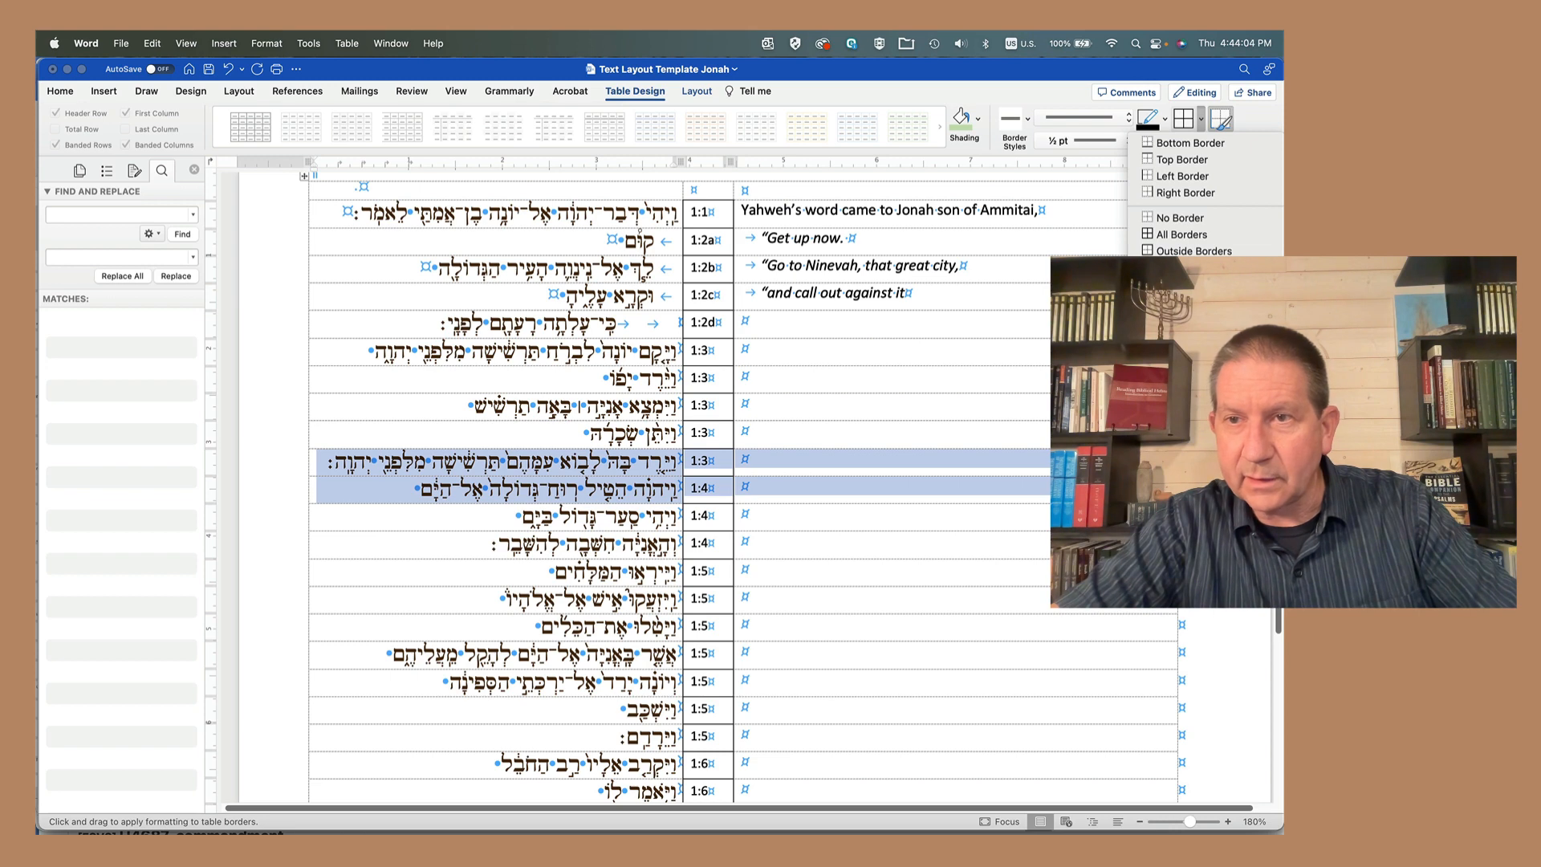
{"action": "left_click", "coordinate": [1197, 293]}
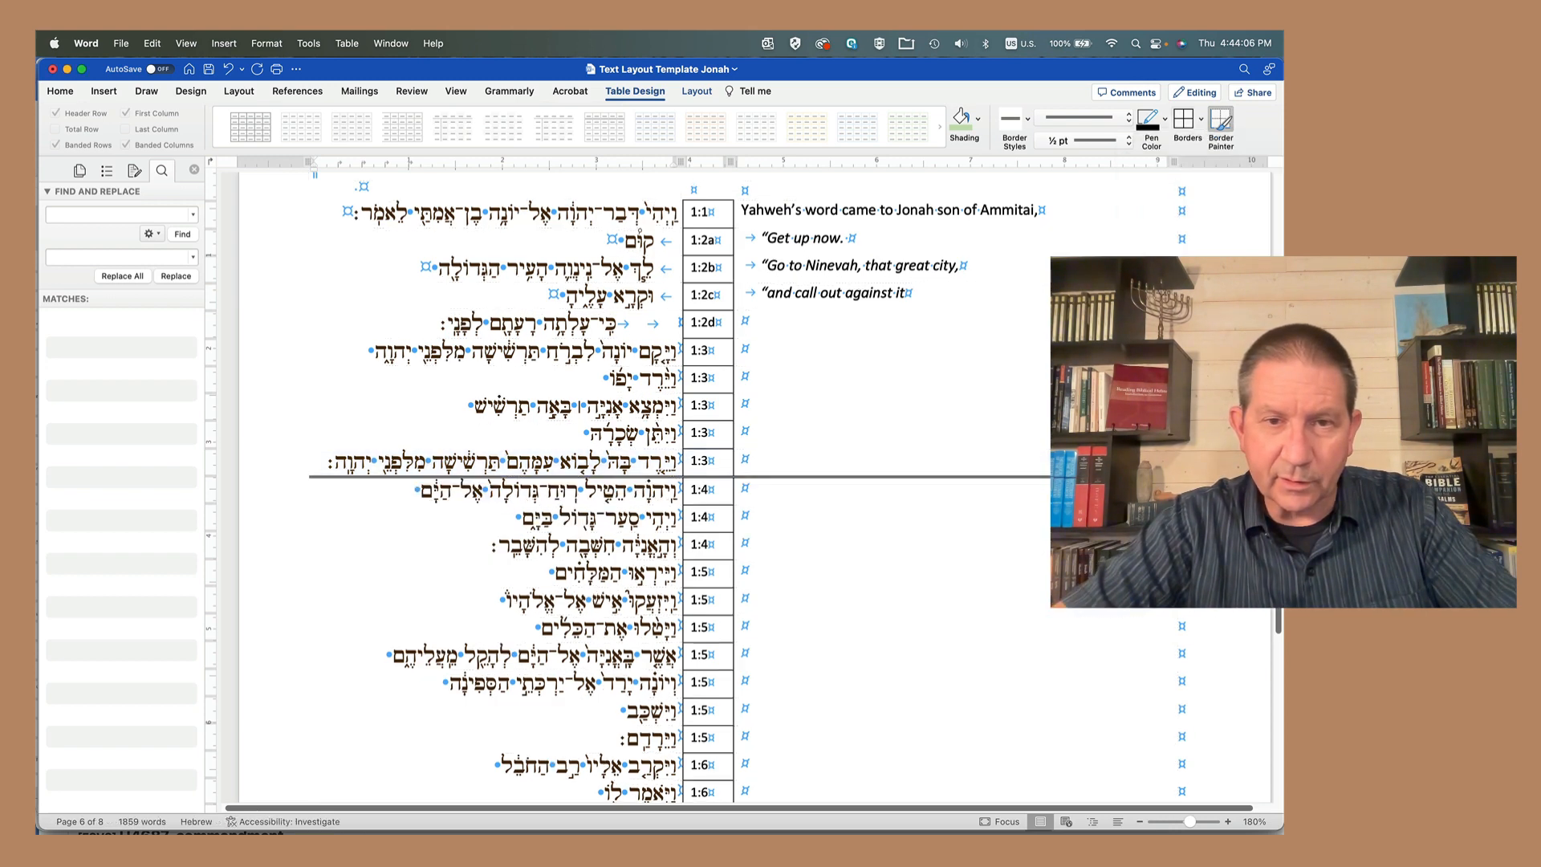
{"action": "left_click", "coordinate": [664, 487]}
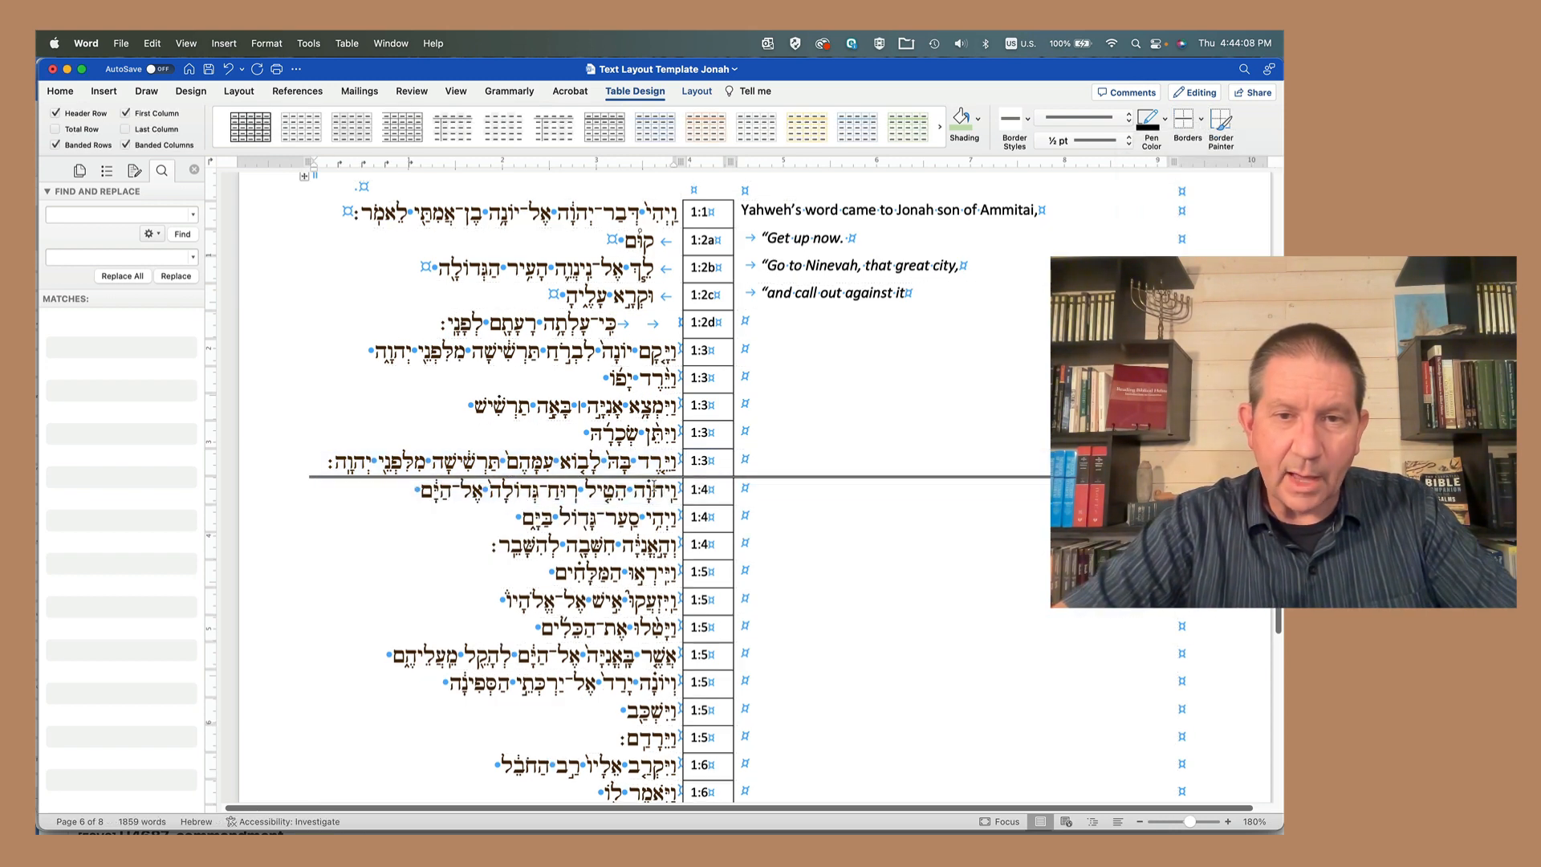
{"action": "left_click_drag", "start_coordinate": [663, 487], "coordinate": [784, 461]}
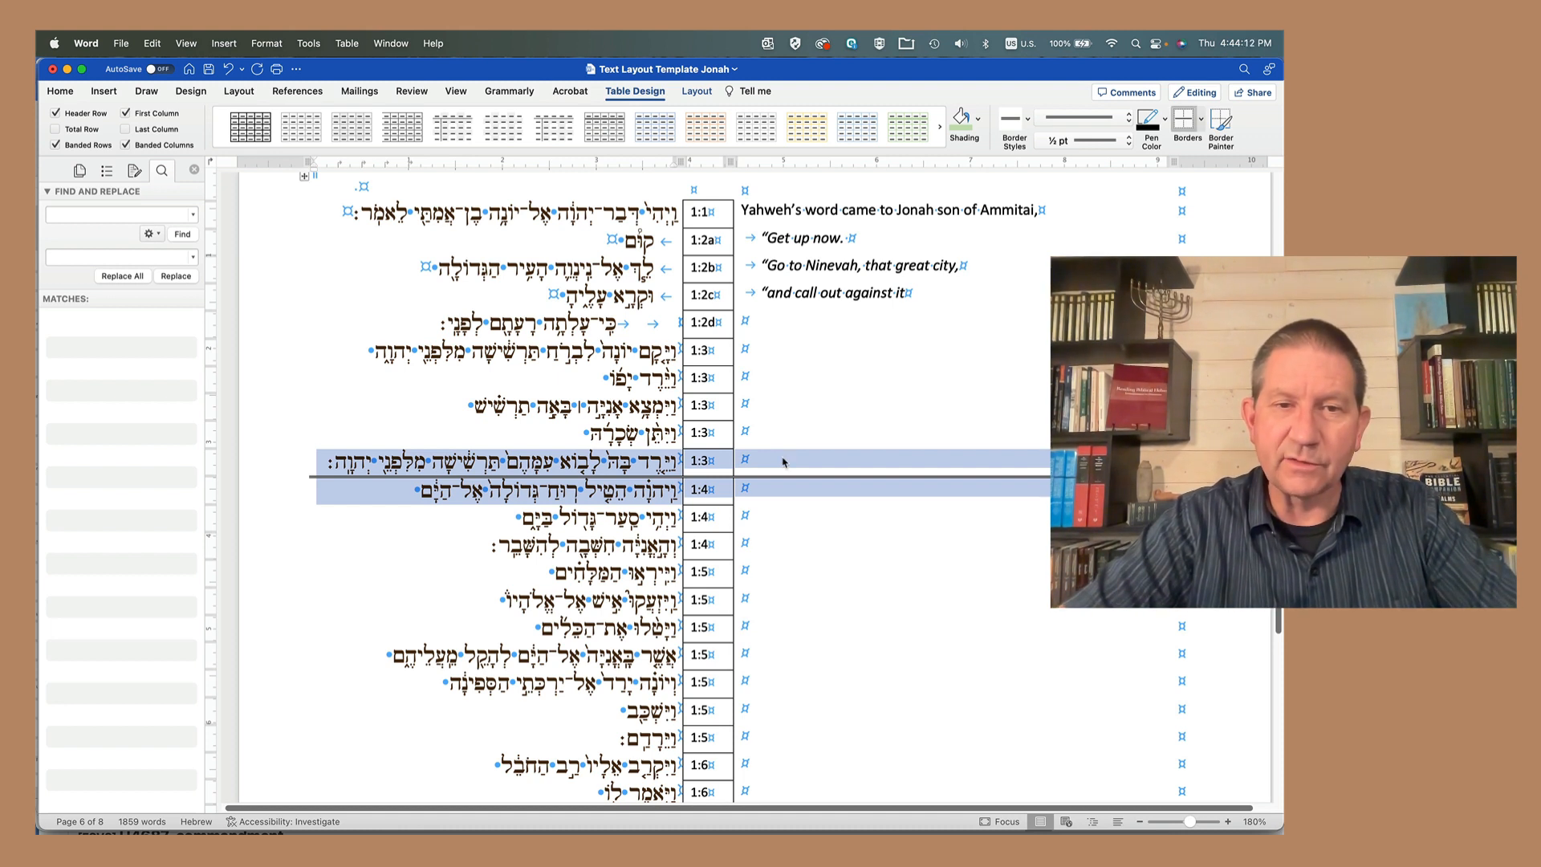
{"action": "left_click", "coordinate": [784, 461]}
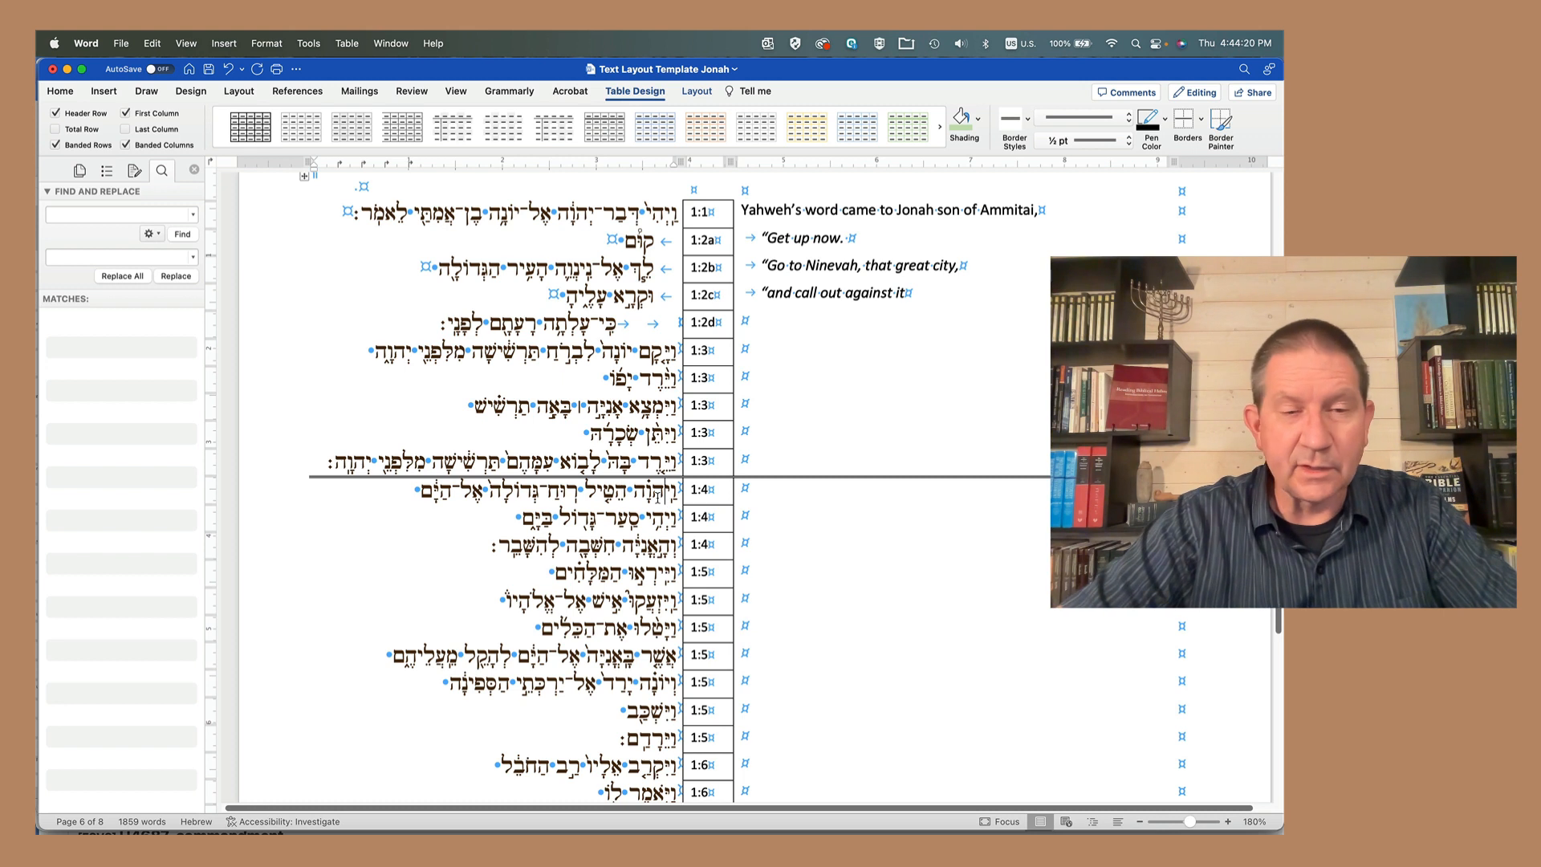
{"action": "left_click", "coordinate": [266, 496]}
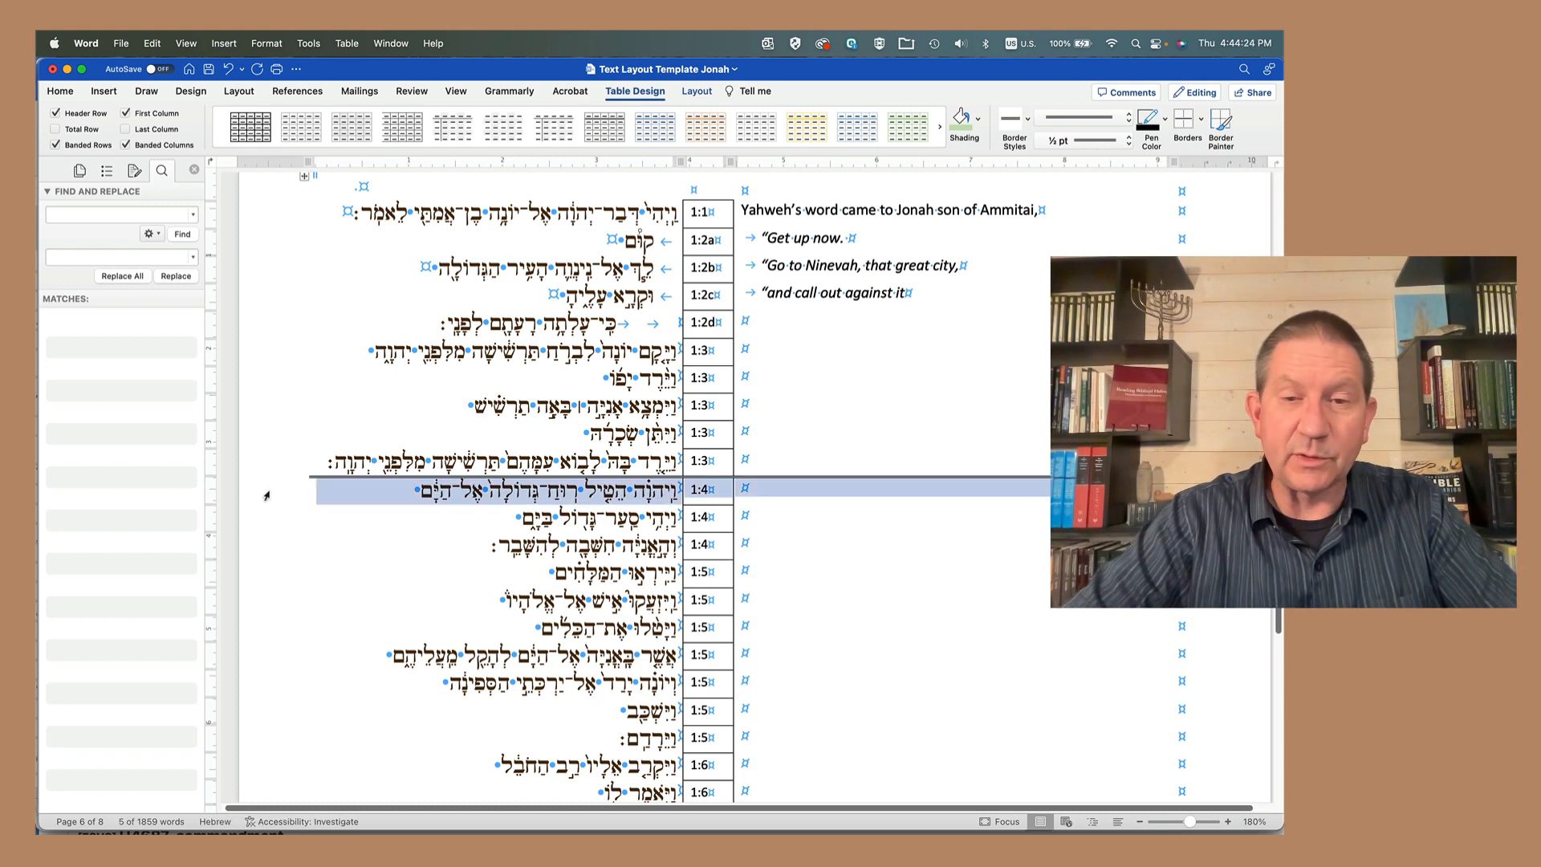
{"action": "left_click", "coordinate": [511, 491]}
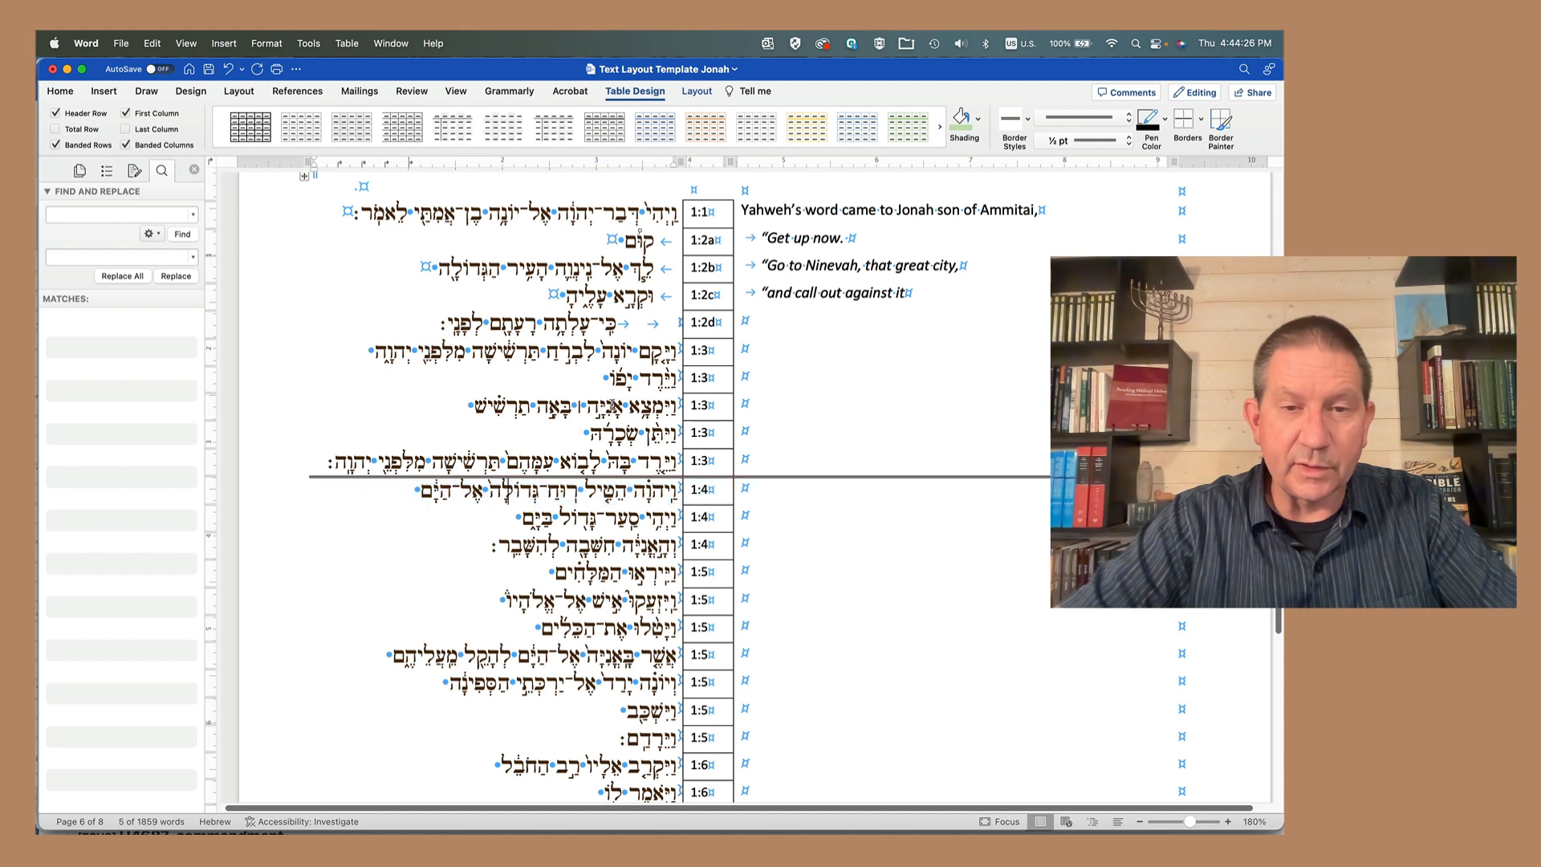
Step: Add a single-line horizontal border between the 1:2d row and the first 1:3 row in the Hebrew and translation columns
{"action": "left_click_drag", "start_coordinate": [625, 350], "coordinate": [626, 325]}
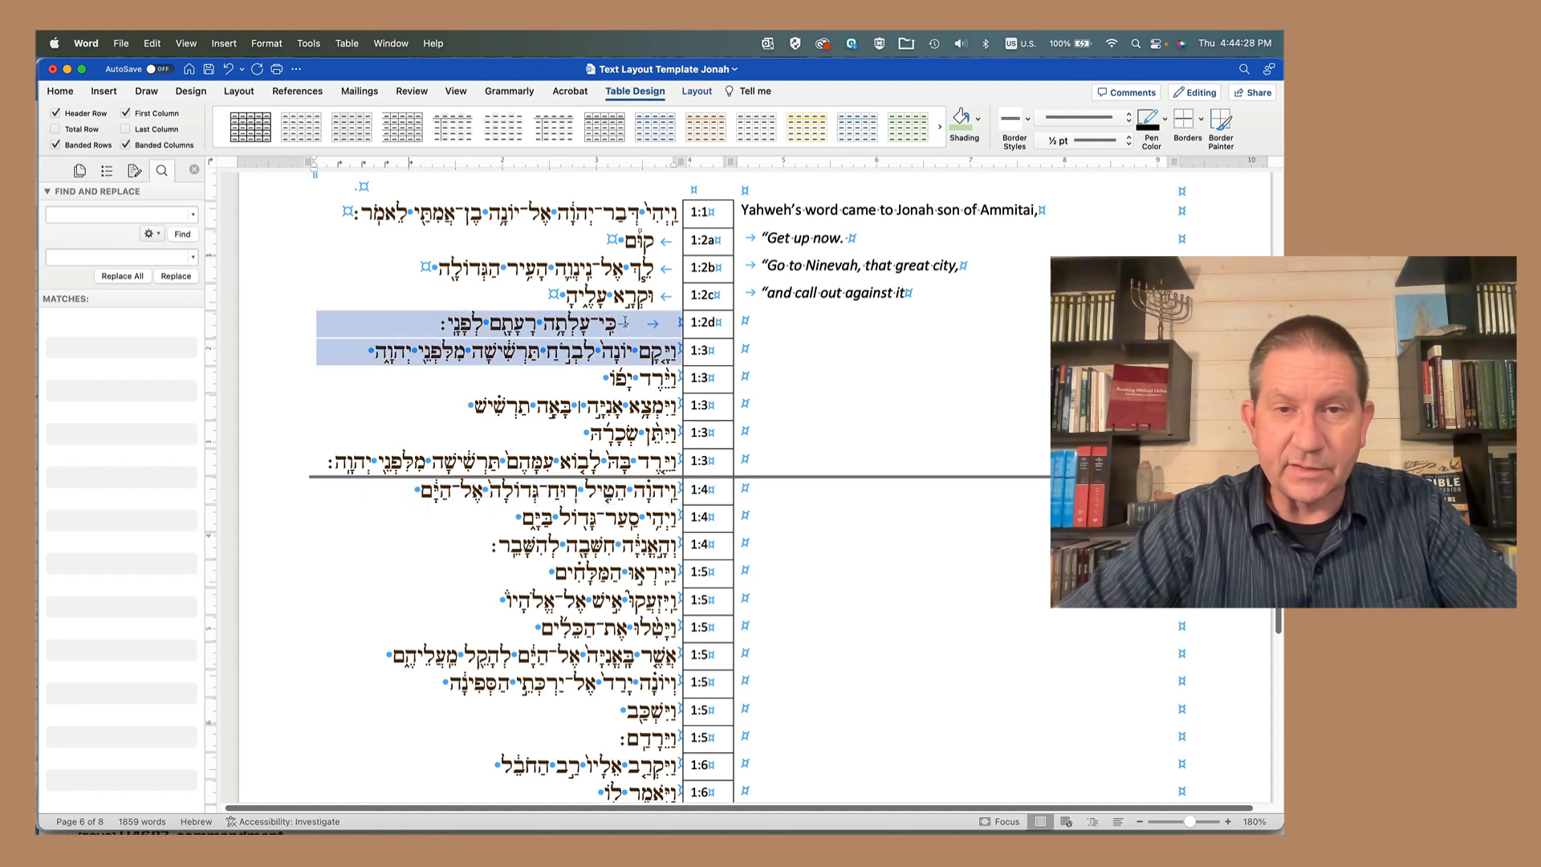
{"action": "left_click", "coordinate": [1132, 122]}
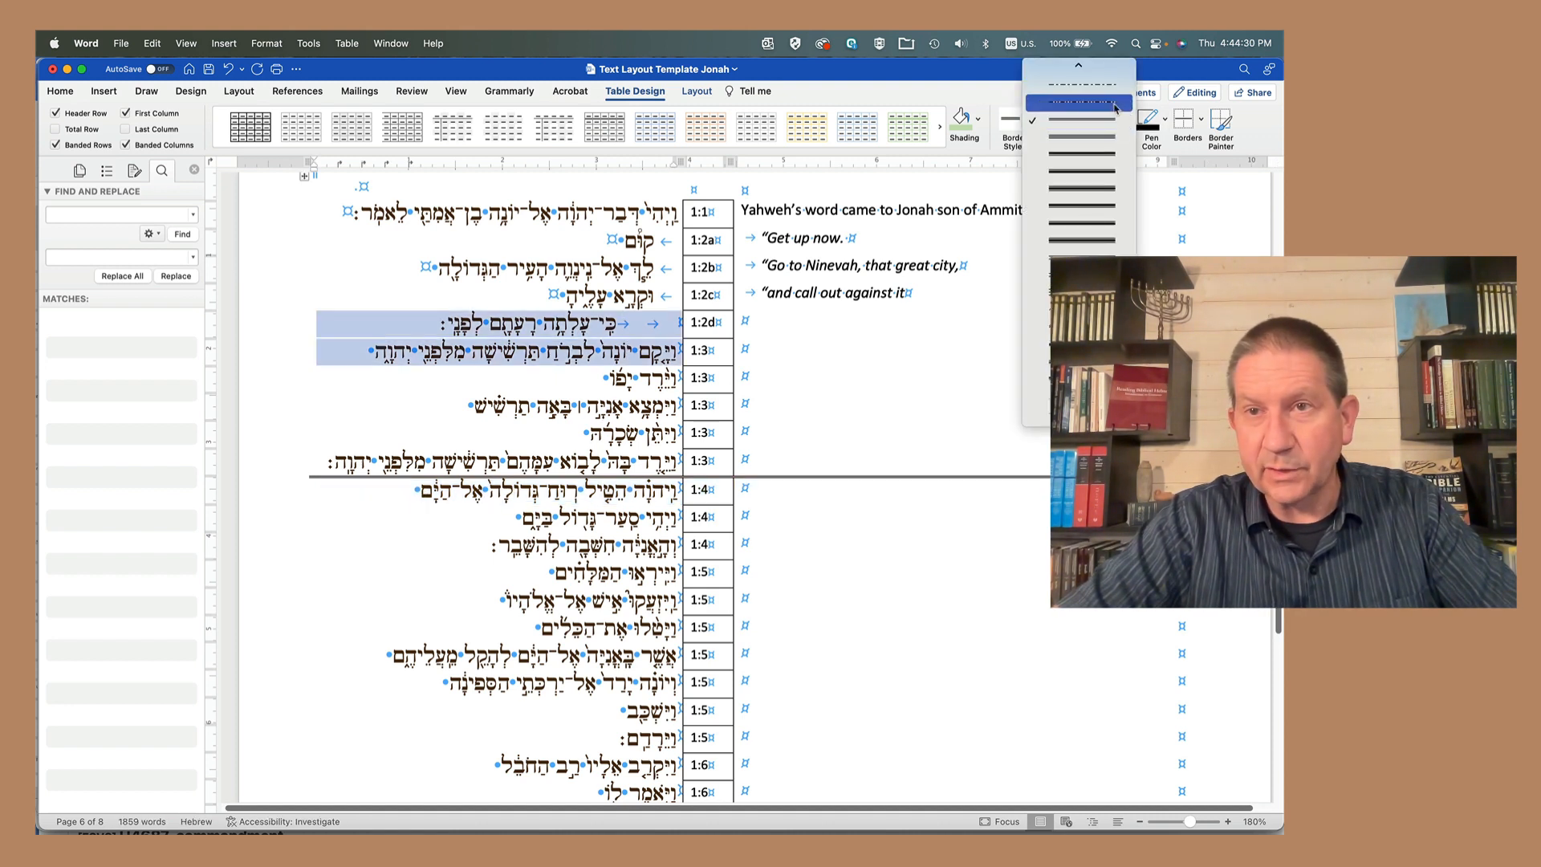
{"action": "left_click", "coordinate": [1102, 71]}
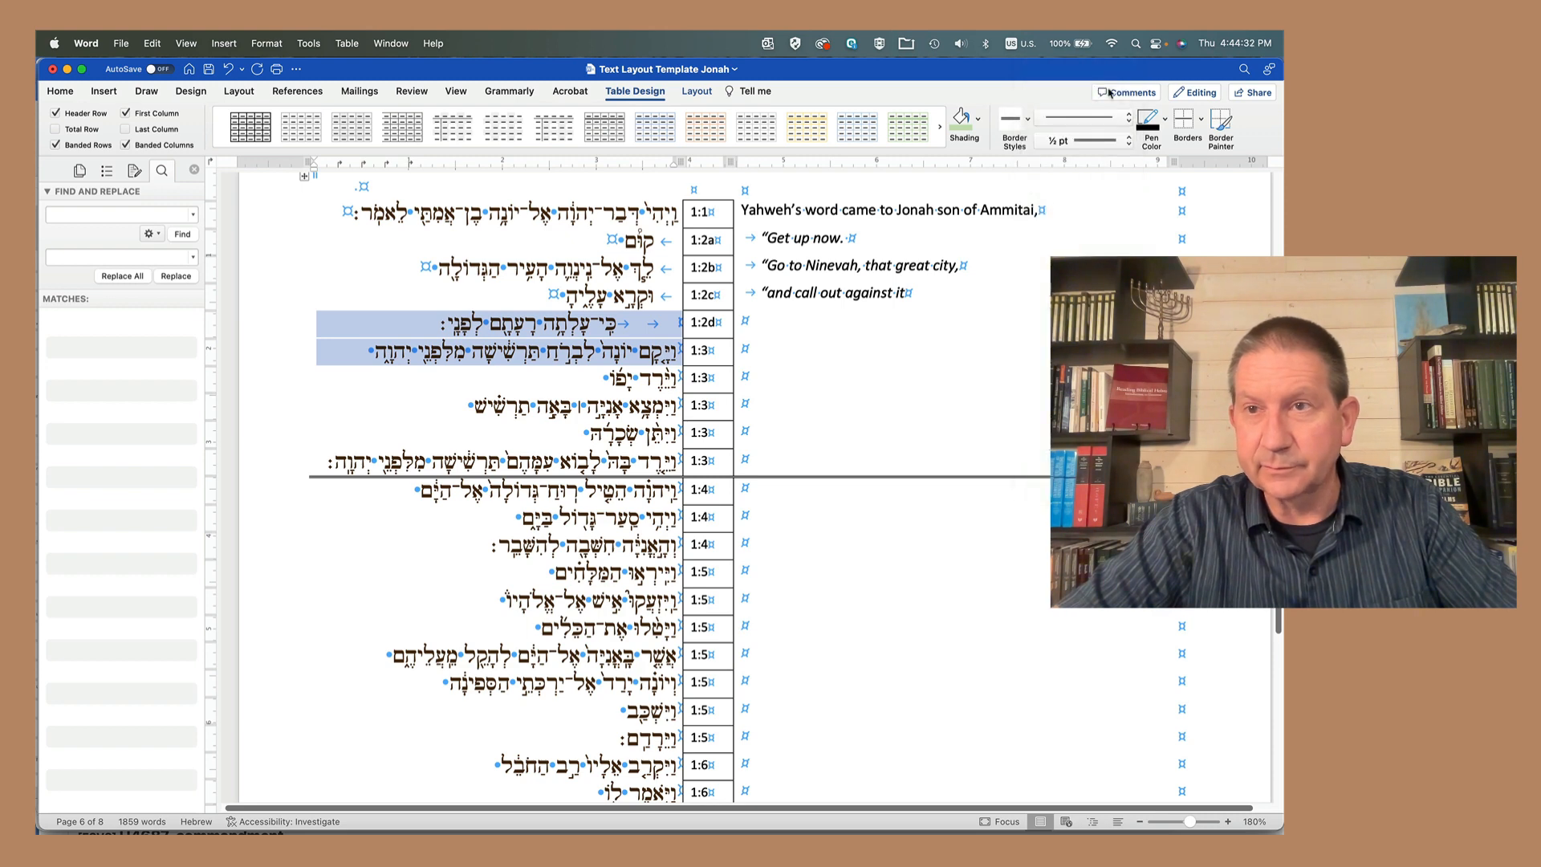
{"action": "left_click_drag", "start_coordinate": [778, 354], "coordinate": [783, 331]}
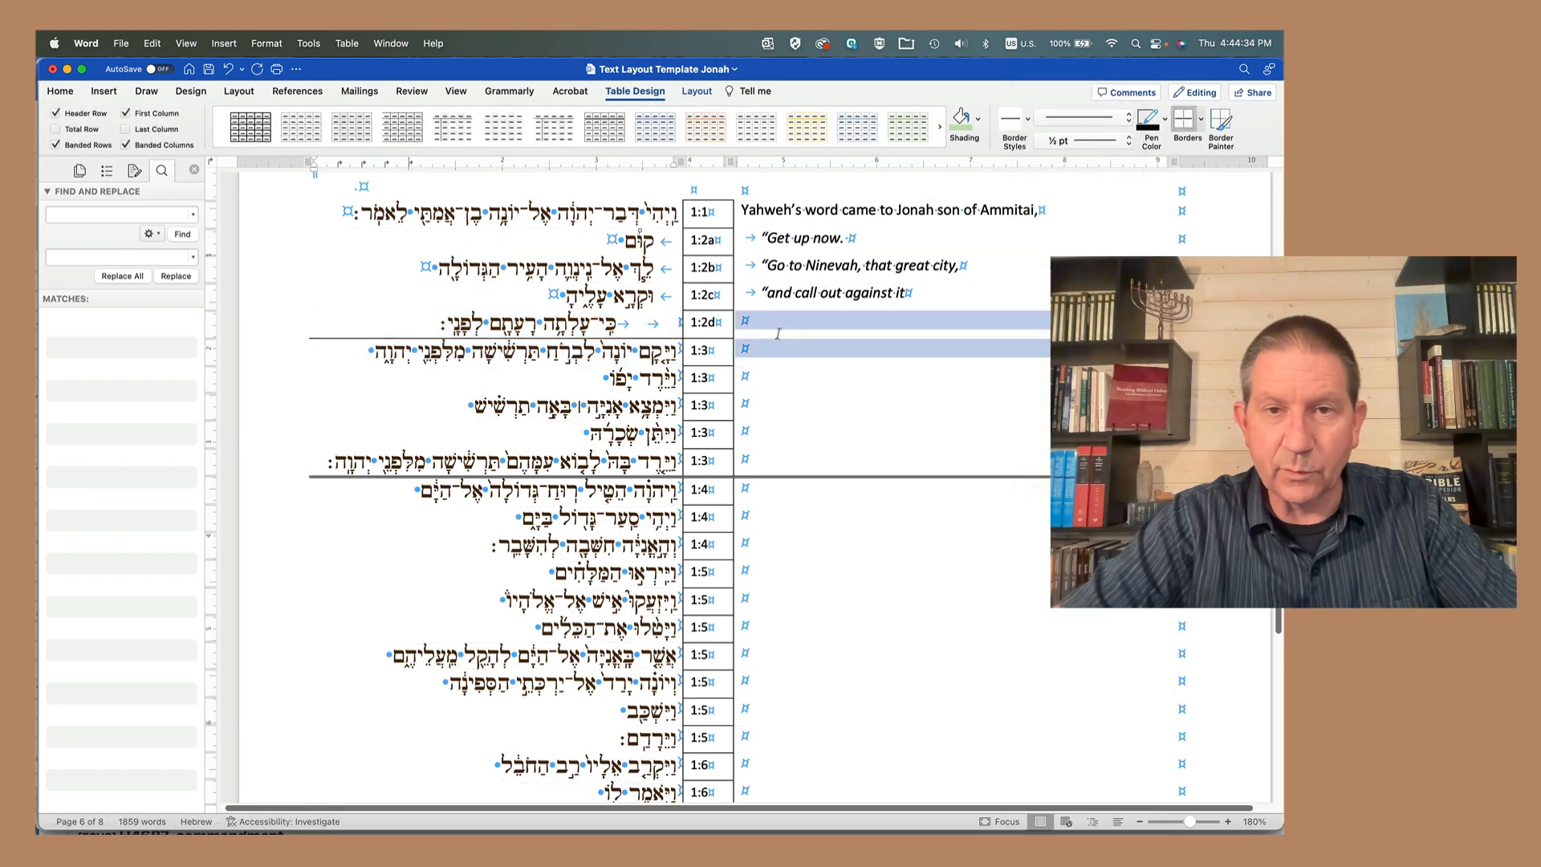
{"action": "left_click", "coordinate": [1188, 120]}
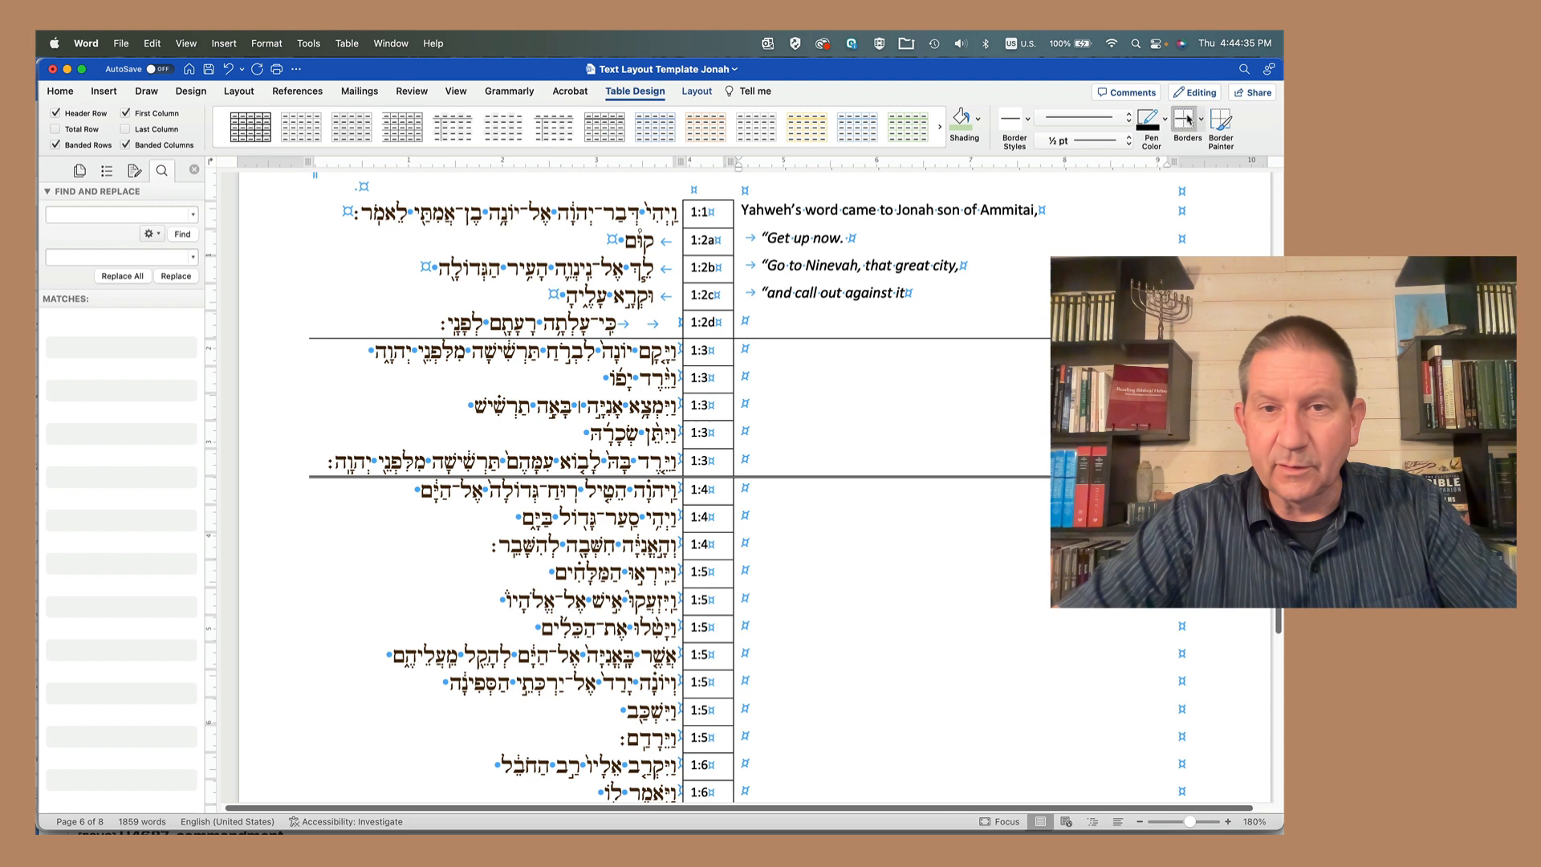
{"action": "left_click", "coordinate": [891, 358]}
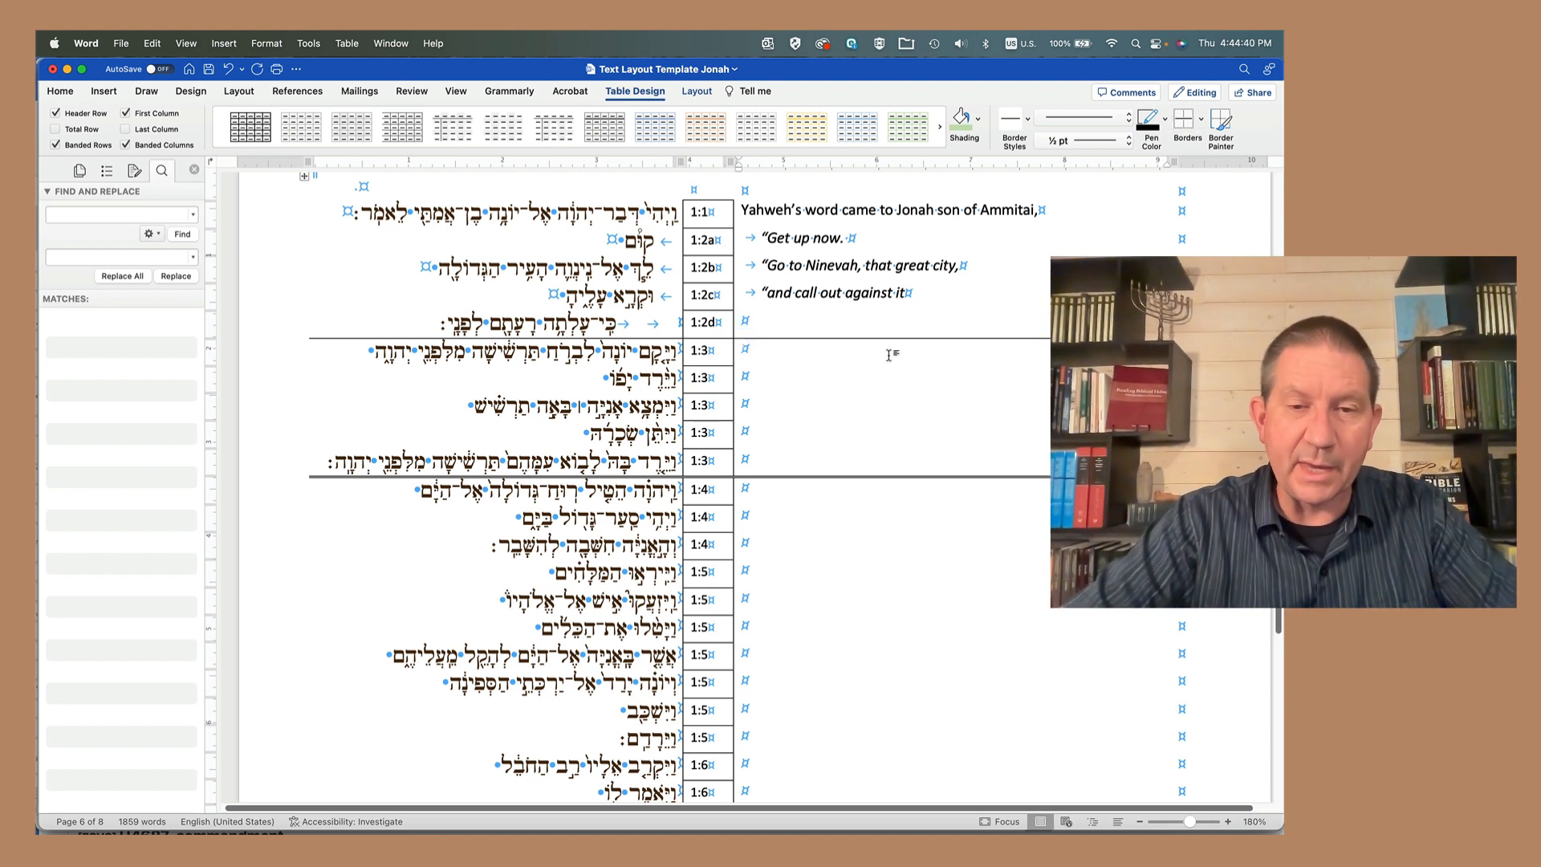
{"action": "scroll", "coordinate": [607, 536], "scroll_direction": "down", "scroll_amount": 1}
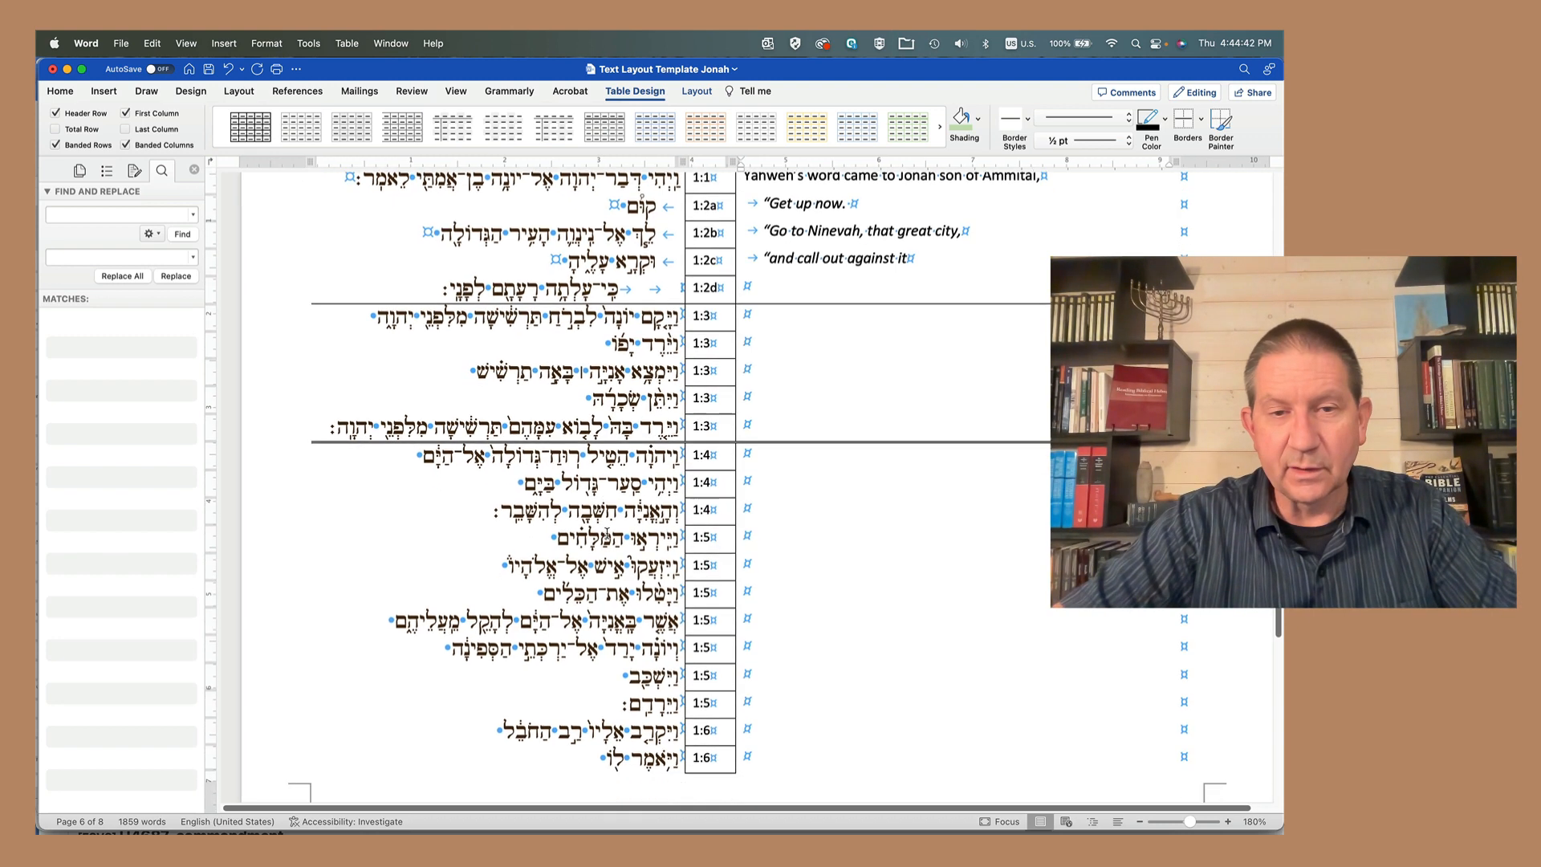
{"action": "scroll", "coordinate": [608, 534], "scroll_direction": "down", "scroll_amount": 1}
{"action": "mouse_move", "coordinate": [681, 454]}
{"action": "left_mouse_down"}
{"action": "mouse_move", "coordinate": [648, 452]}
{"action": "mouse_move", "coordinate": [667, 452]}
{"action": "left_mouse_up"}
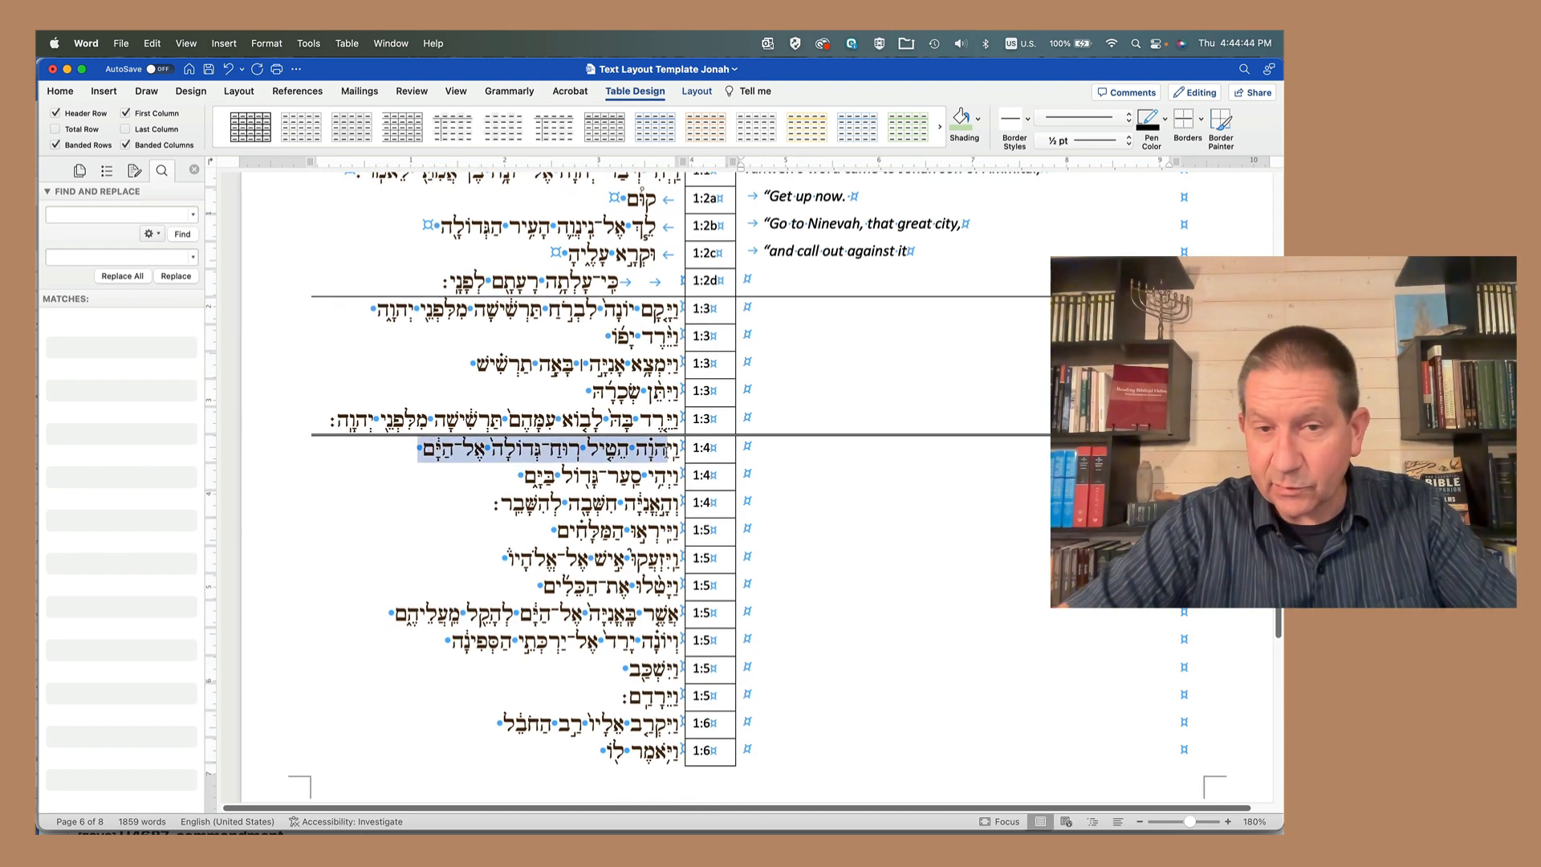
{"action": "left_click", "coordinate": [674, 454]}
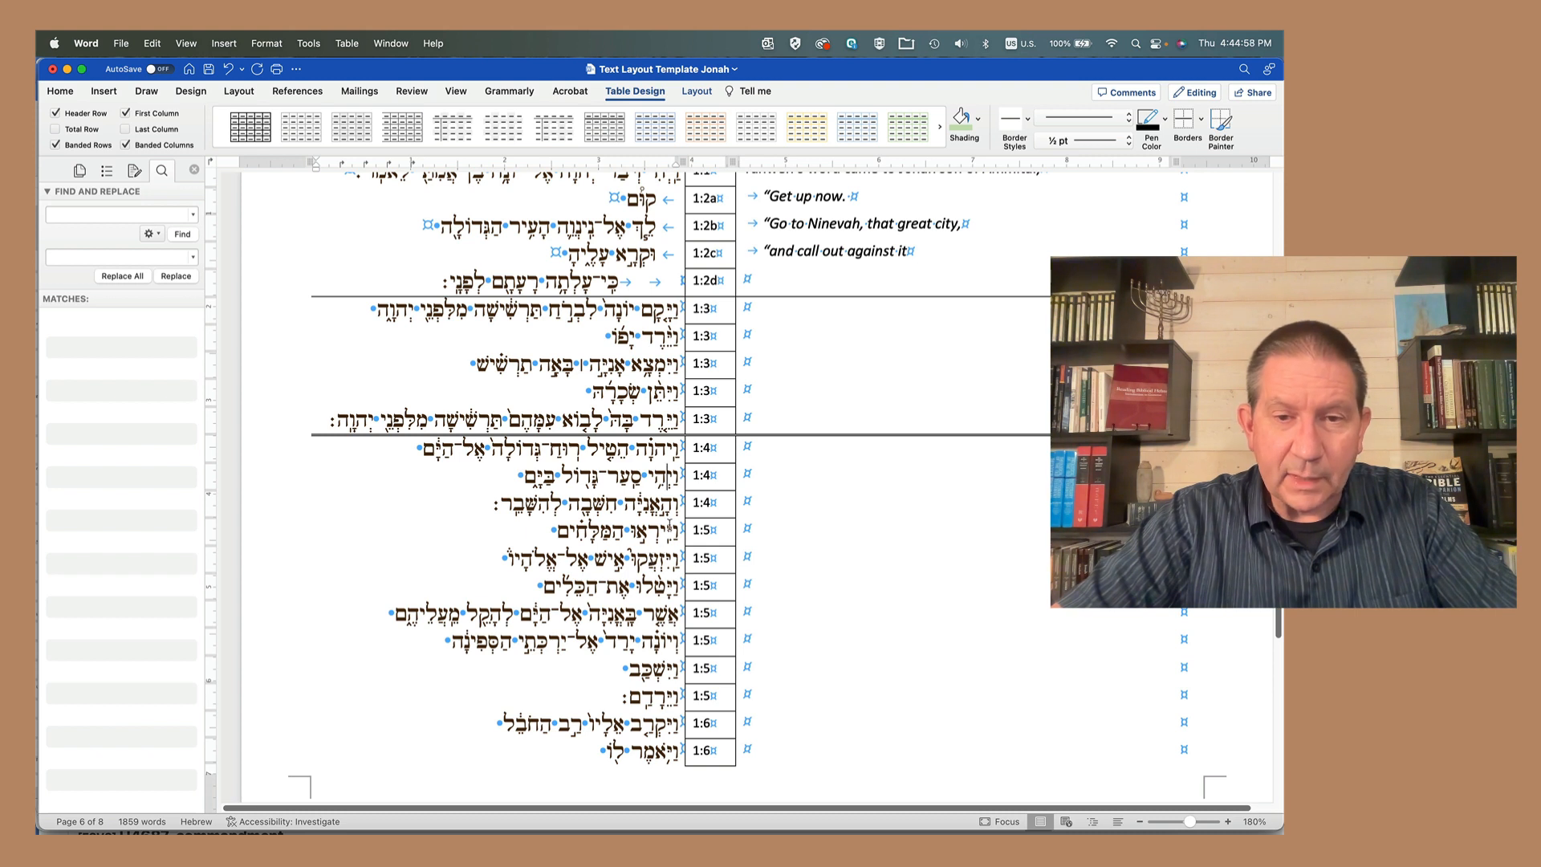
{"action": "left_click_drag", "start_coordinate": [601, 503], "coordinate": [675, 506]}
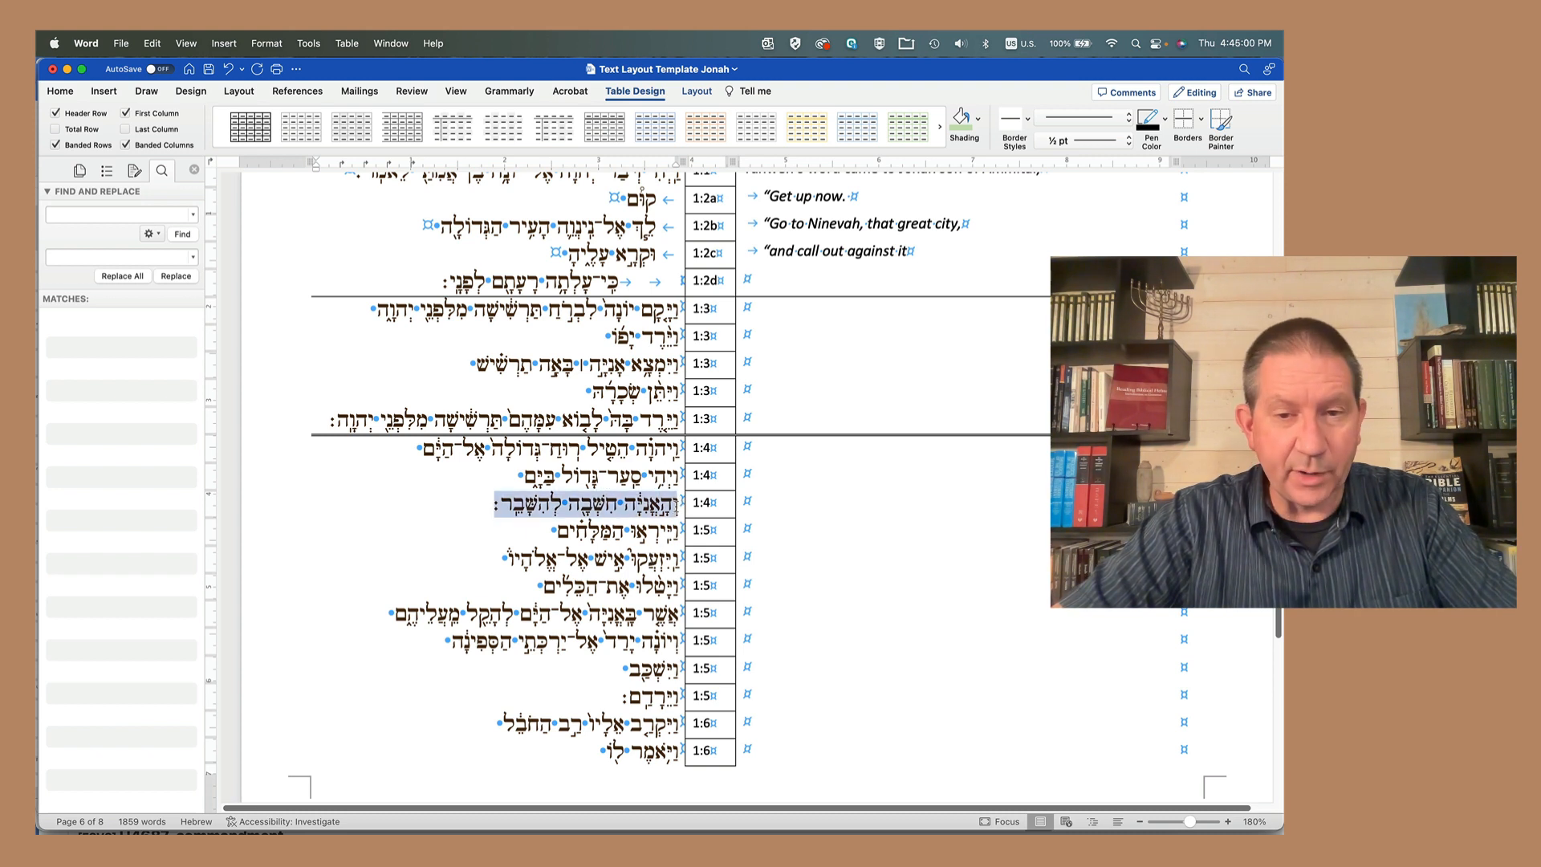
{"action": "left_click", "coordinate": [681, 506]}
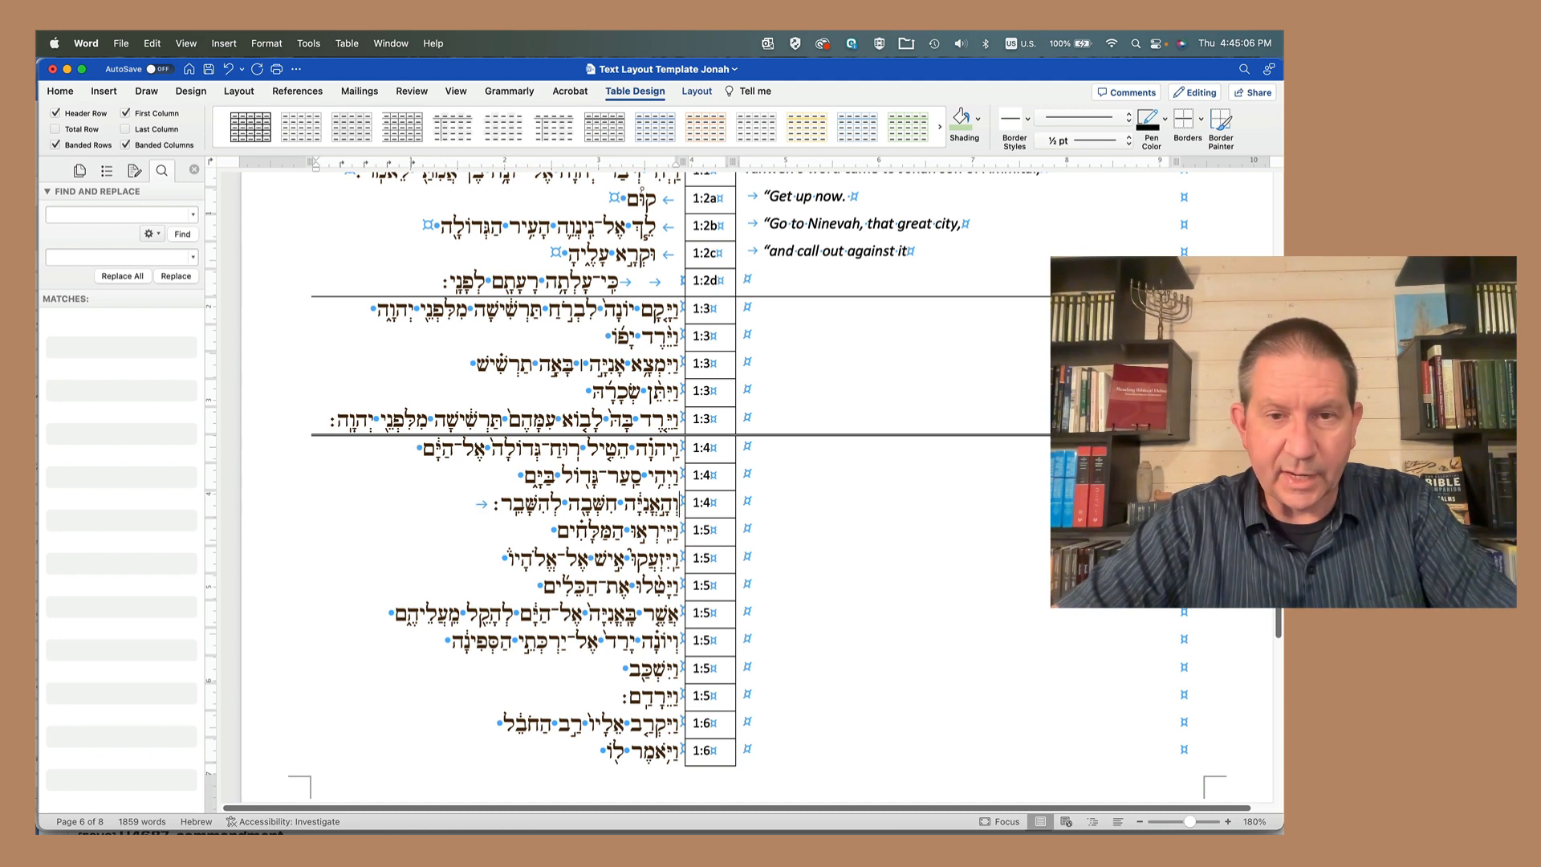
{"action": "key", "text": "Right"}
{"action": "key", "text": "Tab"}
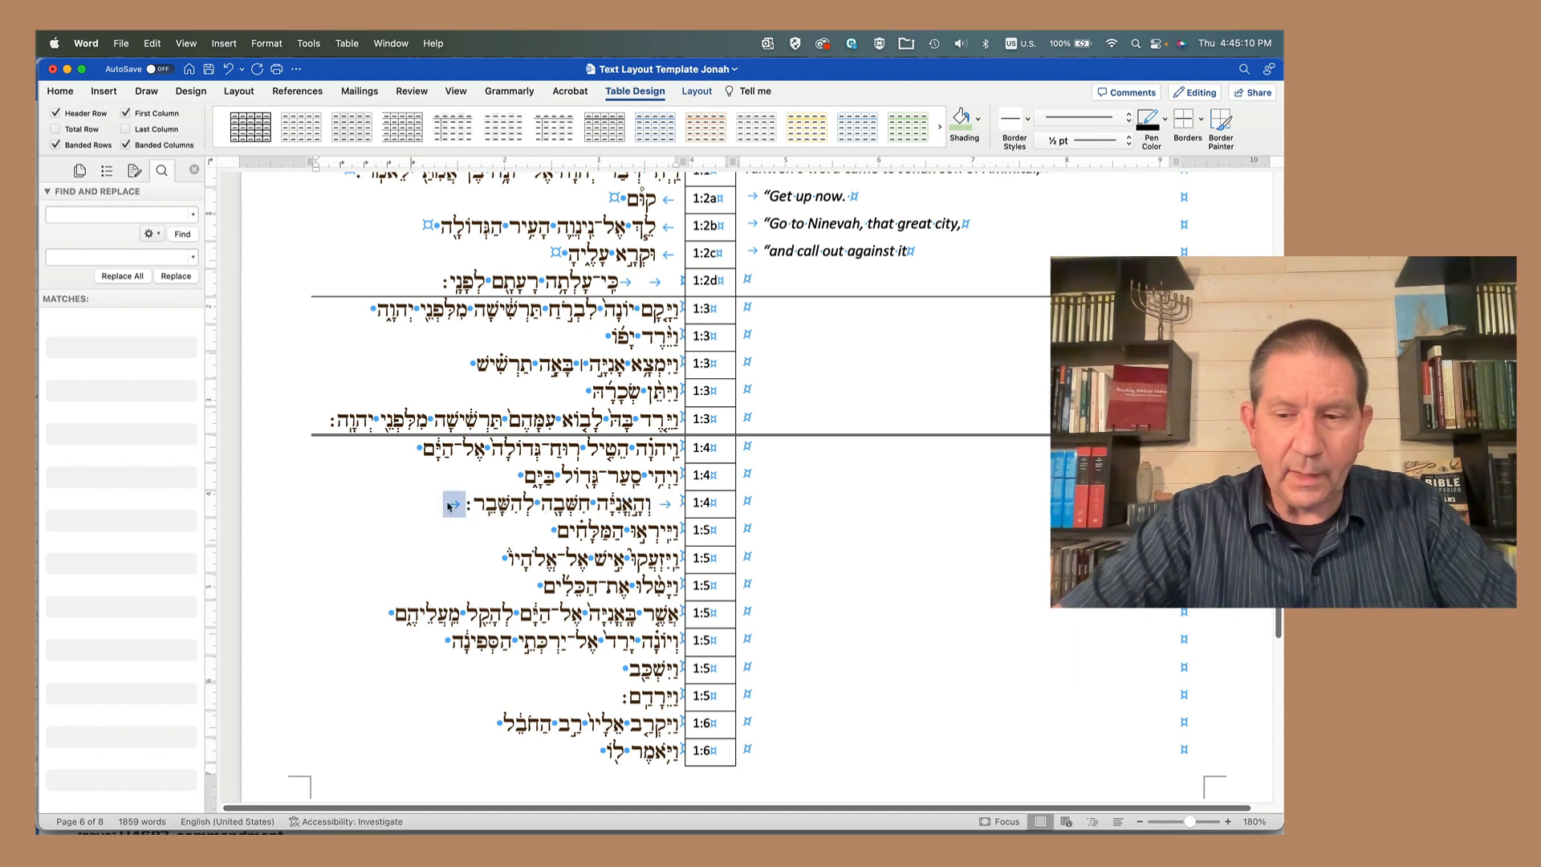
{"action": "key", "text": "BackSpace"}
Step: Indent the last 1:4 Hebrew clause, the one above the first 1:5 row, by one tab stop
{"action": "key", "text": "Down"}
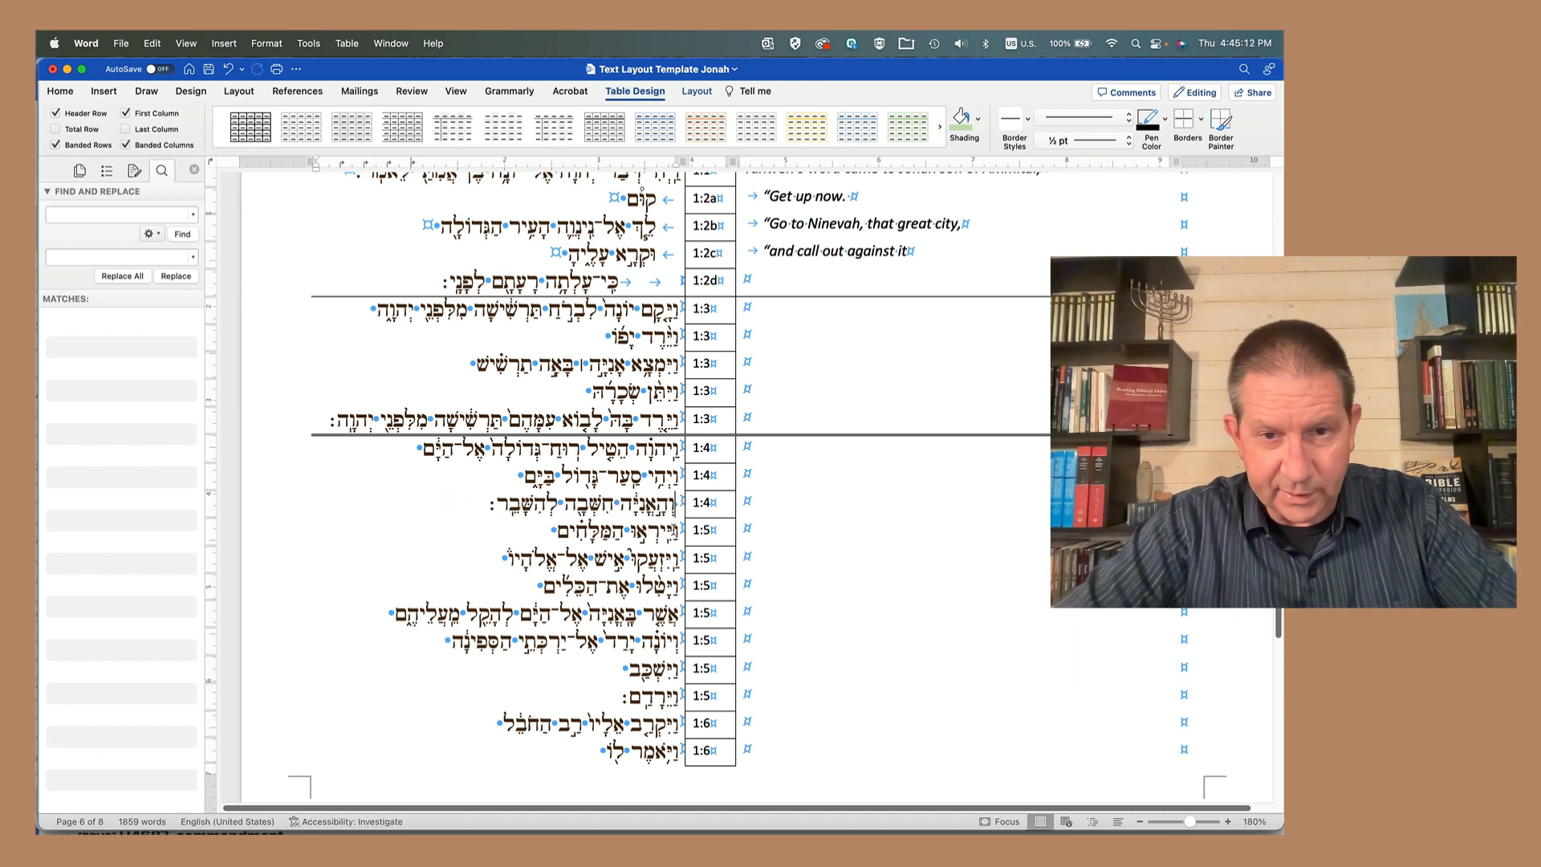
{"action": "key", "text": "Up"}
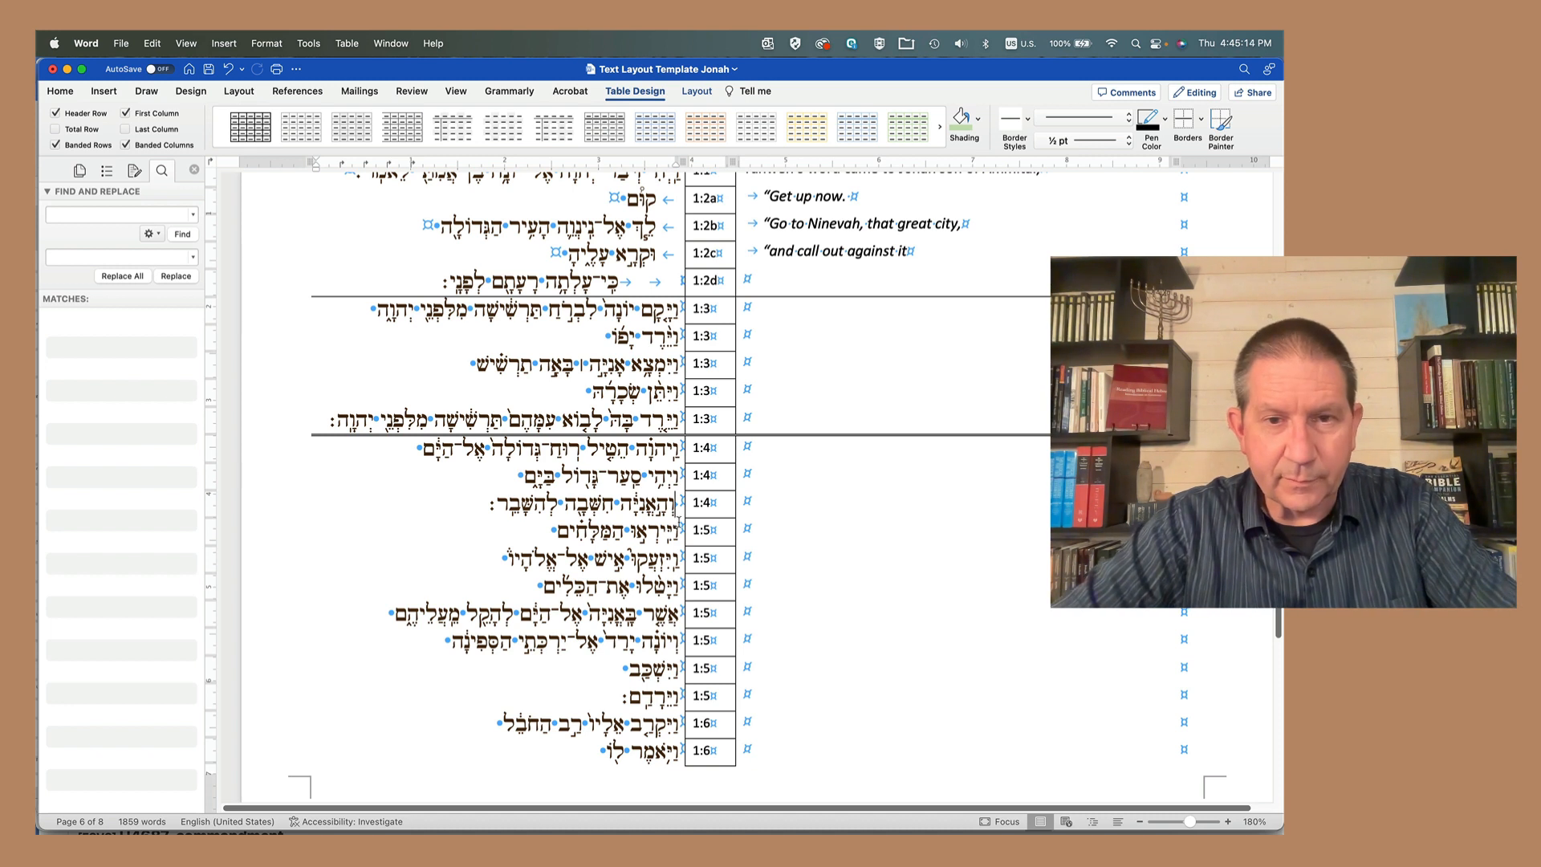
{"action": "key", "text": "Tab"}
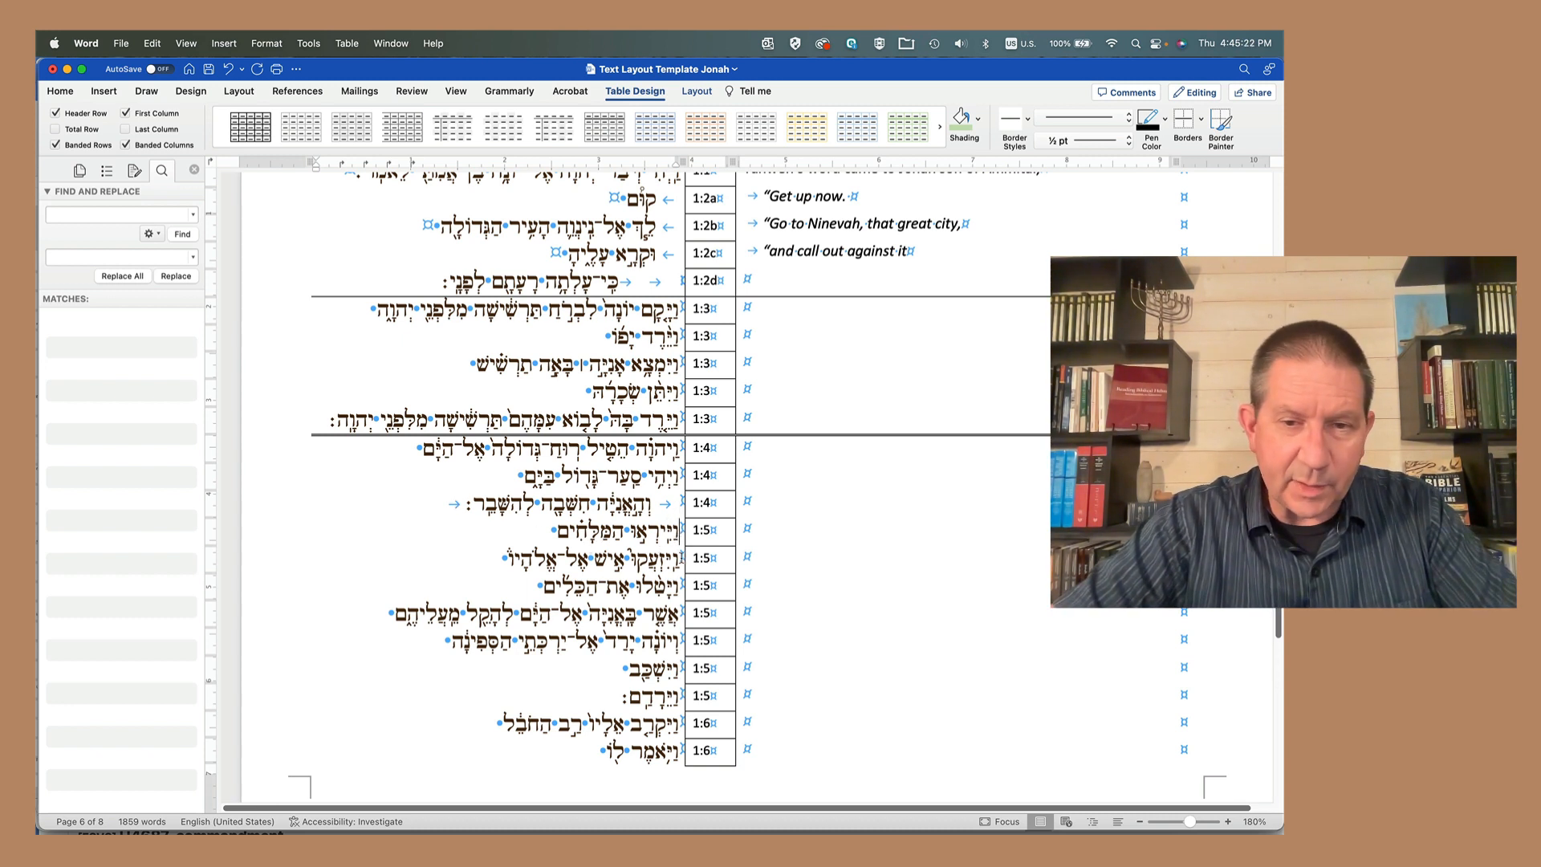
Step: Indent the fourth 1:5 Hebrew clause, the one beginning with אשר, by one tab stop
{"action": "left_click", "coordinate": [682, 584]}
{"action": "left_click", "coordinate": [680, 613]}
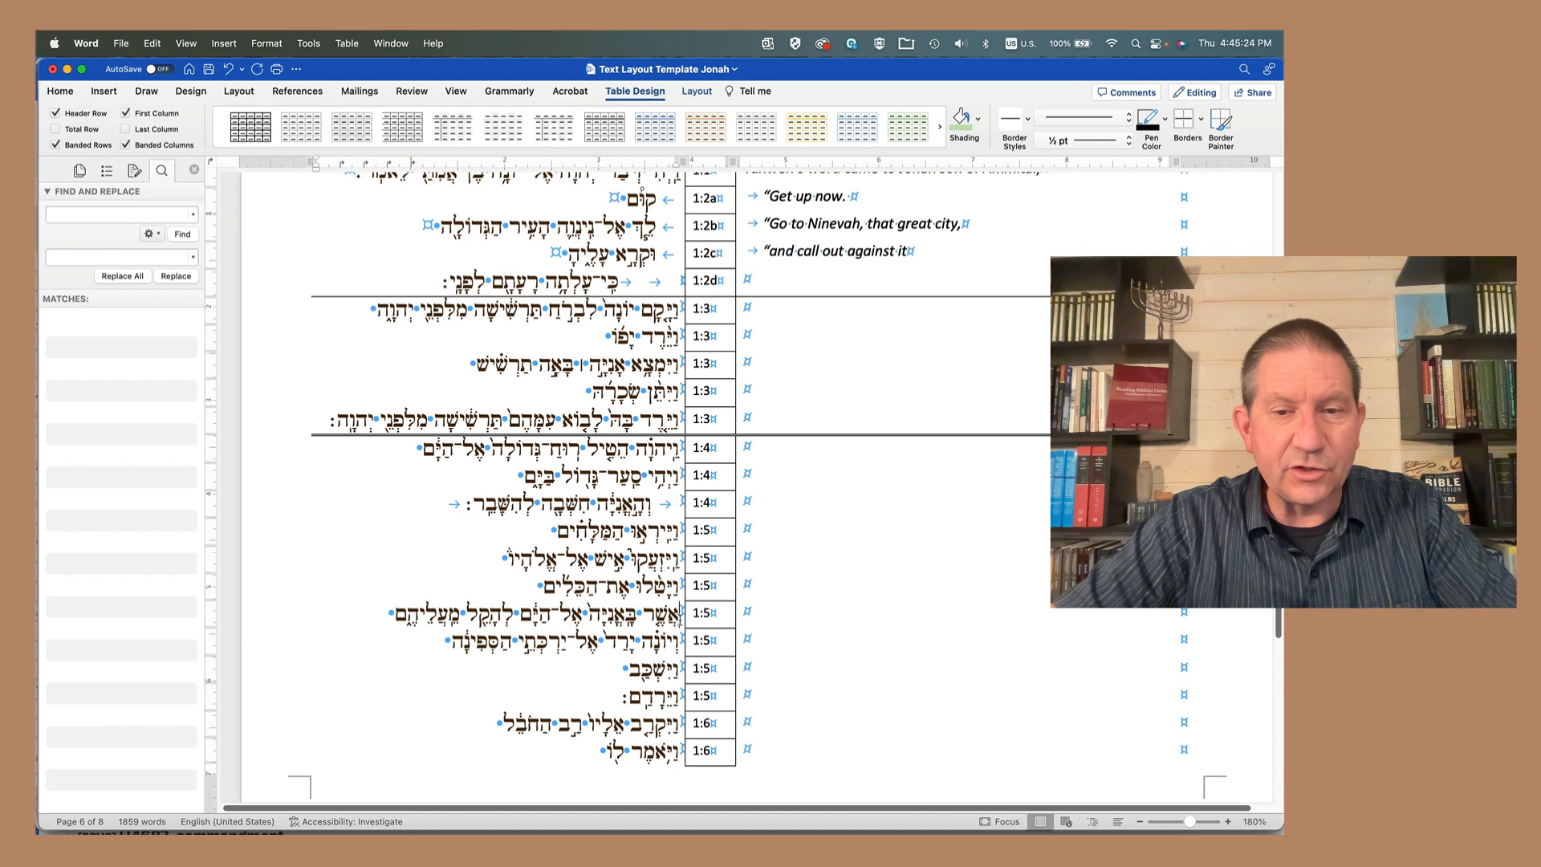
{"action": "key", "text": "alt+Tab"}
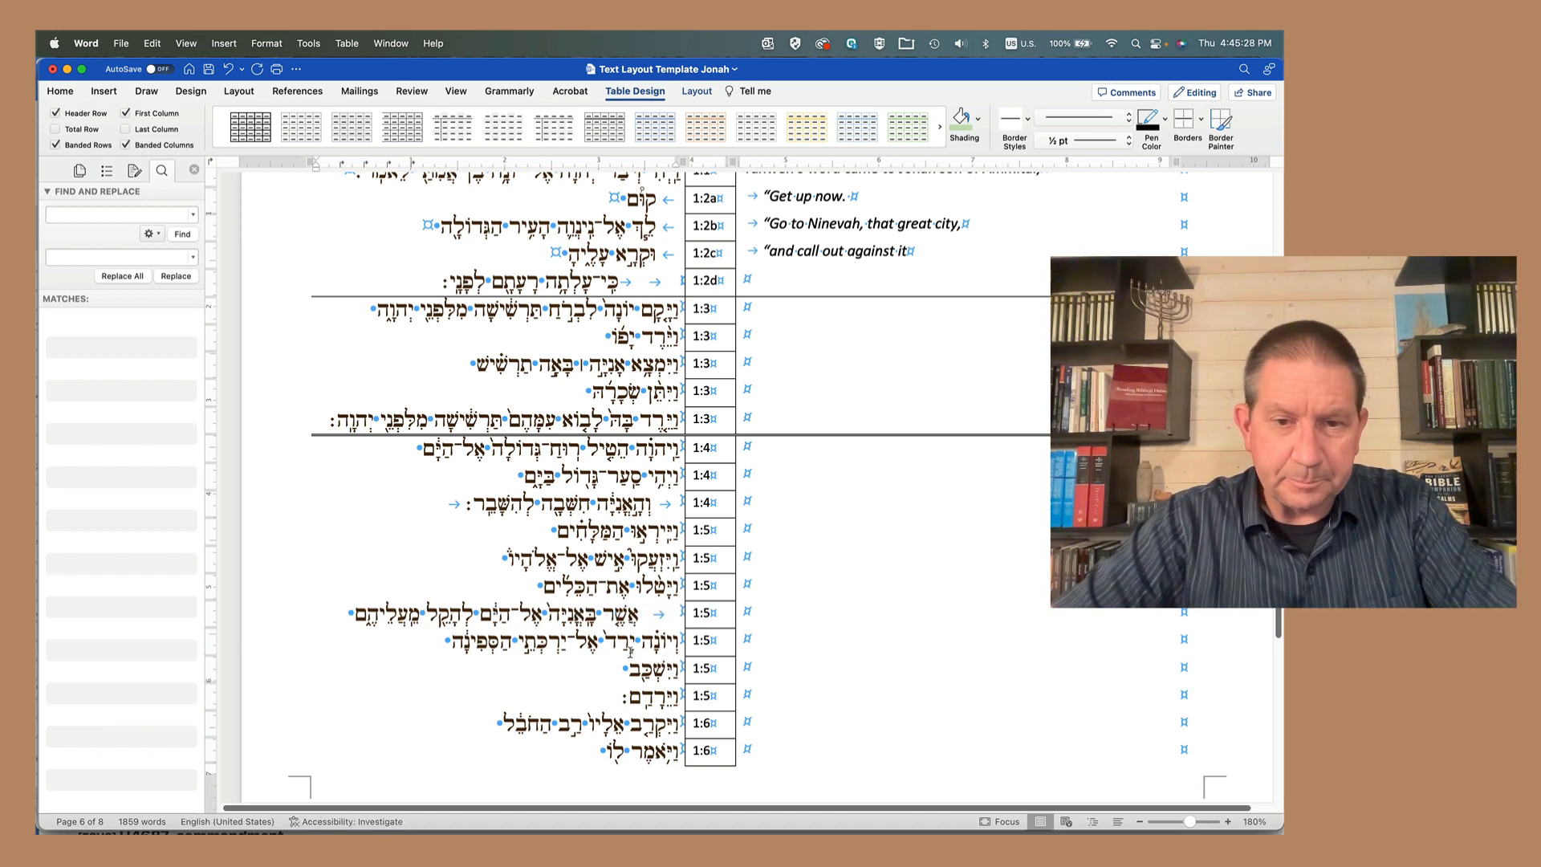
{"action": "left_click", "coordinate": [679, 647]}
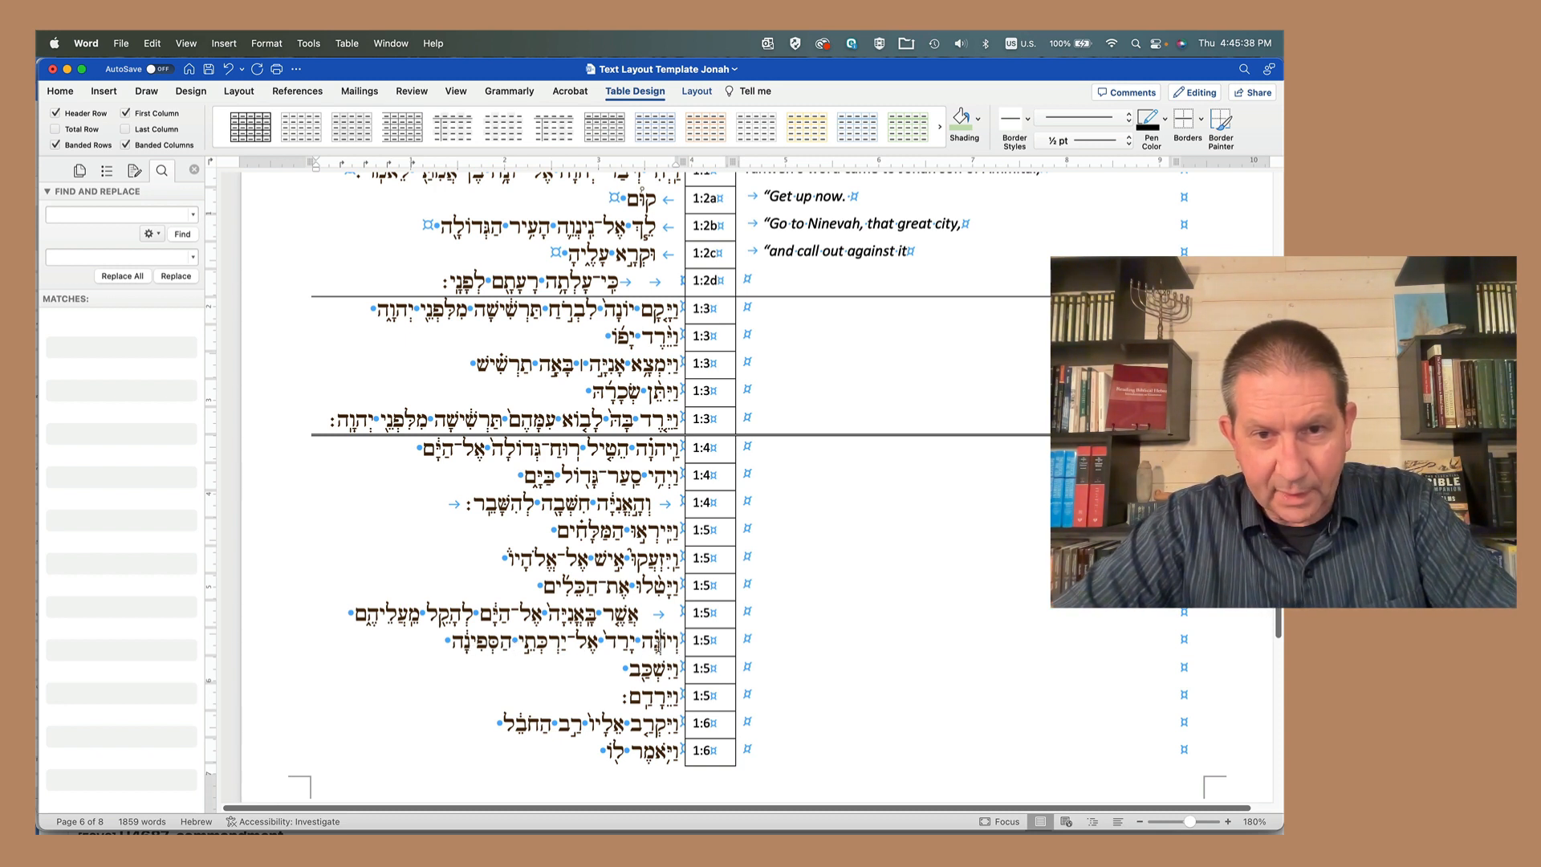
{"action": "double_click", "coordinate": [651, 640]}
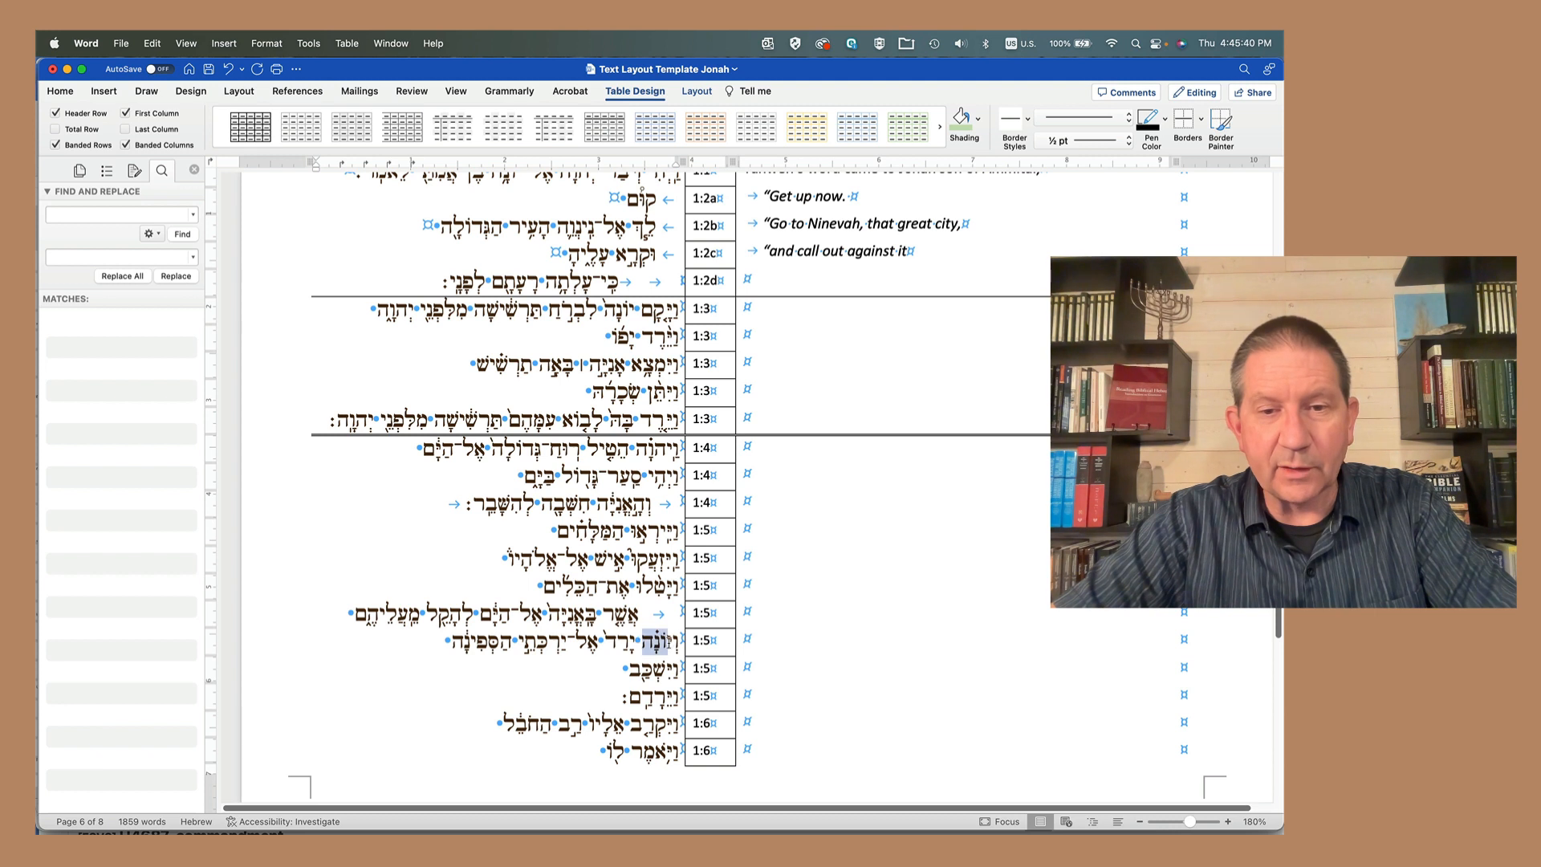
{"action": "left_click", "coordinate": [678, 647]}
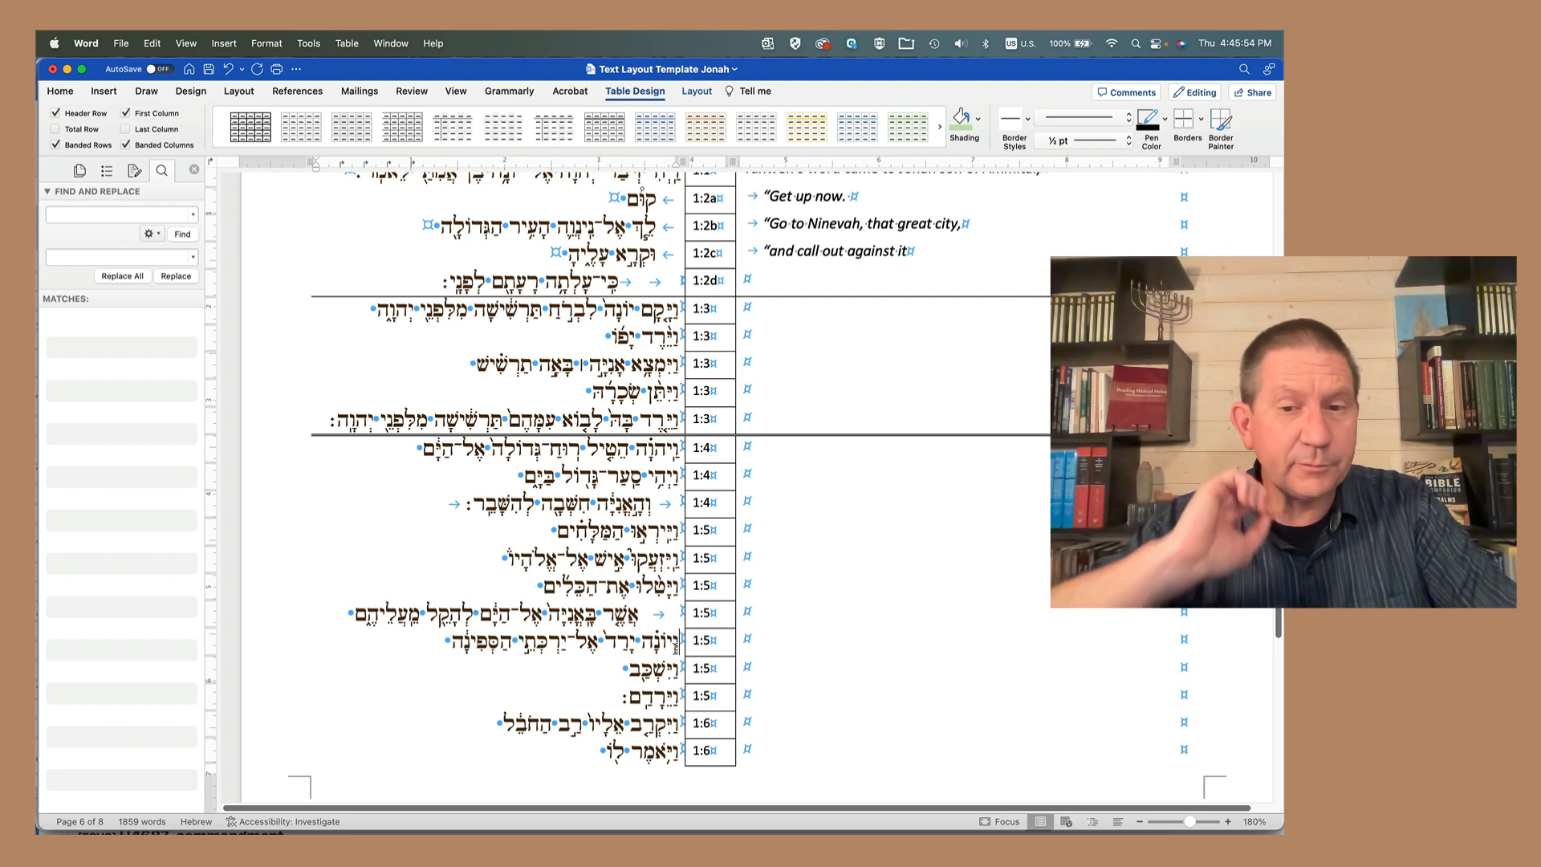
Step: Hide the nonprinting formatting marks in the document
{"action": "scroll", "coordinate": [667, 608], "scroll_direction": "up", "scroll_amount": 2}
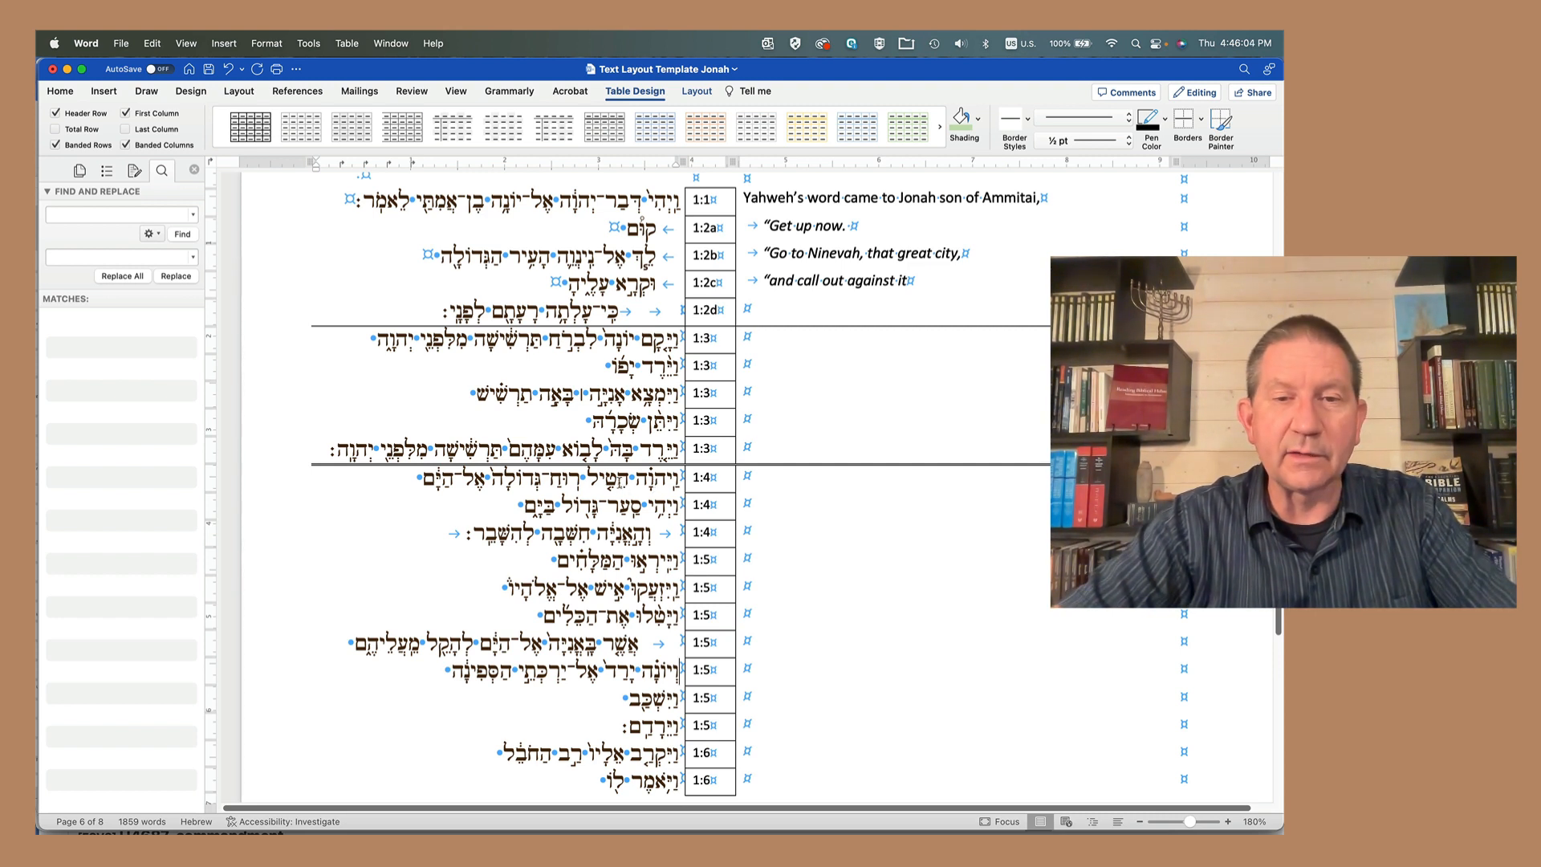
{"action": "left_click_drag", "start_coordinate": [627, 487], "coordinate": [763, 451]}
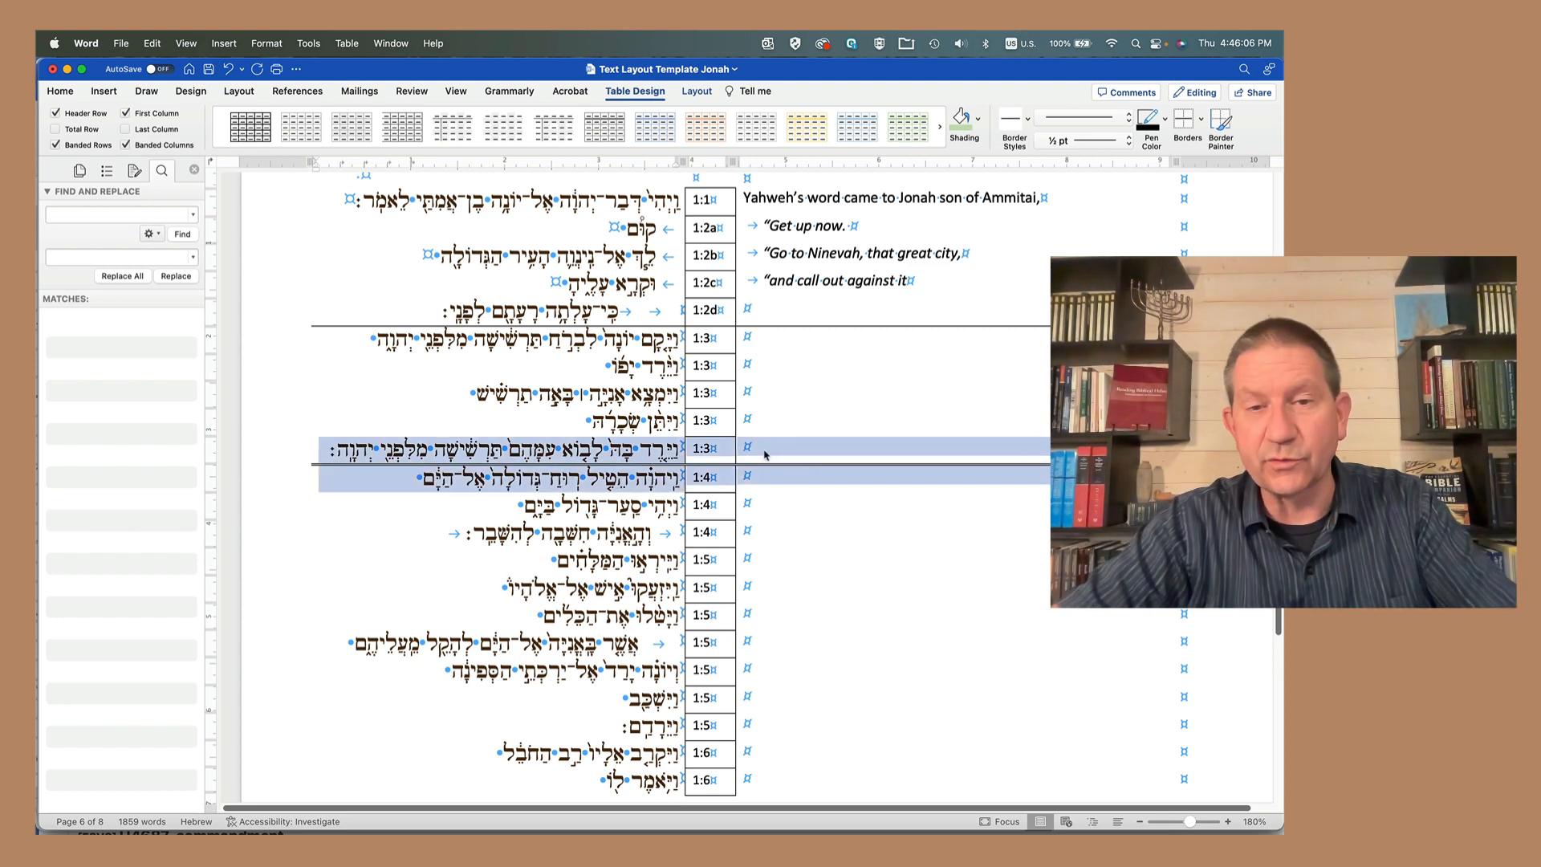
{"action": "left_click", "coordinate": [58, 91]}
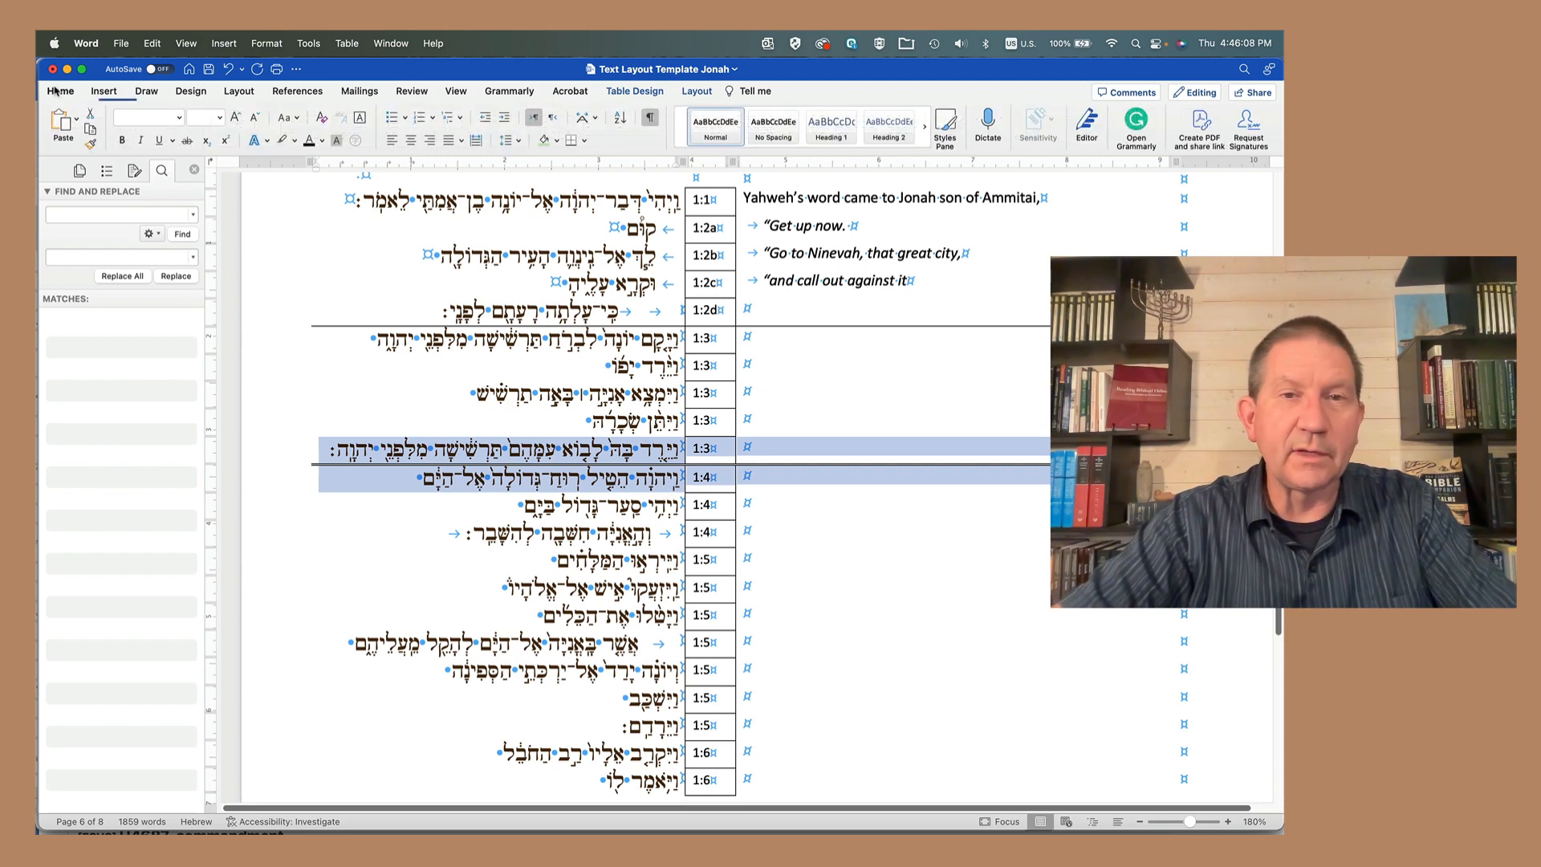
{"action": "left_click", "coordinate": [650, 118]}
{"action": "left_click", "coordinate": [798, 438]}
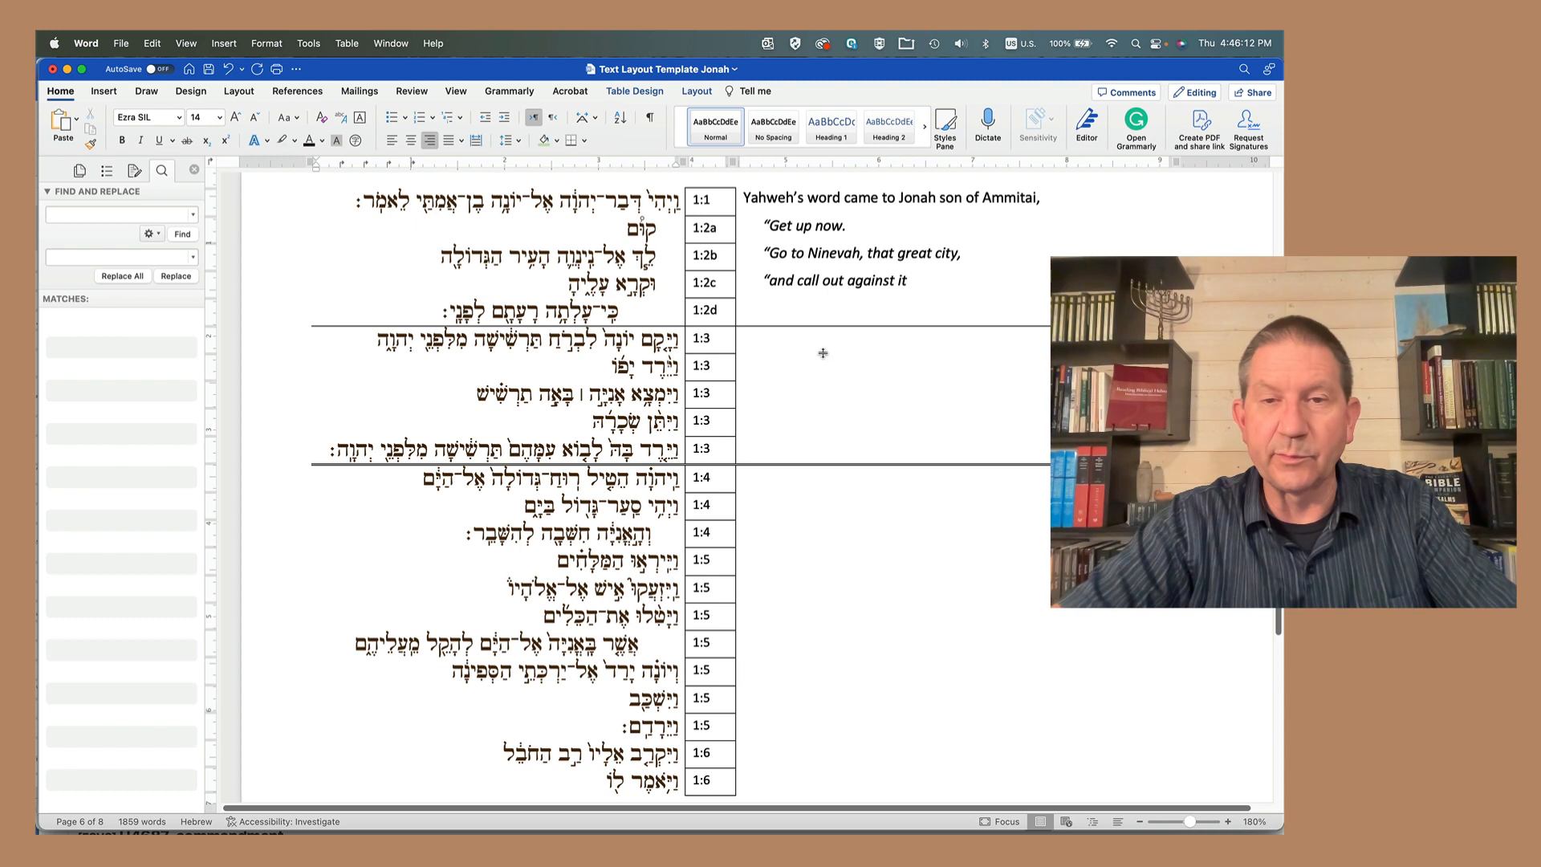
Step: Review the layout of the 1:3 section, the start of 1:4, and the indented Hebrew clauses in 1:2a to 1:2d
{"action": "left_click_drag", "start_coordinate": [775, 345], "coordinate": [773, 450]}
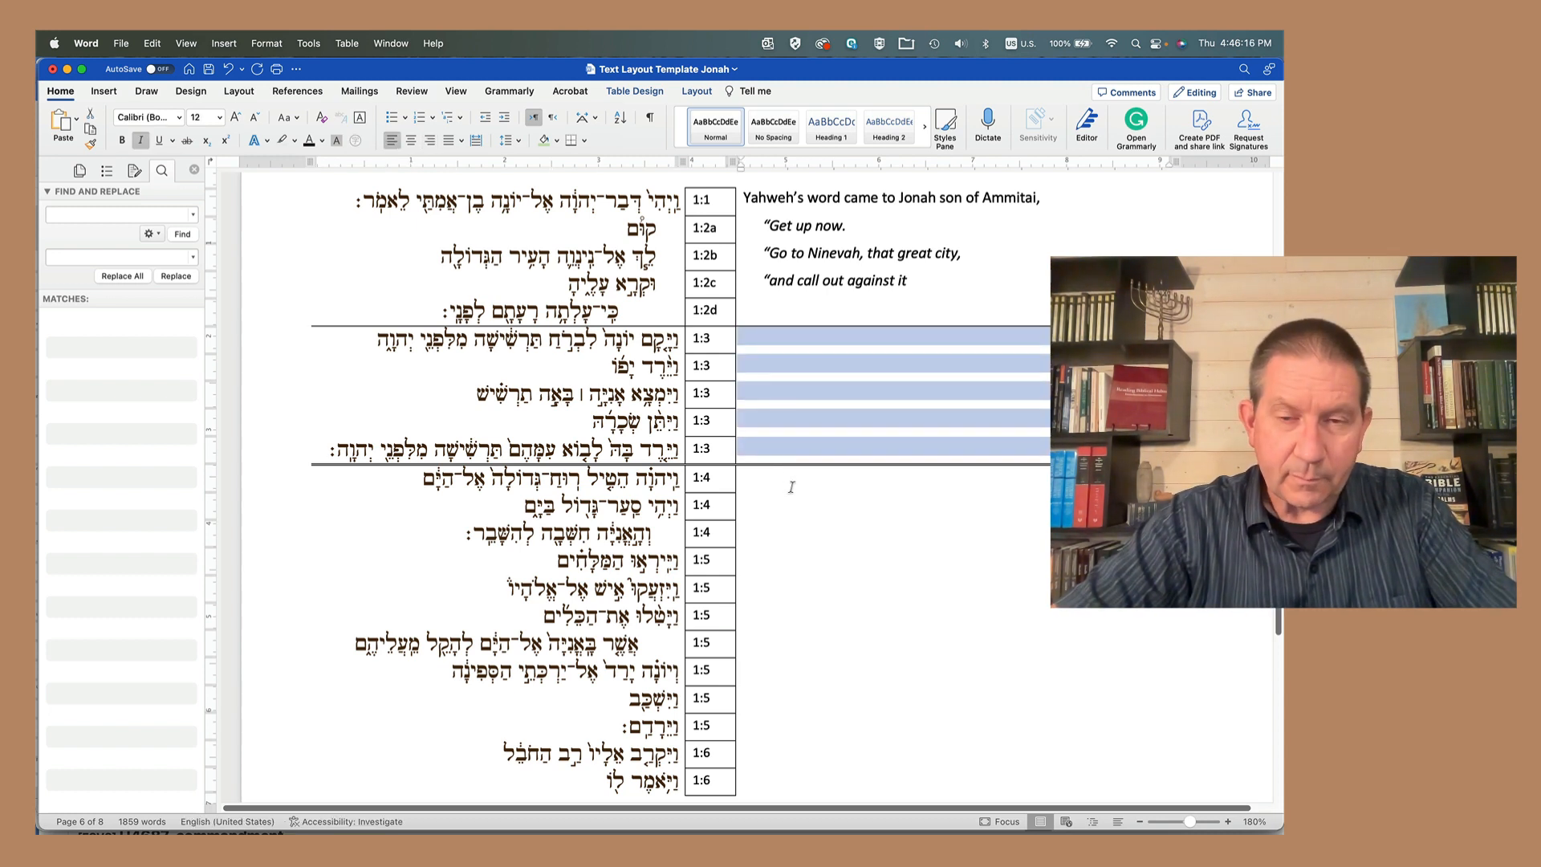
{"action": "left_click", "coordinate": [791, 486]}
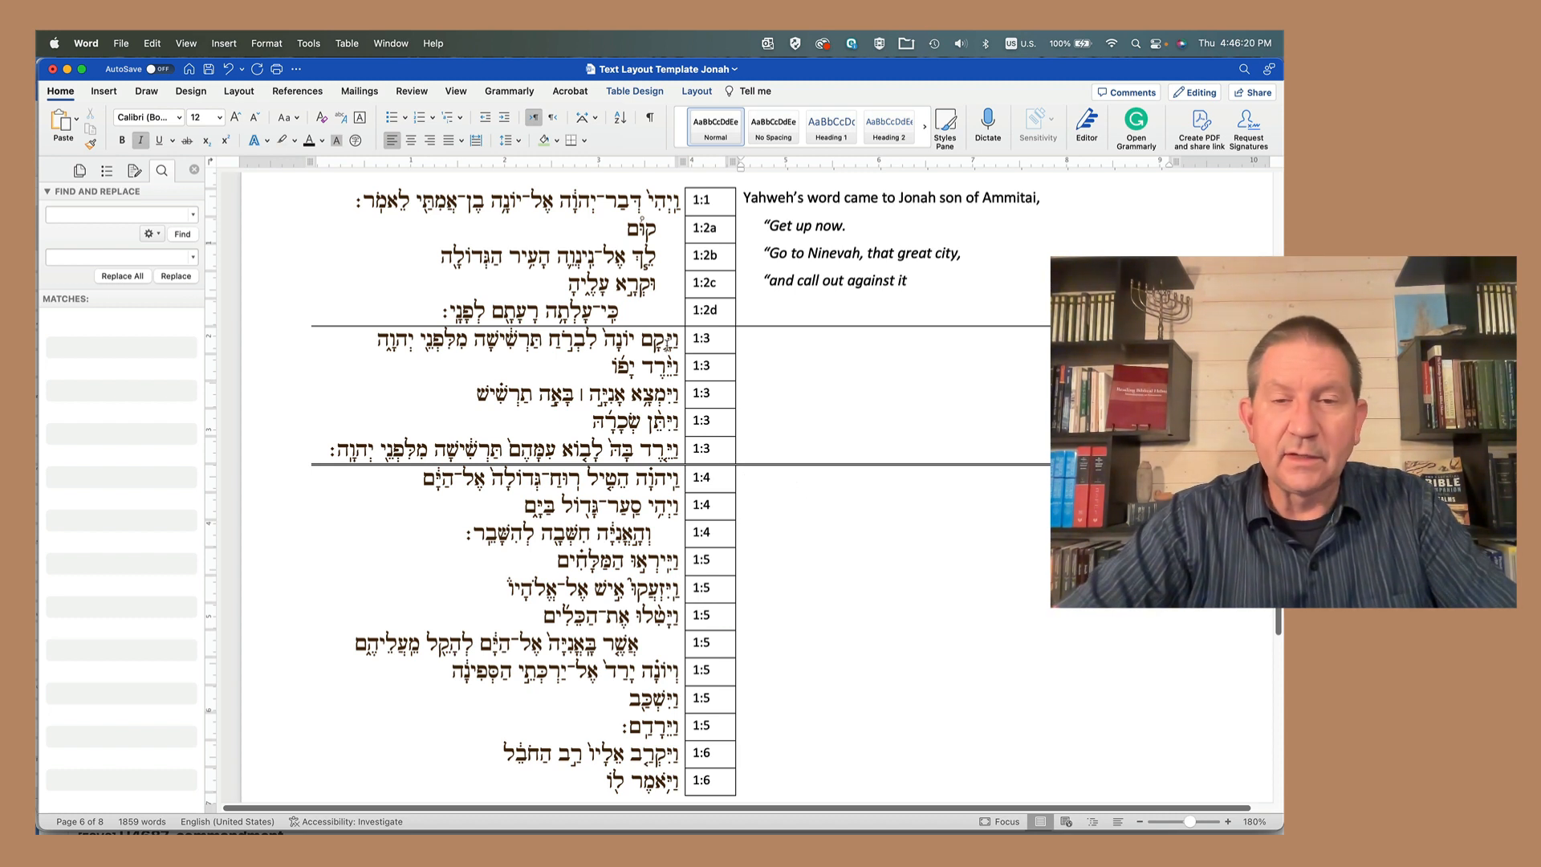
{"action": "left_click_drag", "start_coordinate": [668, 344], "coordinate": [667, 448]}
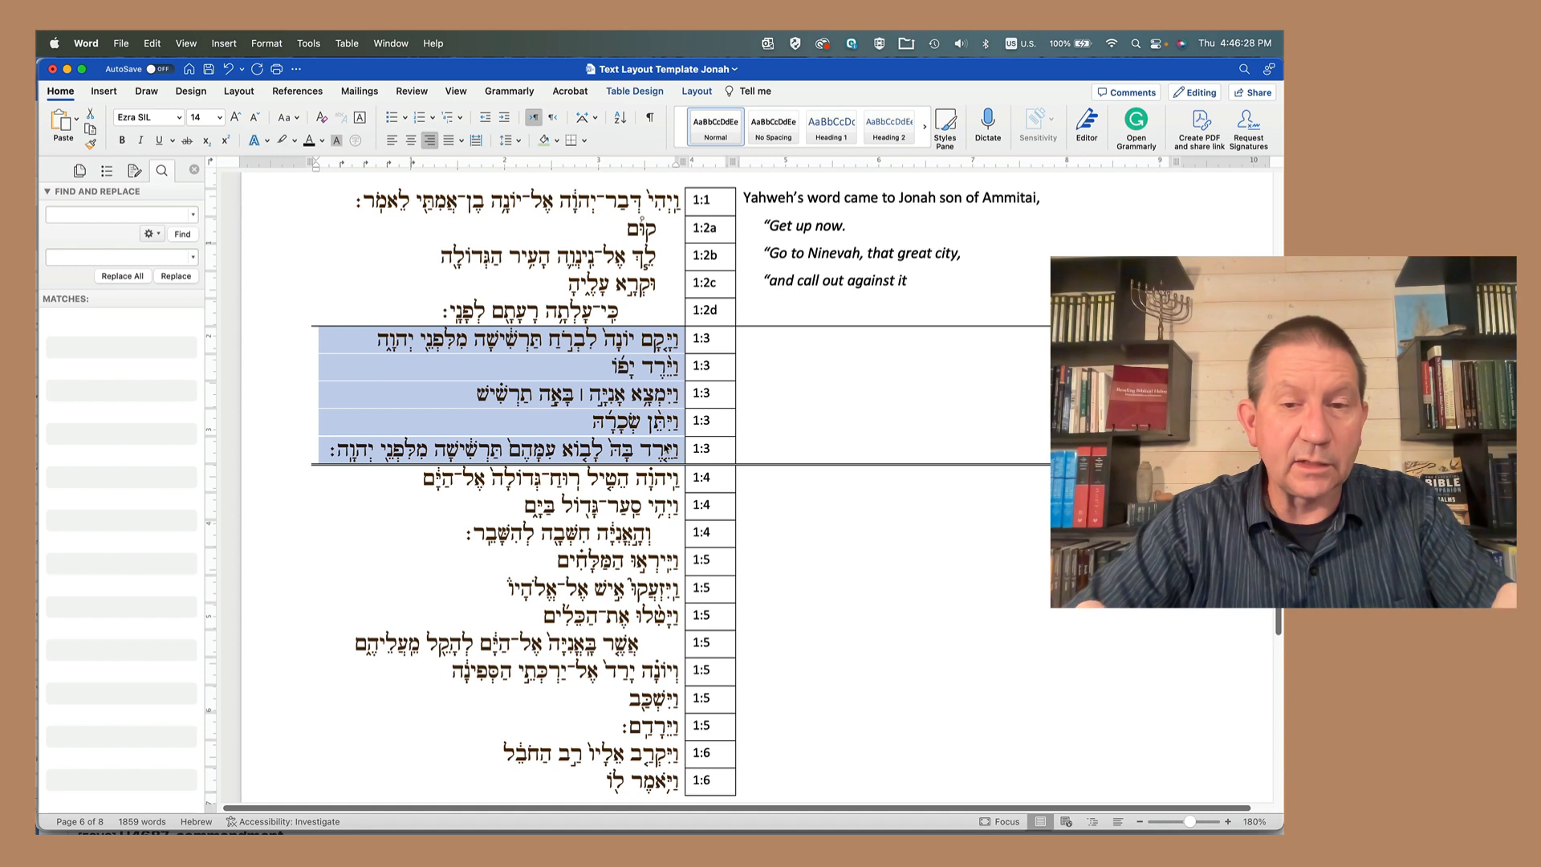
{"action": "left_click_drag", "start_coordinate": [633, 481], "coordinate": [679, 484]}
{"action": "left_click", "coordinate": [667, 480]}
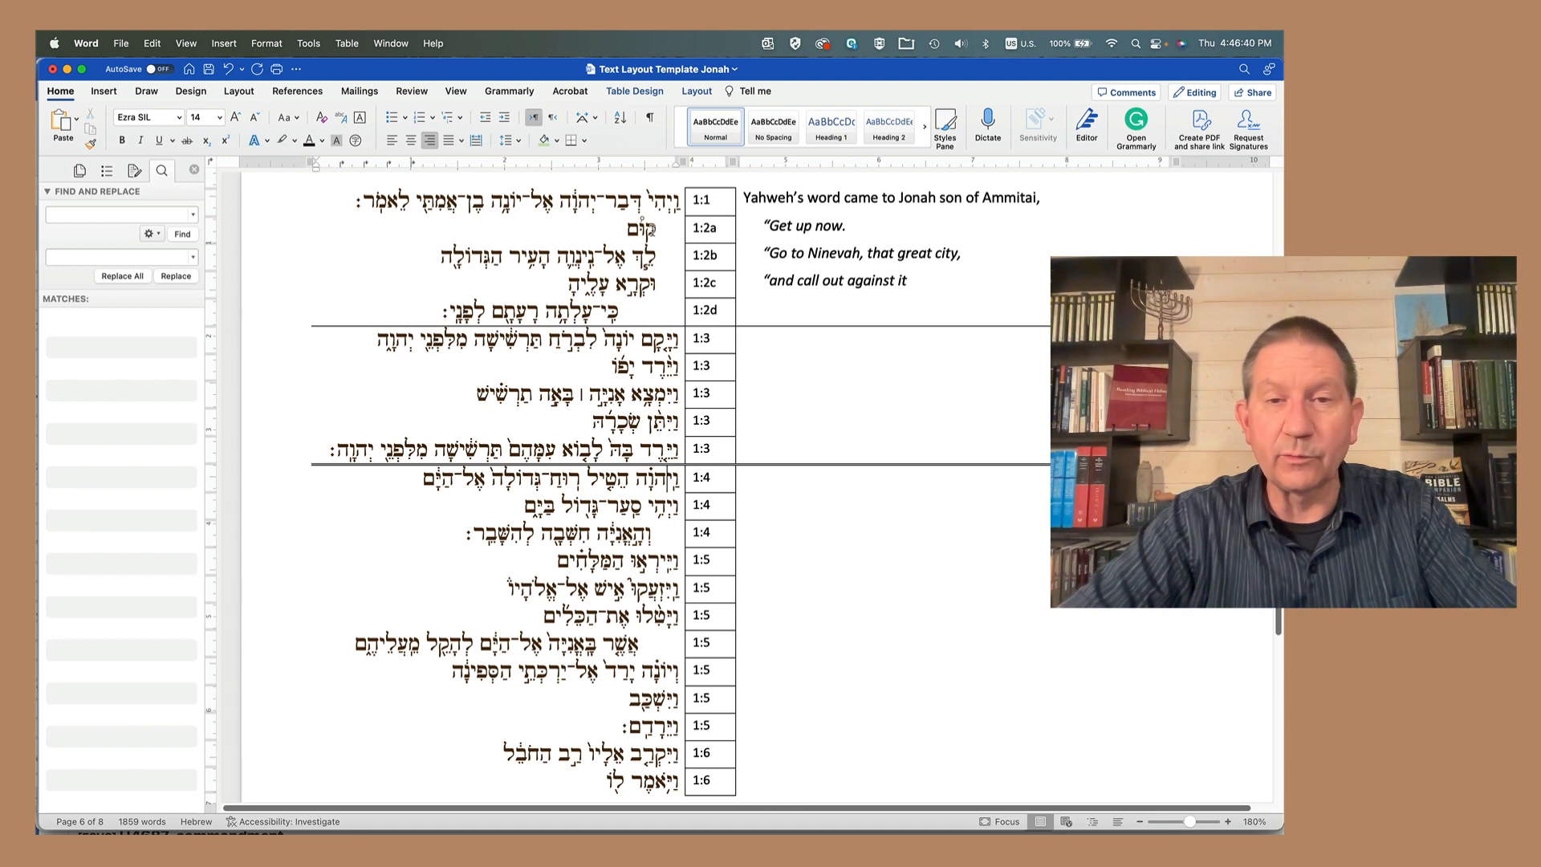
{"action": "left_click_drag", "start_coordinate": [651, 230], "coordinate": [653, 314]}
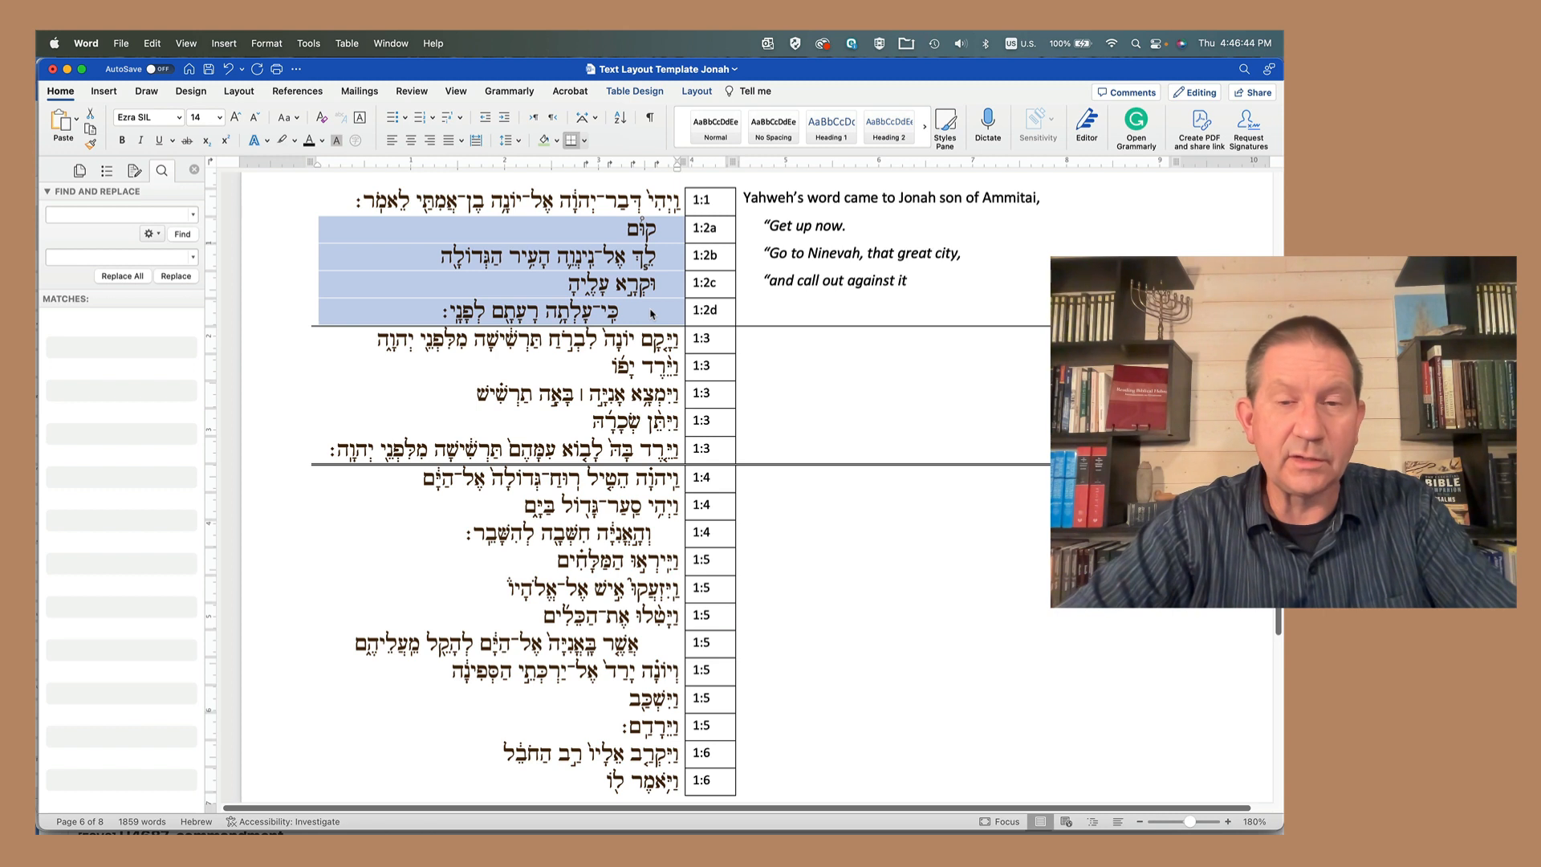
{"action": "left_click", "coordinate": [652, 313]}
{"action": "triple_click", "coordinate": [626, 314]}
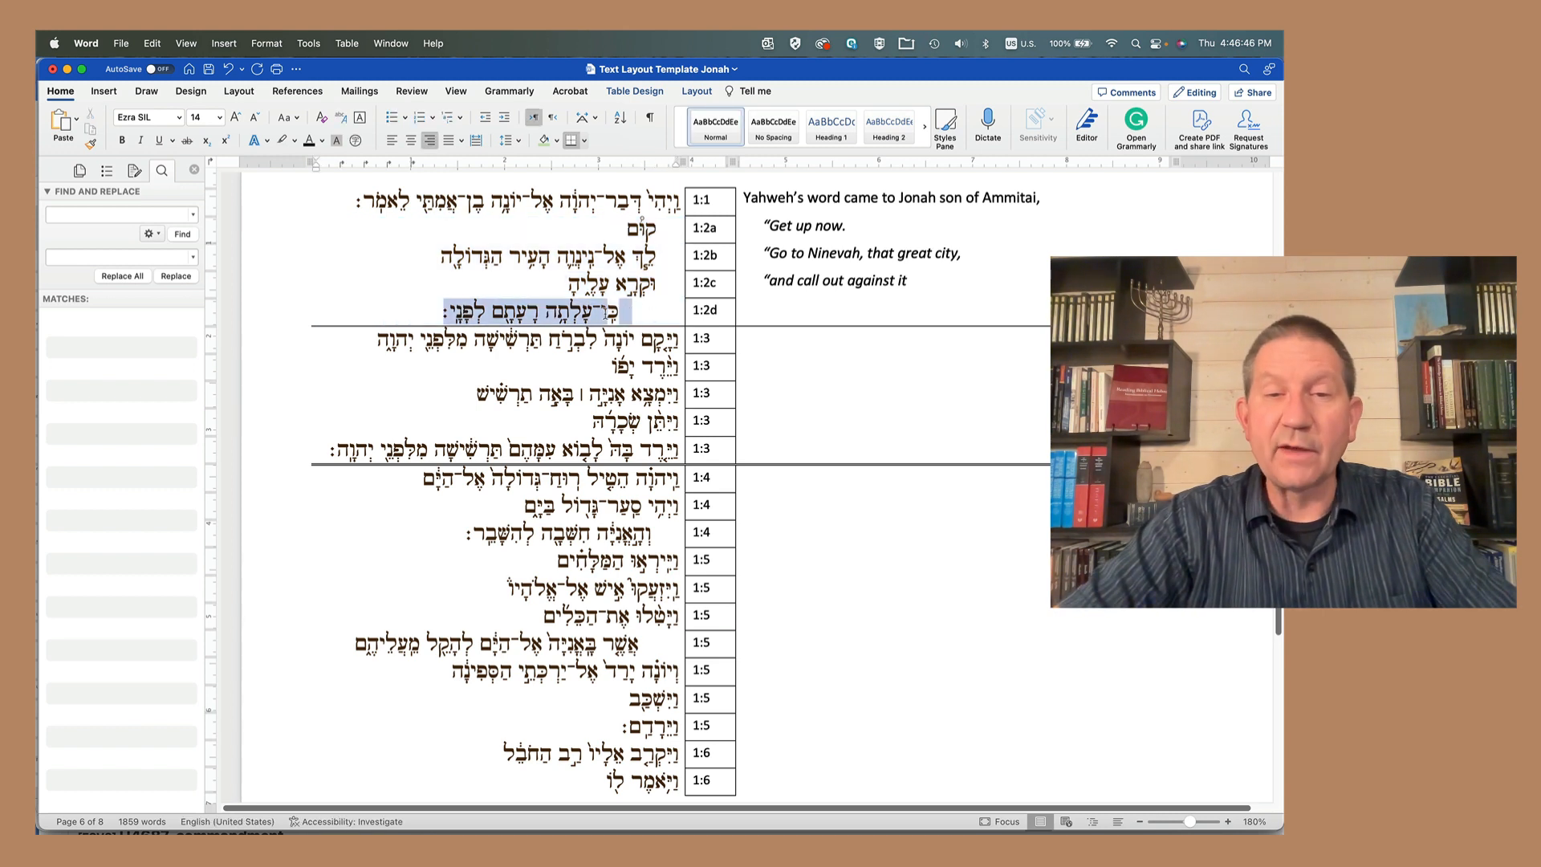